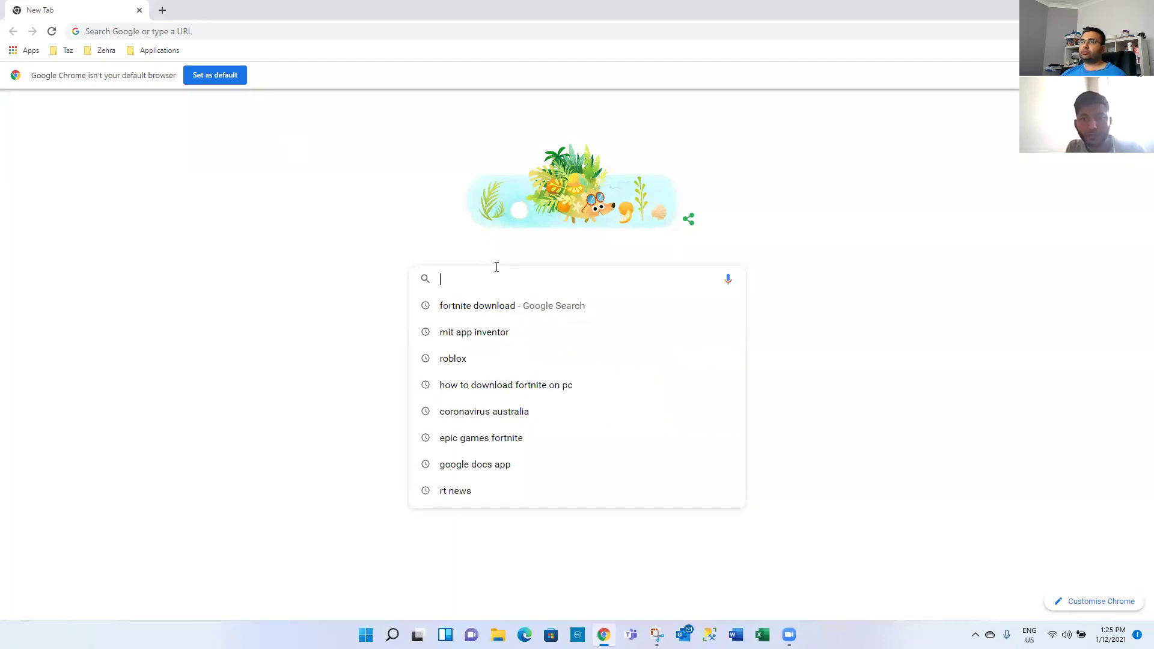
- Search Google for "azure devops login"
type("azu")
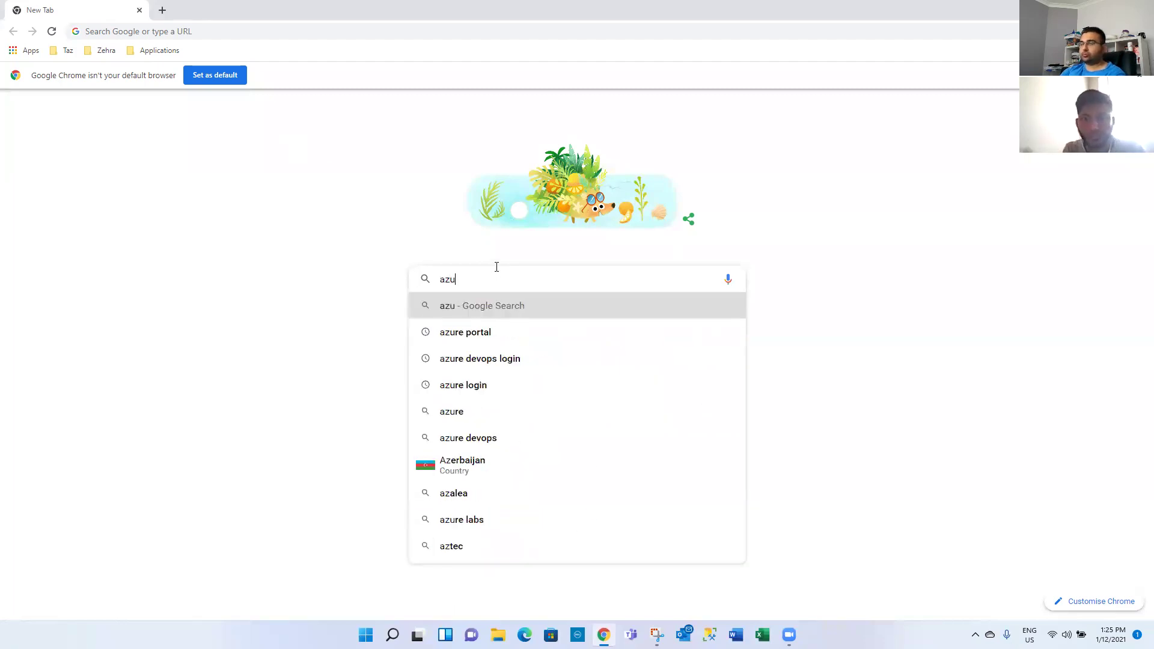
type("re devop")
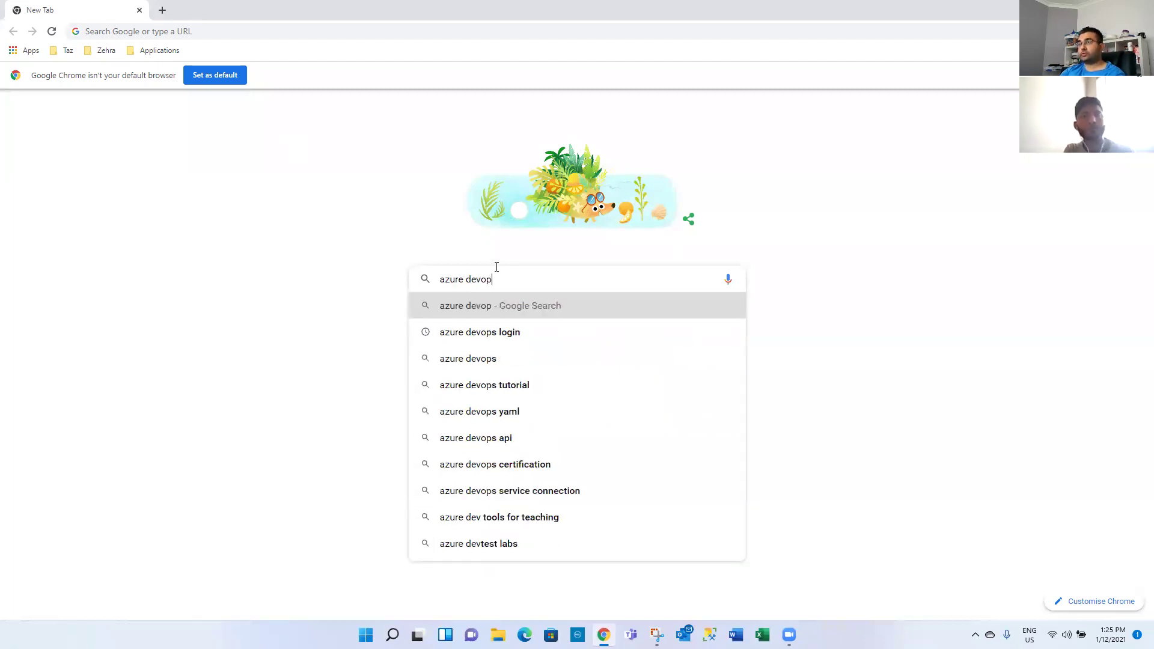
type("s login")
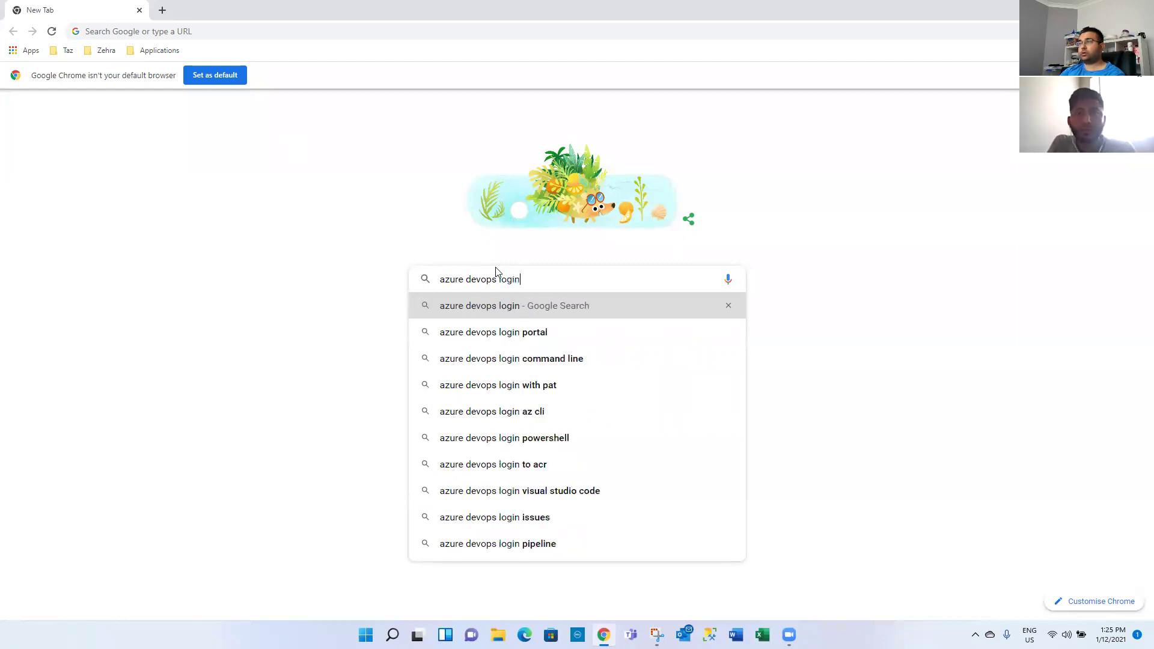
key("Return")
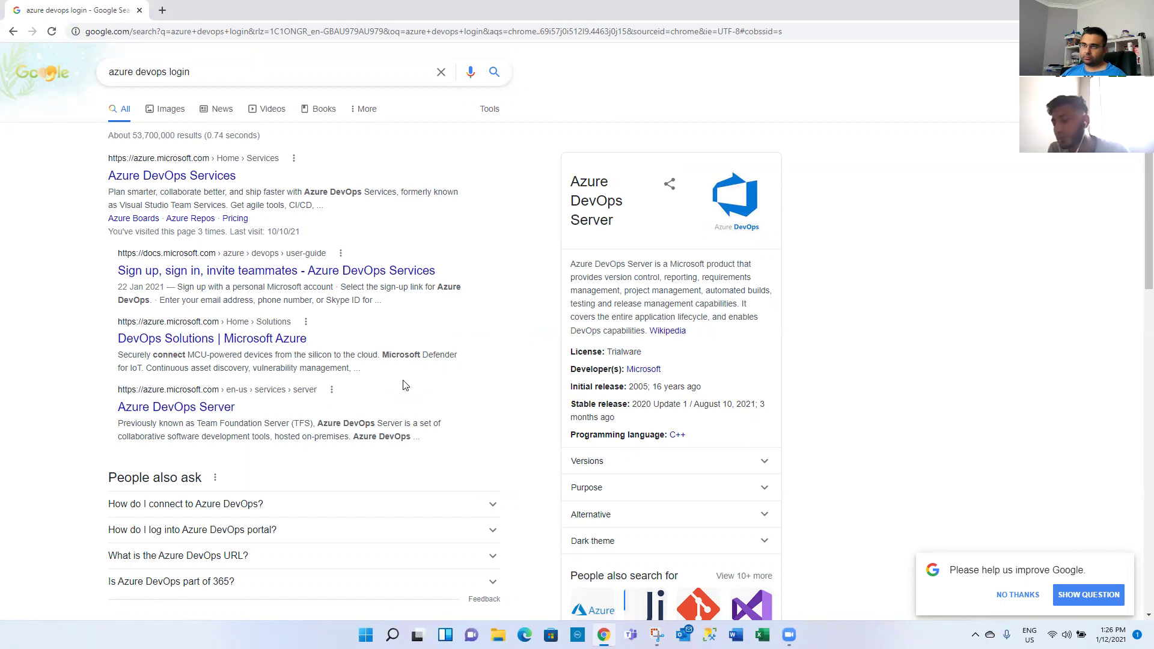
- Open the Azure DevOps Services site from the search results and sign in to Azure DevOps
scroll(361, 421, "down", 4)
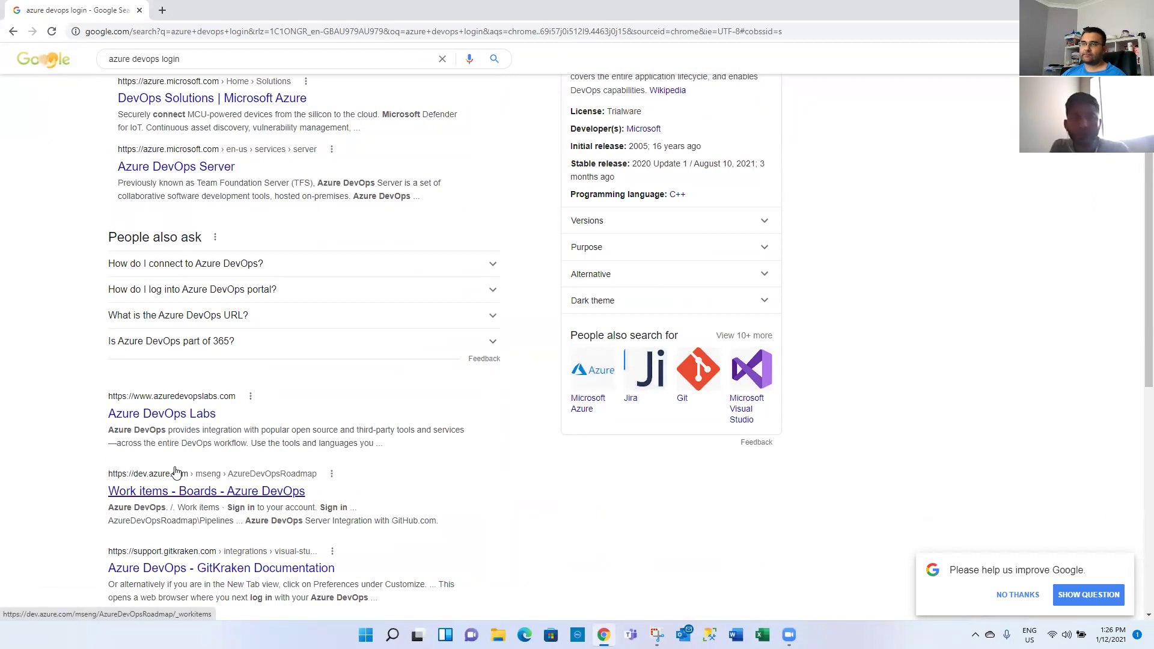
scroll(176, 472, "up", 4)
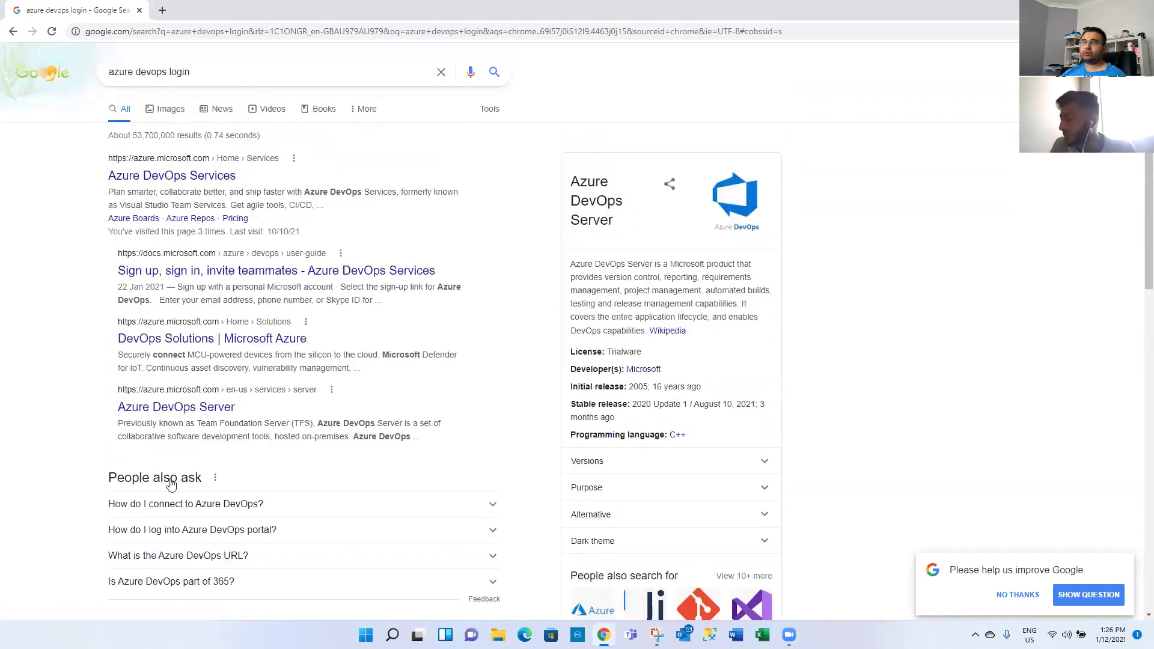
left_click(164, 175)
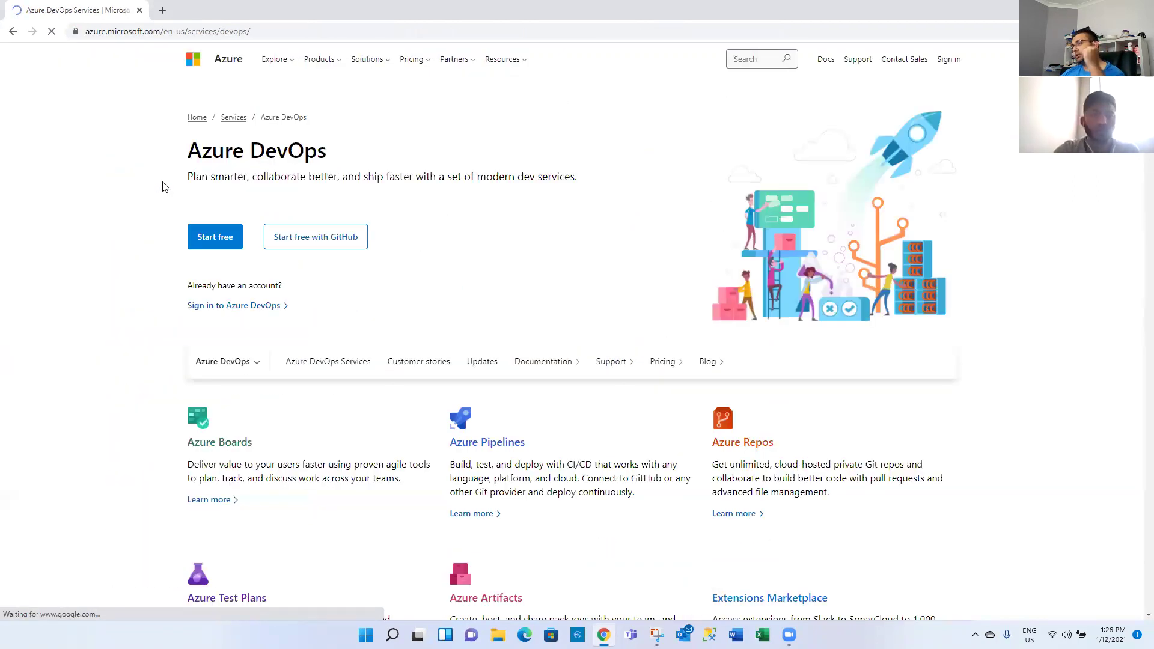
left_click(247, 313)
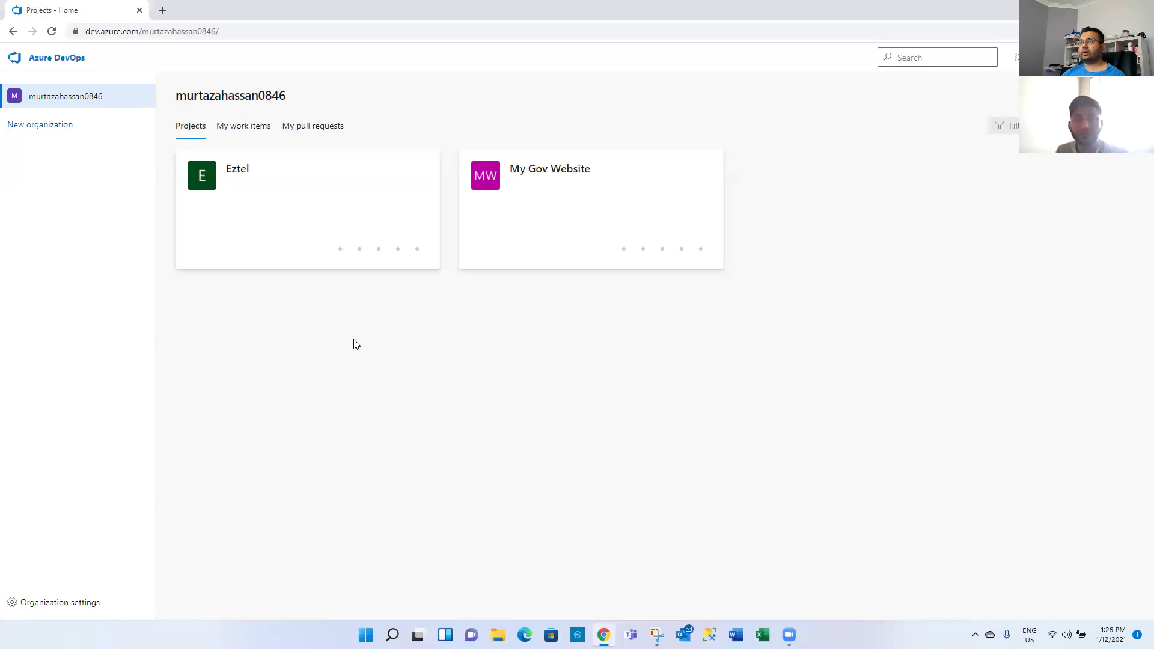
- Open the Eztel project and look over its summary and the Boards, Repos, Pipelines and Test Plans sections
left_click(246, 175)
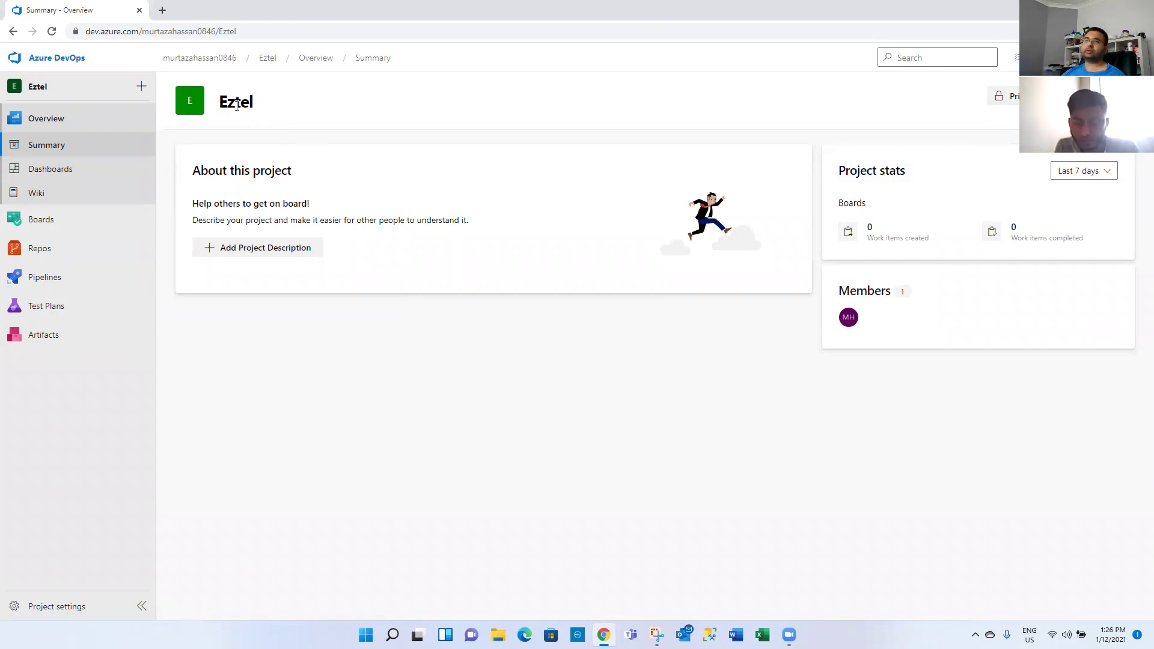
left_click_drag(221, 103, 251, 104)
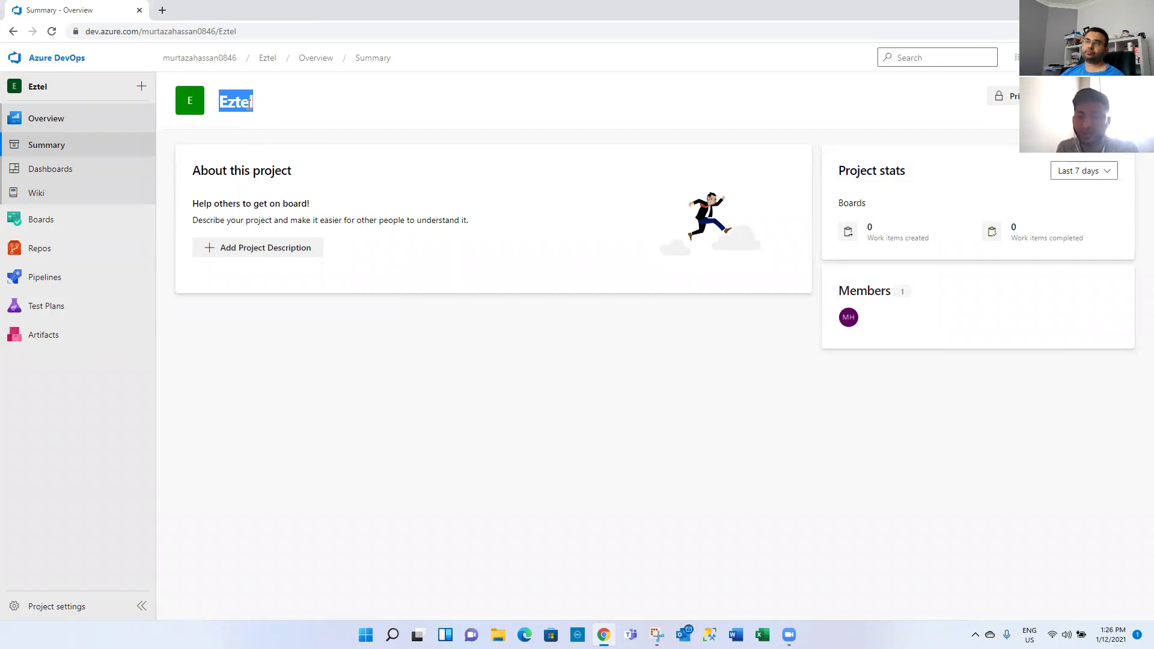
left_click(248, 108)
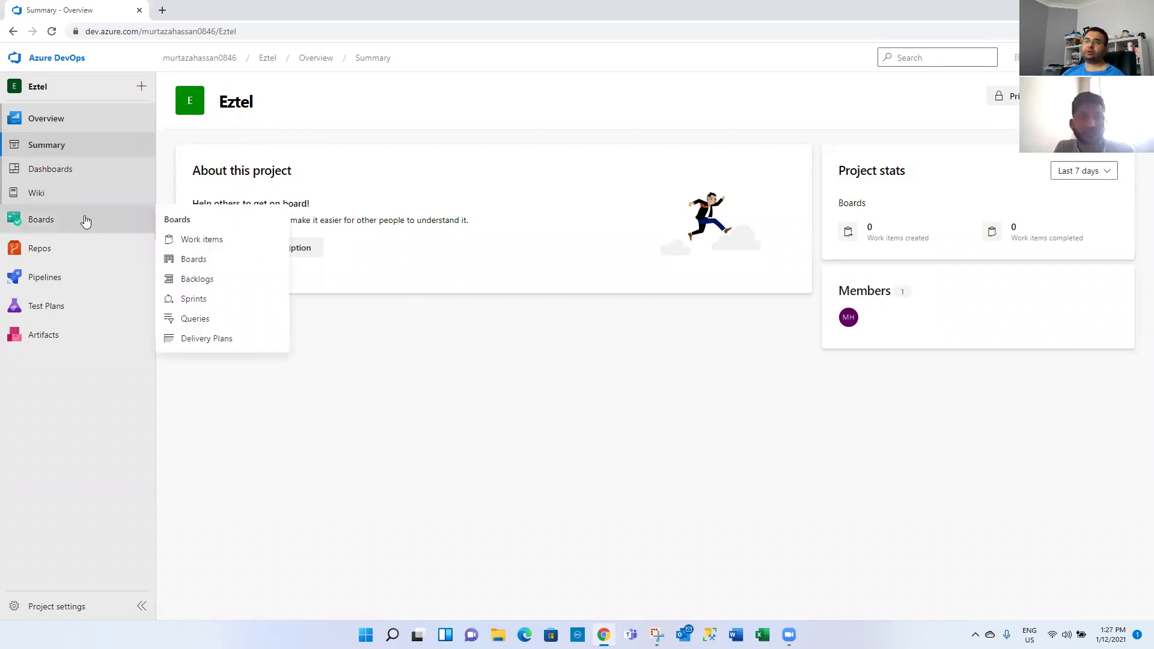
mouse_move(120, 248)
mouse_move(98, 221)
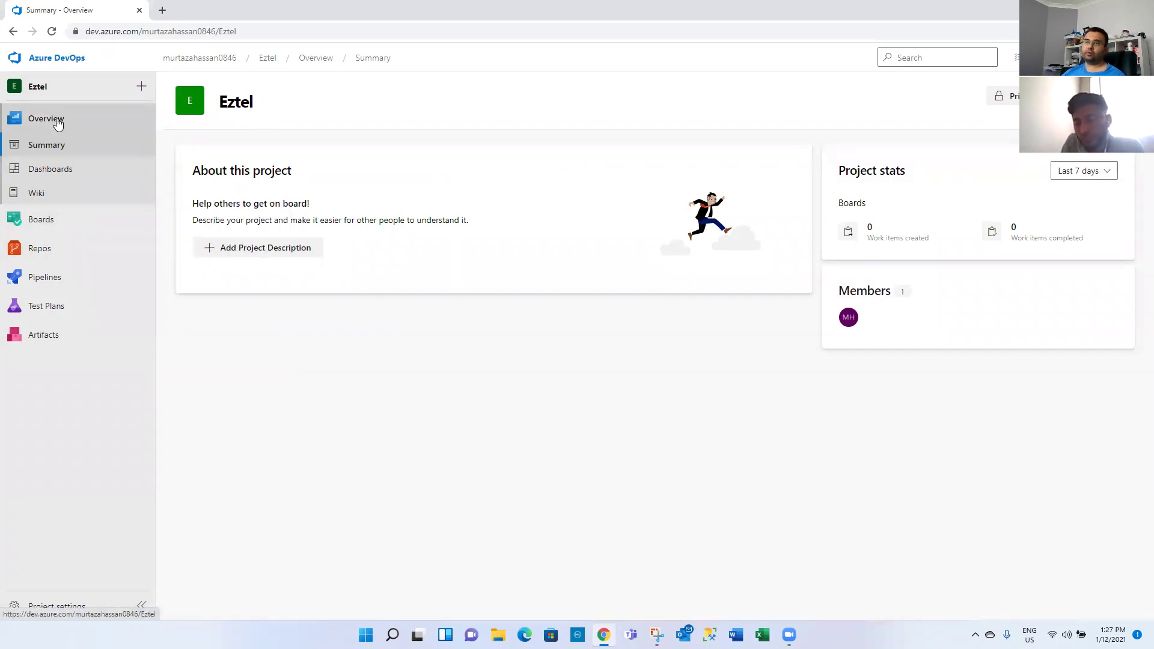
mouse_move(68, 277)
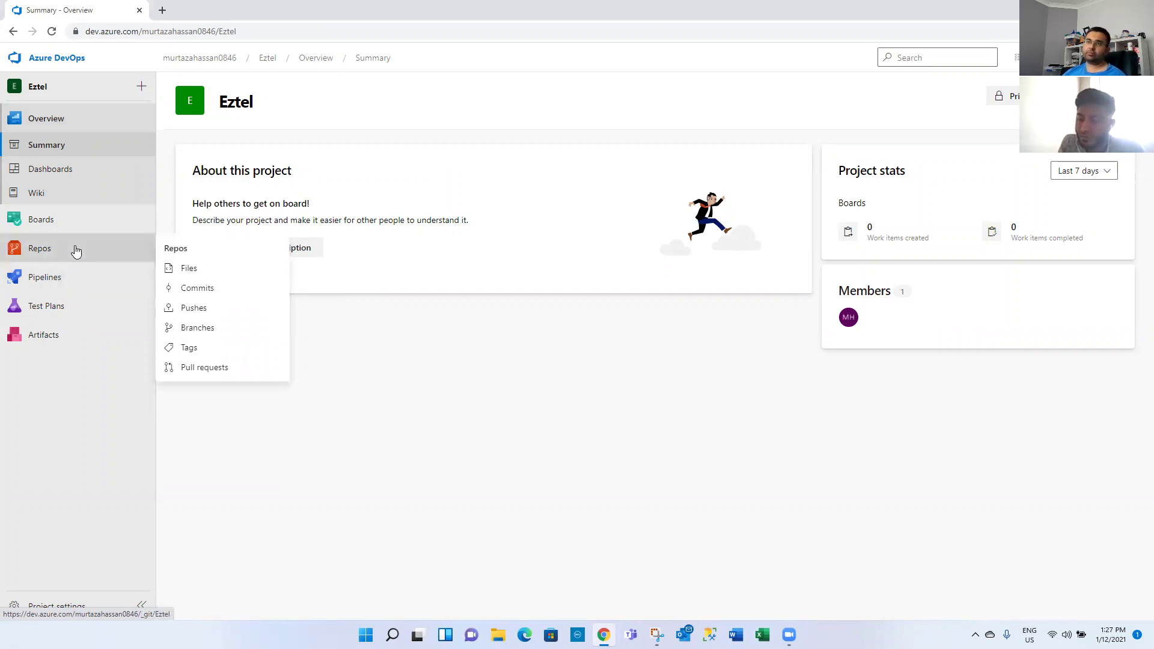
mouse_move(58, 311)
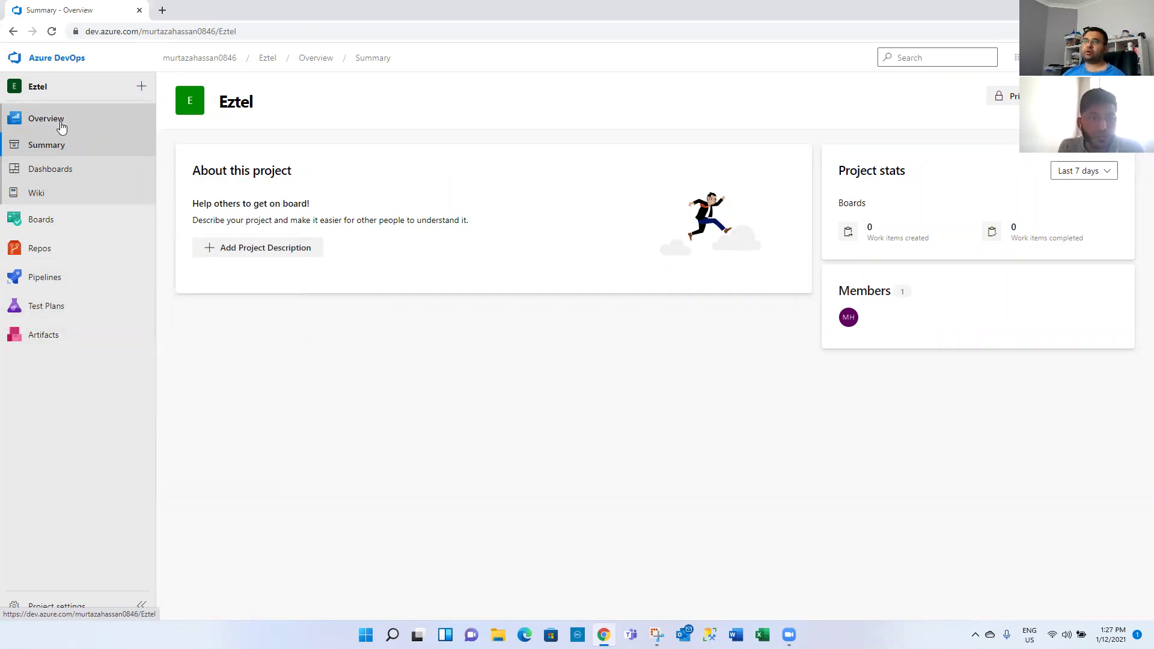
- Open the Eztel project's work items and review the types available for a new work item
left_click(53, 228)
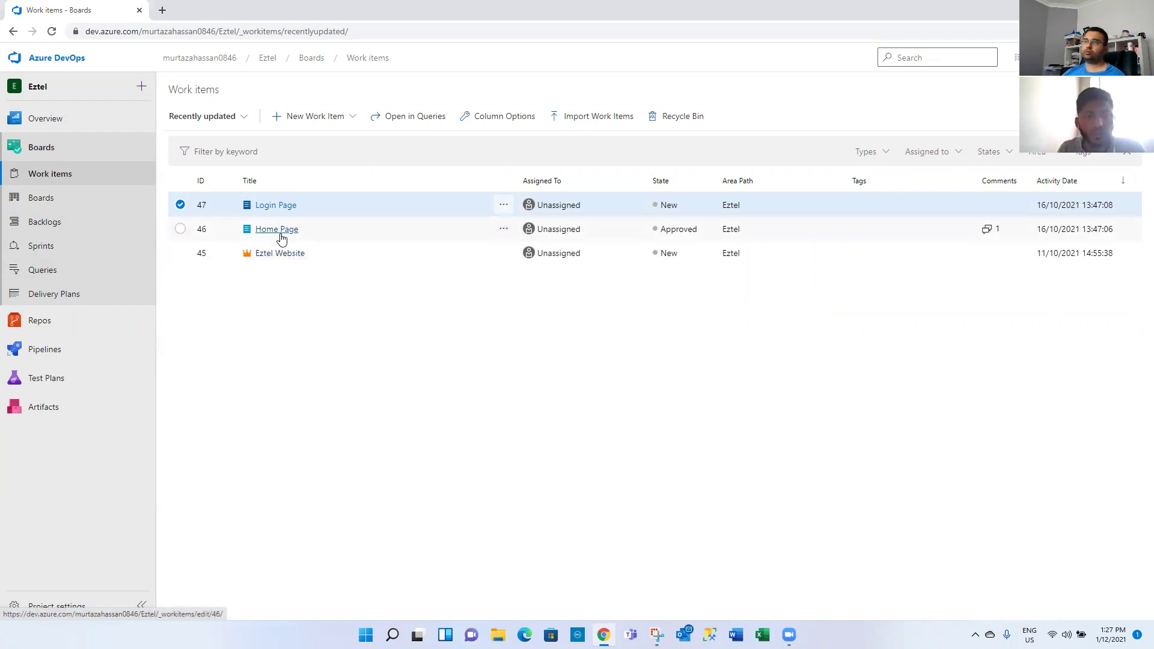
left_click(346, 119)
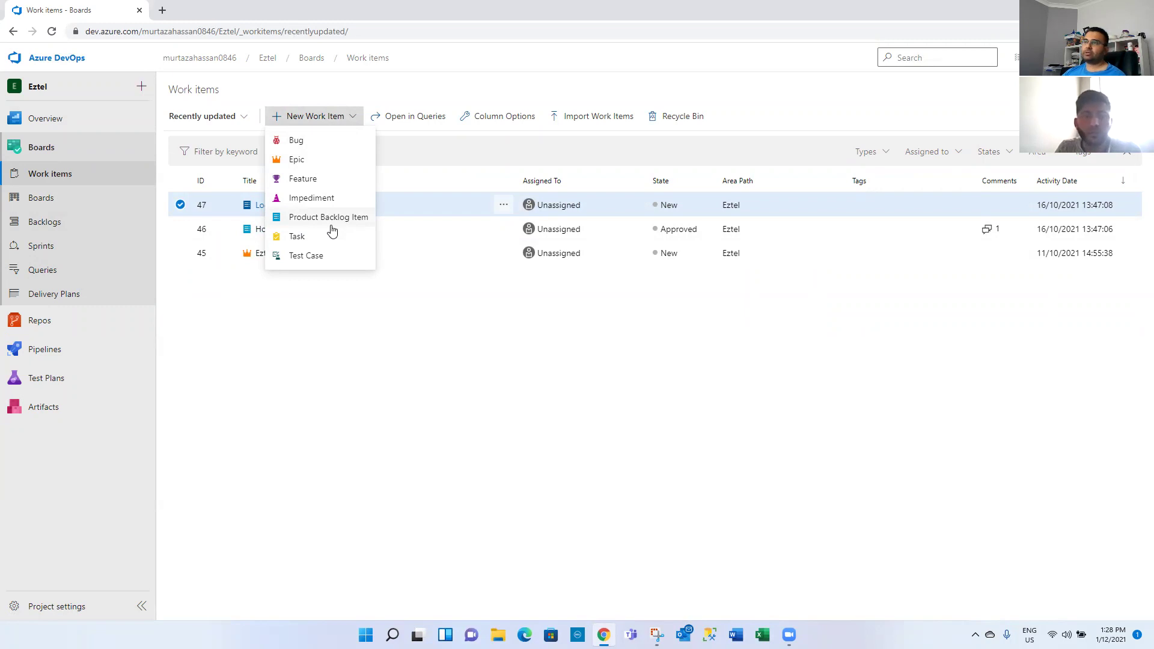
left_click(315, 326)
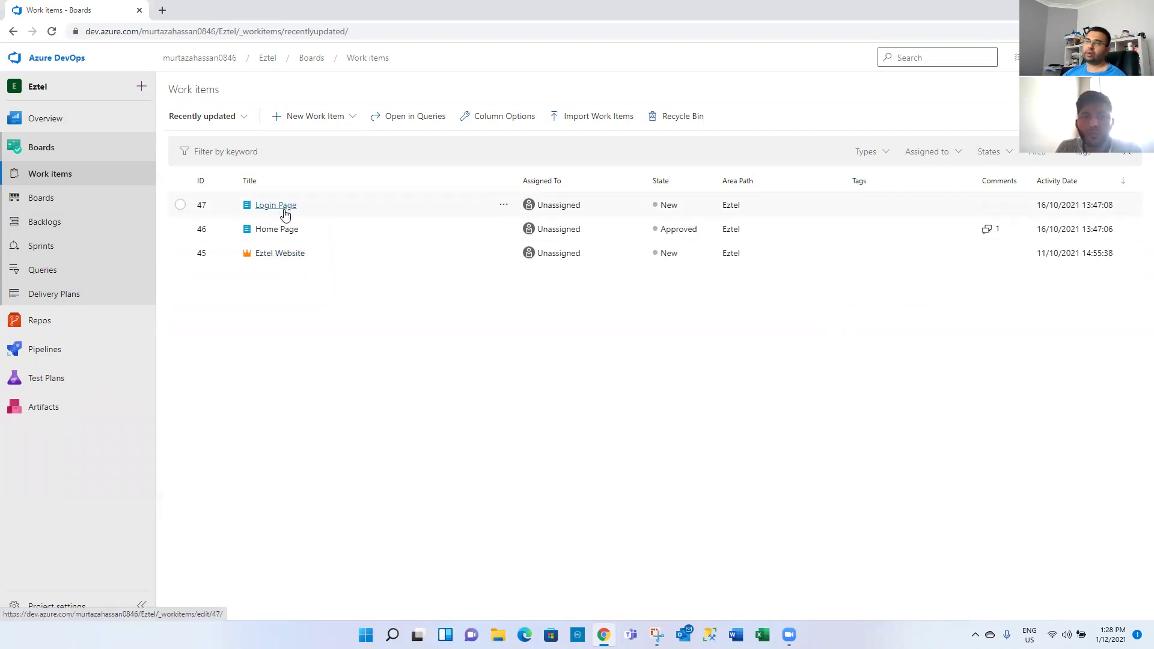
- View the details of the Eztel Website epic and return to the work items list
left_click(282, 263)
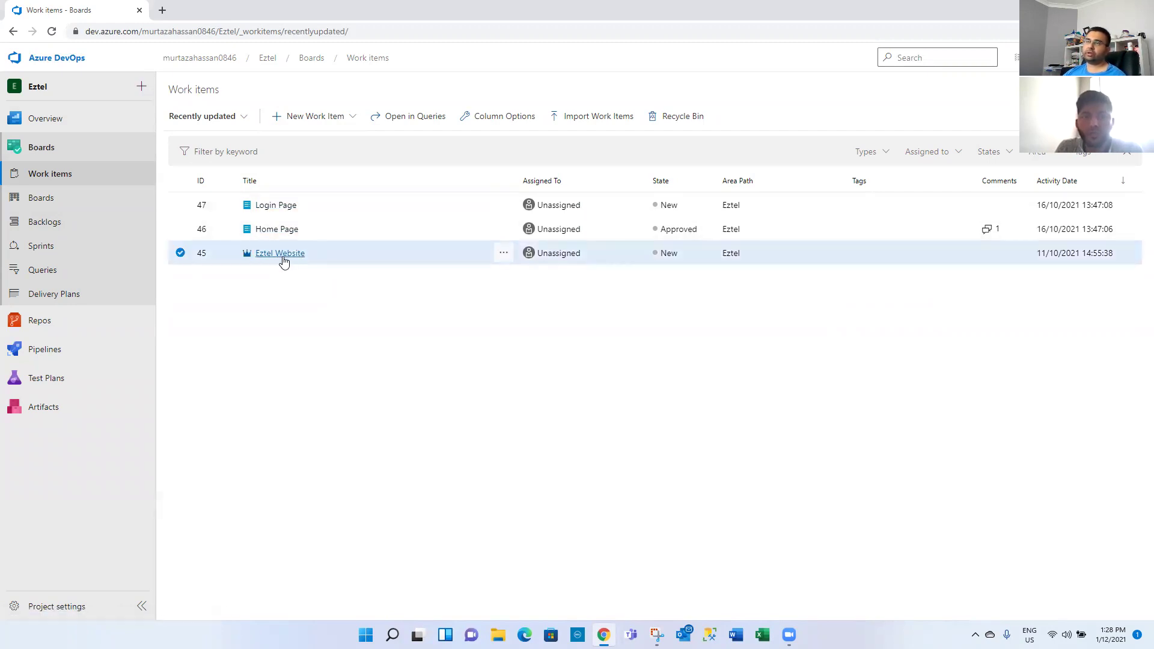
left_click(281, 255)
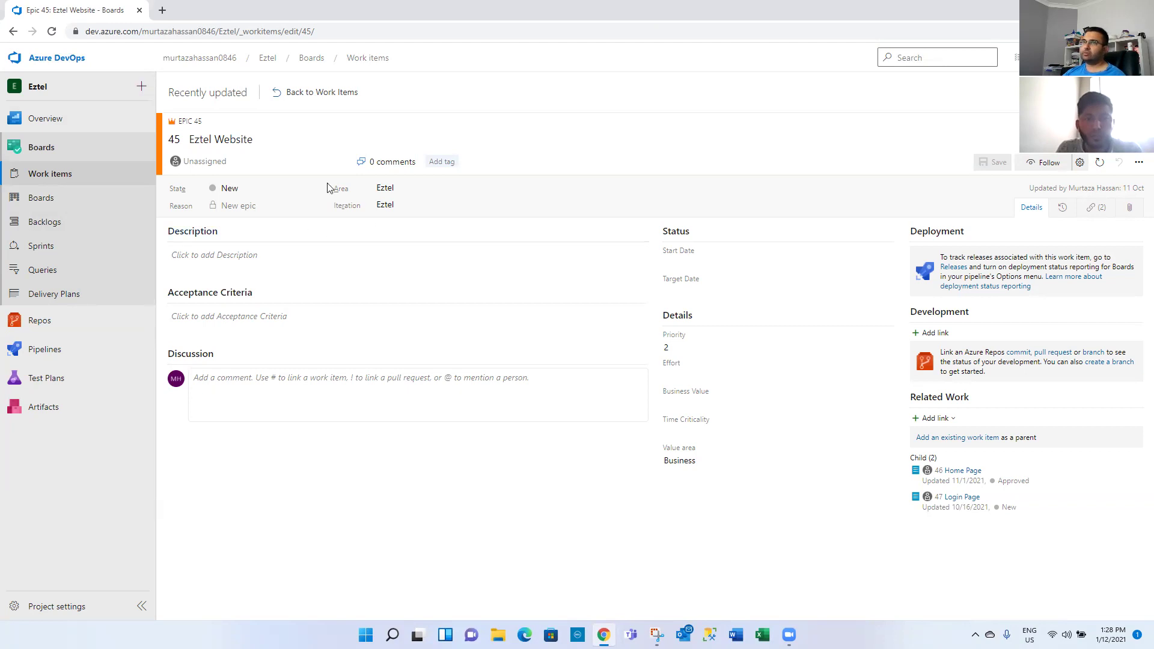
left_click(319, 94)
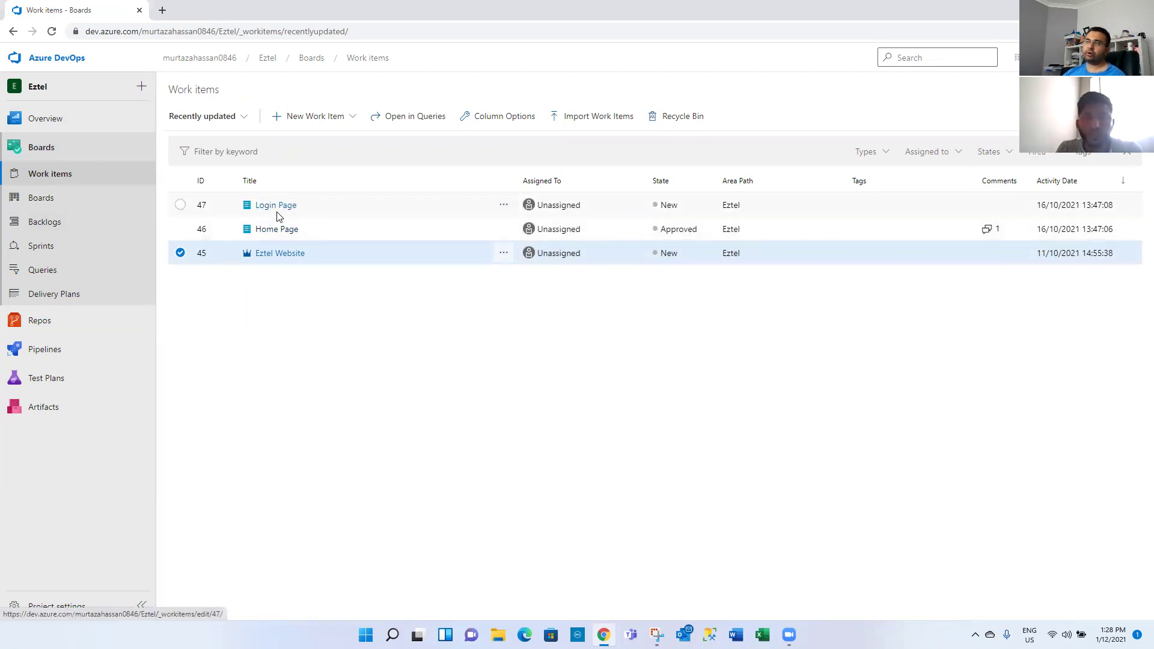
- Inspect the Home Page backlog item's details and attachments, and open the Eztel Team backlog
left_click(276, 230)
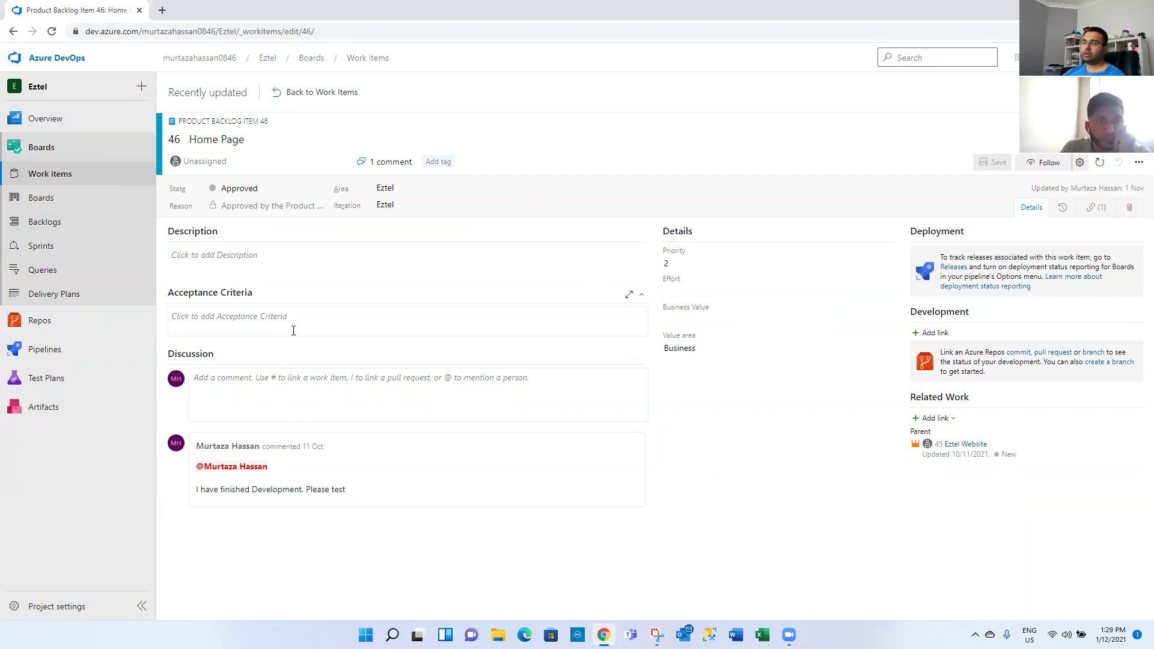
left_click(1129, 207)
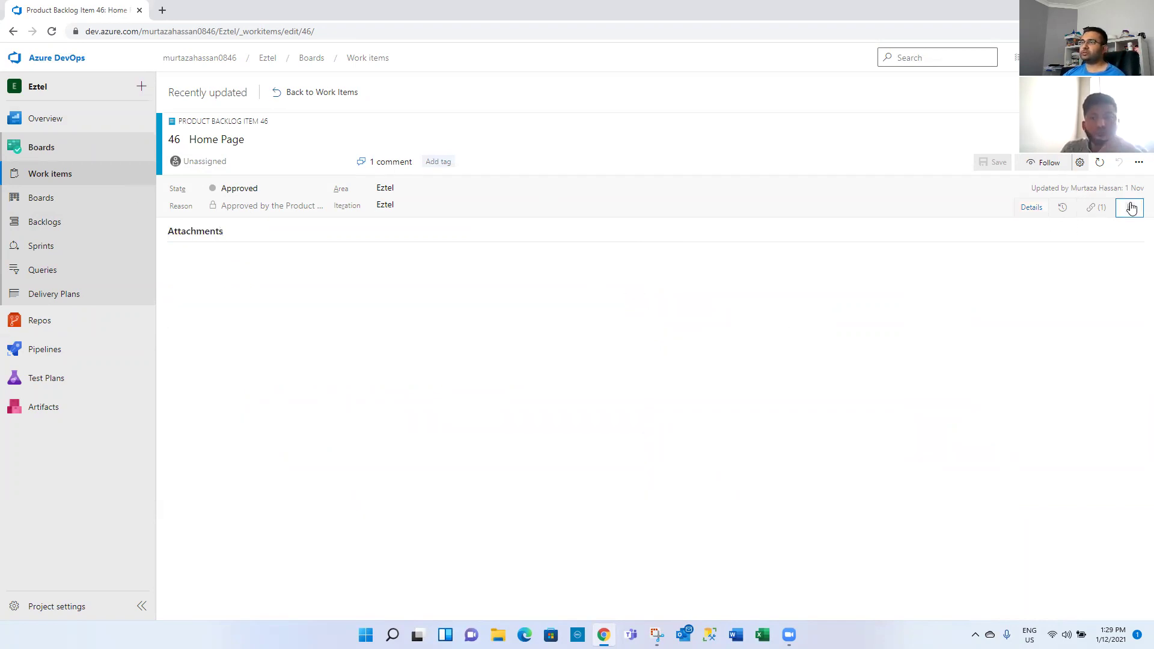
left_click(1036, 214)
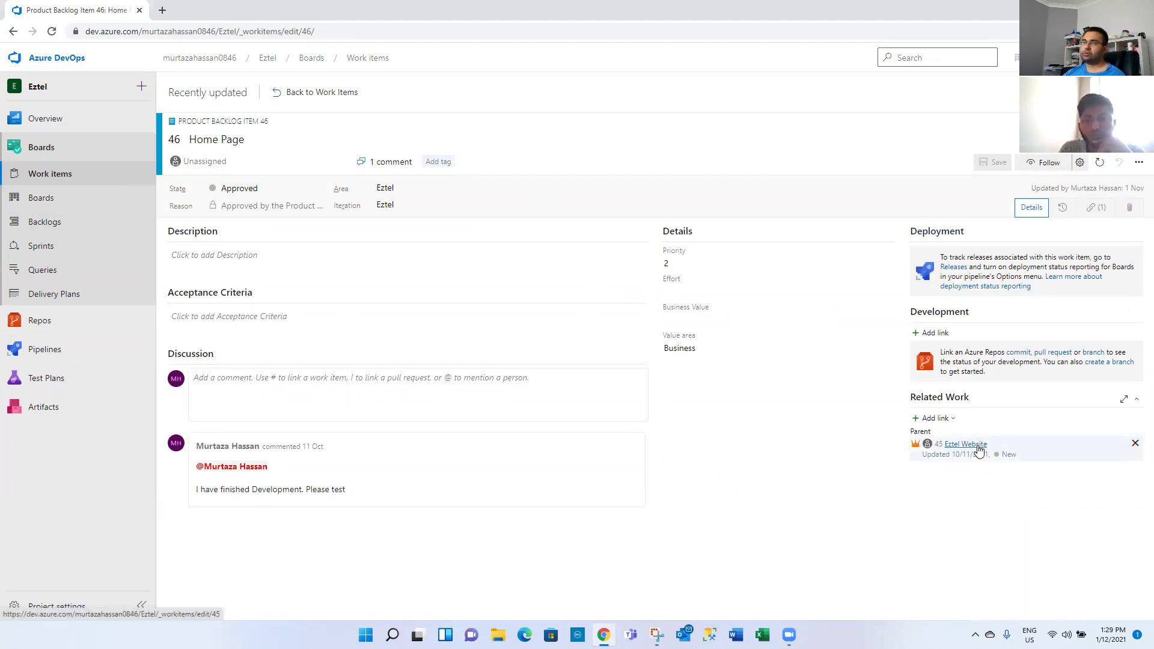
left_click(82, 234)
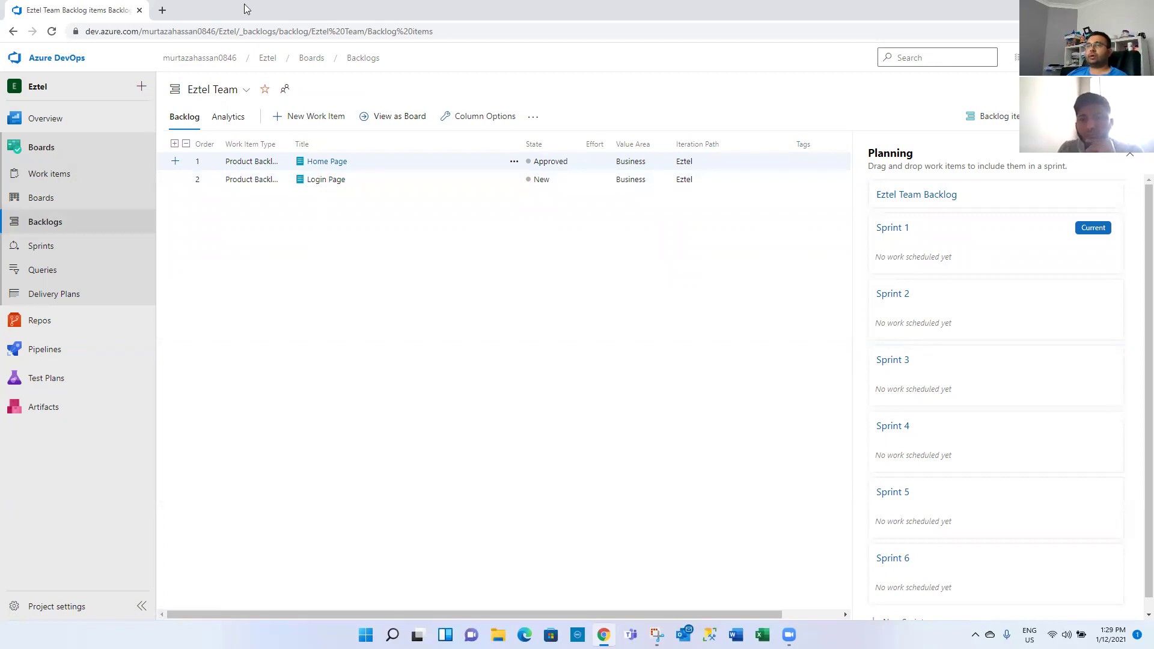
- Start a new project from the organization's projects page, naming it with a person's first name followed by "Website"
left_click(75, 60)
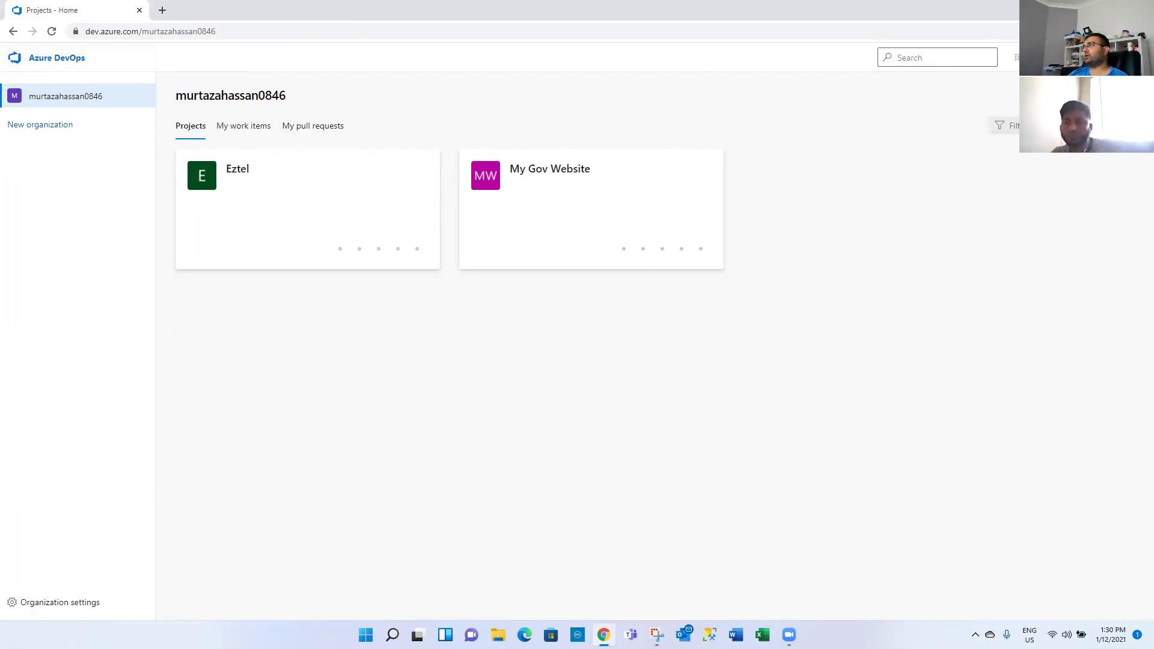
left_click(1094, 96)
type("Mahir")
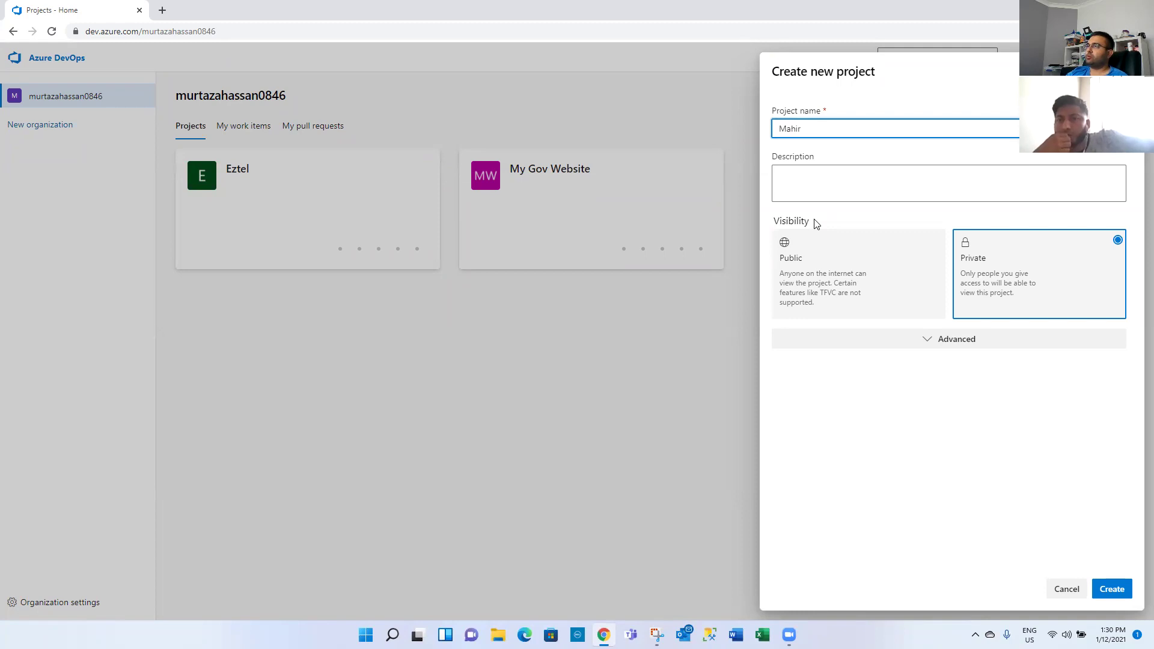
type(" Website")
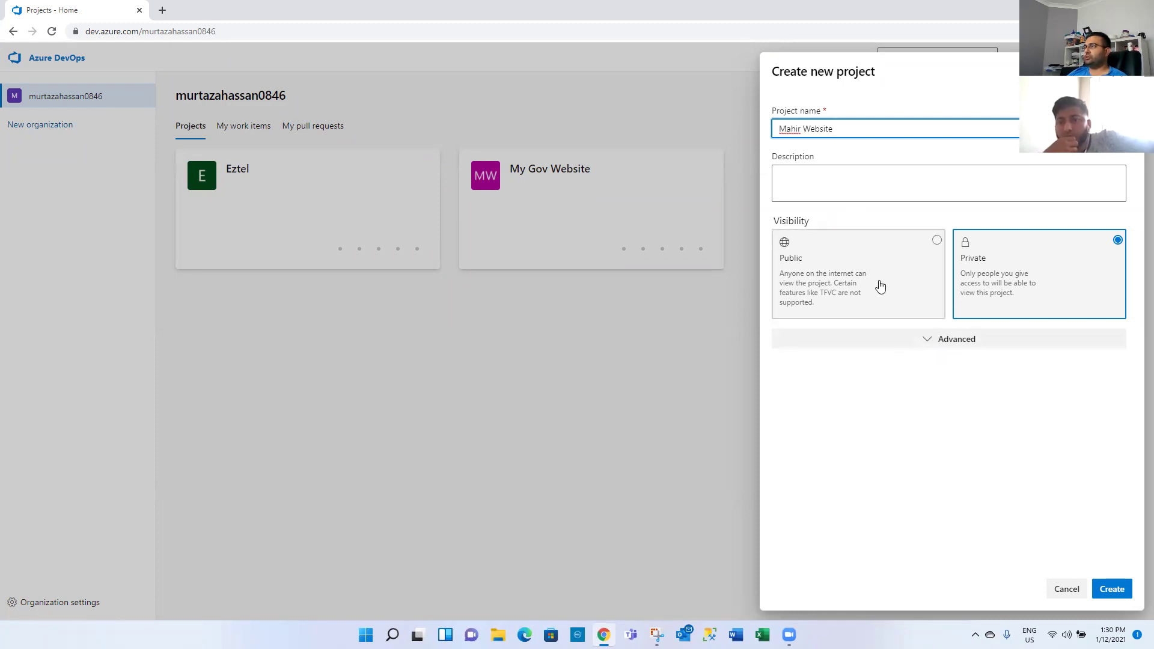
- Create the project as private with Git version control and the Scrum work item process
left_click(945, 342)
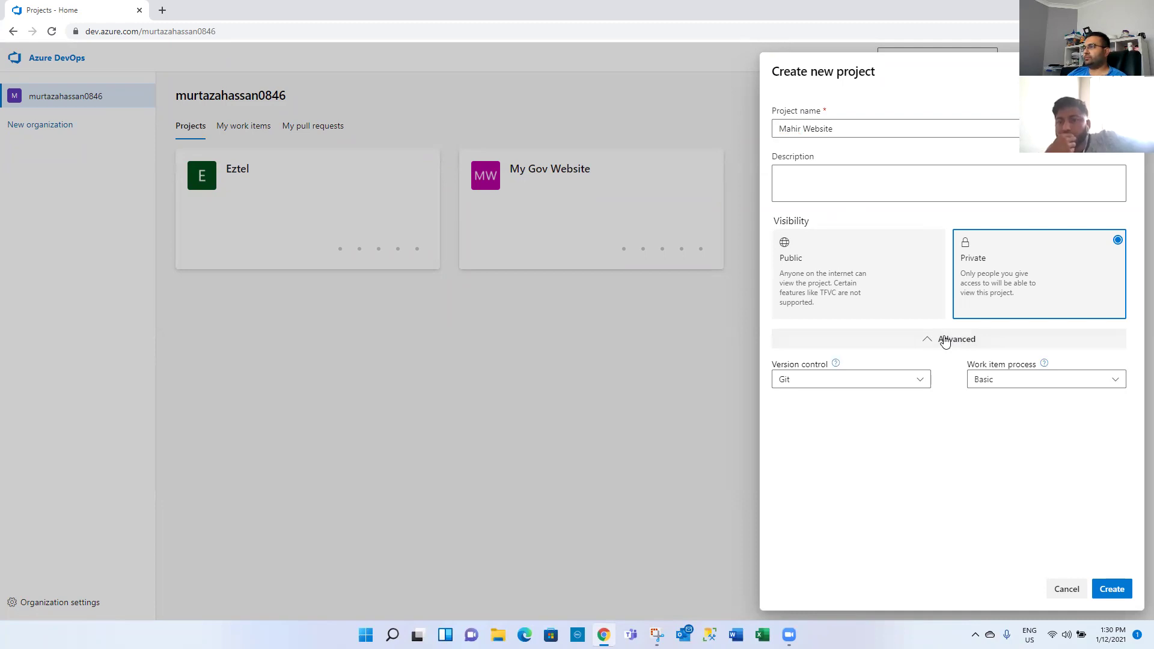
left_click(923, 388)
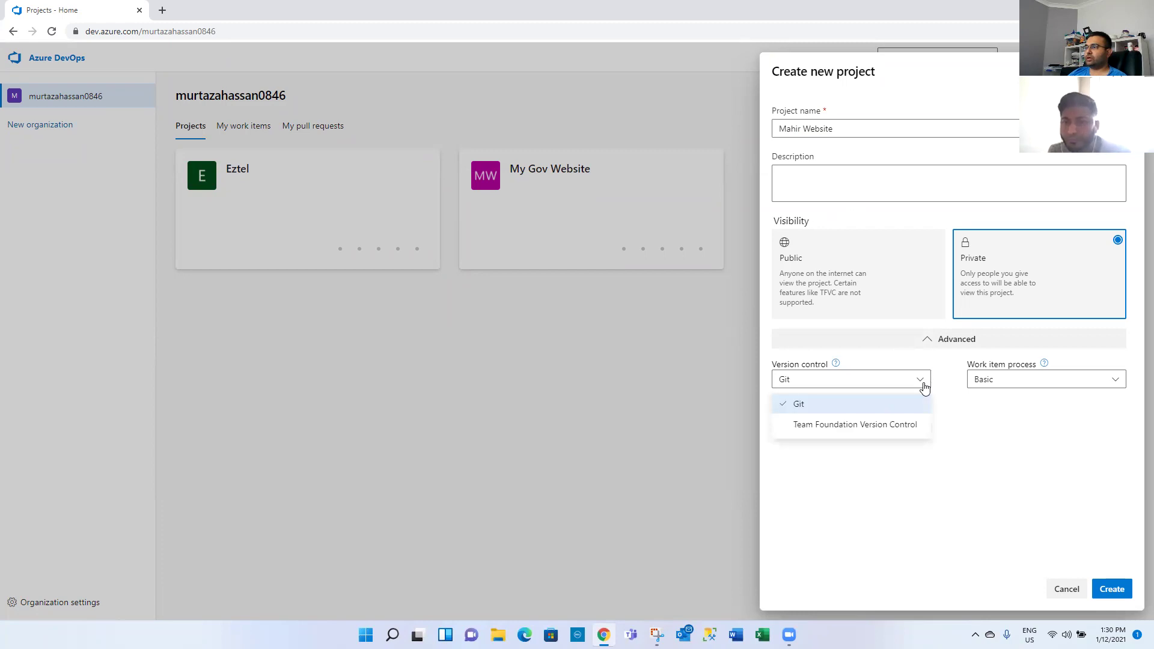
left_click(924, 388)
left_click(1104, 388)
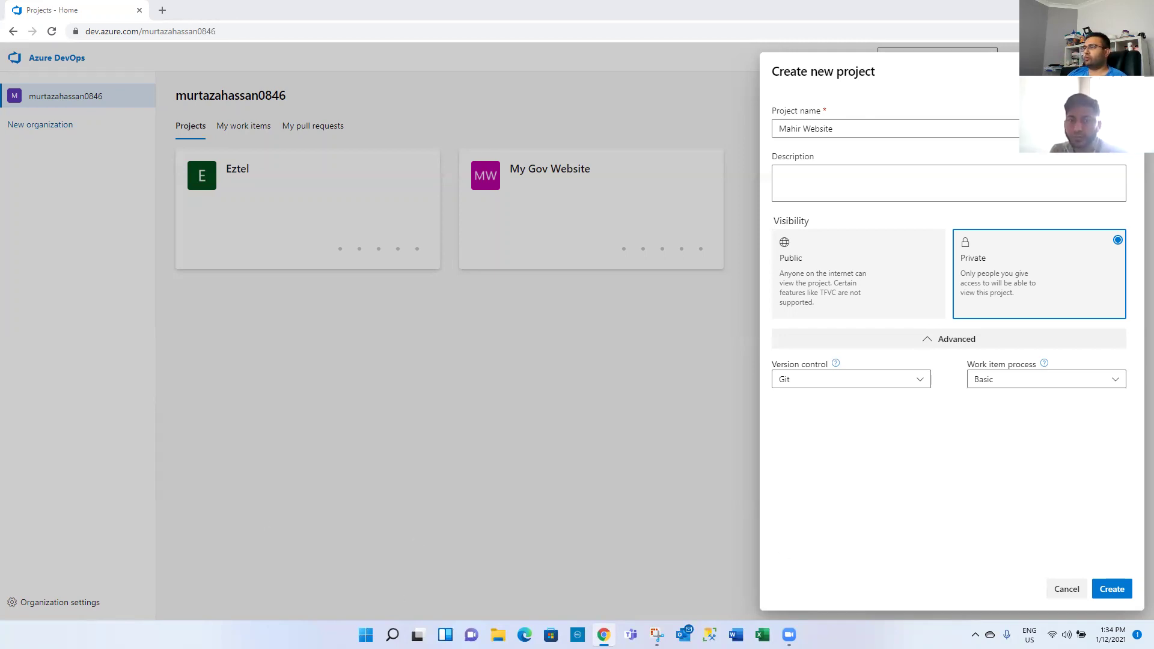
left_click(999, 377)
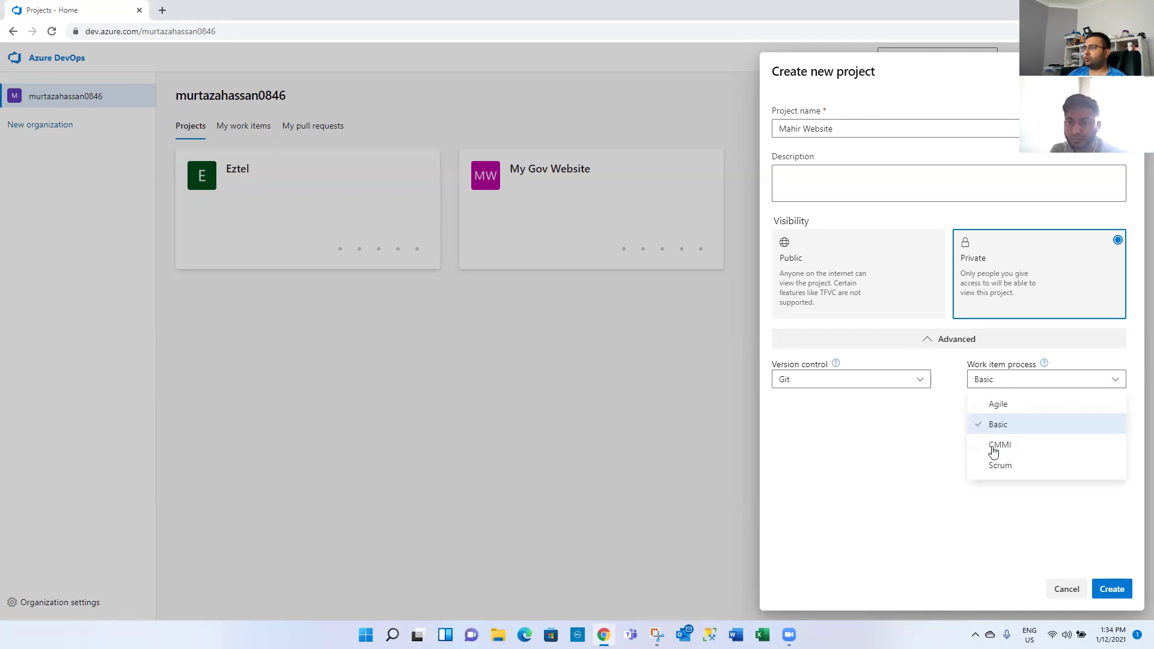
left_click(997, 464)
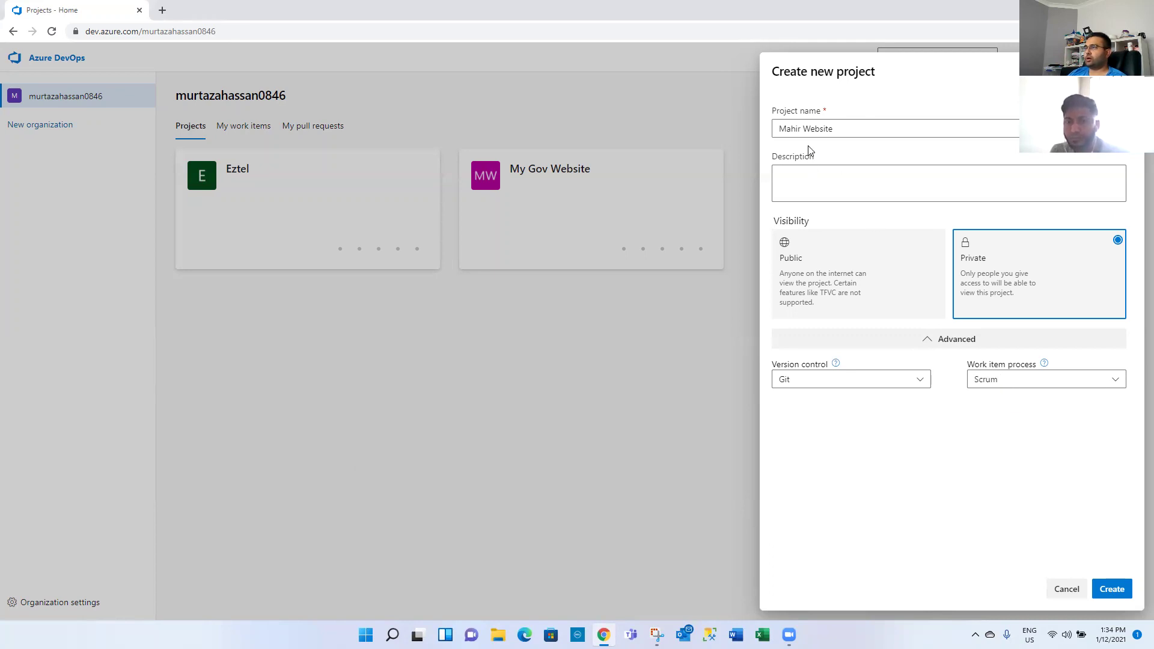
left_click(1109, 591)
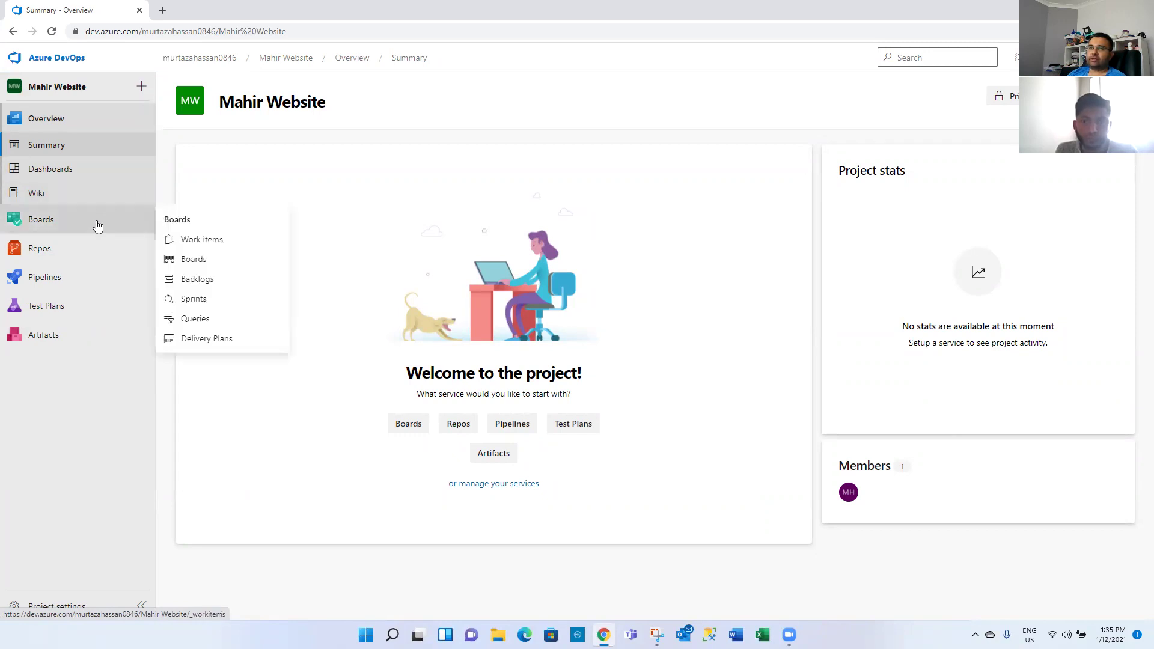
- Open the new project's work items, and its team backlog with the sprint planning list
left_click(96, 221)
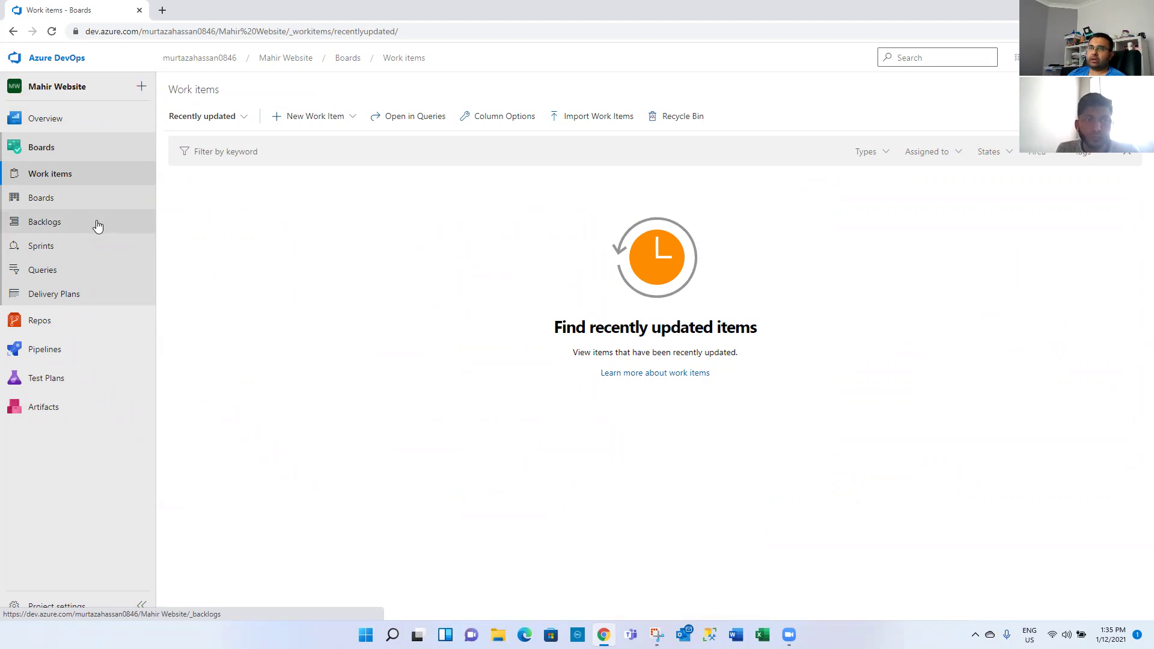
left_click(97, 224)
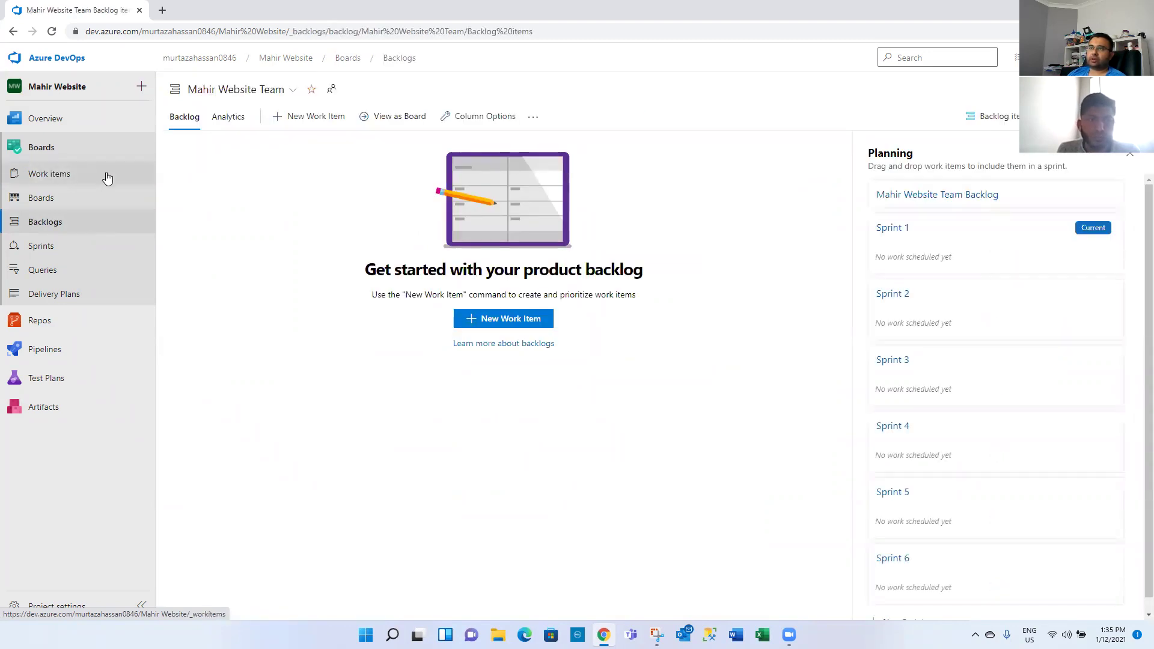
- Create and save a new epic titled "MyGov Website" in the project's work items, and return to the work items list
left_click(299, 120)
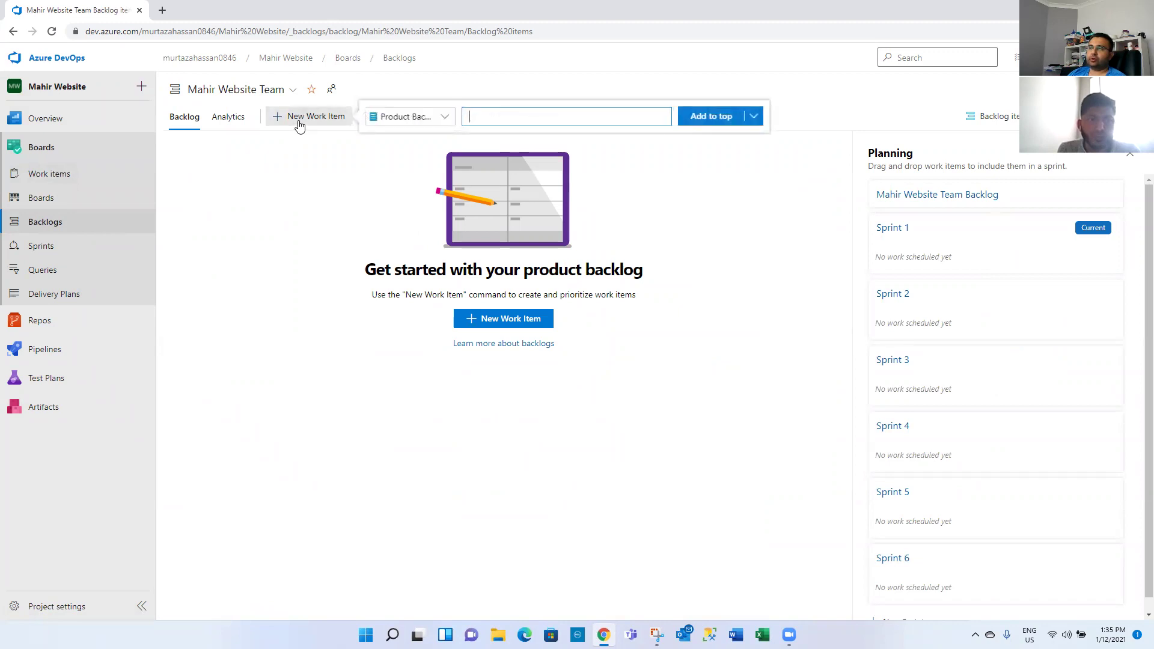
left_click(83, 176)
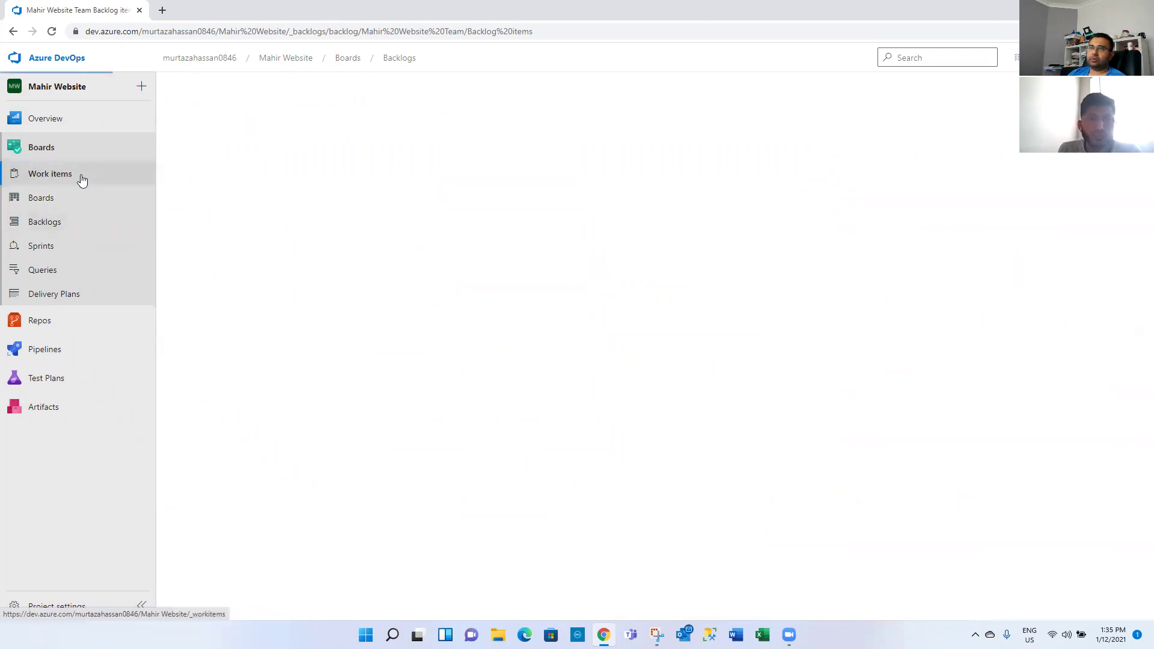
left_click(343, 123)
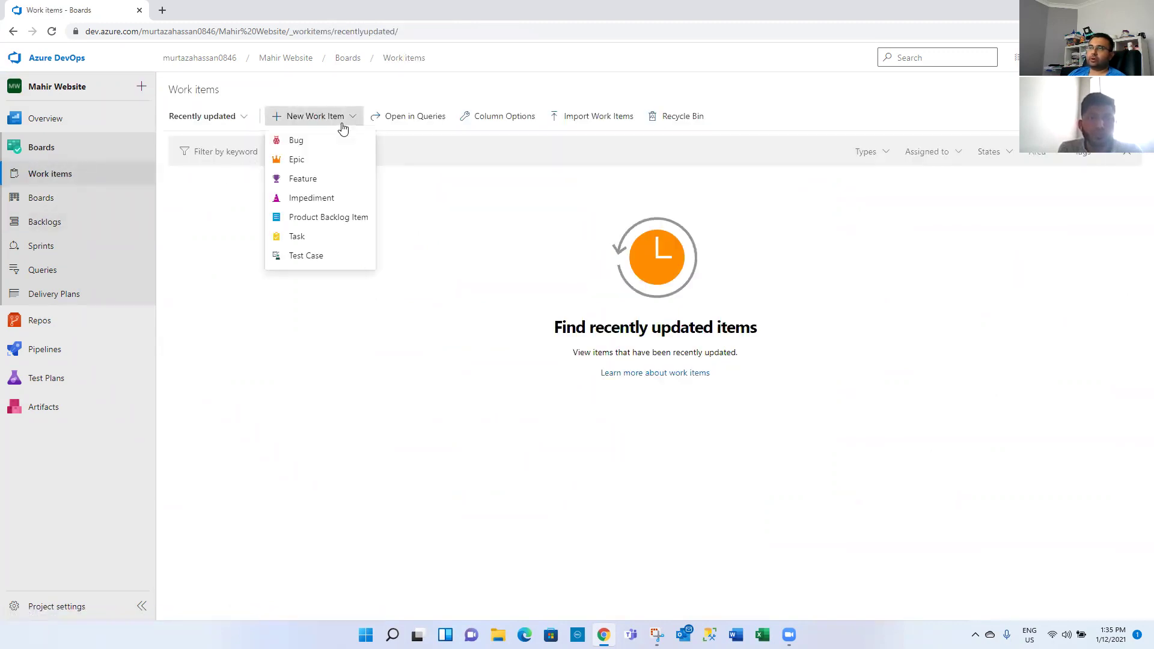
left_click(331, 166)
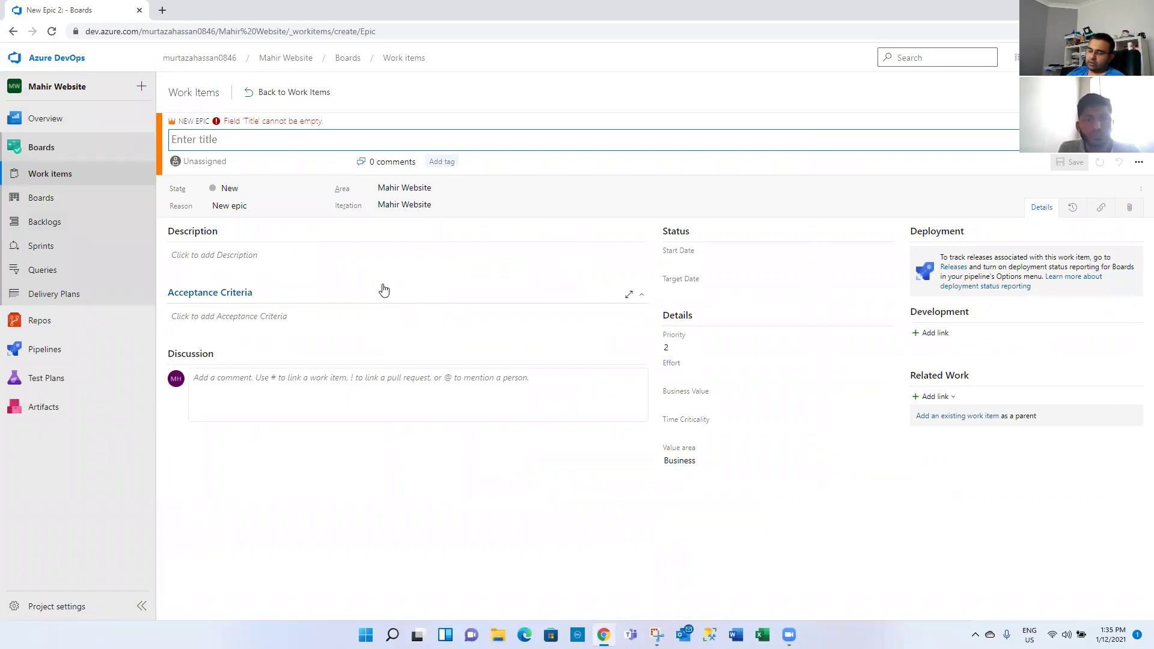
type("My")
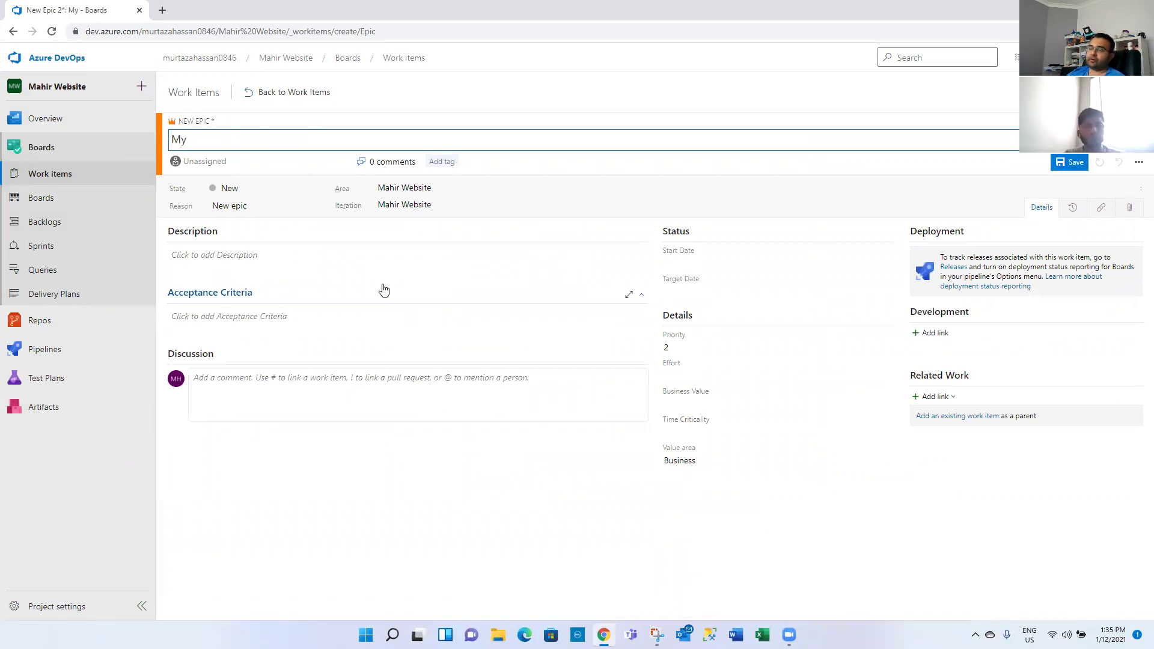
type("Gov Website")
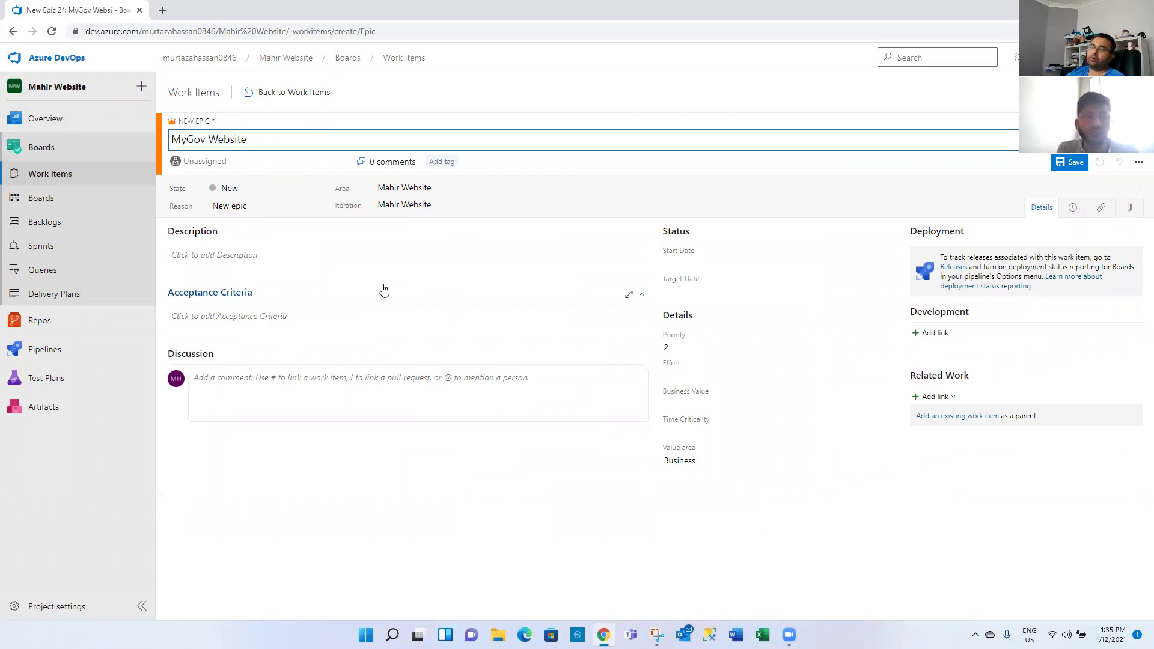
left_click(1065, 169)
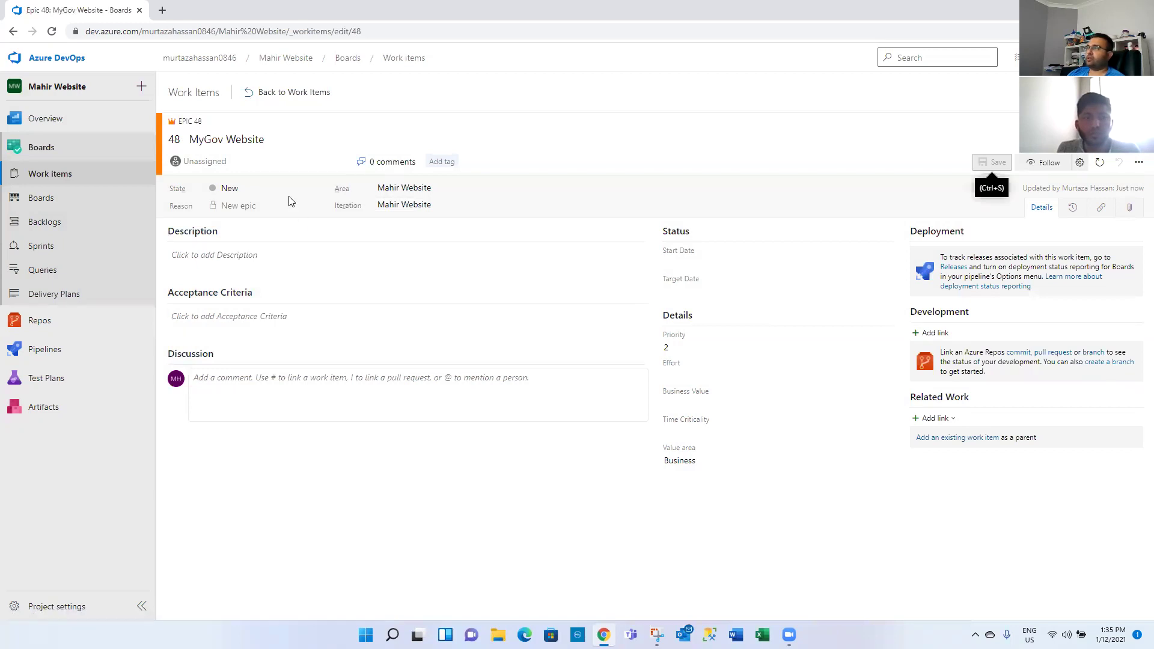
left_click(274, 91)
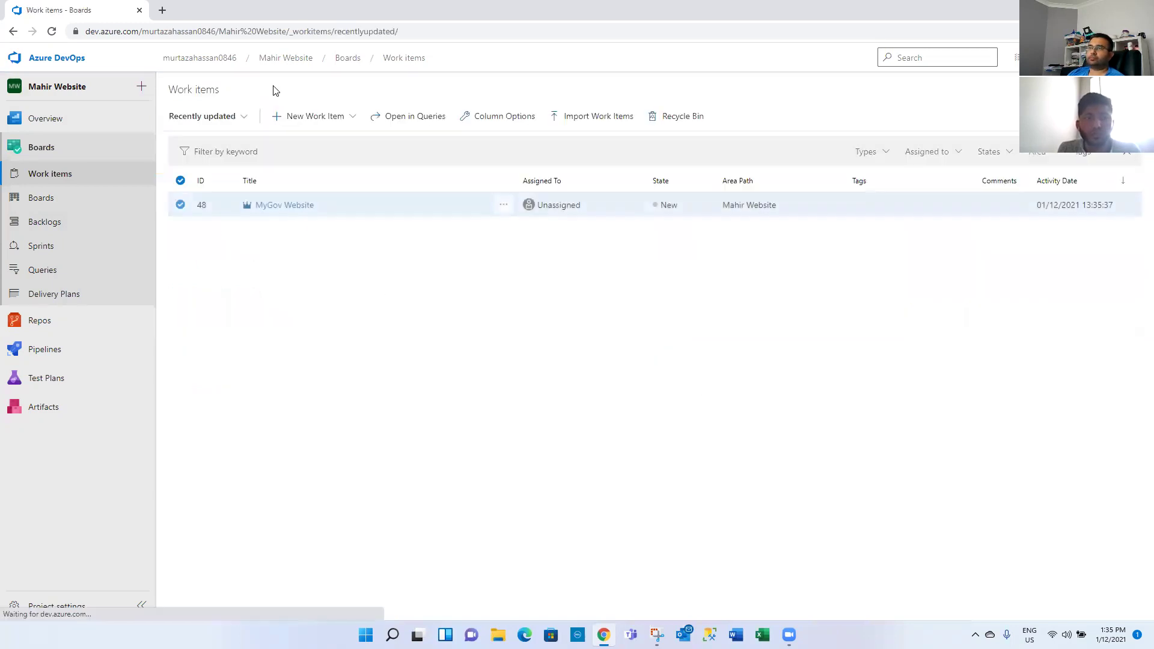
- Create and save a second epic titled "Centrelink Website", and return to the work items list
left_click(352, 118)
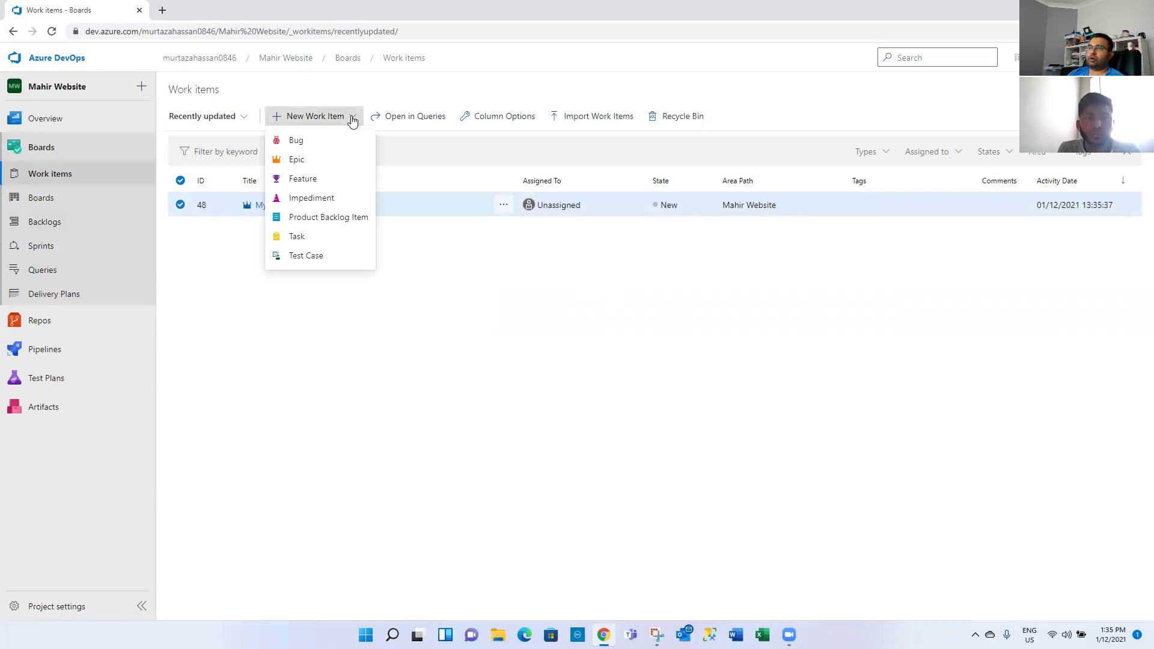
left_click(332, 162)
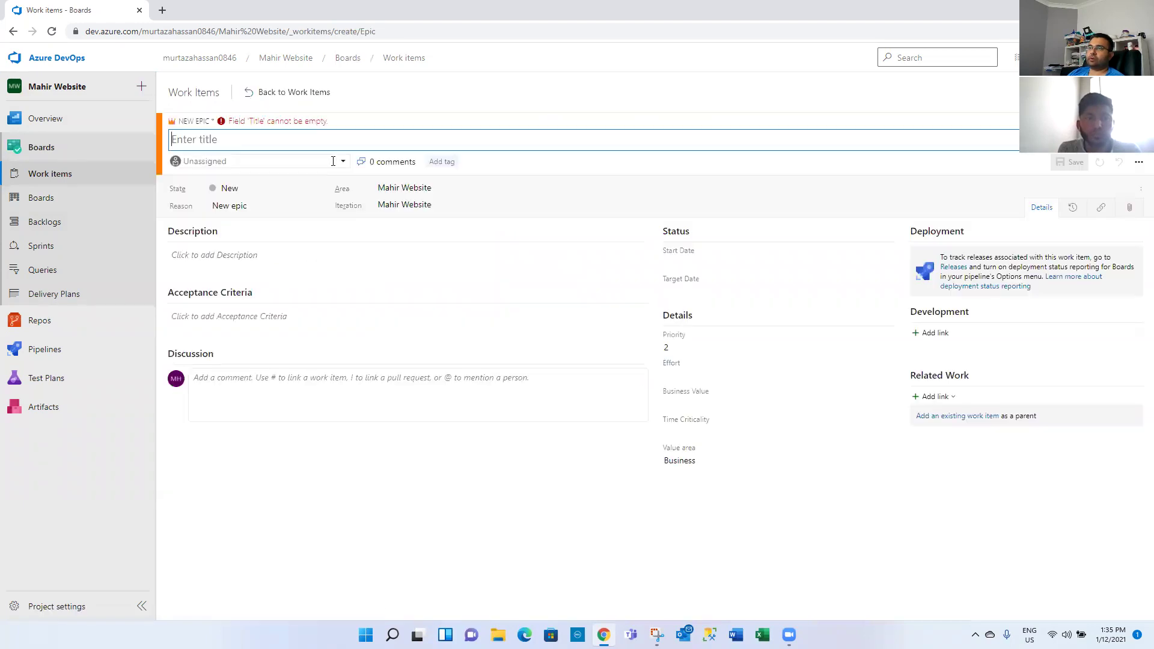
type("Ce")
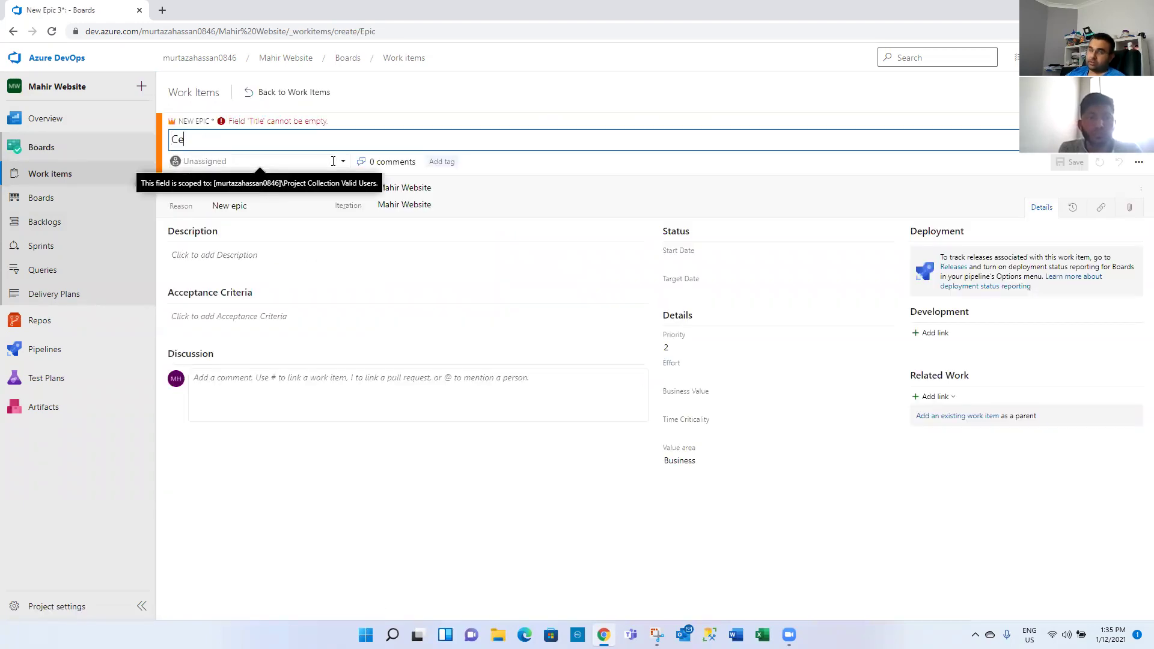
type("ntrelin")
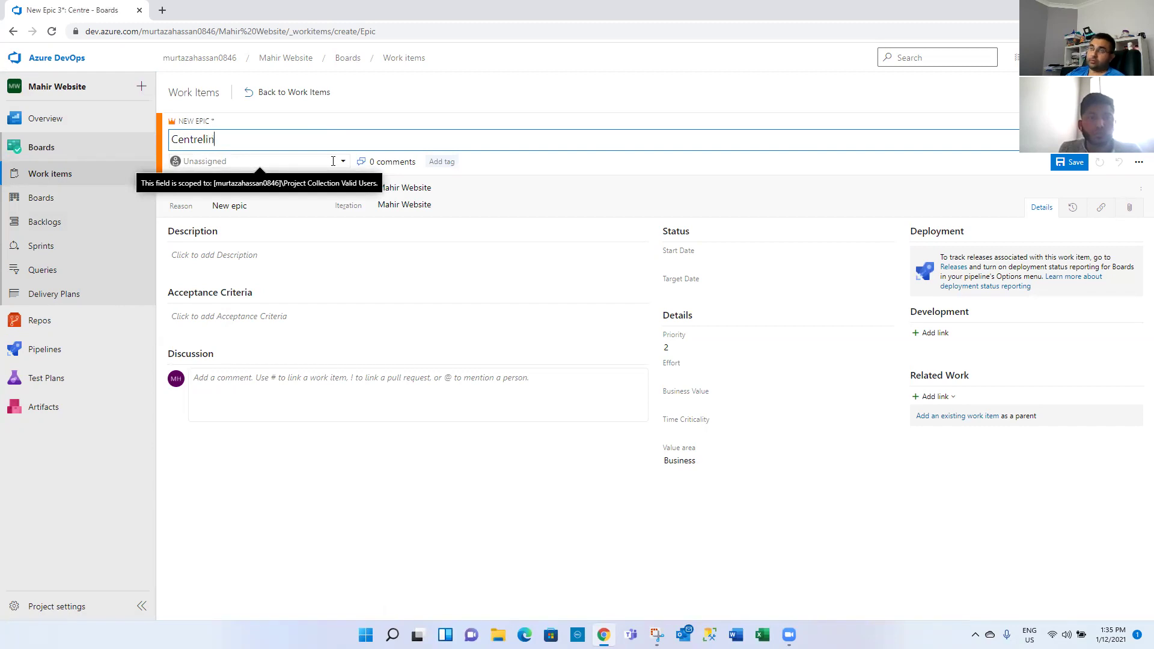
type("k Website")
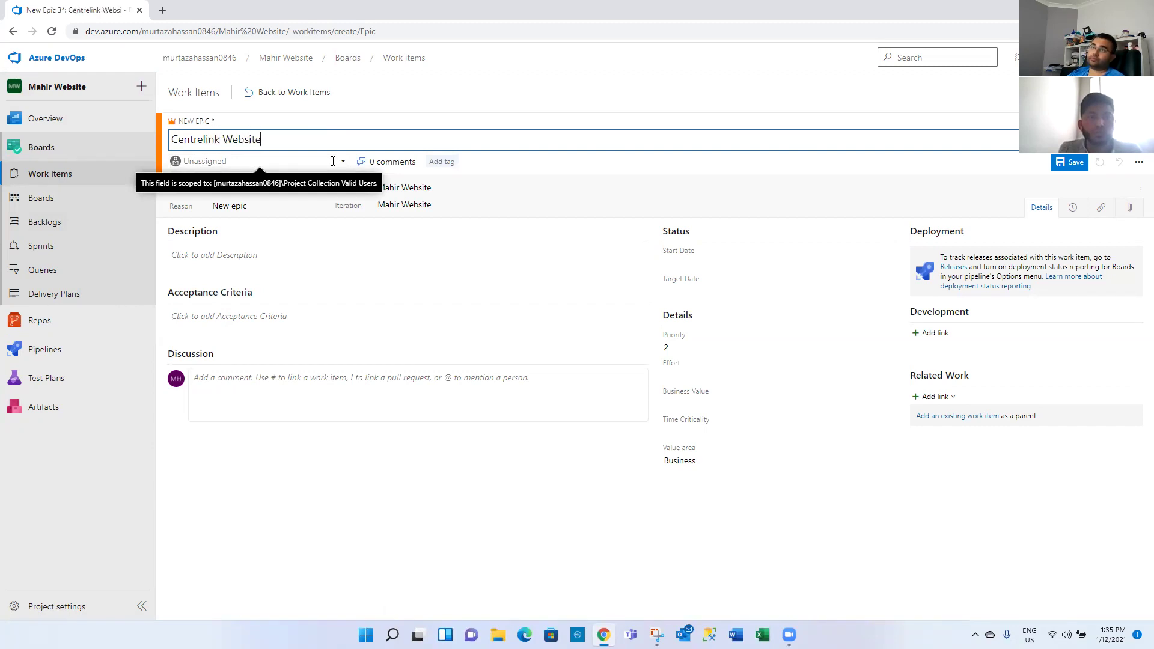
left_click(1068, 162)
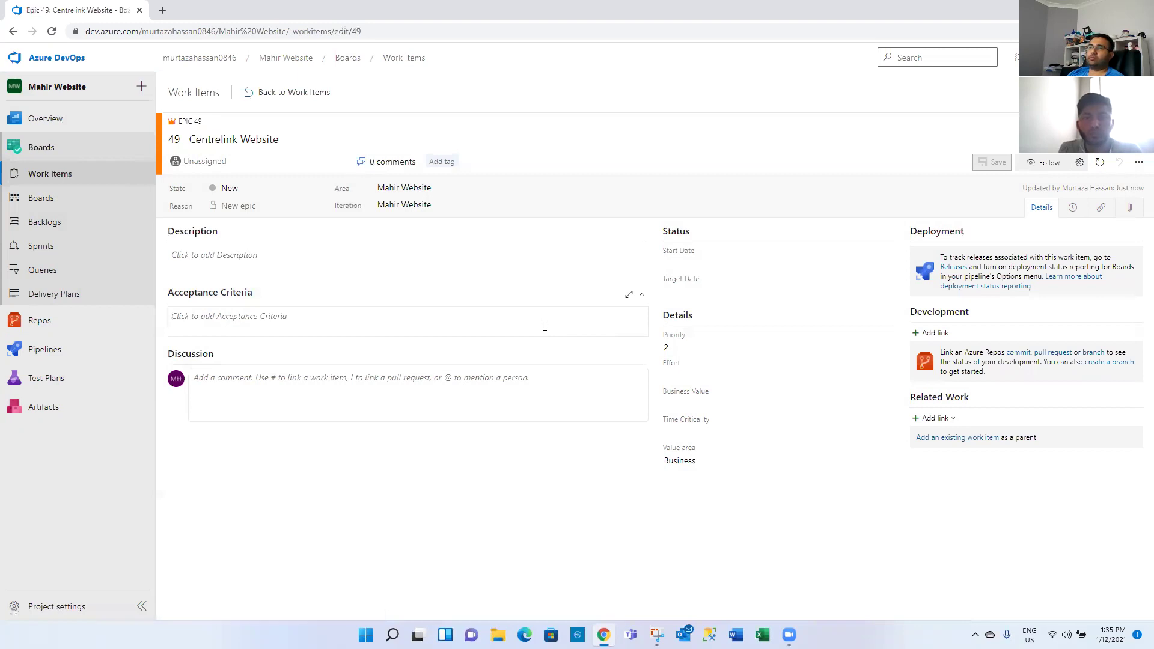
left_click(298, 98)
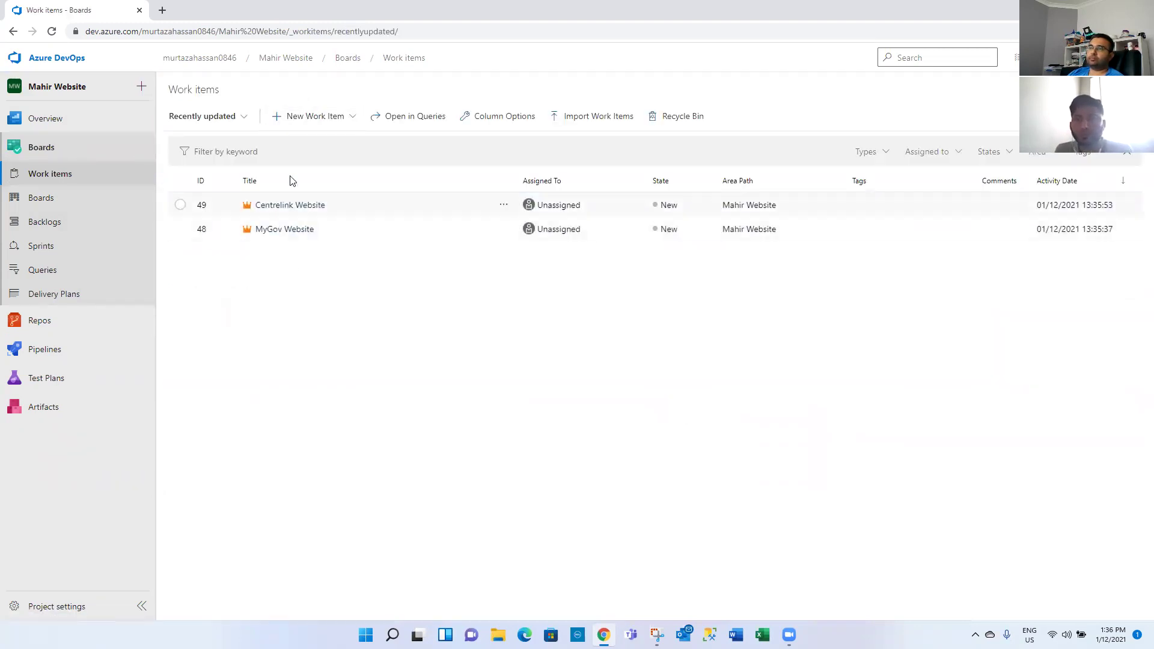
- Create and save a third epic titled "Medicare Website", and return to the work items list
left_click(335, 118)
left_click(330, 168)
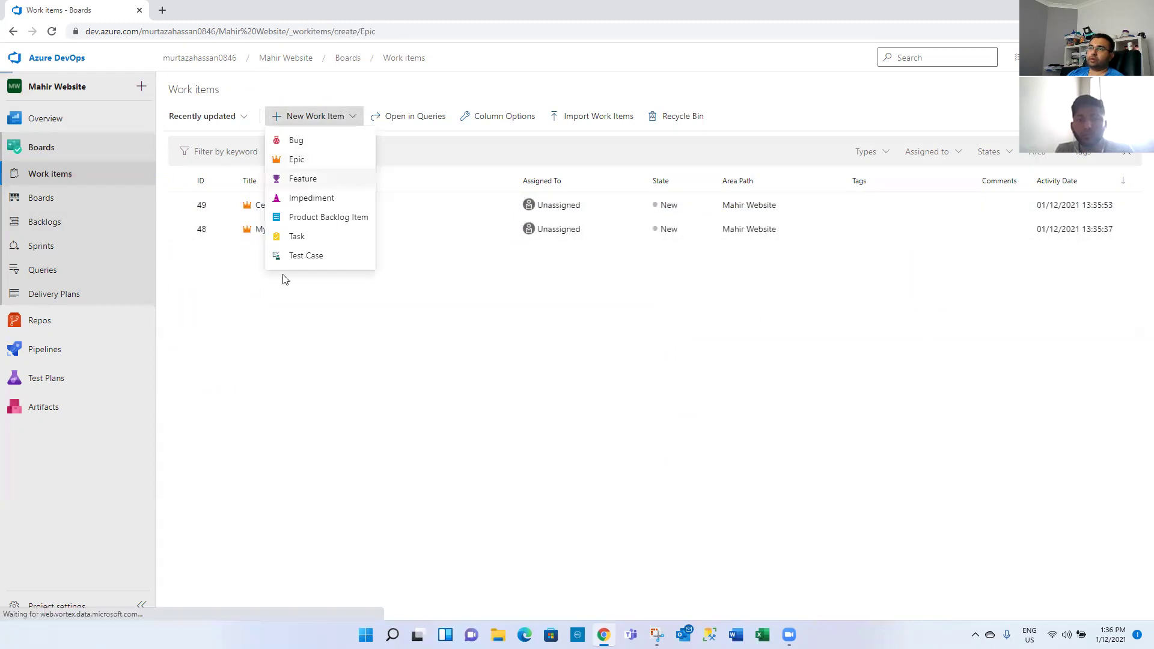
type("Medicare Website")
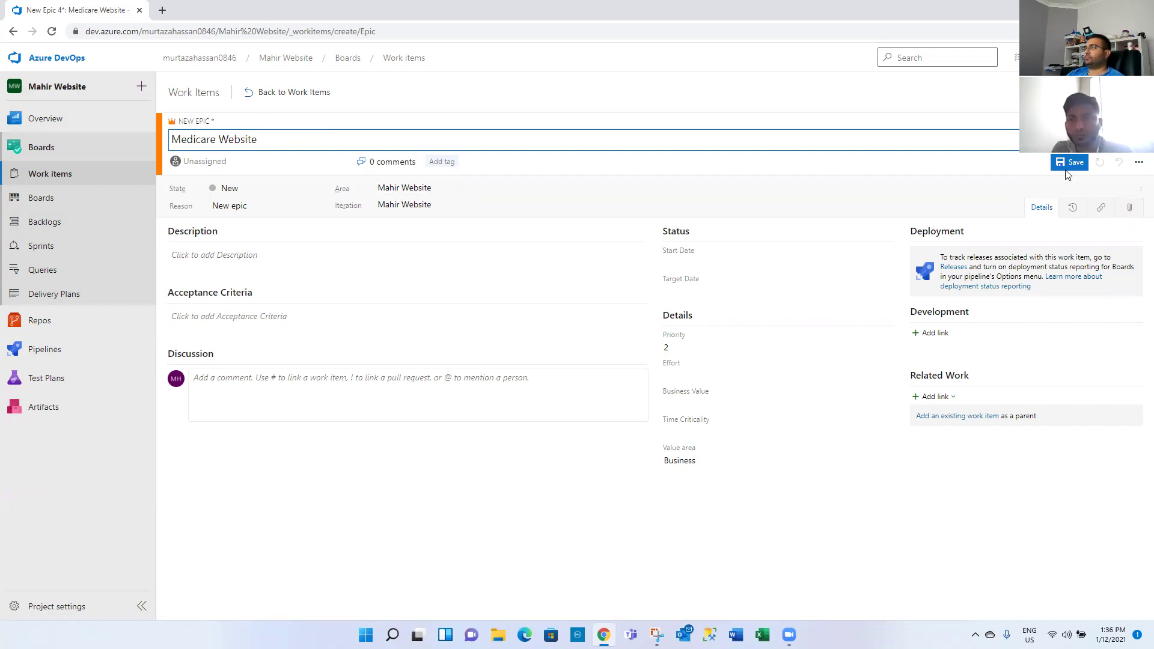
left_click(1067, 167)
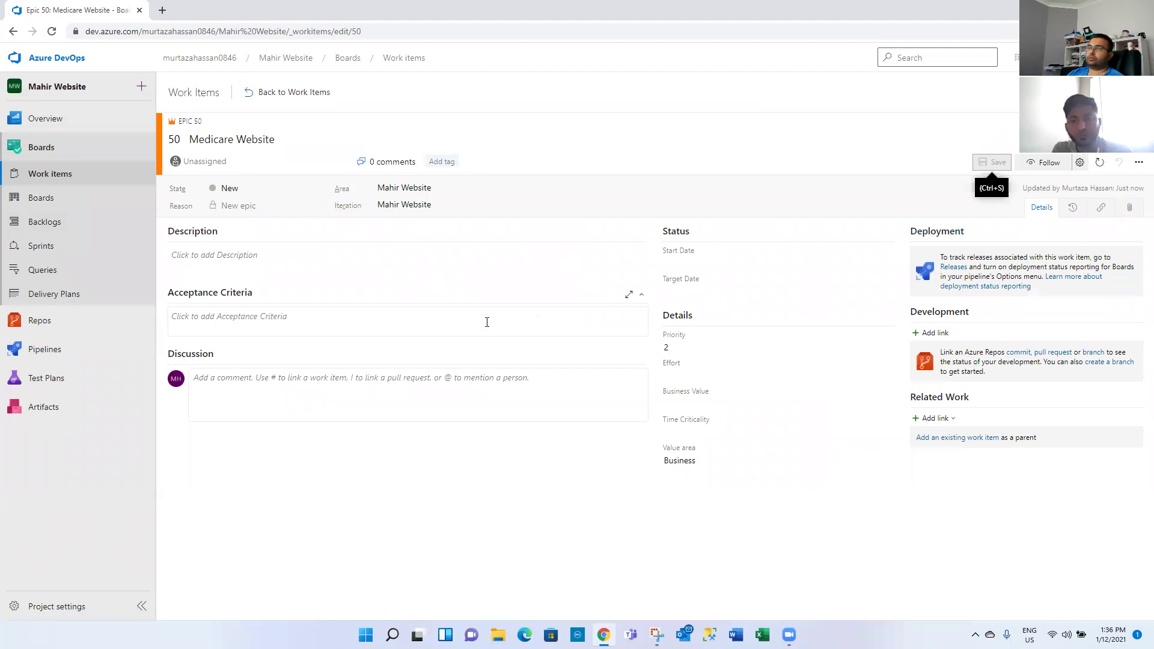
left_click(248, 97)
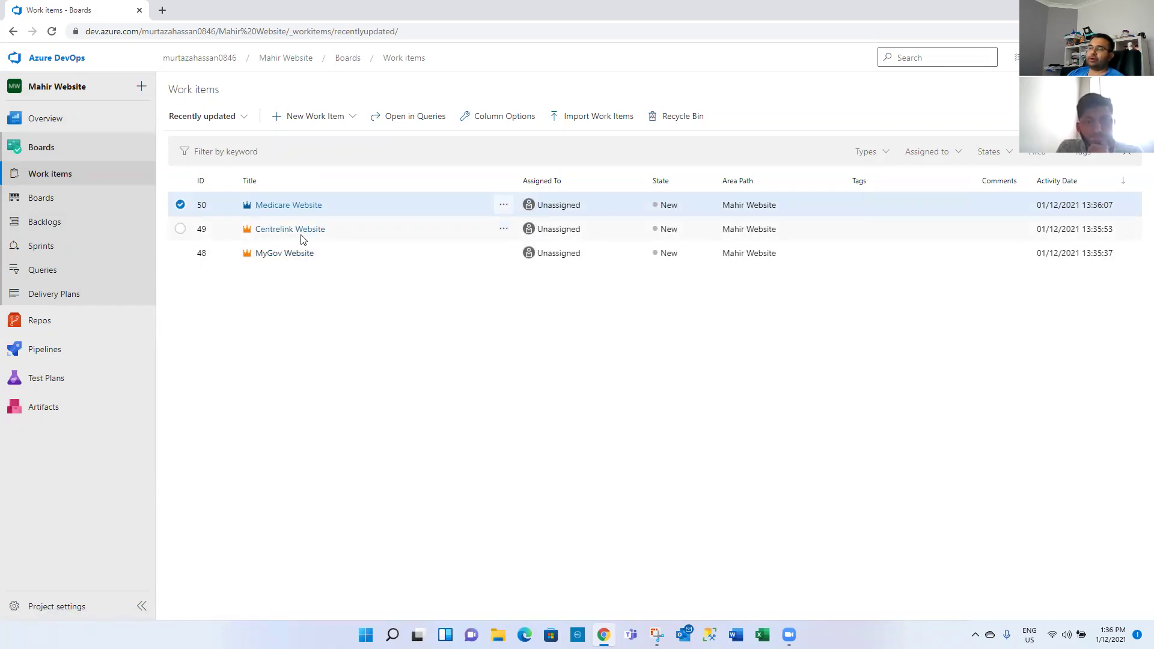
- Create and save a new product backlog item titled "MyGov Home Page"
left_click(356, 118)
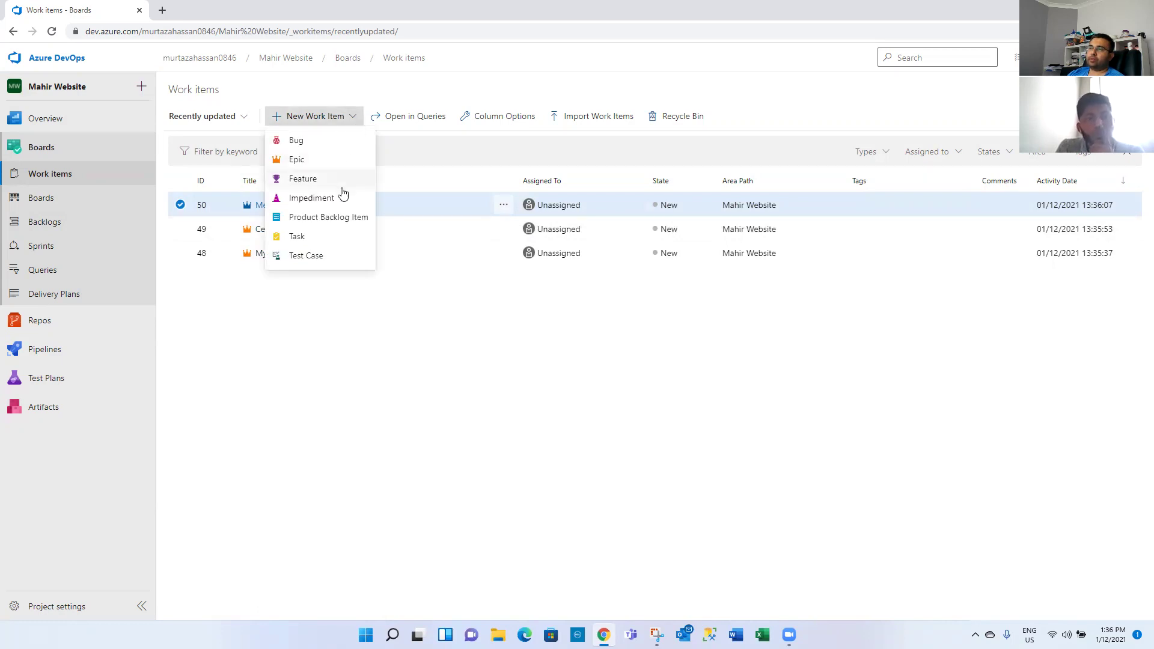
left_click(340, 218)
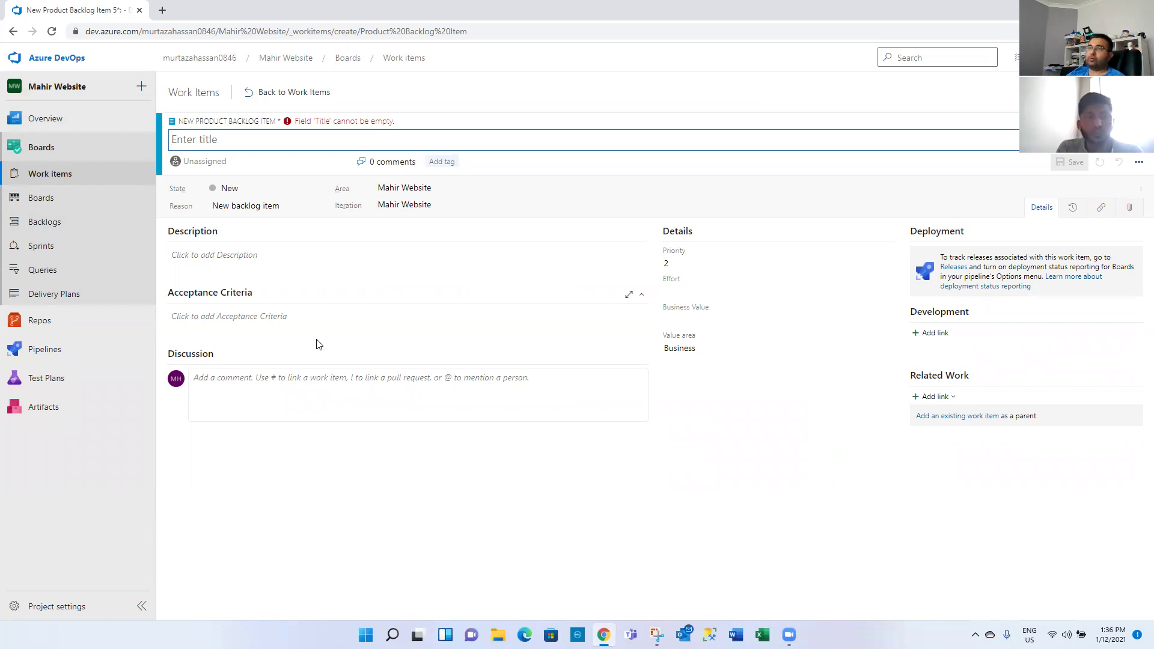
type("M")
key("BackSpace")
type("My")
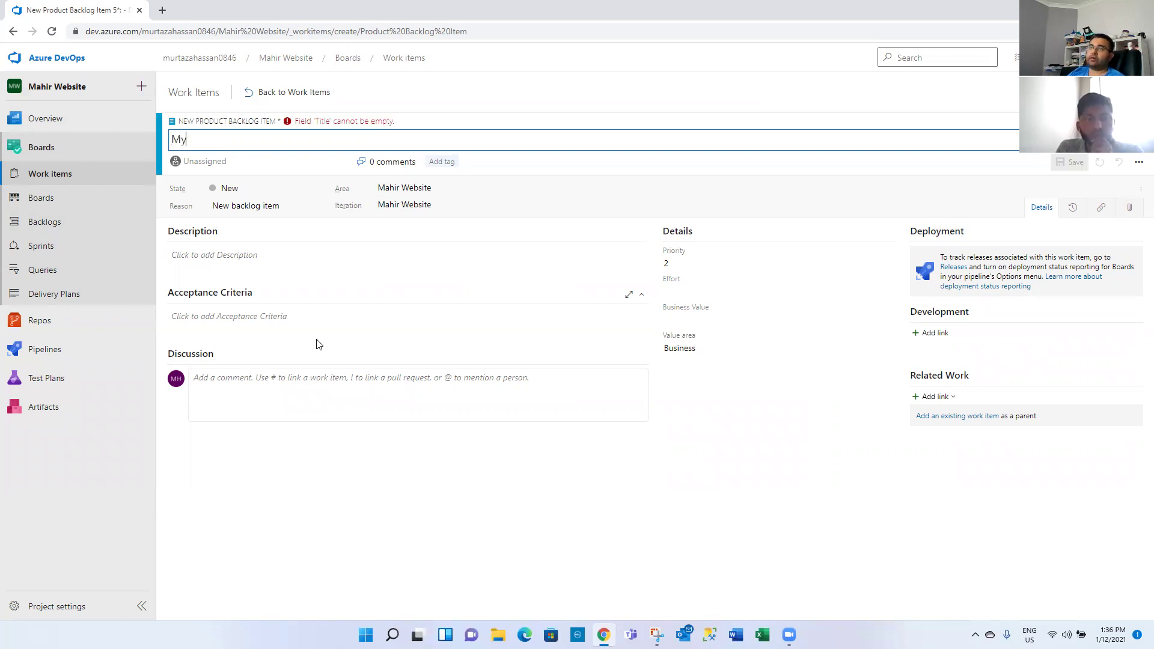
type("Gov Home Page")
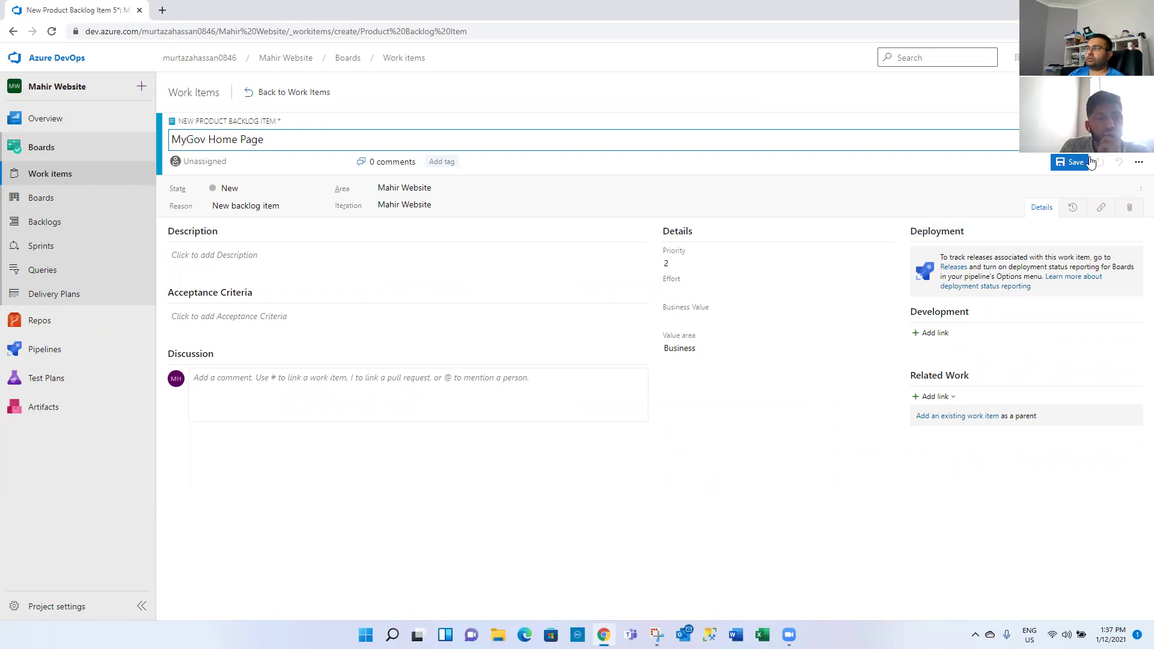
left_click(1073, 170)
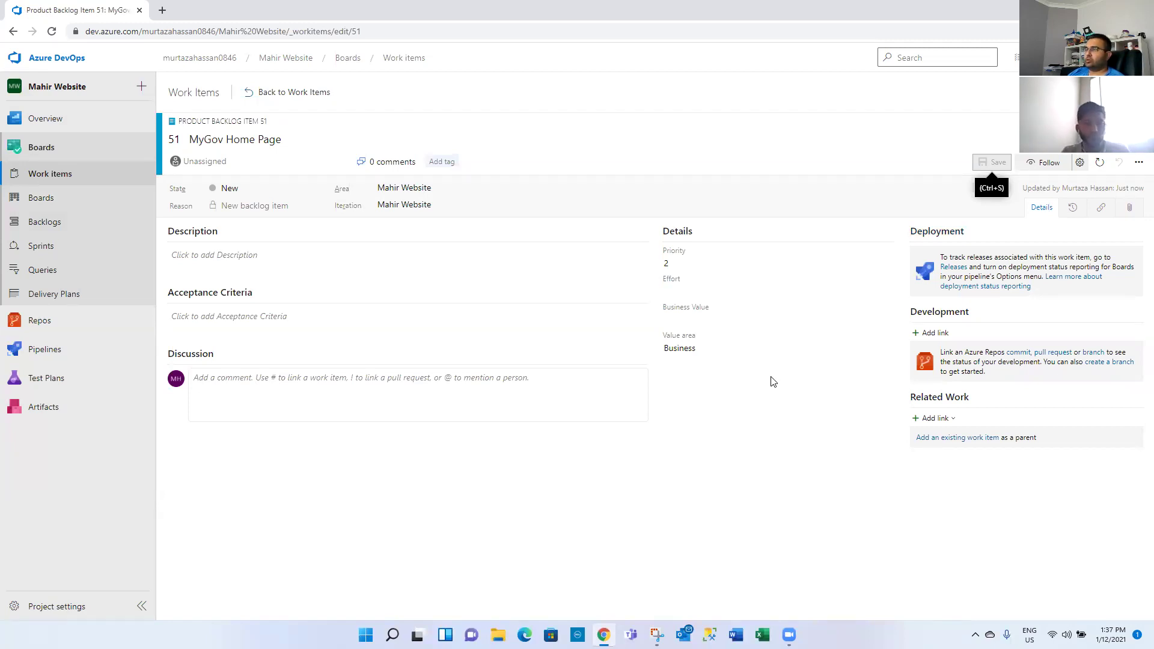
- Link the MyGov Home Page backlog item to the existing MyGov Website epic as its parent
left_click(934, 419)
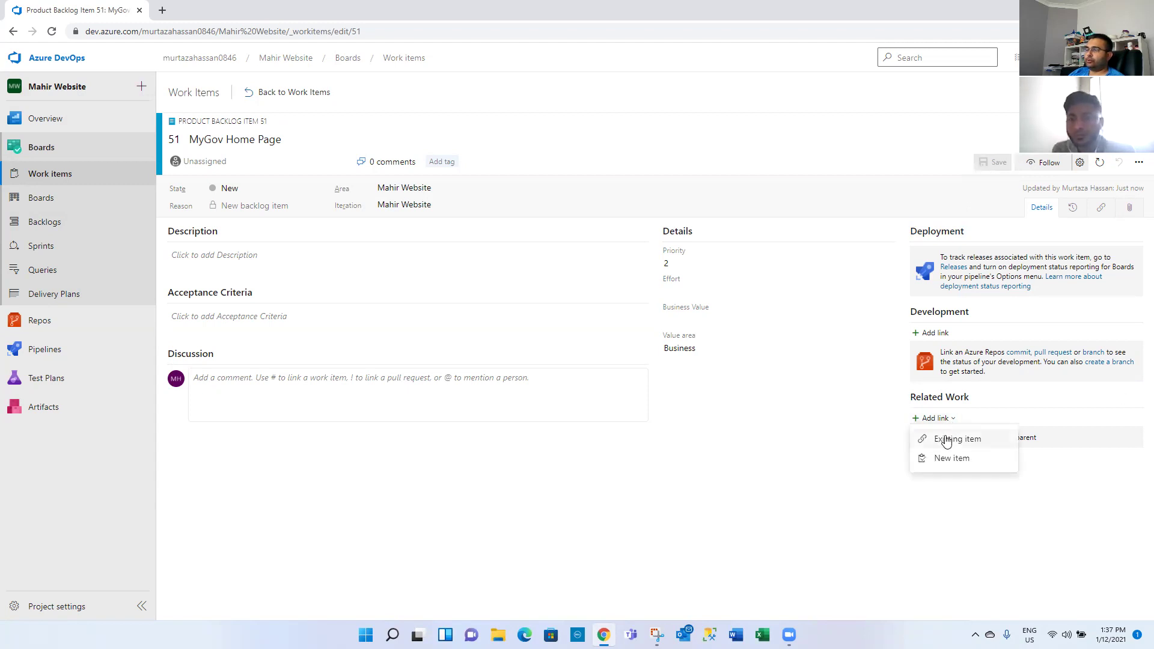
left_click(946, 440)
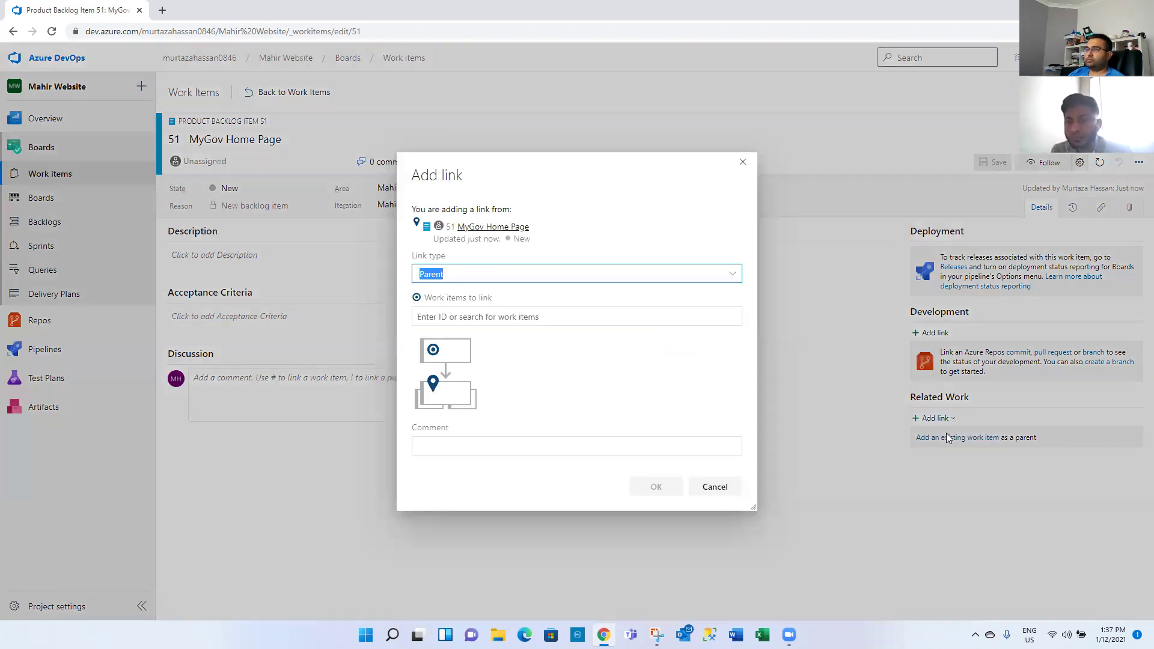
left_click(626, 316)
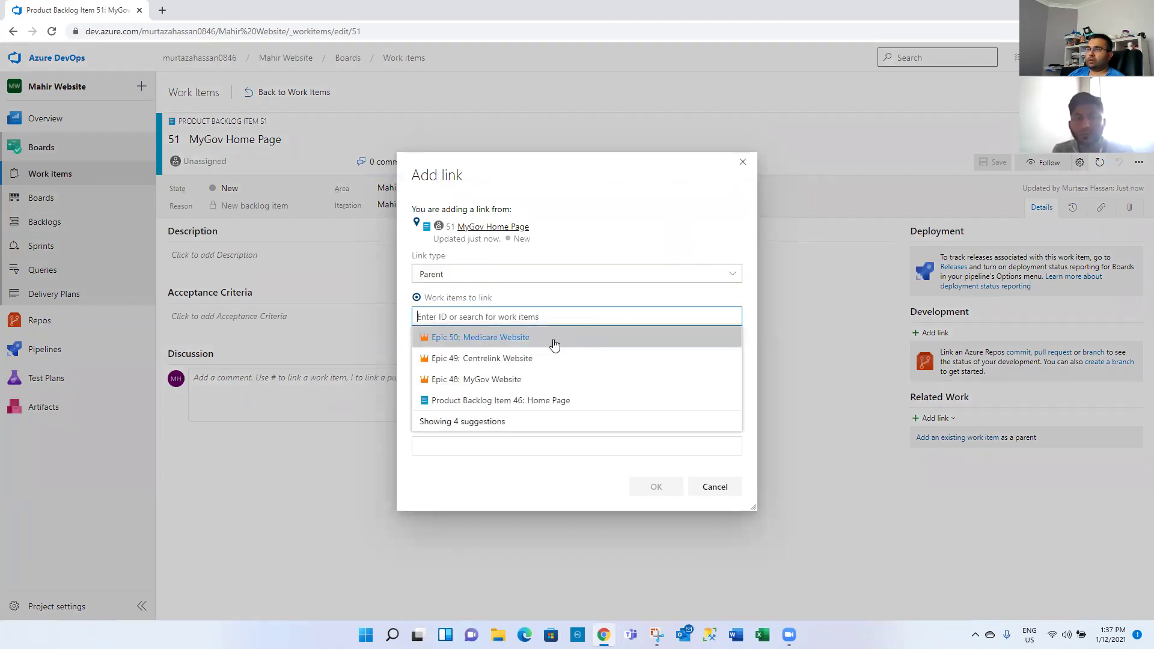
left_click(546, 385)
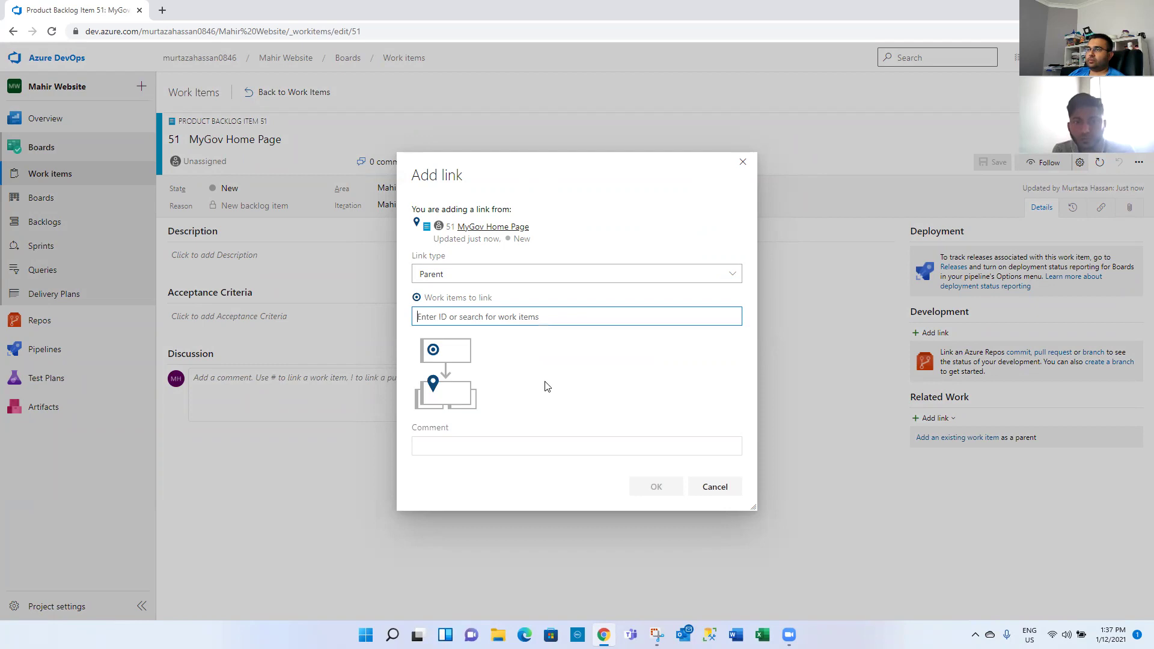
left_click(651, 492)
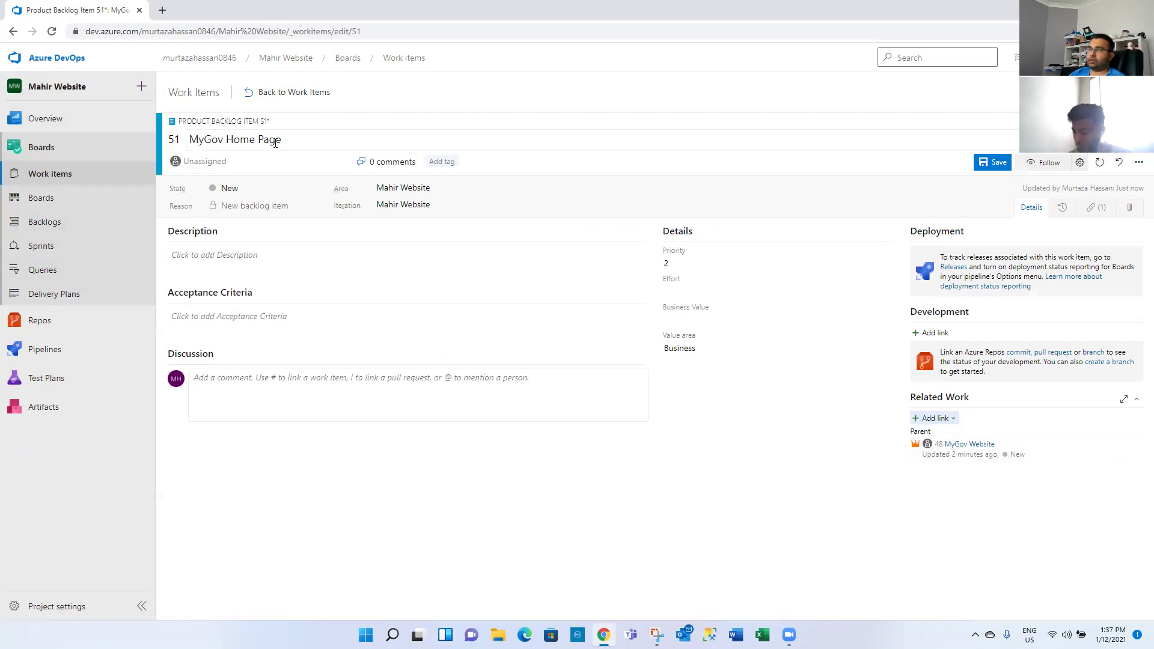
- Enter a user story template in the Acceptance Criteria with the lines "AS A", "I WANT TO" and "SO THAT"
left_click(239, 315)
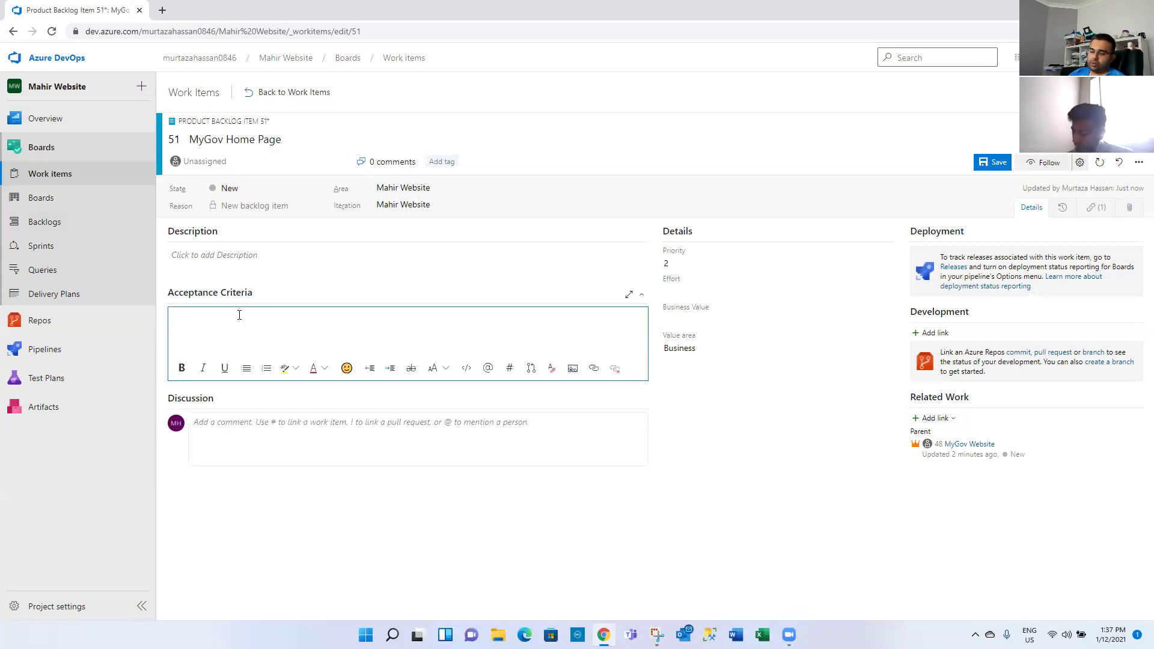
type("AS")
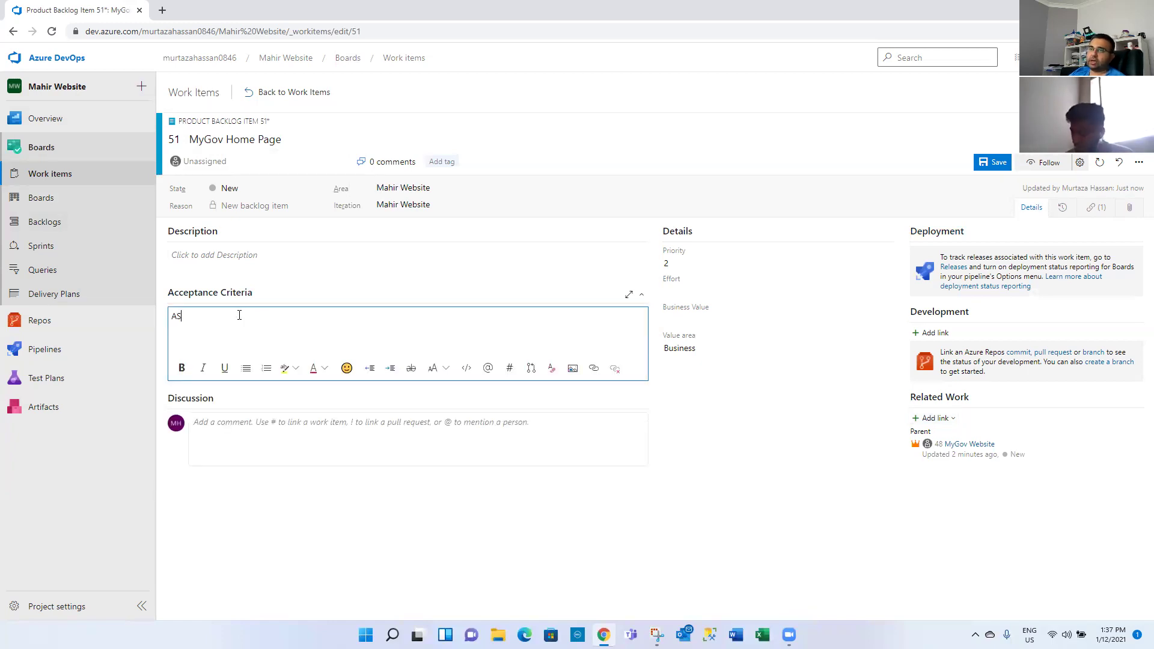
type(" A")
key("Return")
type("I")
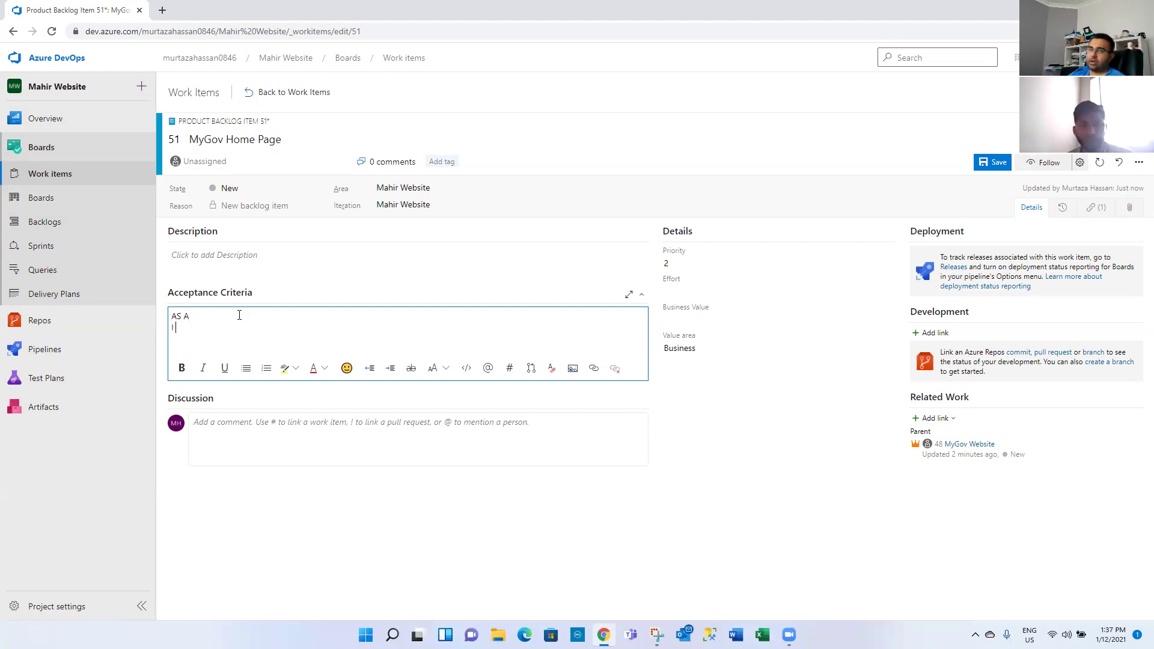
type(" WANT TO ")
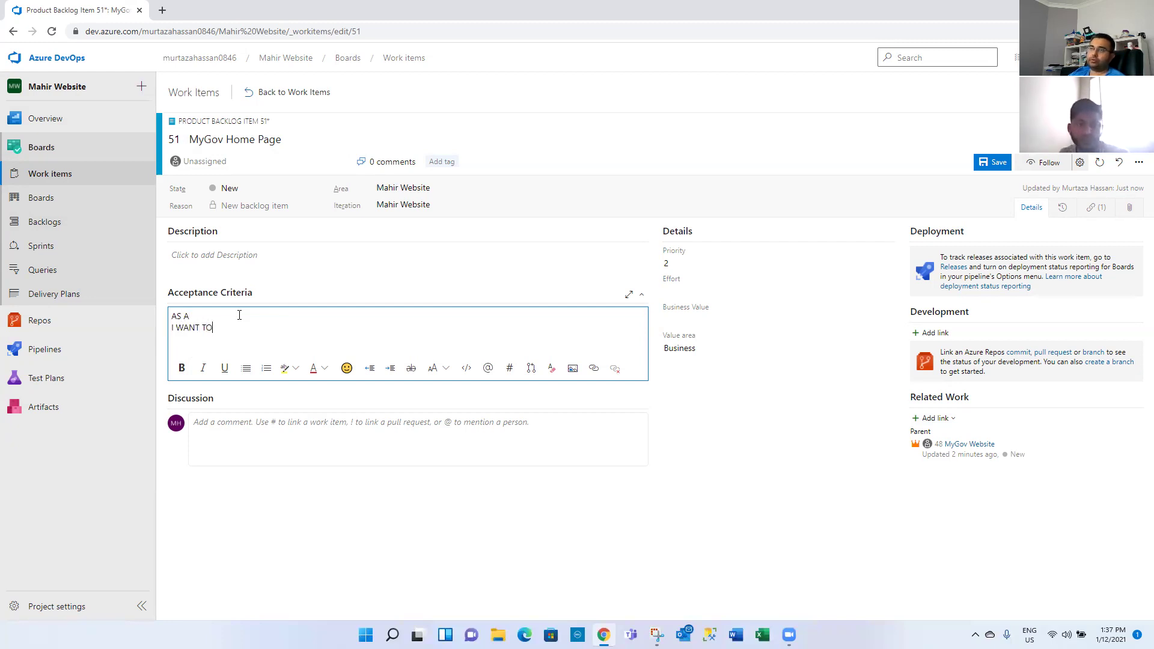
type("SO THAT")
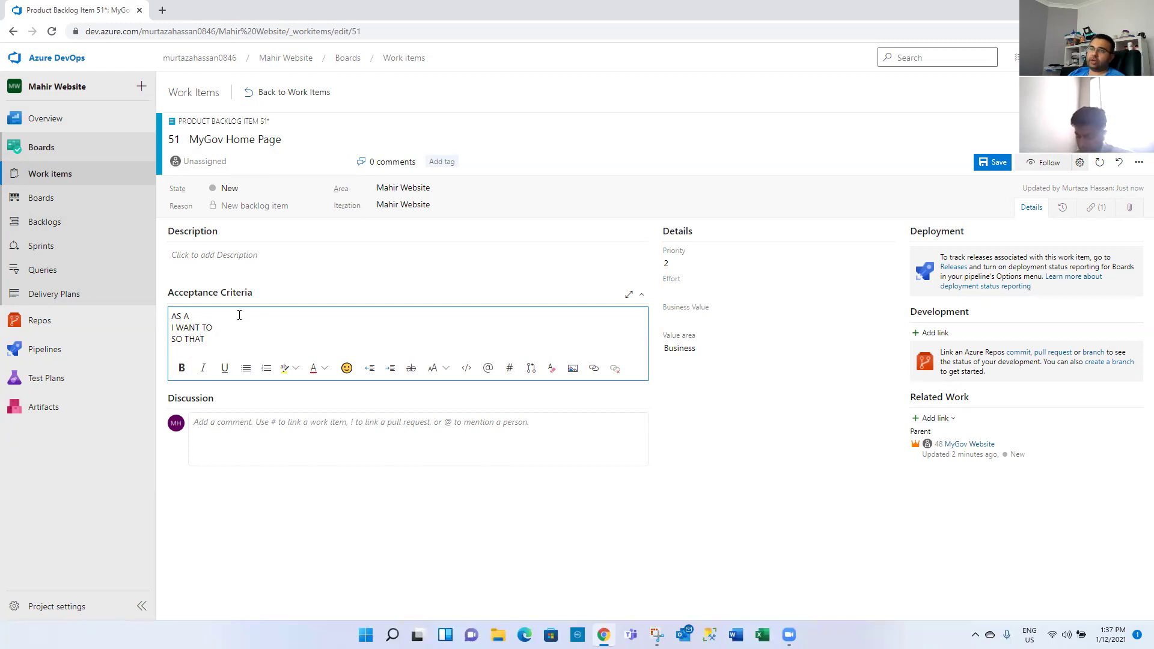
key("ctrl+a")
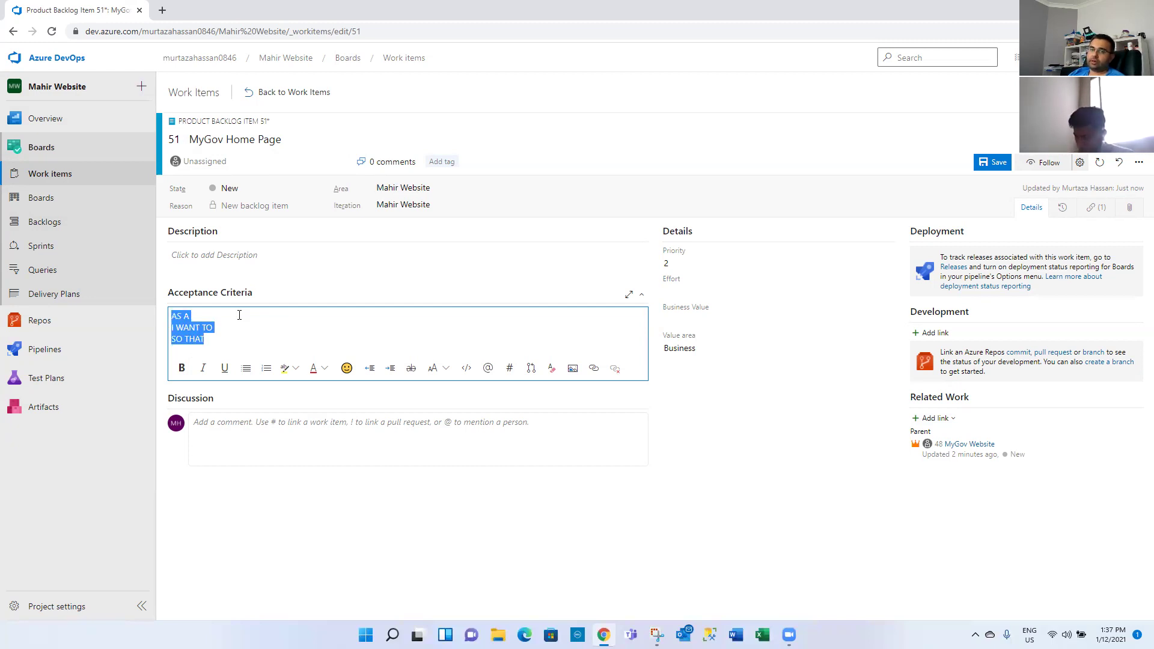
key("Up")
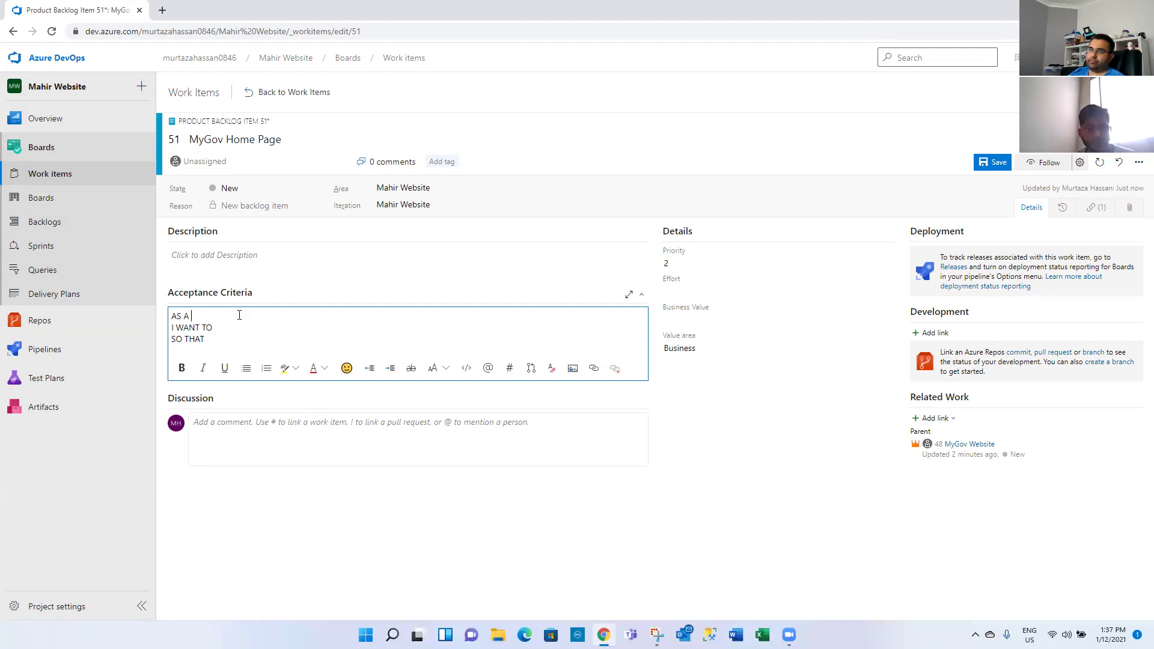
type("arent")
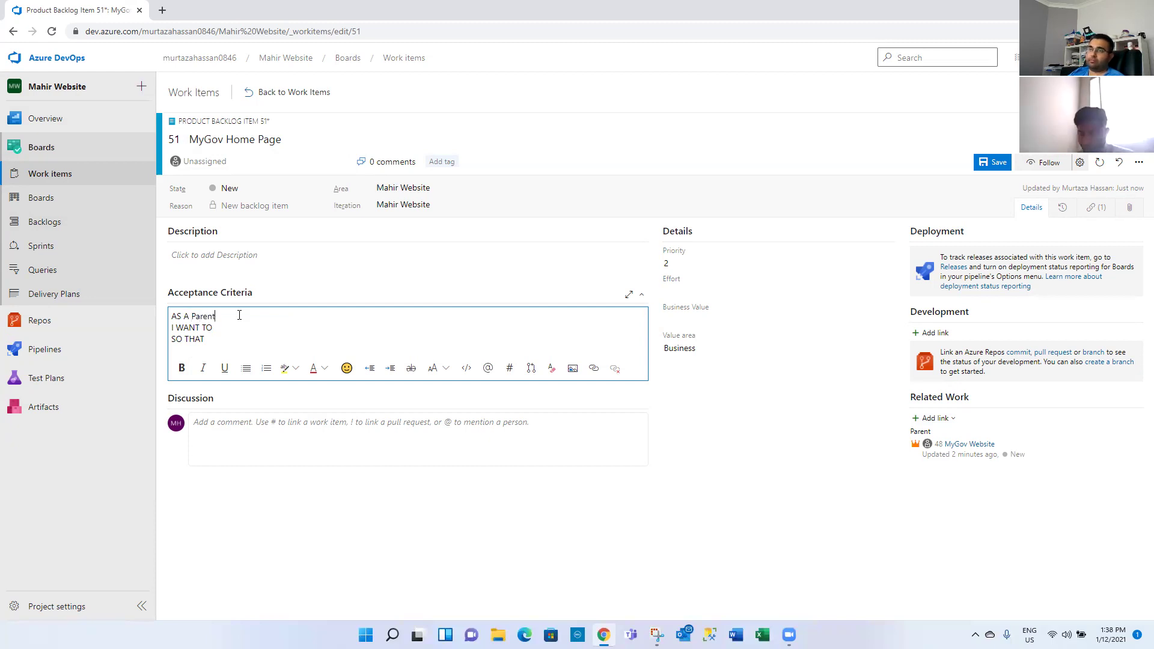
key("BackSpace")
key("BackSpace")
key("BackSpace")
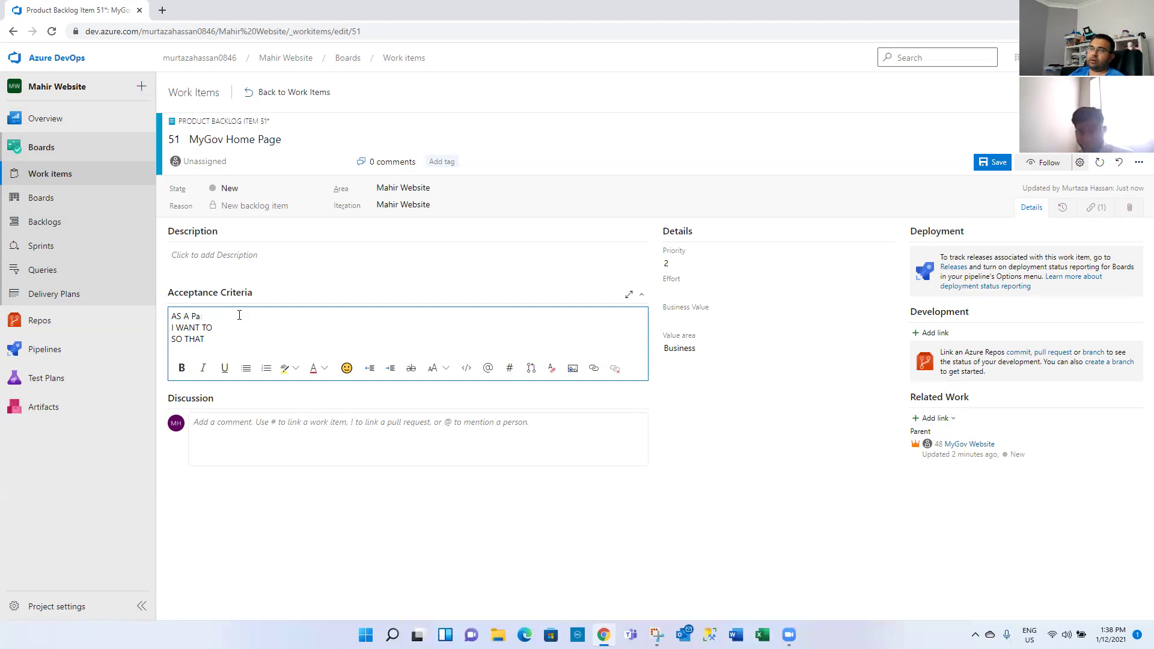
type("Meber")
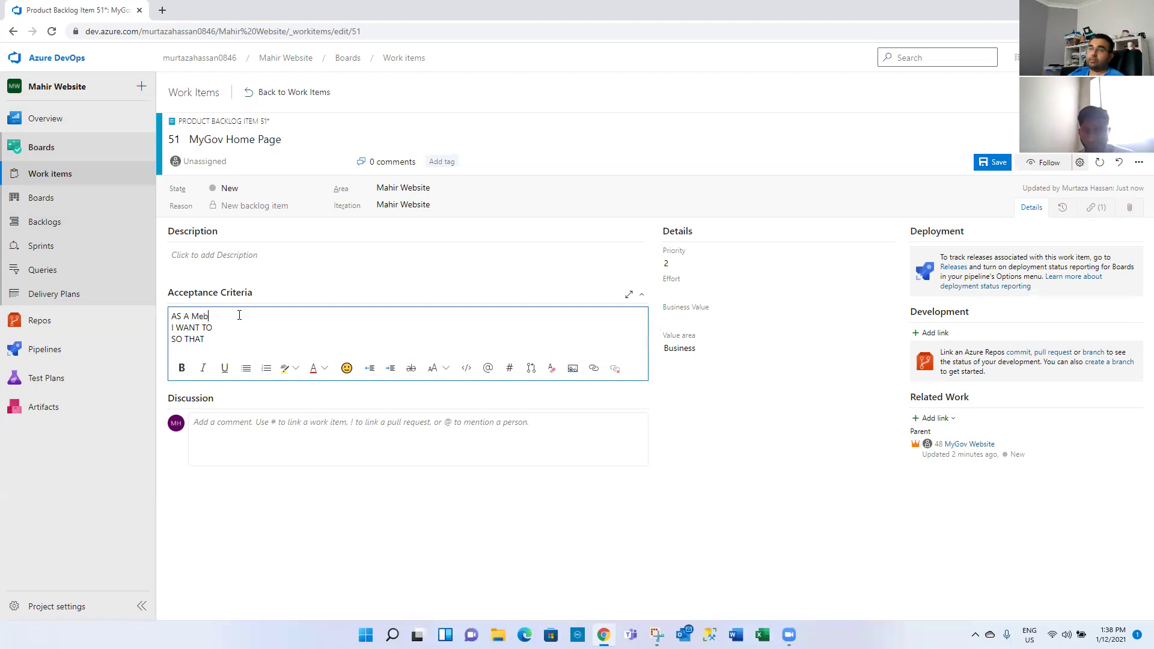
key("BackSpace")
key("BackSpace")
key("BackSpace")
key("BackSpace")
key("BackSpace")
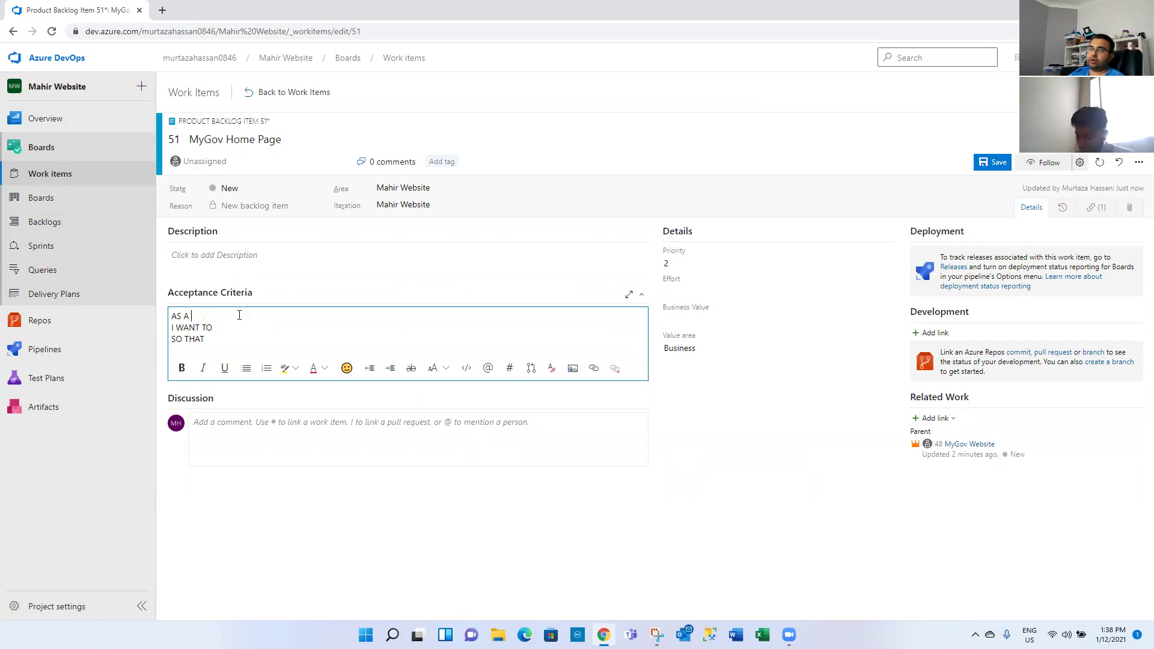
- Complete the AS A line with "MyGov Member" and the I WANT TO line with "Go to MyGov Home Page"
type("MyGov Meb")
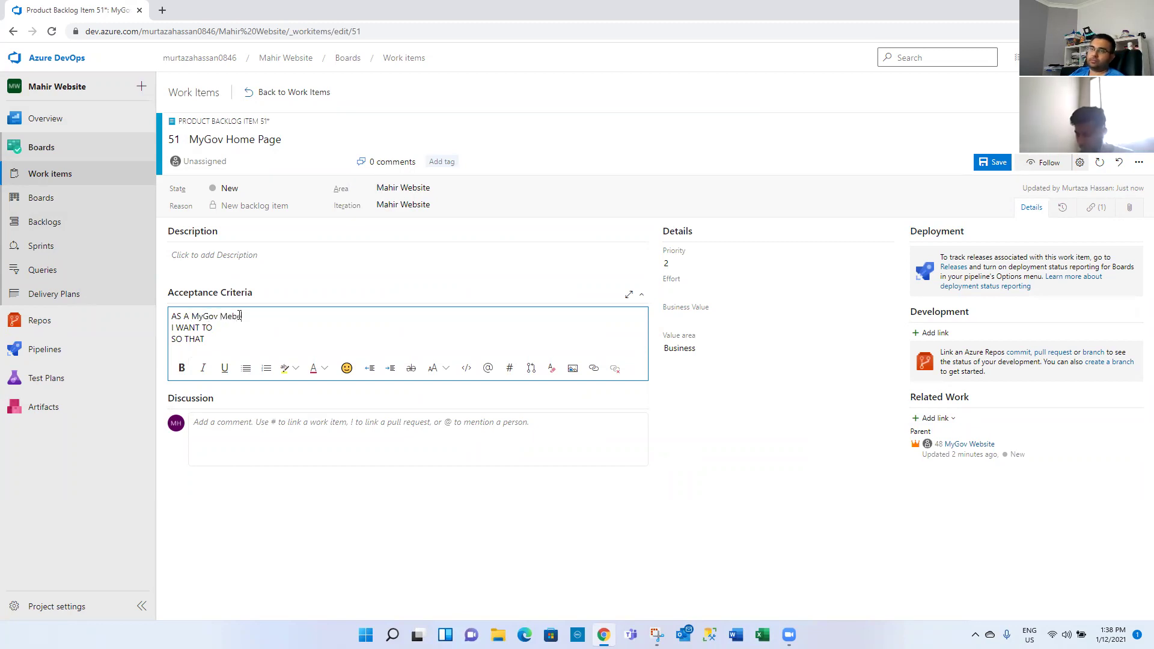
key("BackSpace")
type("mber")
key("Down")
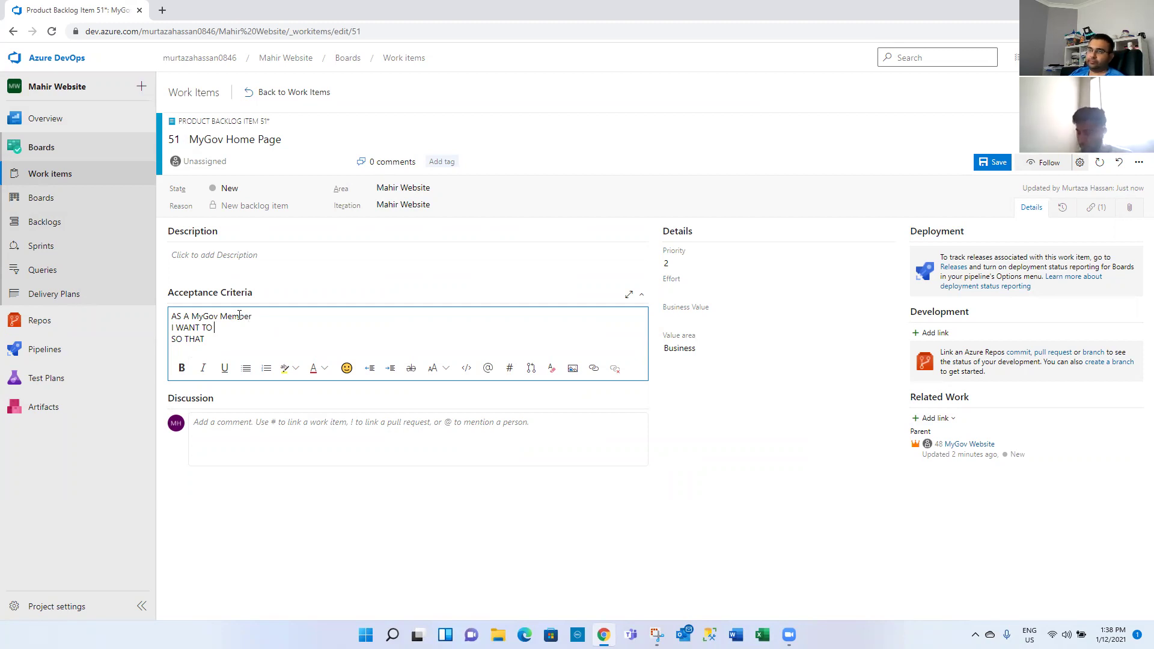
key("BackSpace")
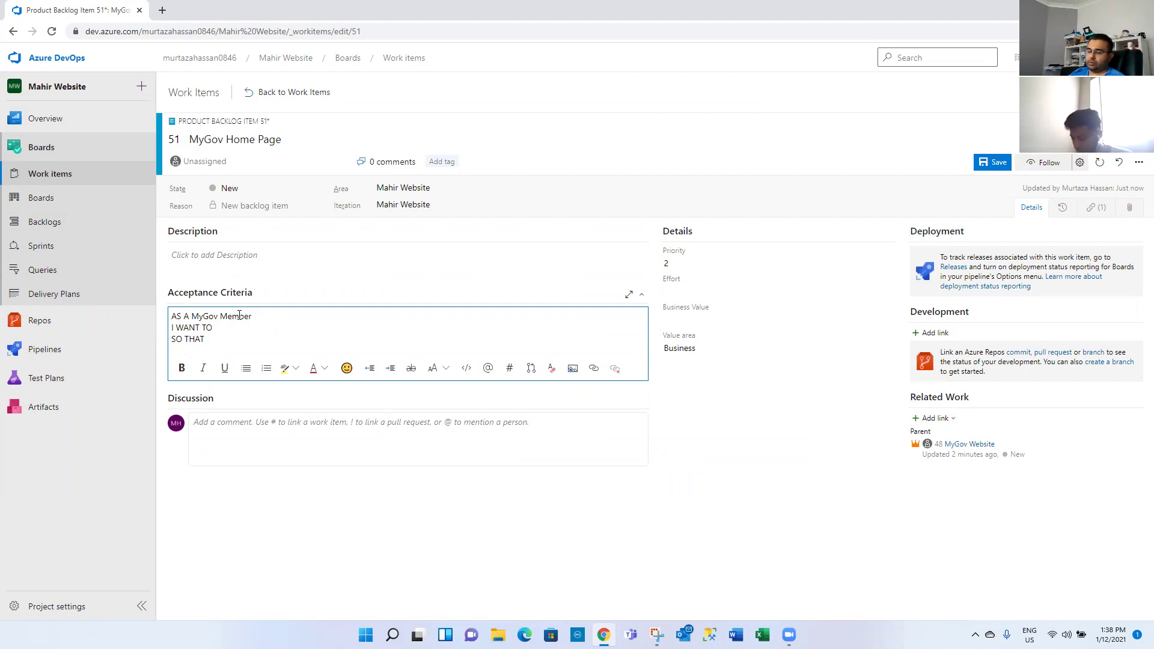
type("Go to")
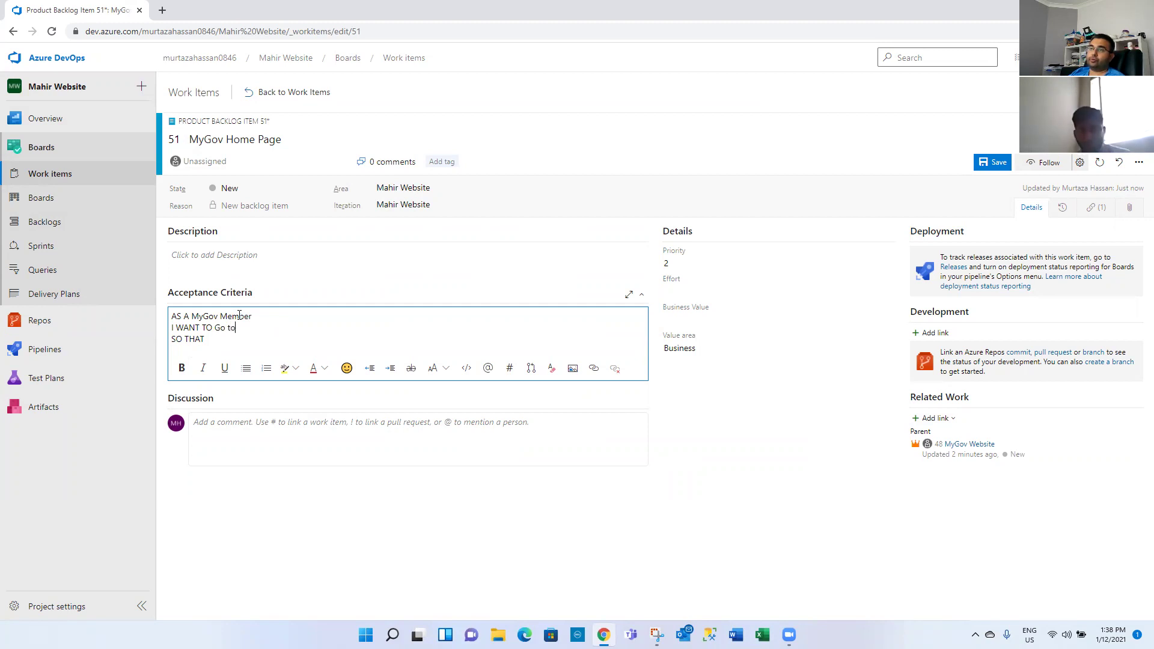
type(" MyGov")
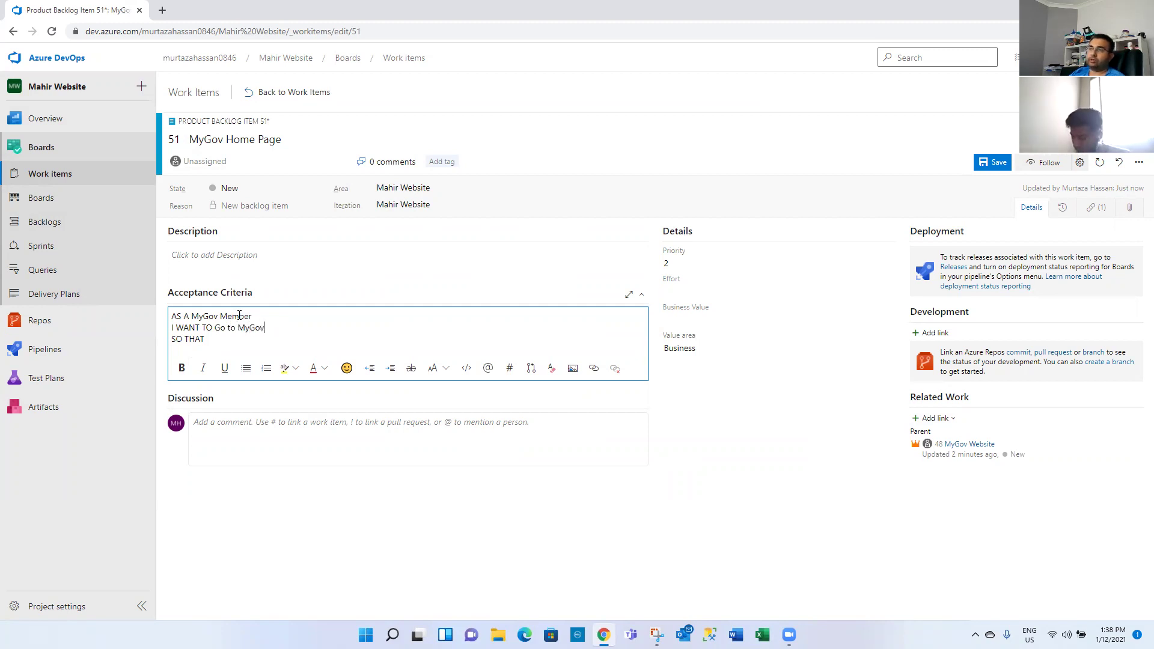
type(" Home Page")
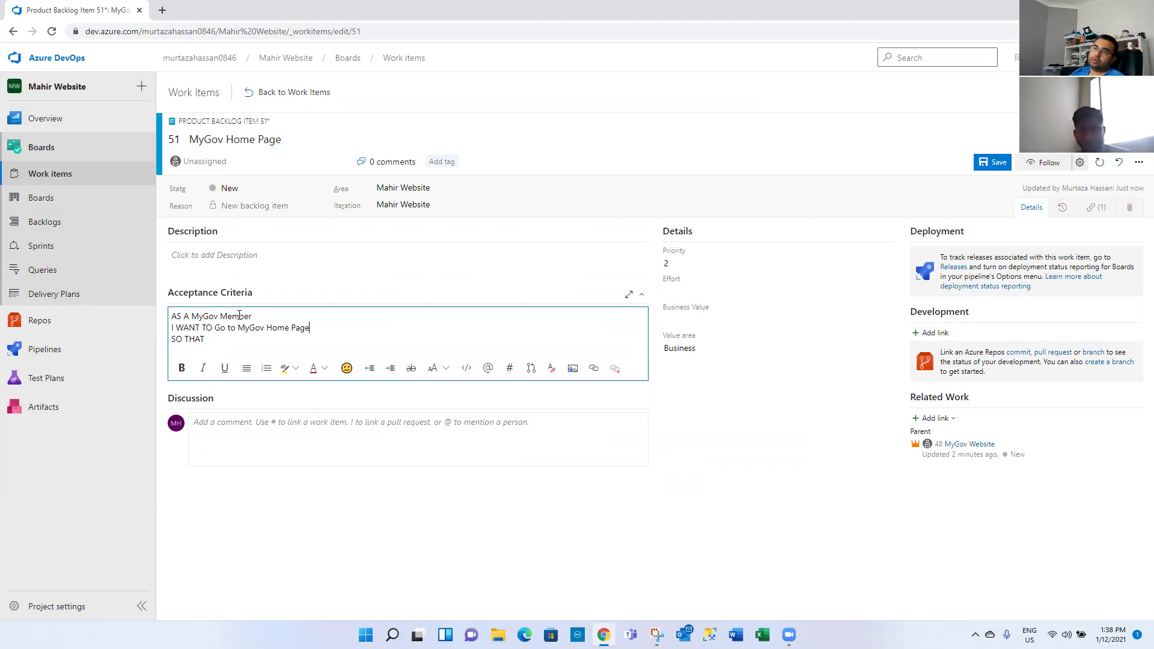
- Complete the SO THAT line with "I can Login to MyGov" and save the backlog item
key("Down")
type("I can ")
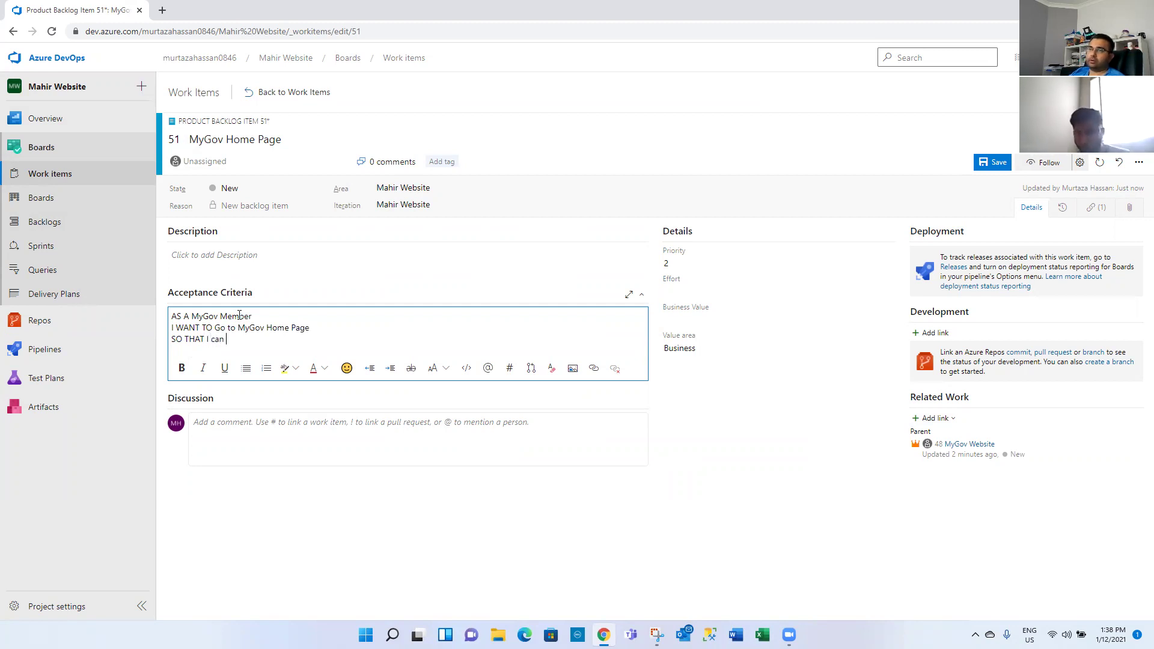
type("Login to ")
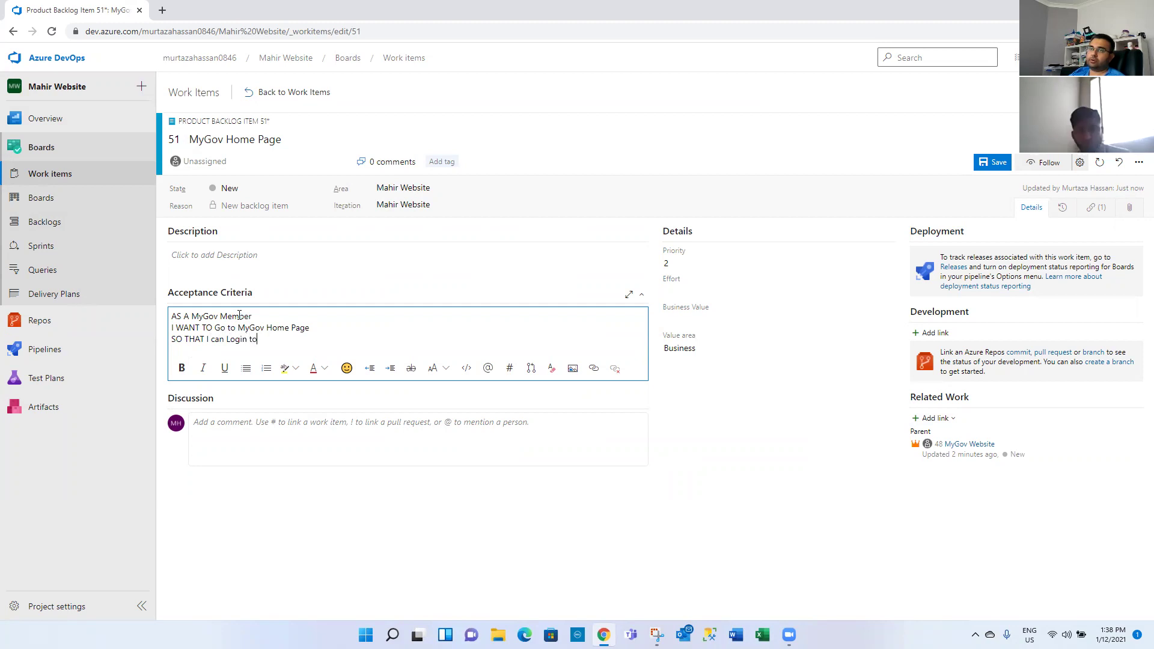
type("MyGov")
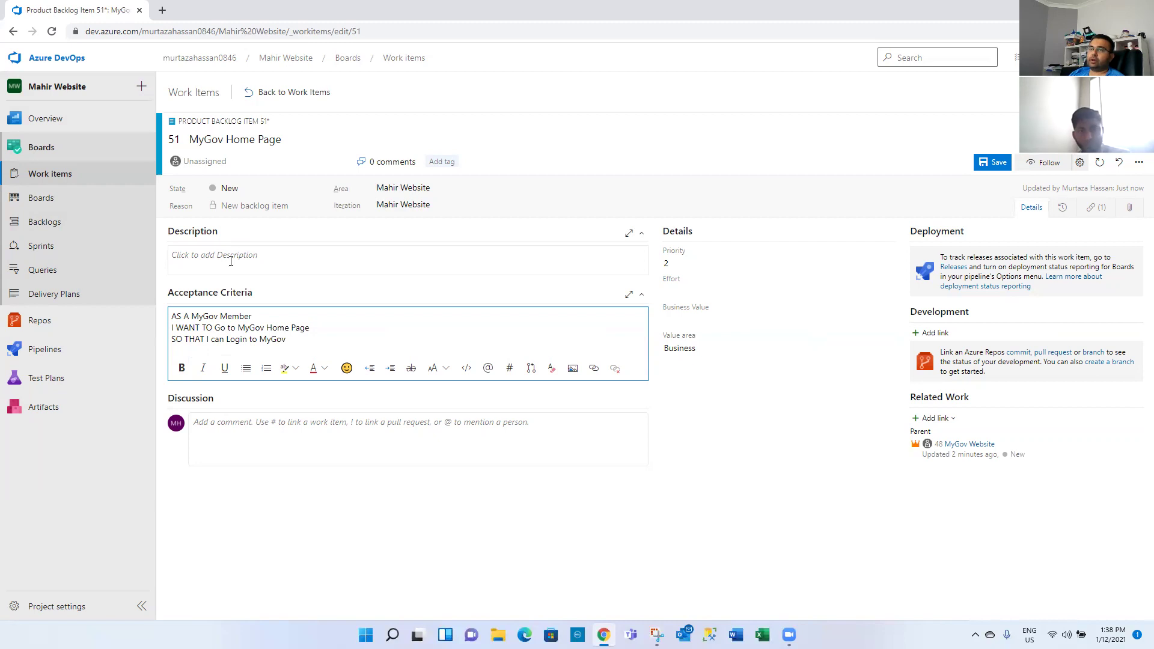
left_click_drag(304, 343, 170, 314)
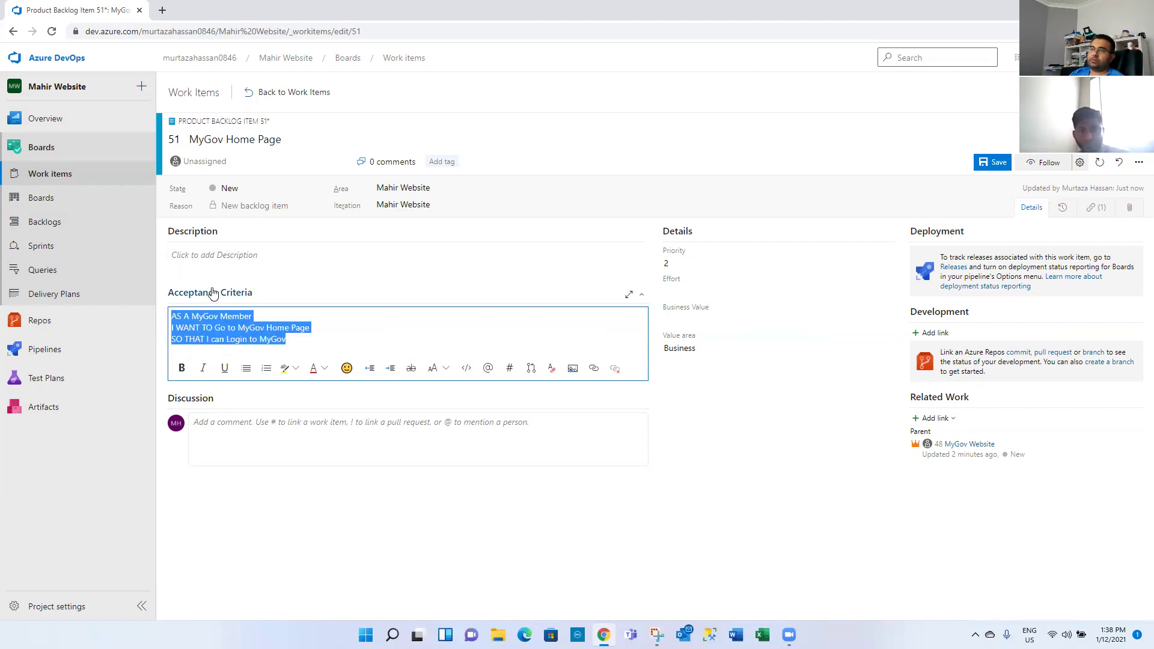
left_click(223, 257)
left_click(241, 382)
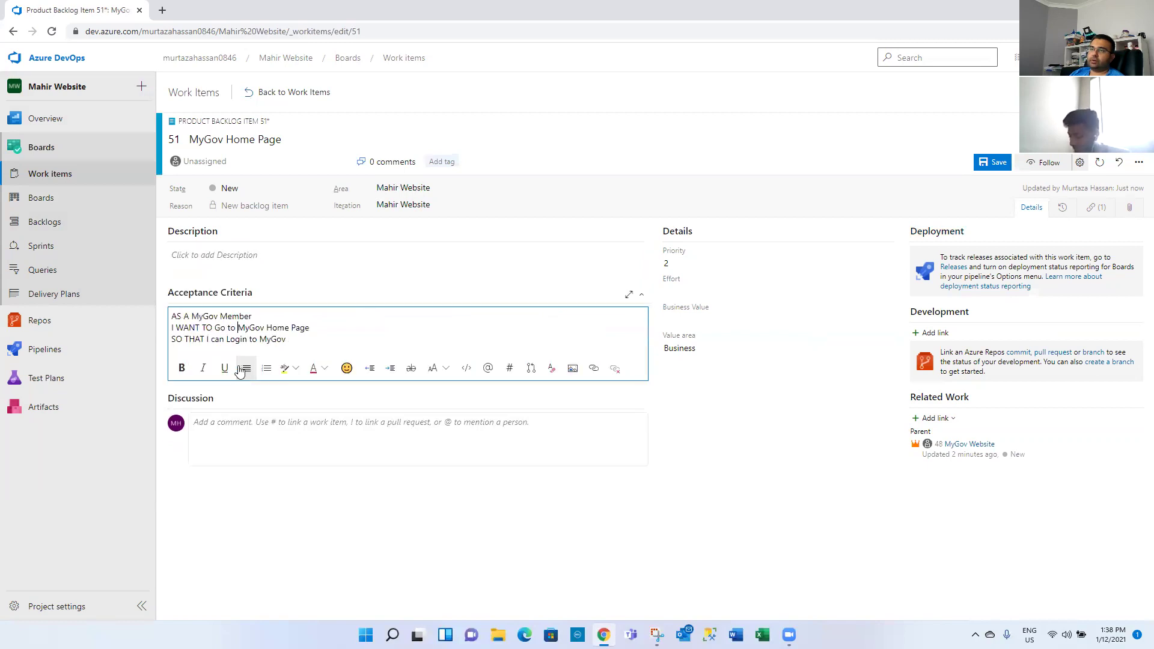
left_click(994, 164)
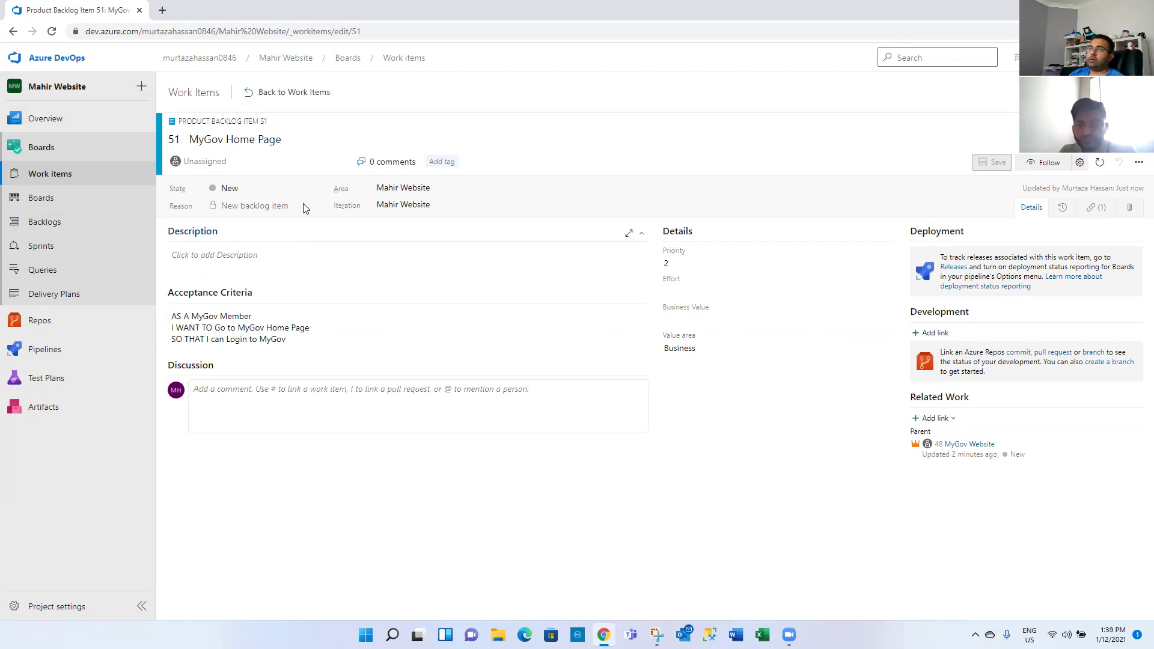
- Search Google for "smart draw" in a new browser tab and open the SmartDraw official site
left_click(161, 12)
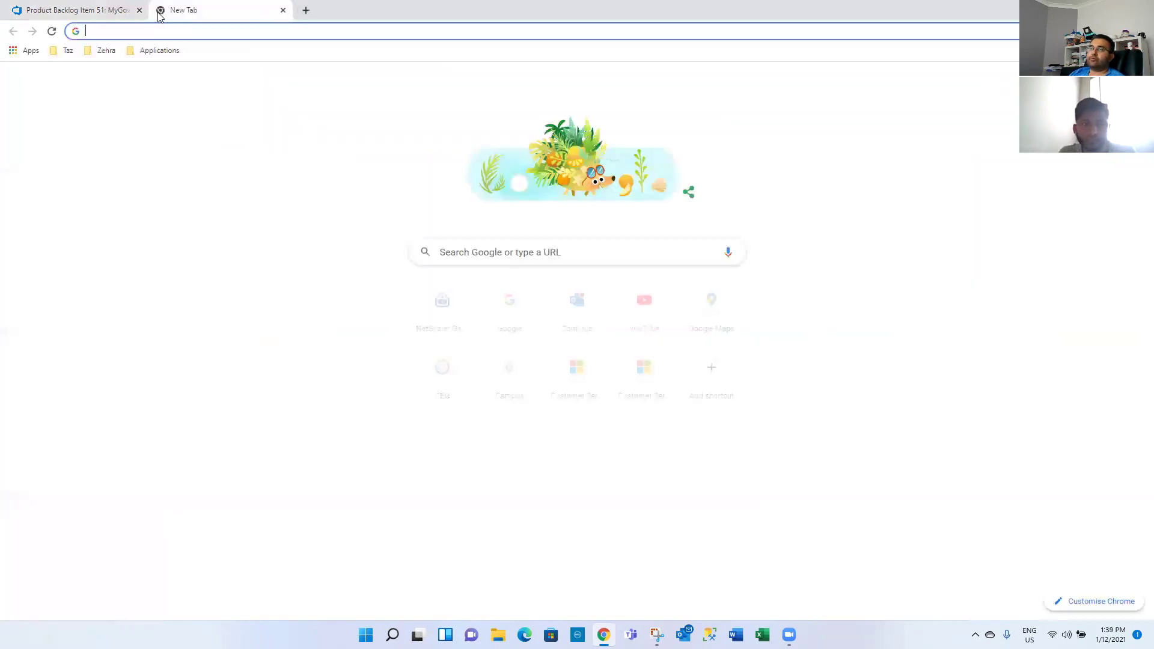
type("ww.google.com")
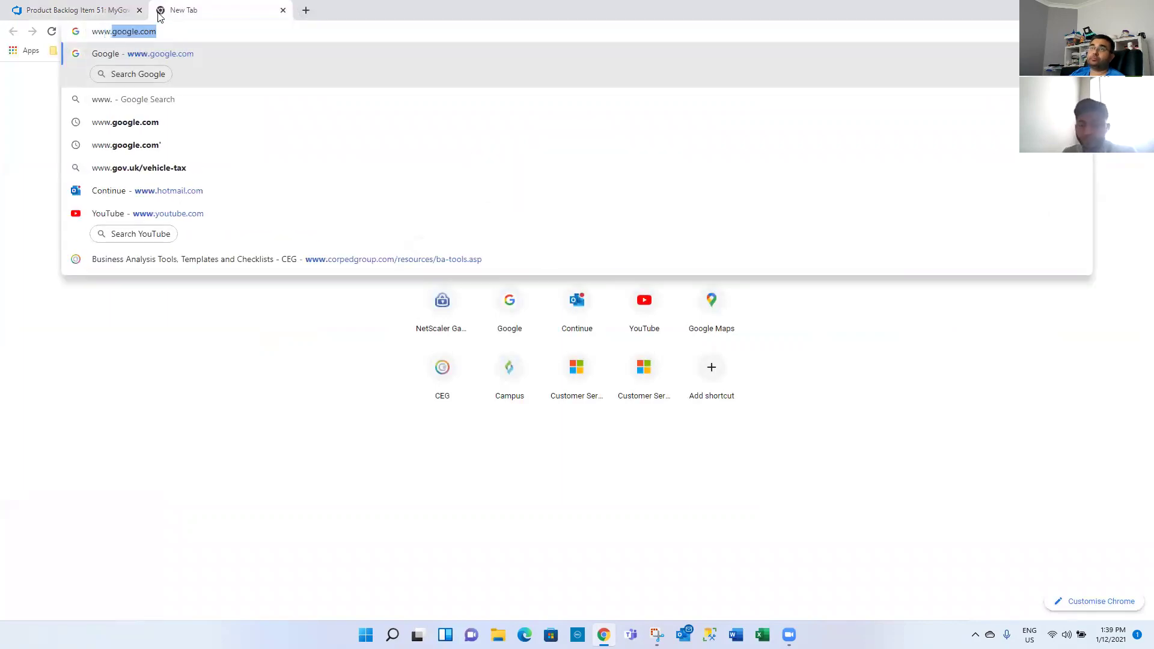
key("Return")
type("smart")
key("Down")
key("Return")
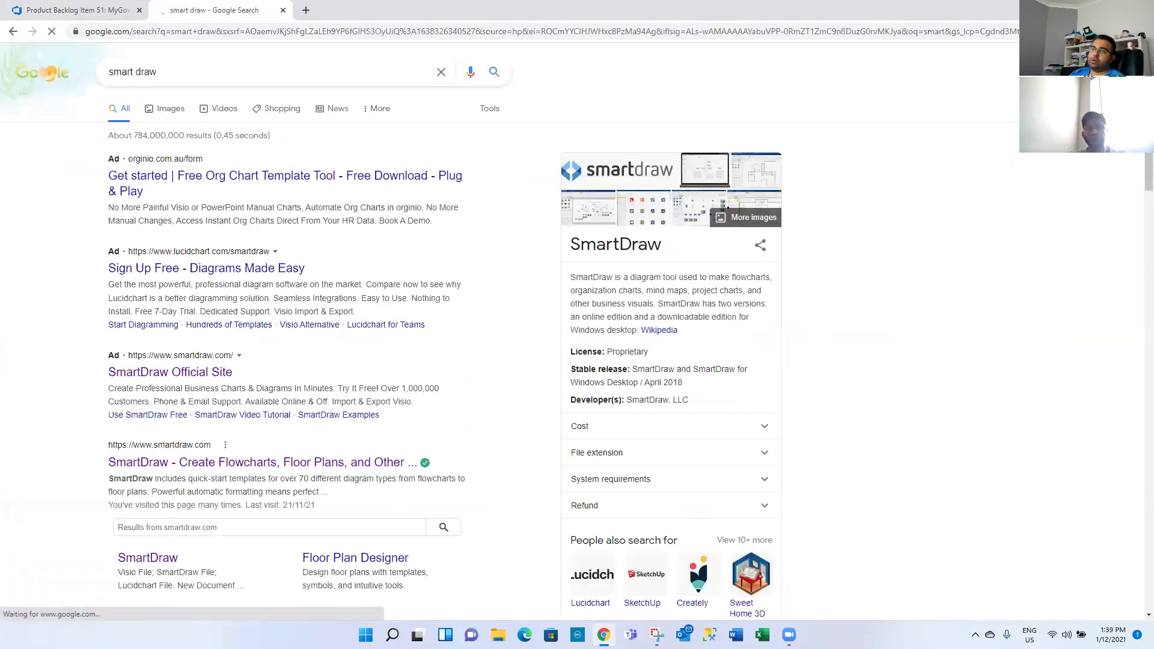
left_click(124, 369)
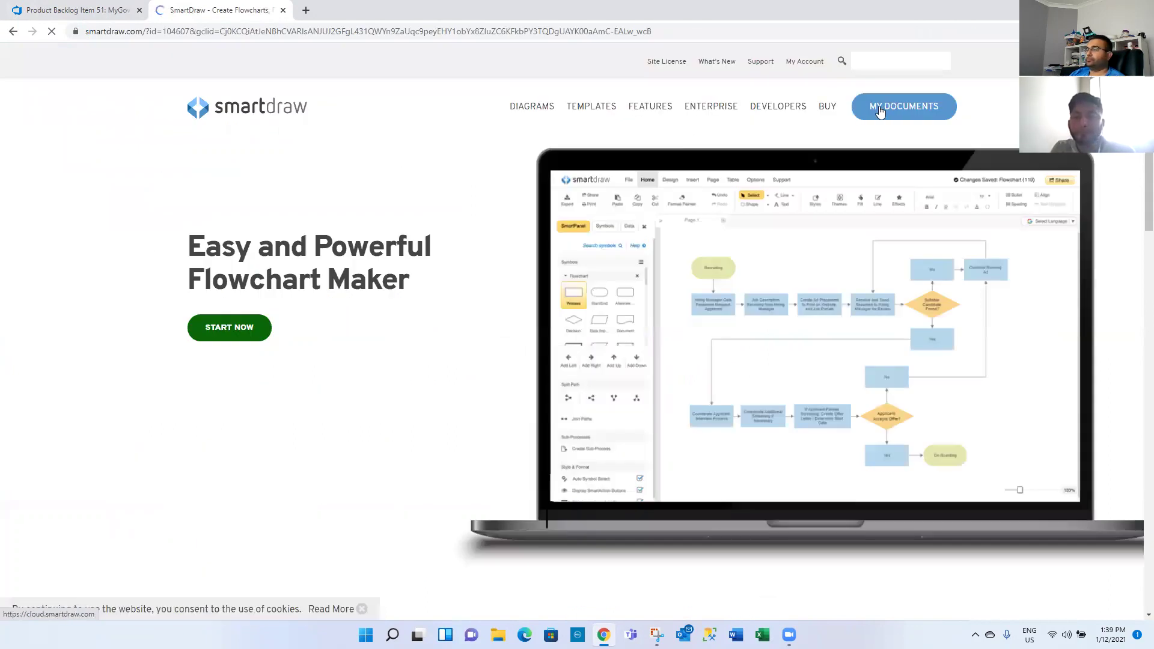
- Open the NDIS wireframe diagram from the examples folder in the SmartDraw cloud documents
left_click(878, 107)
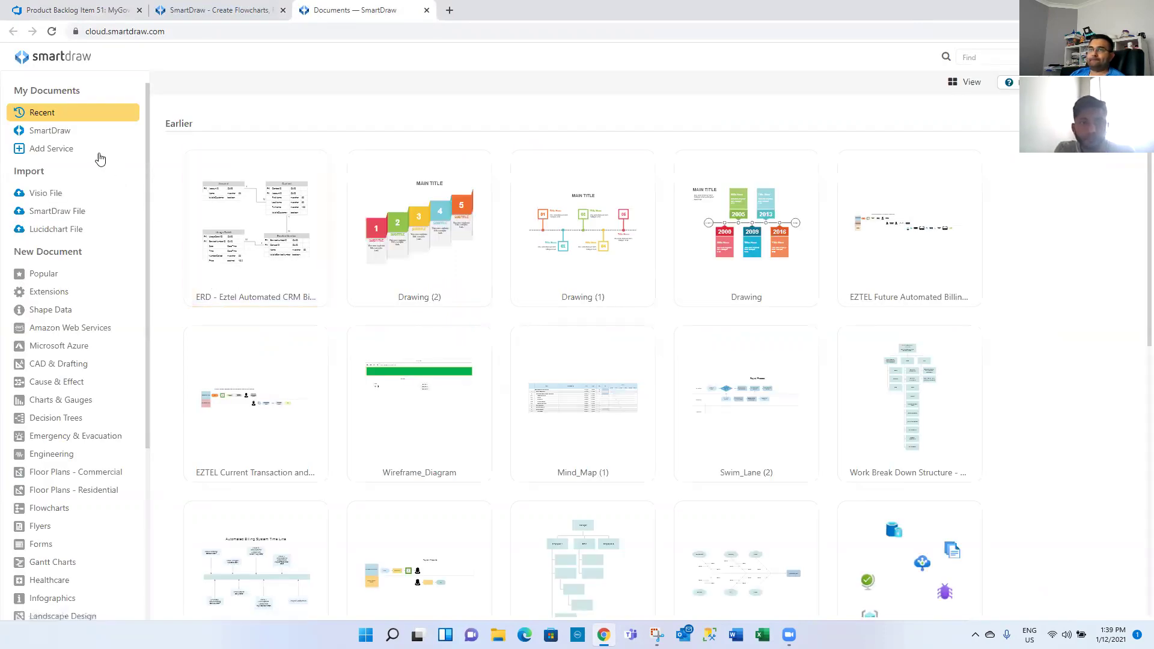
left_click(50, 130)
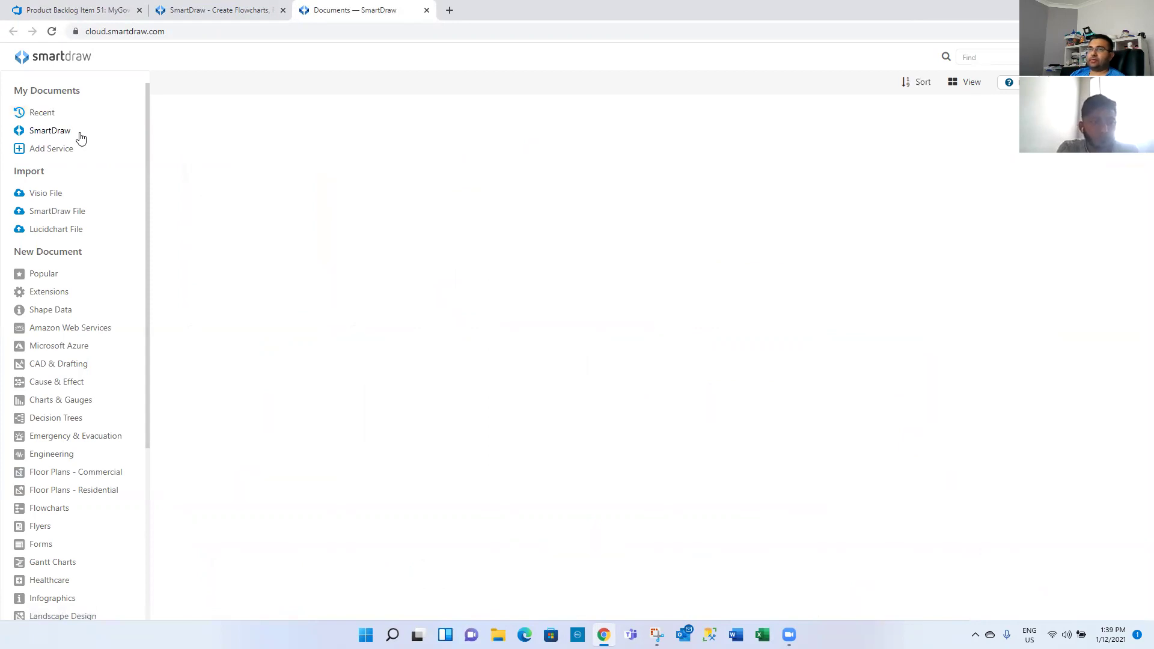
left_click(72, 185)
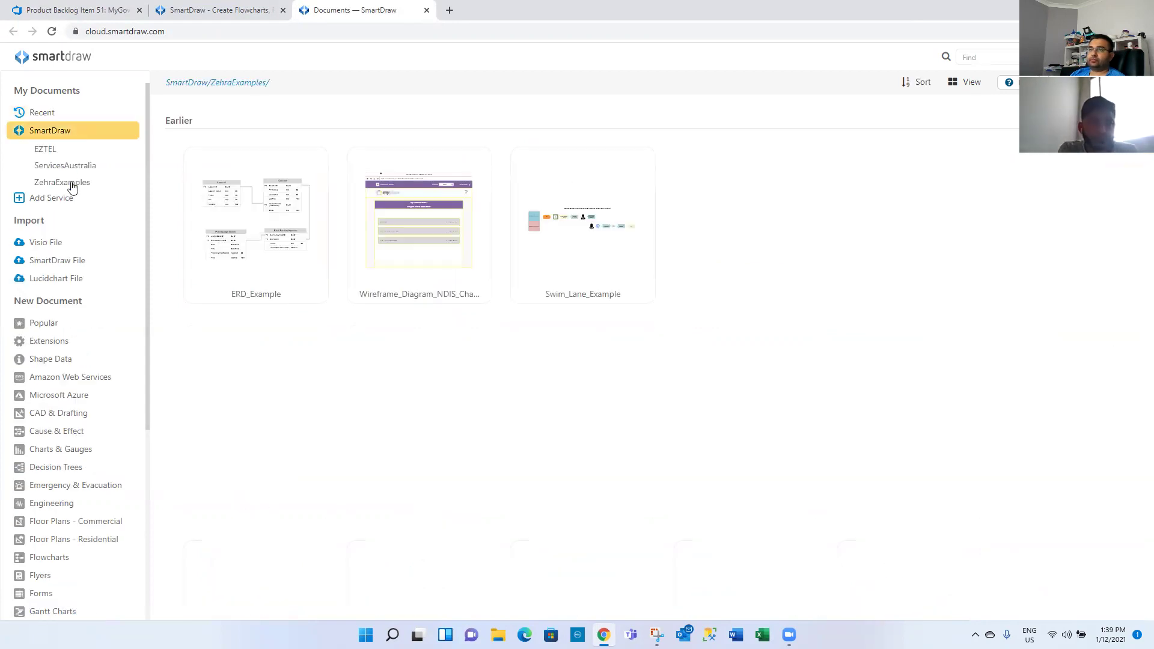
left_click(448, 269)
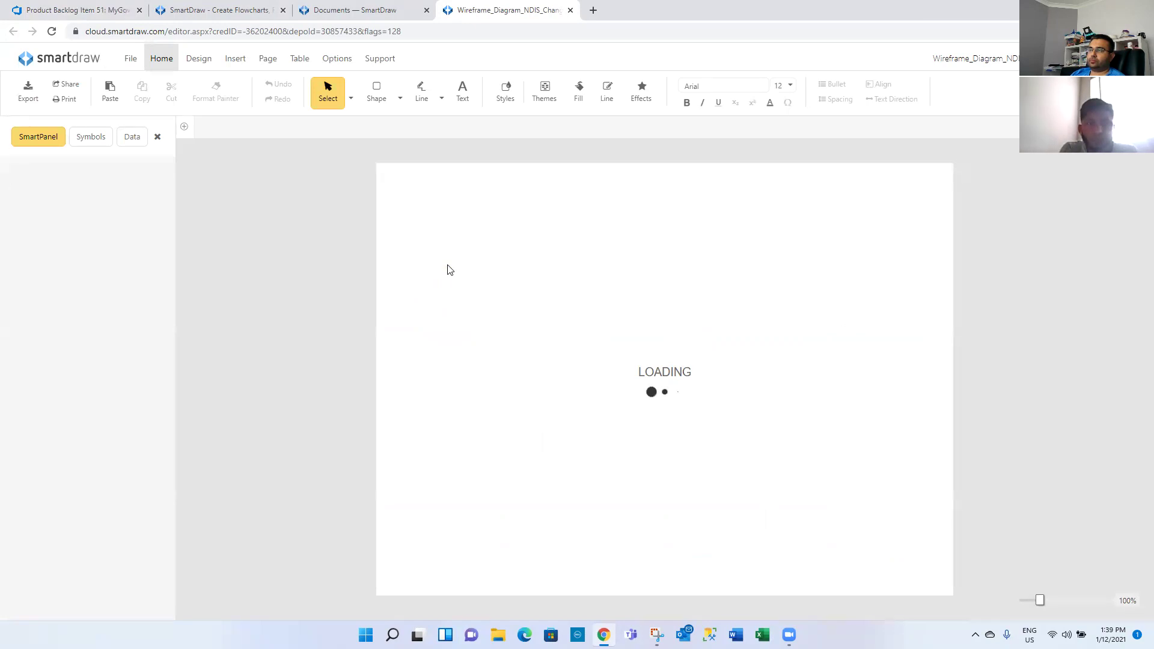
- Look over the NDIS contact details wireframe and export it as a JPEG image
scroll(442, 384, "down", 1)
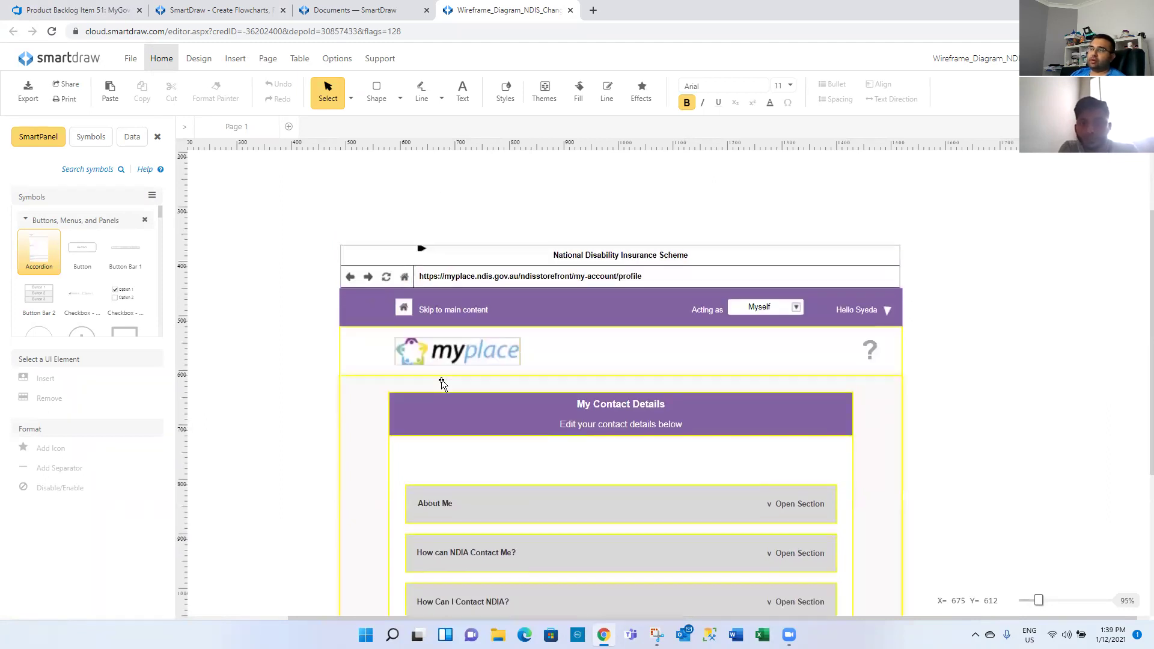
scroll(442, 384, "down", 1)
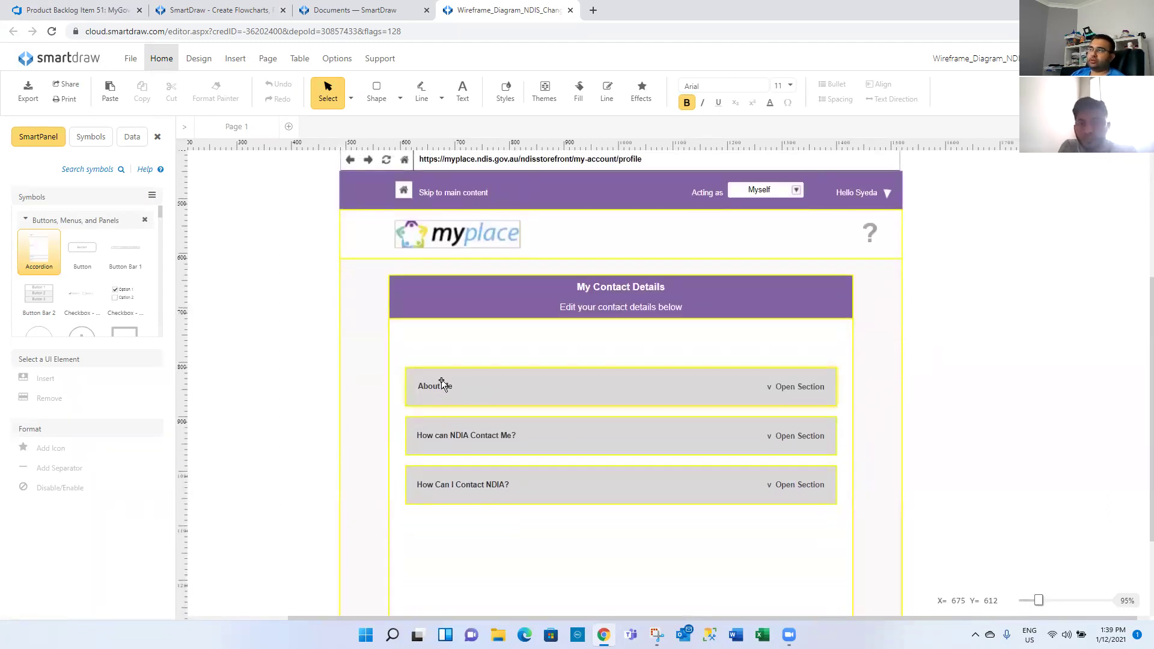
scroll(441, 379, "up", 1)
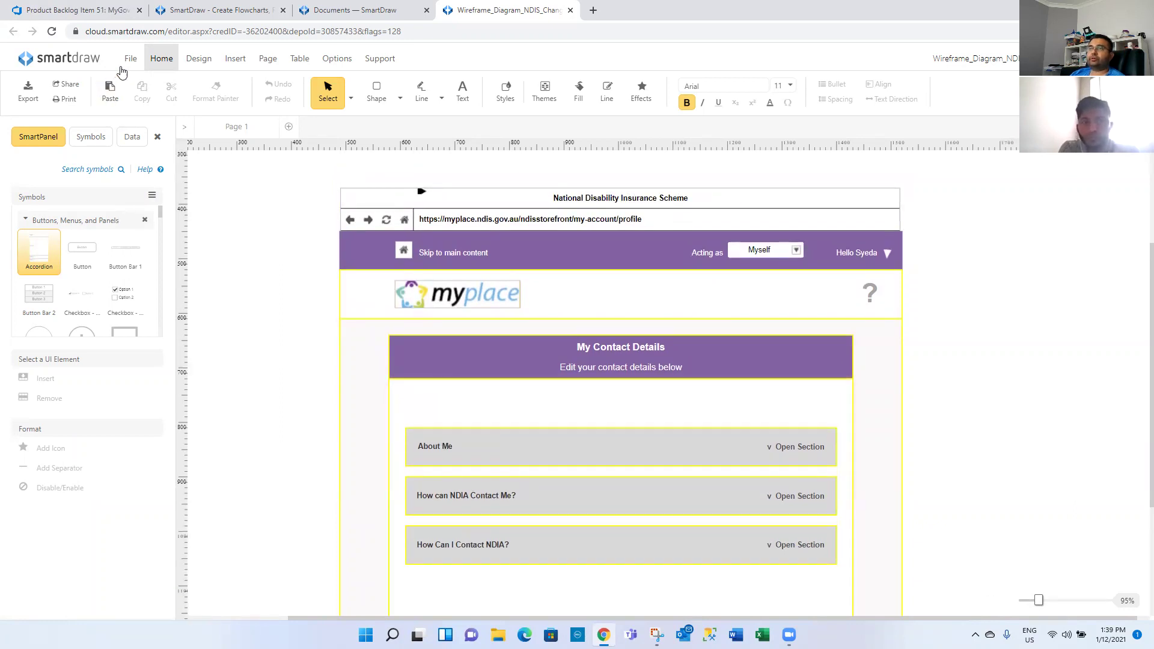
left_click(30, 95)
left_click(45, 241)
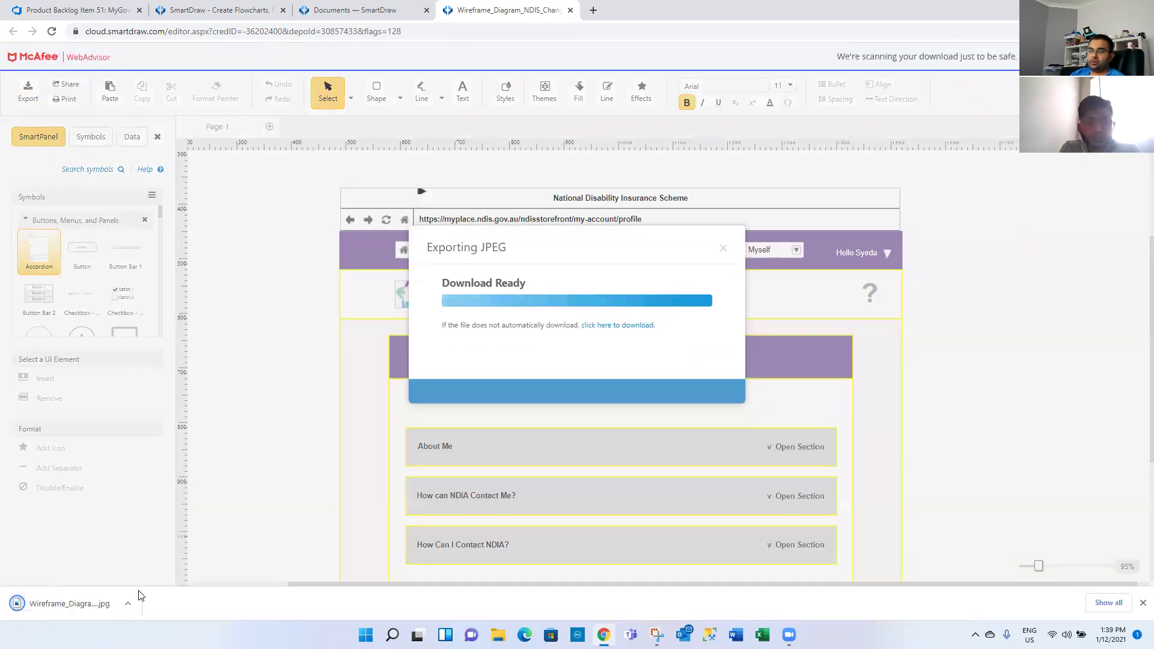
- Show the downloaded wireframe JPEG in its folder in File Explorer
left_click(128, 603)
left_click(176, 563)
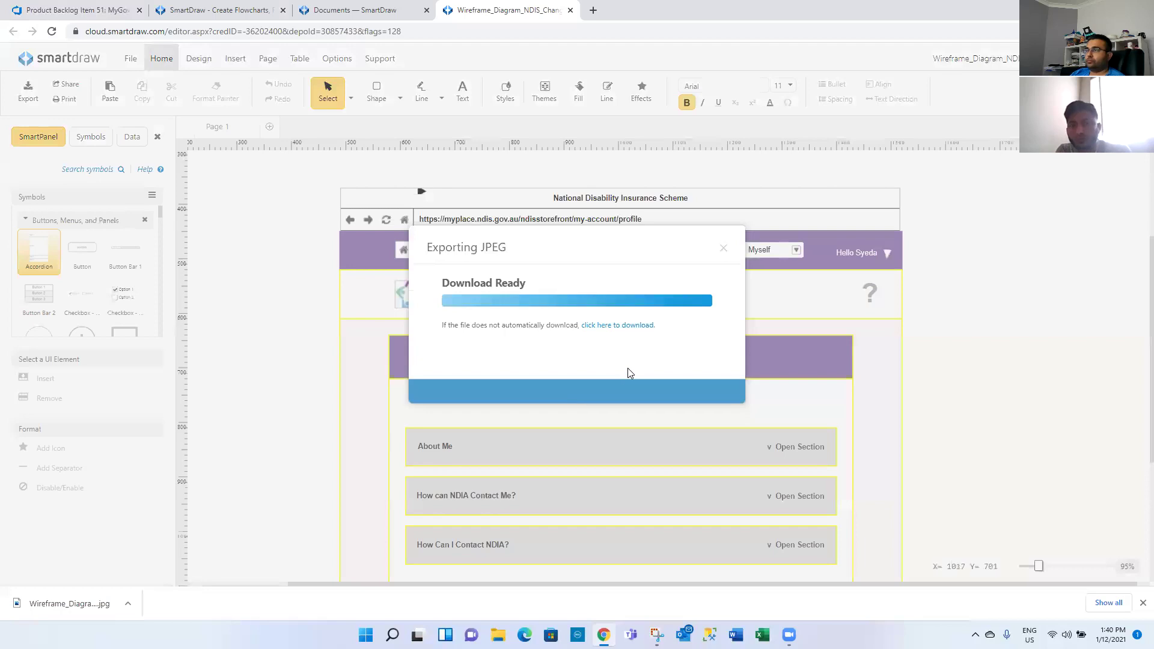
left_click(127, 603)
left_click(164, 567)
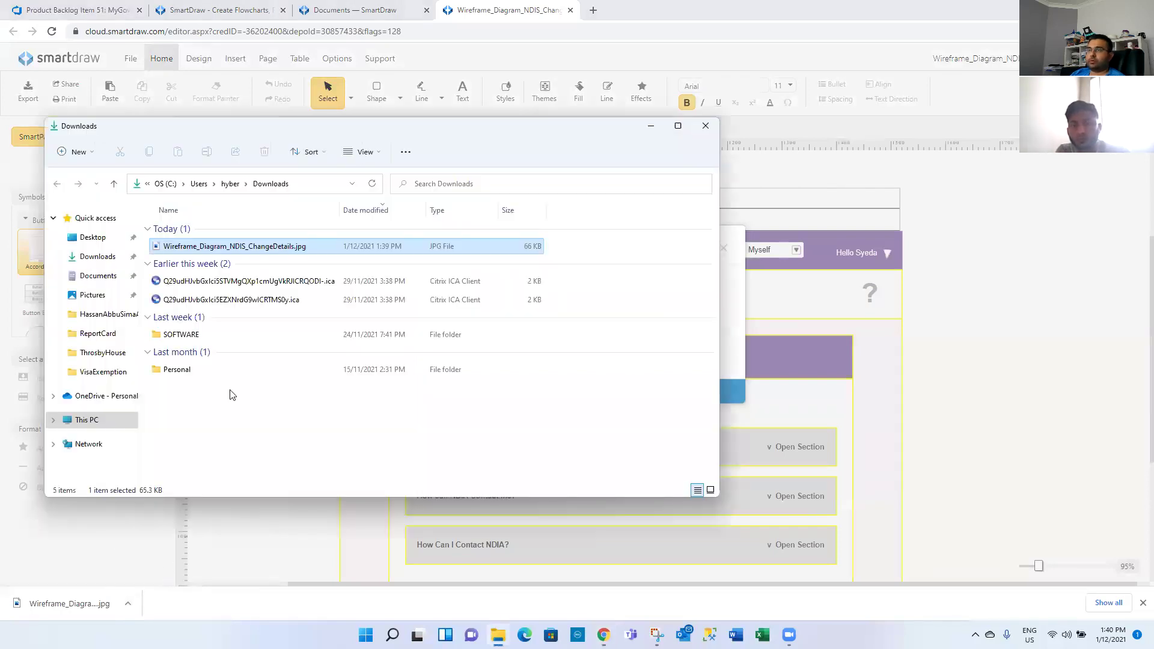
- View the Wireframe_Diagram_NDIS_ChangeDetails.jpg image full size and close the viewer
right_click(268, 251)
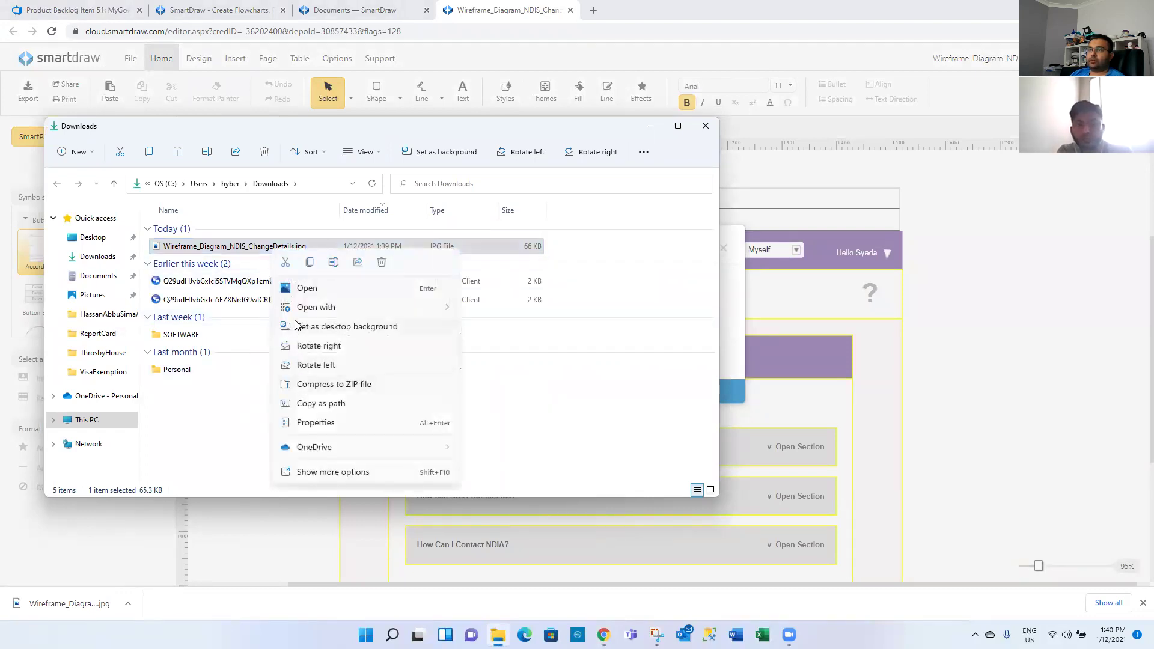
left_click(203, 419)
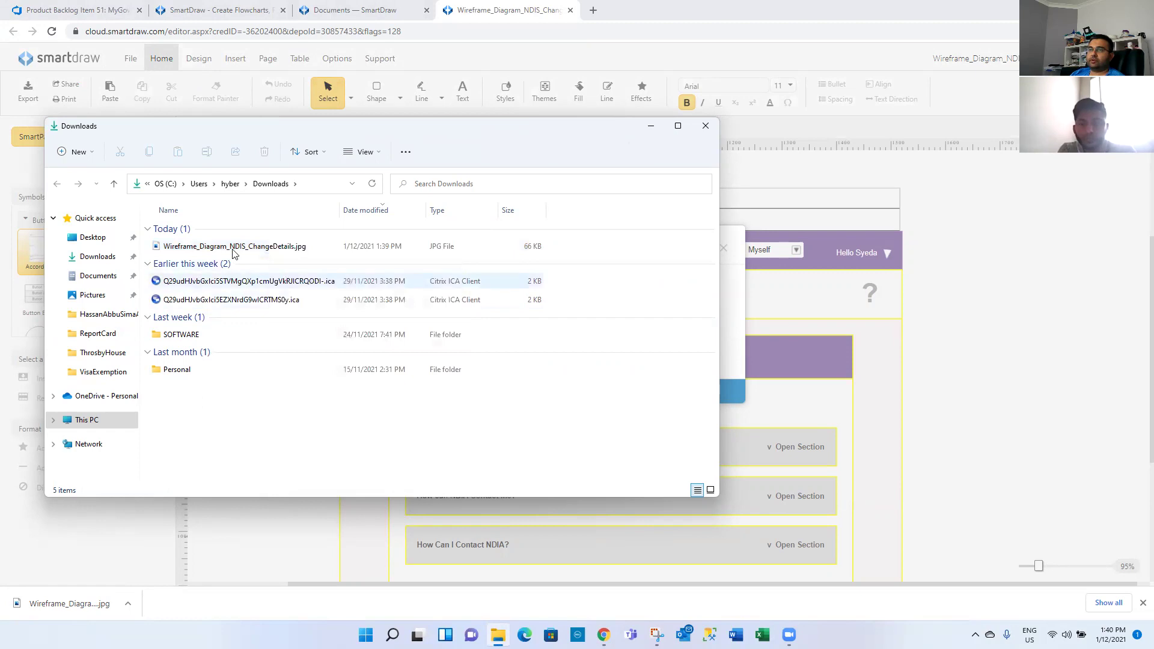
double_click(239, 248)
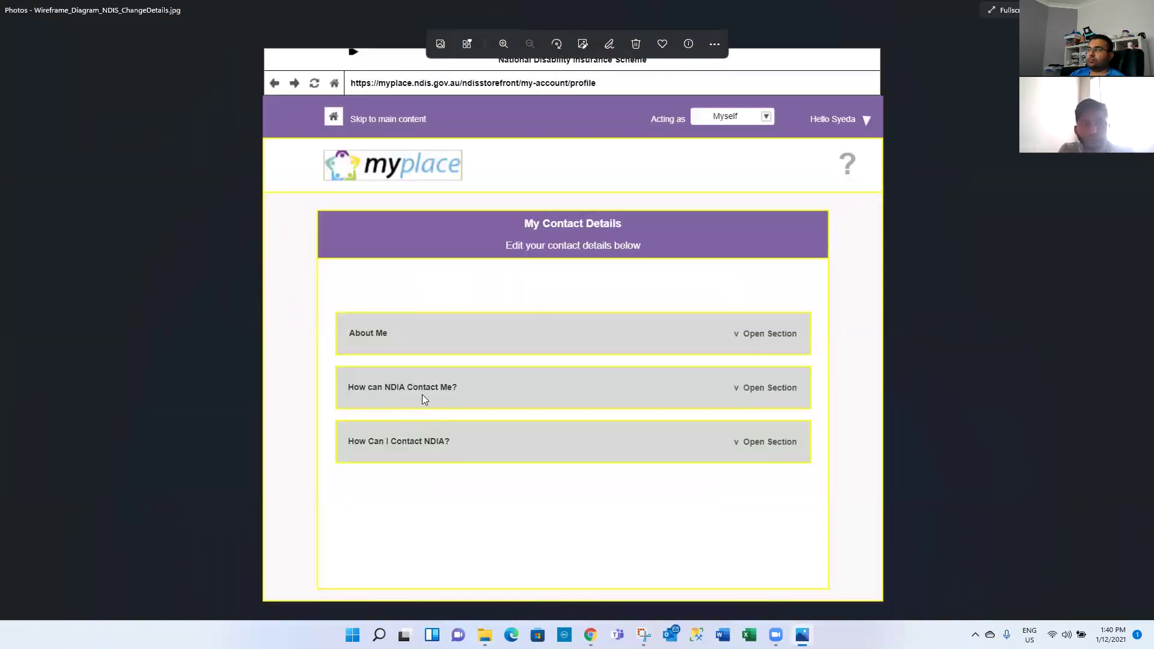
key("alt+F4")
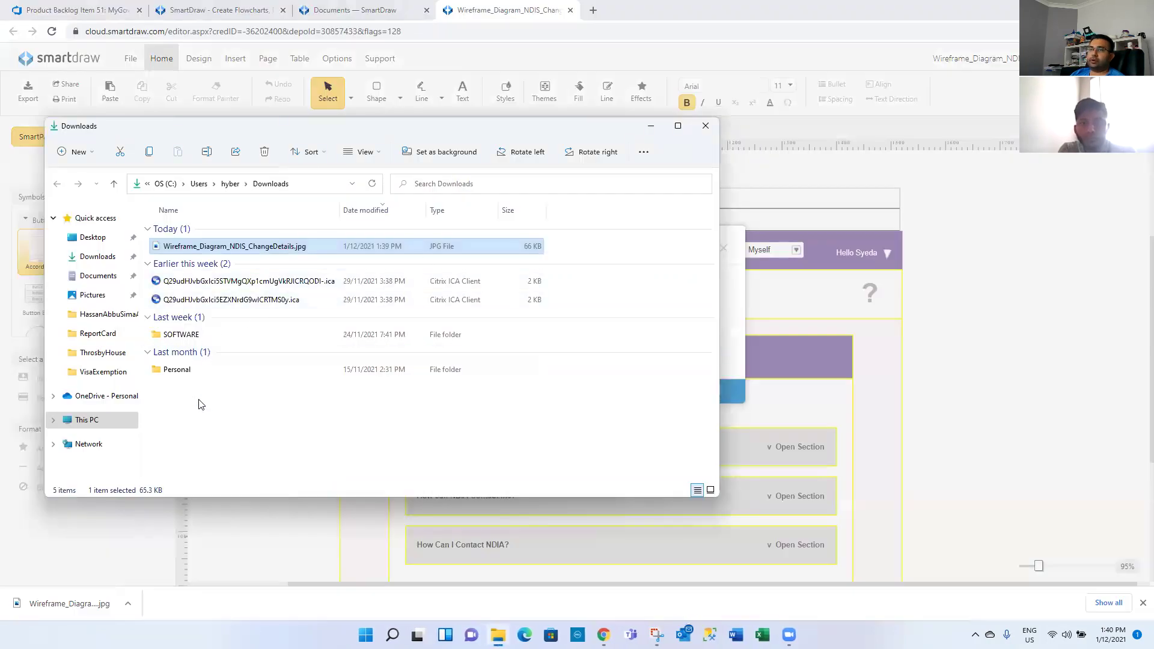
- Create a folder named MyGov in Downloads and move the wireframe JPEG into it
right_click(200, 404)
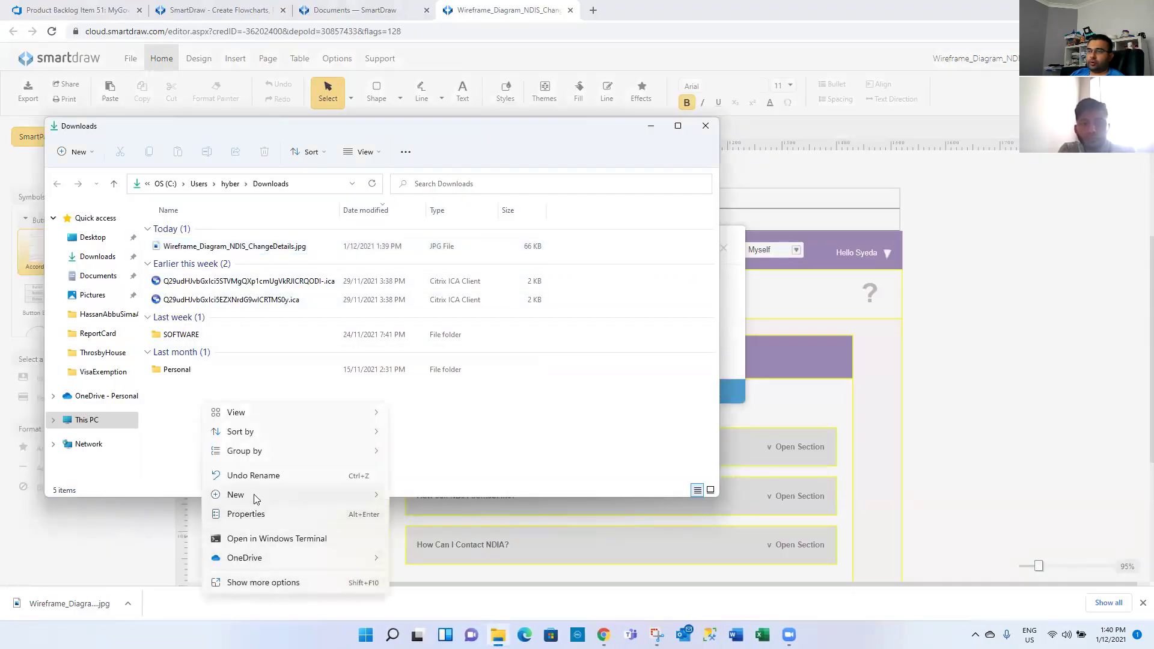
mouse_move(218, 496)
left_click(422, 300)
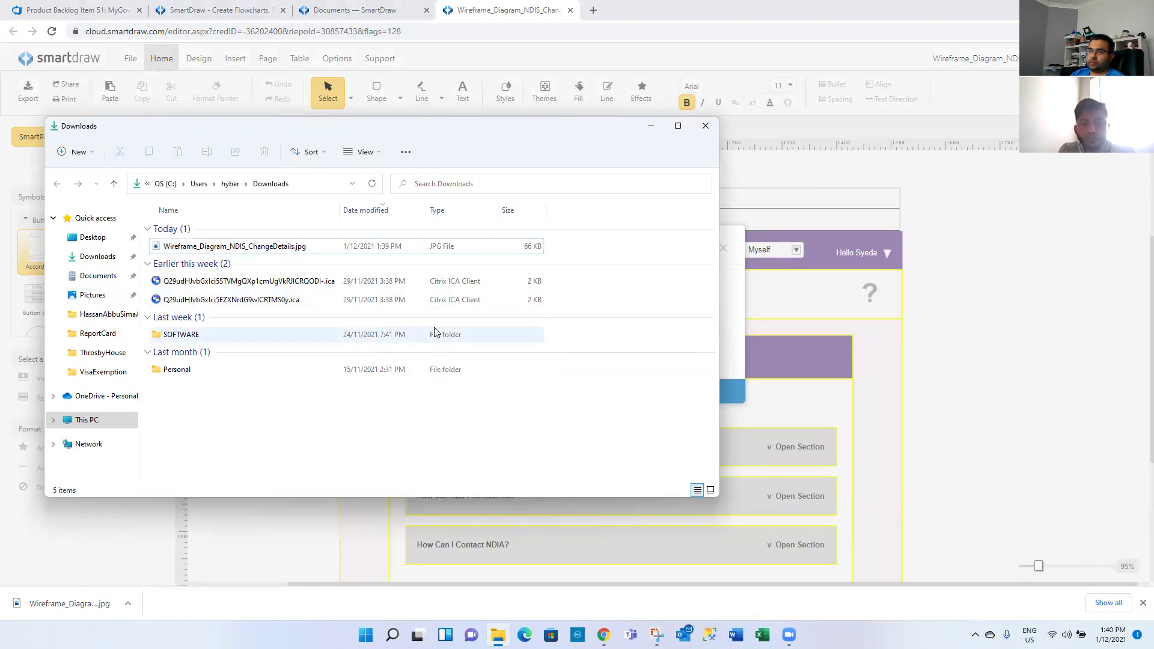
type("Mahir")
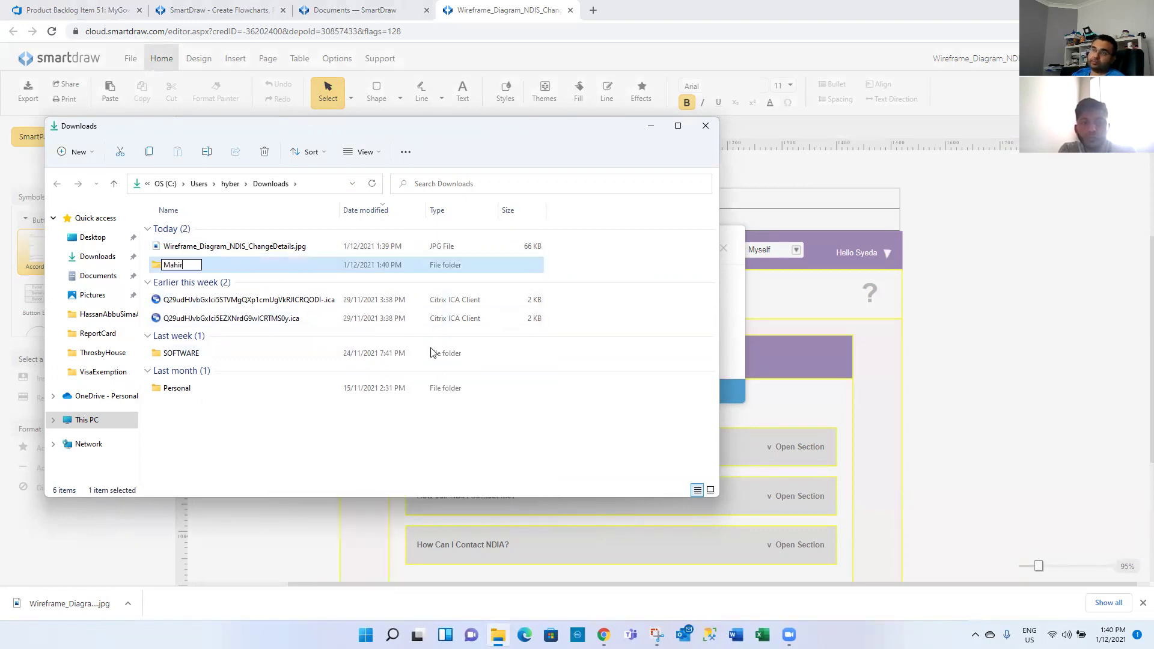
key("BackSpace")
key("BackSpace")
key("BackSpace")
key("BackSpace")
key("BackSpace")
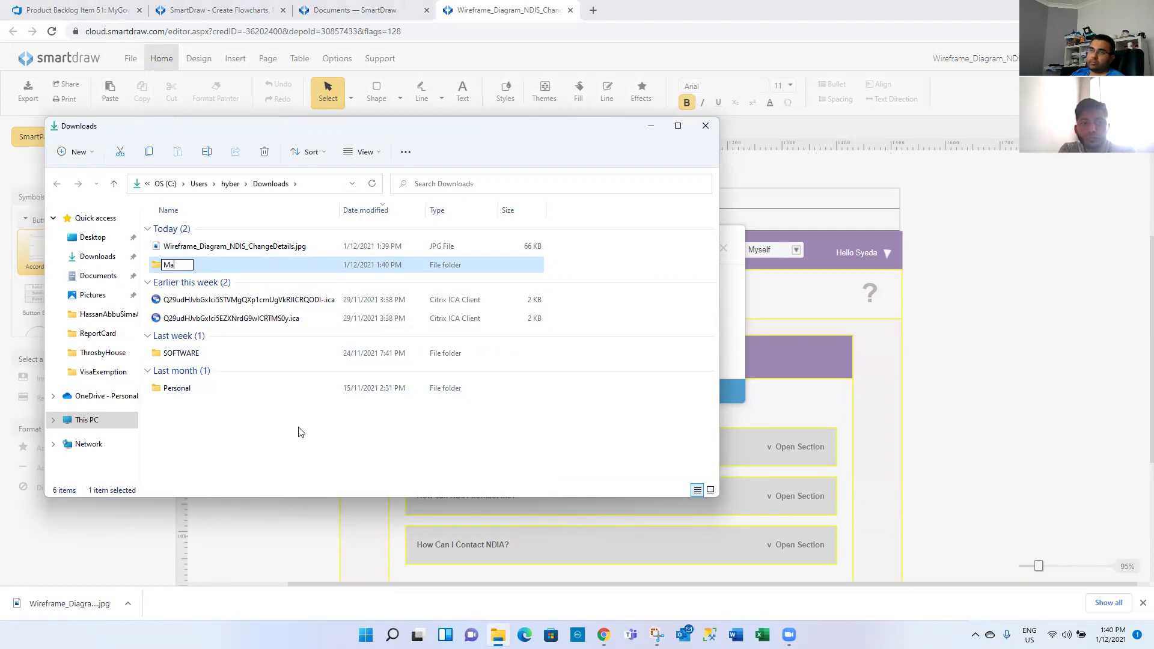
type("MyGov")
key("Return")
left_click_drag(203, 250, 200, 265)
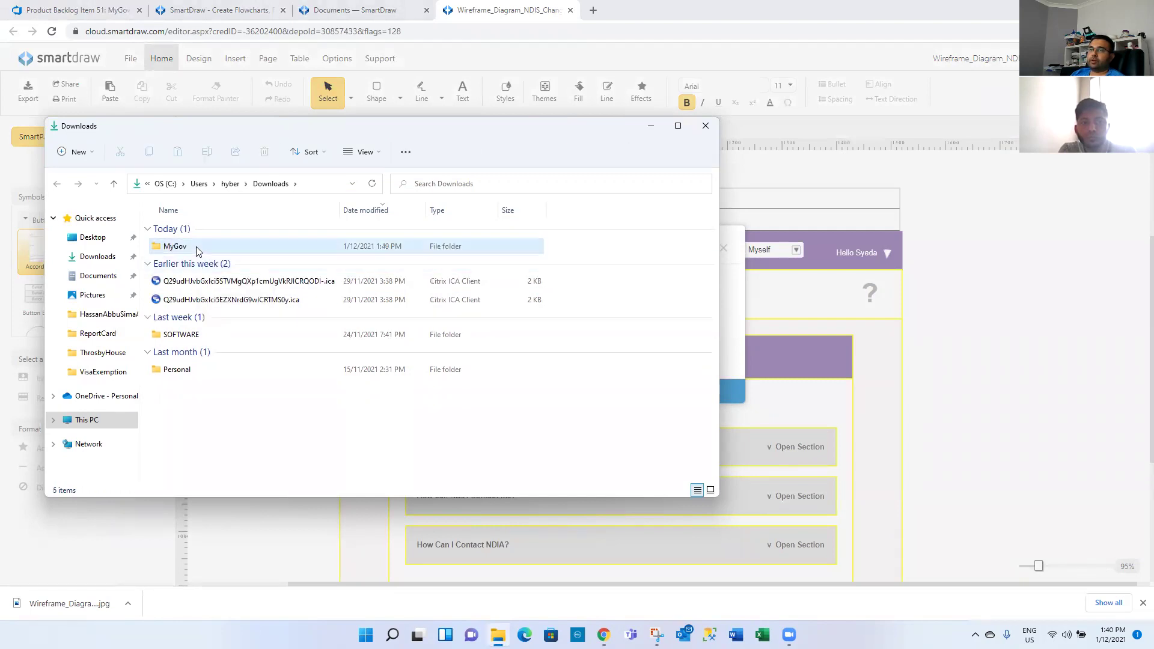
- Create a Wireframes subfolder inside the MyGov folder and move the wireframe JPEG into it
double_click(198, 248)
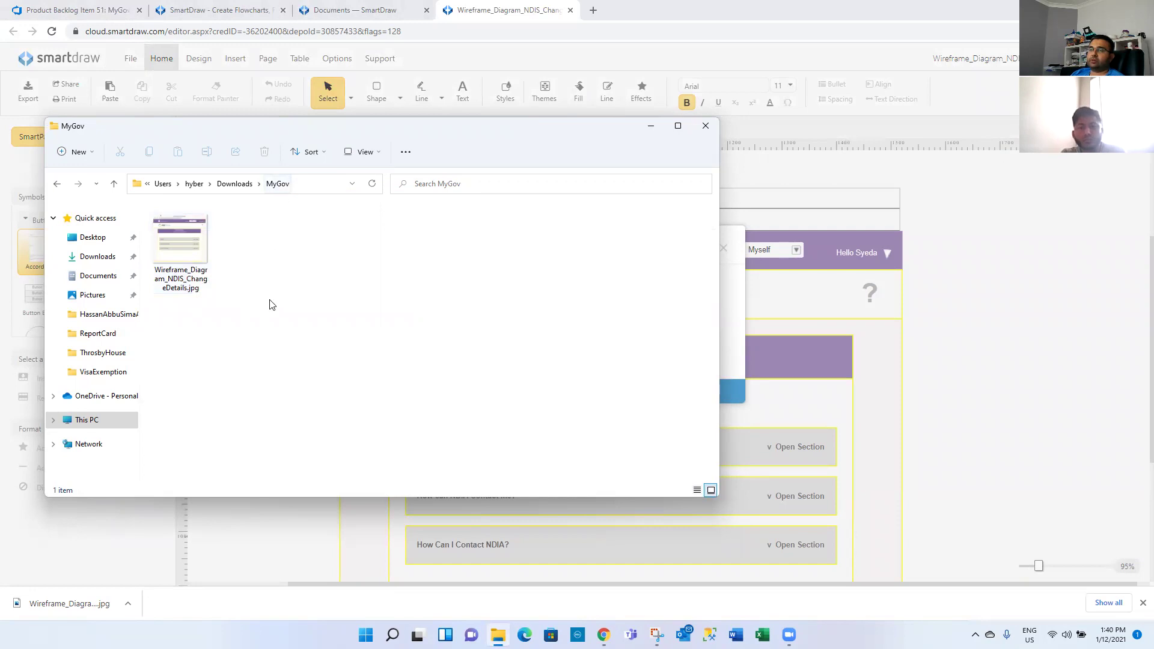
right_click(242, 329)
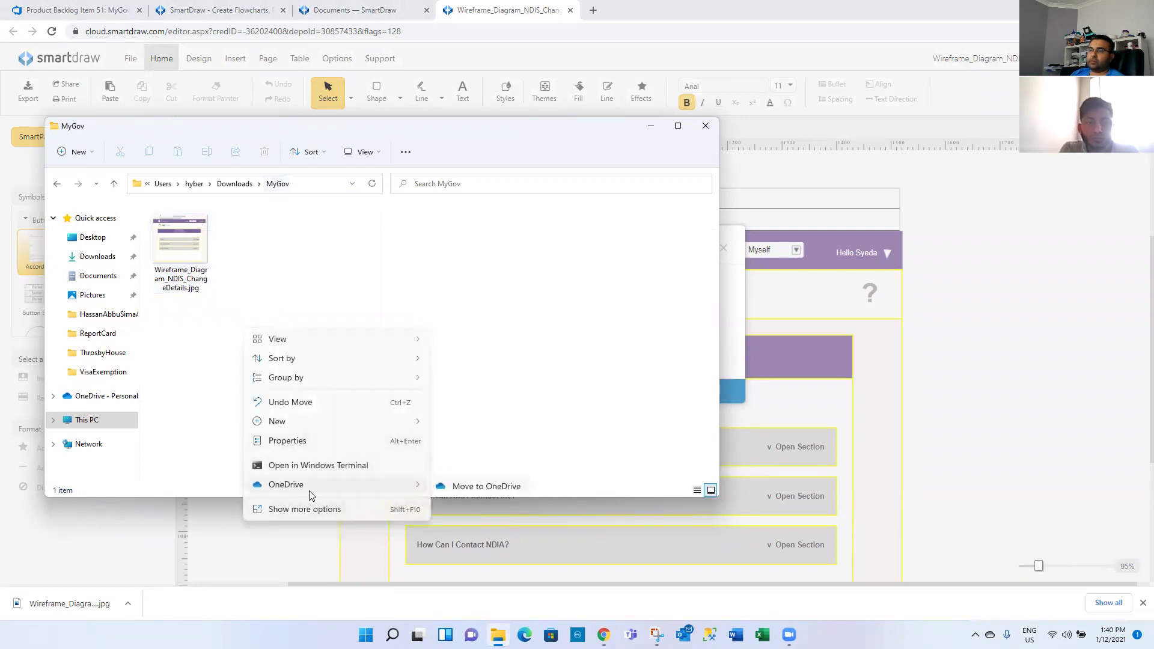
mouse_move(314, 432)
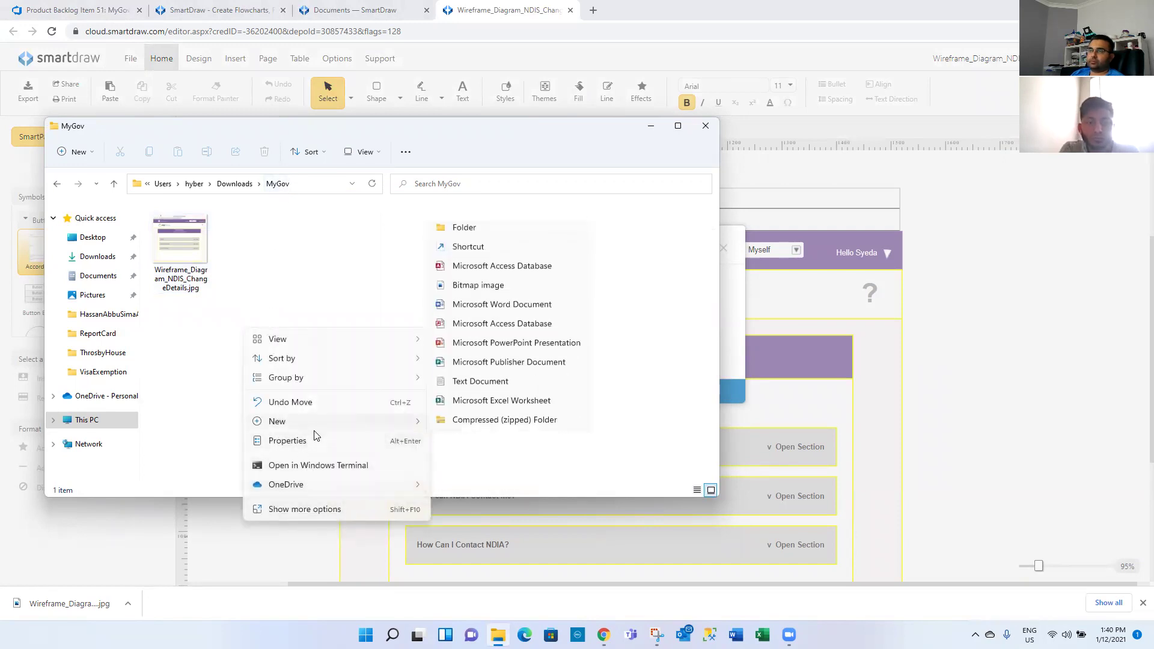
left_click(485, 229)
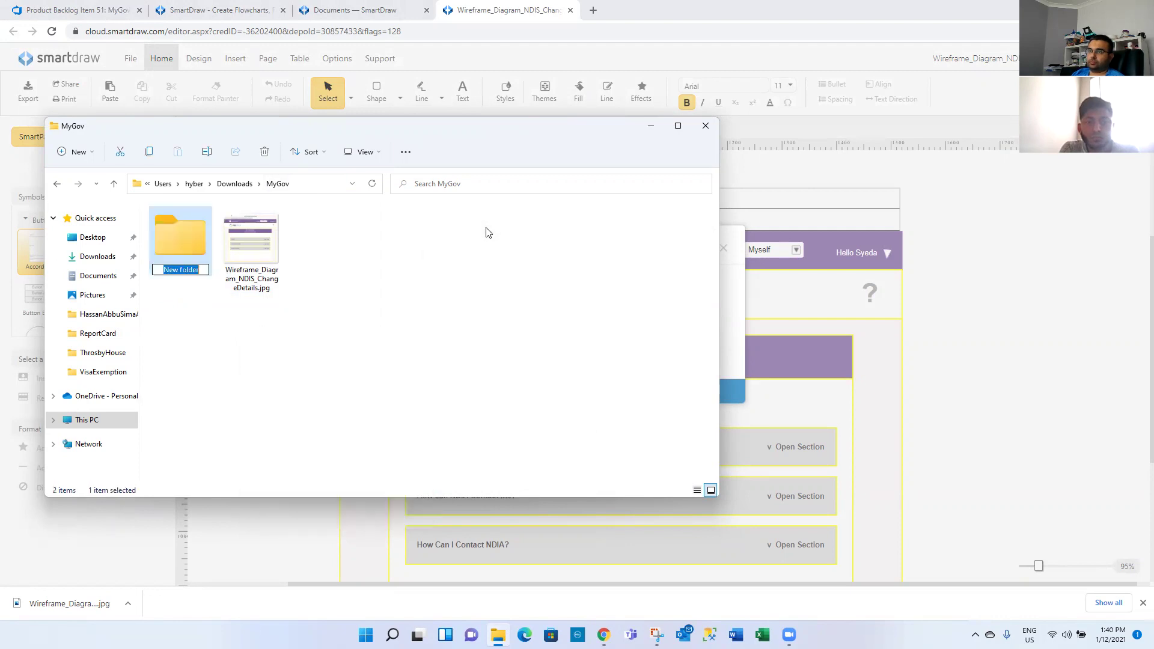
type("Wirefr")
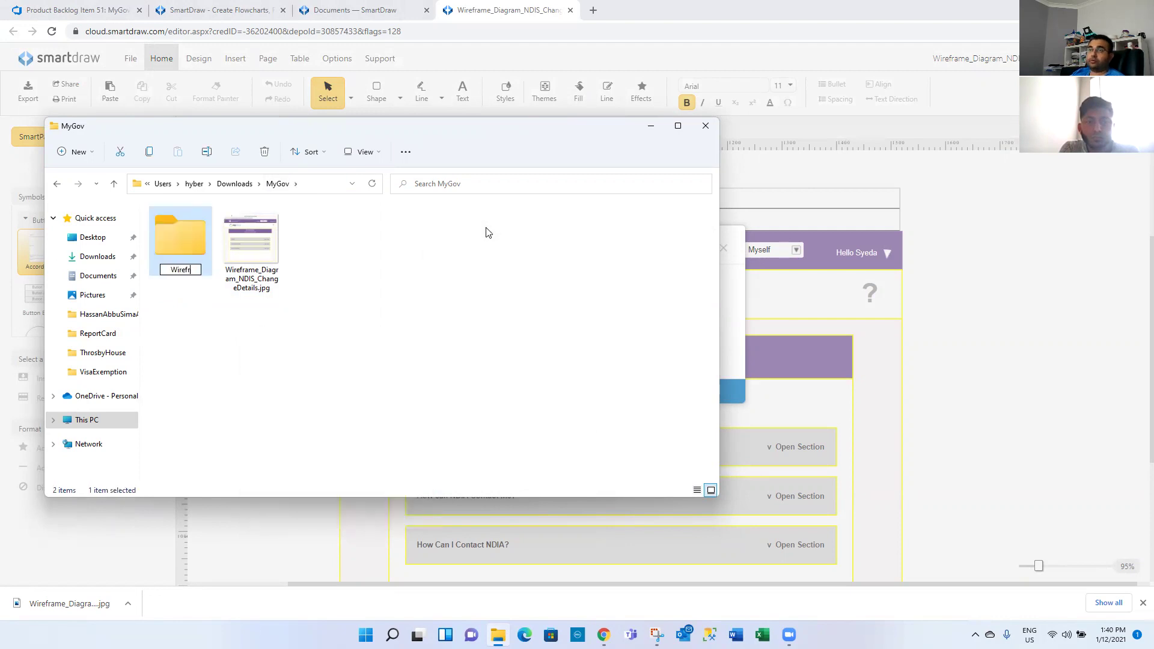
type("ames")
key("Return")
left_click_drag(251, 240, 204, 262)
double_click(204, 259)
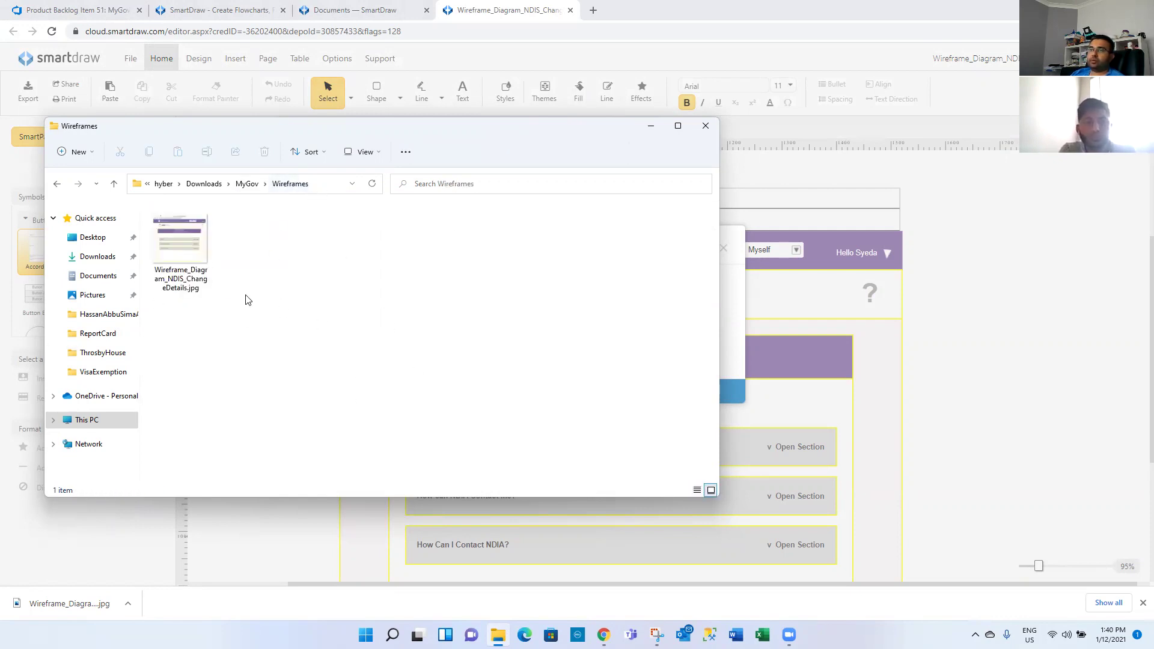
- Return to the MyGov folder, minimise its window and dismiss the JPEG export dialog in SmartDraw
left_click(247, 183)
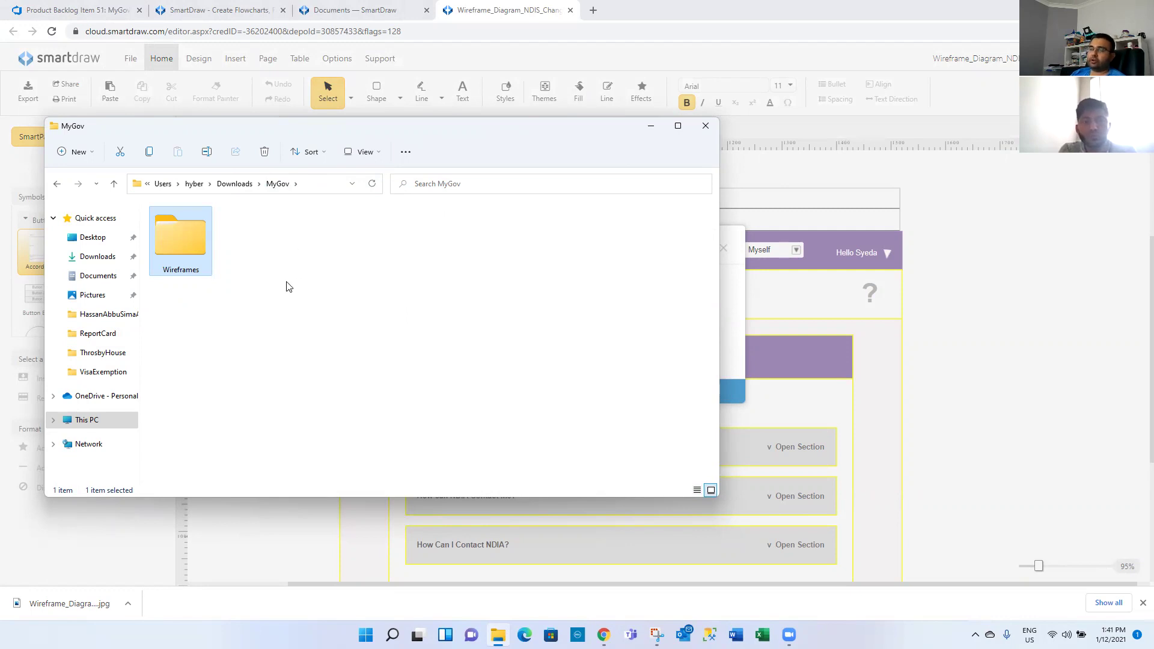
right_click(287, 286)
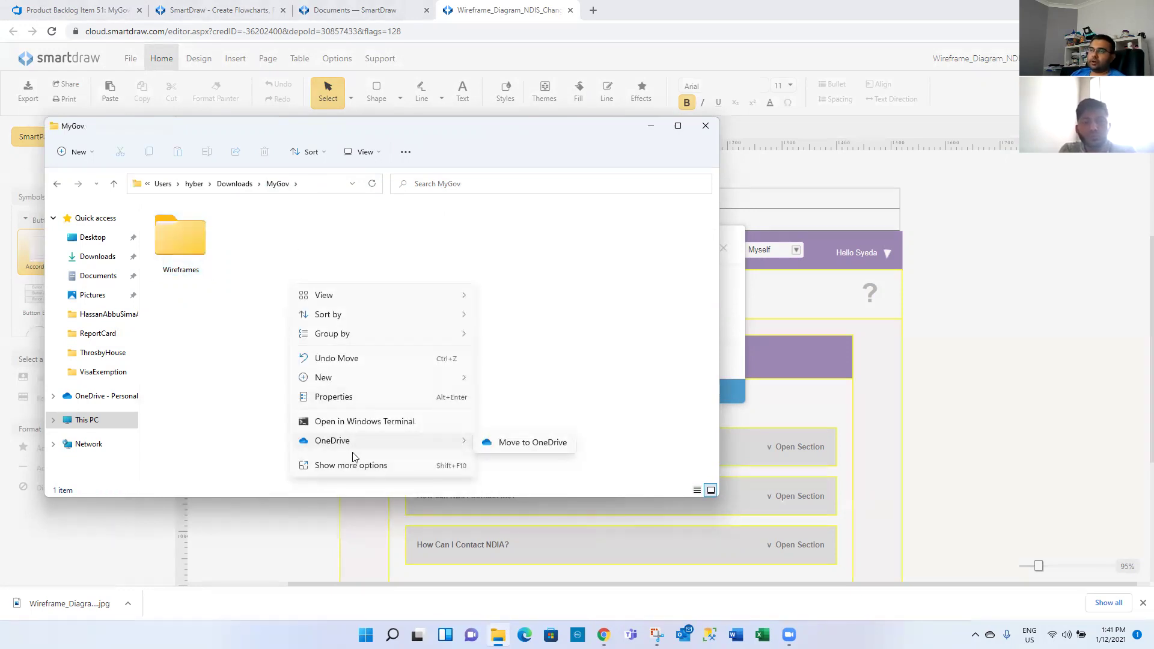
left_click(651, 125)
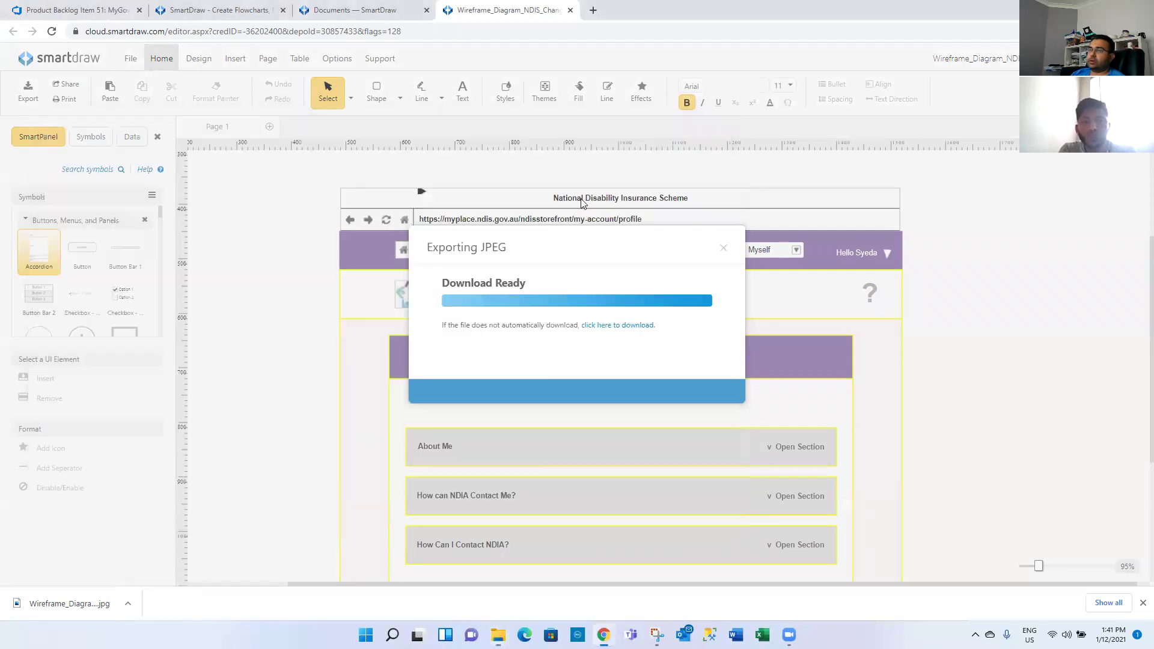
left_click(723, 249)
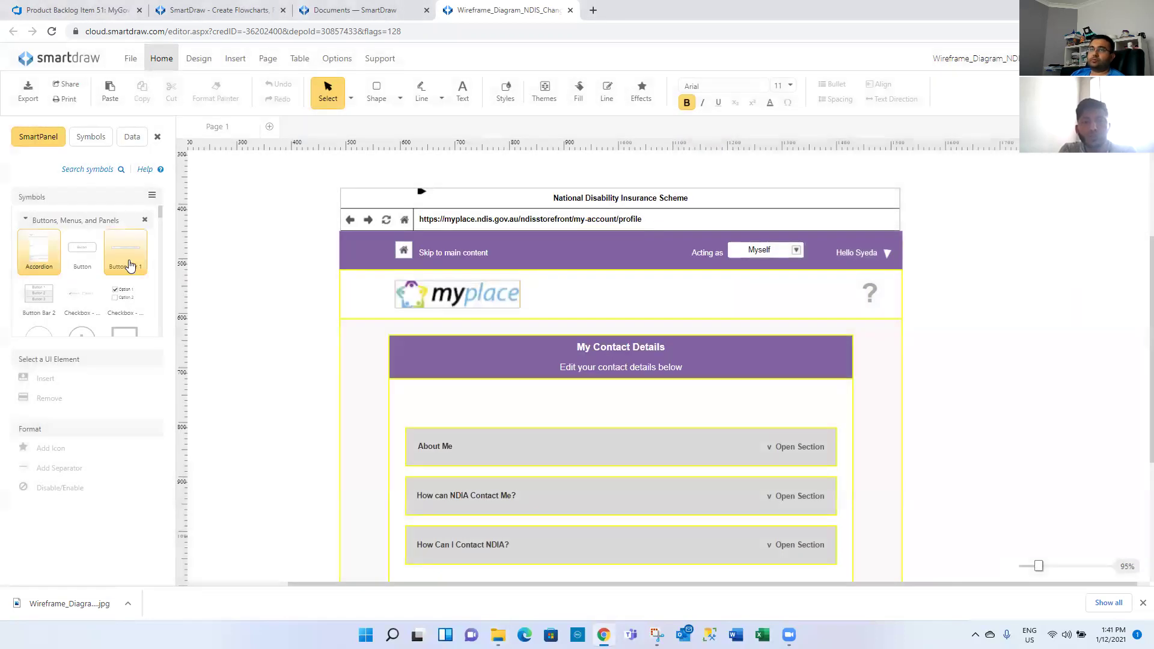
left_click(335, 10)
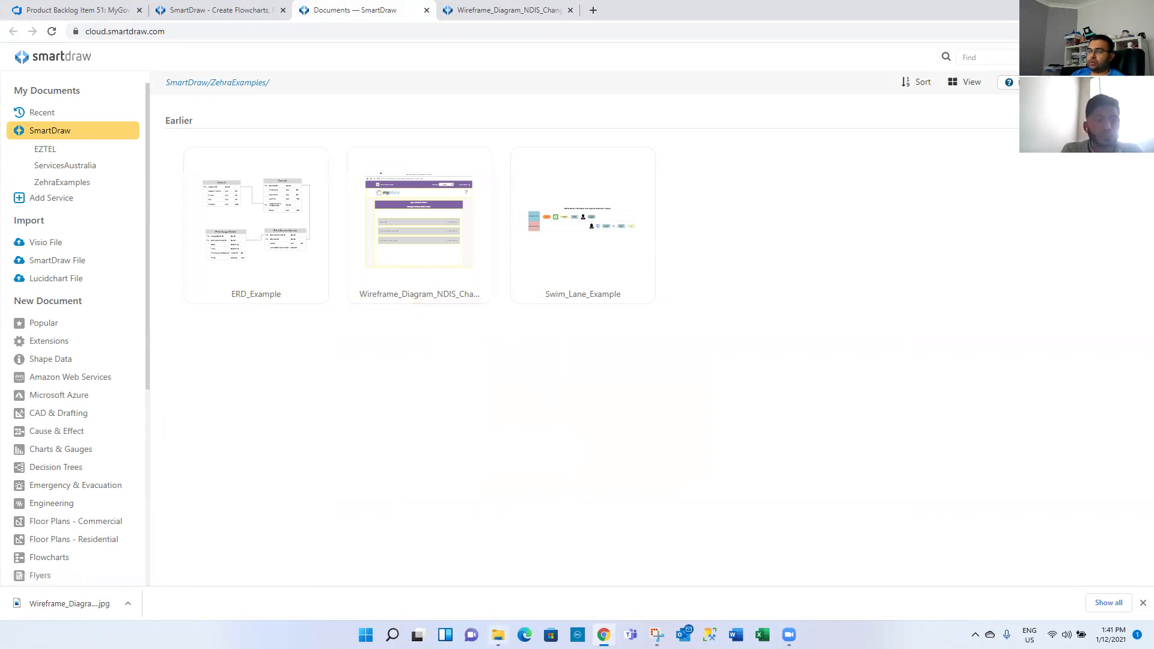
- Switch to File Explorer, view the wireframe image in the Wireframes folder and copy the folder's path
left_click(498, 634)
double_click(206, 252)
left_click_drag(183, 239, 263, 580)
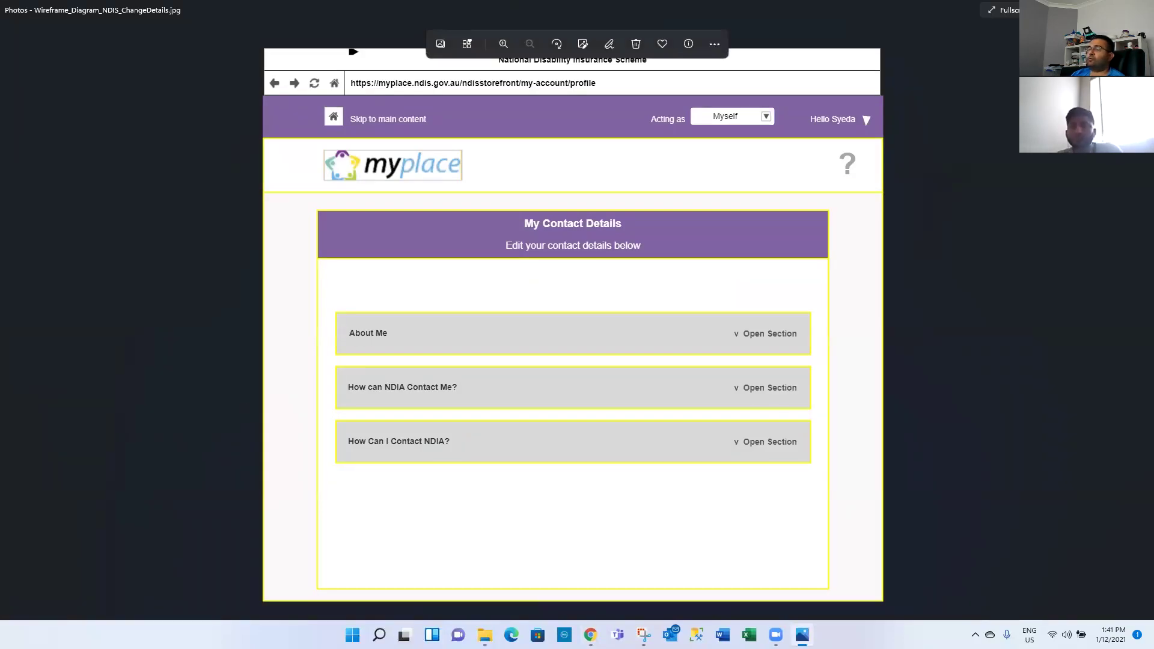
key("alt+F4")
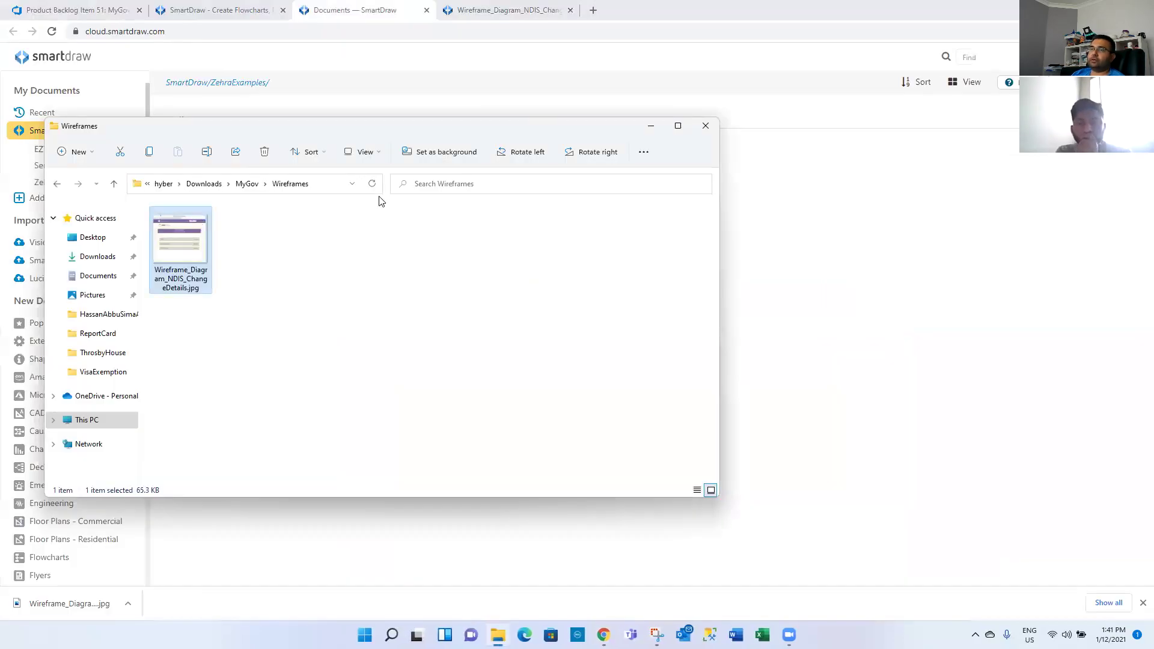
left_click(335, 183)
key("ctrl+c")
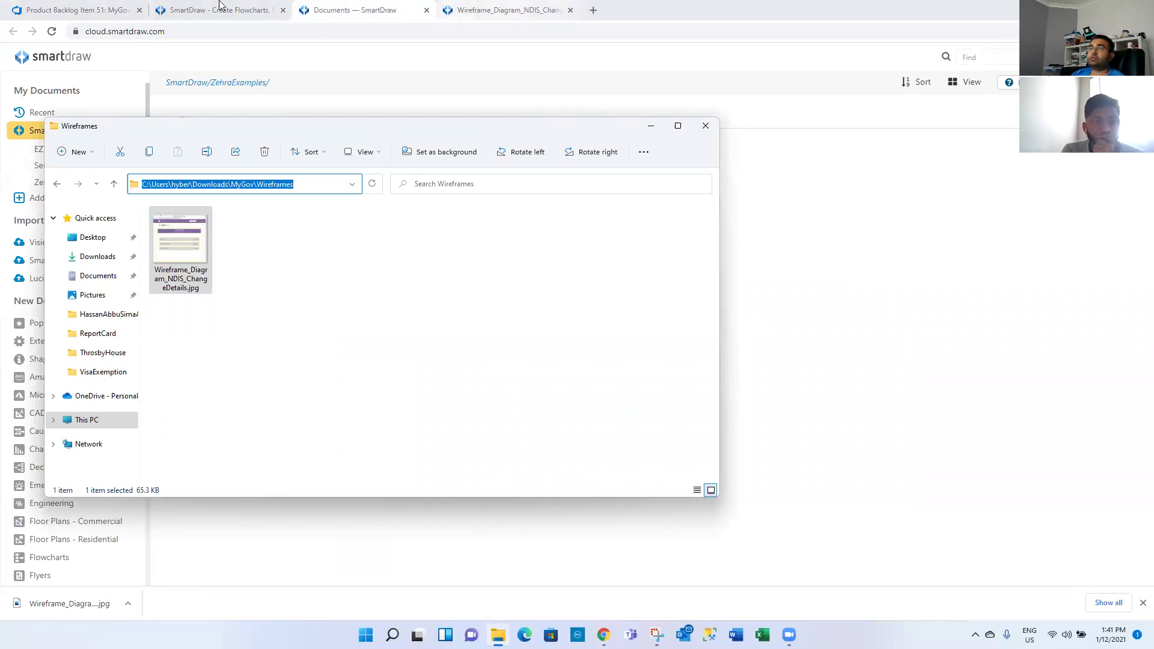
- Switch to Azure DevOps and attach Wireframe_Diagram_NDIS_ChangeDetails.jpg from the MyGov\Wireframes folder to the MyGov Home Page backlog item
left_click(43, 10)
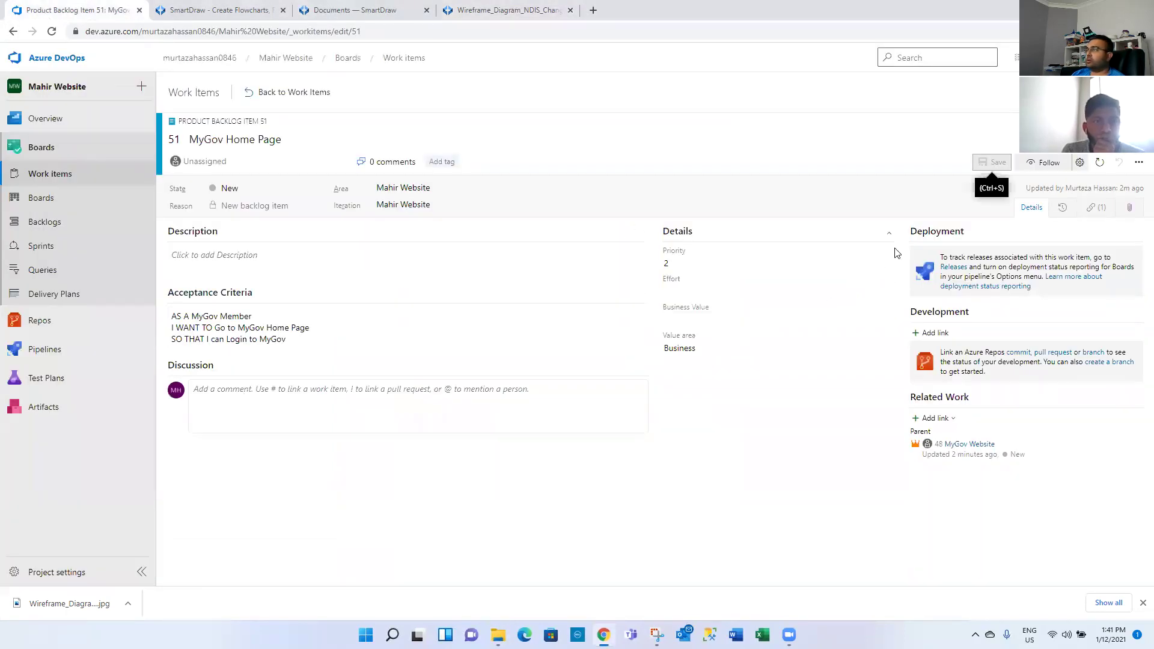
left_click(1129, 208)
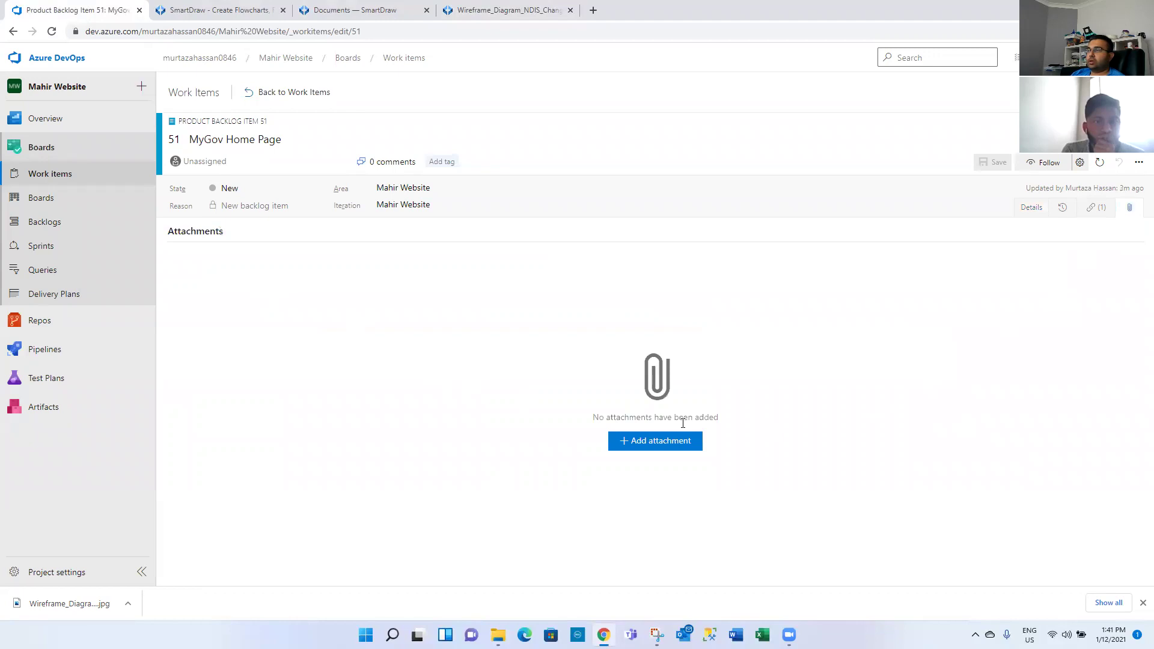
left_click(642, 446)
key("ctrl+v")
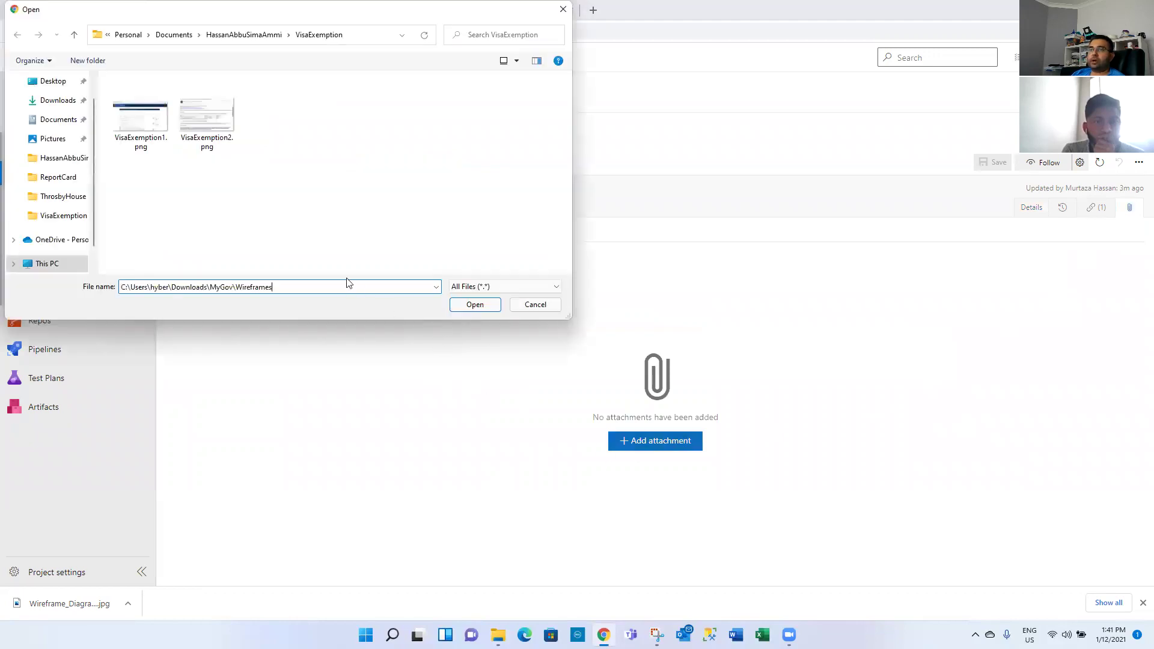
left_click(471, 304)
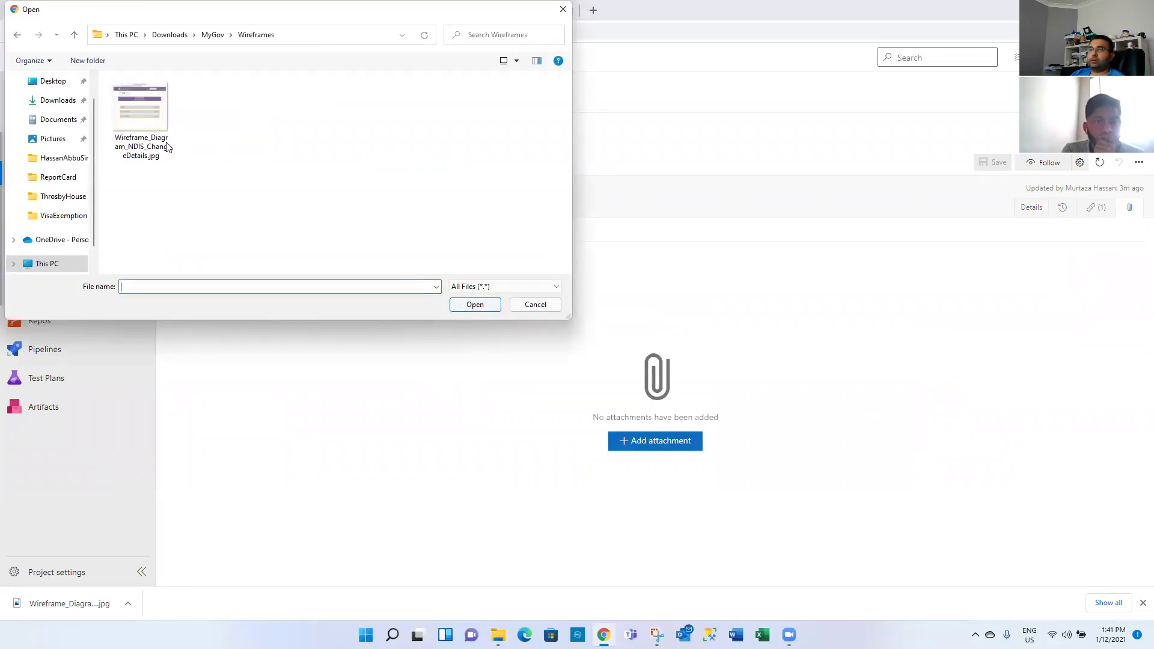
double_click(164, 140)
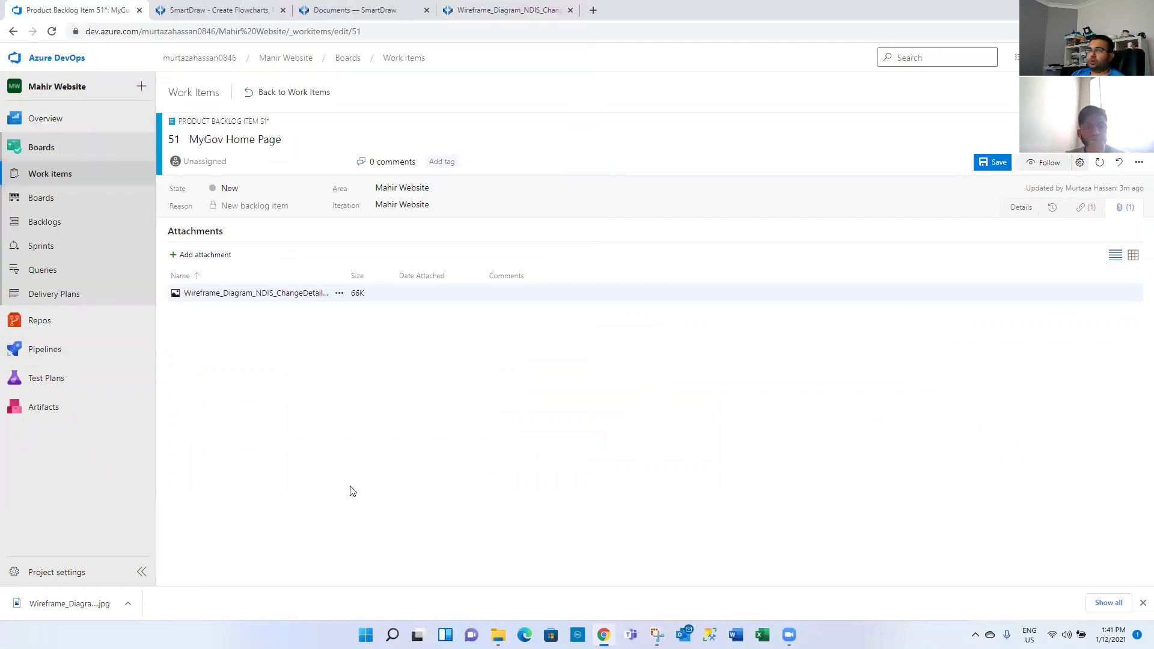
- Check the backlog item's acceptance criteria and preview the attached wireframe, ending on the item's details
left_click(1020, 207)
left_click(315, 340)
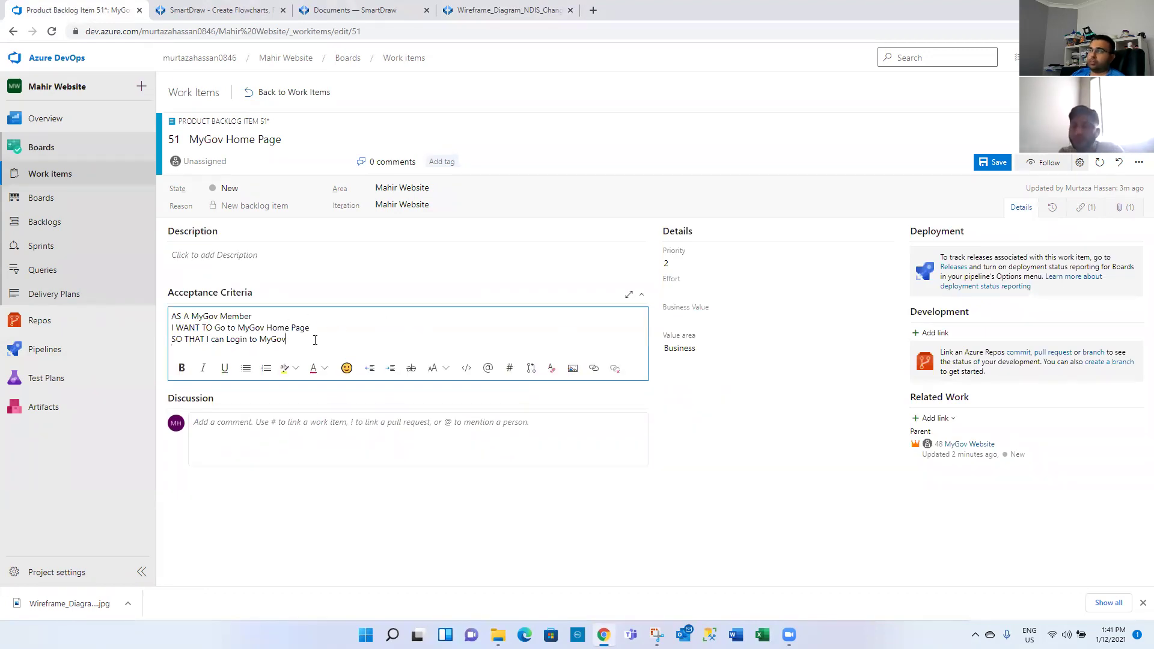
left_click(1121, 210)
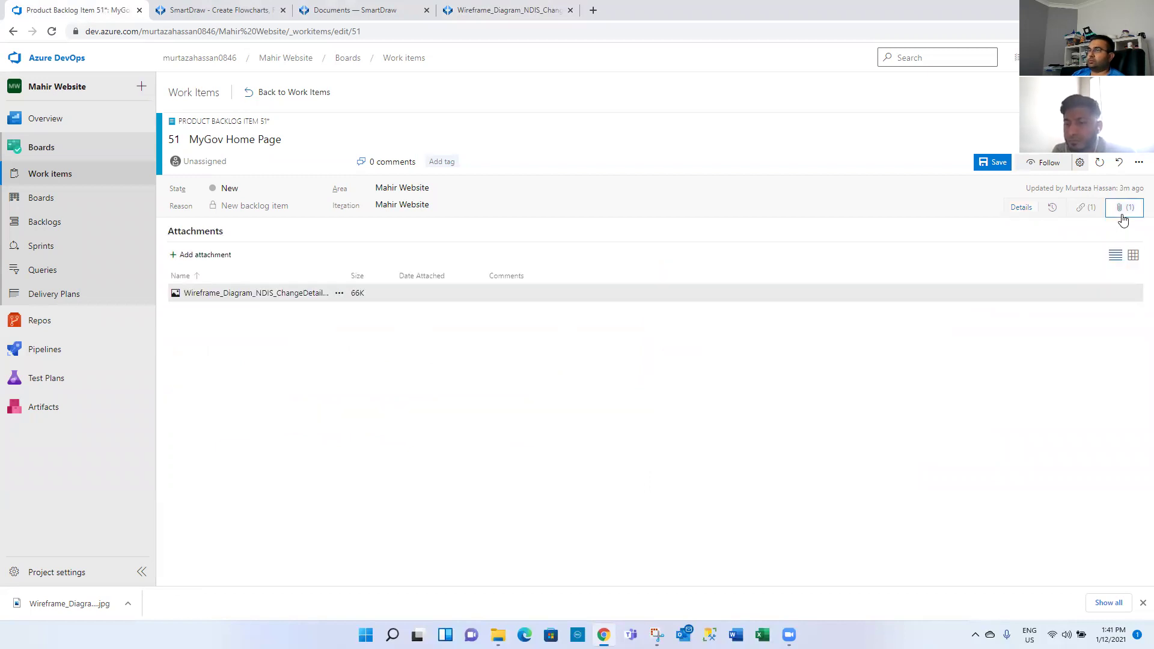
left_click(303, 295)
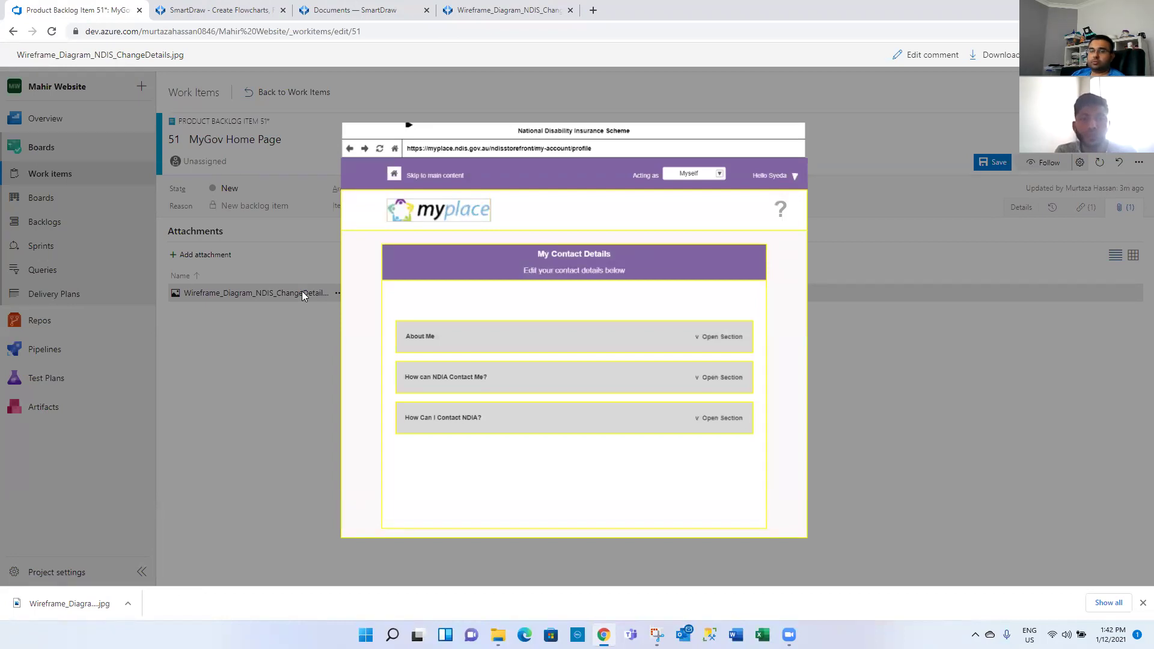
left_click(304, 372)
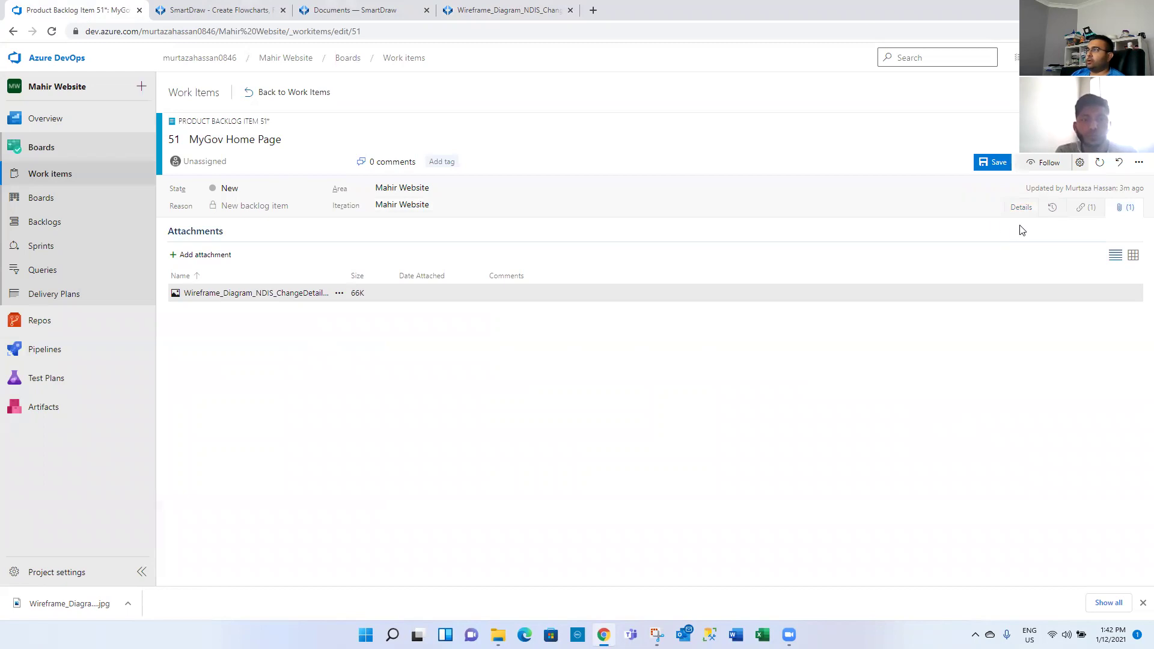
left_click(1020, 208)
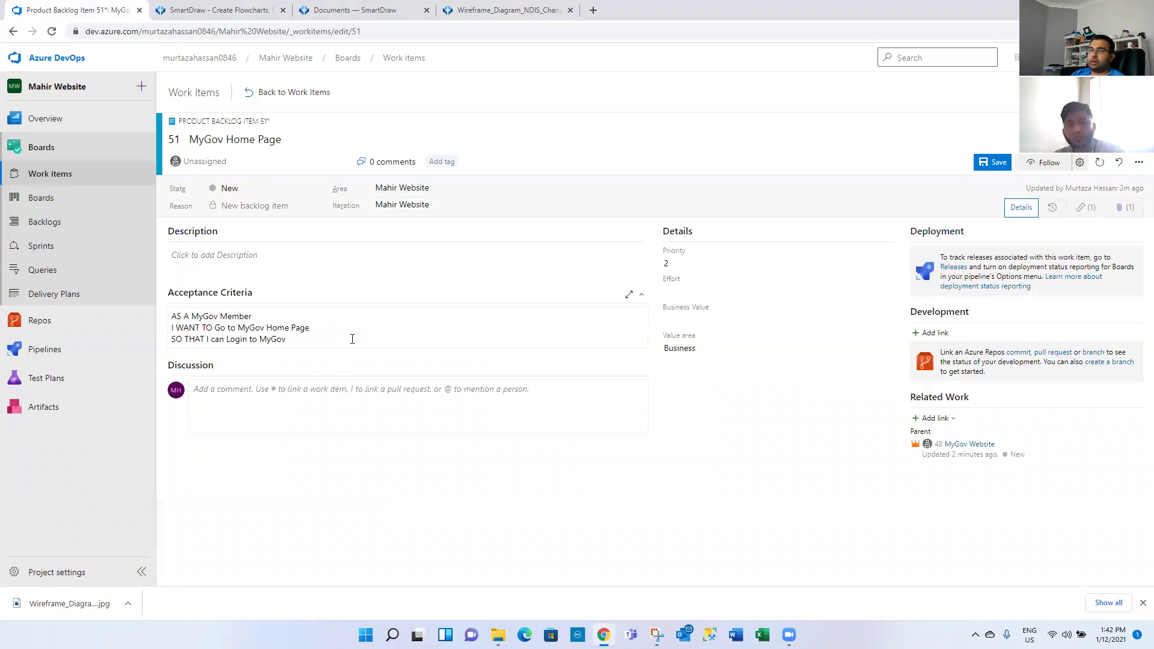
- Add "Please see attached Wireframe of what the MyGov Home Page should look like" below the acceptance criteria and save the backlog item
left_click(352, 339)
key("Return")
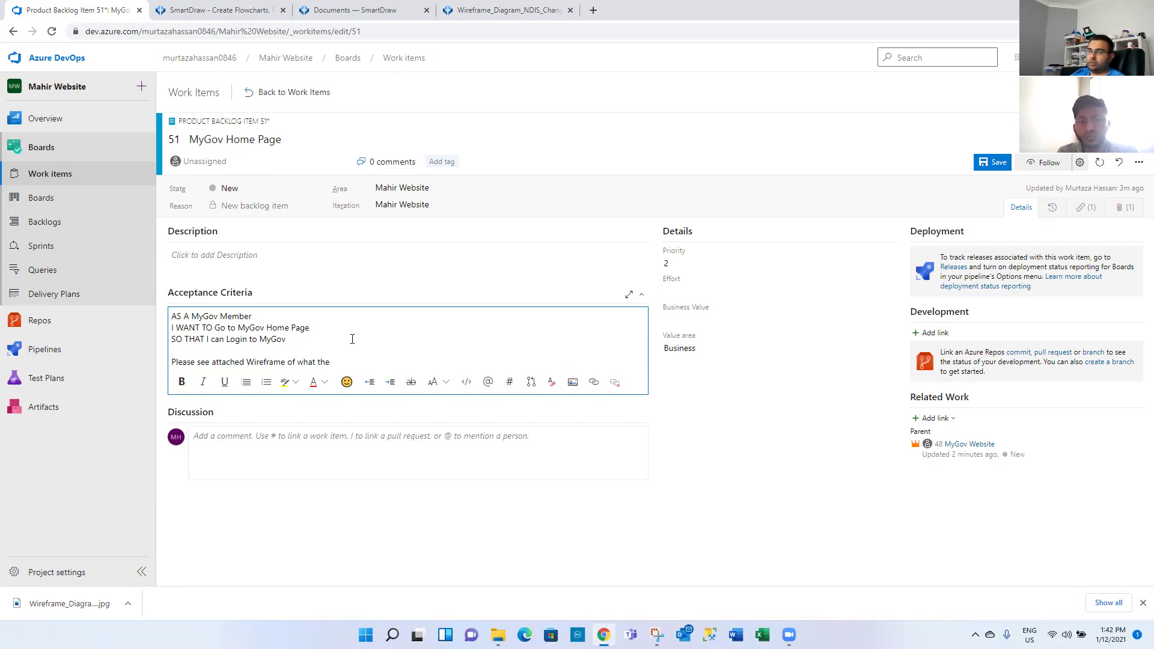
type("MyGov Home P")
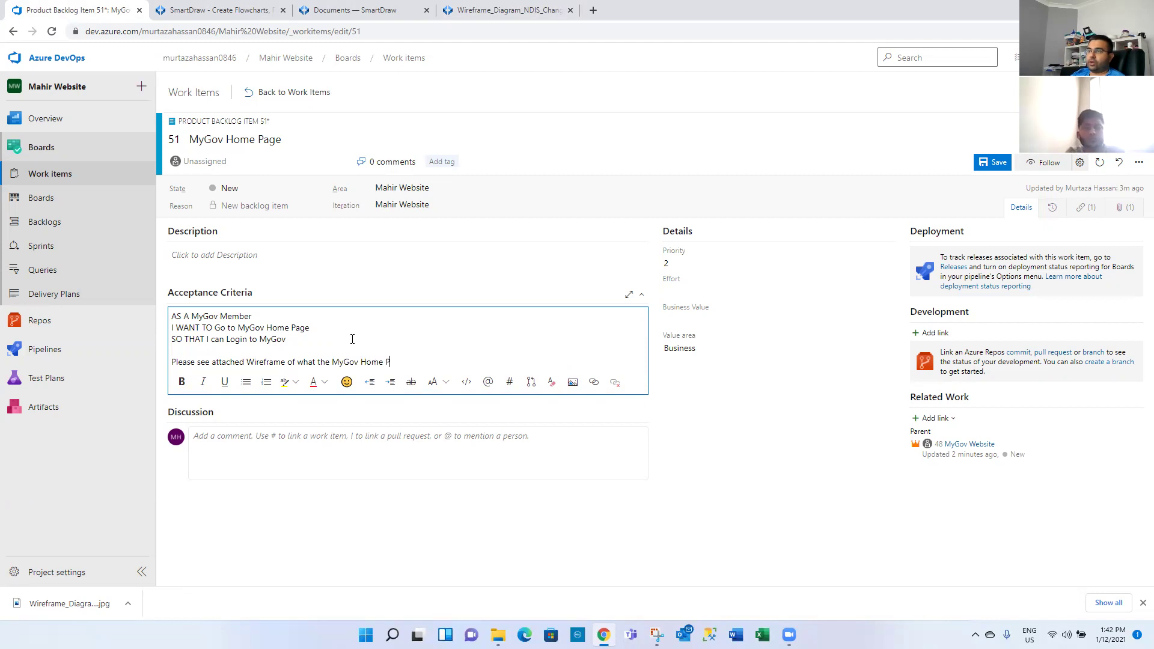
type("age should look like")
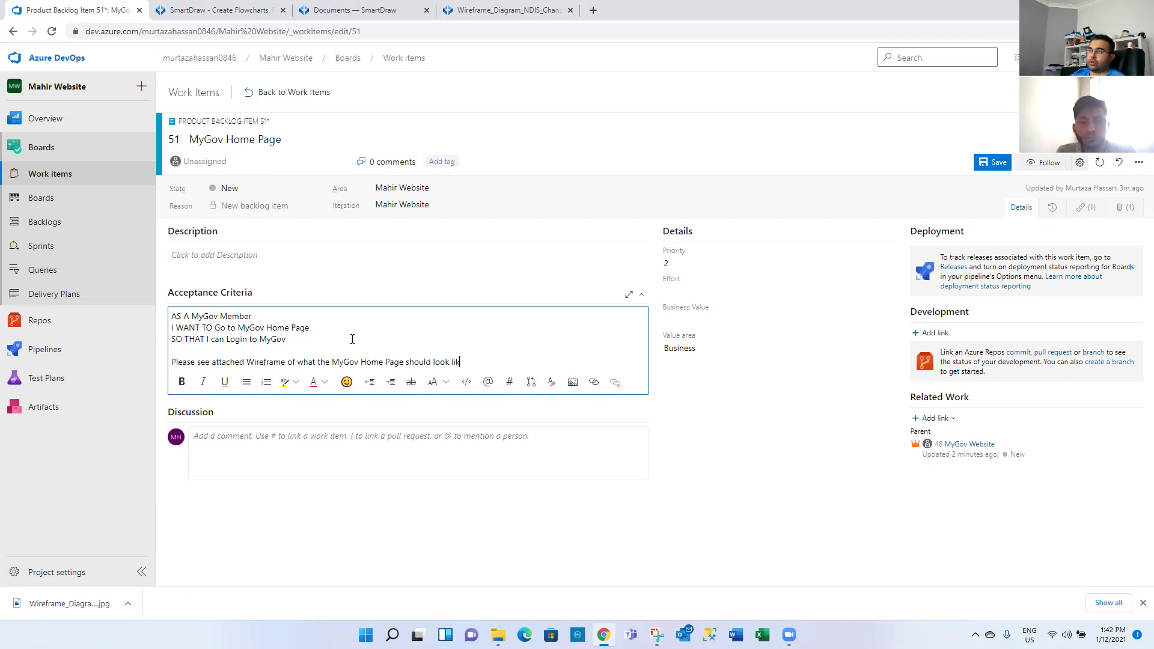
left_click(975, 166)
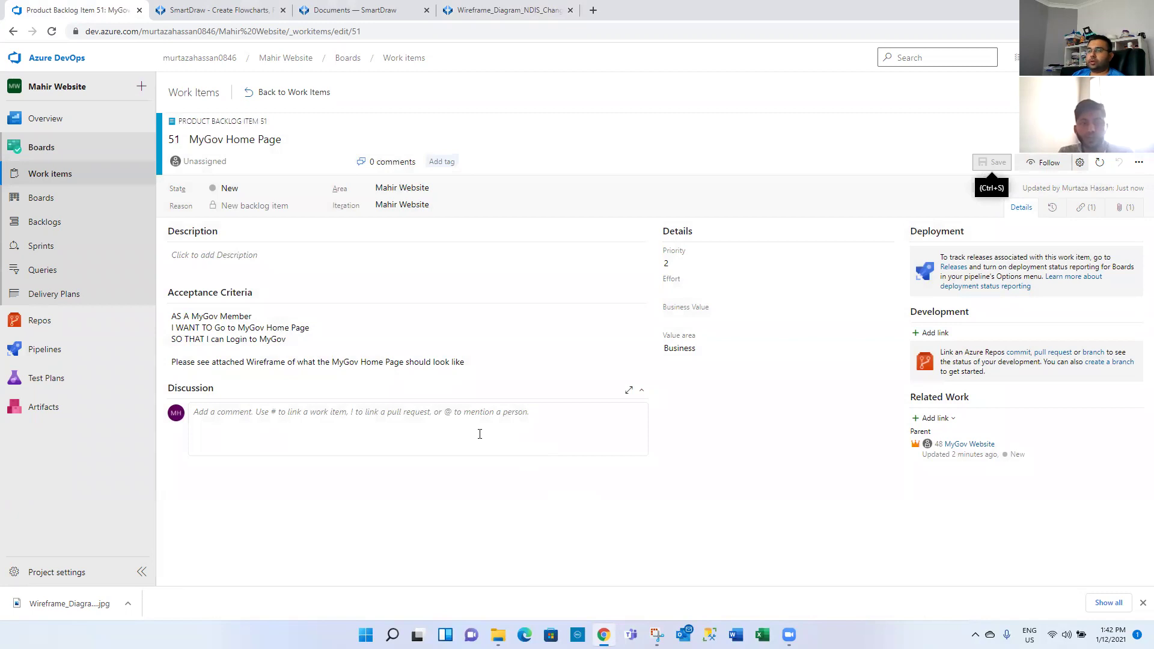
- Preview the wireframe attached to the MyGov Home Page item, review its details and return to the work items list
left_click(295, 339)
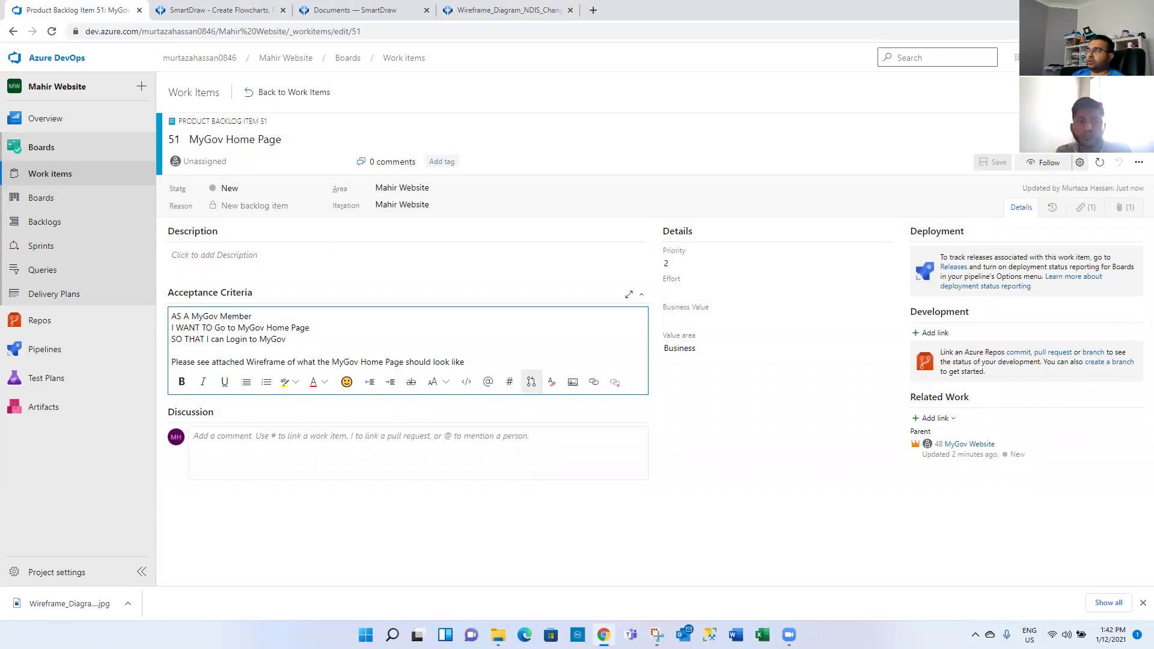
left_click(1123, 208)
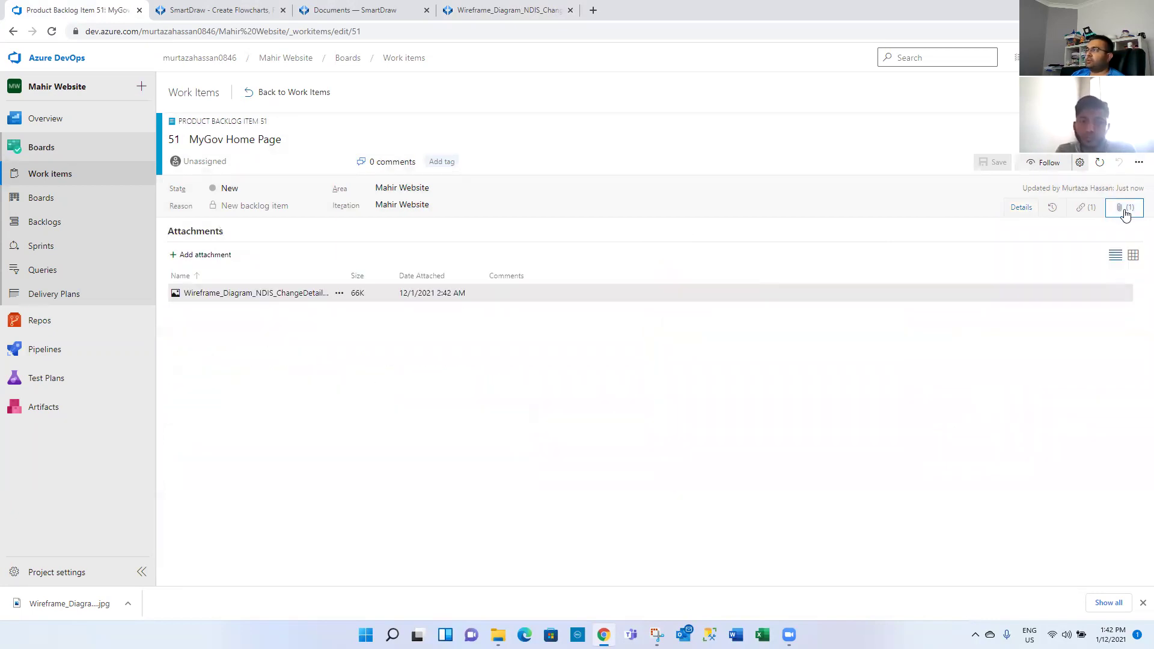
left_click(240, 293)
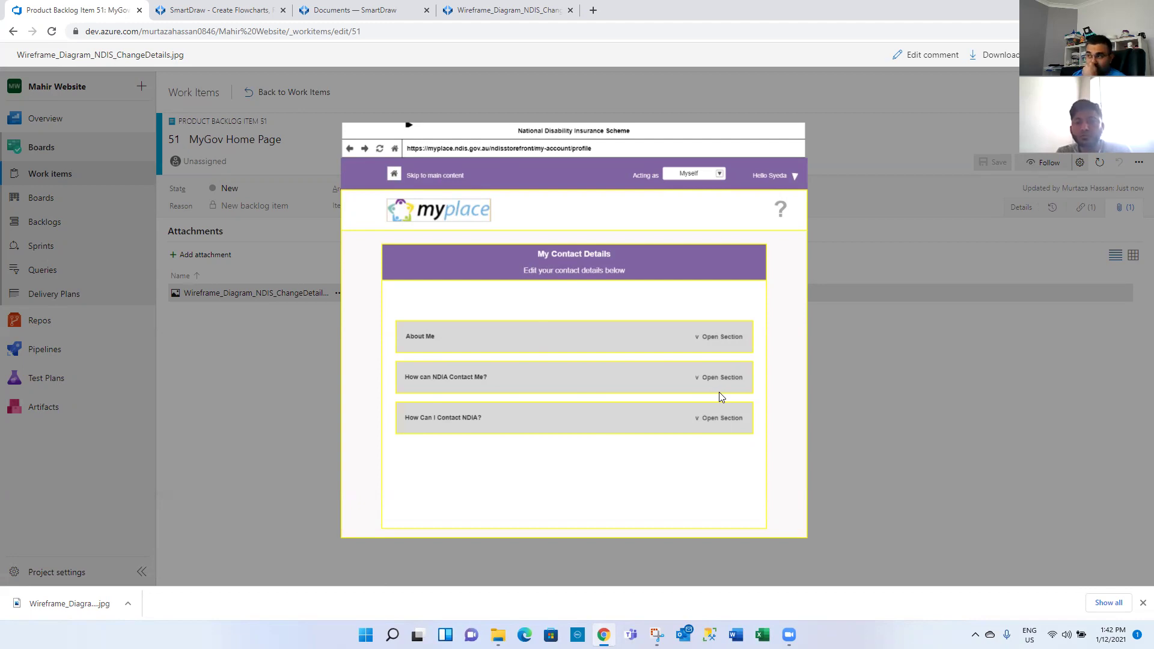
left_click(886, 384)
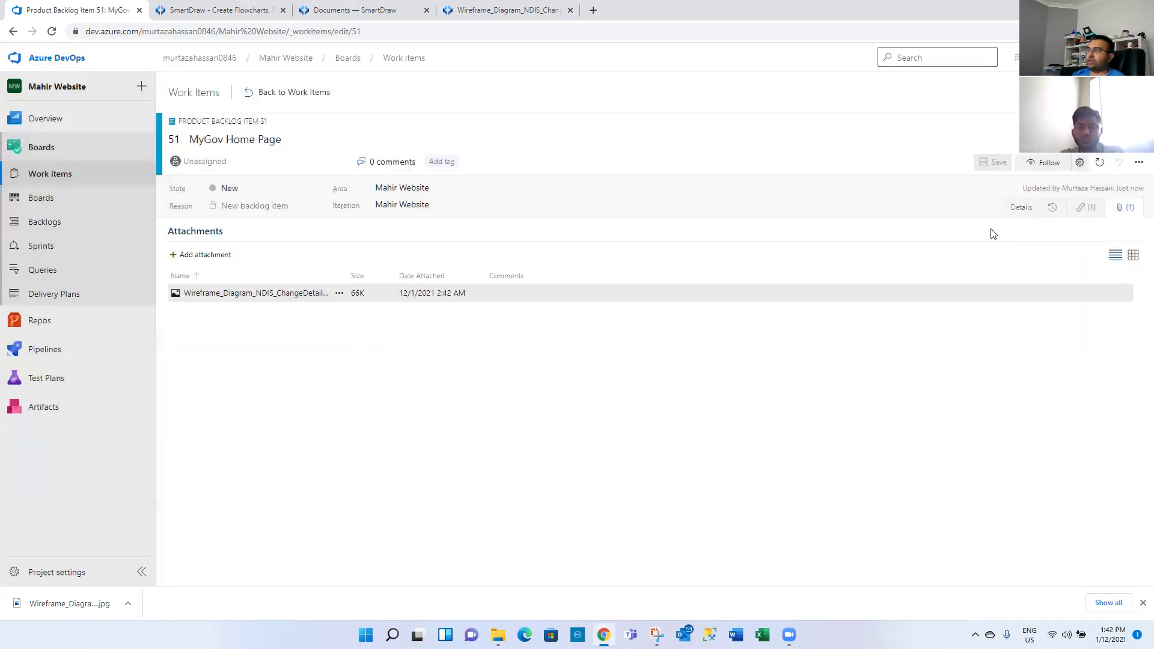
left_click(1015, 210)
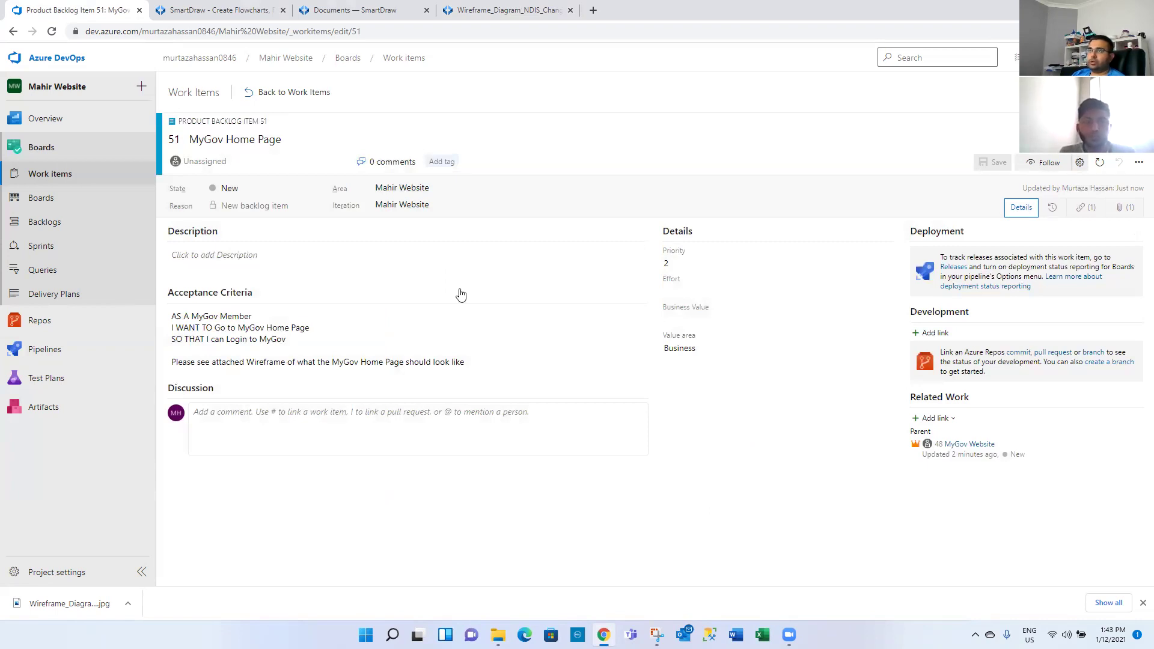
left_click(251, 94)
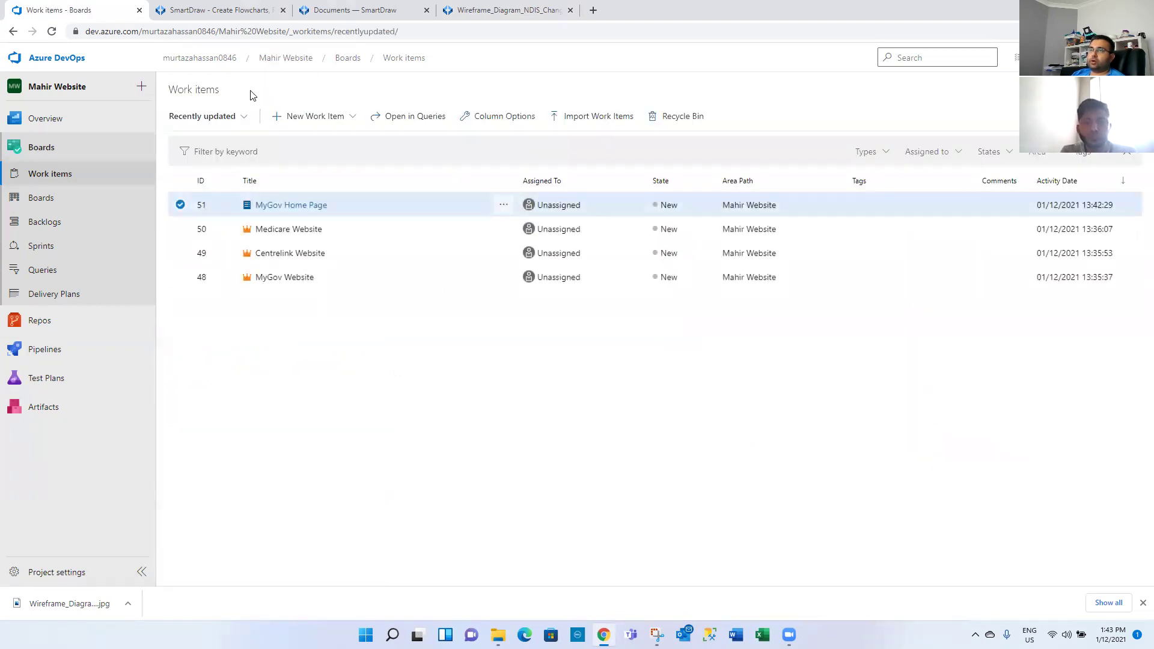
left_click(63, 226)
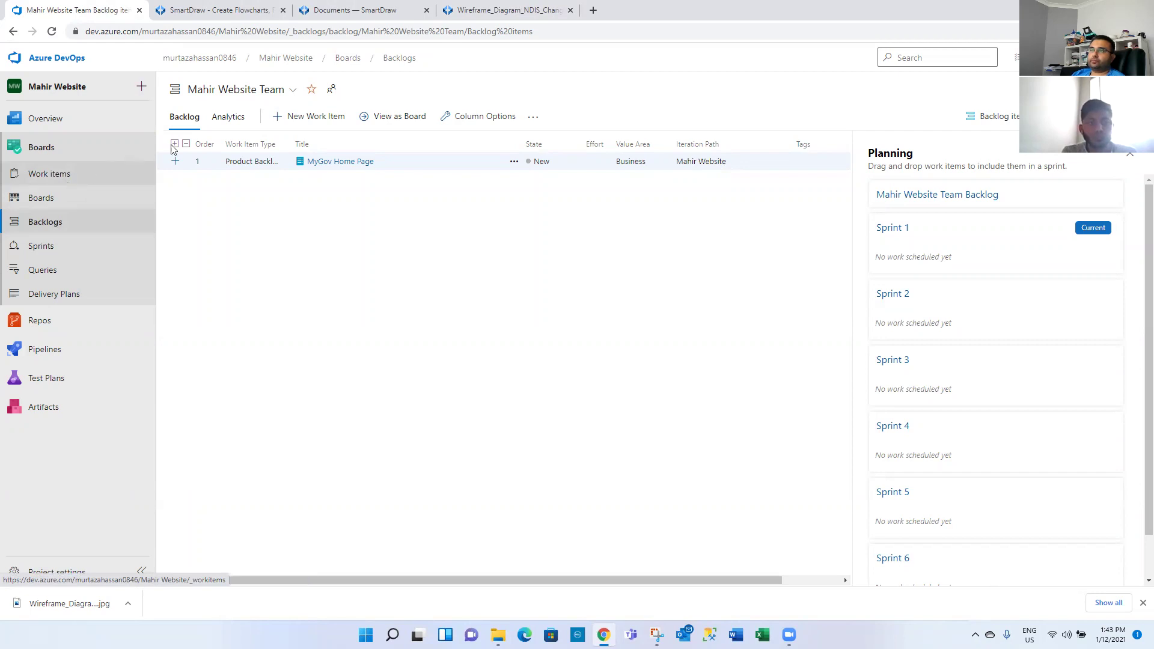
left_click(295, 118)
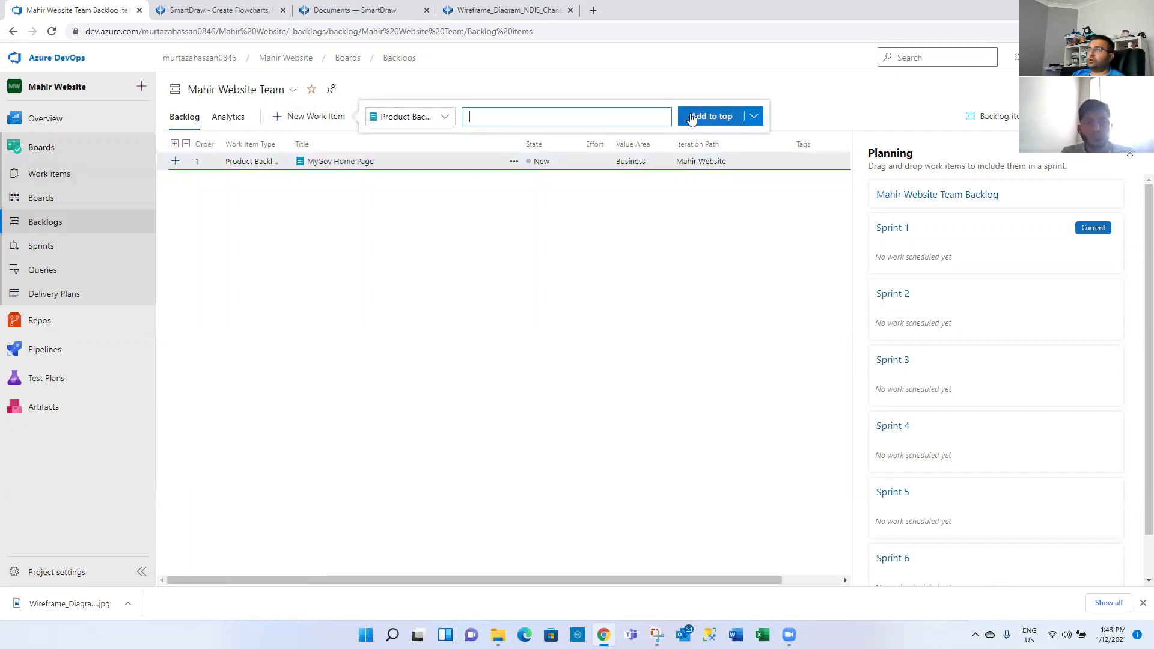
left_click(753, 117)
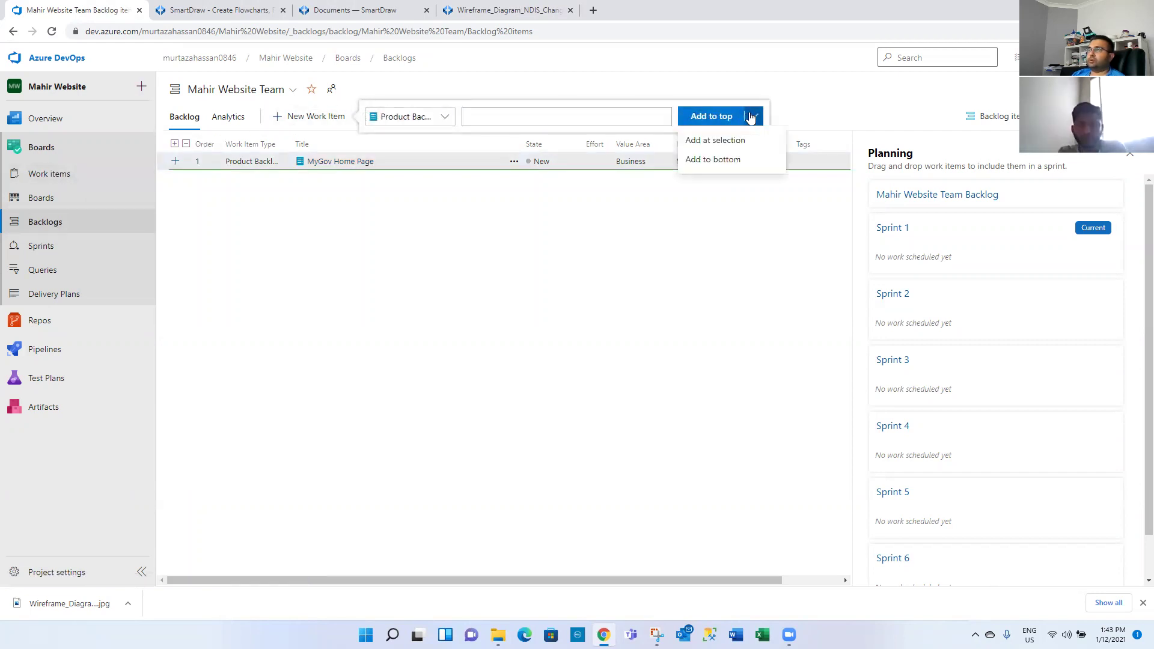
left_click(752, 116)
left_click(447, 120)
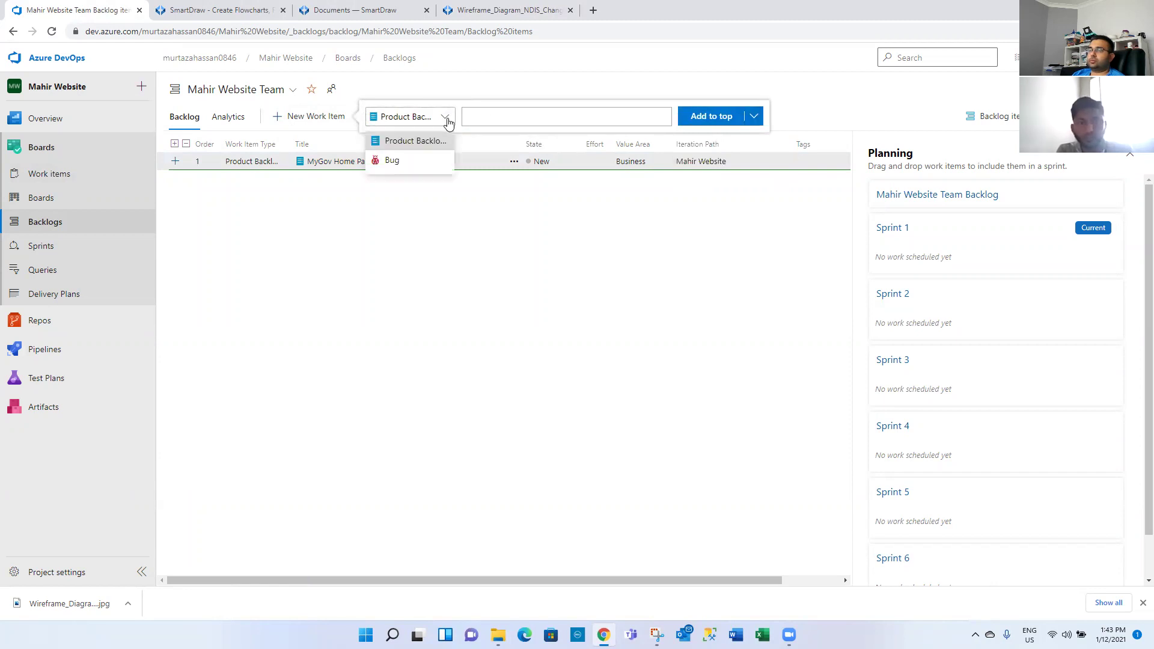
left_click(495, 118)
left_click(57, 178)
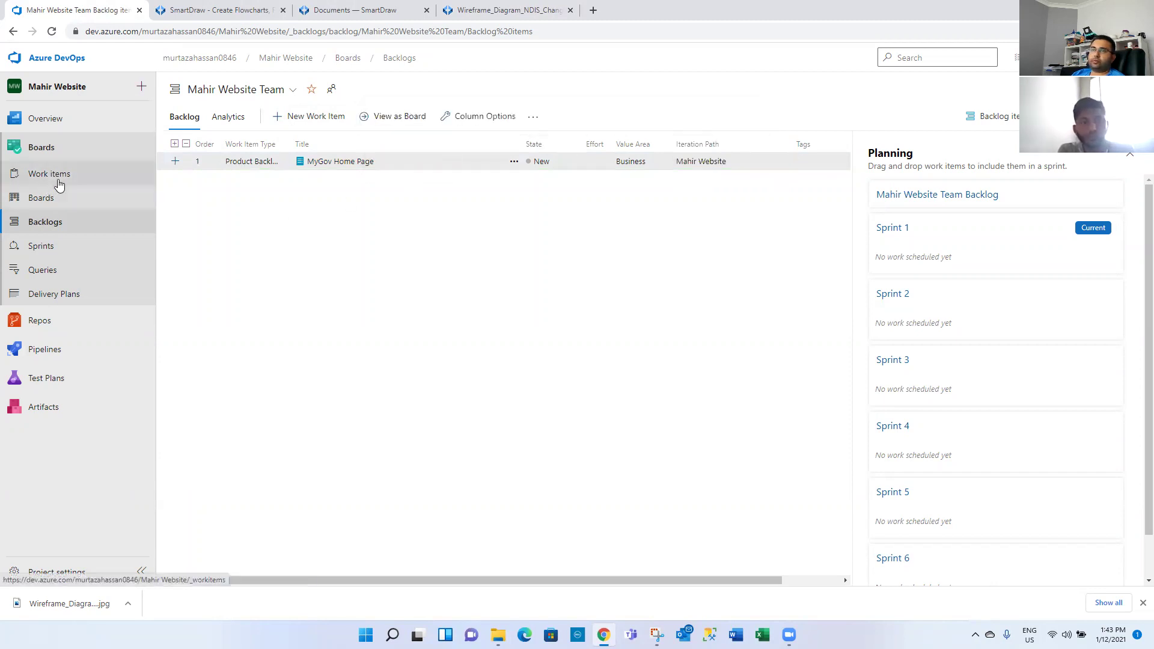
- Create a new Product Backlog Item titled "MyGov Login Page" and save it
left_click(349, 120)
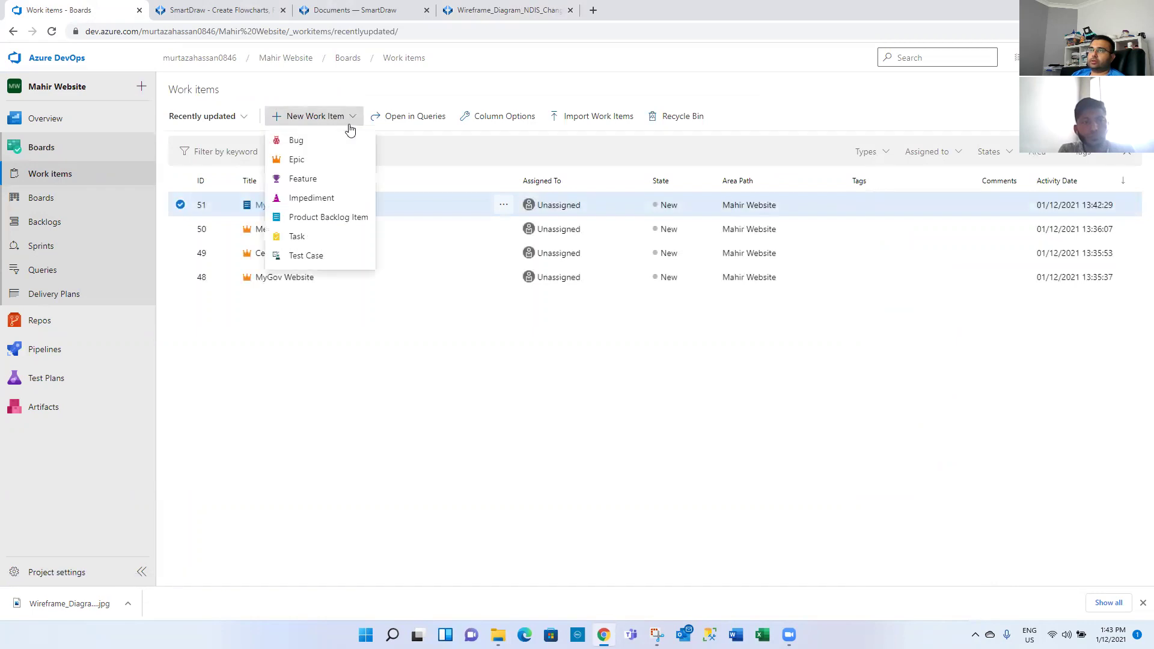
left_click(330, 220)
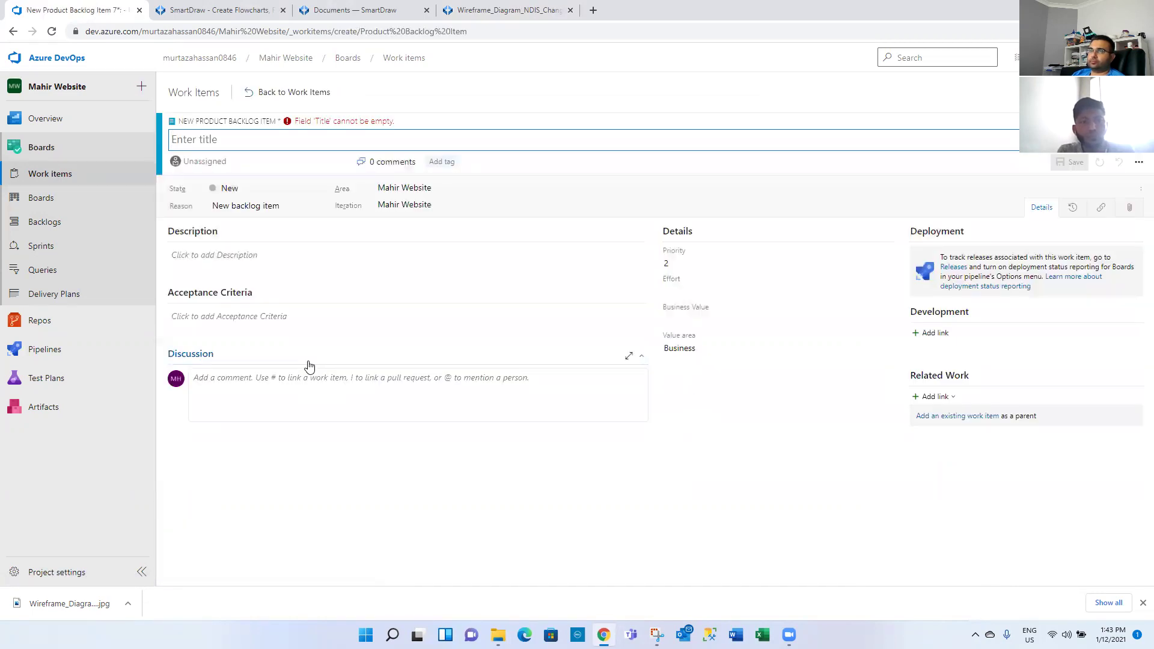
type("MyGov ")
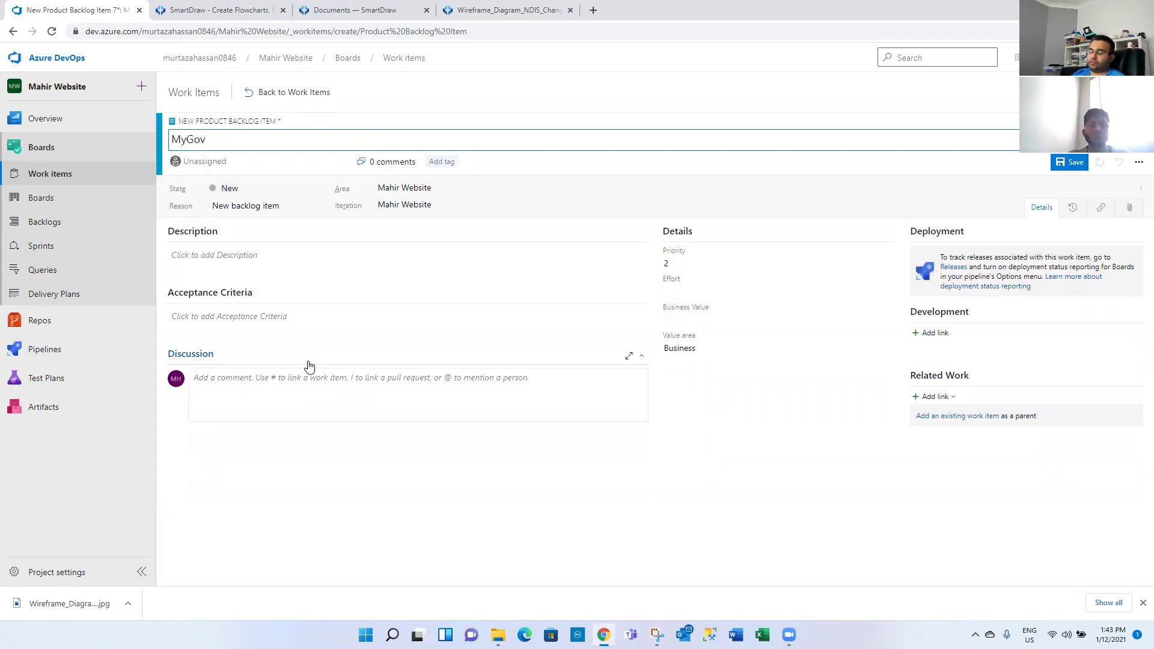
type("Lo")
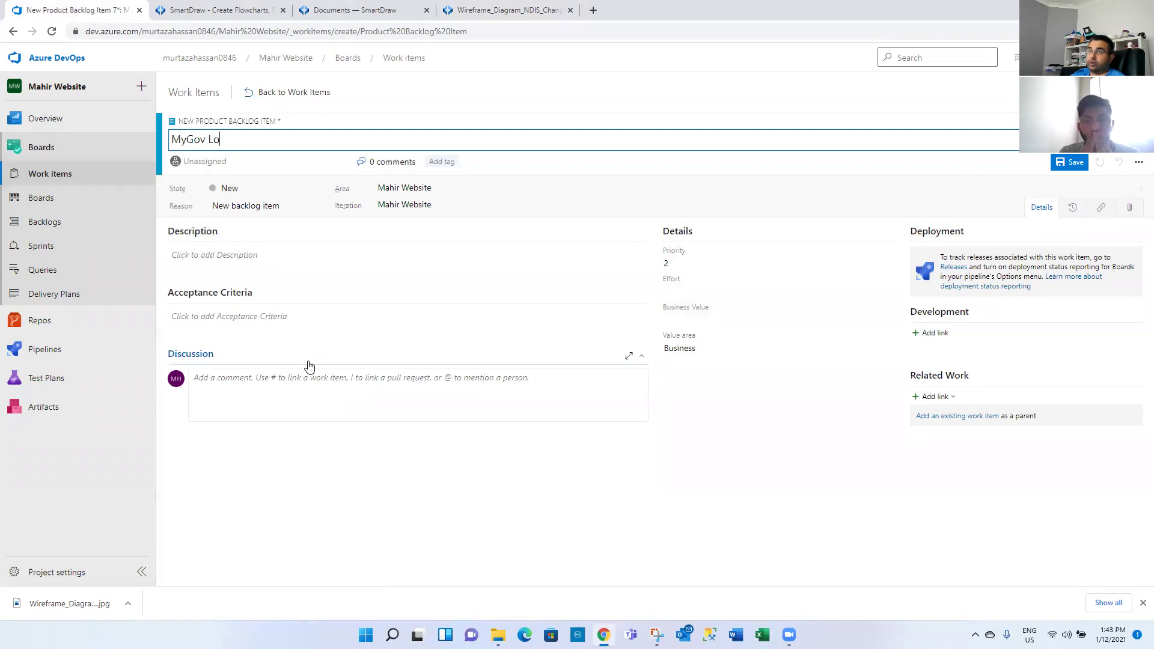
type("gin Page")
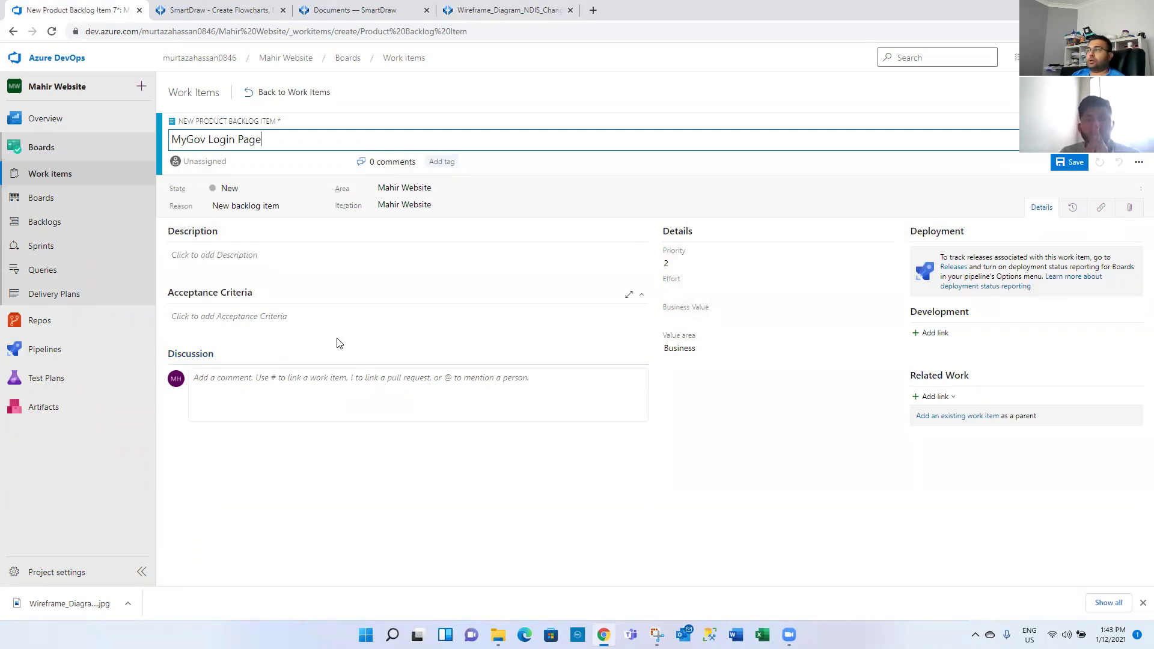
left_click(952, 396)
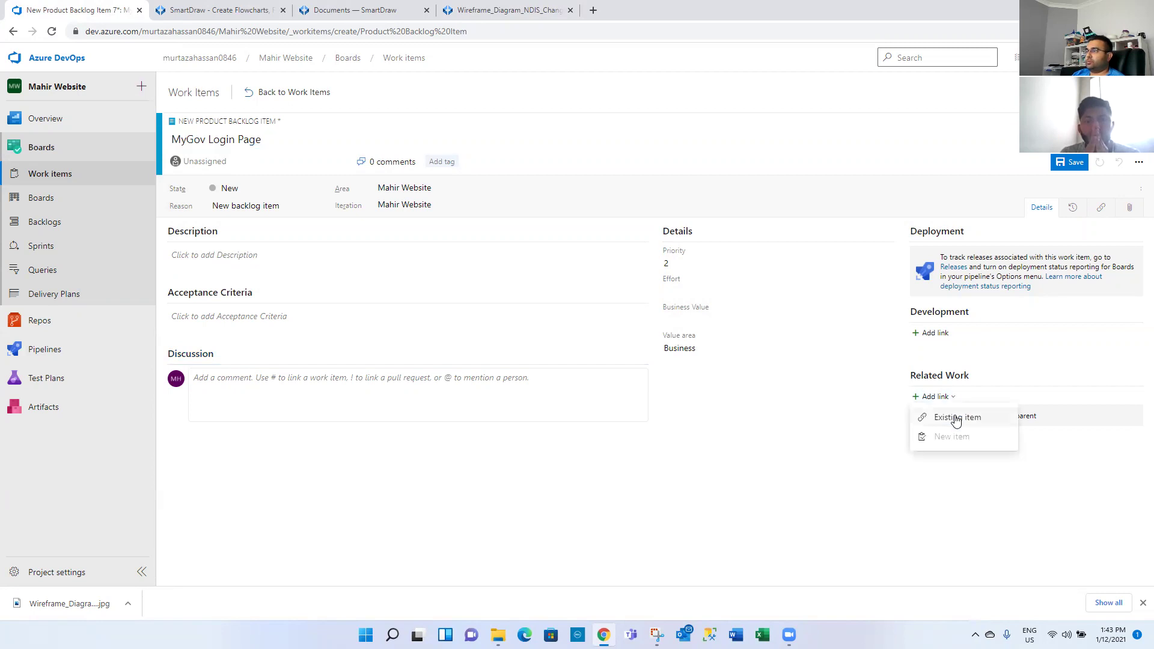
left_click(1069, 168)
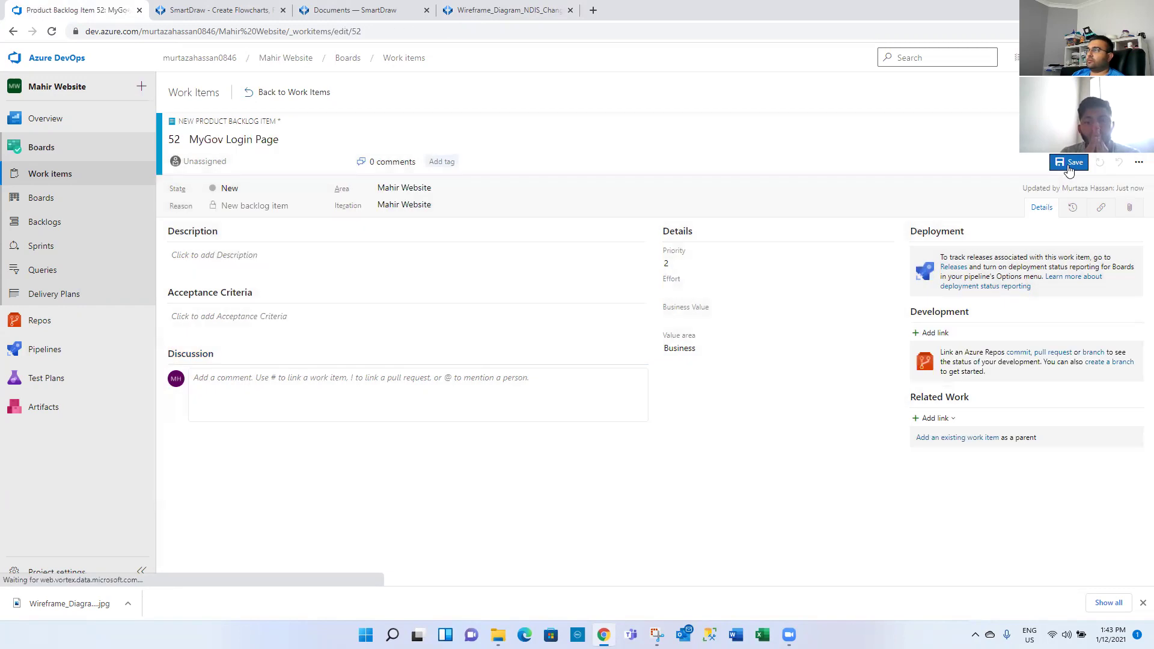
- Link the existing epic MyGov Website to the MyGov Login Page item as its parent
left_click(957, 418)
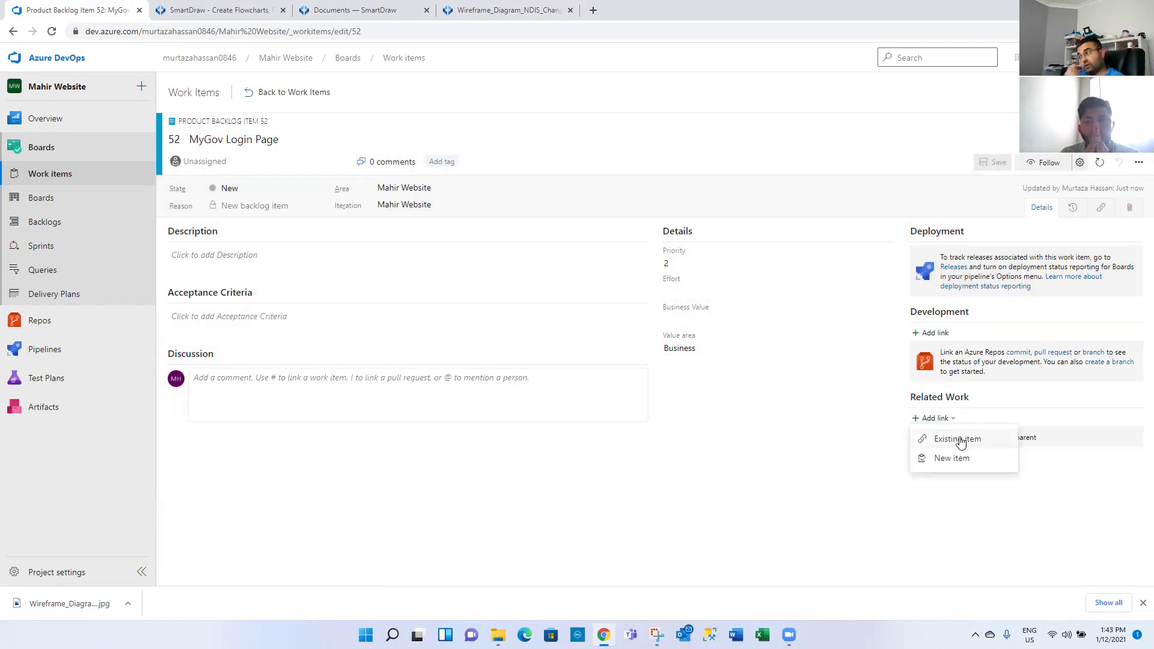
left_click(957, 439)
left_click(514, 302)
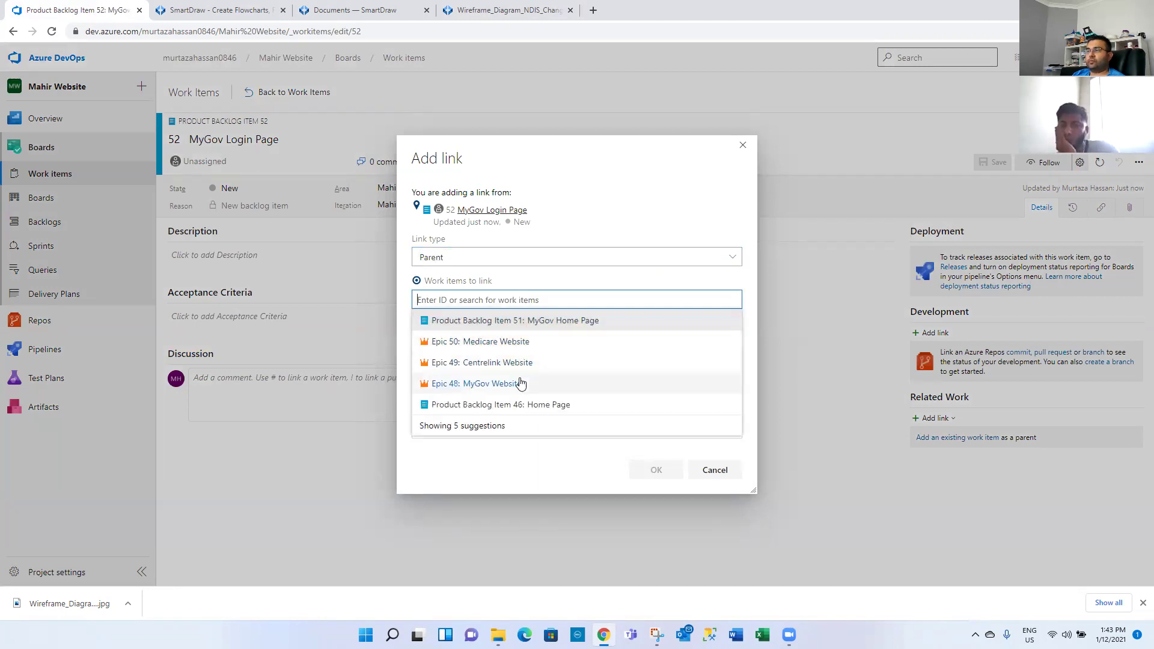
left_click(516, 383)
left_click(656, 470)
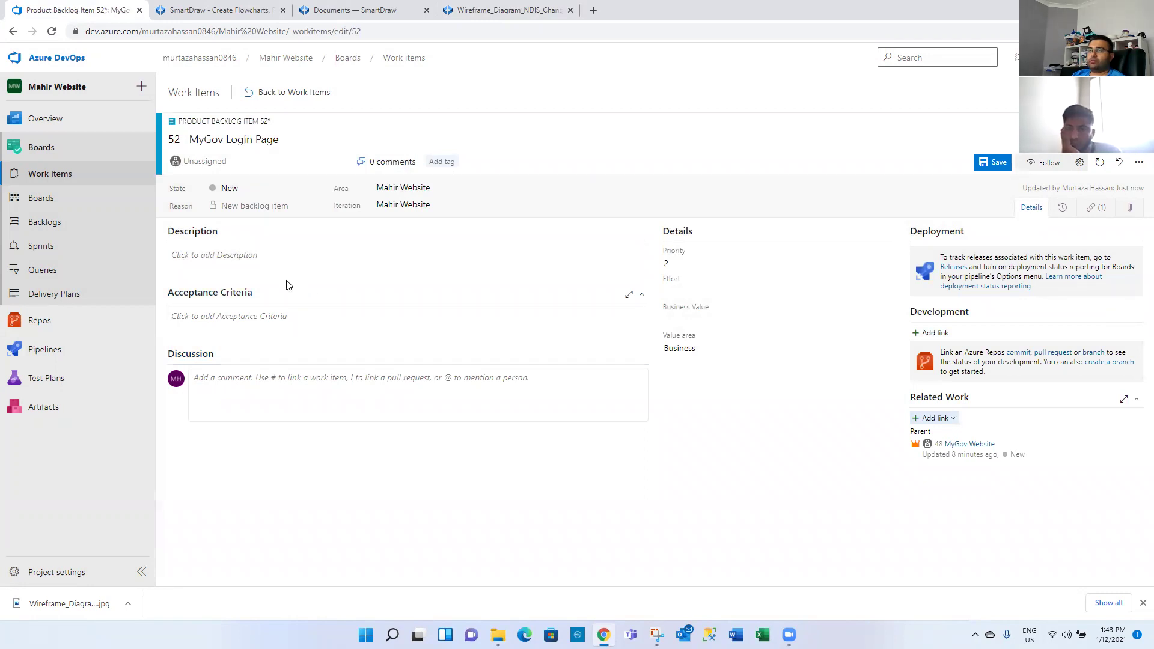
- Lay out the acceptance criteria on AS A, I WANT TO and SO THAT lines, naming "MyGov Member" as the role
left_click(280, 311)
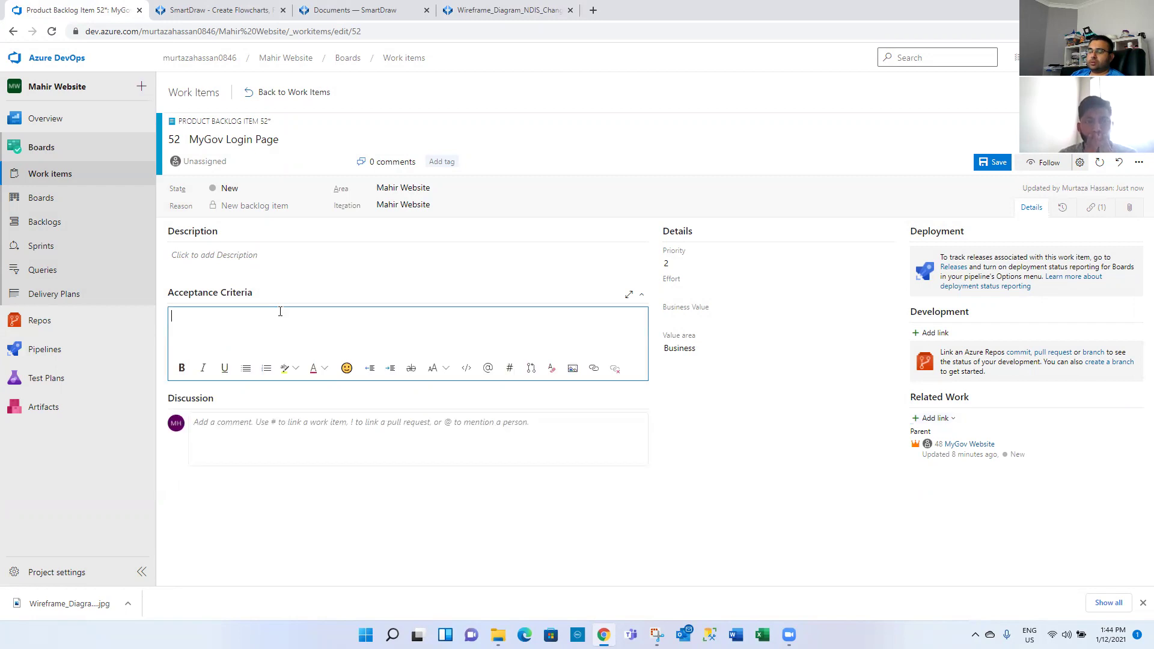
type("A")
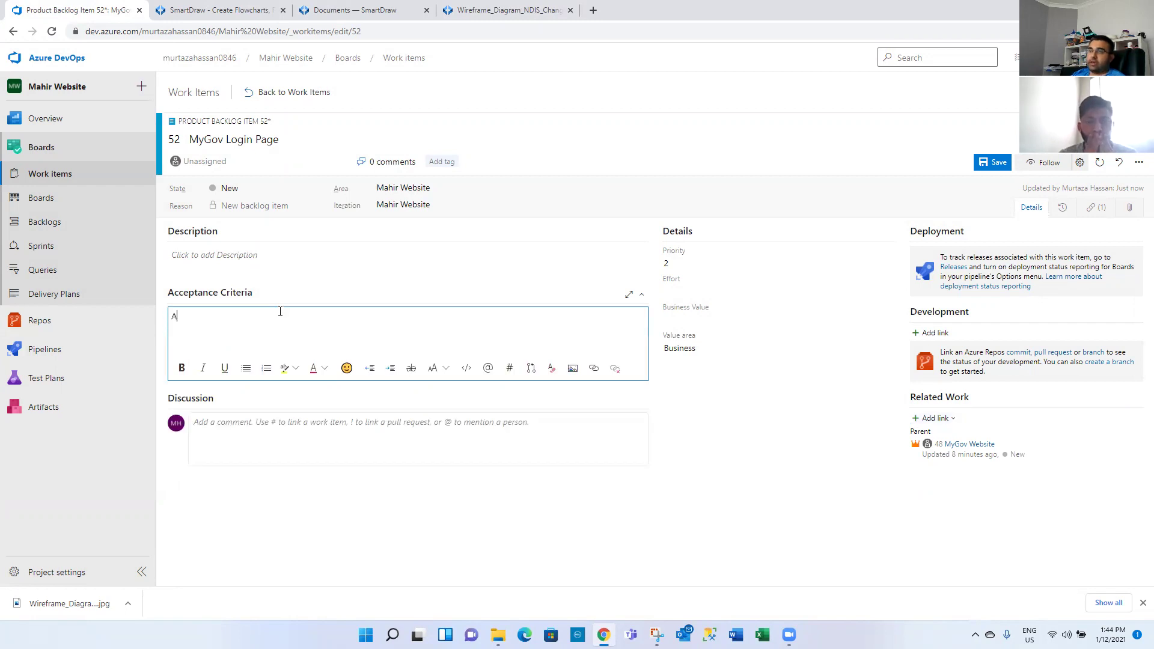
type("S I I WANT TO SO THA")
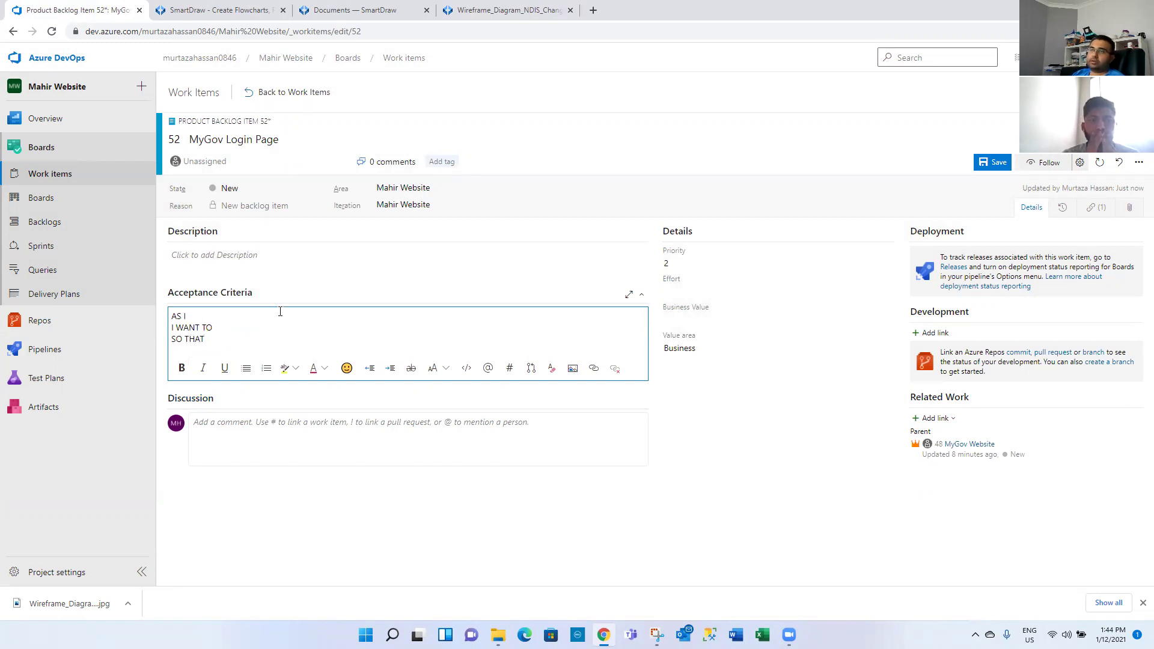
type("M")
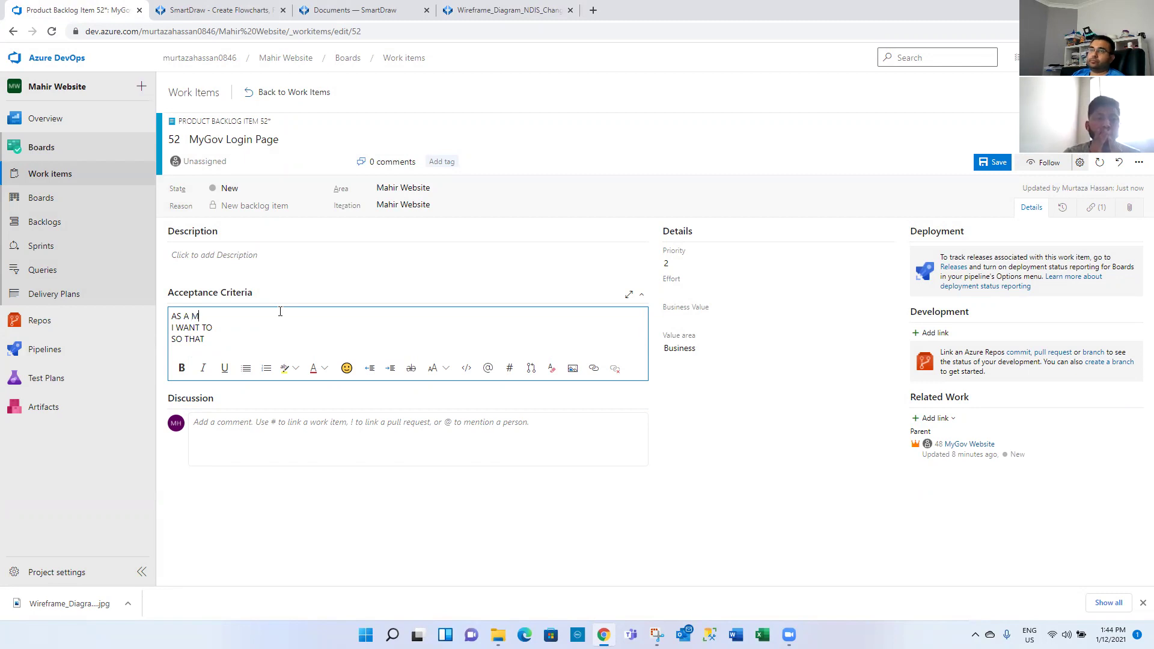
type("yGov Mebe")
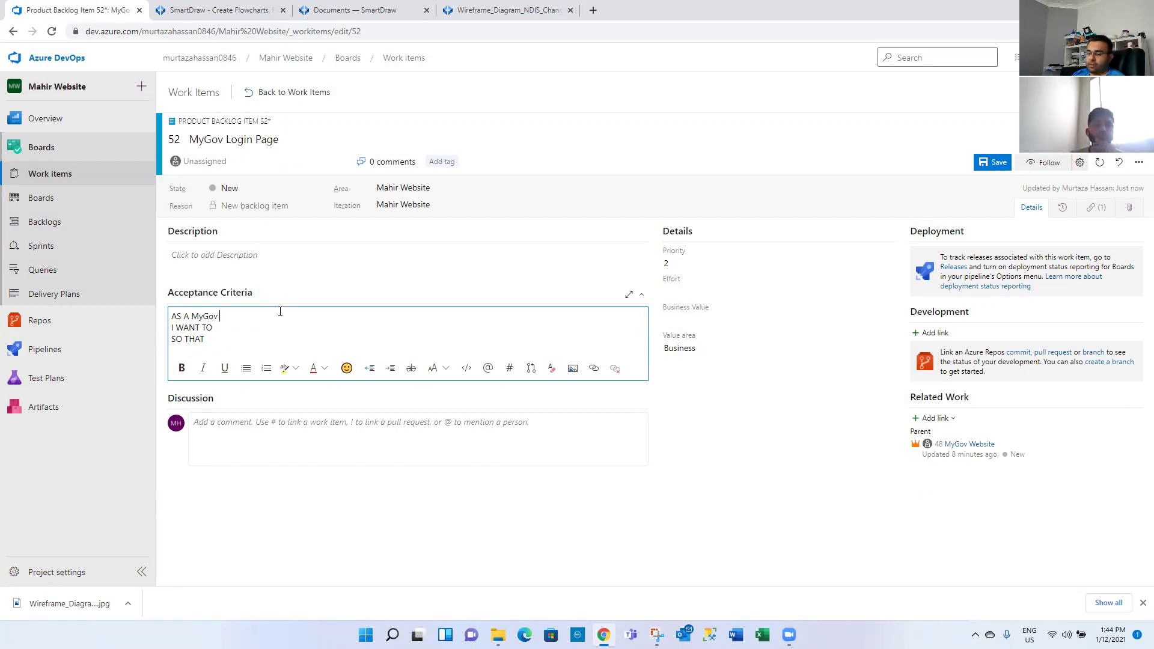
key("BackSpace")
key("BackSpace")
type("mber a")
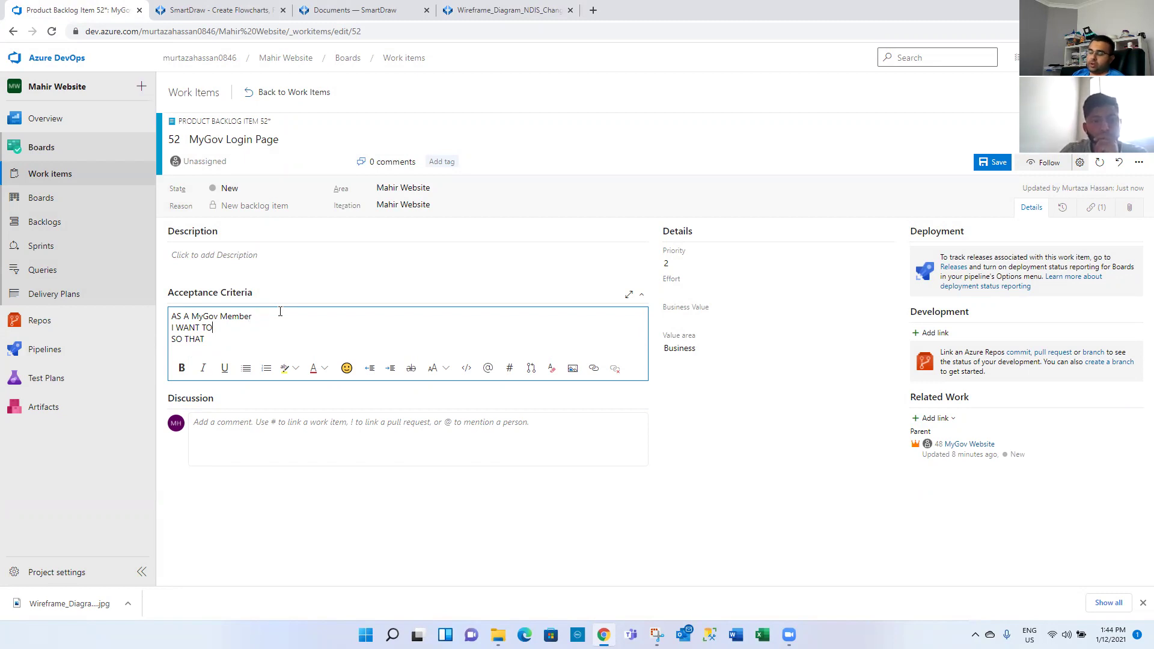
- Complete the user story with "Login to MyGov Website" and "I can view MyGov details", and save the backlog item
type("ogin to My")
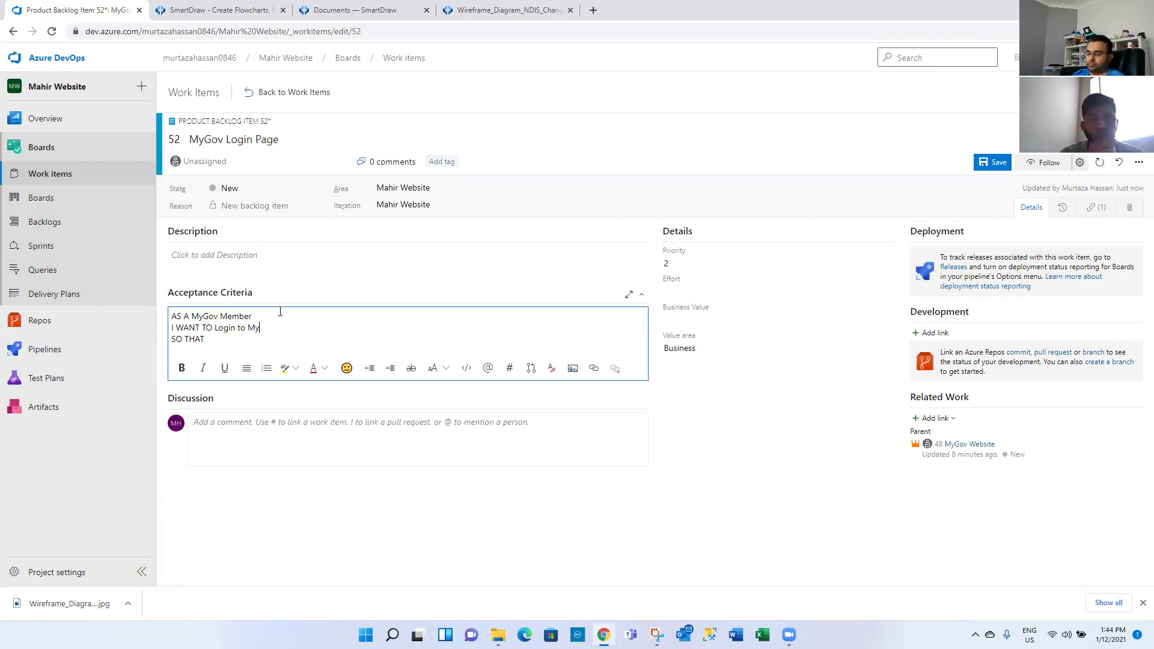
type("Gov Website SO")
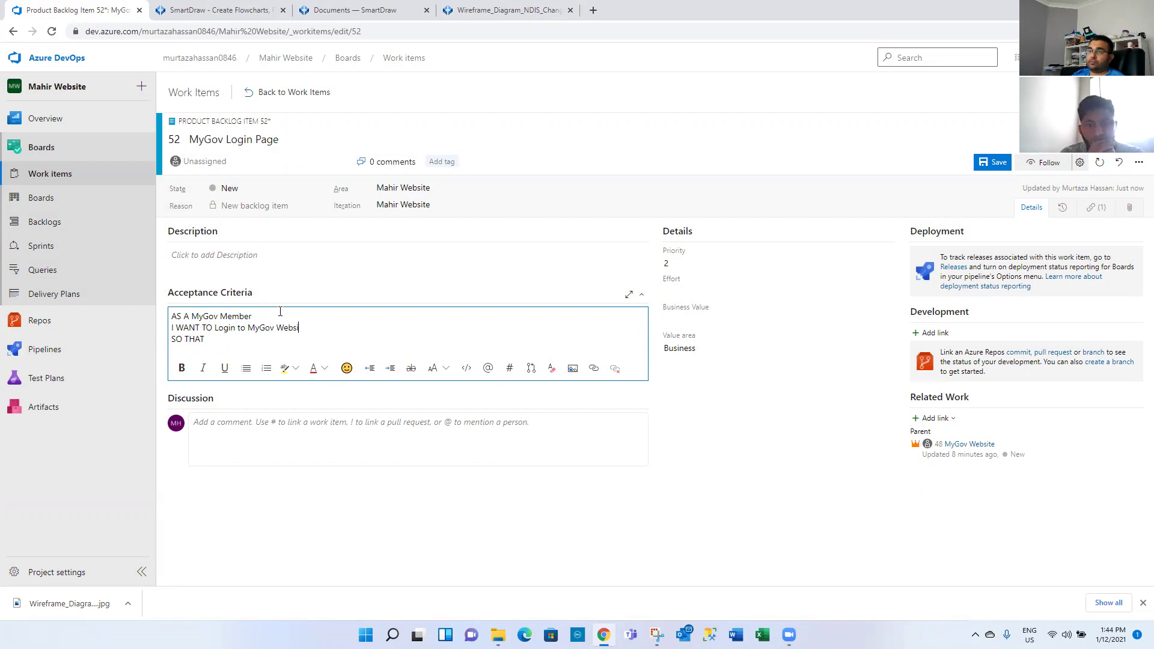
type(" THAT I")
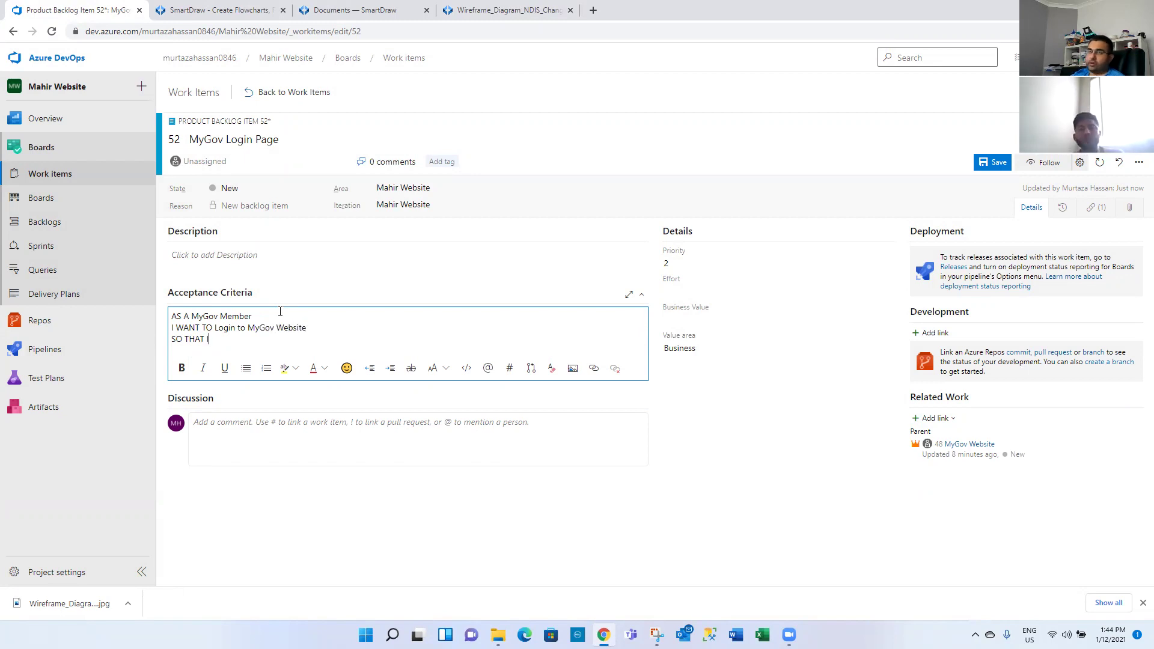
type(" can view my")
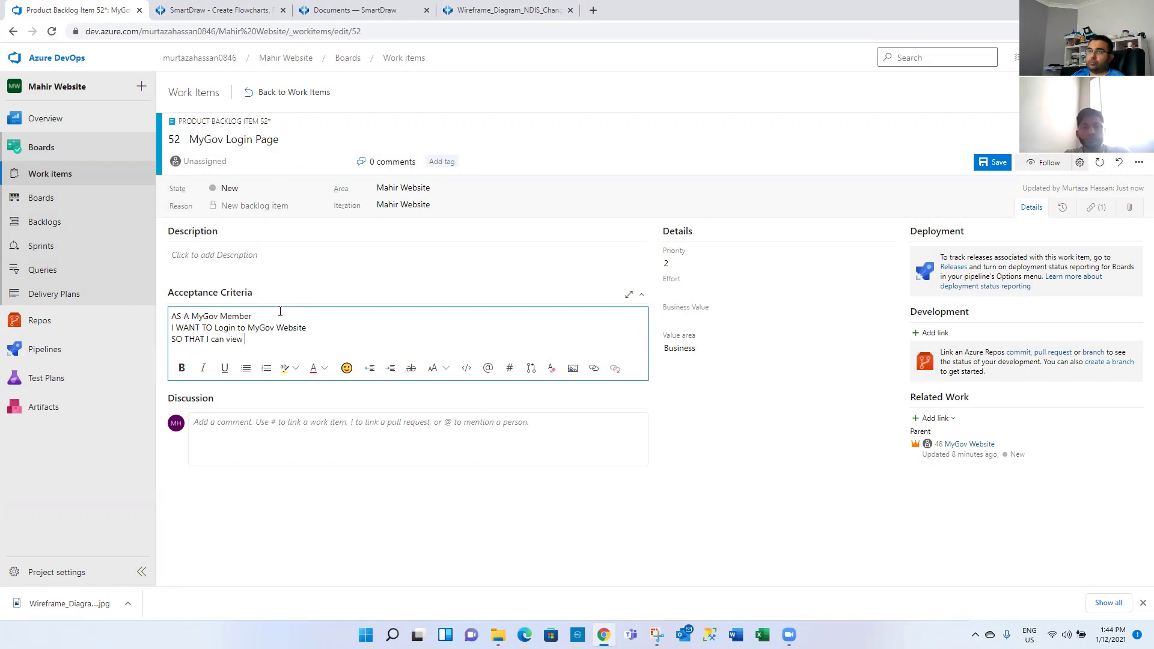
key("BackSpace")
type("My")
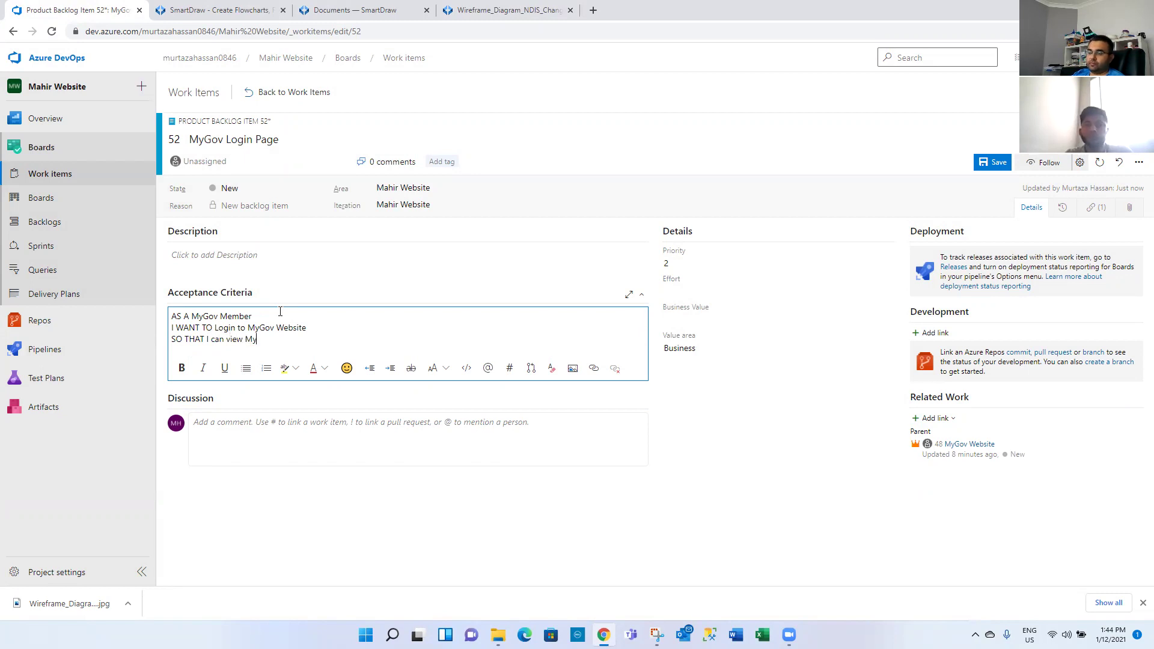
type("Gov details")
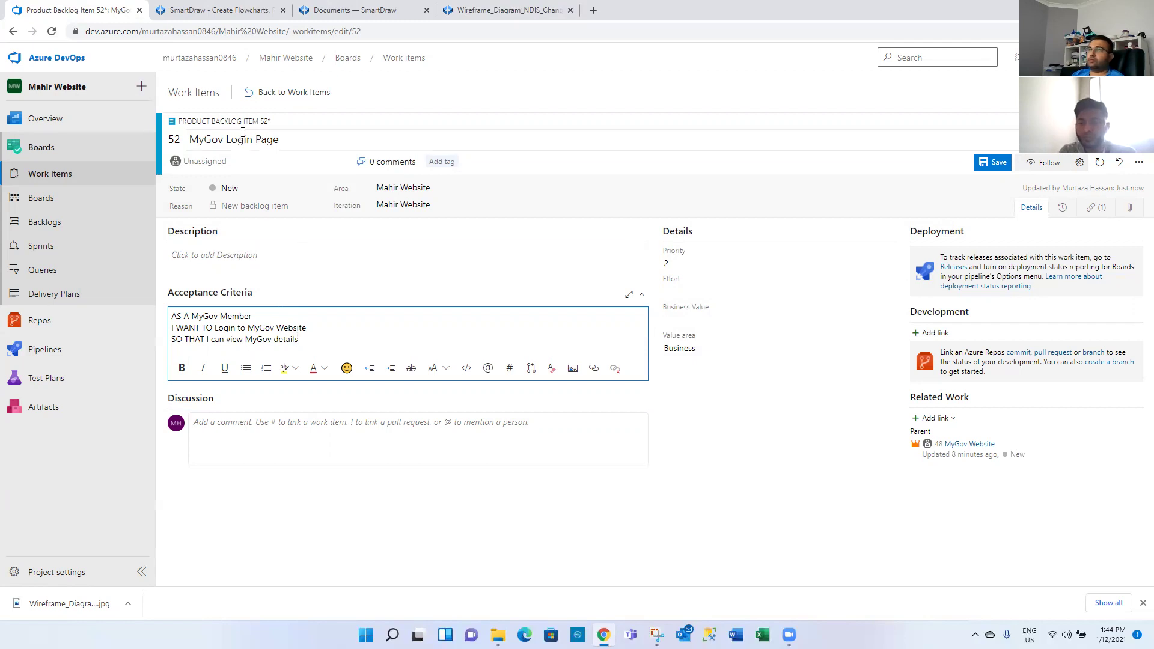
left_click(997, 163)
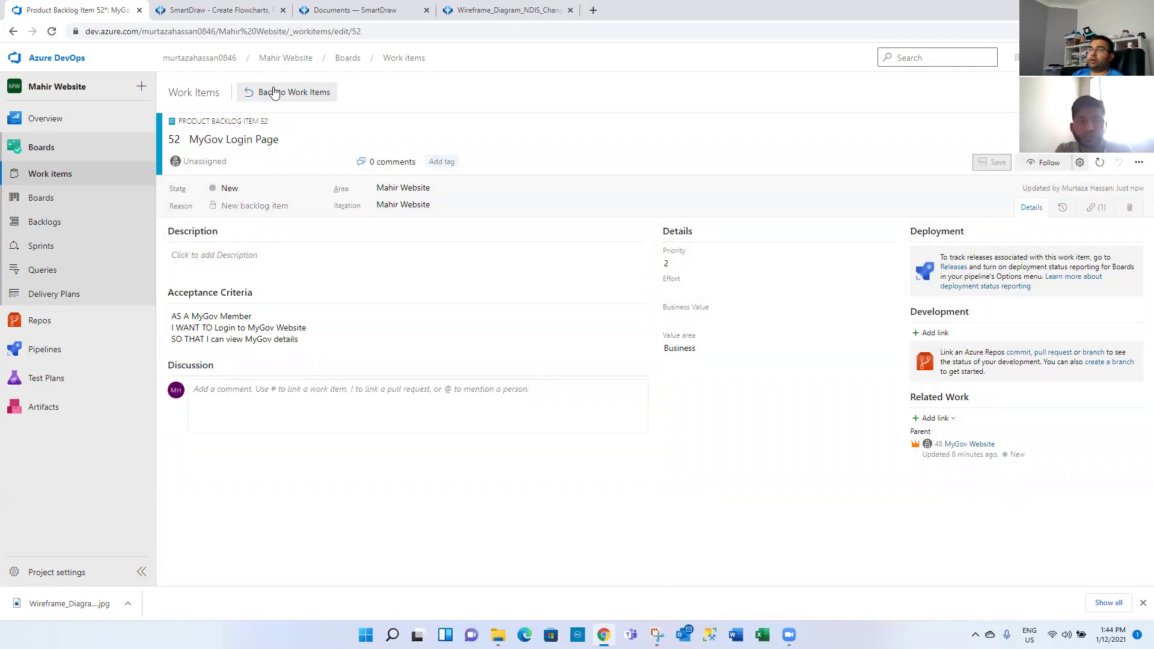
- Return to the work items list and open the MyGov Login Page item from the team backlog
left_click(273, 92)
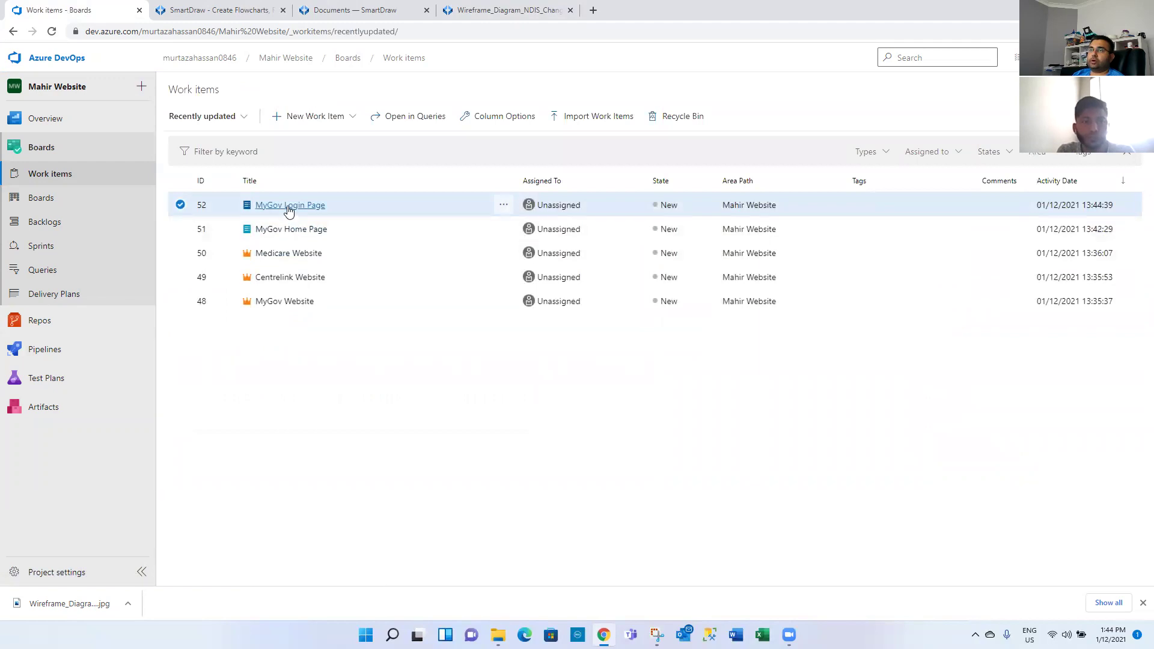
left_click(60, 222)
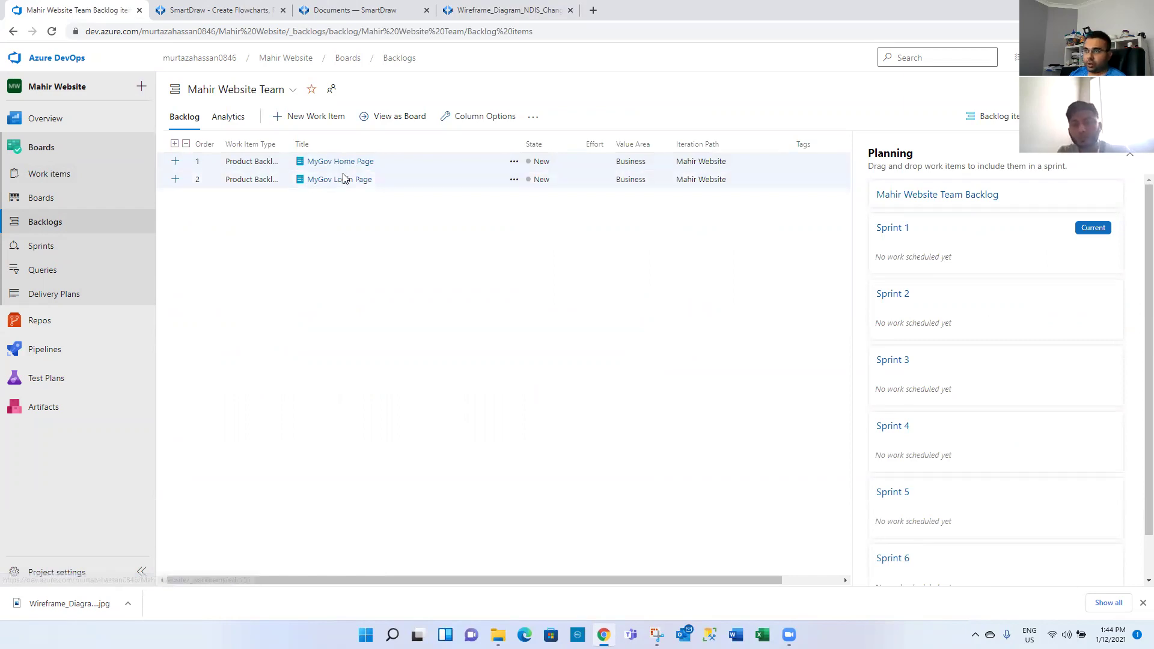
left_click(345, 179)
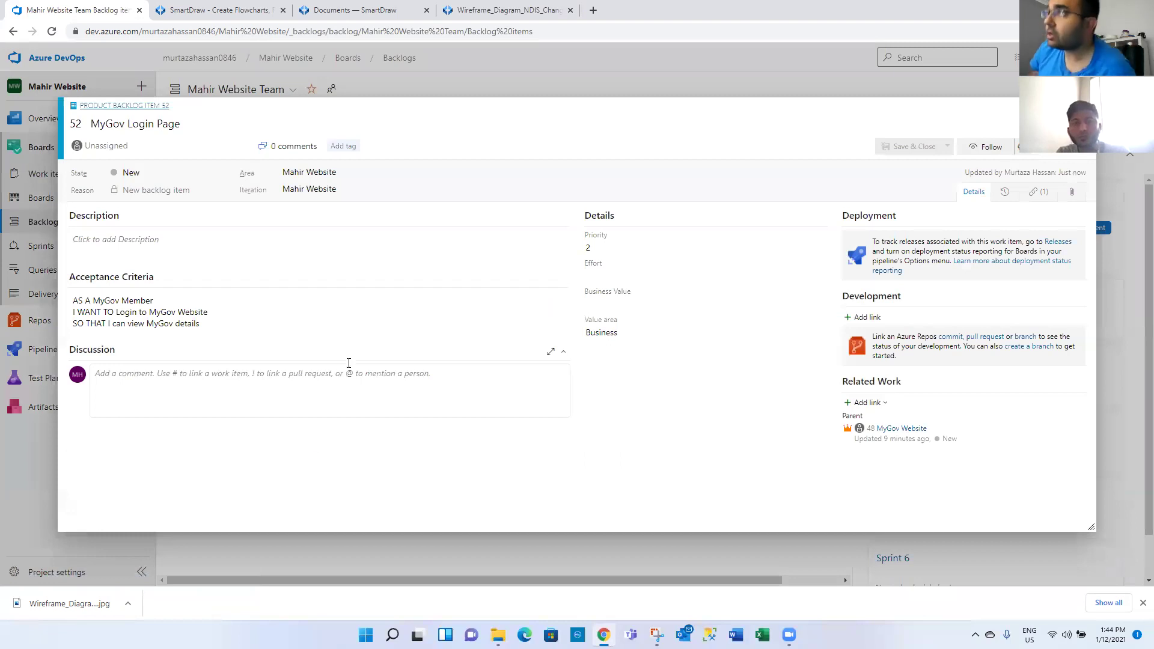
- Switch to SmartDraw to review the NDIS contact details wireframe, and return to the open Azure DevOps item
left_click(499, 10)
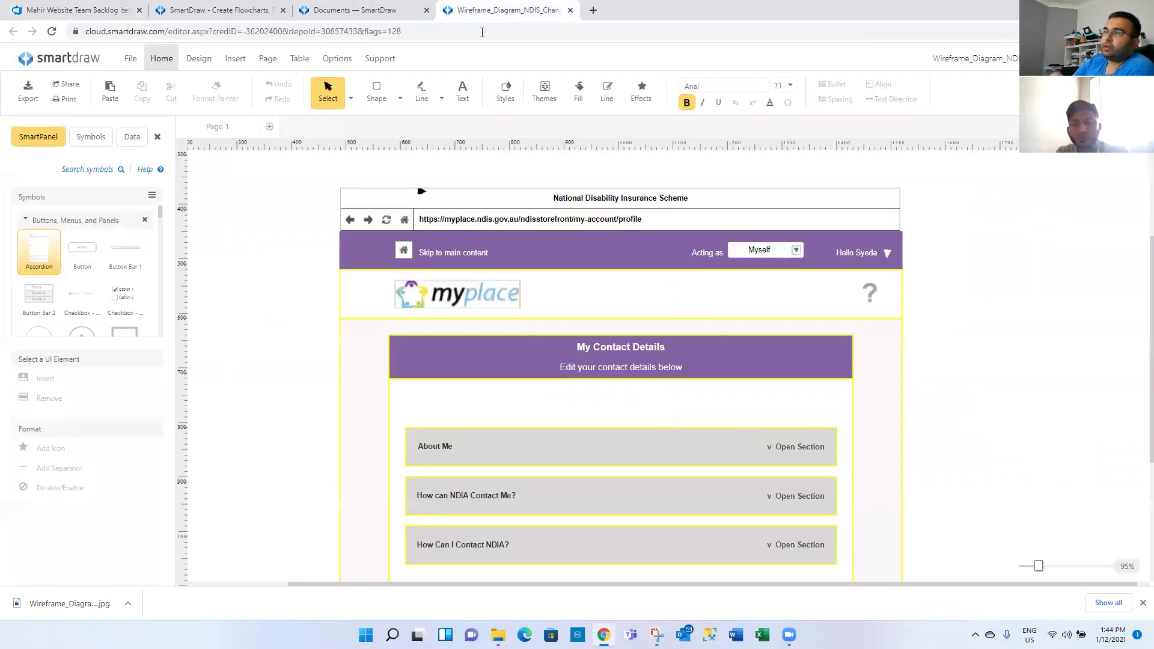
scroll(795, 372, "up", 1)
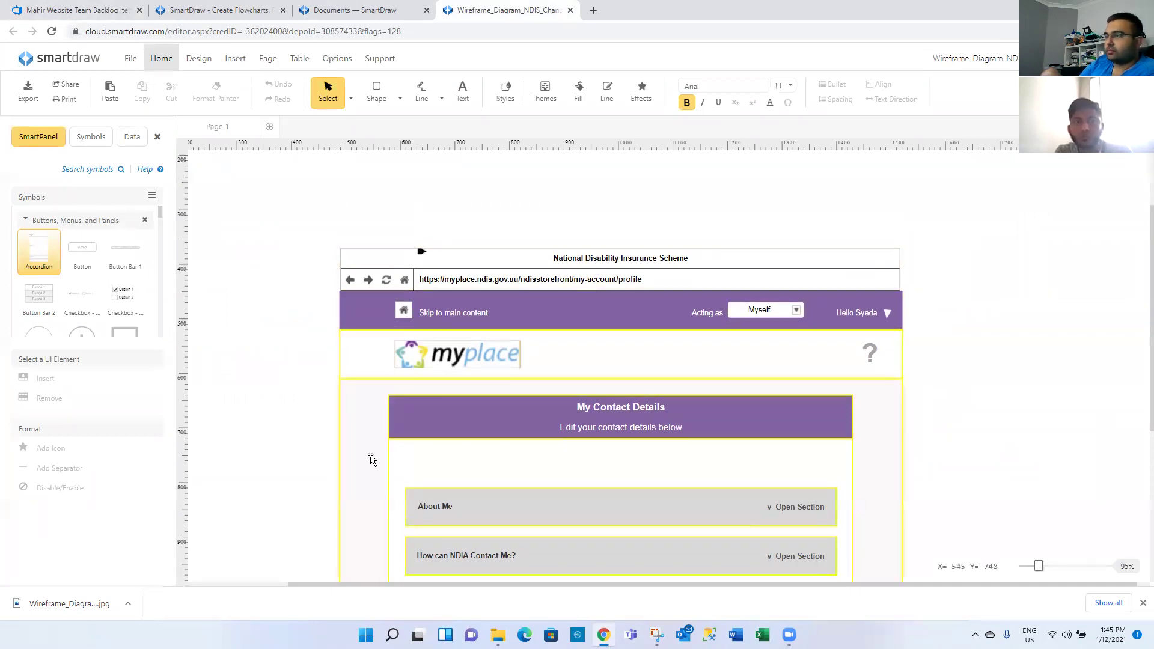
scroll(584, 445, "down", 5)
scroll(603, 434, "up", 4)
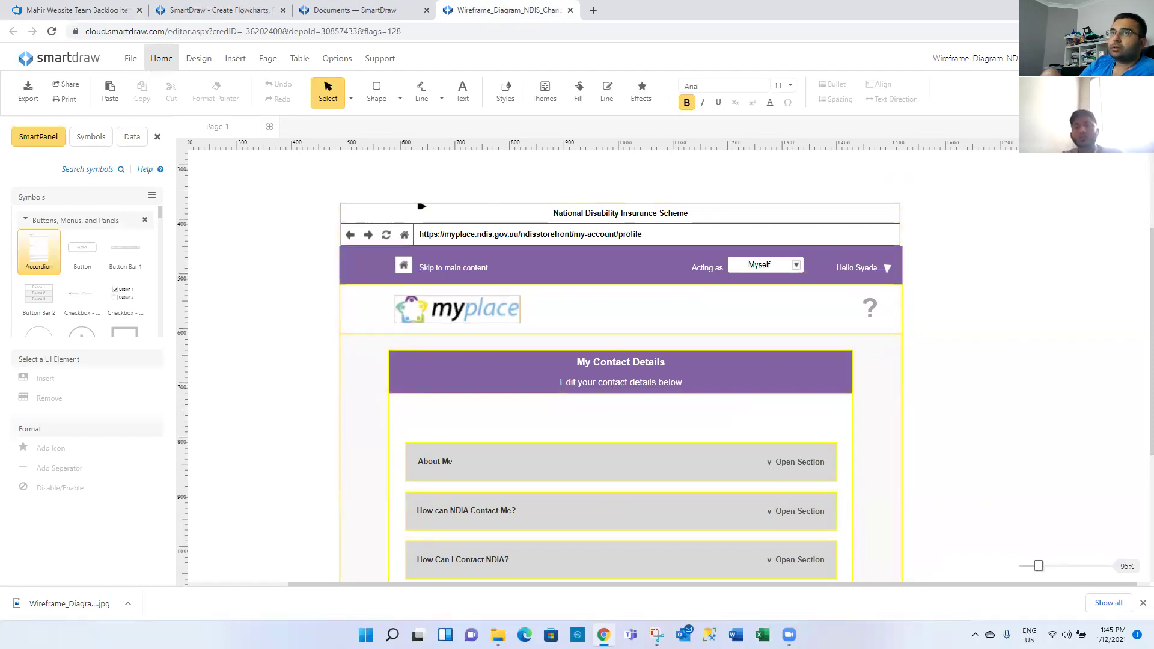
left_click(70, 10)
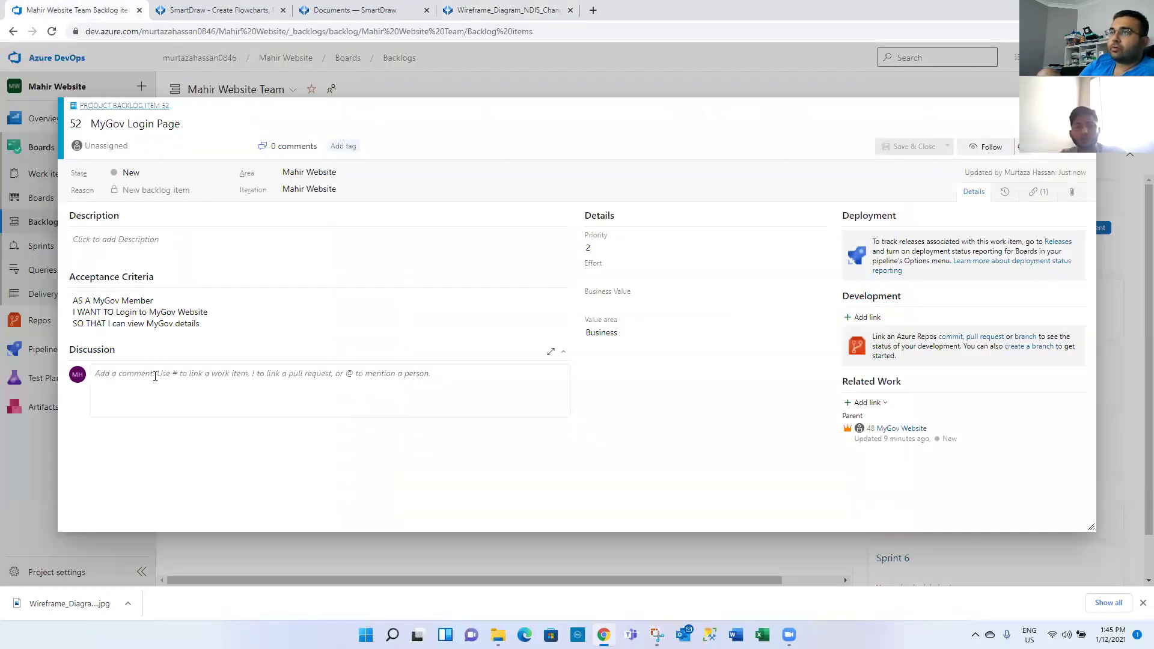
- Add a "Business Rules:" heading below the user story in the MyGov Login Page's acceptance criteria
left_click(250, 324)
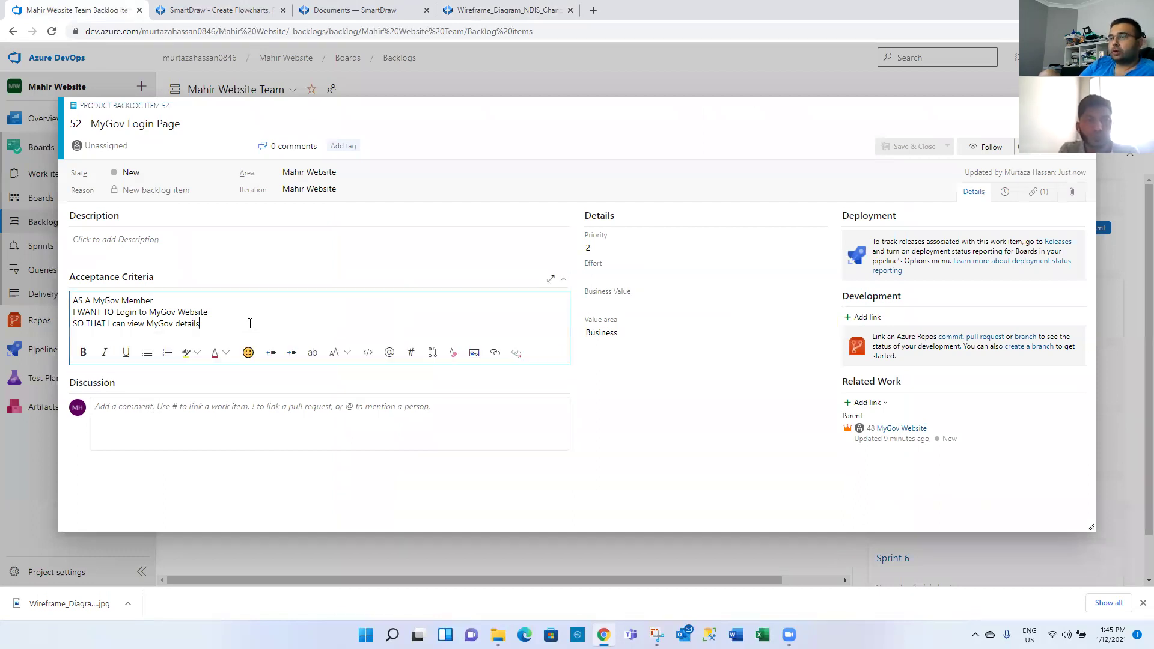
key("Return")
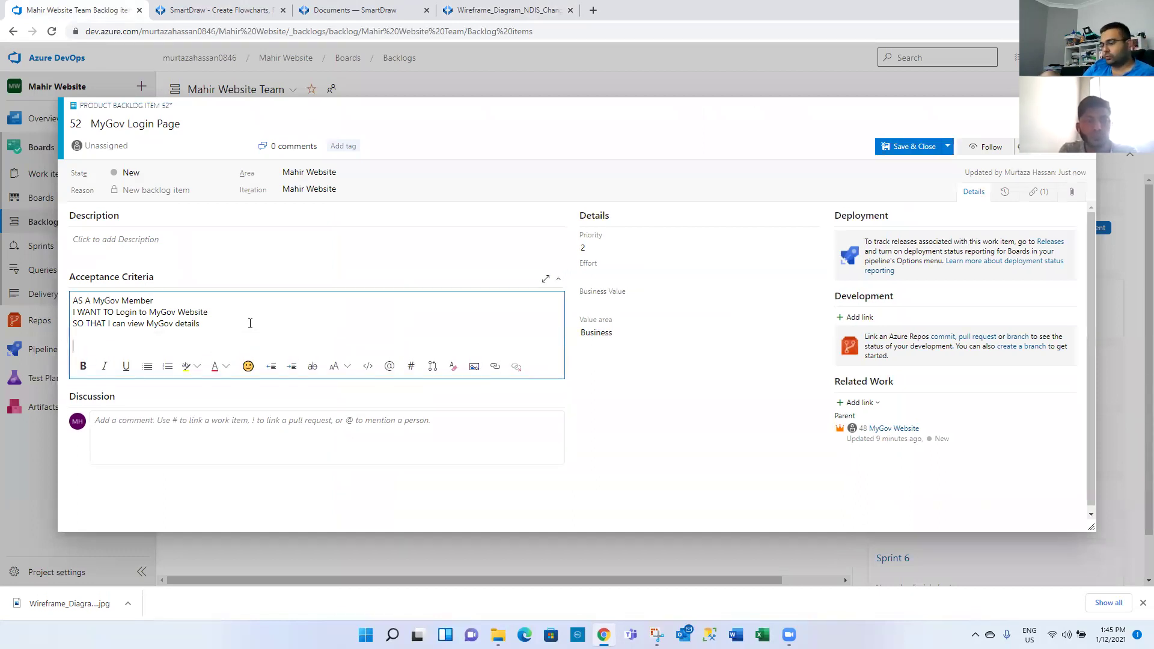
type("Busine")
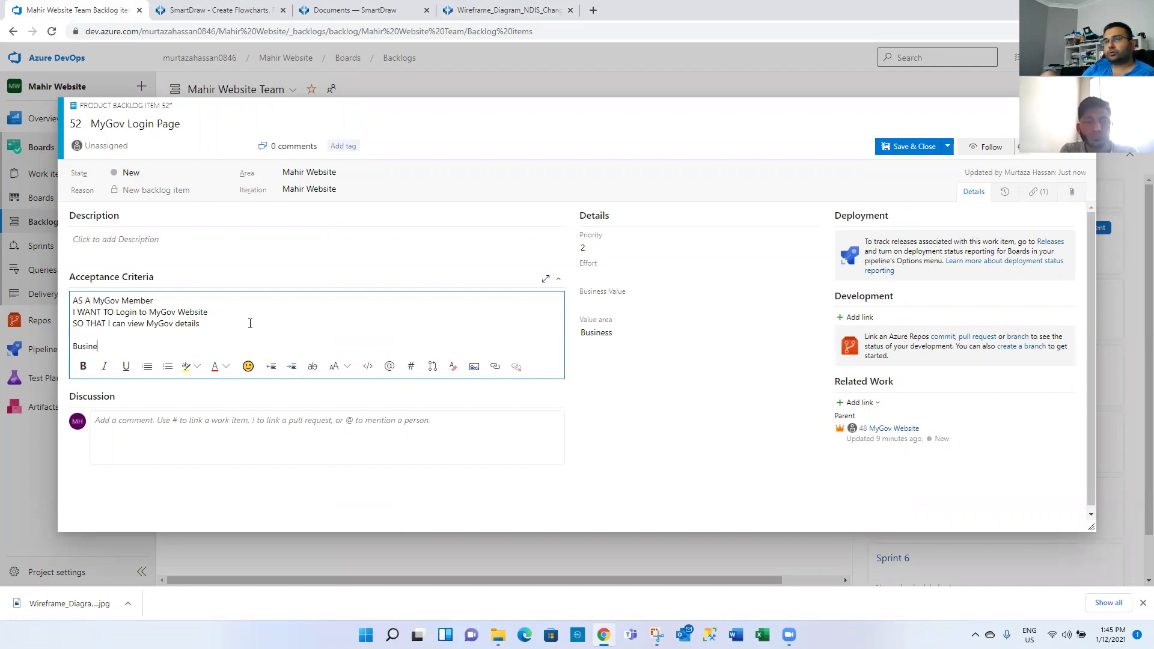
type("ss Rul")
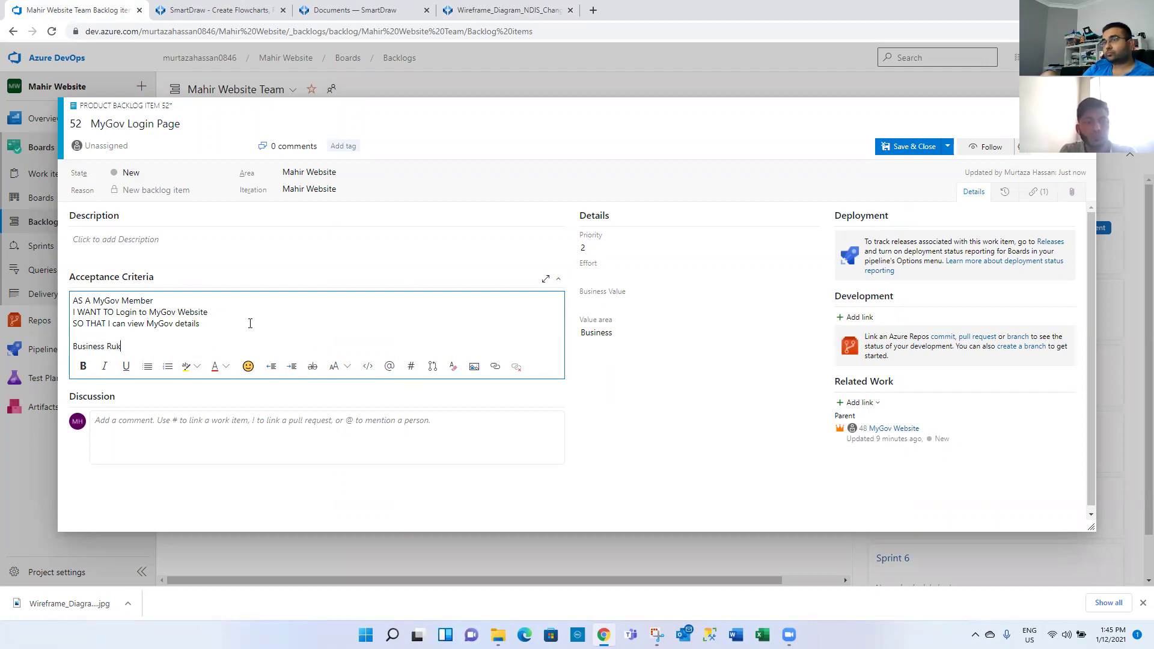
type("es")
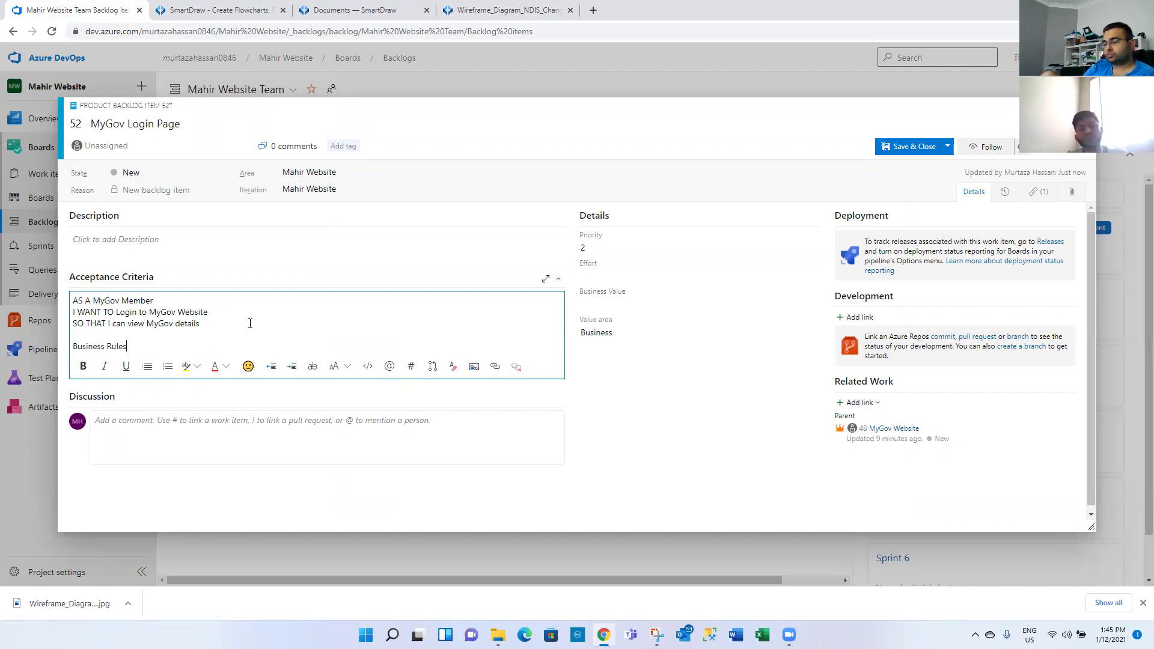
type(":")
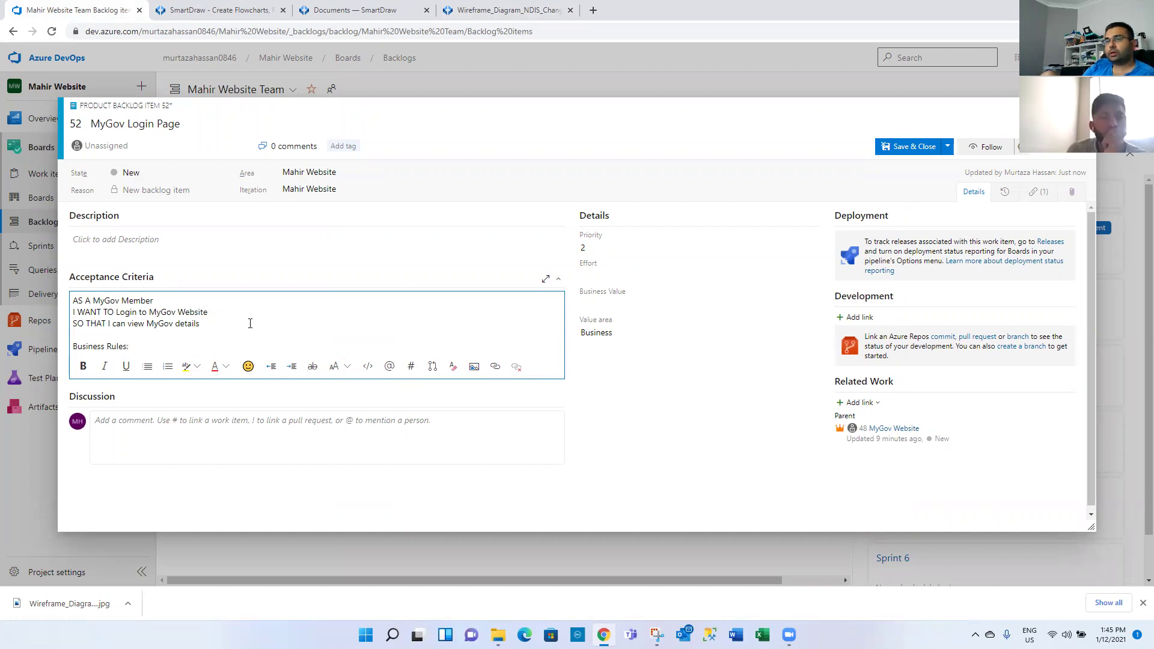
key("Return")
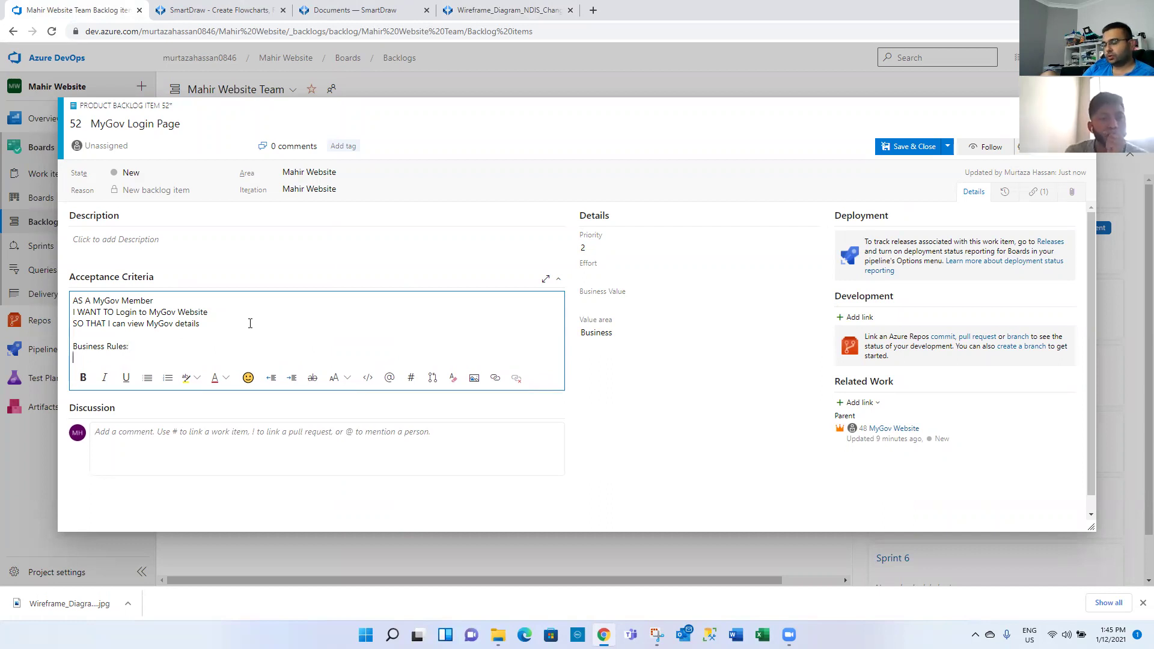
- Add the business rule "Password must be atleast 8 characters with atleast 1 number character." under the Business Rules heading
type("Passor")
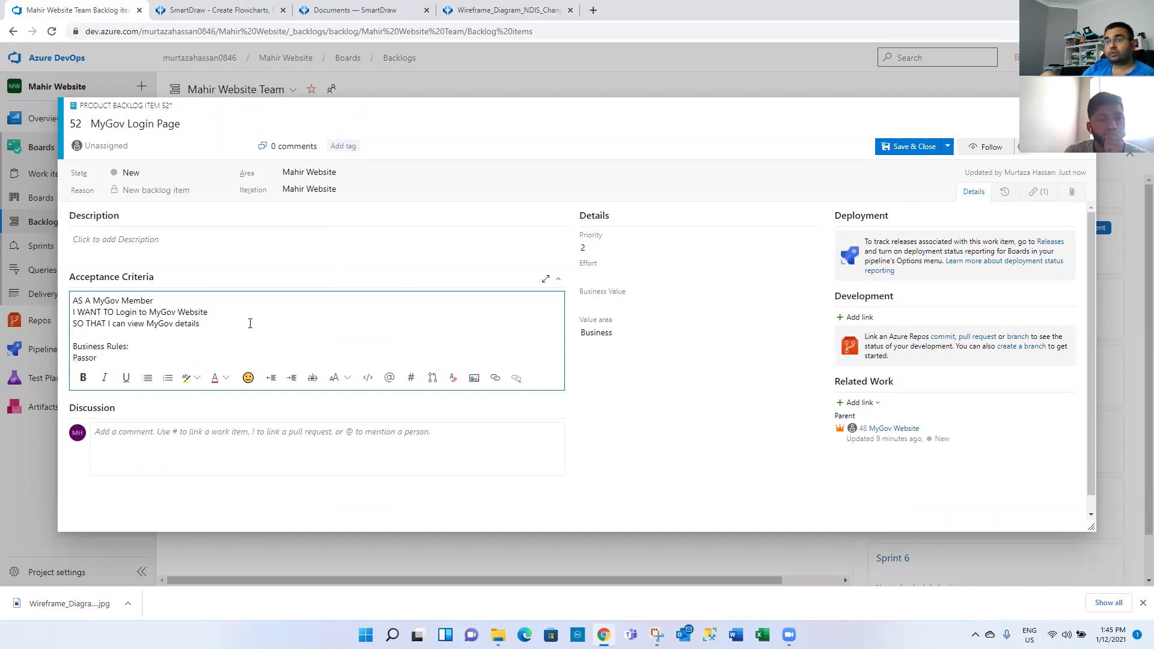
key("BackSpace")
key("BackSpace")
type("word ju")
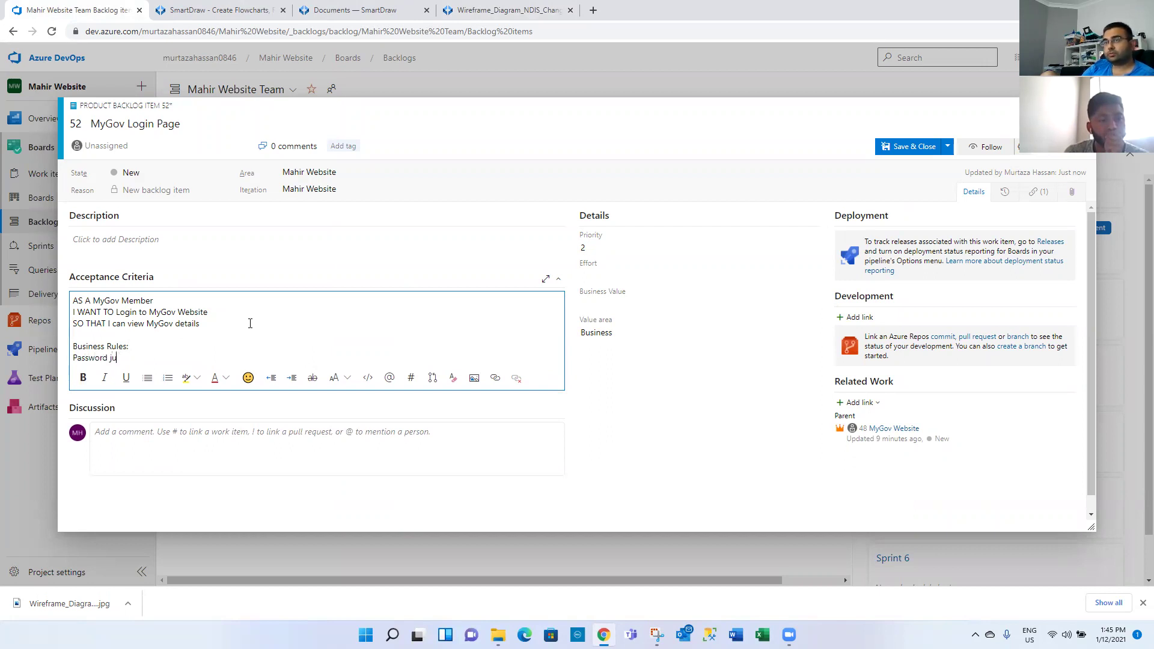
key("BackSpace")
key("BackSpace")
type("must be atlea")
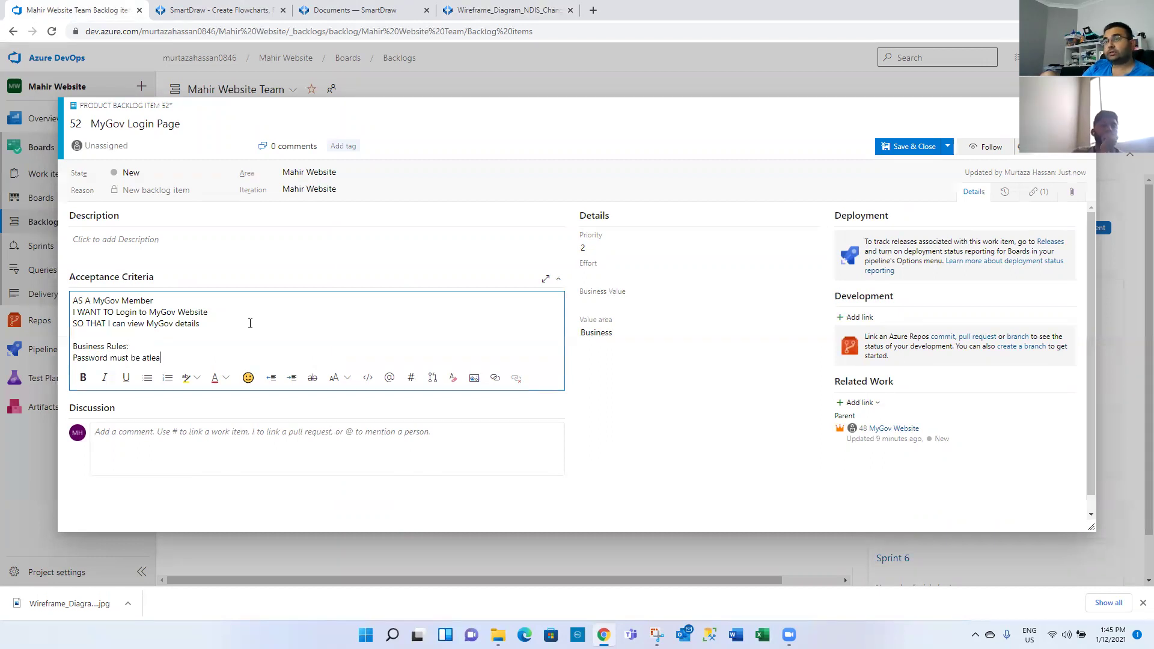
type("st 8 ch")
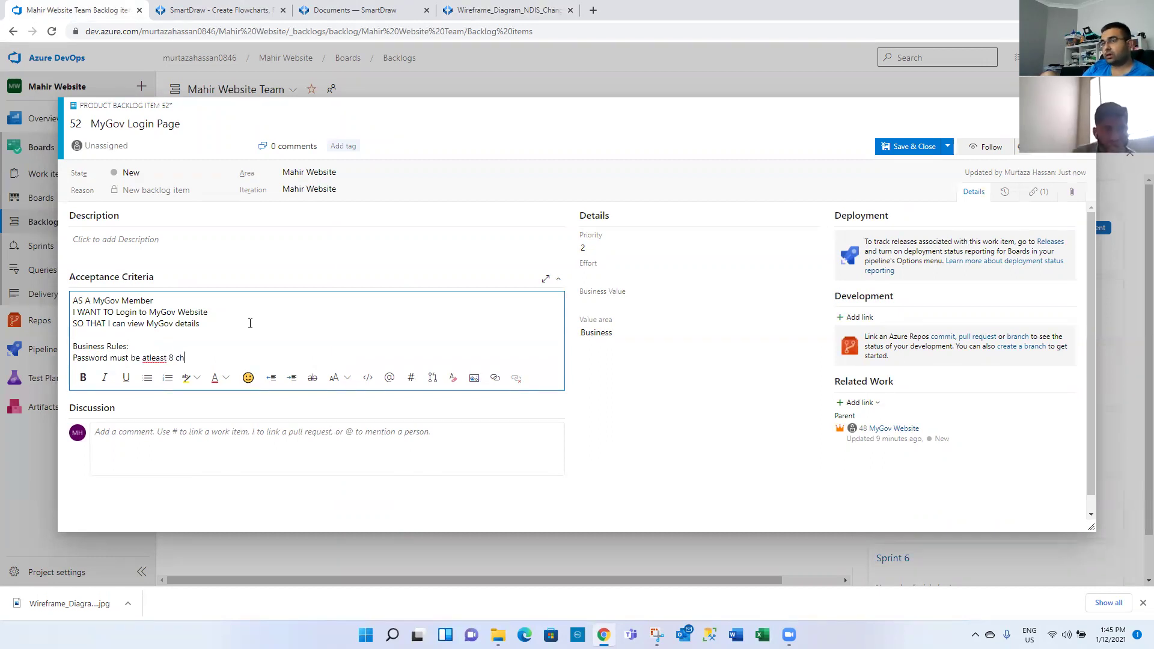
type("aracters with a")
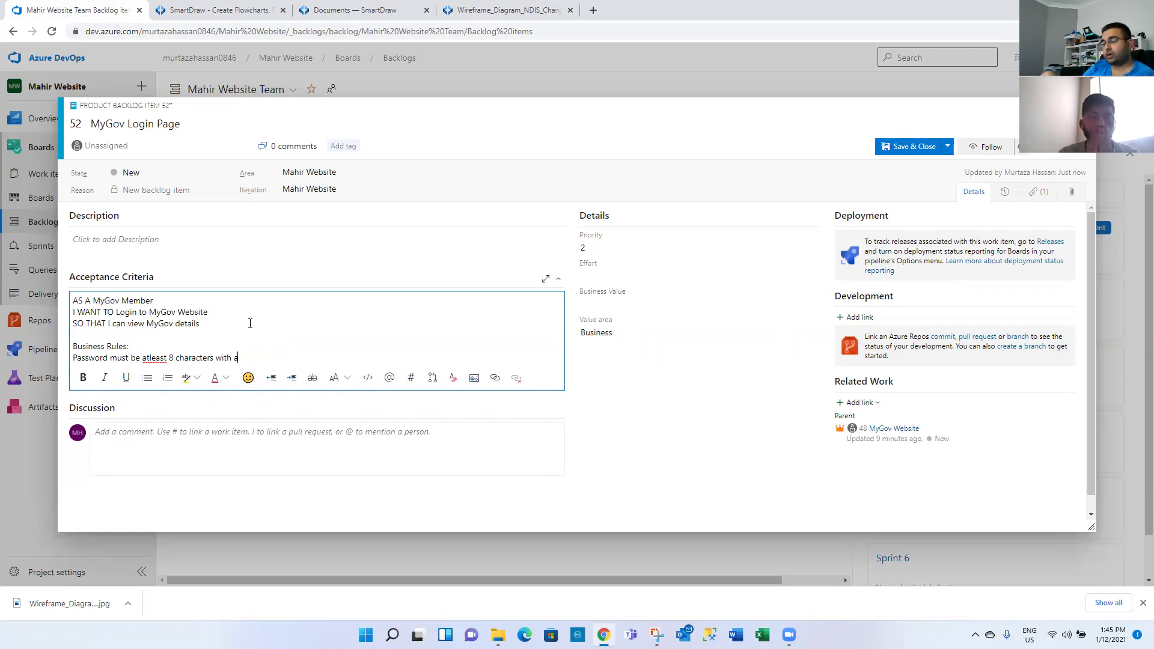
type("tleast 1")
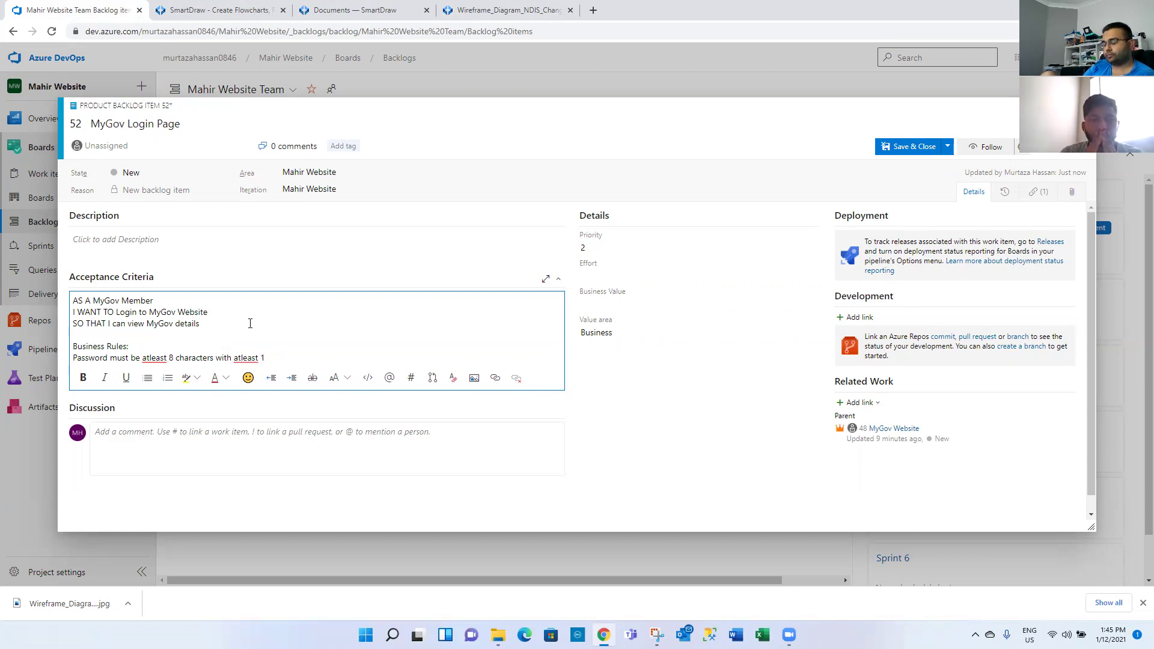
type("nu")
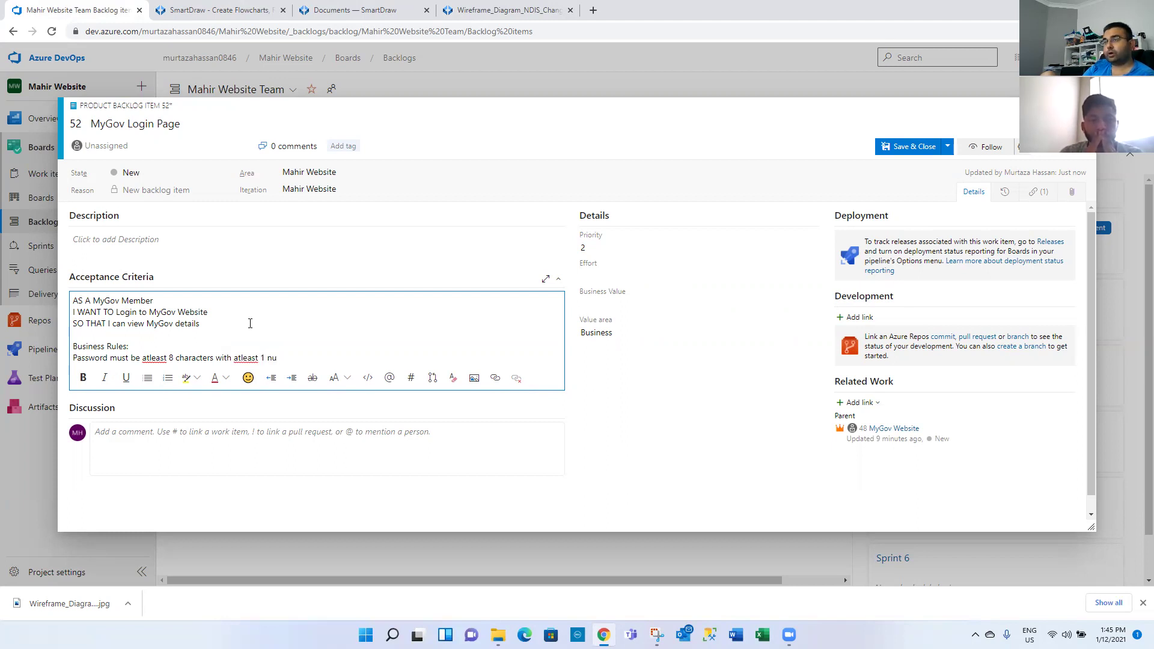
key("BackSpace")
key("BackSpace")
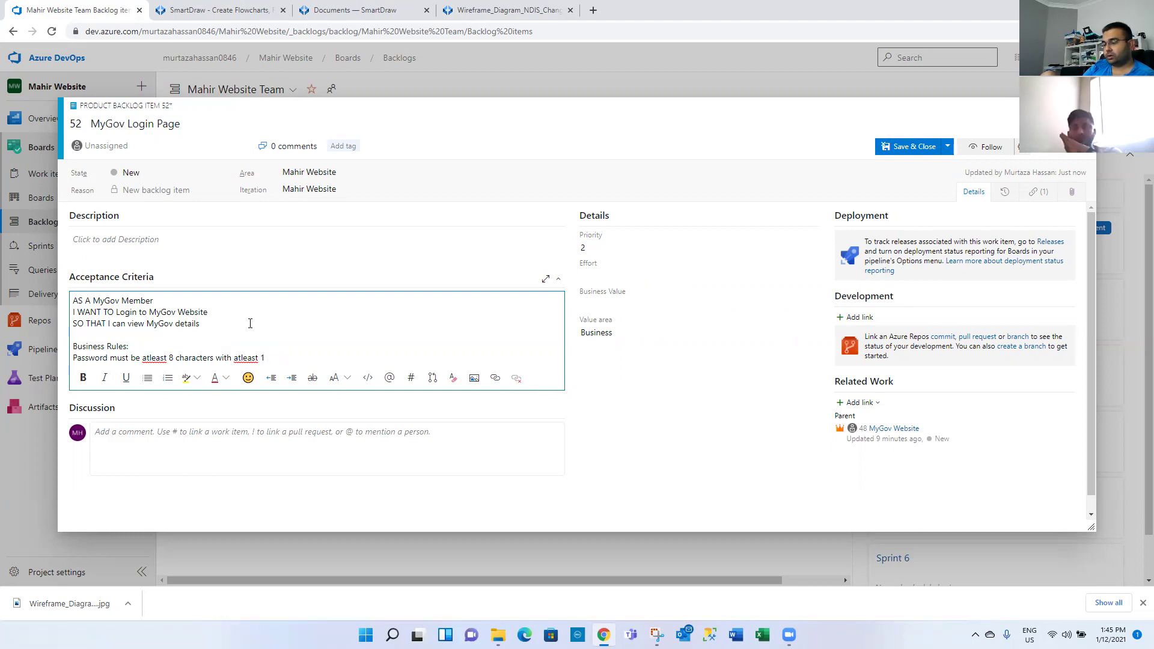
type("number ")
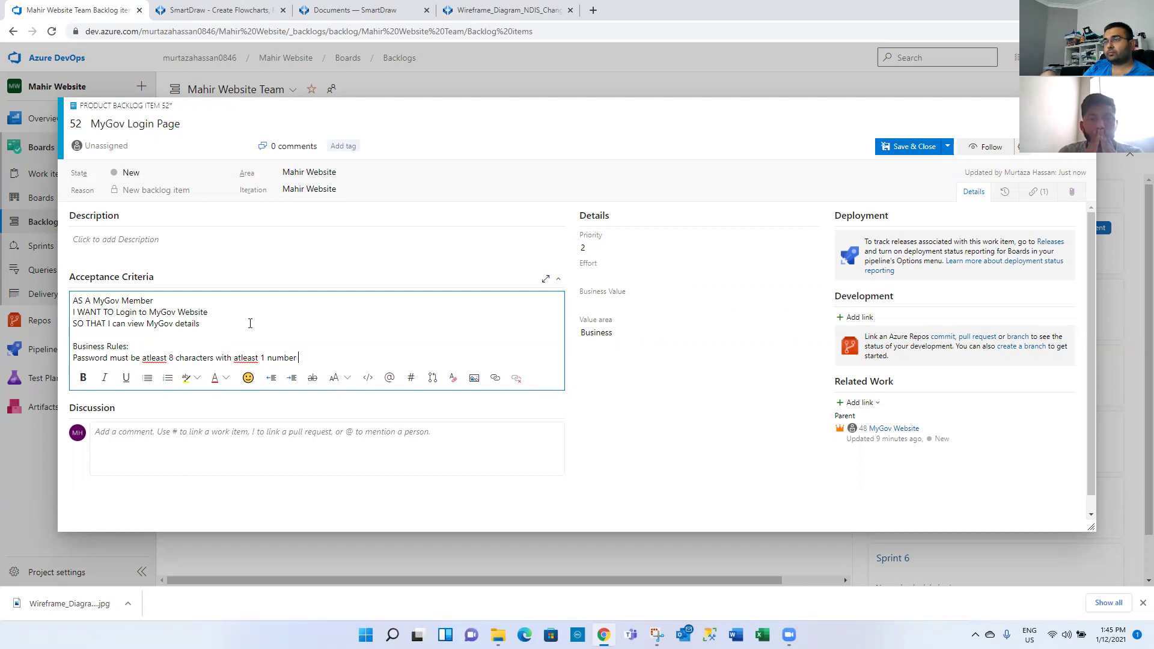
type("charac")
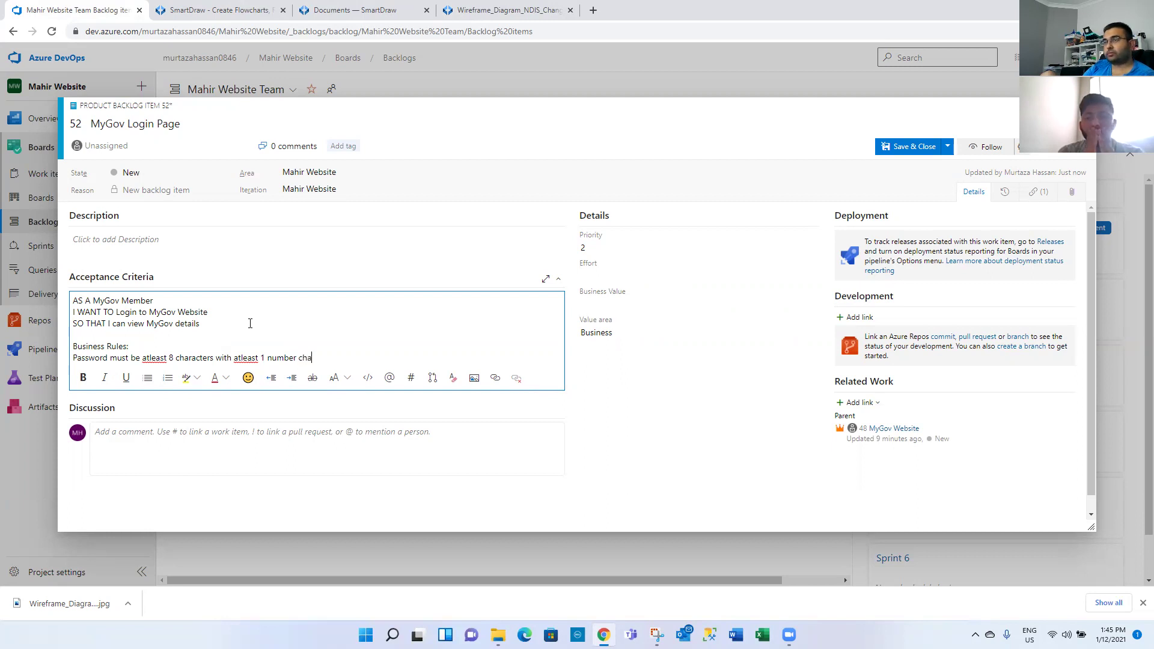
type("ter.")
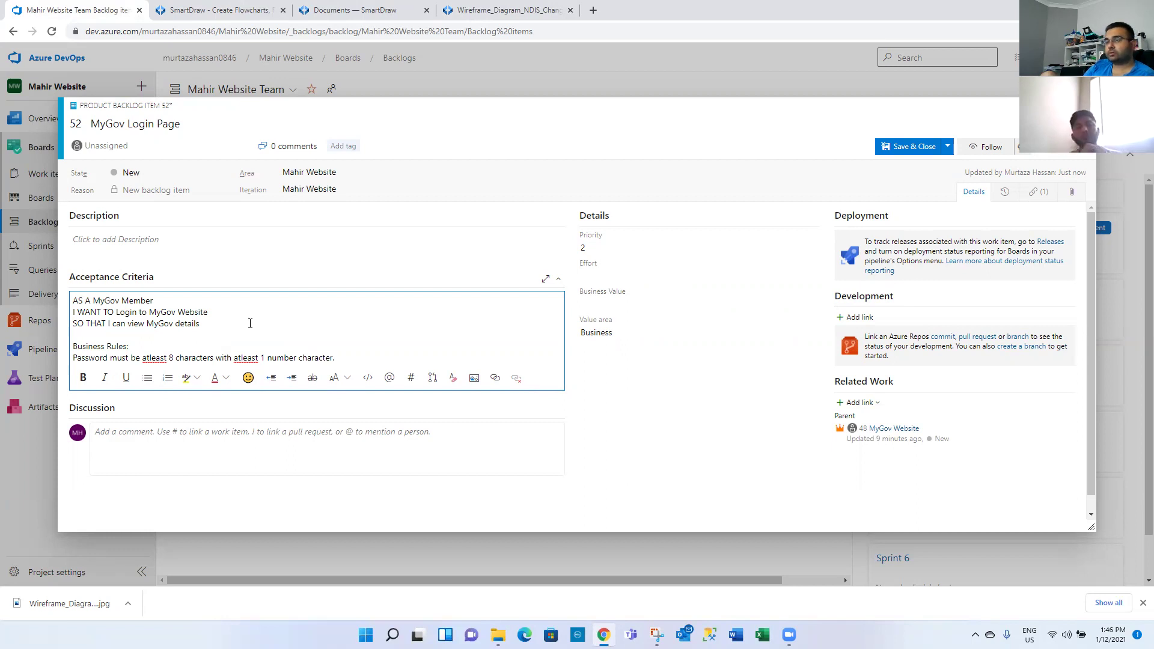
- Correct both misspelled "atleast" words in the password rule to "at least" using the spelling suggestions
right_click(253, 358)
left_click(265, 369)
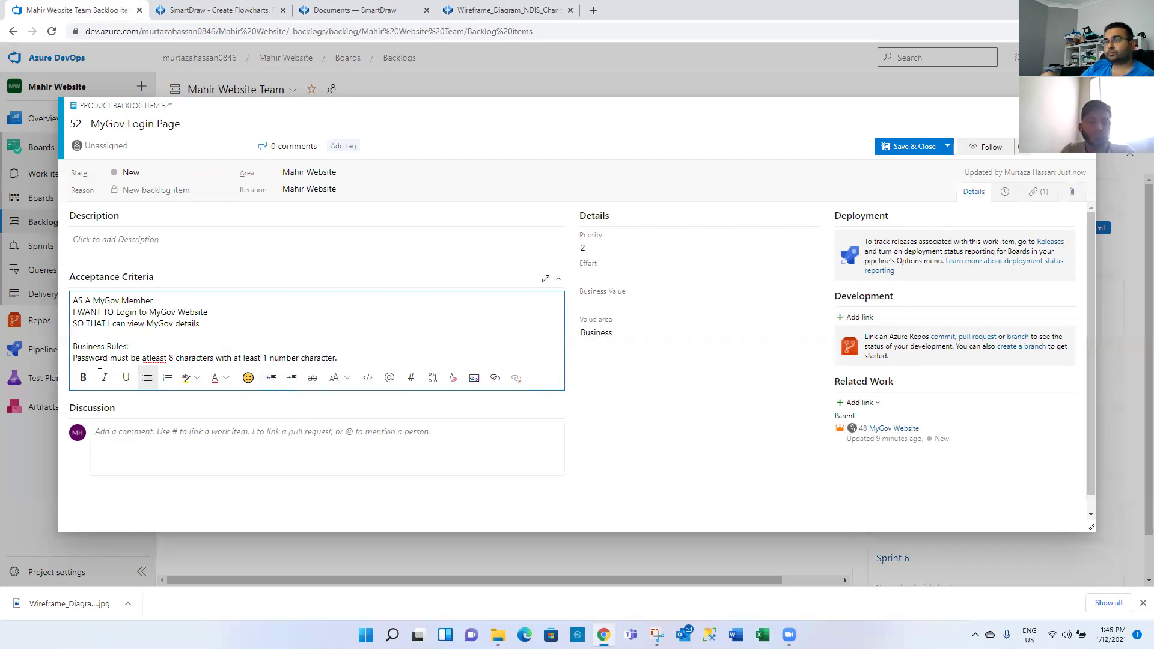
right_click(150, 359)
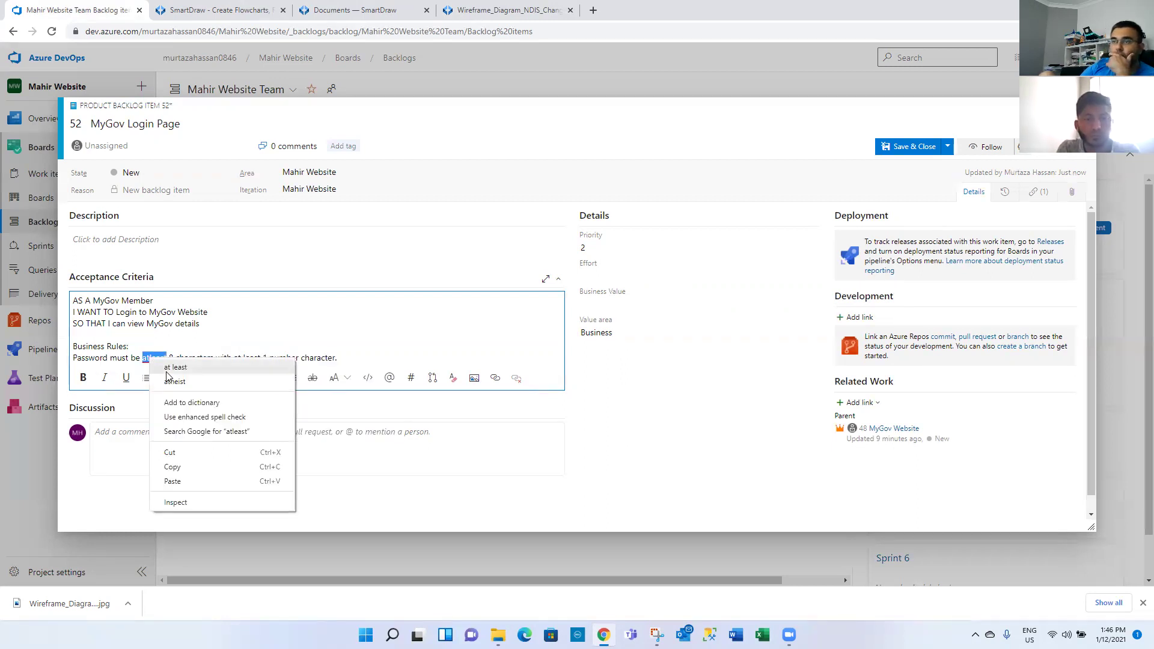
left_click(174, 368)
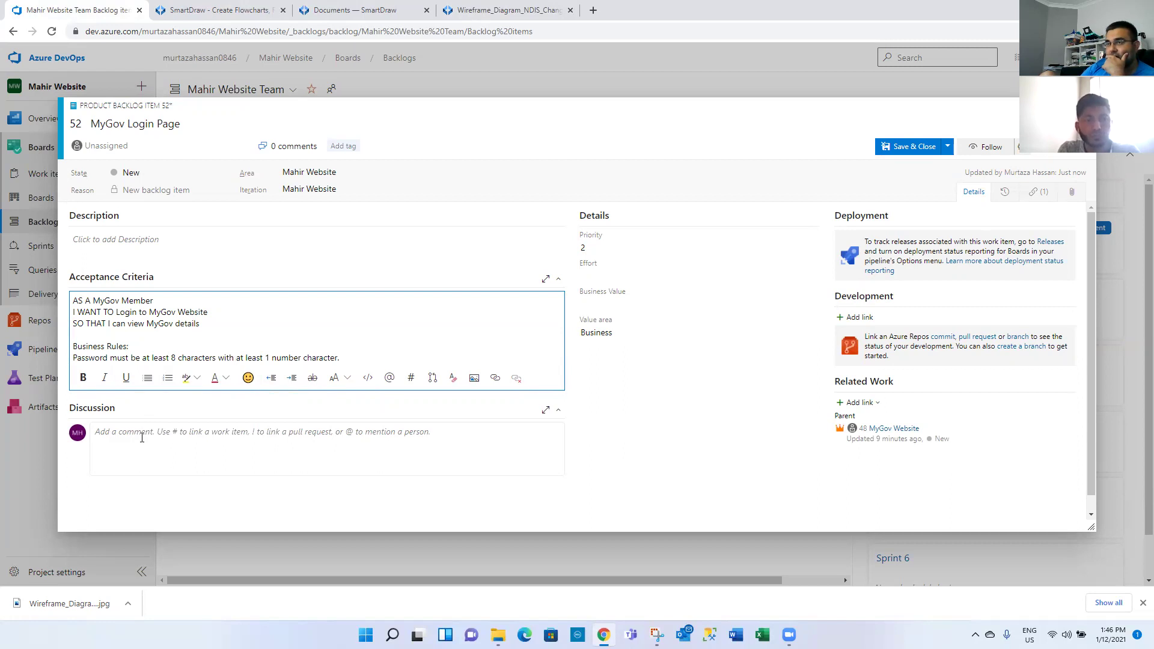
- Check the MyGov Login Page item's attachments, then save and close the item
left_click(1071, 192)
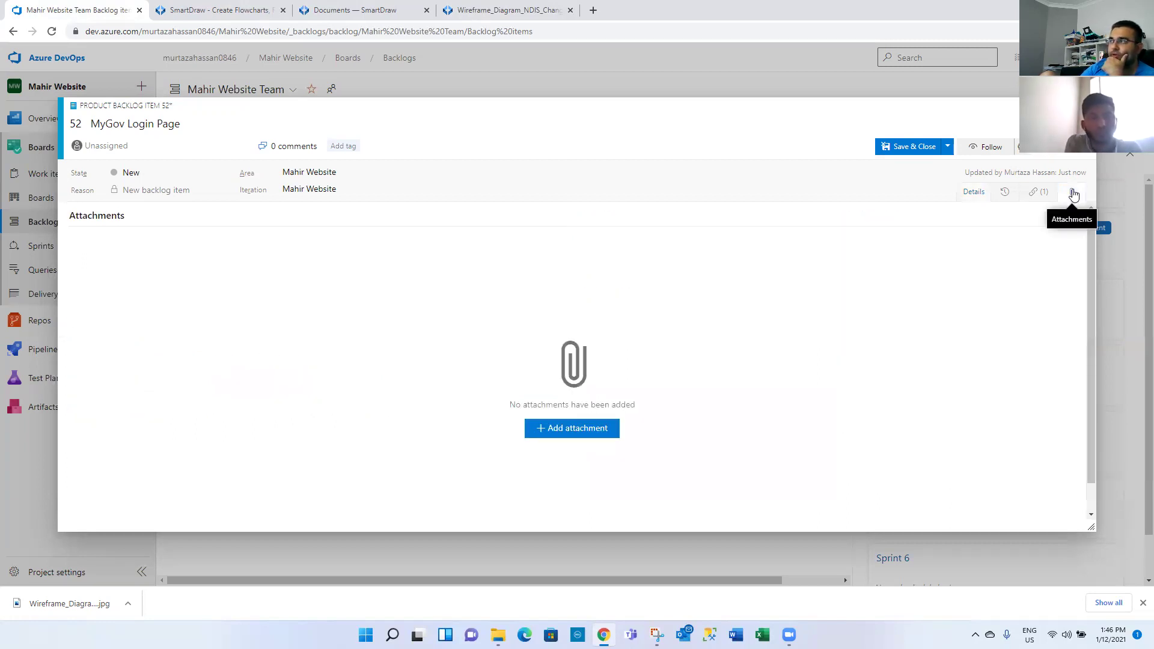
left_click(967, 197)
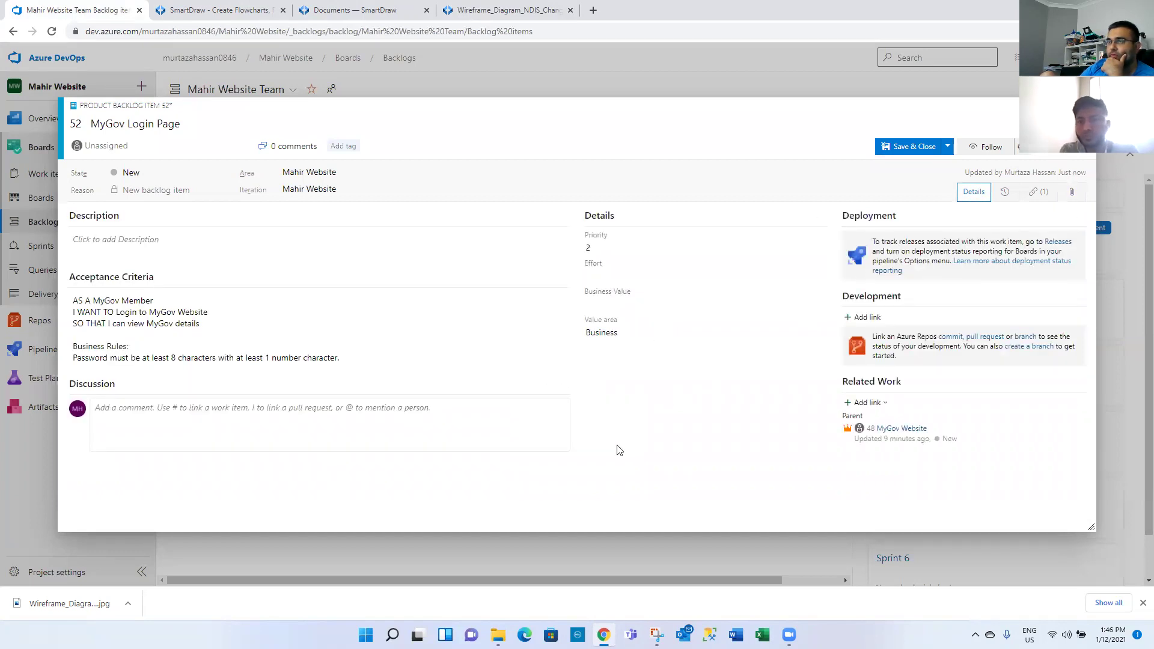
left_click(914, 147)
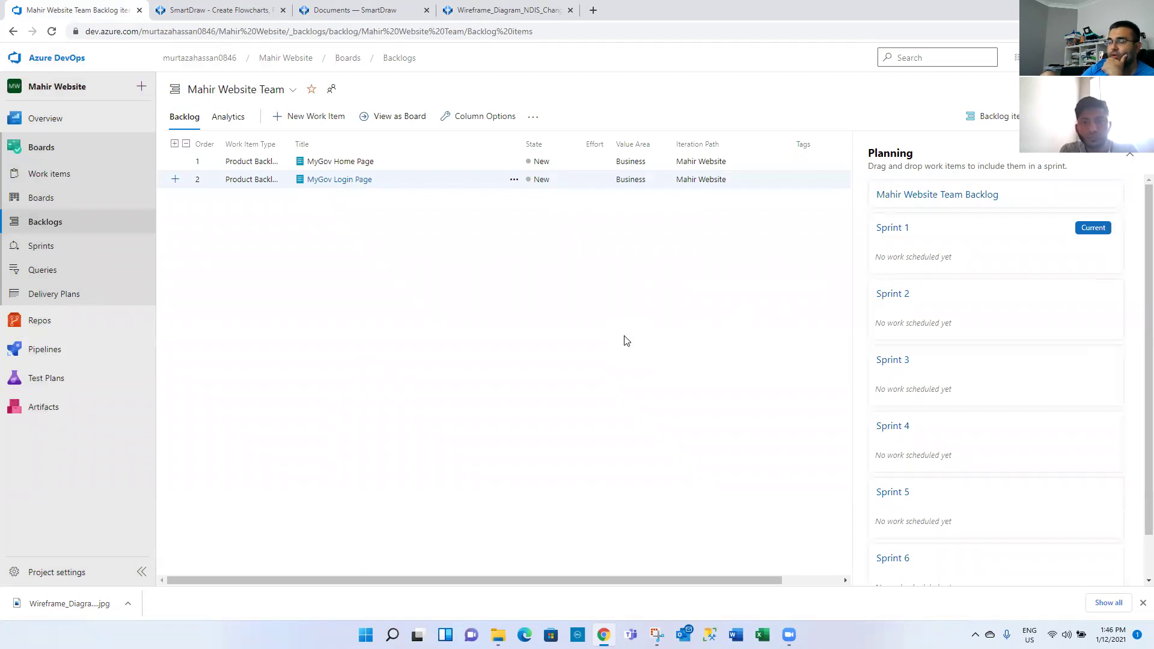
- Create a new product backlog item from the work items list and title it "MyGov Security Roles"
left_click(315, 118)
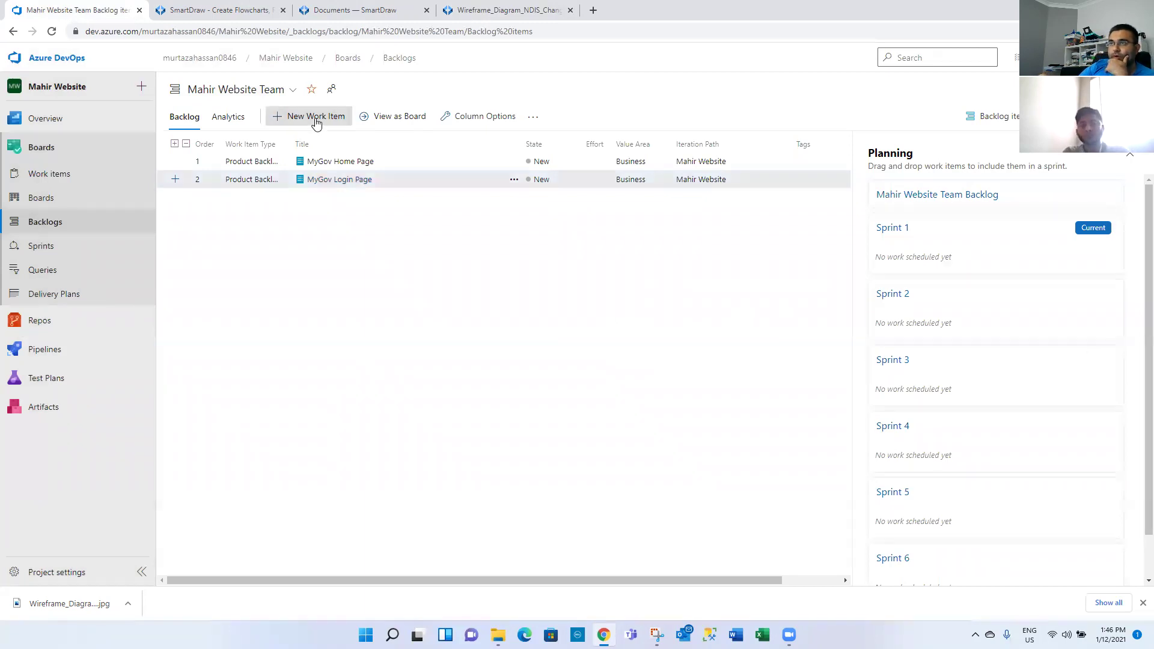
left_click(54, 173)
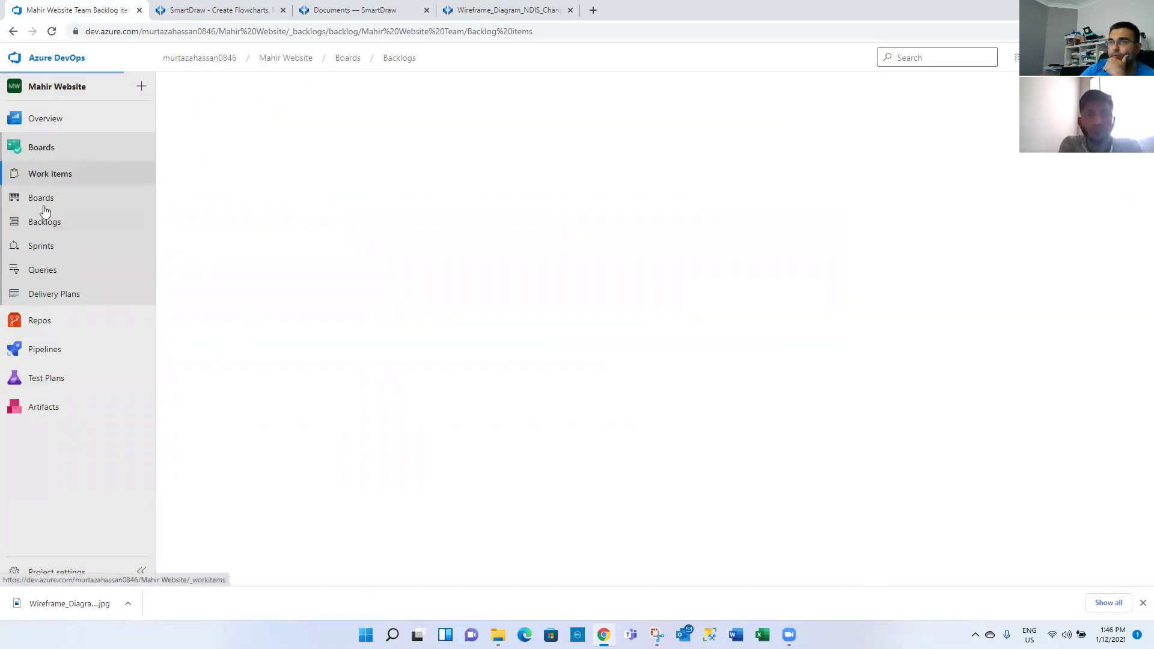
left_click(338, 120)
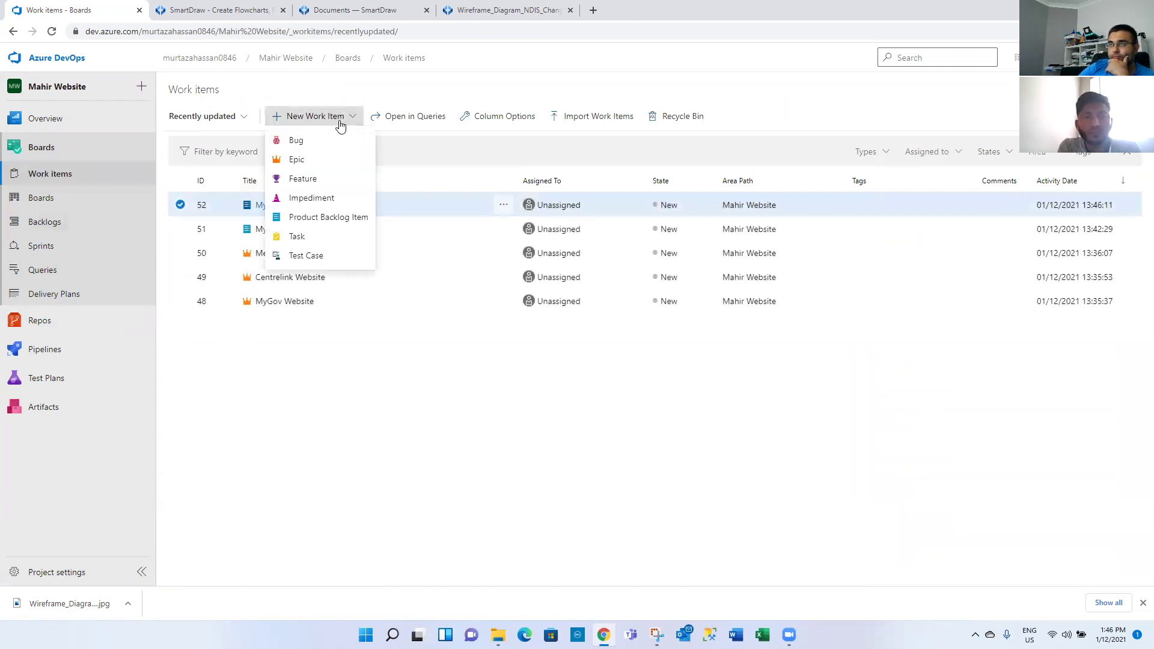
left_click(324, 215)
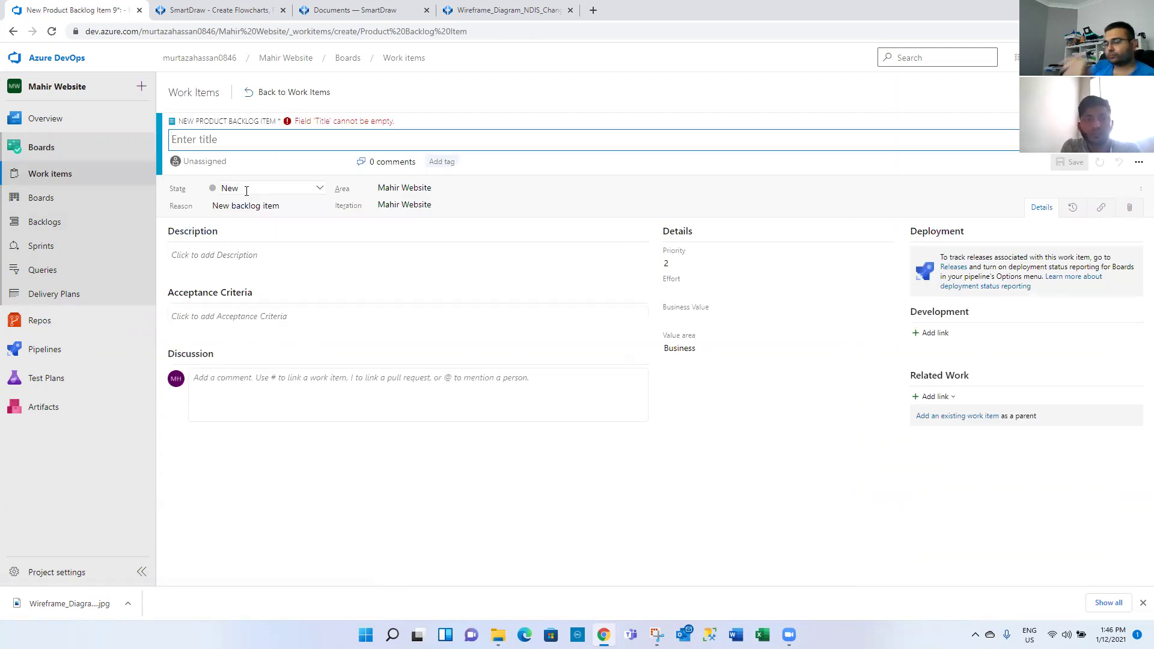
type("MyGo")
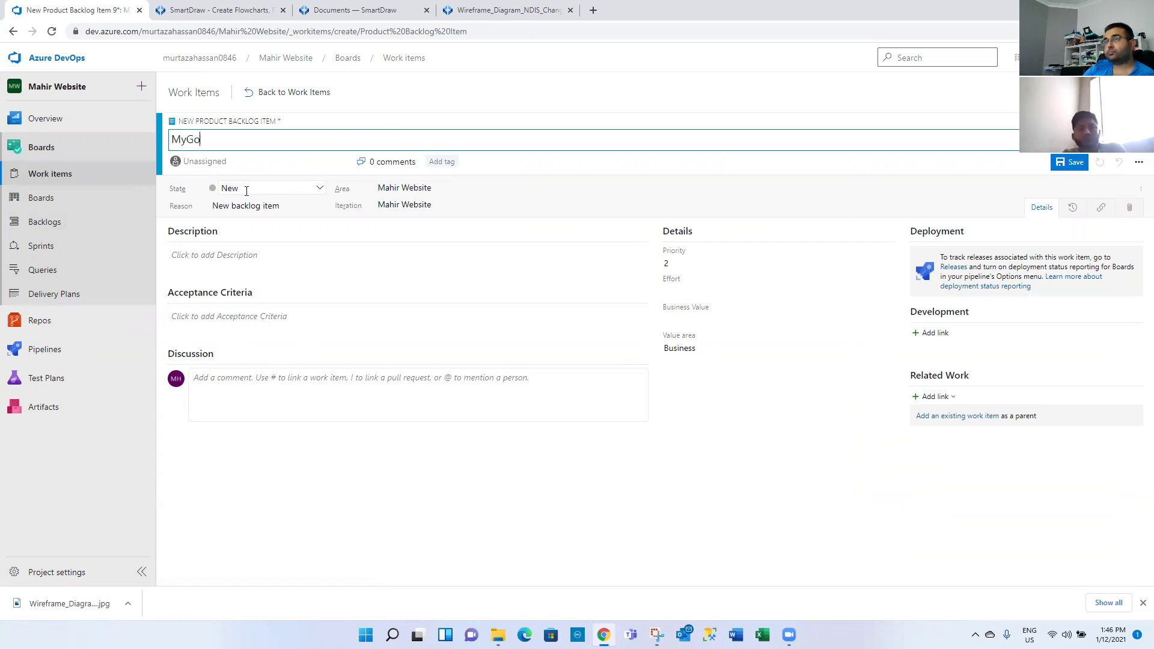
type("v Secur")
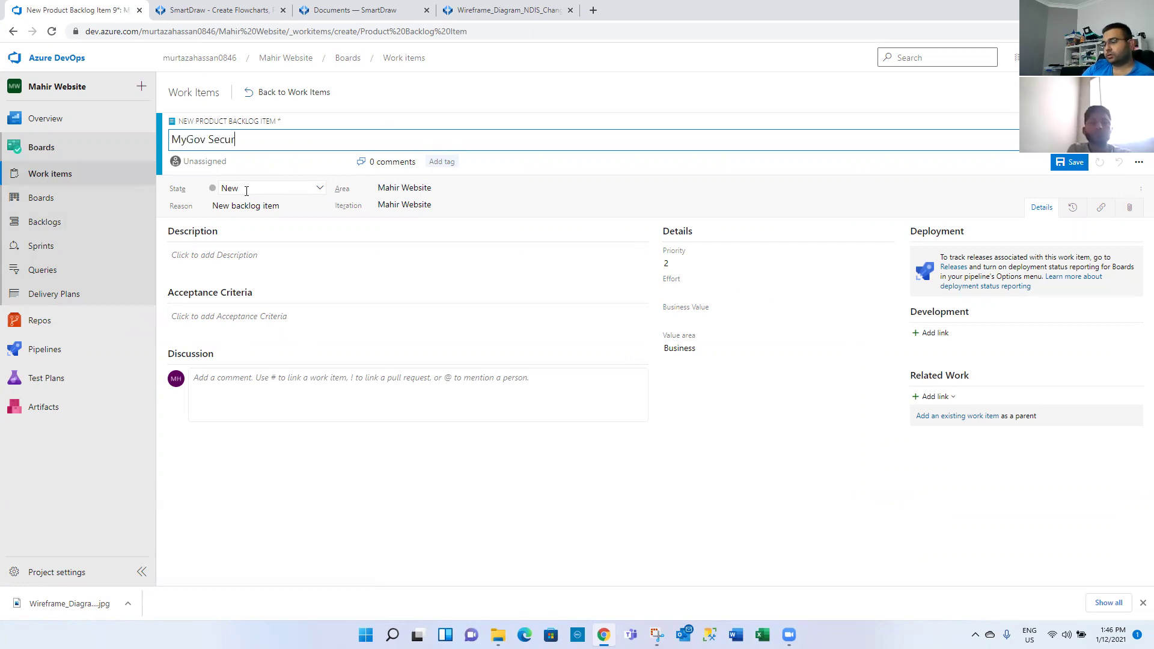
type("ity Roles")
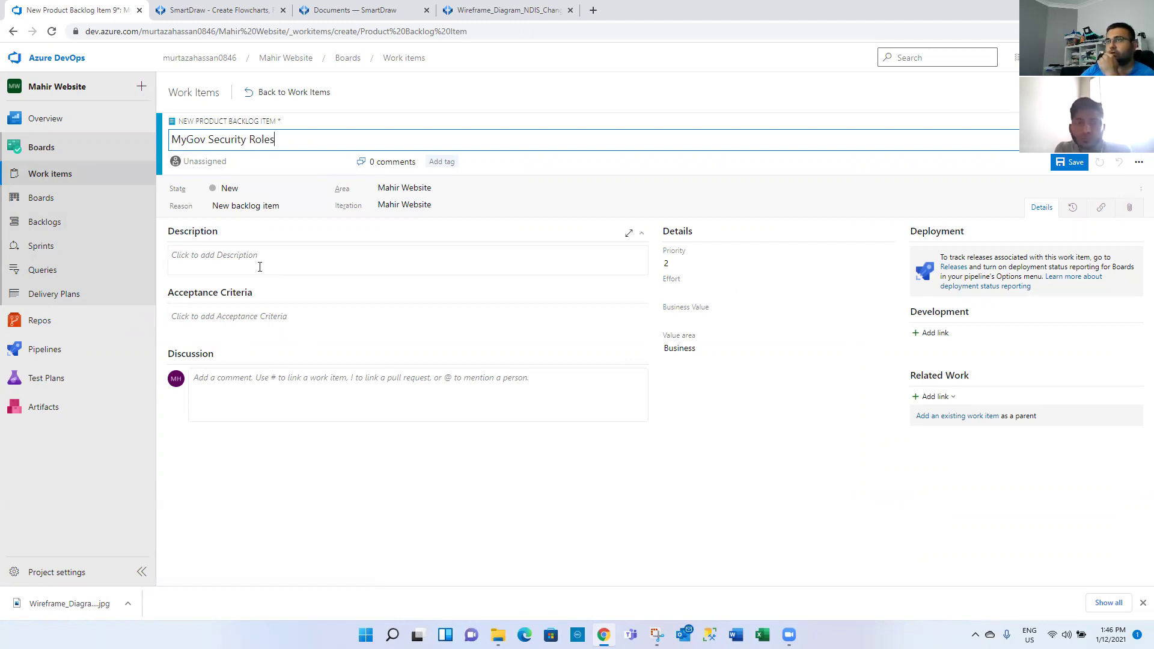
- Enter the user story template lines "AS A", "I WANT TO" and "SO THAT" in the acceptance criteria
left_click(258, 328)
type("AS I")
key("Return")
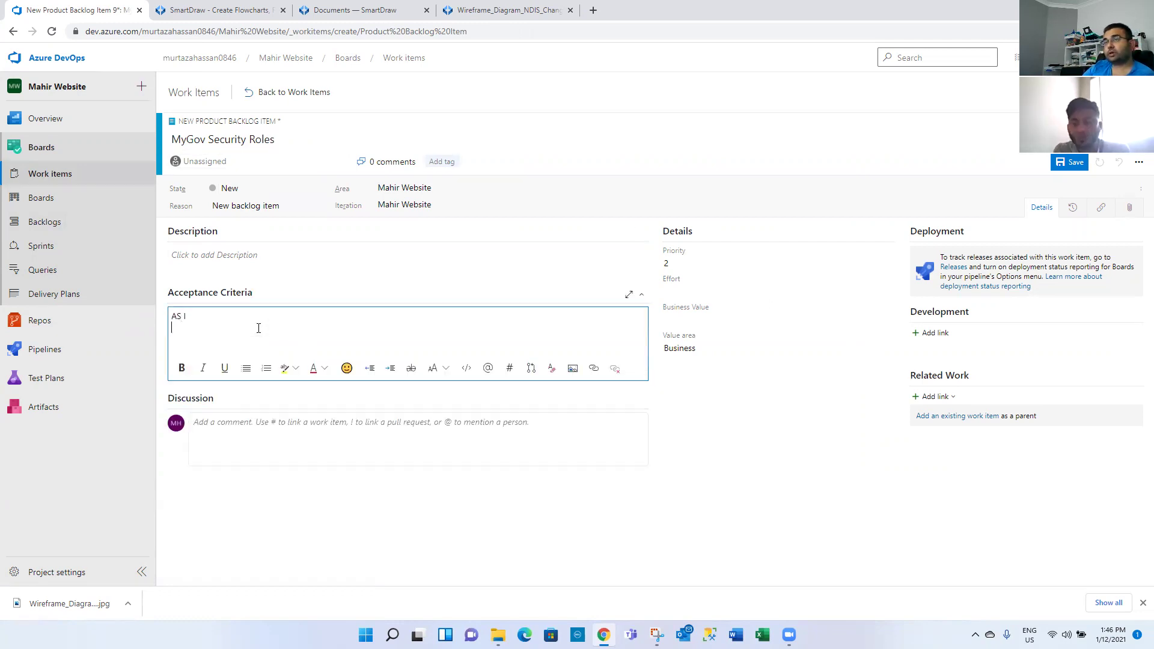
type("I WANT OT")
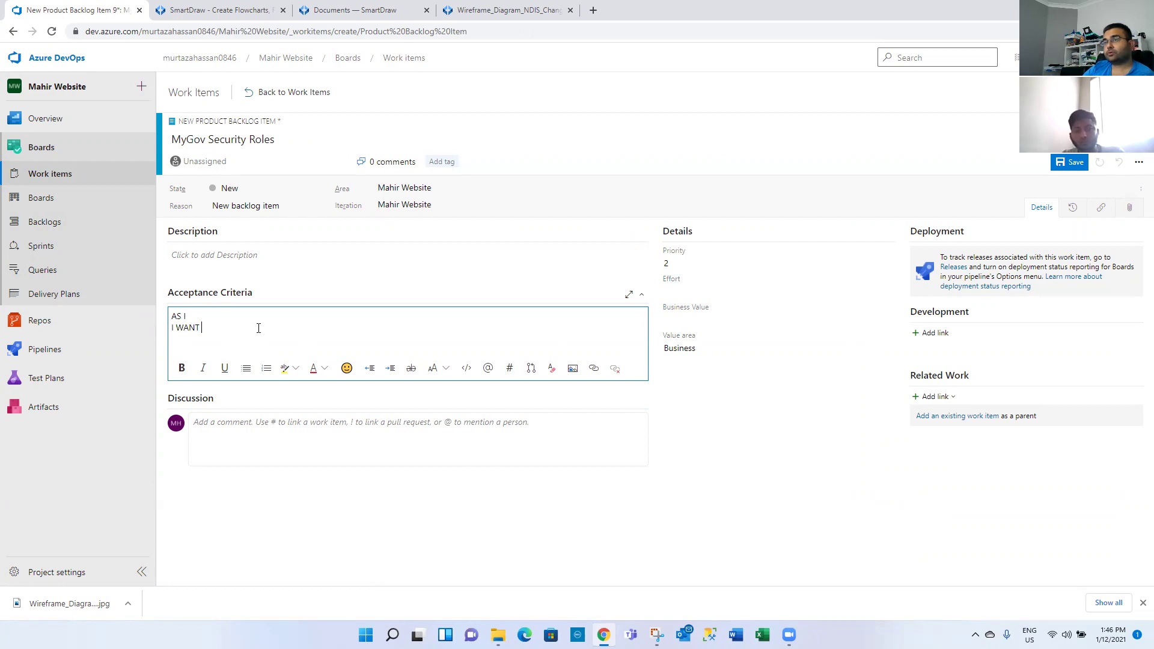
key("BackSpace")
key("BackSpace")
type("TO")
key("Return")
type("S")
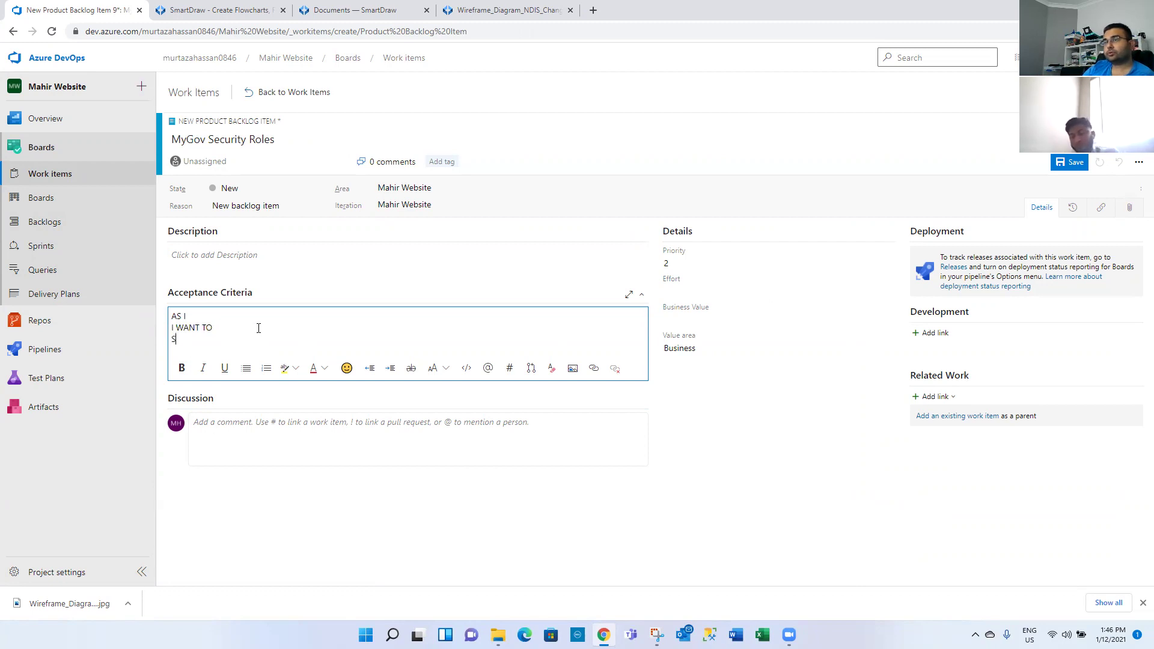
type("O THAT")
key("Up")
key("BackSpace")
type("A")
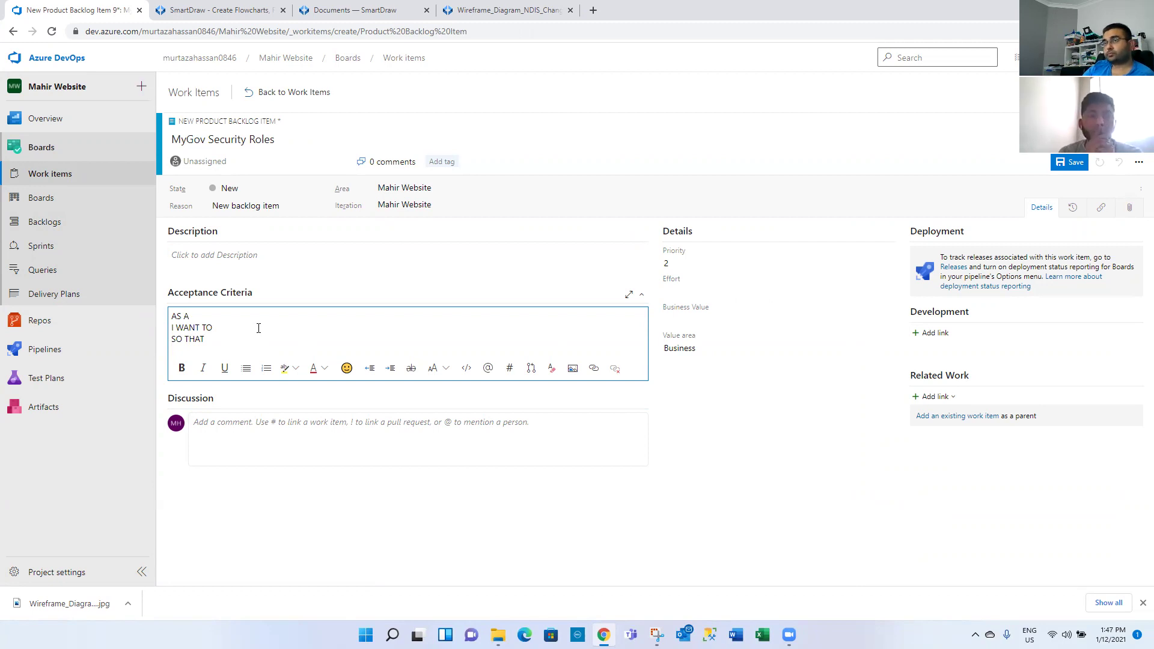
- Complete the "AS A" line of the acceptance criteria with "MyGov Website Developer"
type(" My")
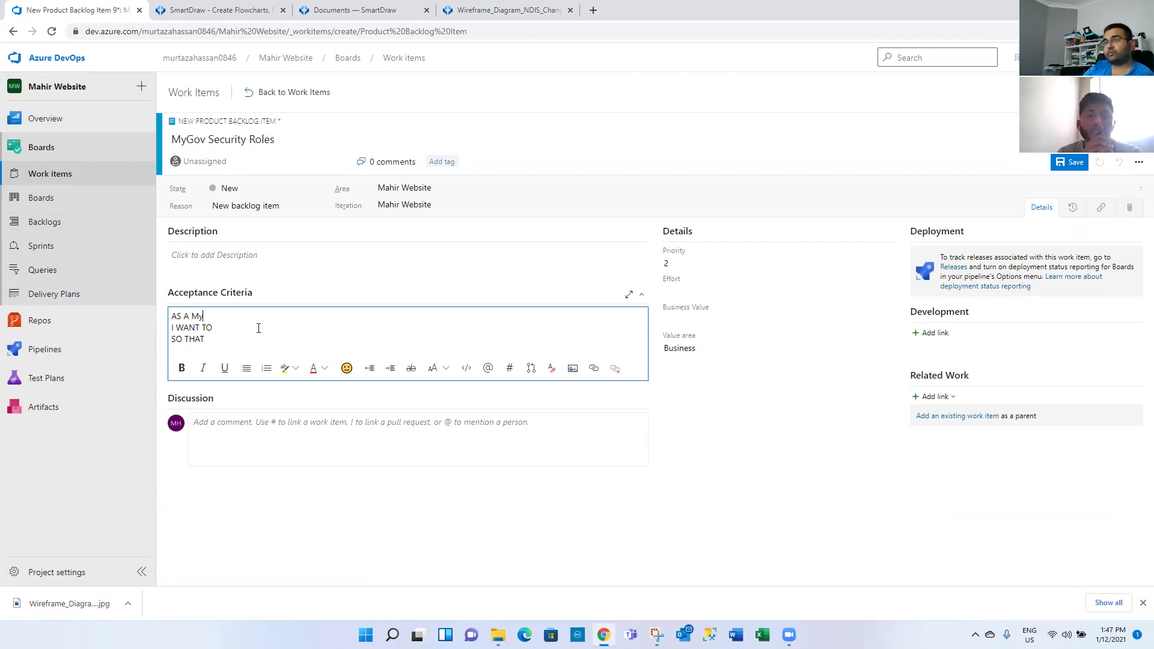
type("Gov User")
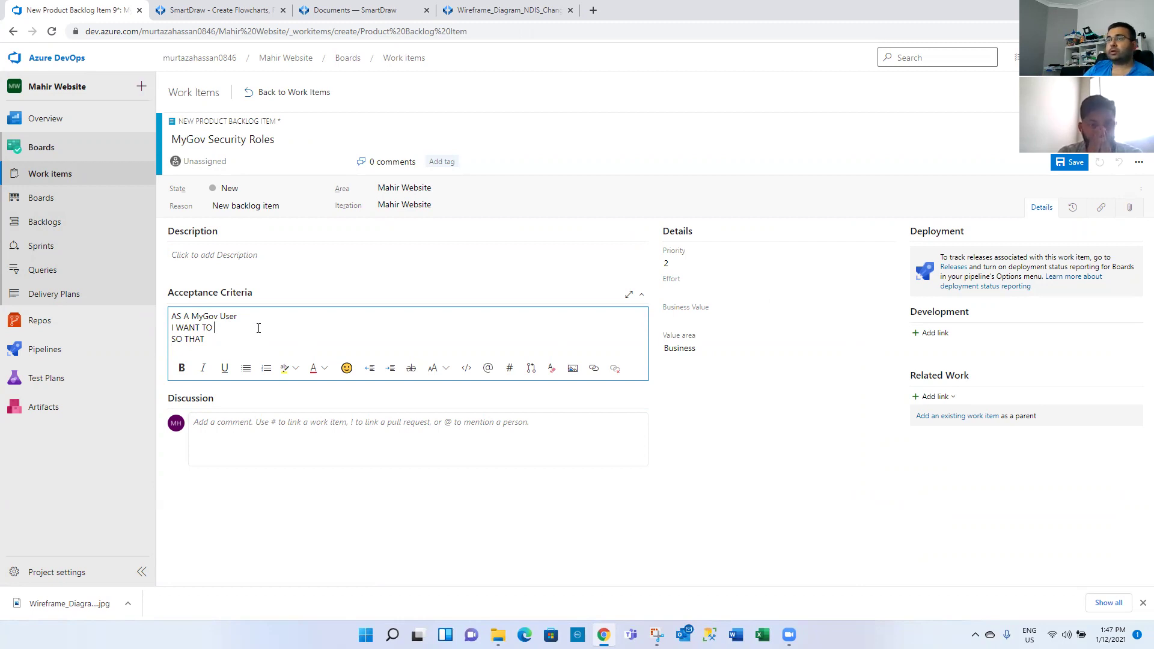
key("Up")
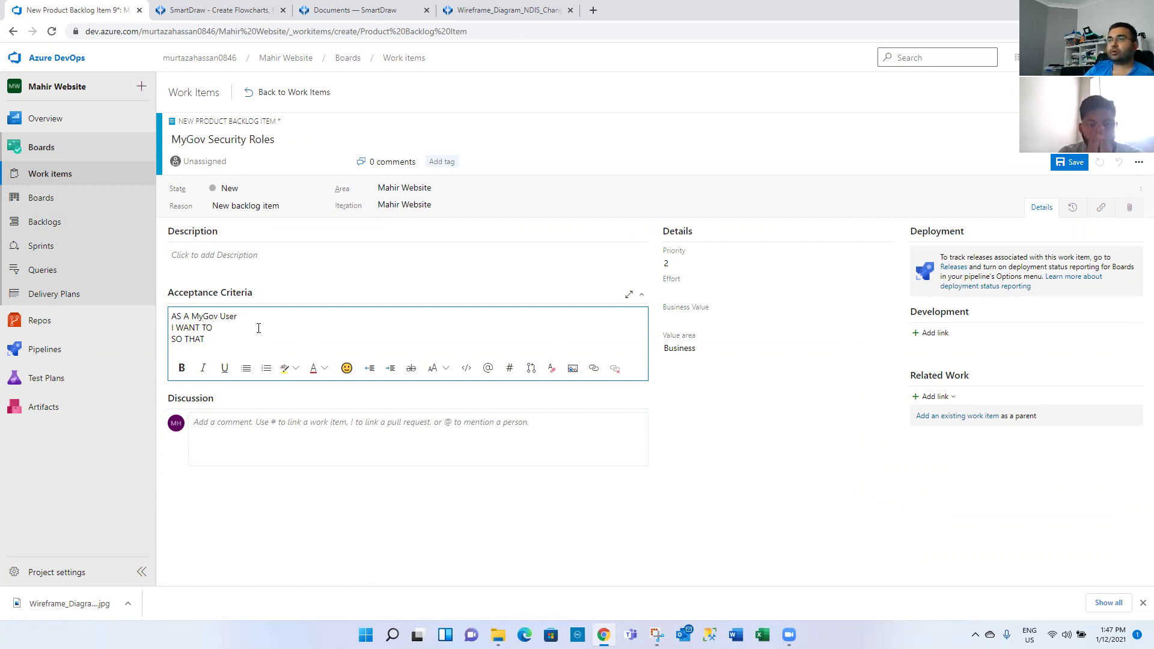
key("shift+End")
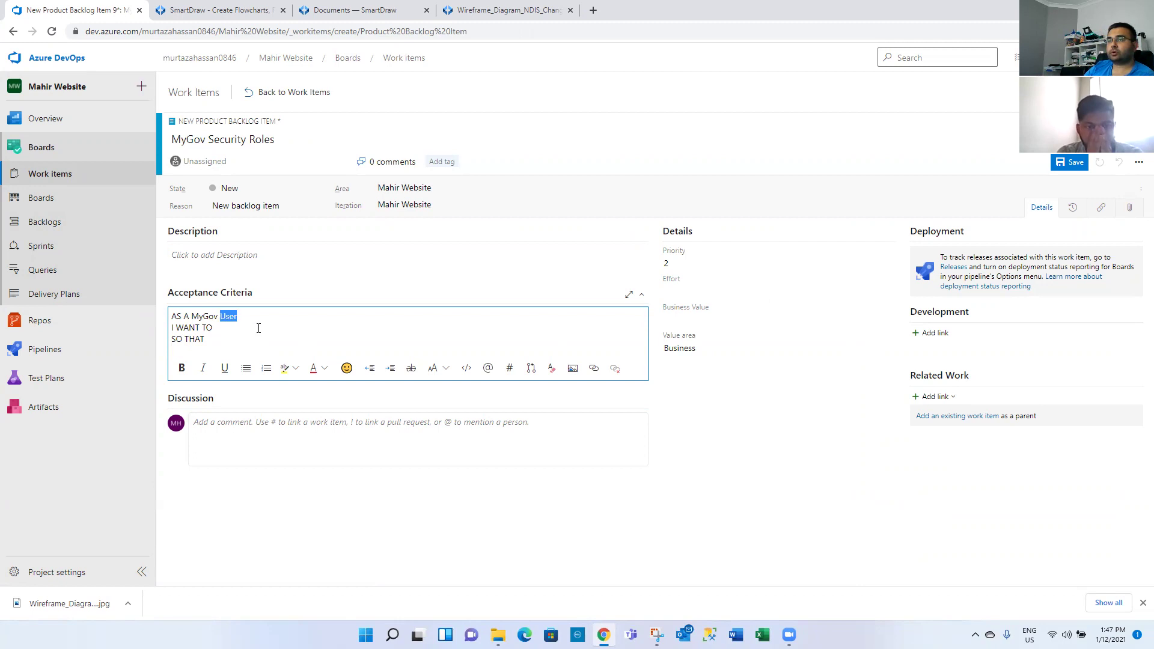
type("Developer")
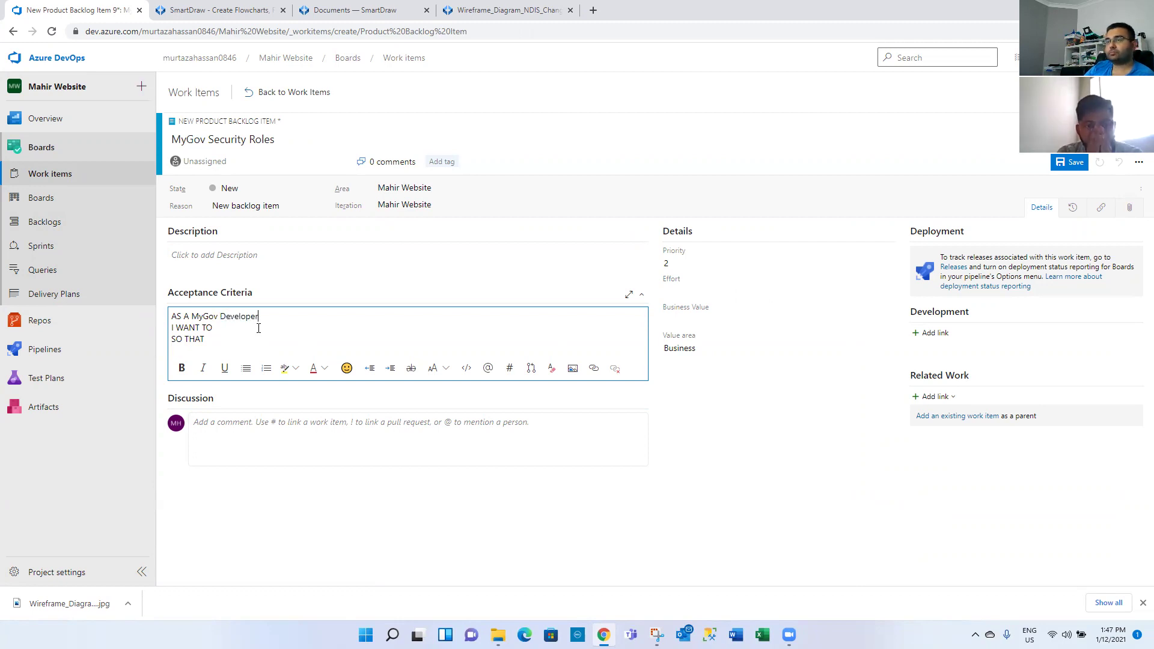
key("ctrl+Left")
type("Website Developer I WANT TO ")
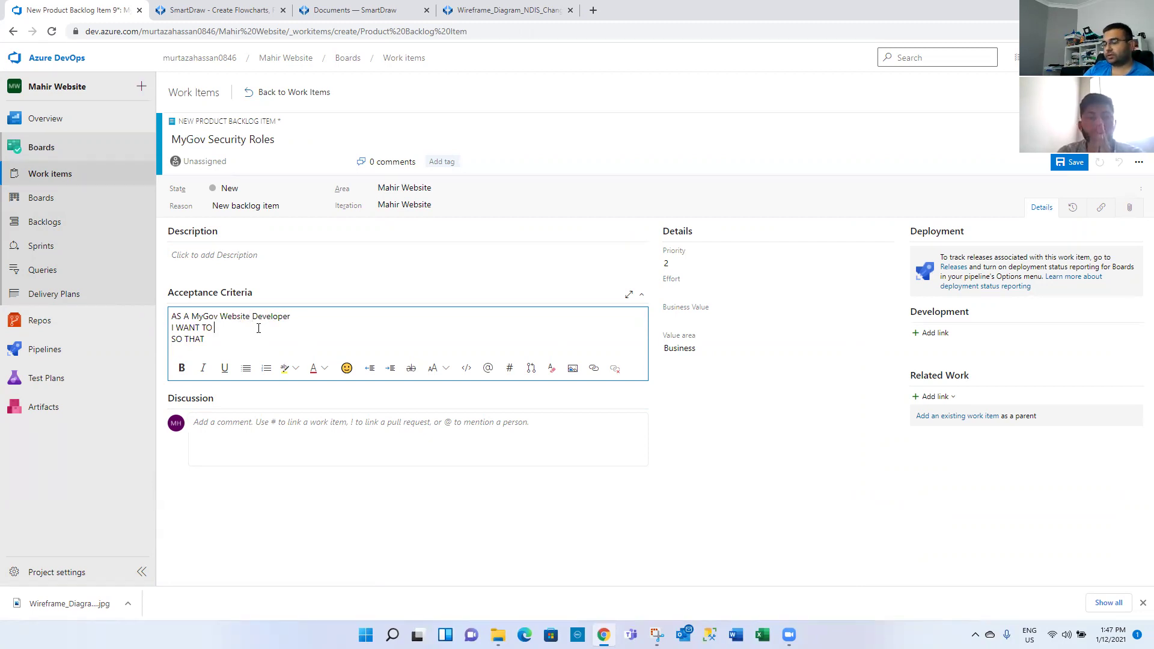
- Complete the "I WANT TO" line with "Set Security Role for MyGov Website"
type("Set")
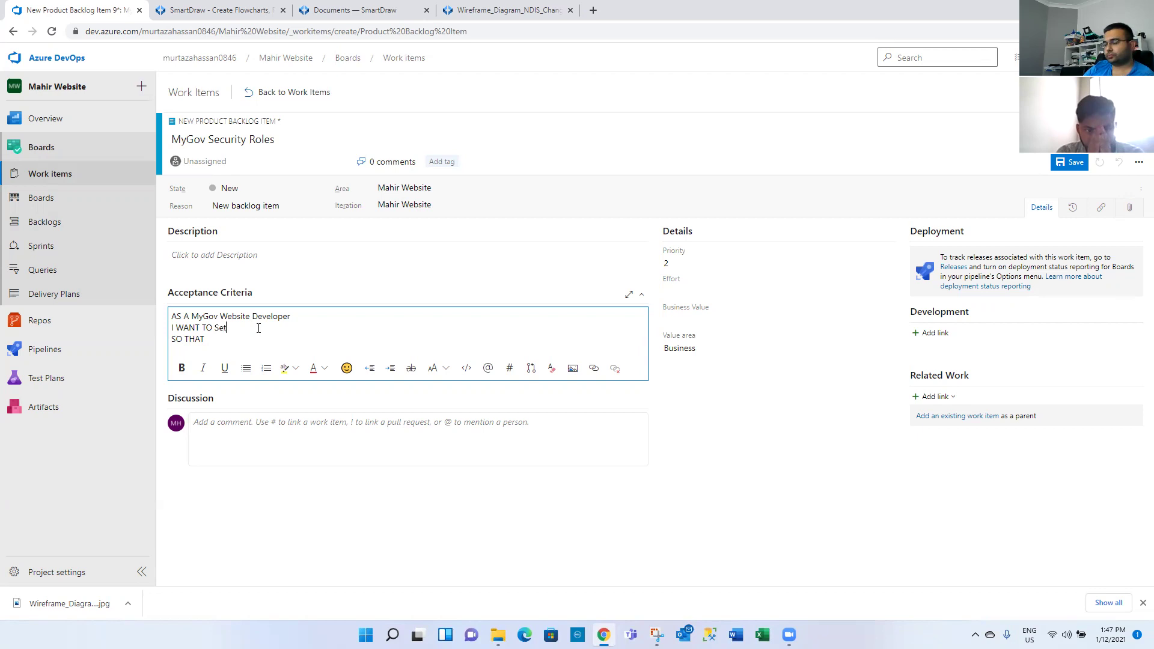
type(" Securi")
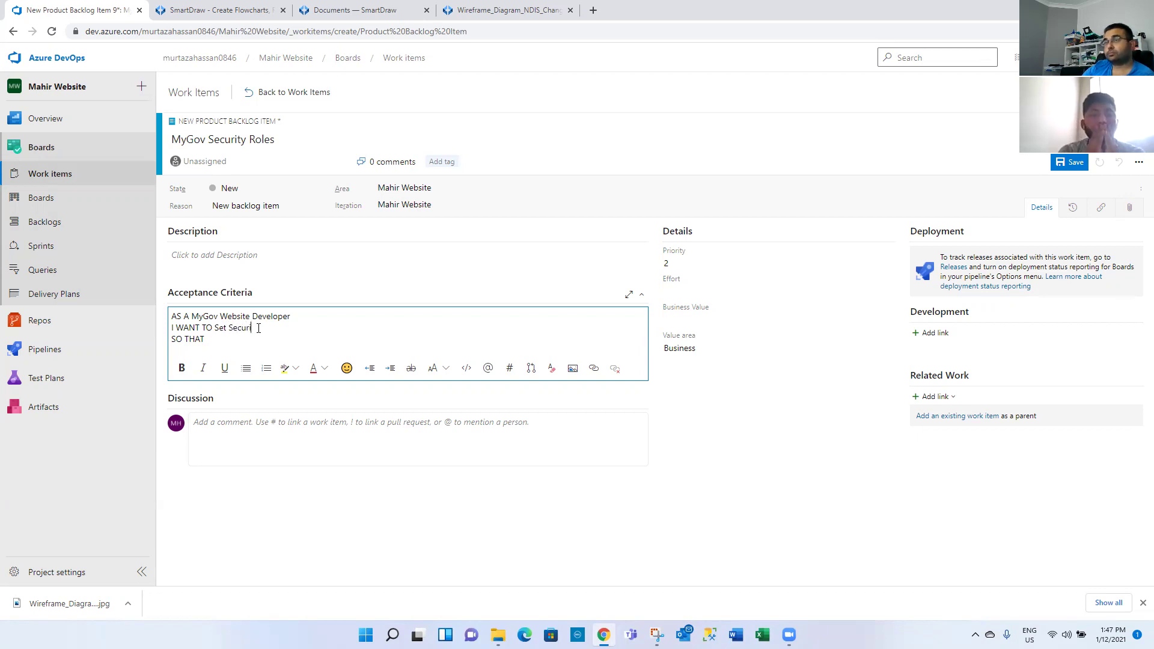
type("ty Role")
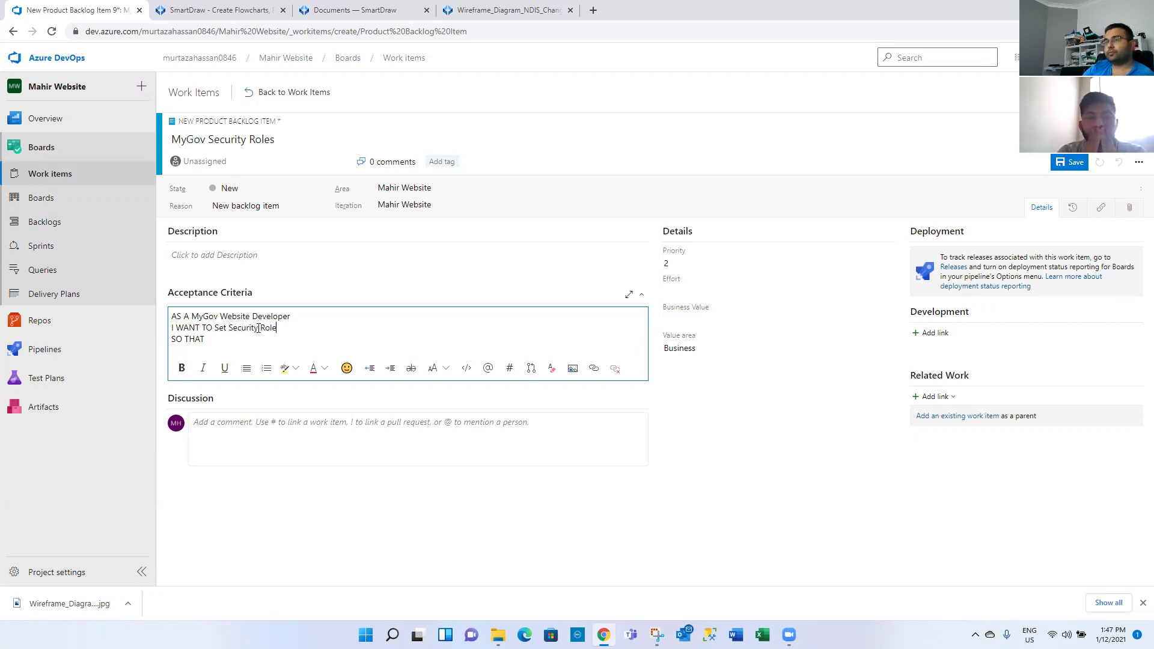
type(" for MyGiov")
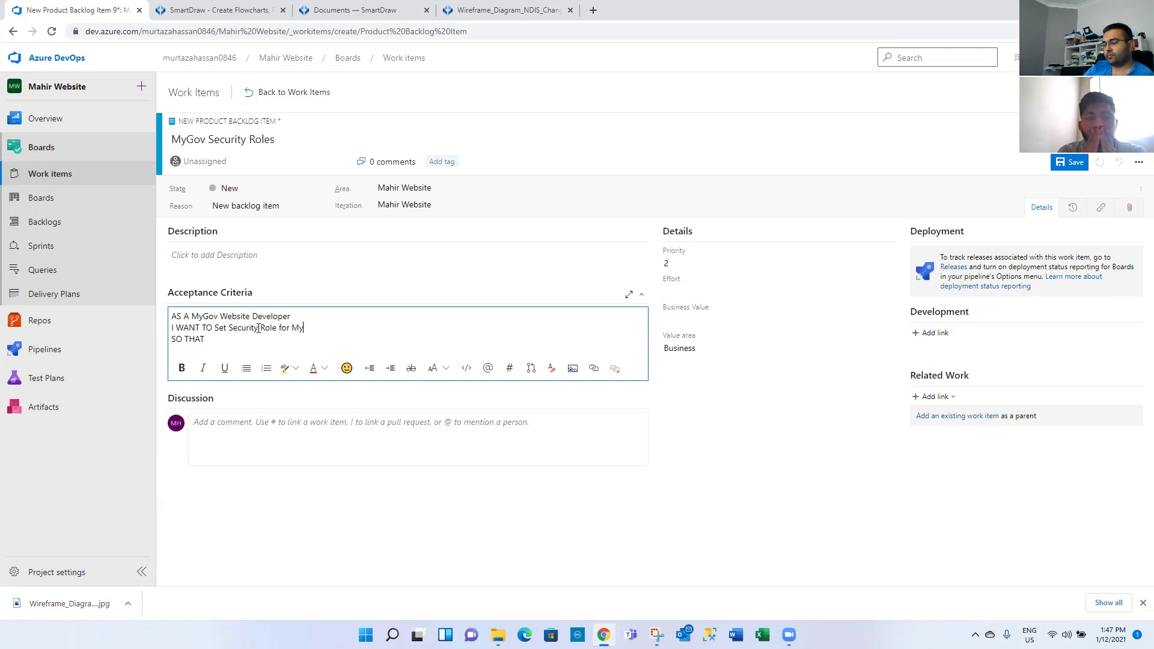
key("BackSpace")
key("BackSpace")
type("ov ")
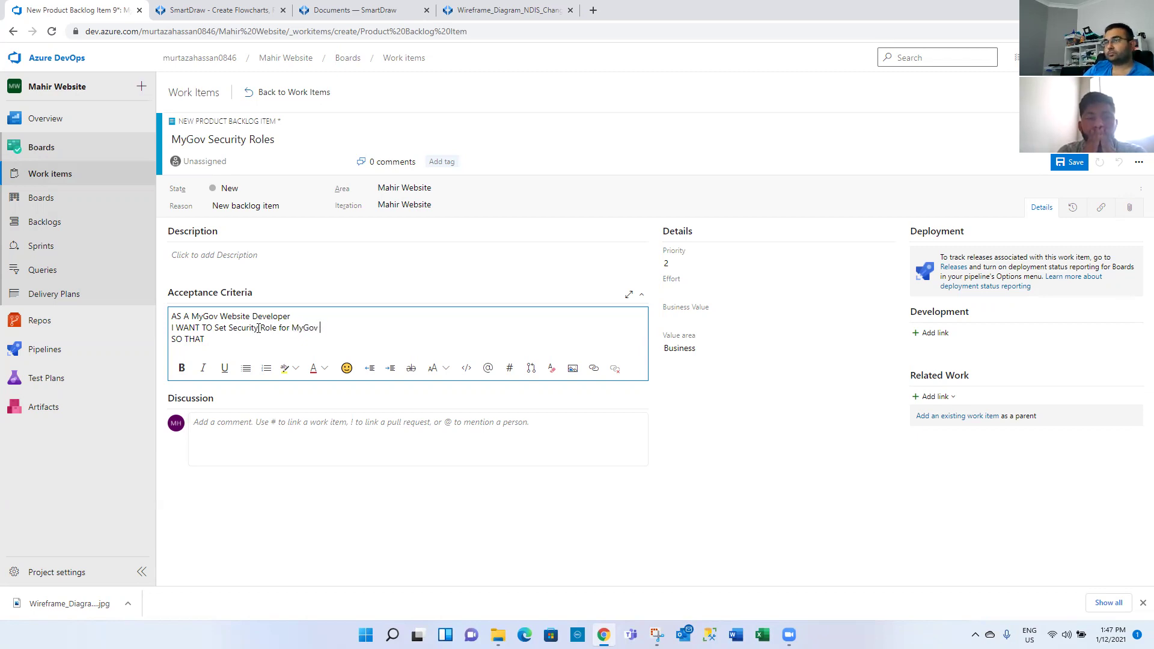
type("Website ")
- Complete the "SO THAT" line with "each Security Role will have certain for the MyGov Website" and save the backlog item
type("SO THAT ")
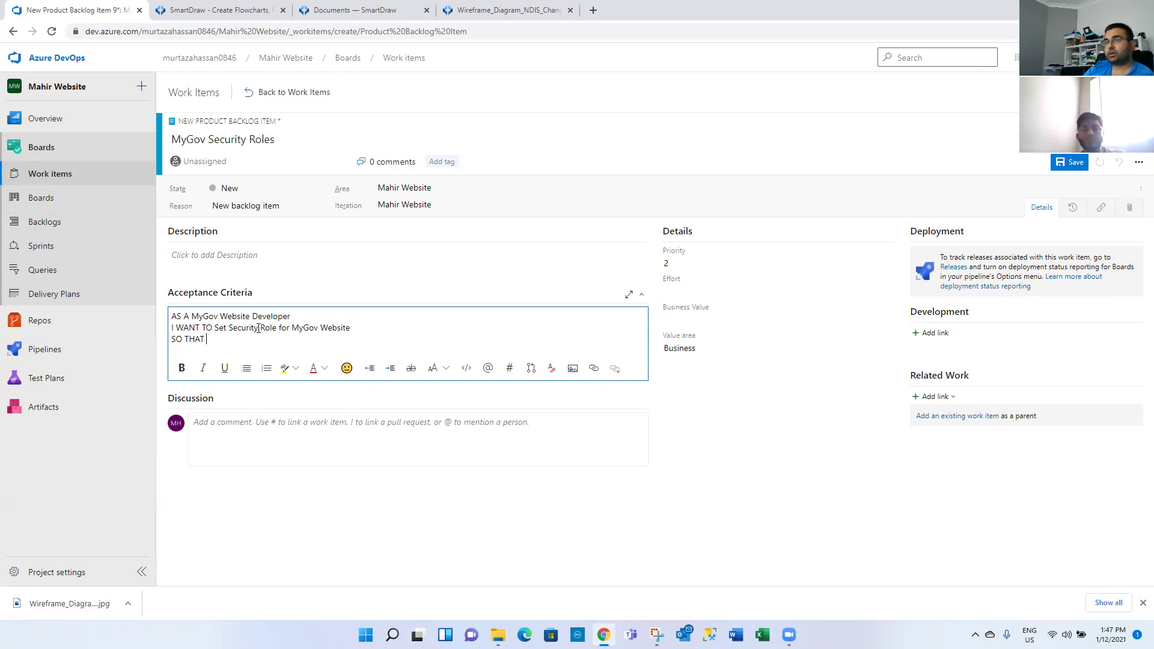
type("each")
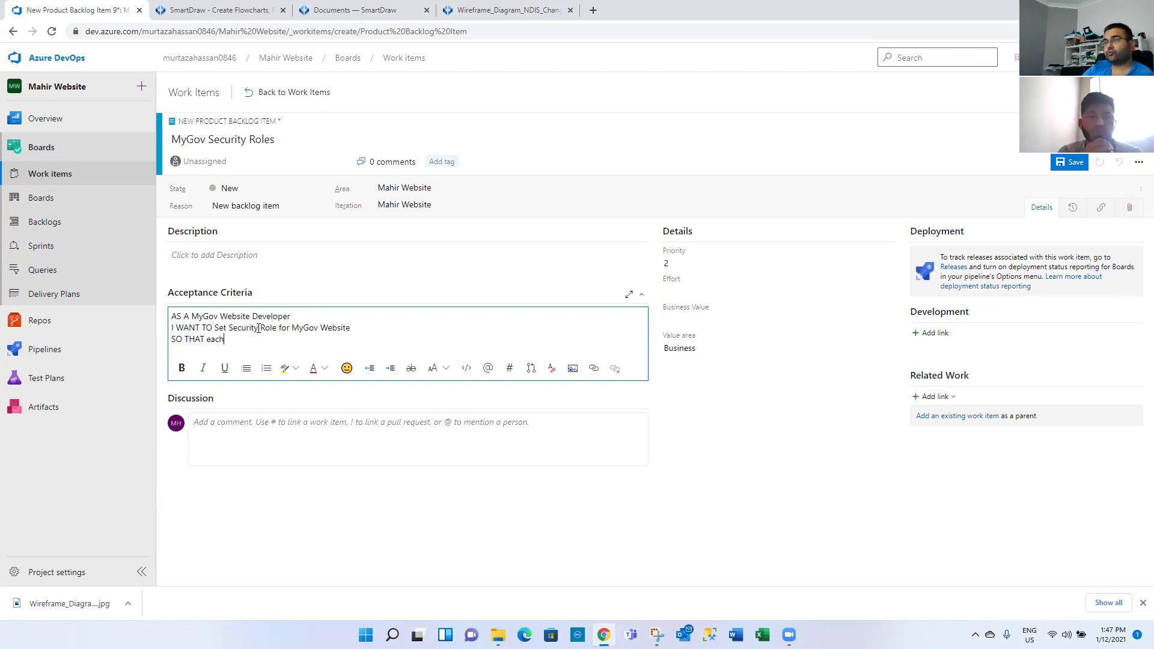
type(" role will have")
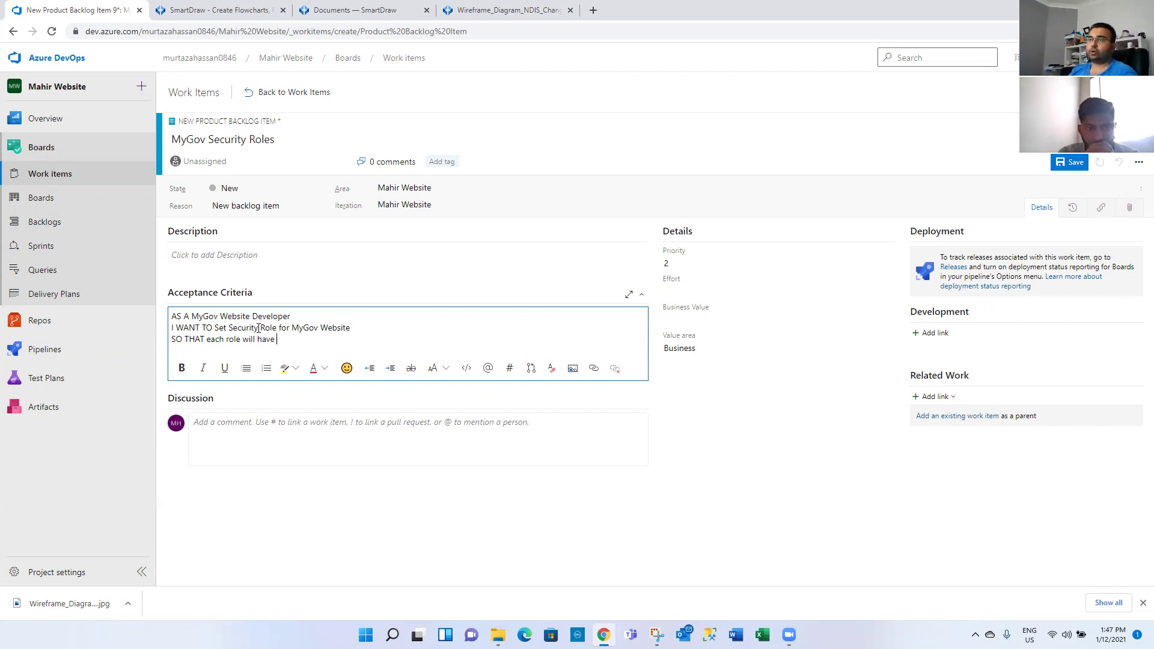
type("cert")
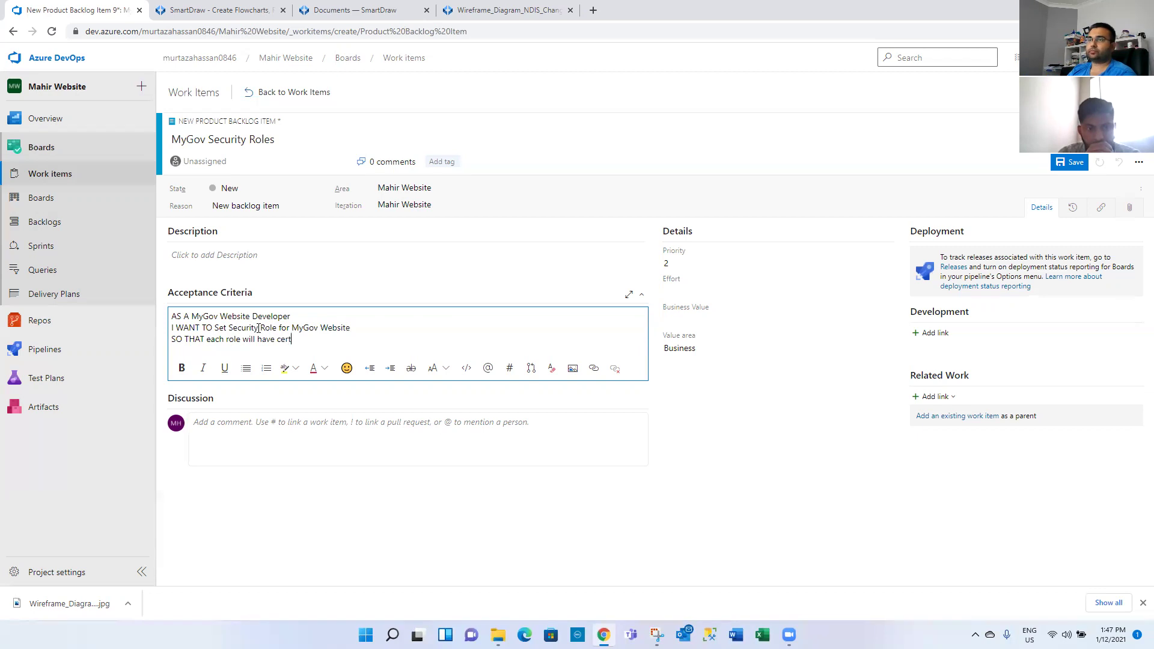
type("ain")
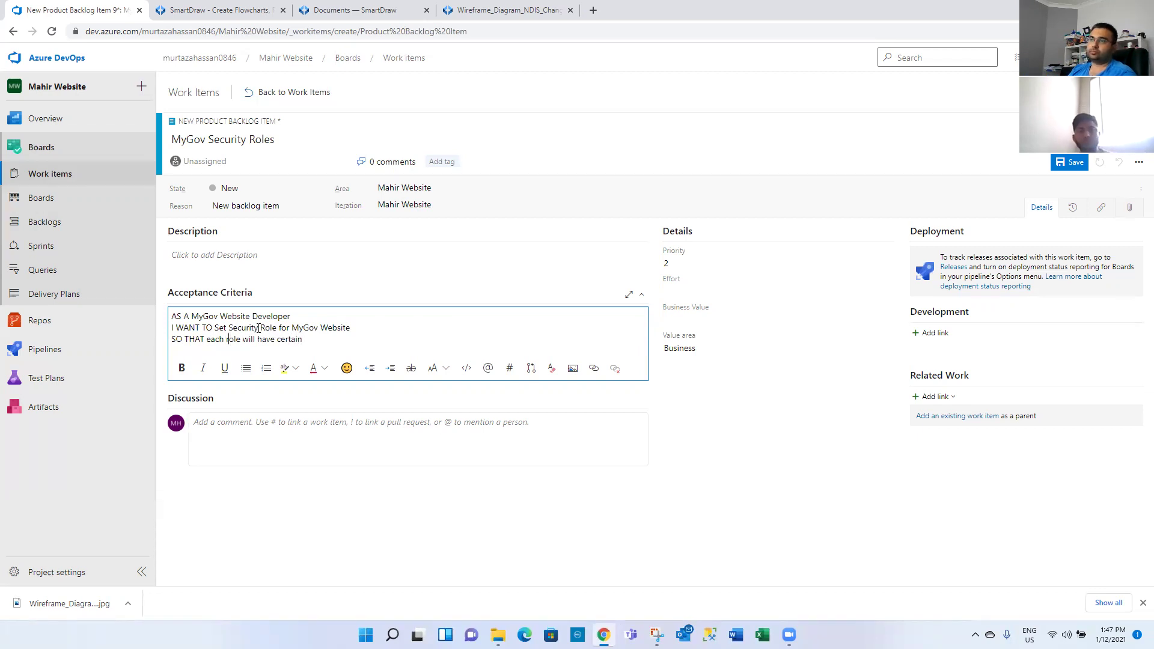
key("ctrl+shift+Left")
type("Security ")
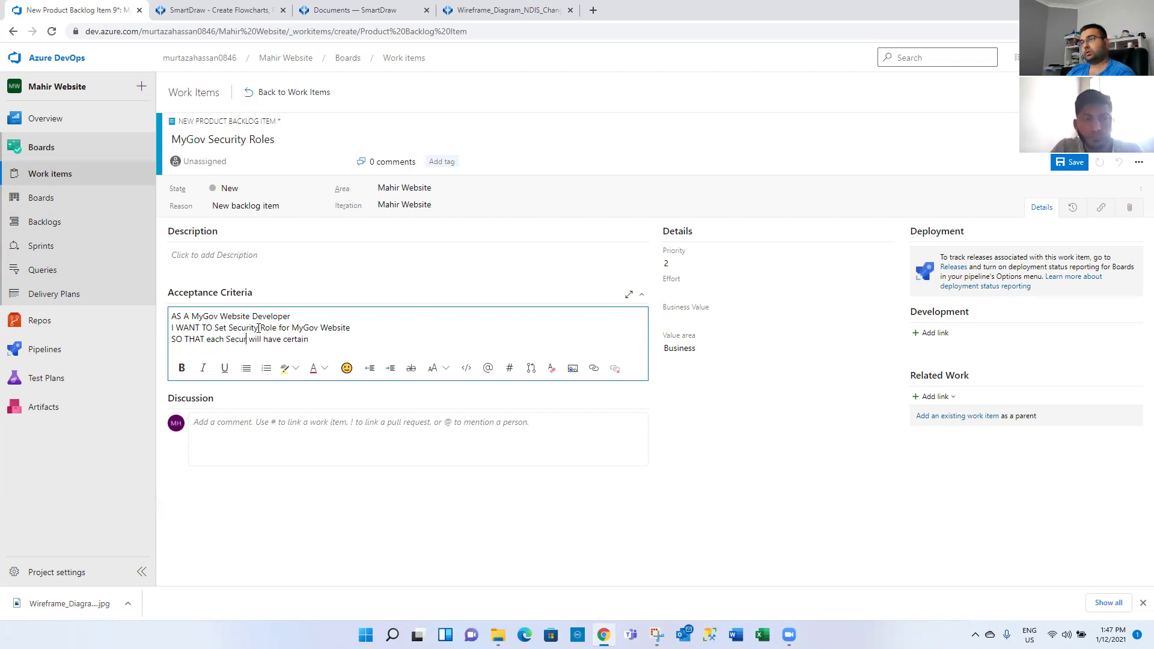
type("Role will have certain ")
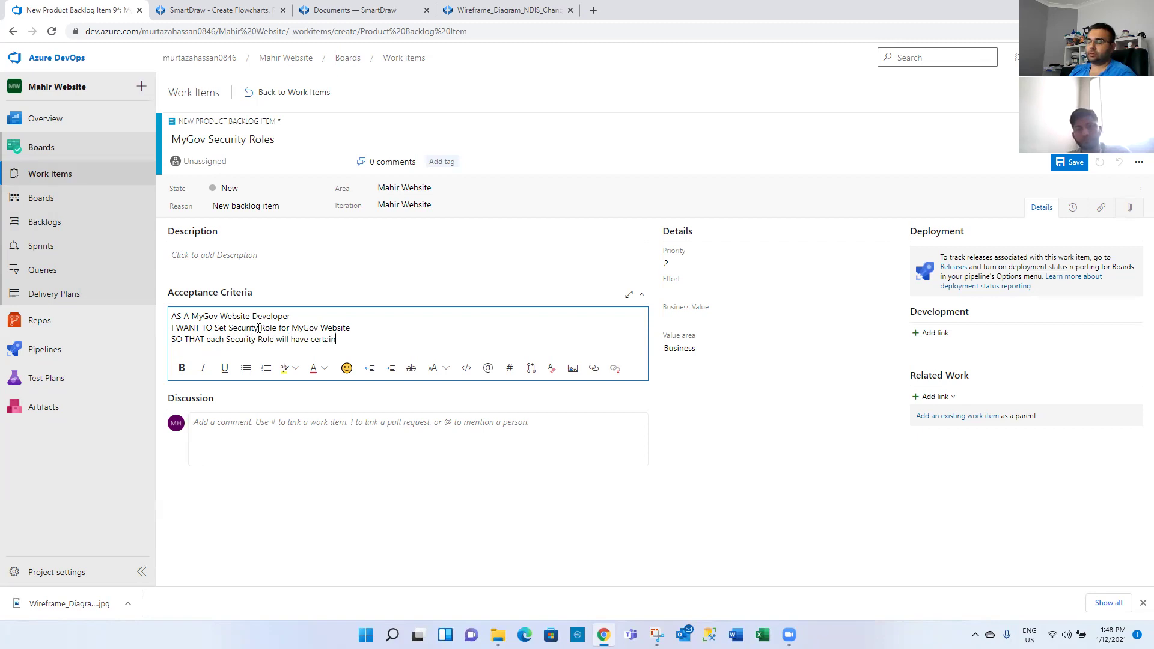
type("for the ")
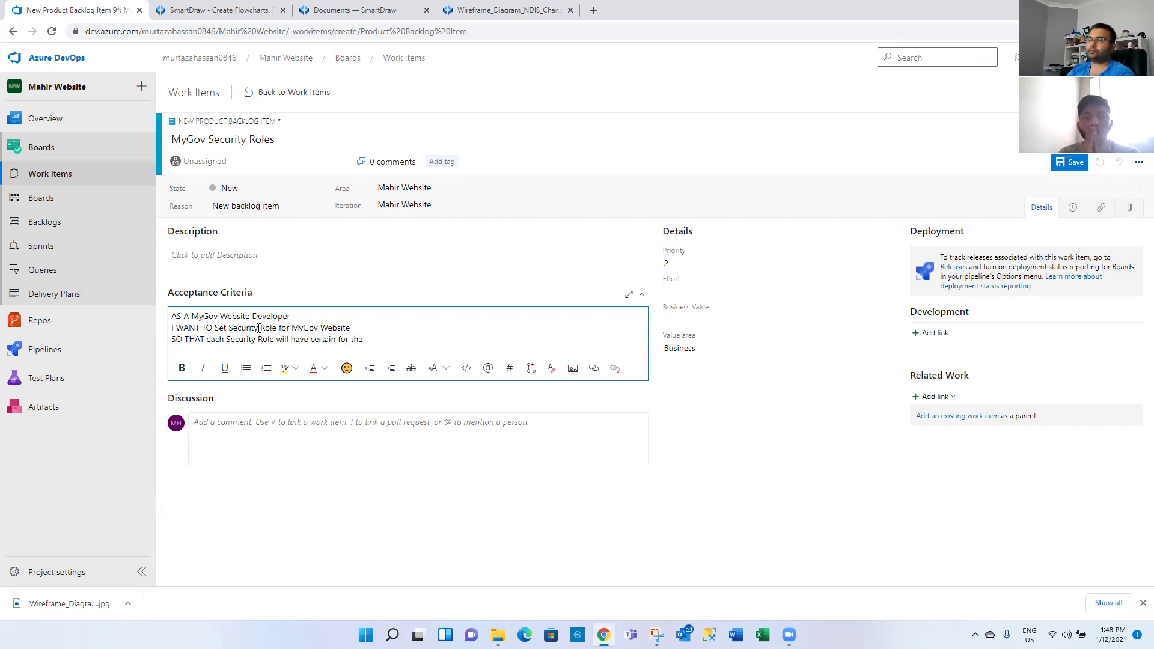
type("MyG")
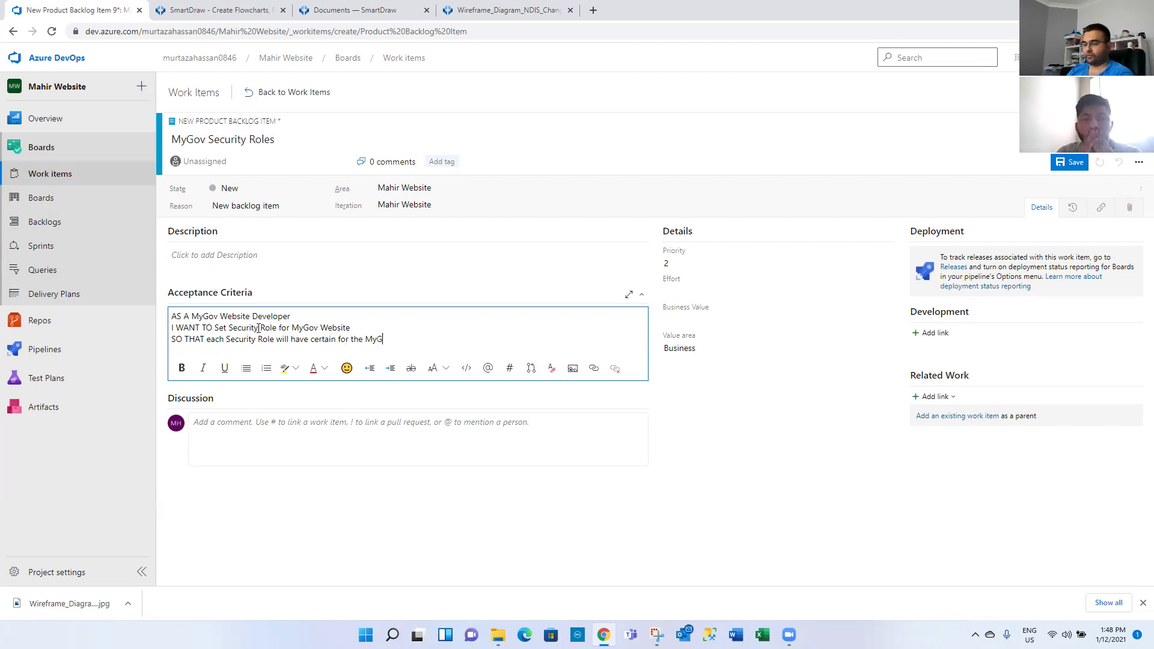
type("ov Website")
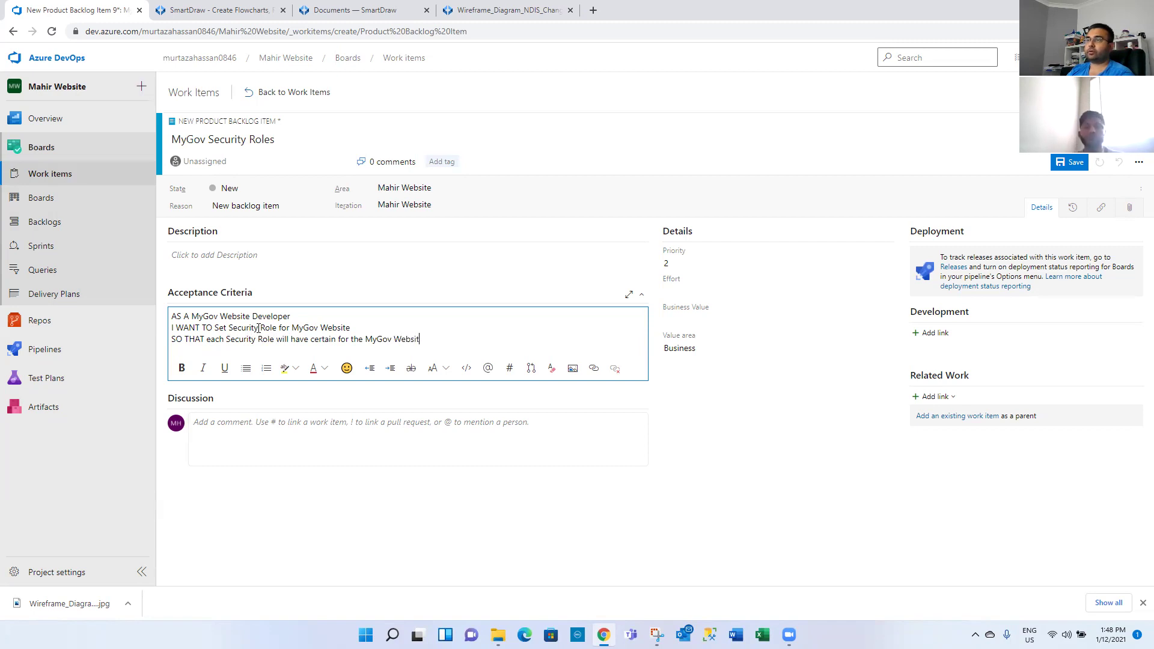
key("ctrl+s")
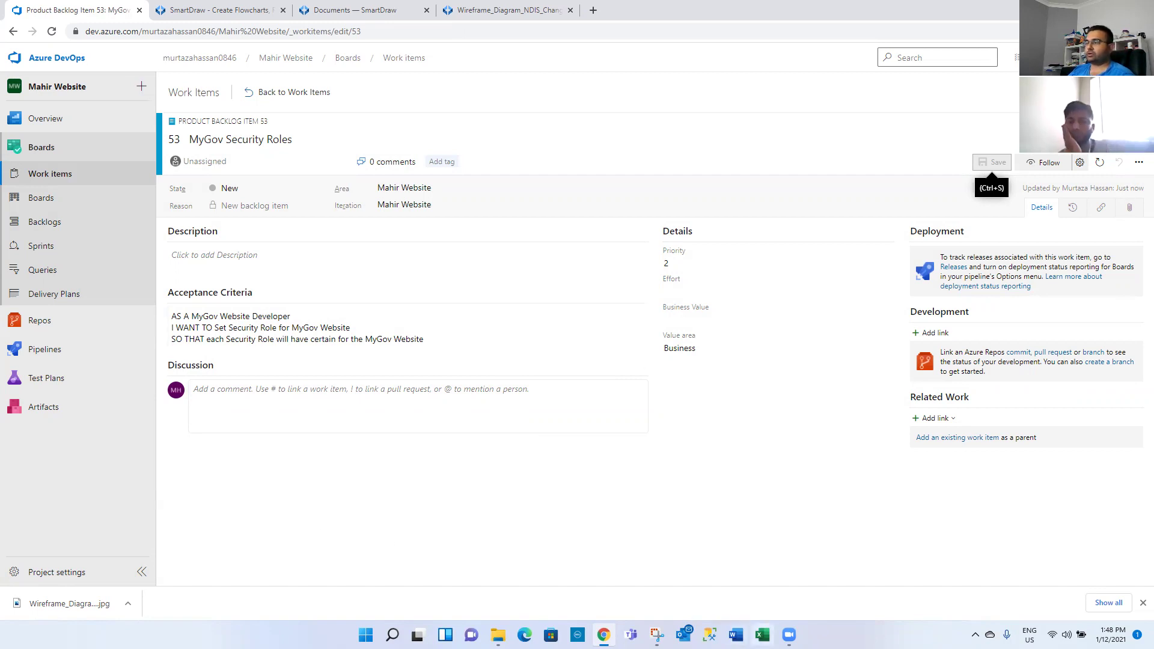
- Switch to Excel and create a blank workbook for the security roles
left_click(762, 635)
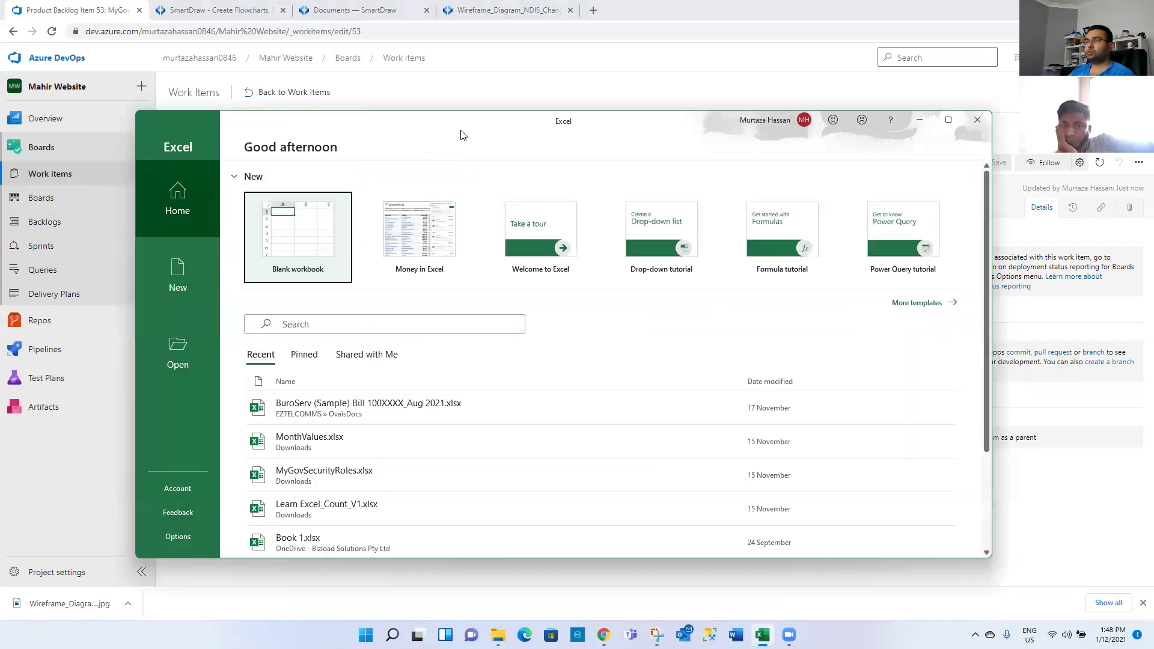
left_click(312, 226)
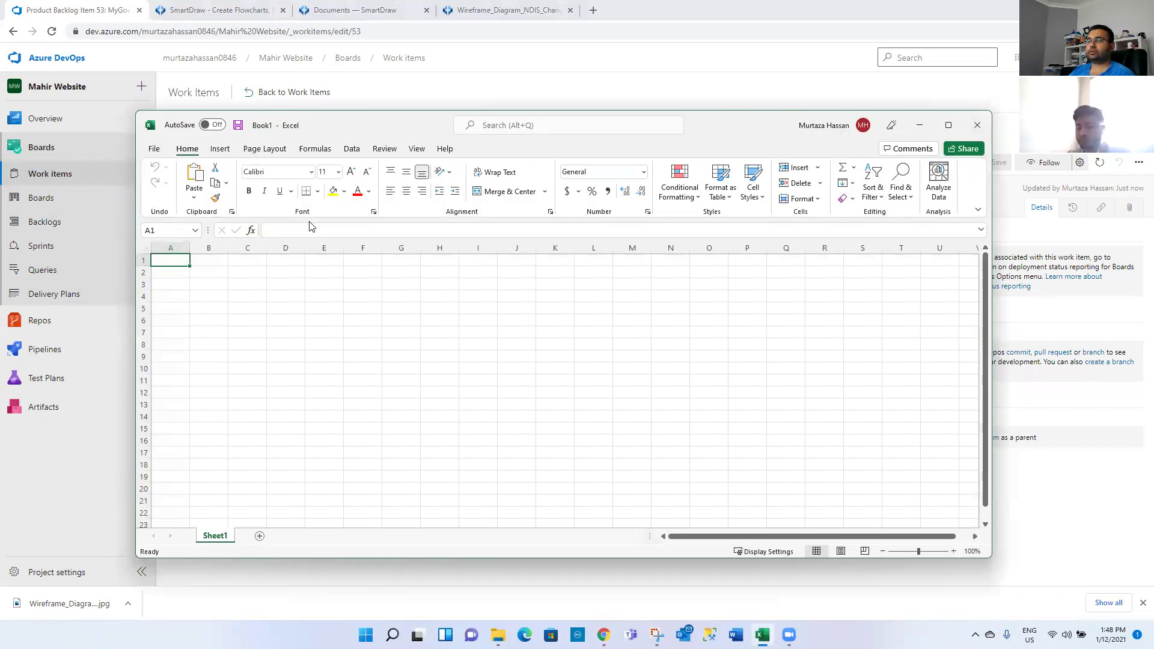
- Rename the workbook's first sheet to "Parent Medicare Member" and select cell A1
double_click(222, 534)
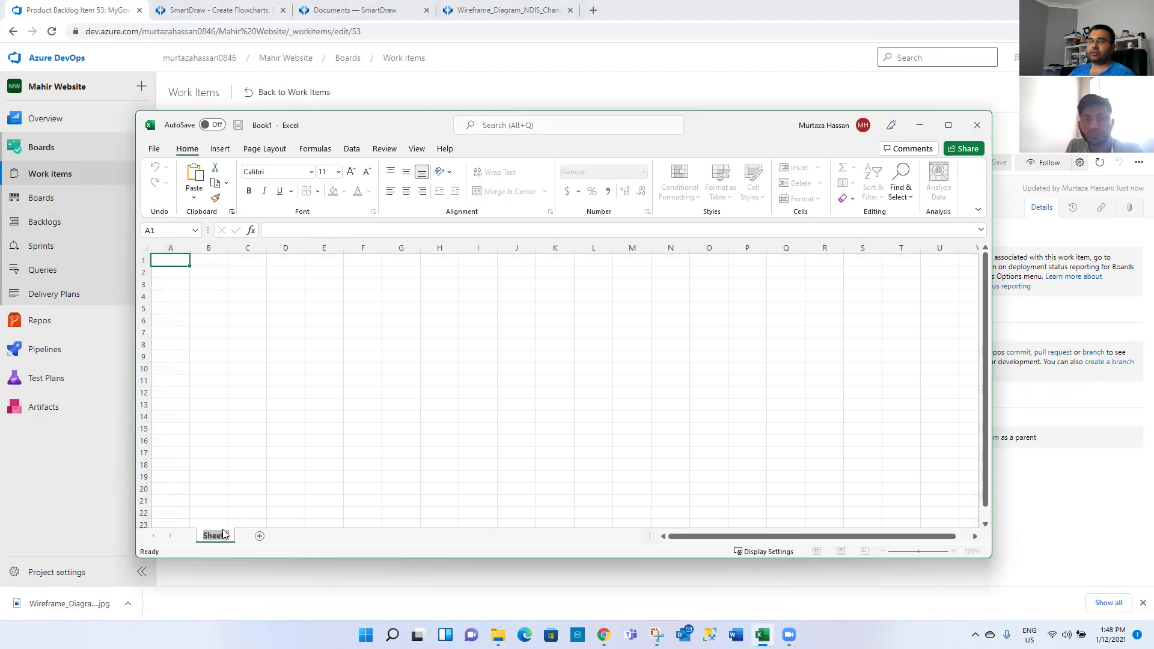
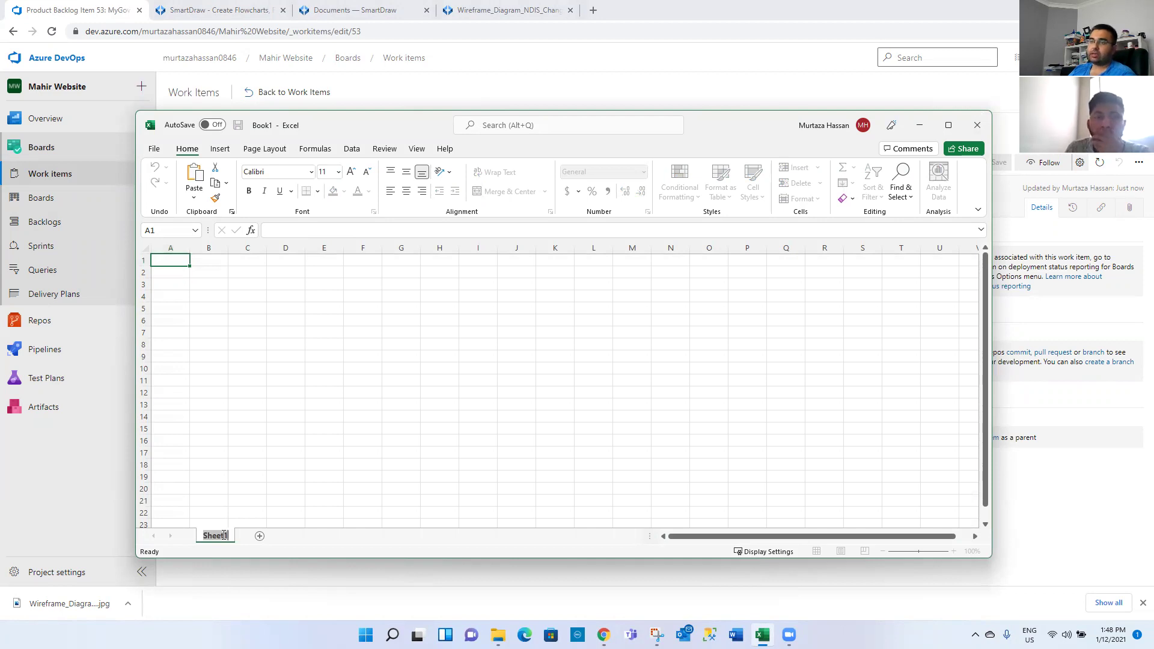
type("Medi")
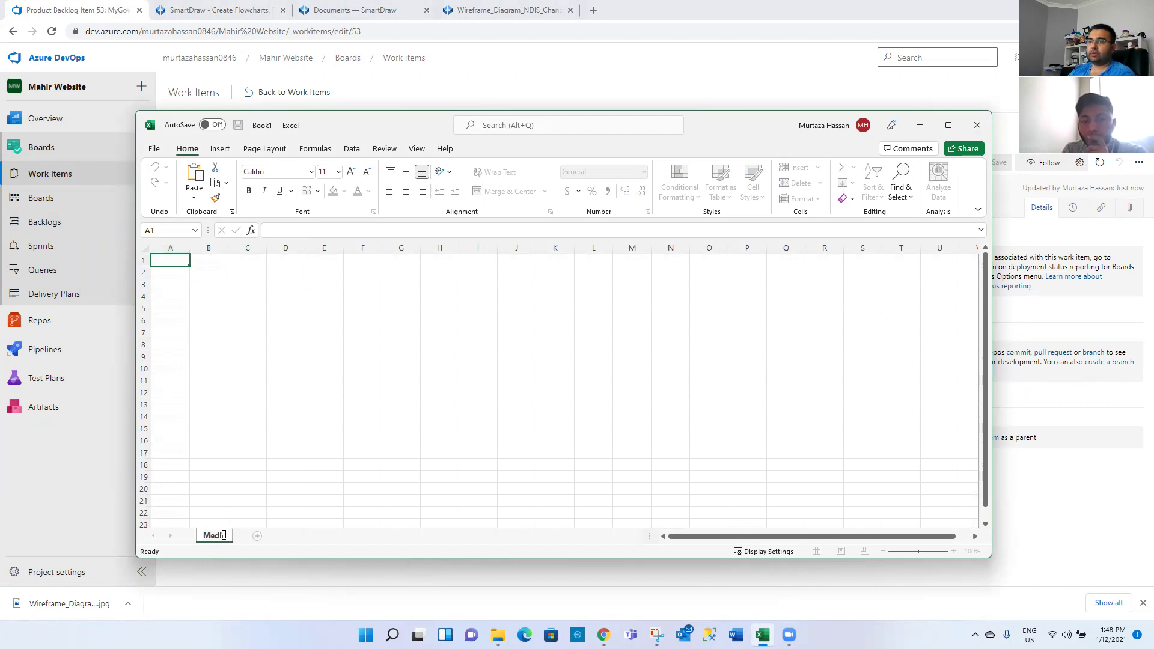
type("care Mem")
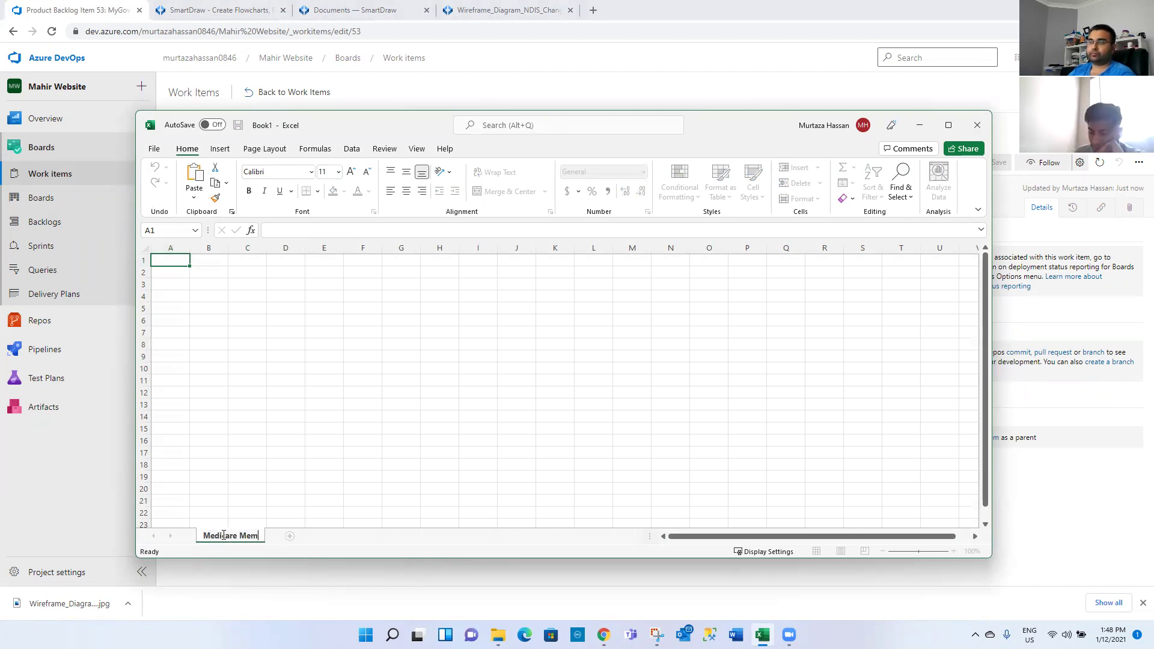
type("b")
key("BackSpace")
key("BackSpace")
key("BackSpace")
key("BackSpace")
key("BackSpace")
key("BackSpace")
key("BackSpace")
key("BackSpace")
key("BackSpace")
key("BackSpace")
key("BackSpace")
key("BackSpace")
key("BackSpace")
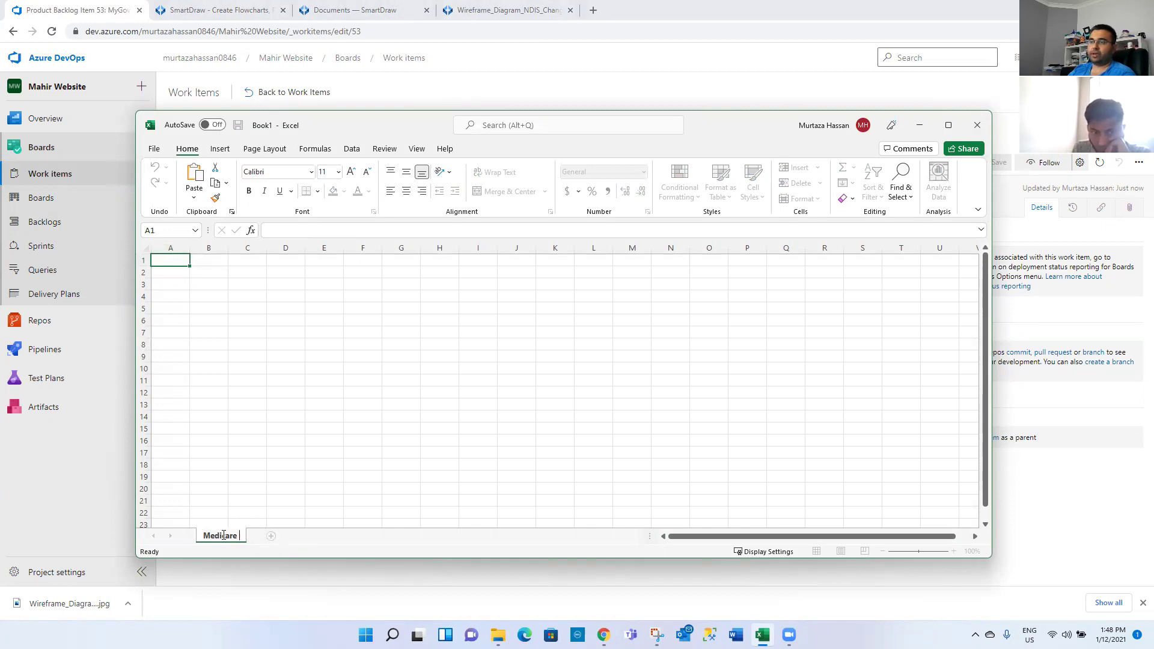
type("Parent")
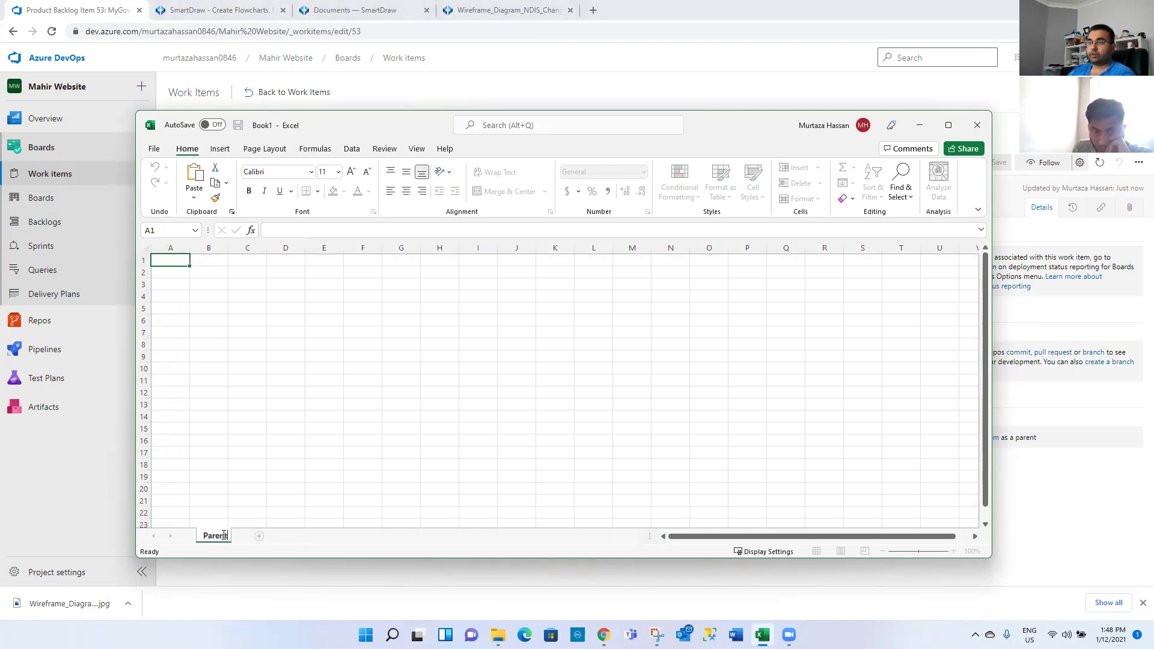
type(" Member")
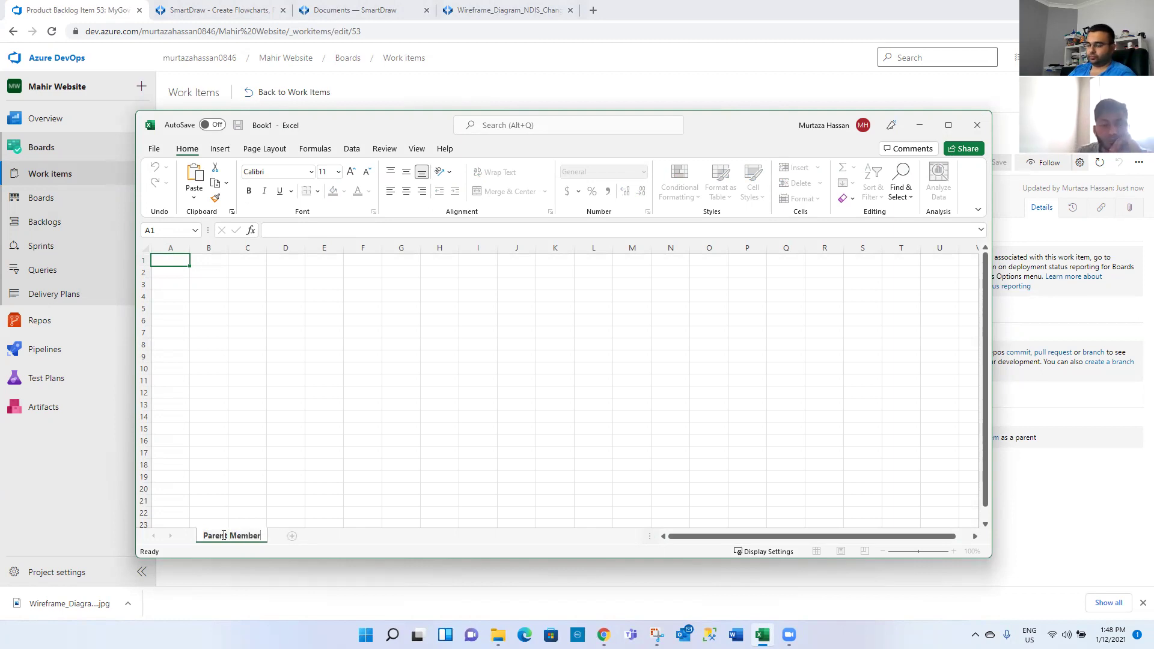
key("BackSpace")
key("BackSpace")
key("BackSpace")
key("BackSpace")
type("d")
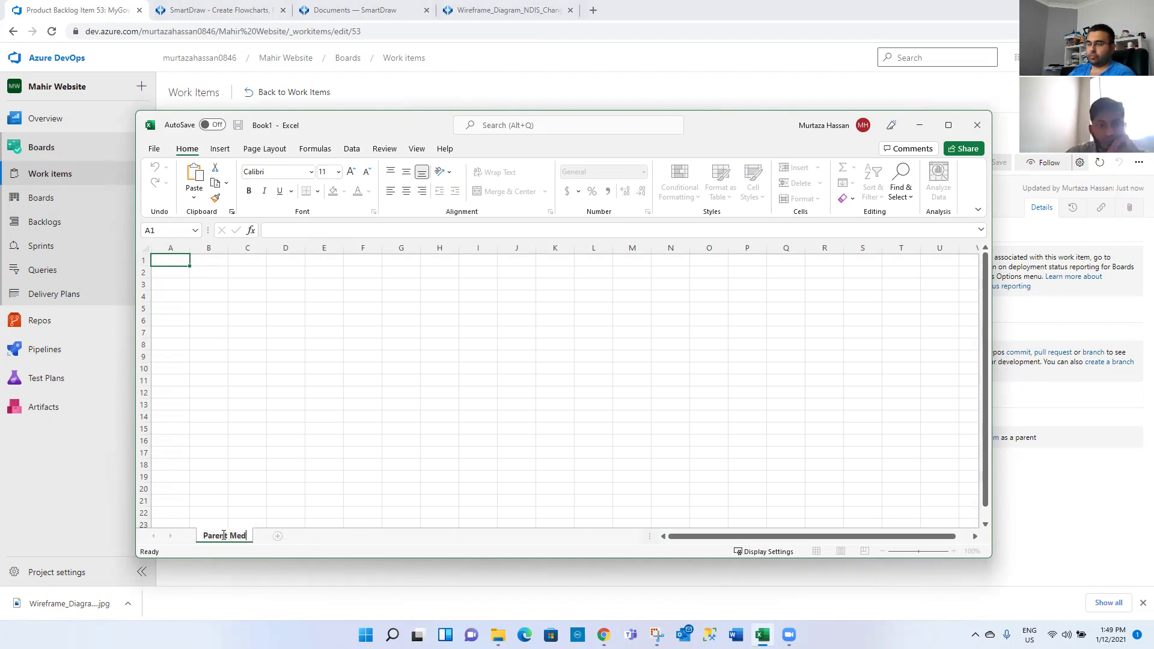
type("icare Mem")
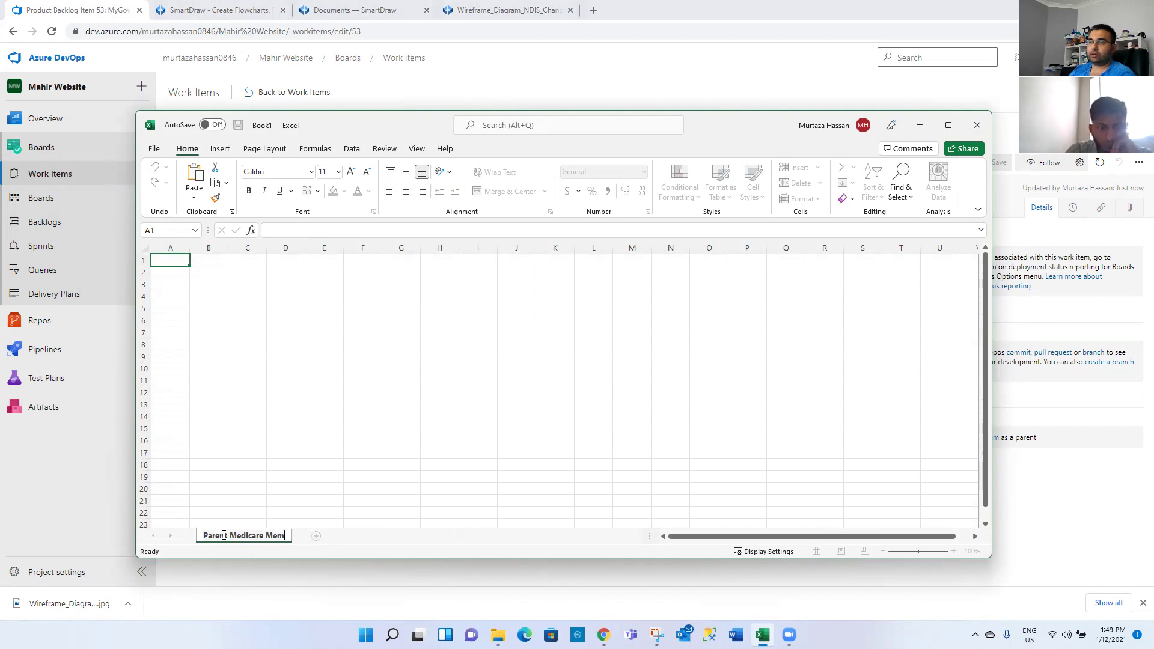
type("ber")
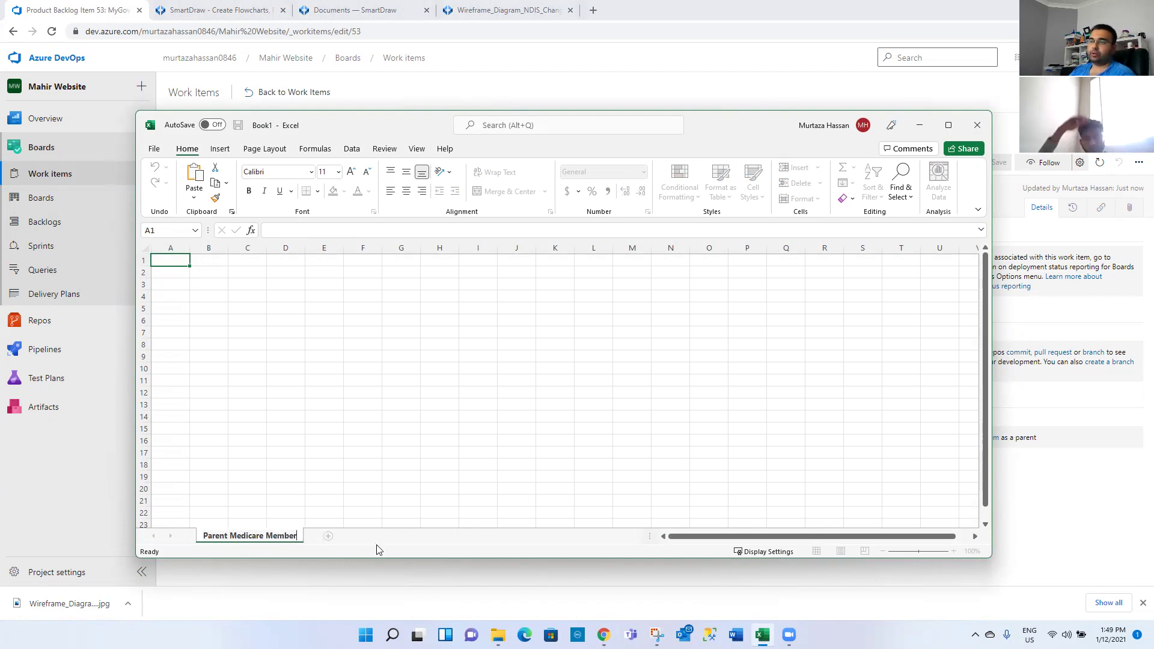
left_click(325, 465)
left_click(180, 264)
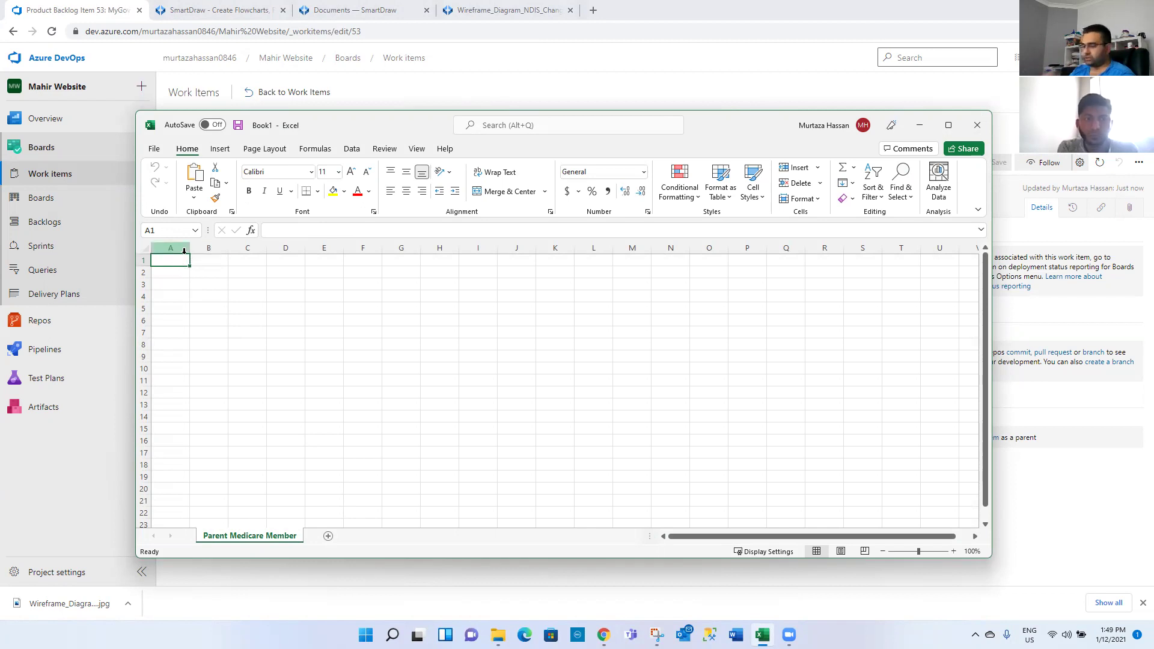
- Enter "Access" in A1 as the heading and "Modify Parent Records" in A2
type("Access")
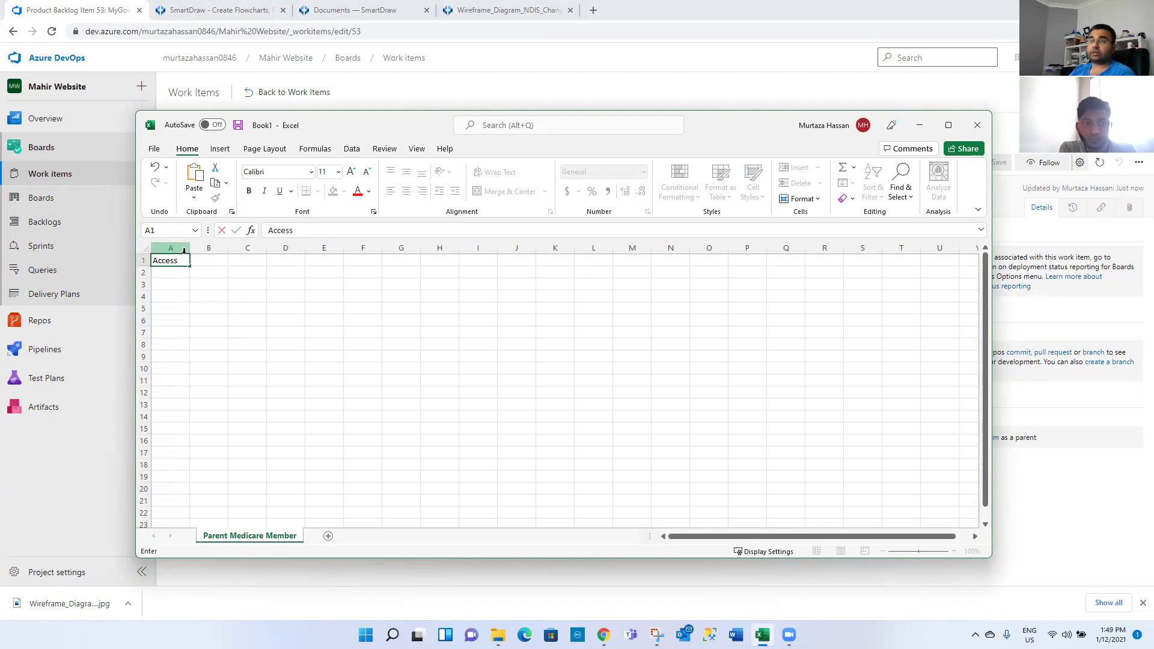
key("Return")
type("Modify")
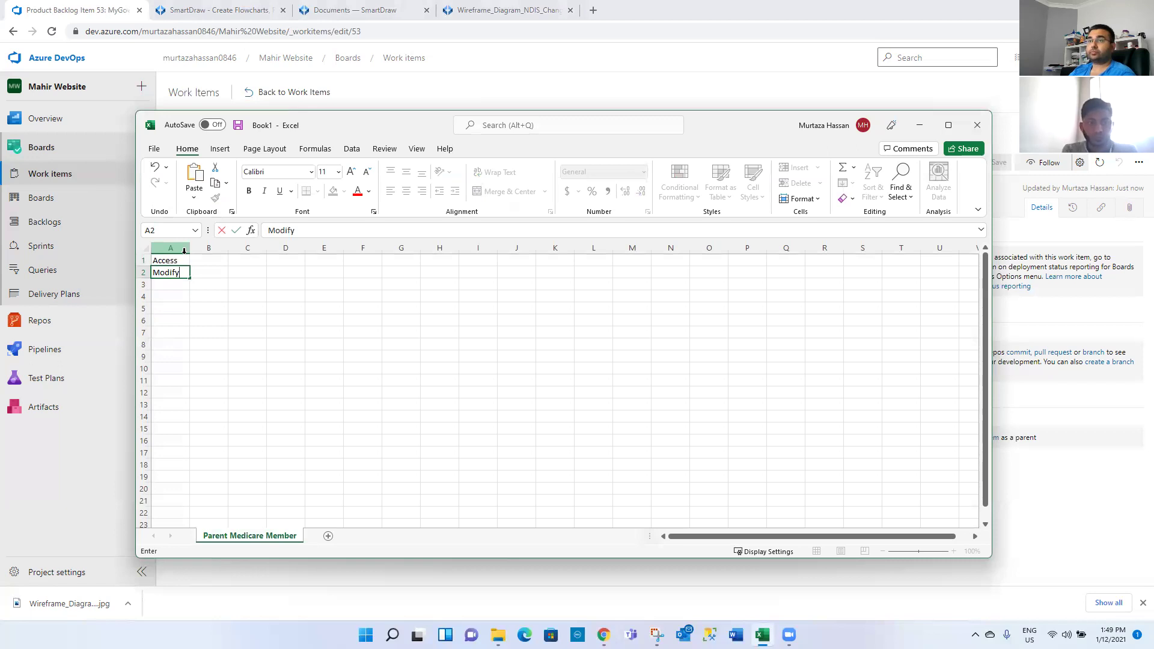
type(" Child")
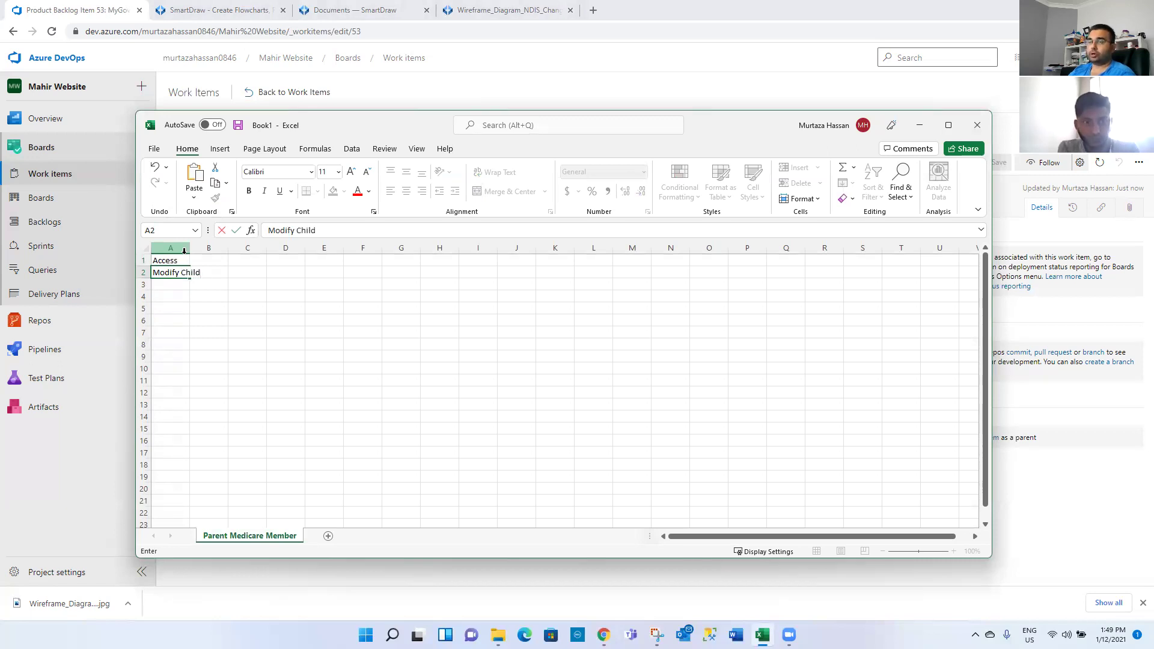
key("BackSpace")
key("BackSpace")
key("BackSpace")
key("BackSpace")
key("BackSpace")
type("Pare")
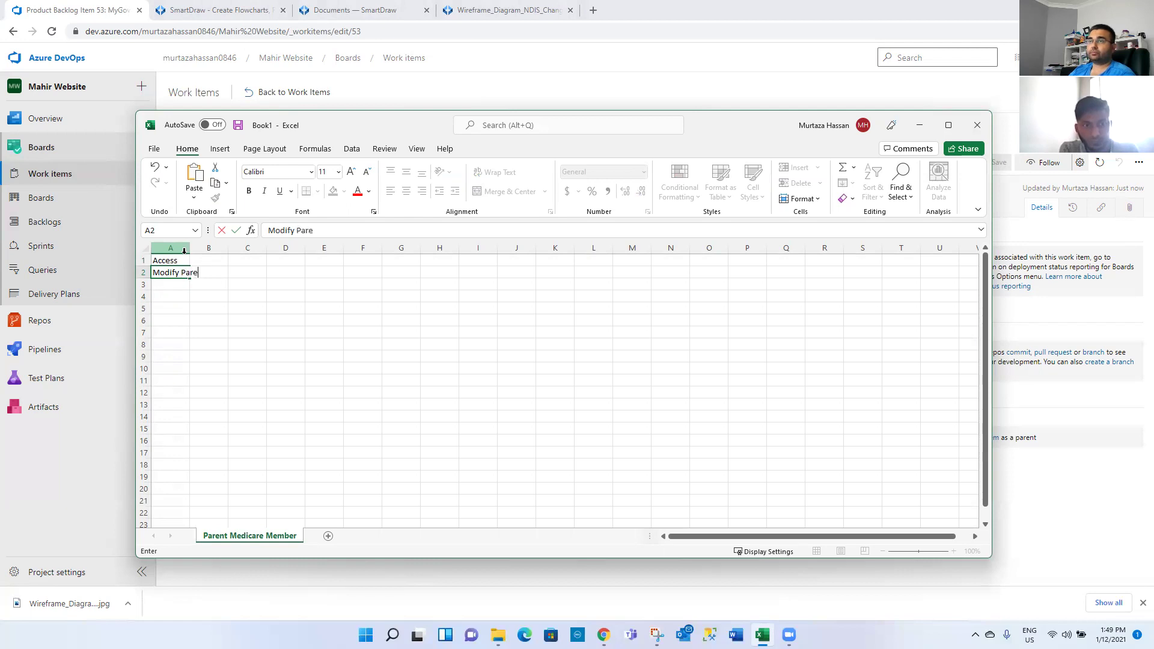
type("nt Records")
key("Return")
- Enter "Modify Child Records" in A3 and fit column A's width to its contents
type("Modify")
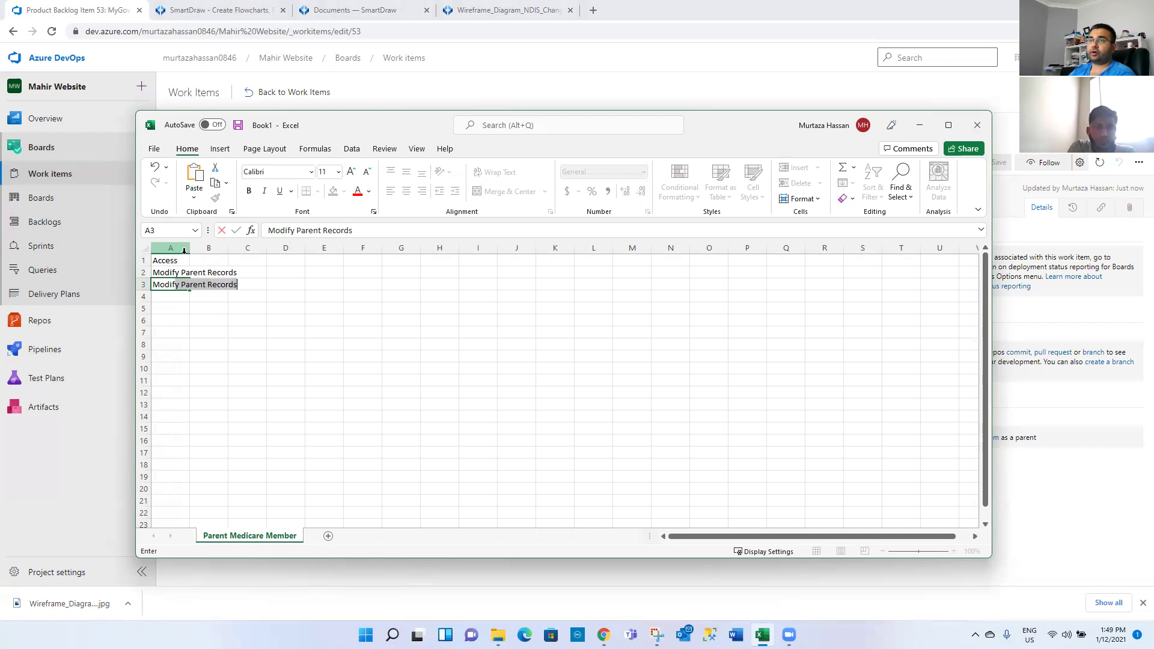
type(" Child")
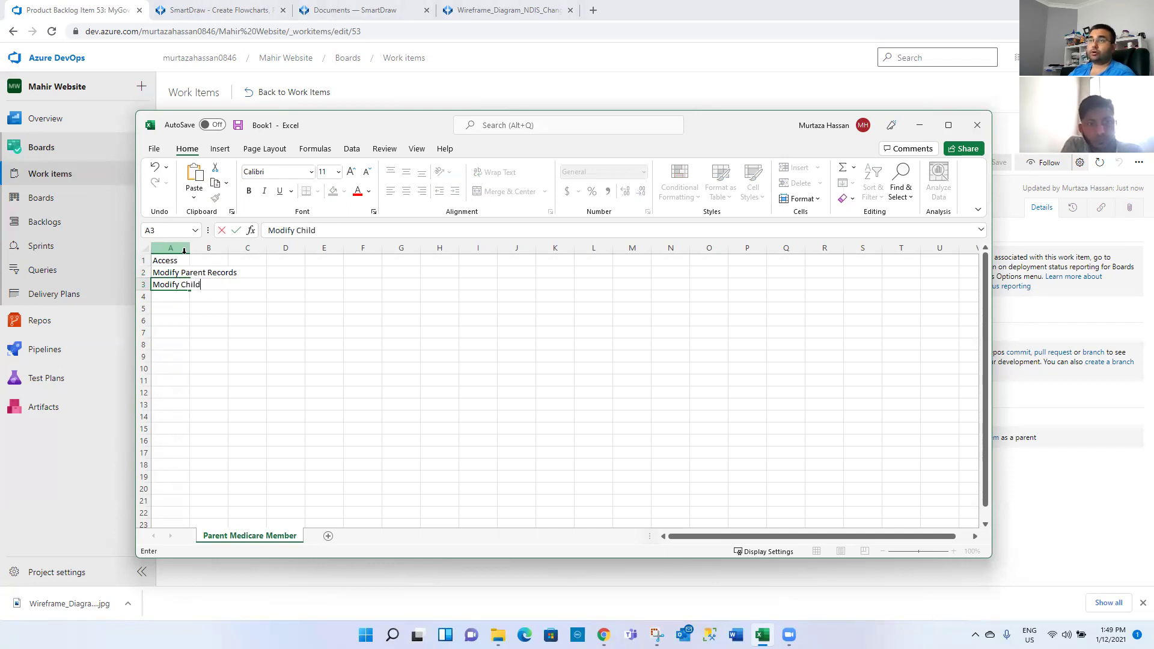
type(" Records")
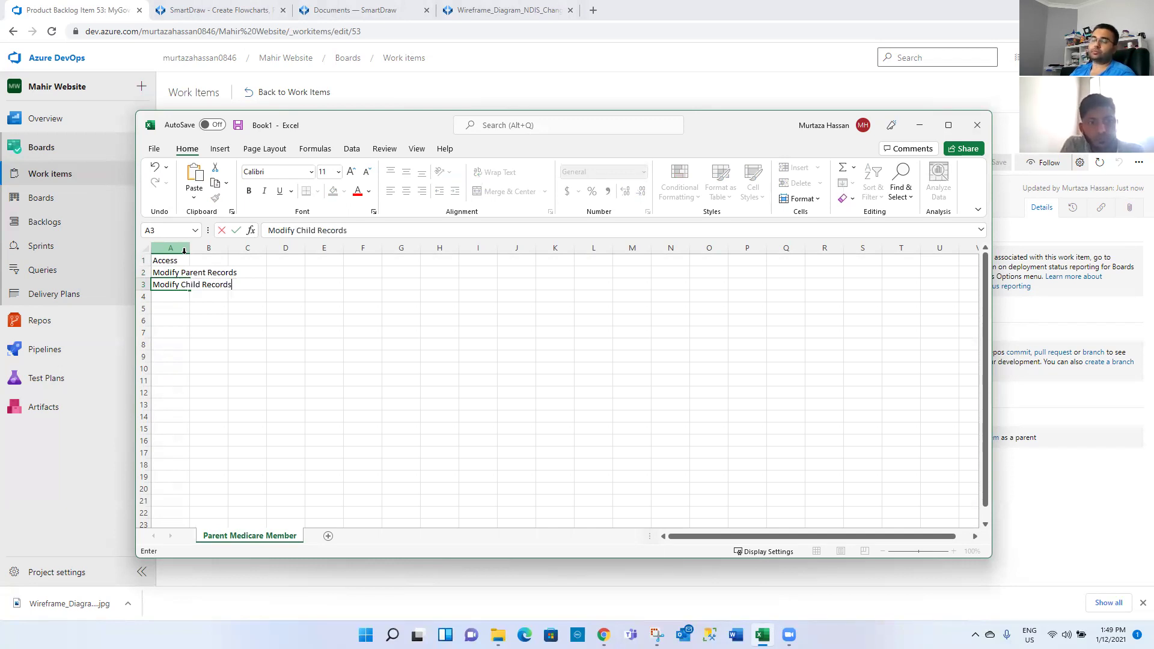
double_click(189, 247)
left_click(189, 246)
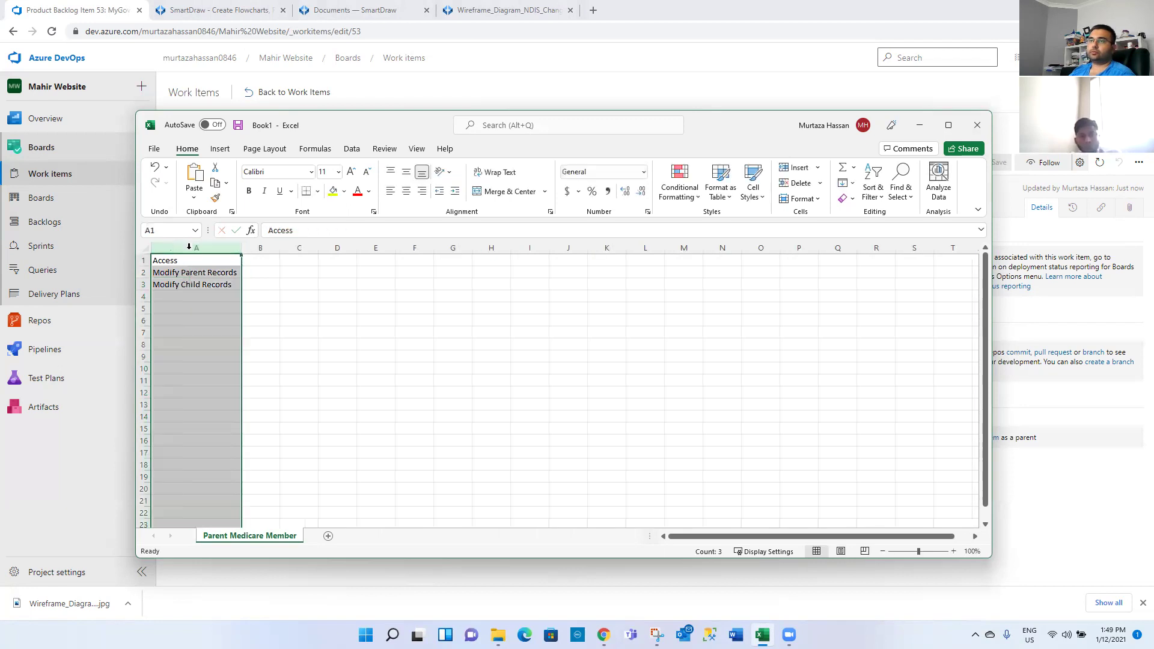
- Enter "Make Medicare Claim" in A4 below the other access rows
left_click(201, 295)
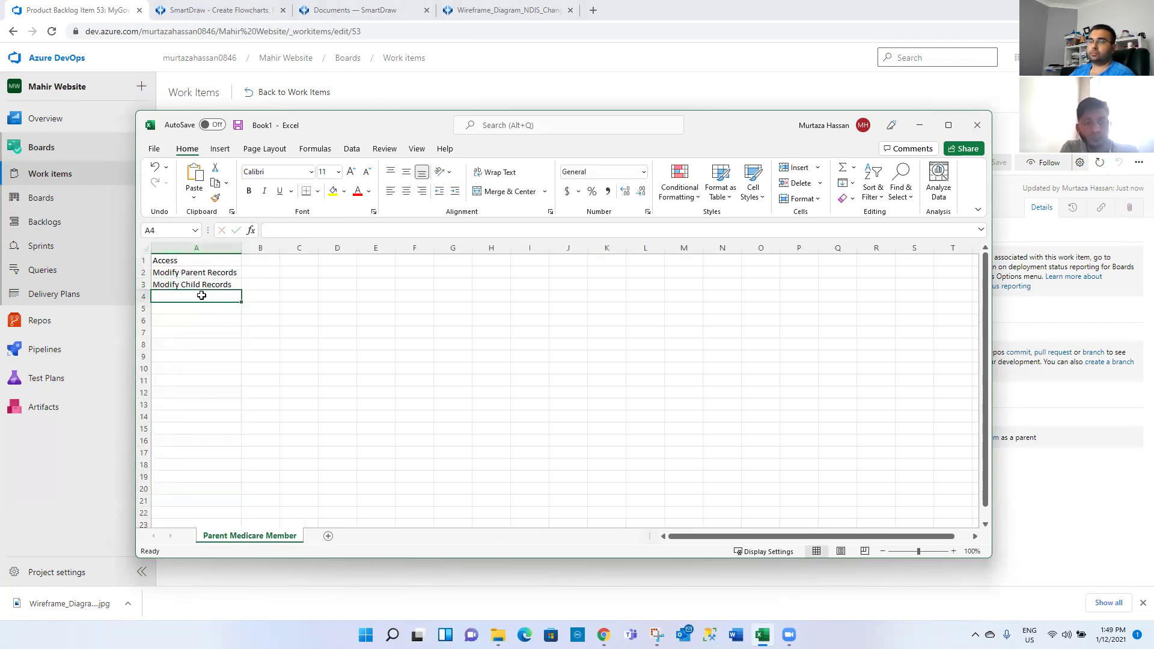
type("Make M")
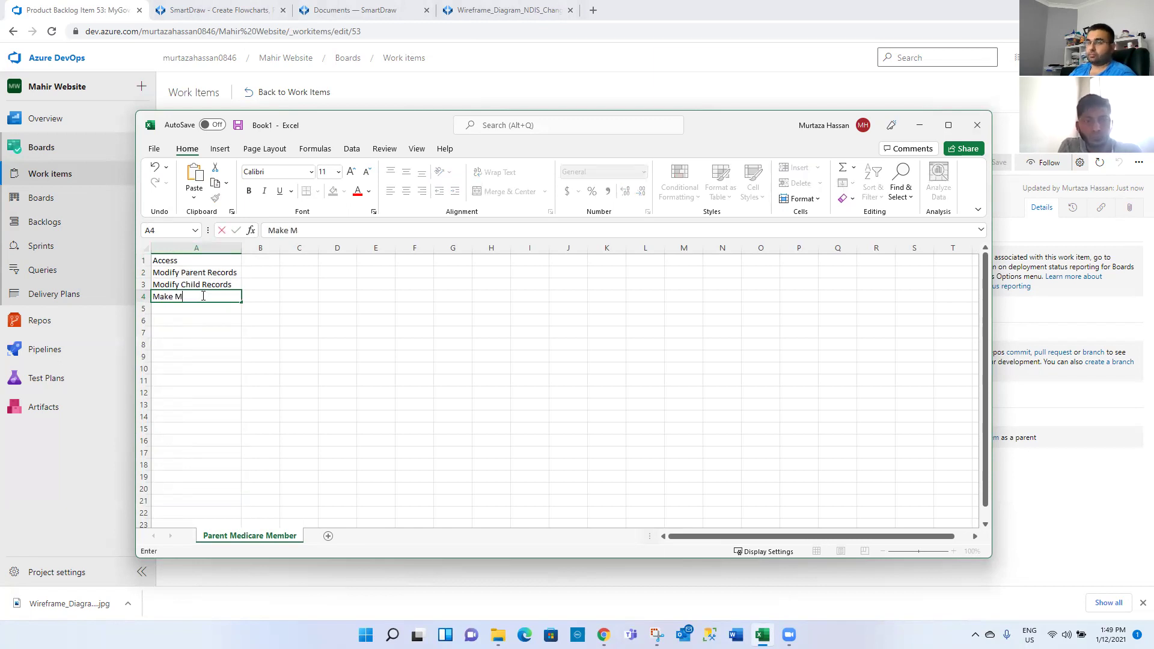
type("edioare Claim")
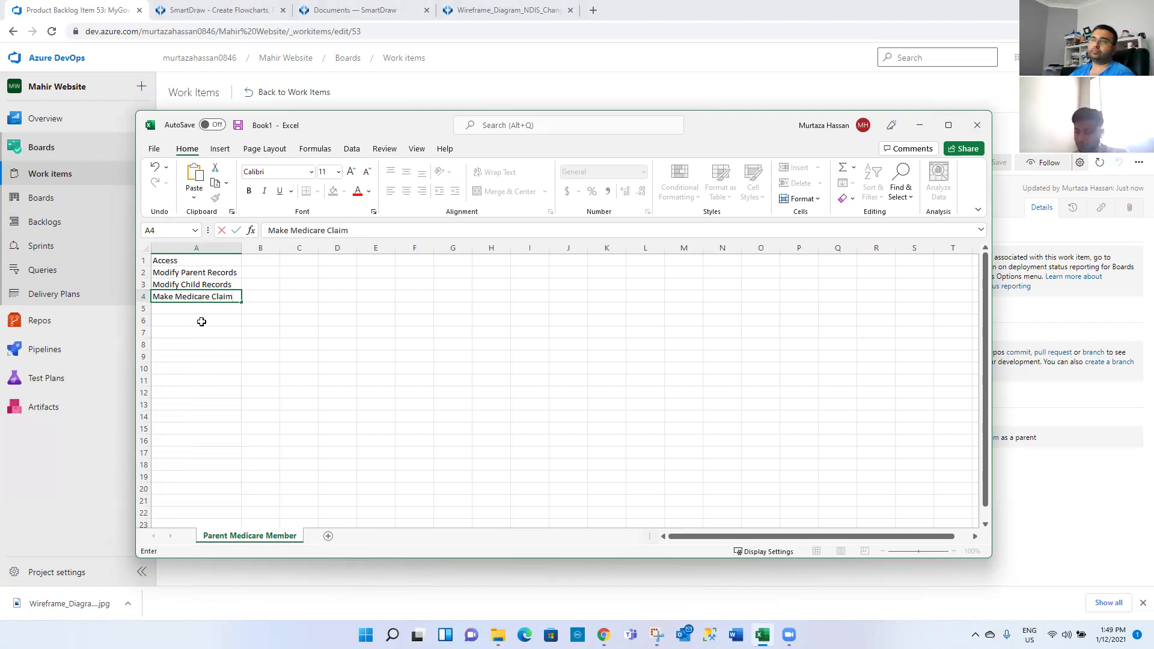
left_click(210, 344)
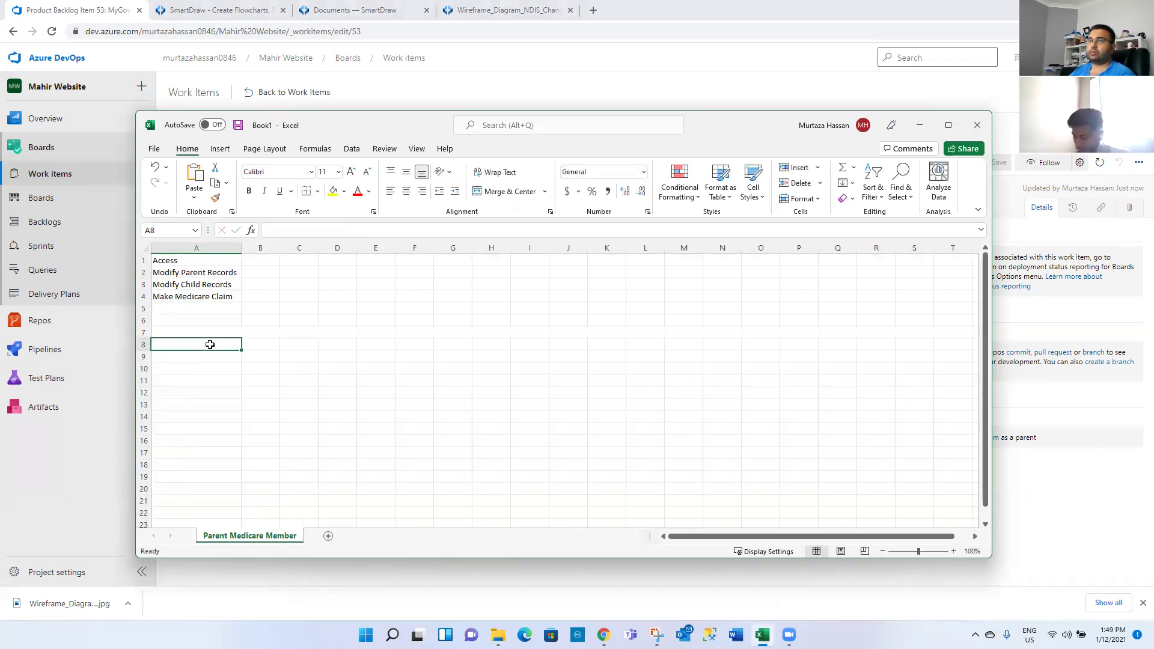
- Enter "Read" in B1 as the first permission heading
left_click(249, 262)
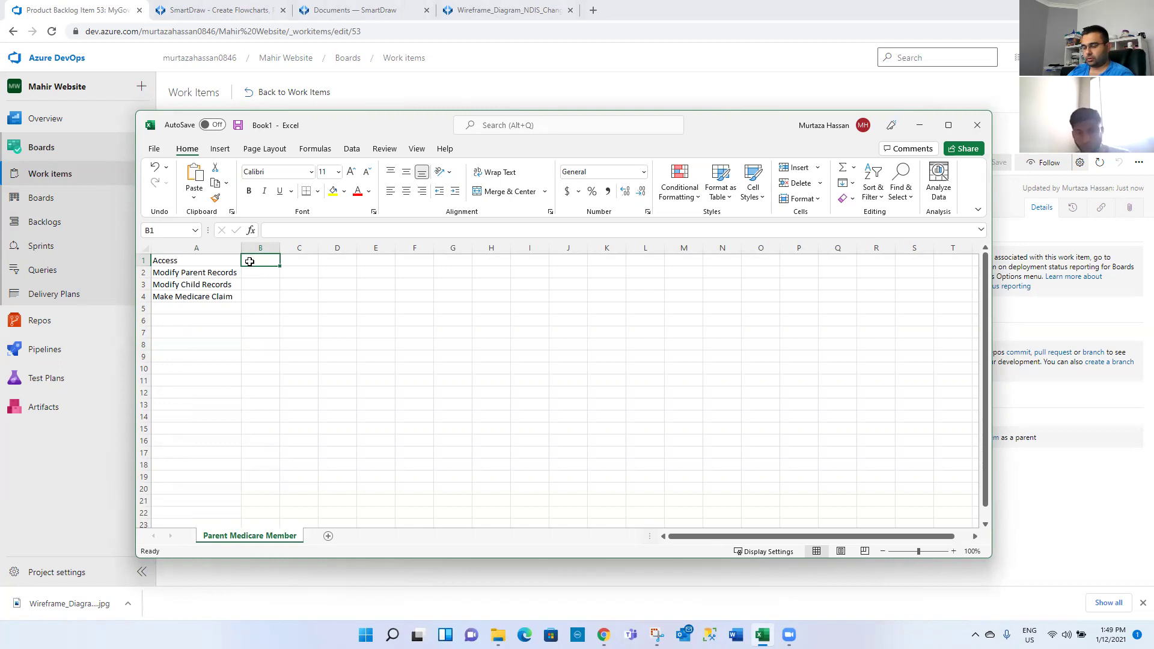
double_click(250, 261)
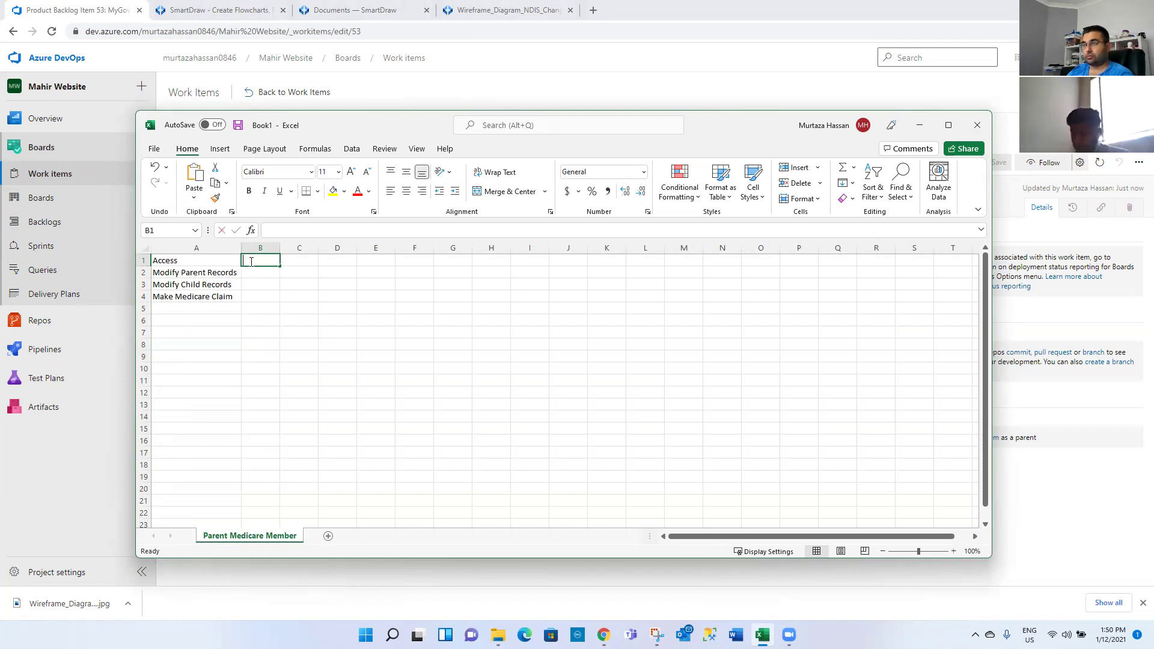
type("W")
key("BackSpace")
type("Write")
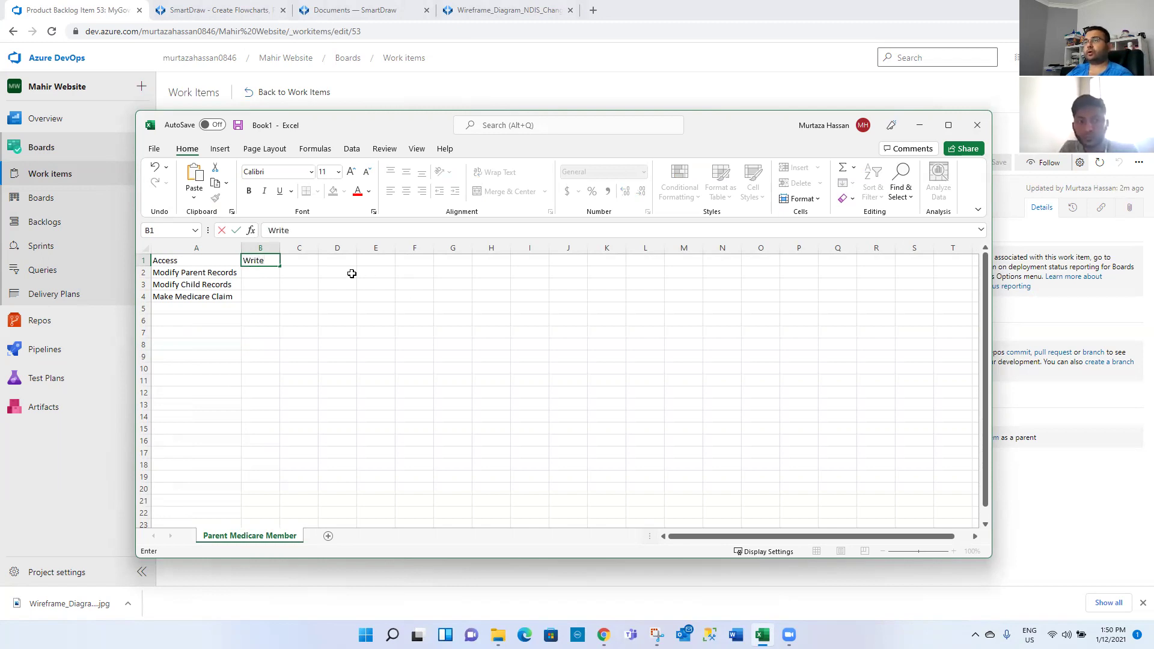
key("BackSpace")
key("BackSpace")
key("BackSpace")
key("BackSpace")
key("BackSpace")
type("Read")
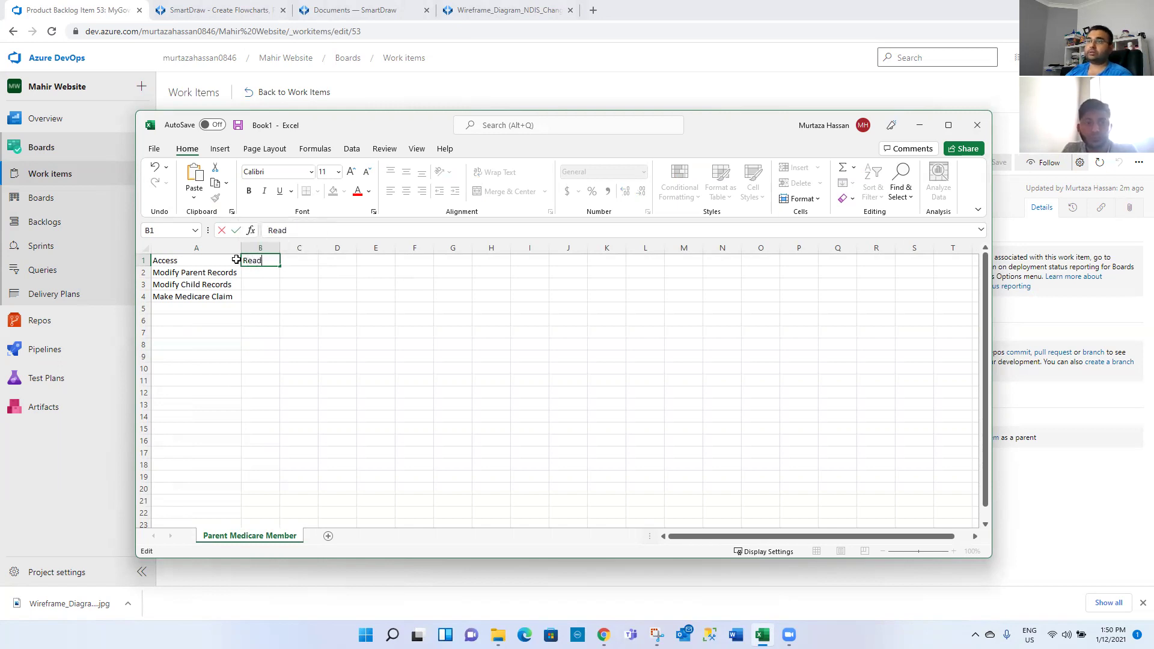
- Add the permission headings "Write" in C1 and "Process Claims" in D1
left_click(303, 263)
type("Writ")
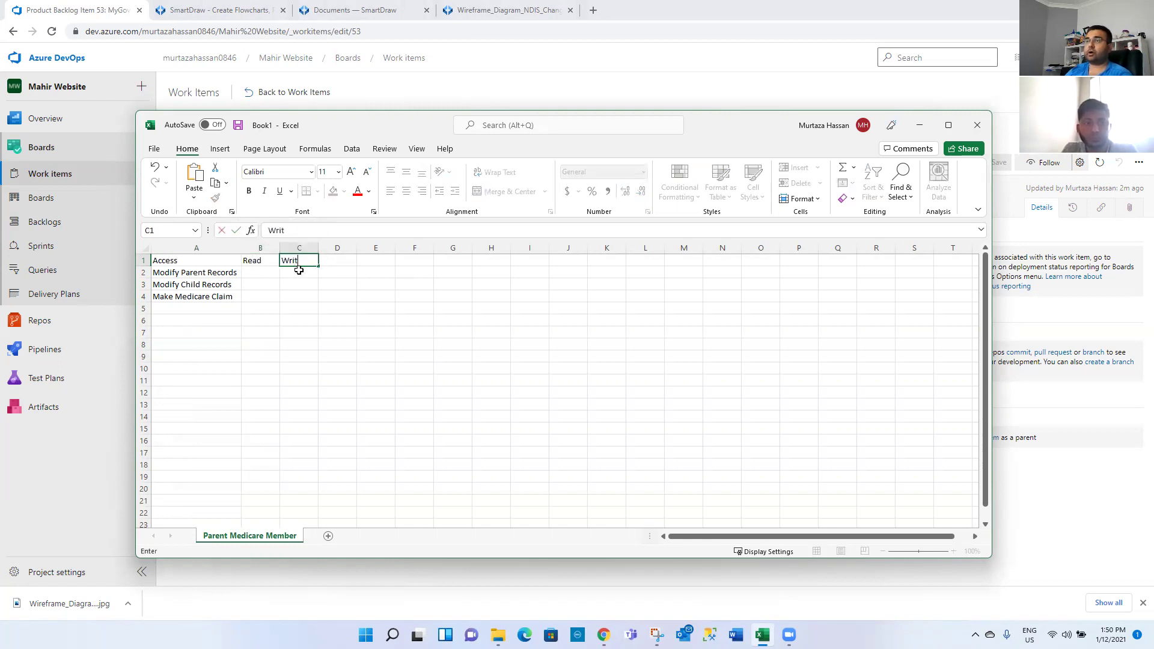
type("e")
left_click(347, 261)
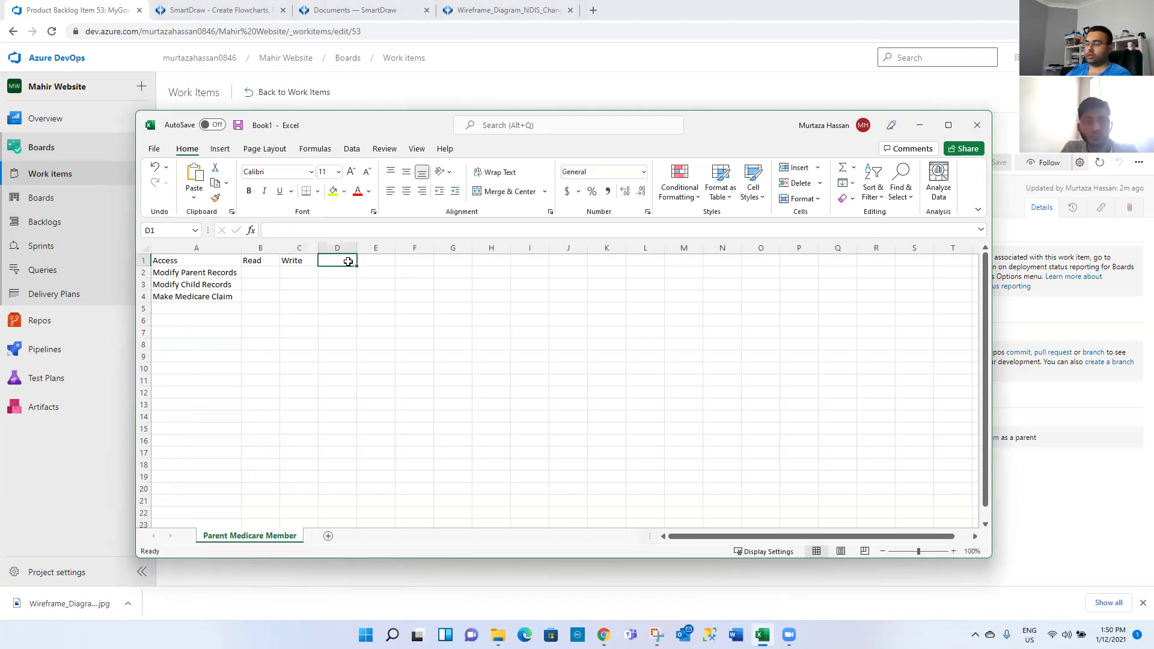
type("Process Claims")
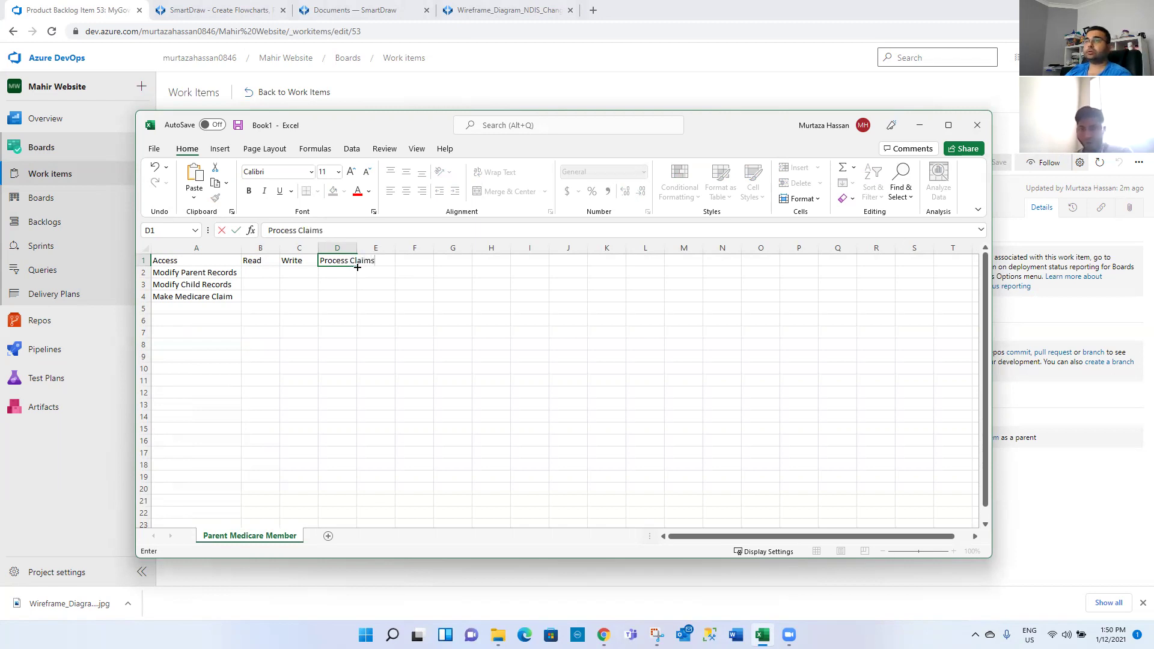
left_click(312, 311)
- Mark Read and Write with "x" for both the Modify Parent Records and Modify Child Records rows
left_click(259, 272)
type("x")
left_click(297, 273)
type("x")
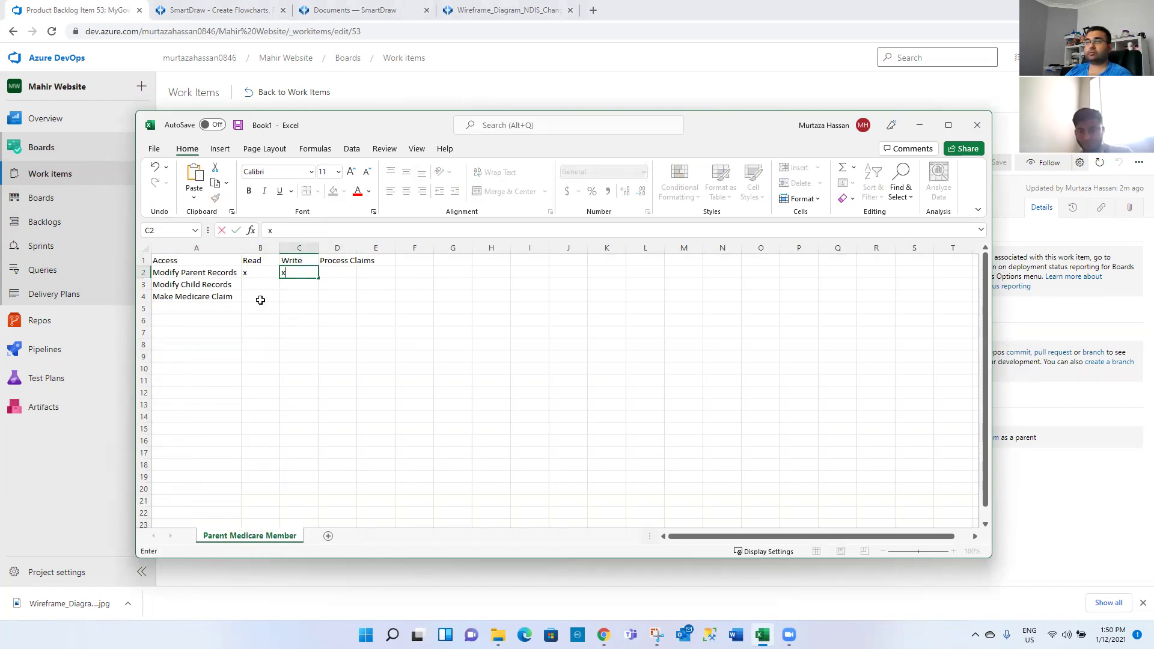
key("Return")
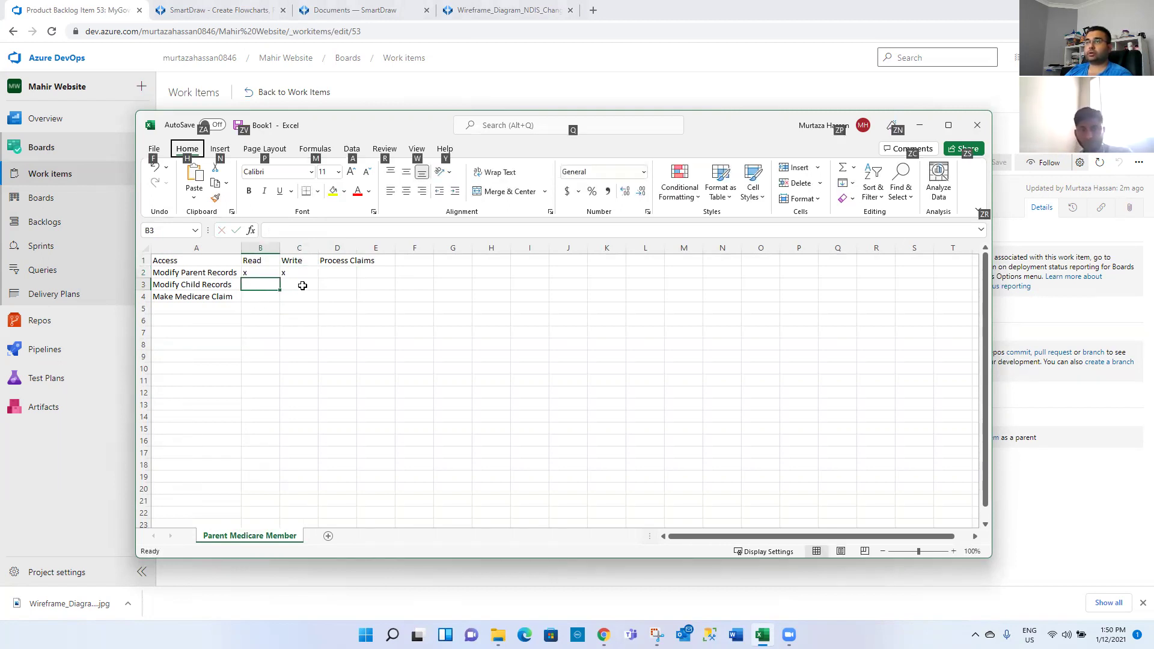
left_click(262, 284)
type("x")
left_click(303, 284)
type("x")
- Mark Read, Write and Process Claims with "x" for the Make Medicare Claim row
left_click(258, 297)
type("x")
left_click(303, 296)
type("x")
left_click(337, 296)
type("x")
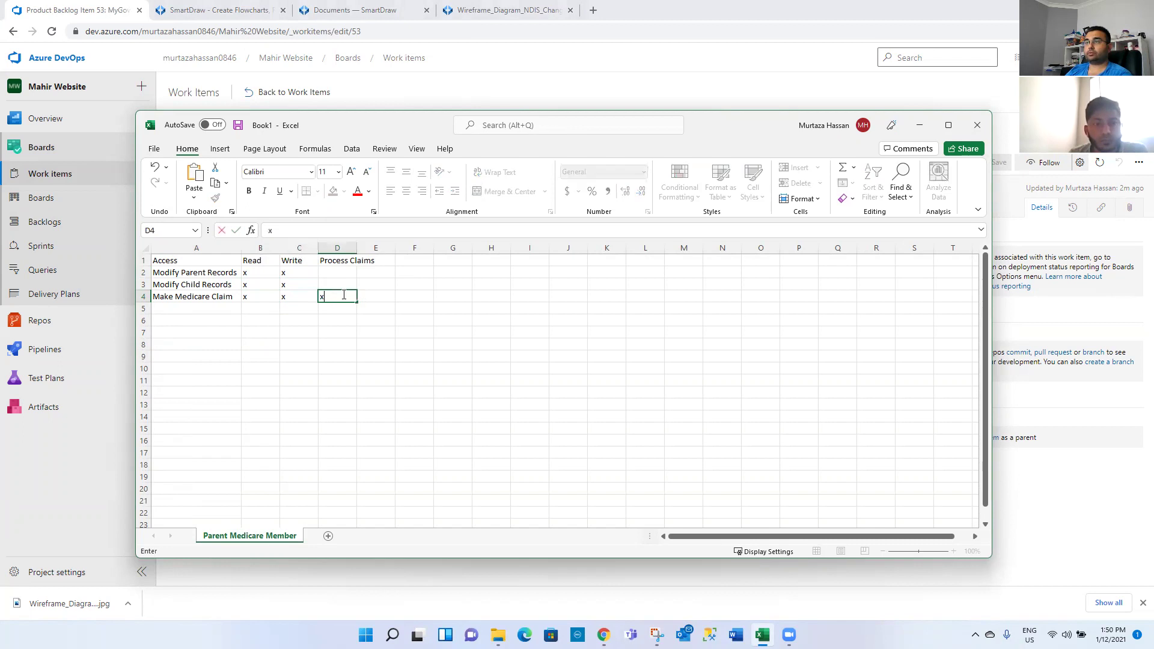
- Fit column D's width to the "Process Claims" heading
left_click(354, 247)
double_click(357, 247)
left_click(340, 355)
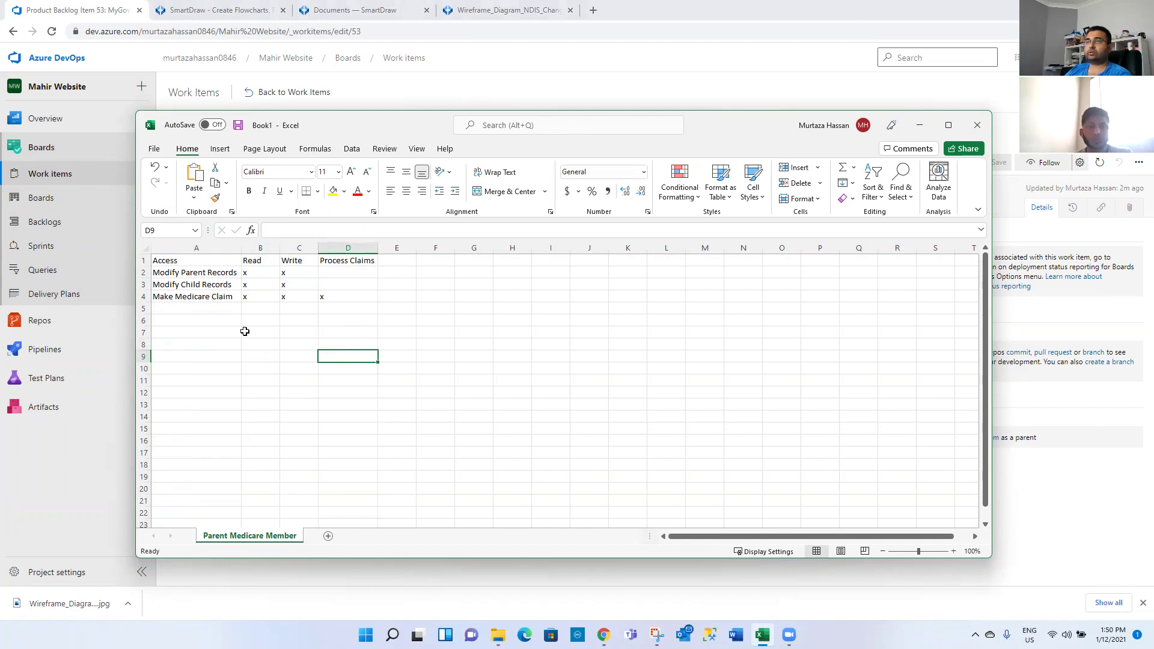
- Start saving the workbook and browse to the MyGov folder in Downloads as its location
key("ctrl+s")
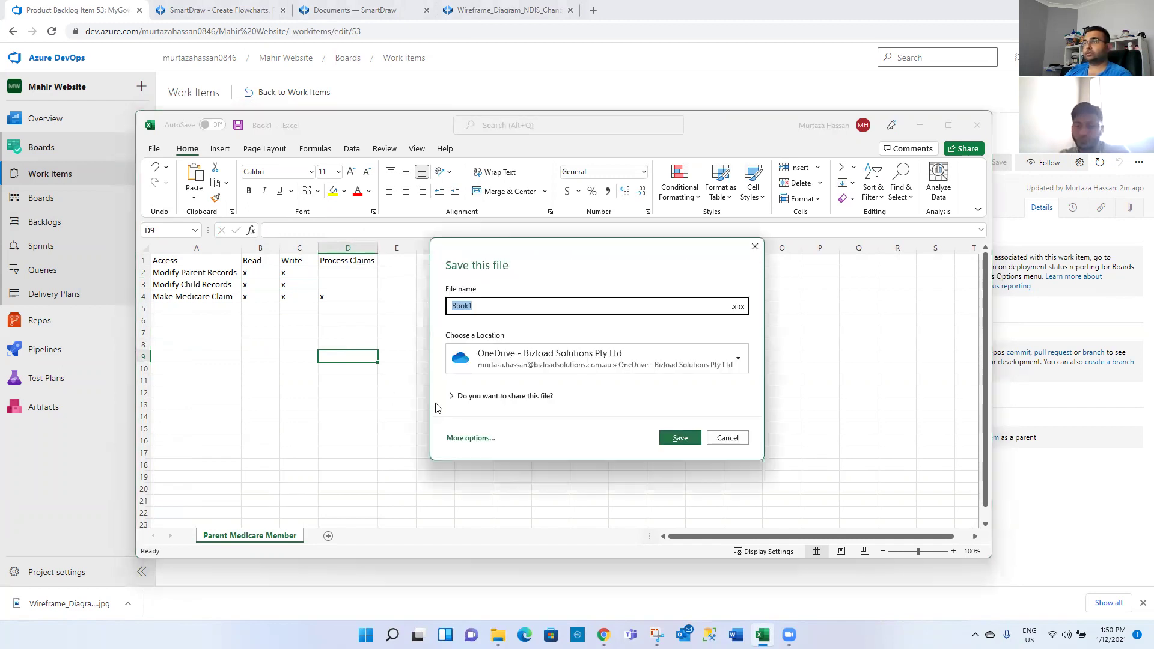
left_click(550, 360)
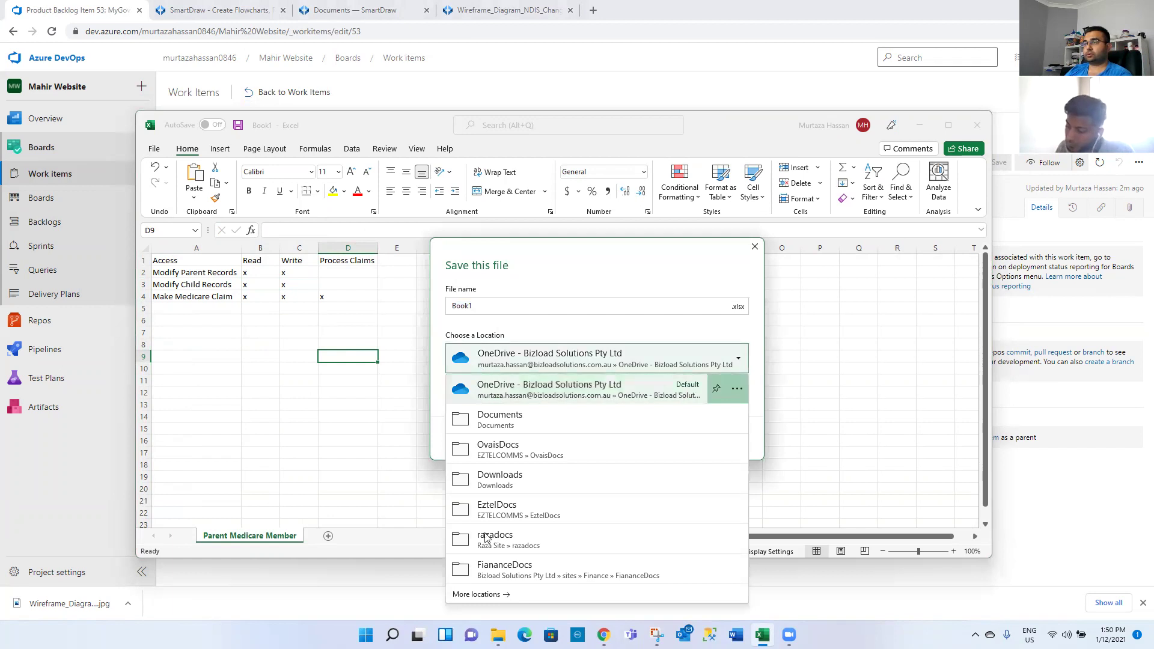
left_click(495, 592)
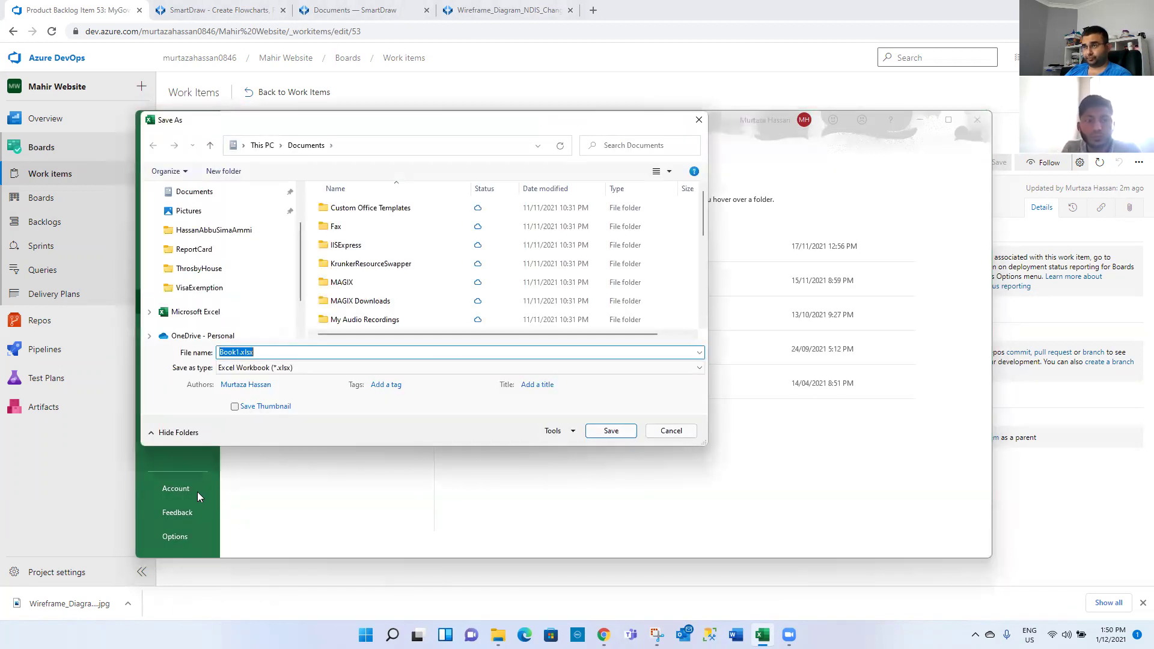
scroll(252, 259, "up", 2)
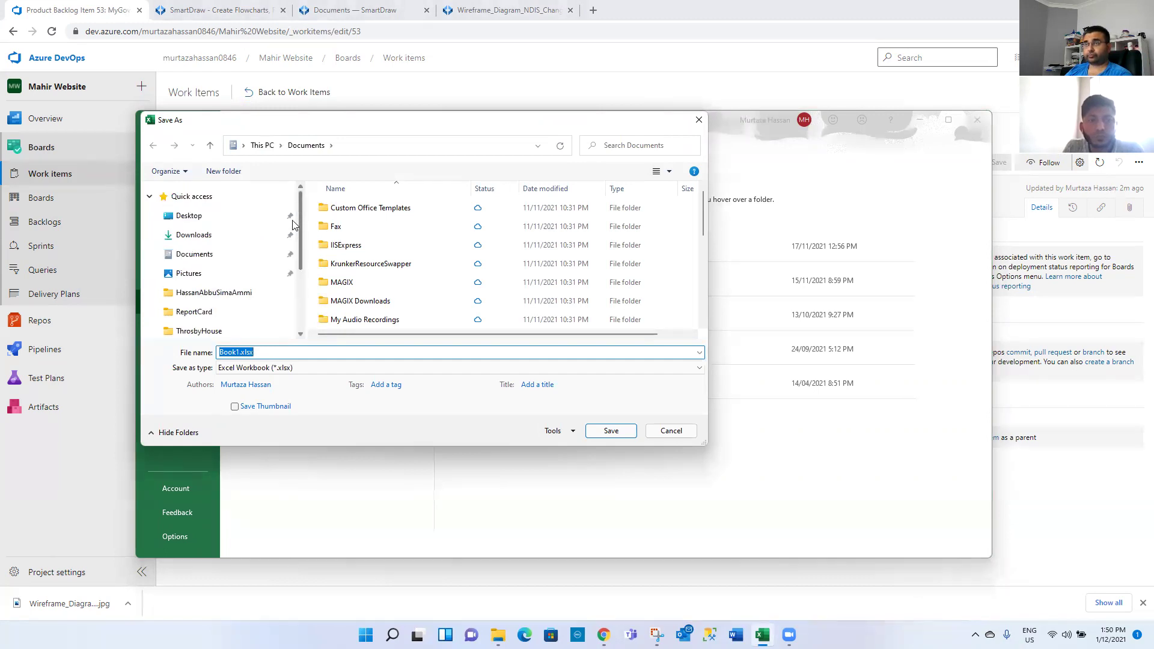
left_click(229, 239)
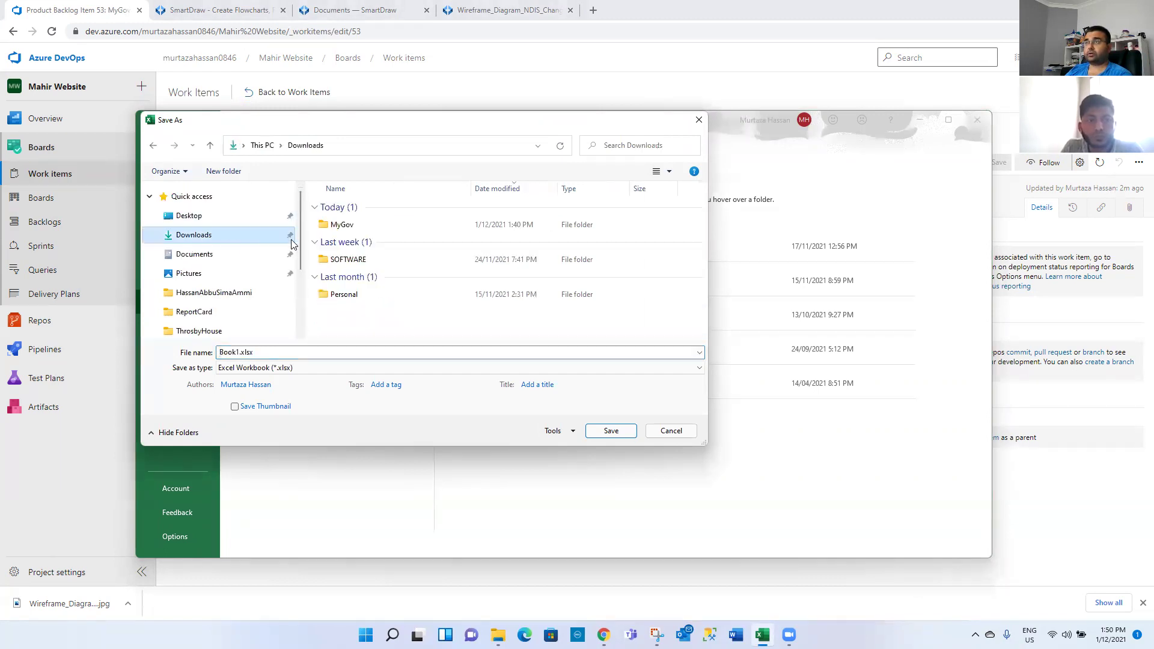
left_click(343, 227)
double_click(343, 231)
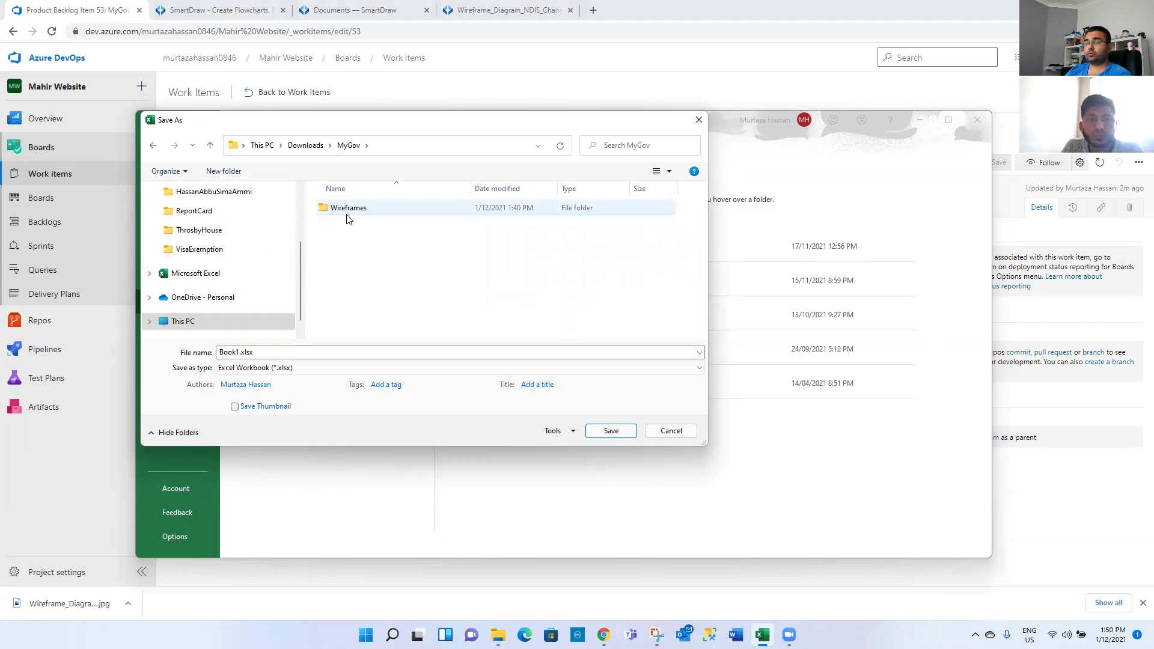
- Create a folder named "Documents" inside MyGov and open it
right_click(348, 249)
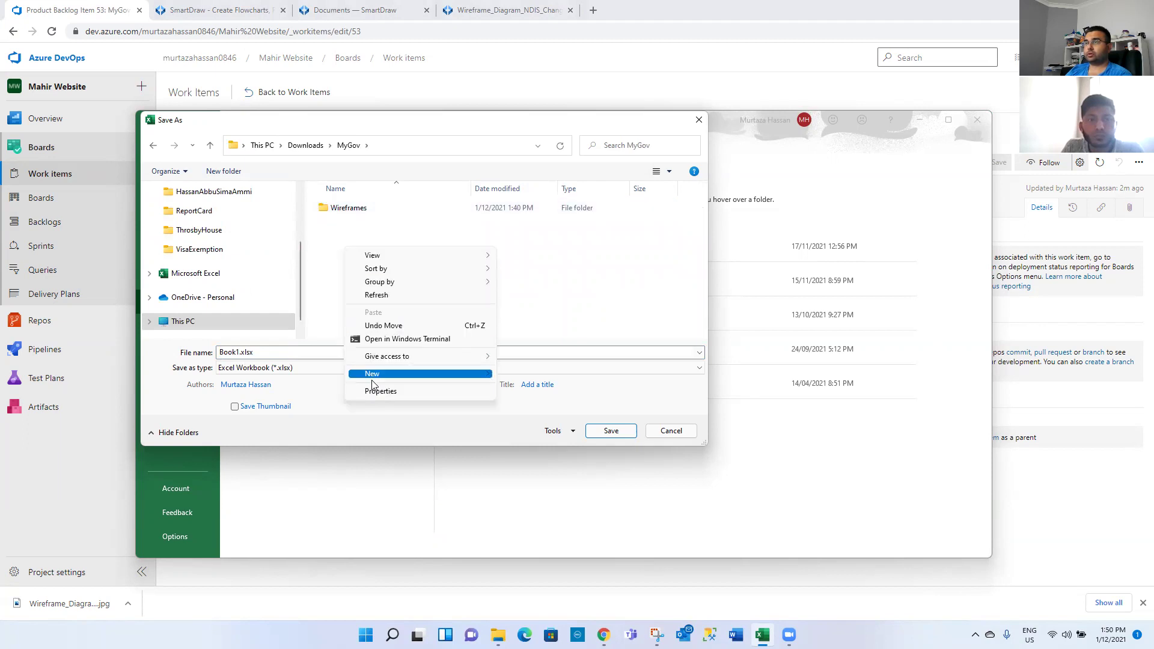
mouse_move(372, 383)
left_click(514, 377)
type("Documents")
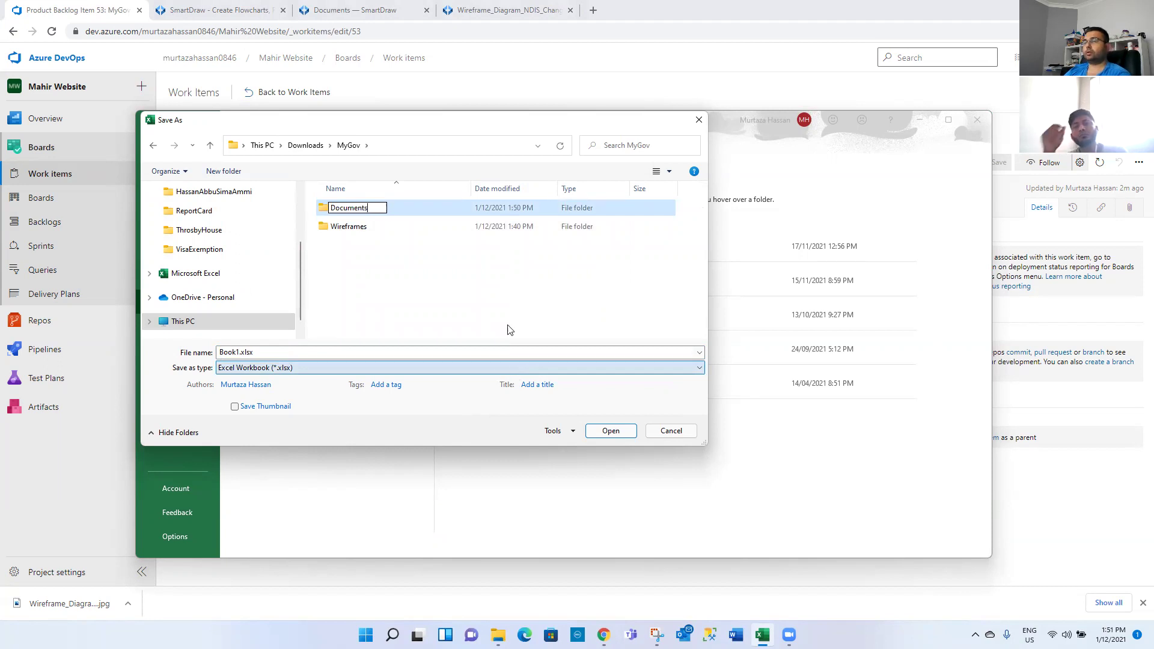
double_click(361, 211)
- Create a folder named "SecurityRoles" inside Documents and open it as the save location
right_click(367, 254)
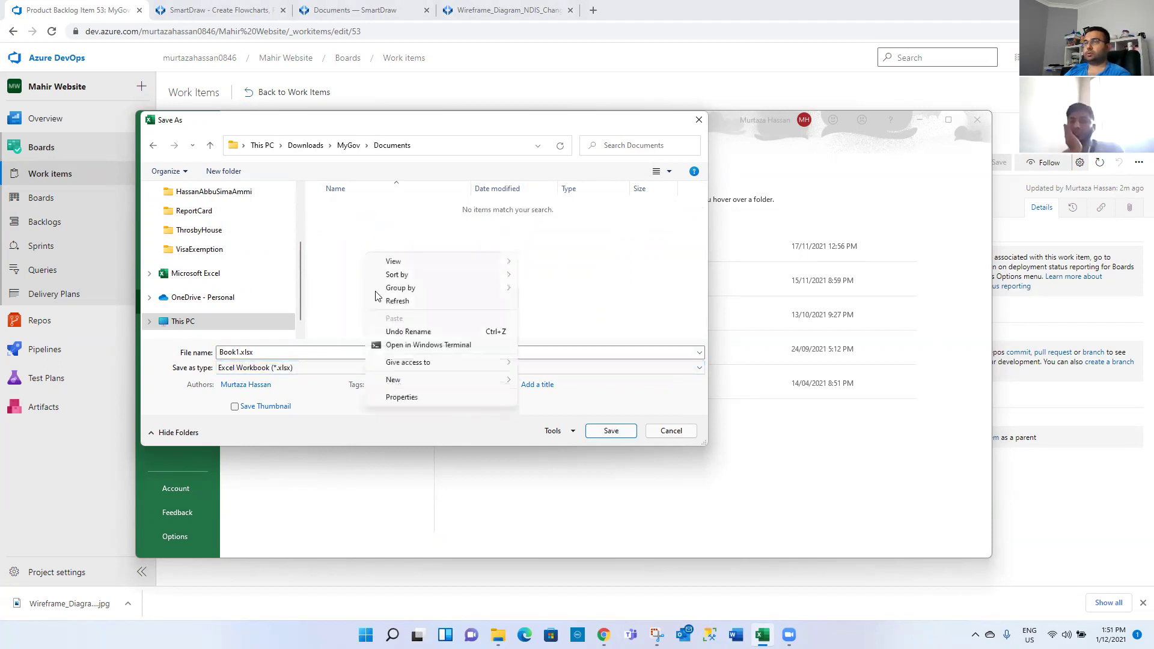
mouse_move(405, 381)
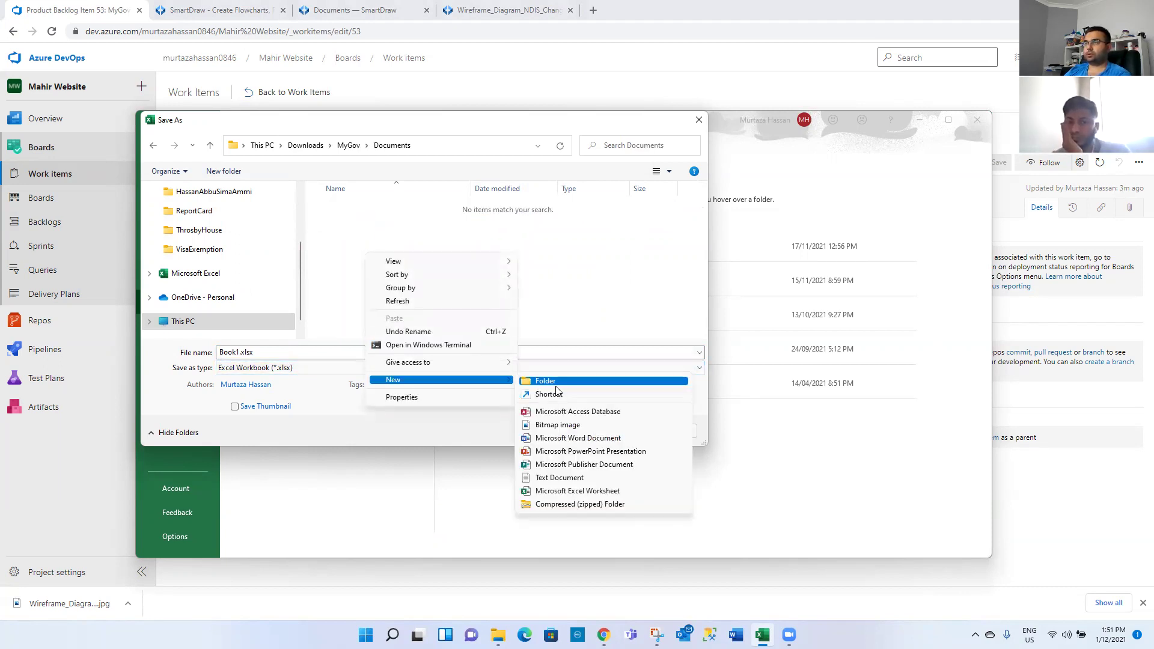
left_click(555, 385)
type("Securi")
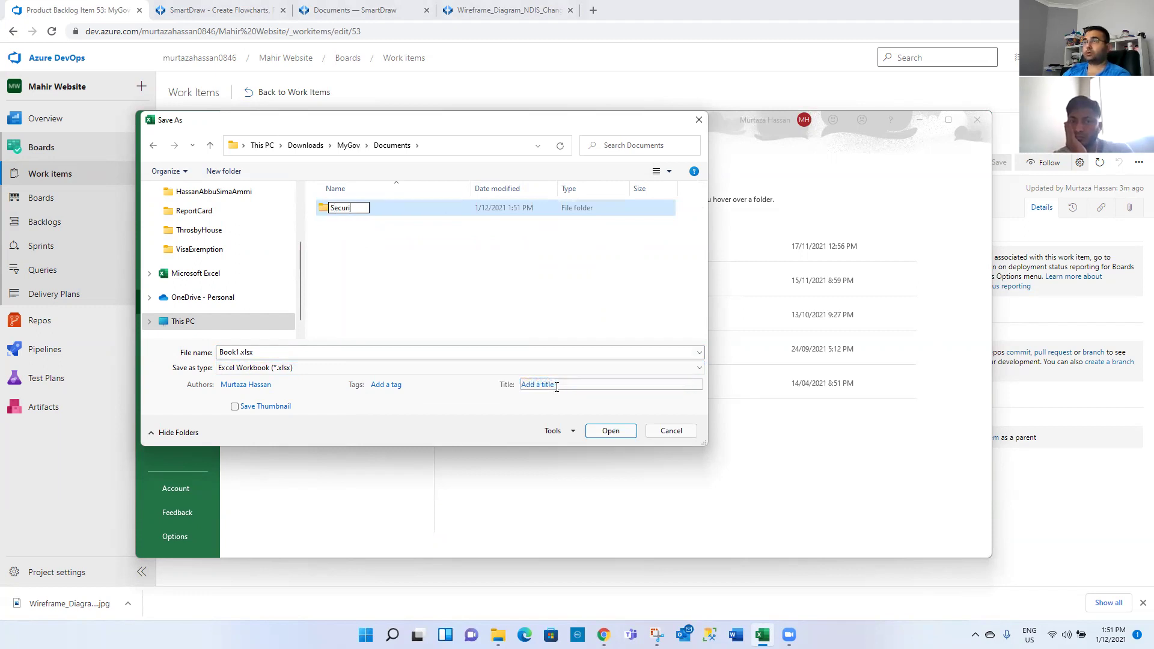
type("tyRoles")
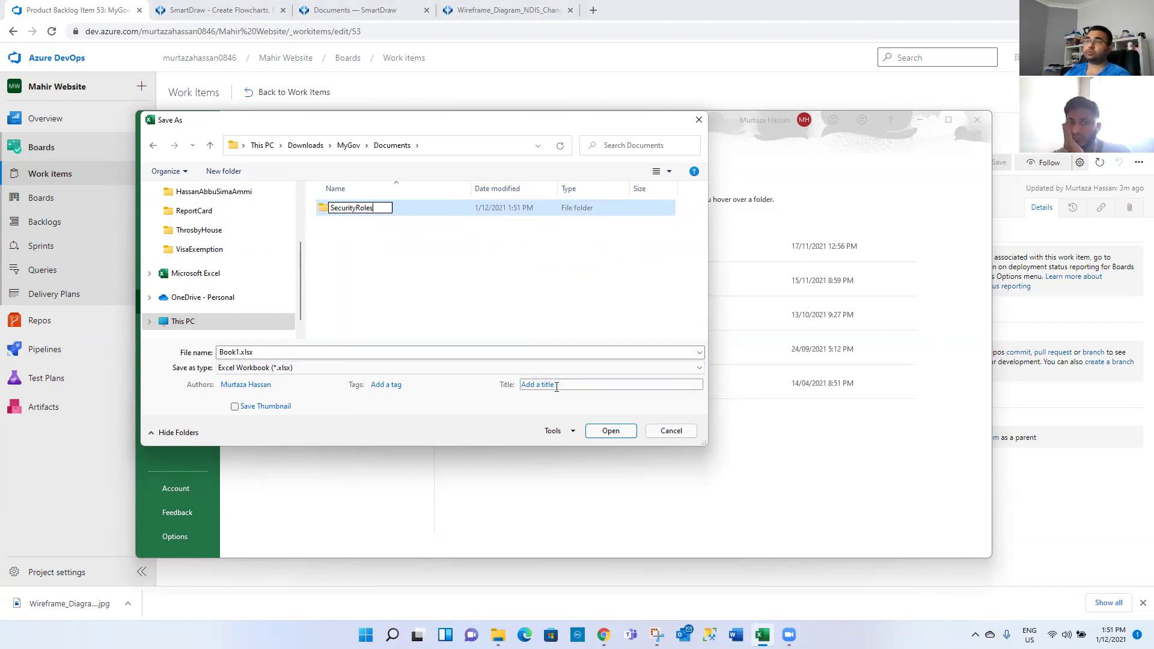
left_click(368, 229)
double_click(368, 210)
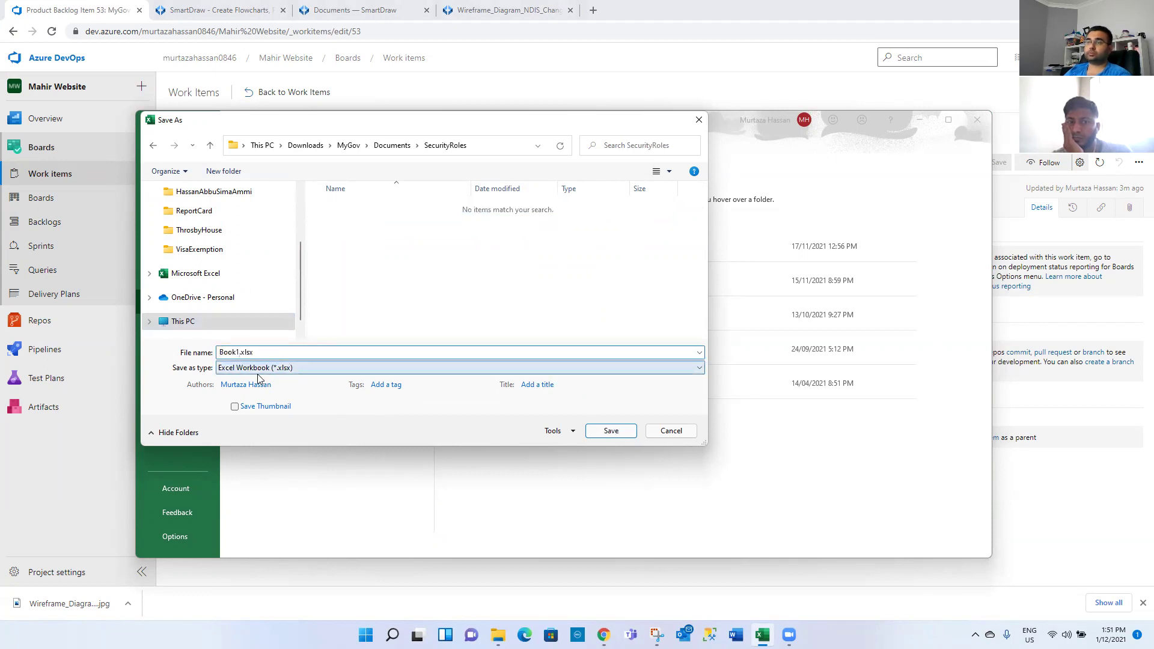
- Name the workbook SecurityRolesDetails.xlsx and save it in the SecurityRoles folder
key("shift+Home")
type("Security")
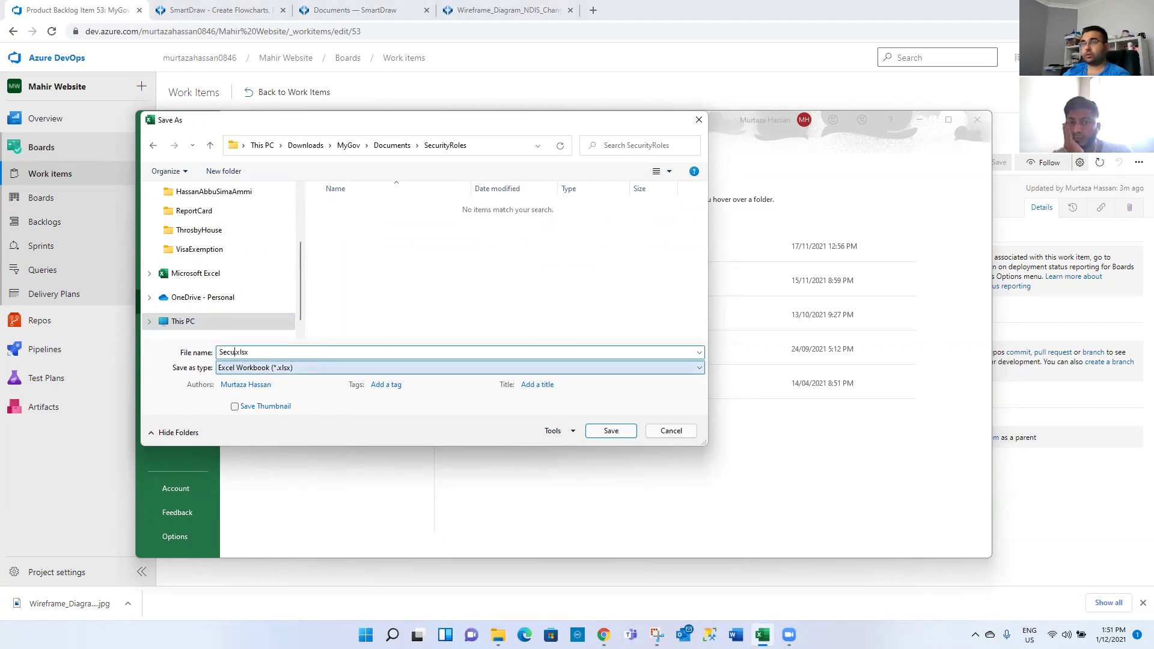
type("Roles")
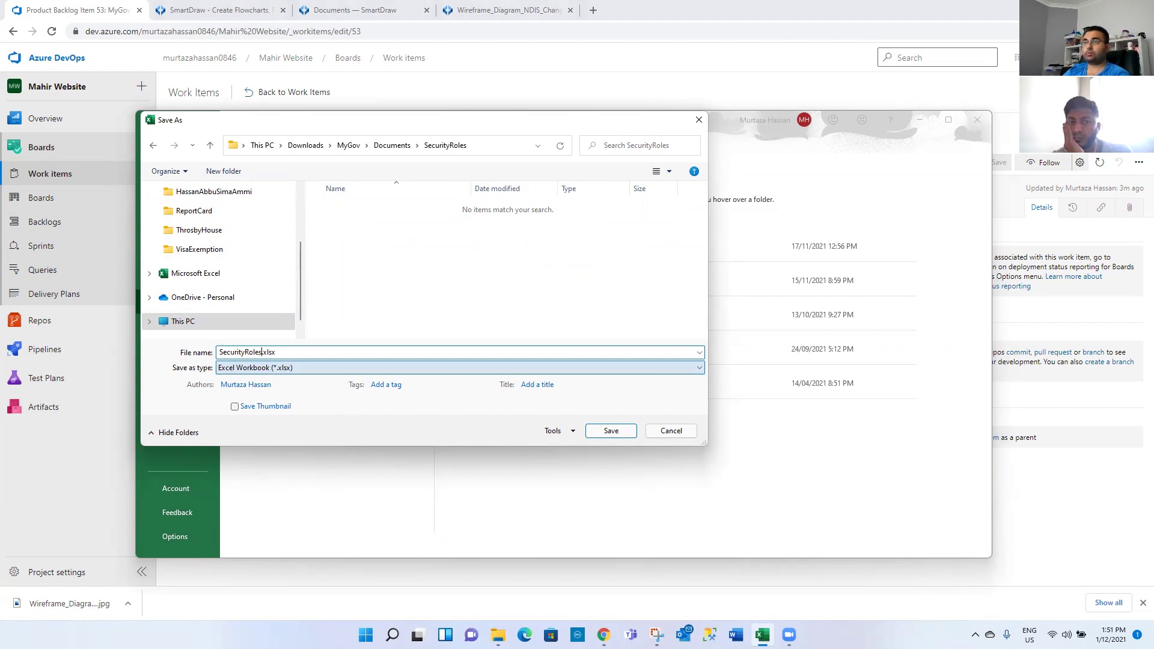
type("Details")
key("Return")
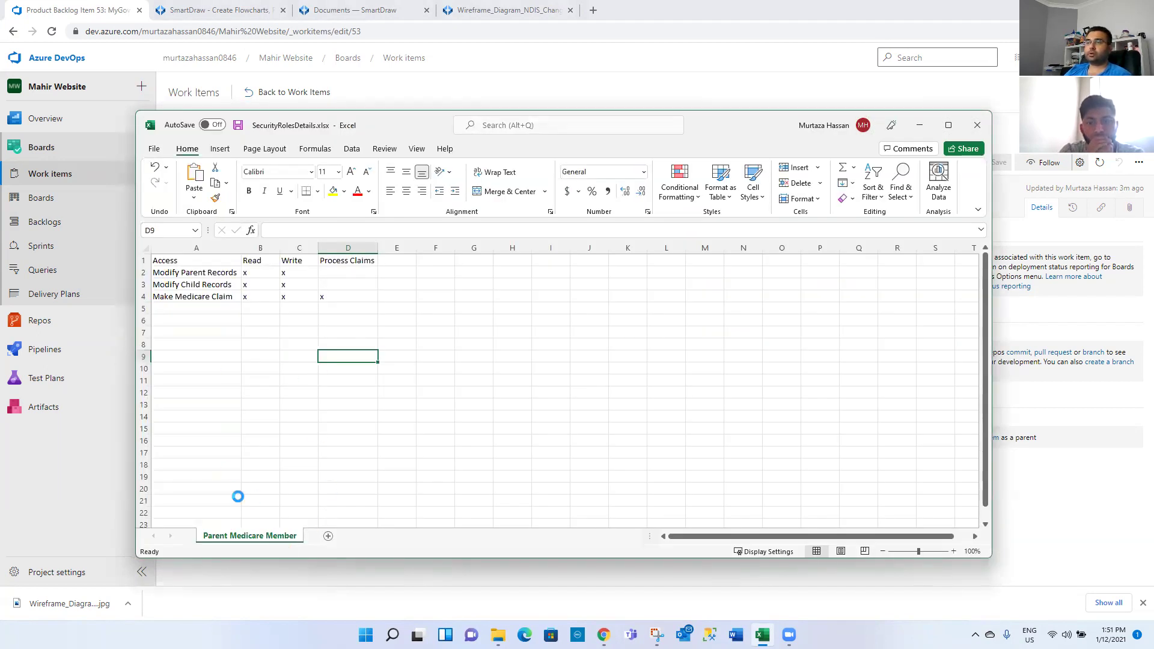
- Create a copy of the Parent Medicare Member sheet, placed before the original in the same workbook
left_click(285, 473)
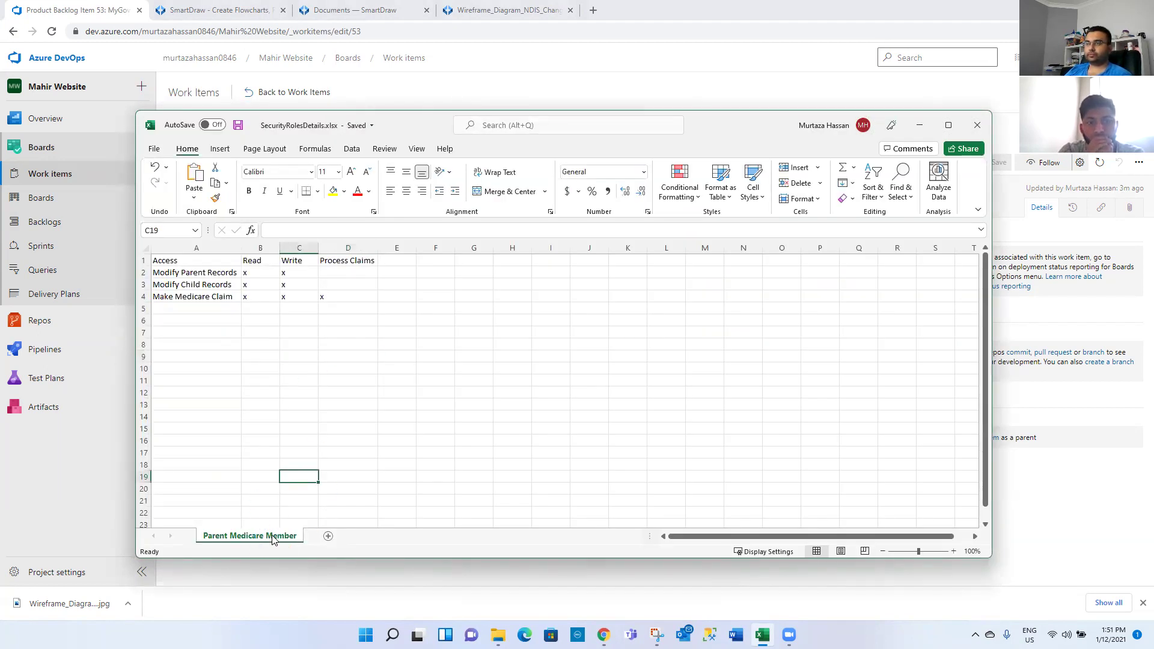
right_click(271, 536)
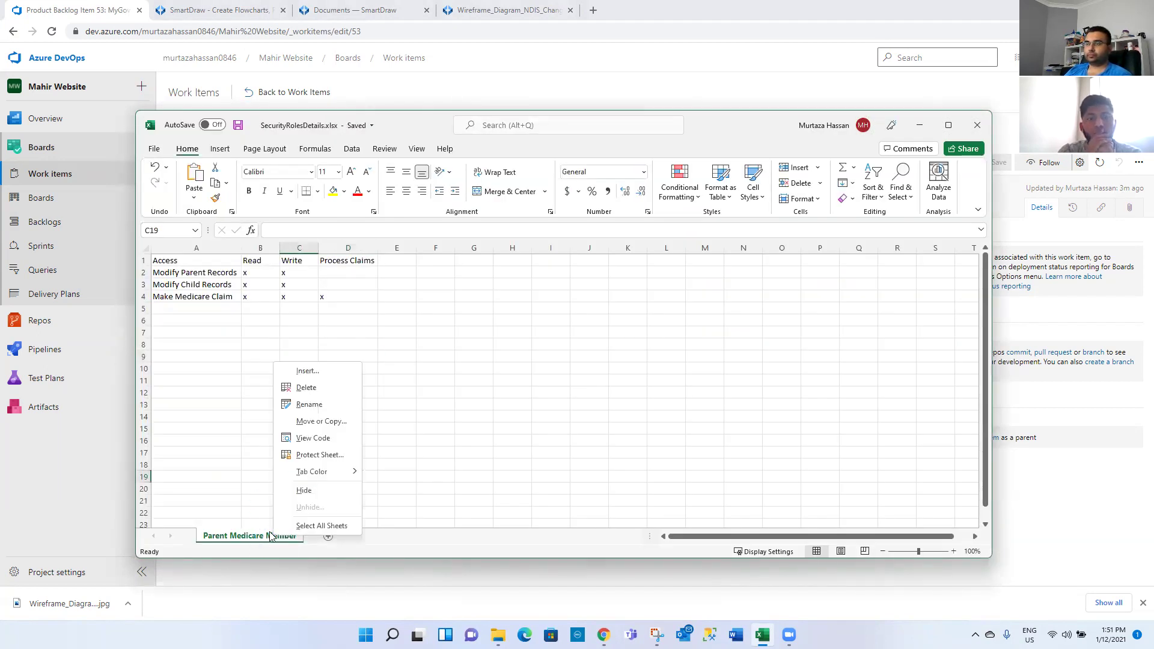
left_click(318, 420)
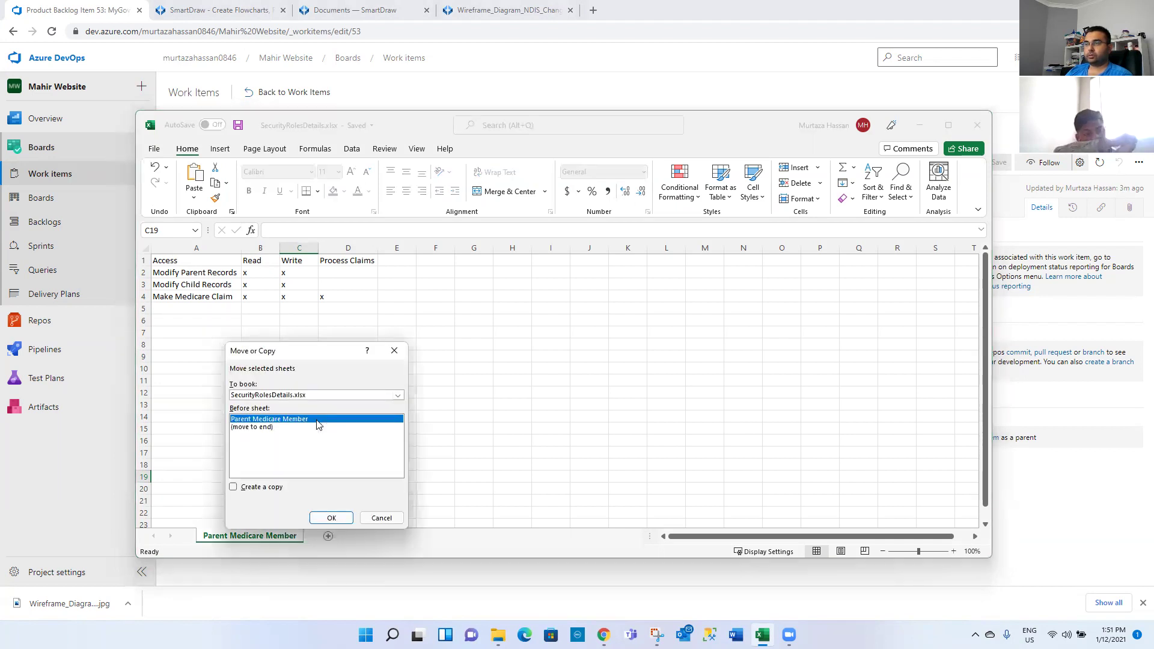
left_click(245, 487)
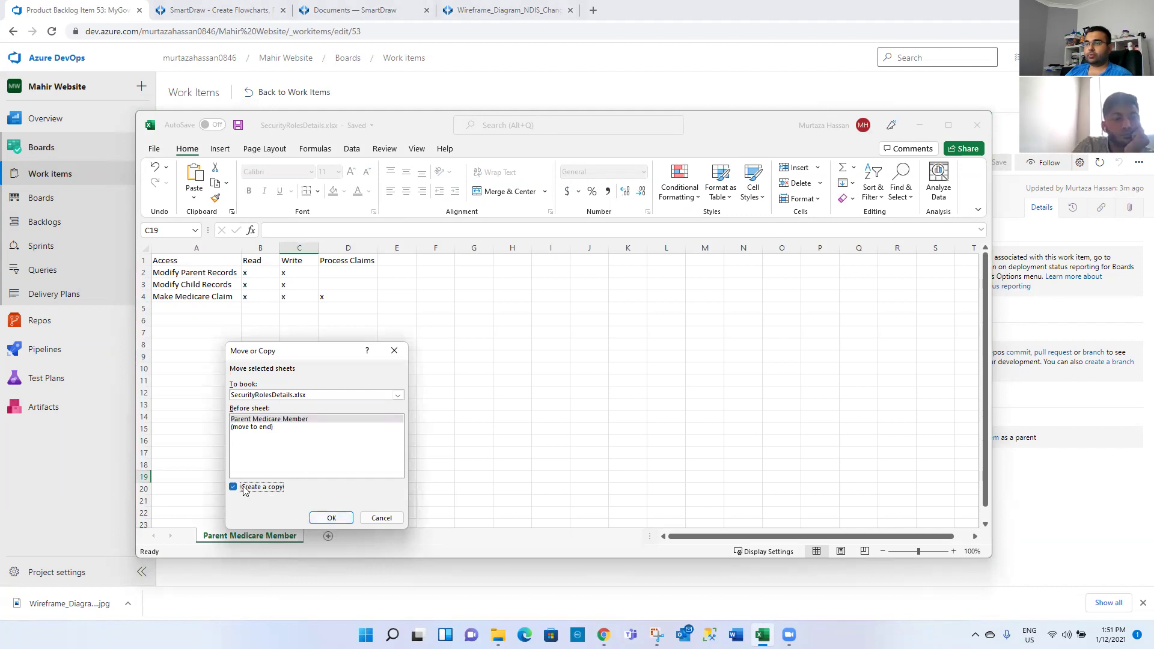
left_click(321, 519)
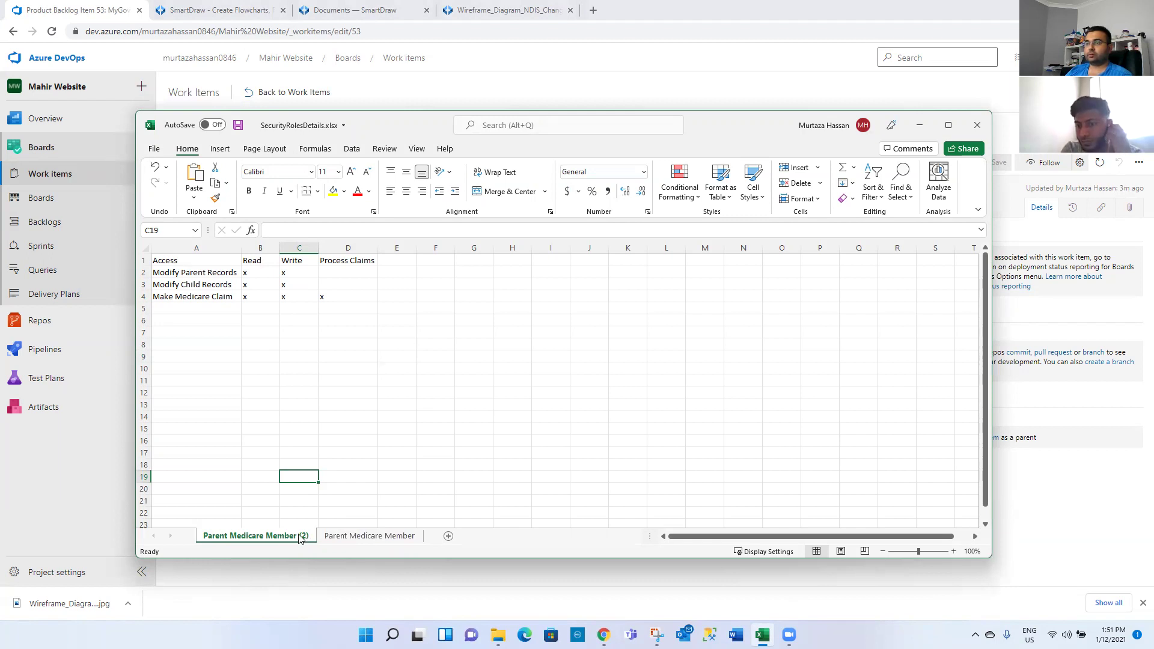
- Rename the original Parent Medicare Member sheet to "Child Medicare Member"
left_click(388, 536, "ctrl")
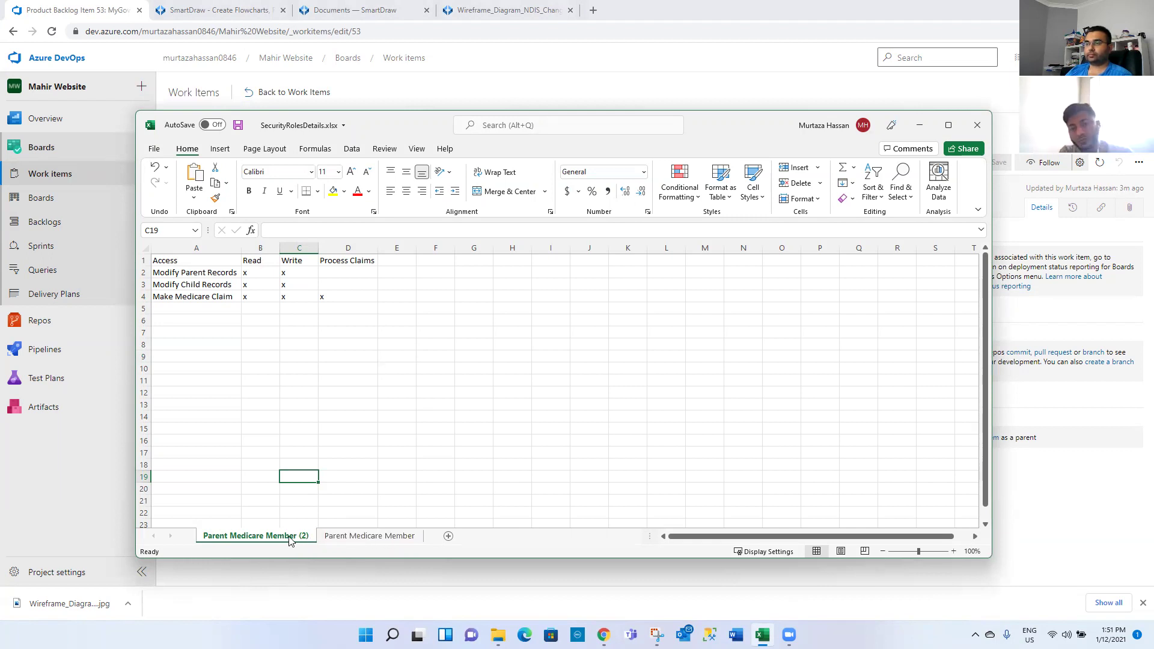
double_click(308, 535)
left_click(348, 536)
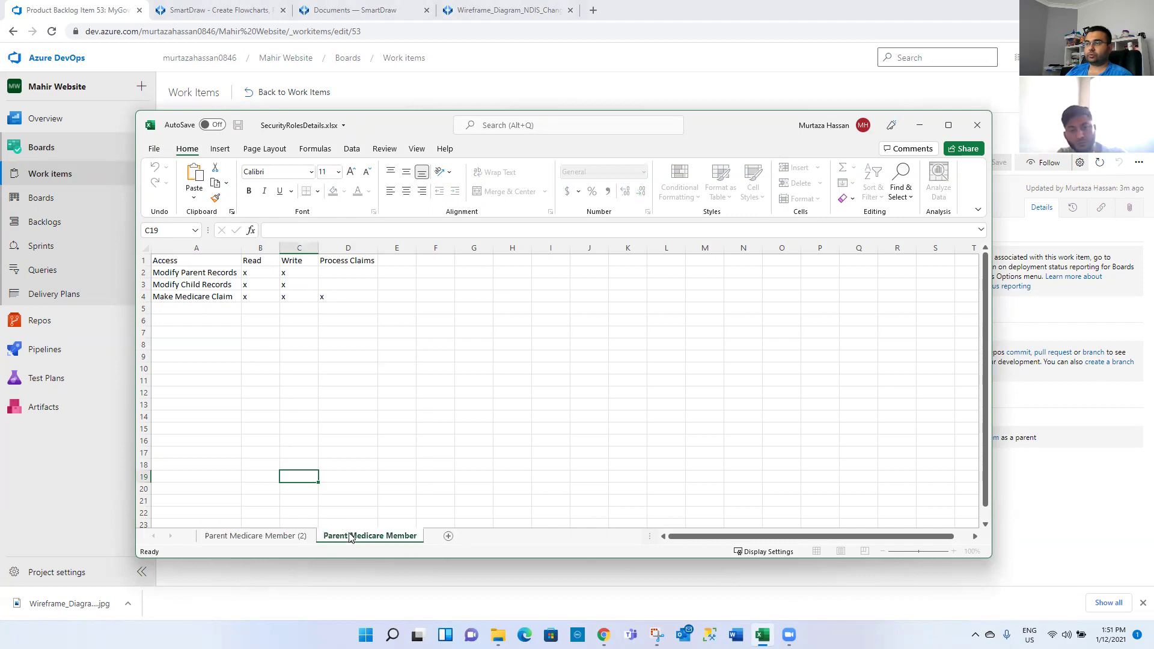
key("ctrl+shift+Left")
type("Chilkd")
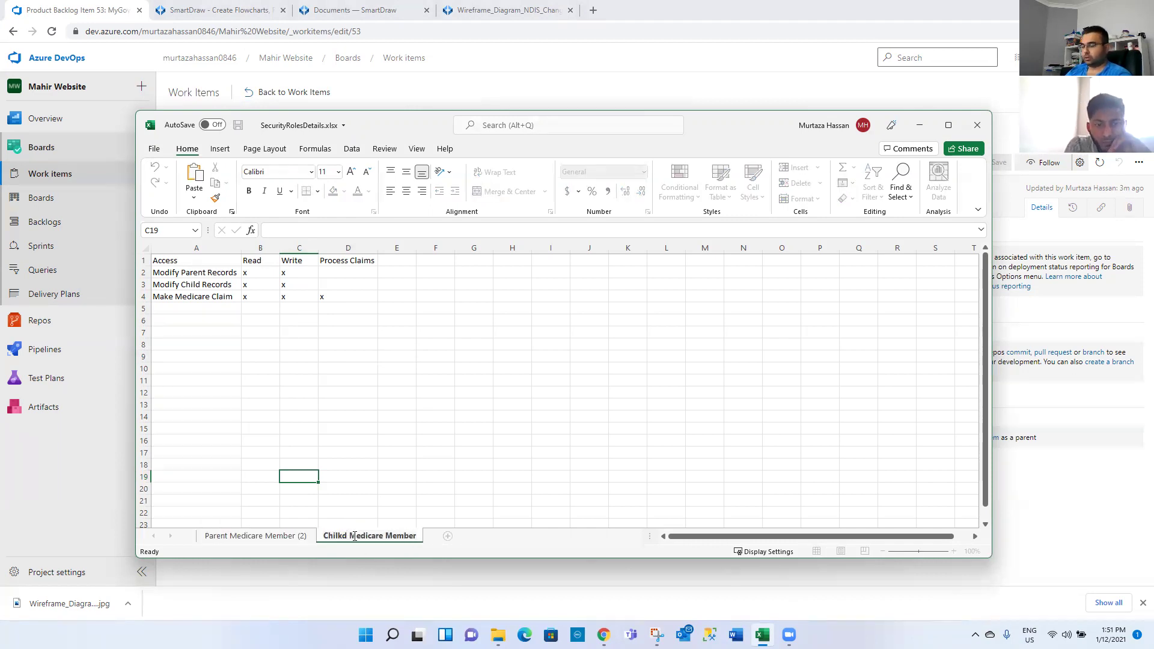
key("Left")
key("BackSpace")
key("Return")
- Remove the "(2)" suffix from the copied sheet's name so it reads "Parent Medicare Member"
double_click(255, 535)
left_click(306, 537)
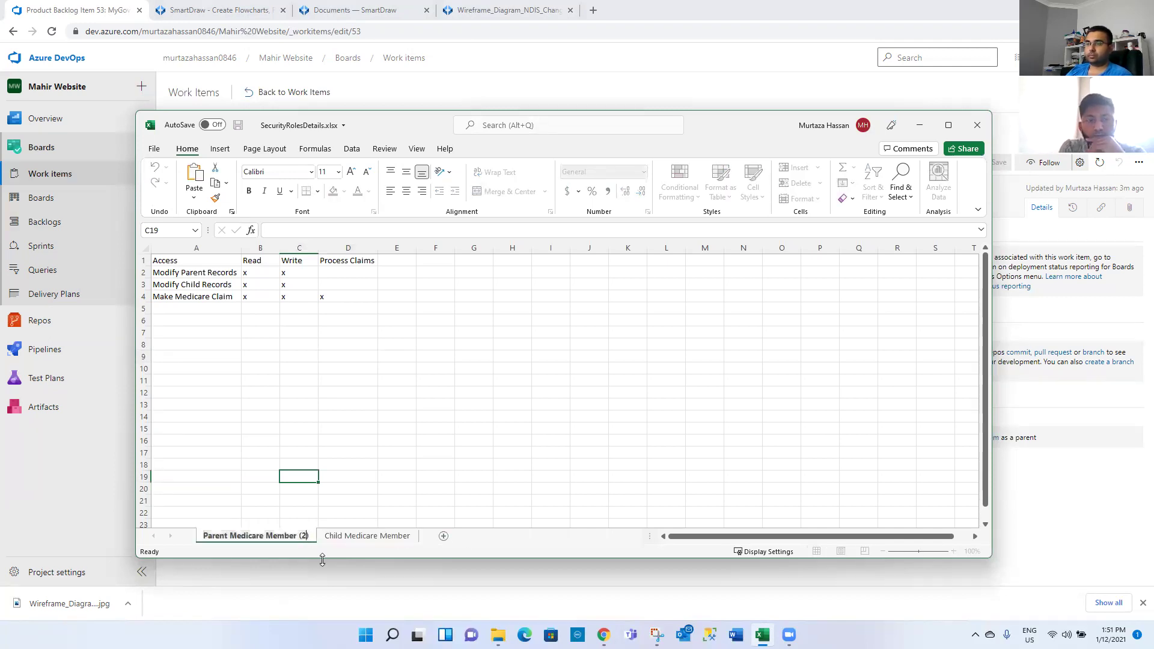
key("BackSpace")
key("BackSpace")
key("BackSpace")
key("BackSpace")
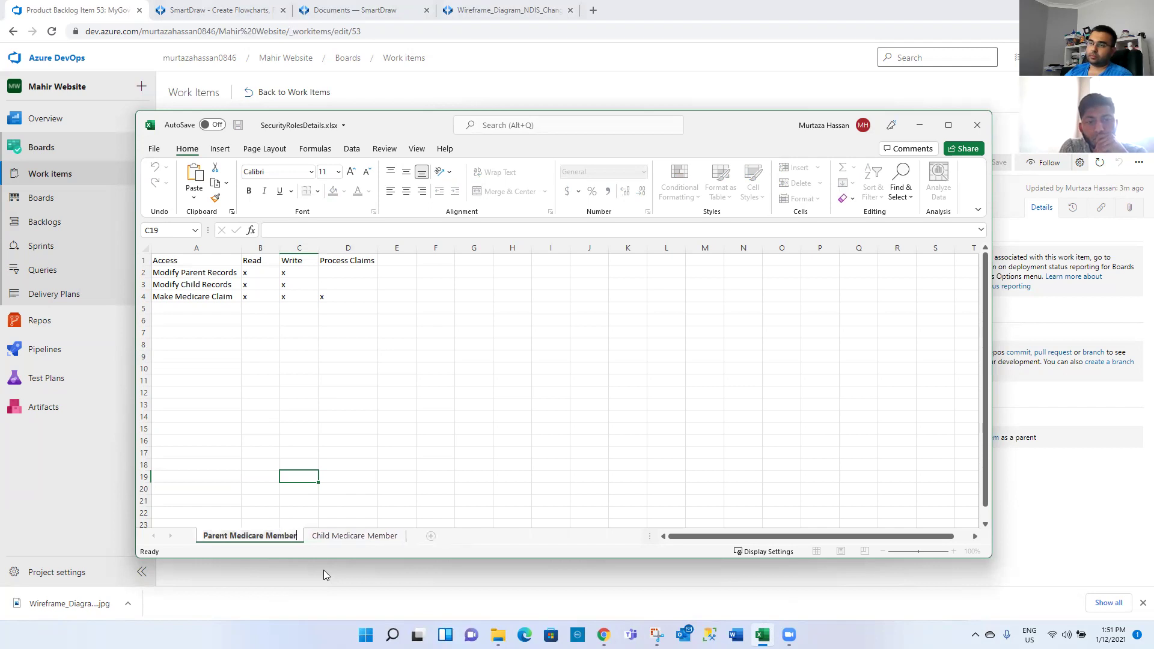
left_click(365, 454)
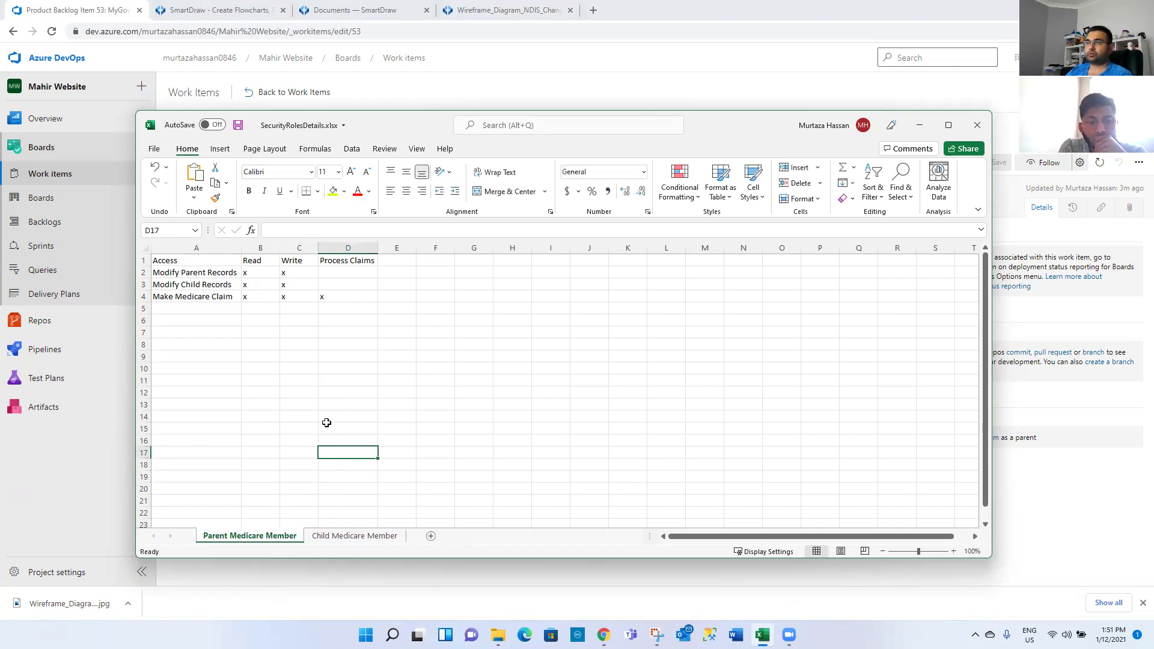
- Insert a column before Process Claims on the Parent Medicare Member sheet and head it "Delete"
left_click(328, 247)
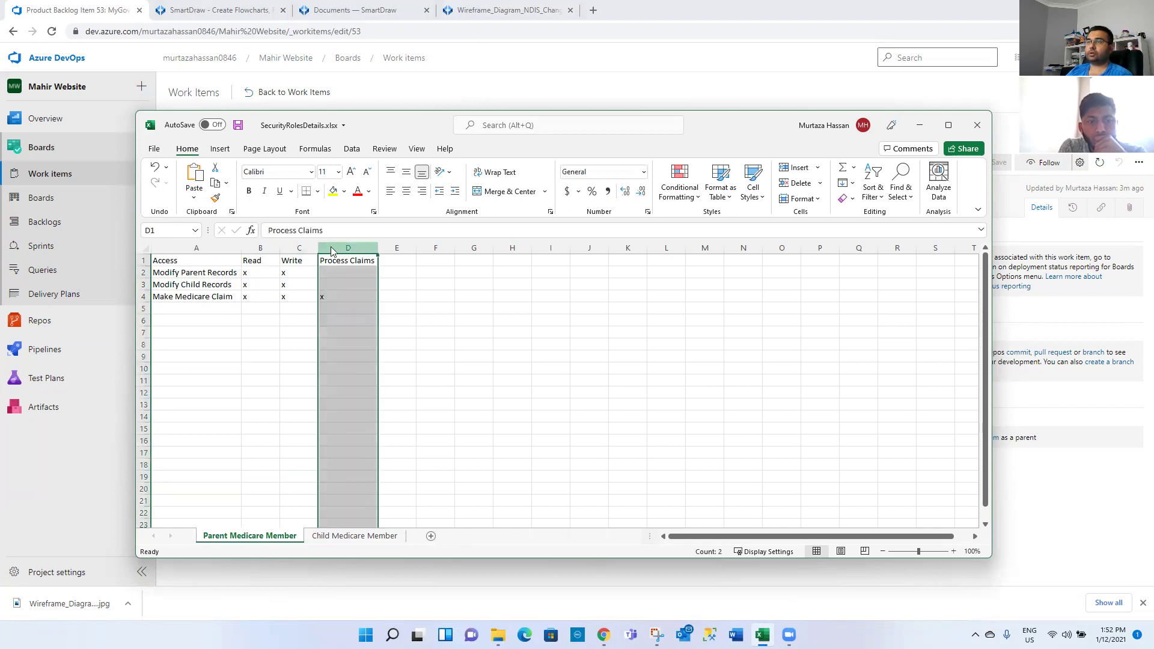
right_click(332, 247)
left_click(347, 346)
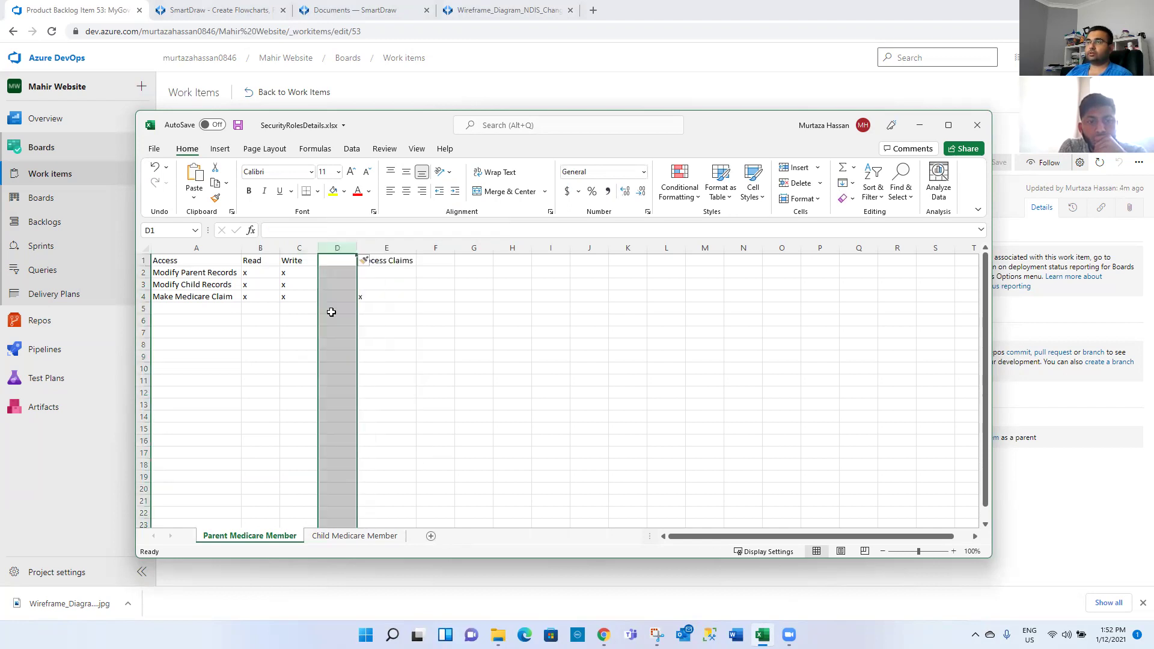
left_click(336, 260)
type("Delete")
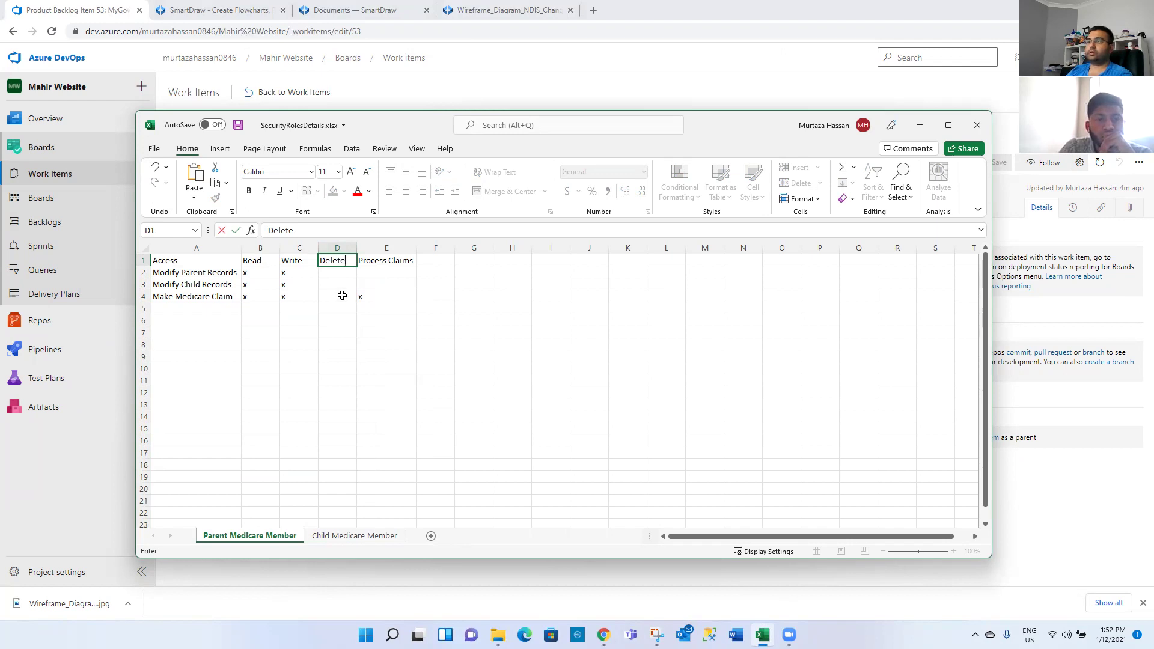
- Try marking Modify Parent Records and Modify Child Records with "x" under Delete, and clear those marks
left_click(343, 275)
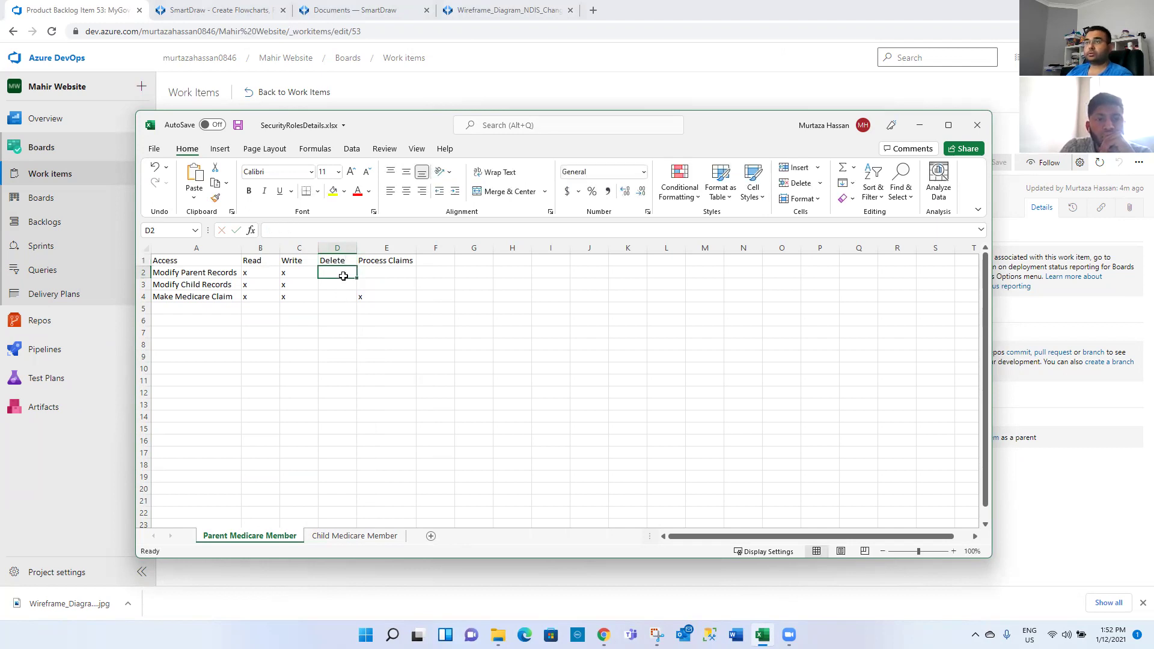
type("x")
left_click(341, 287)
type("x")
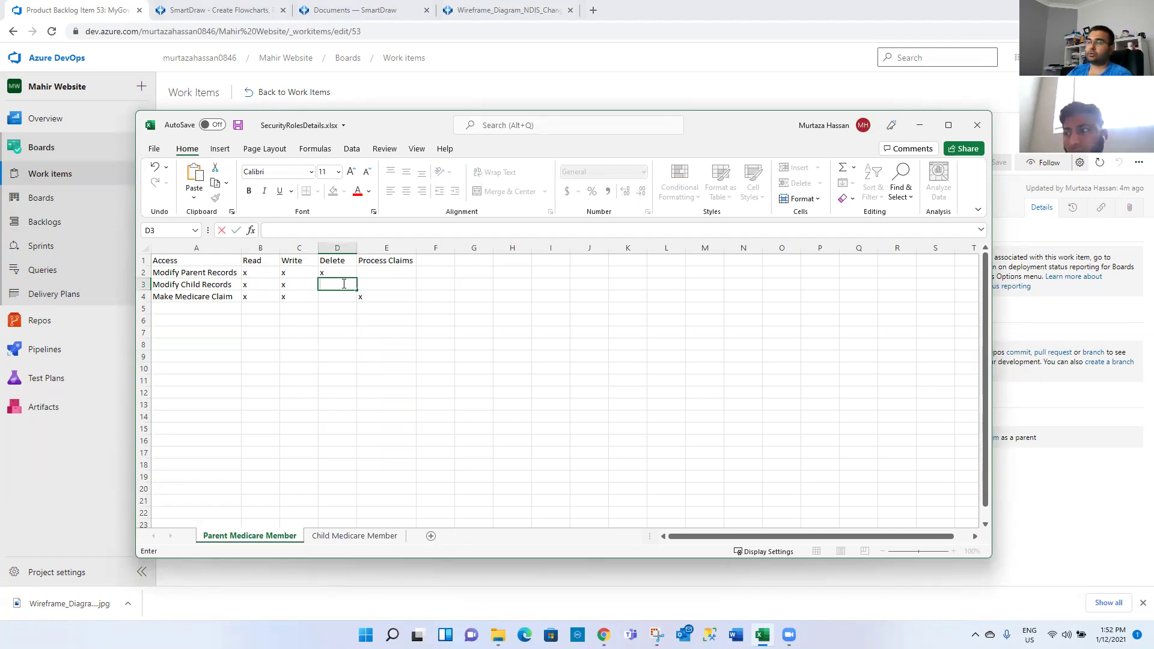
left_click(342, 274)
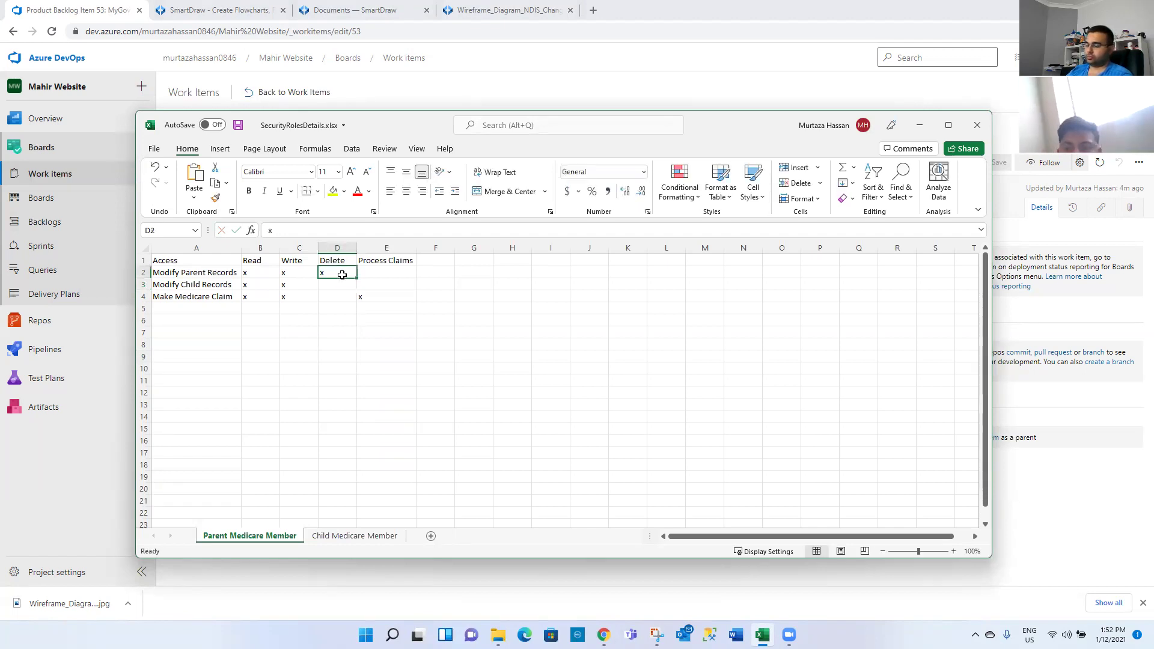
key("BackSpace")
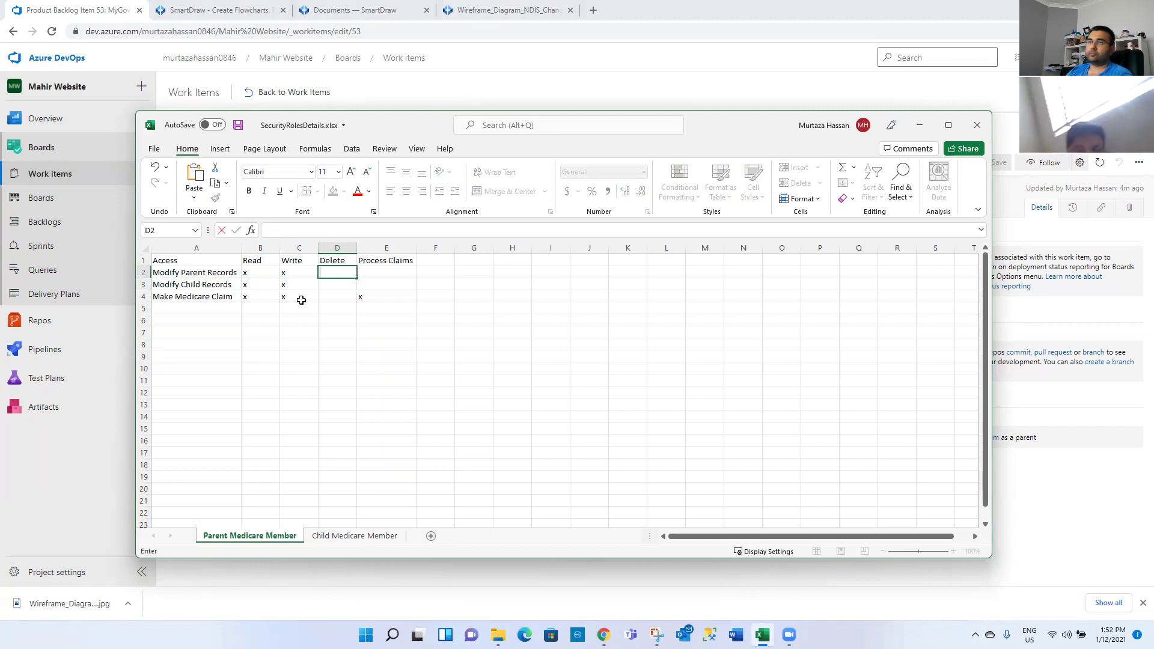
left_click(190, 311)
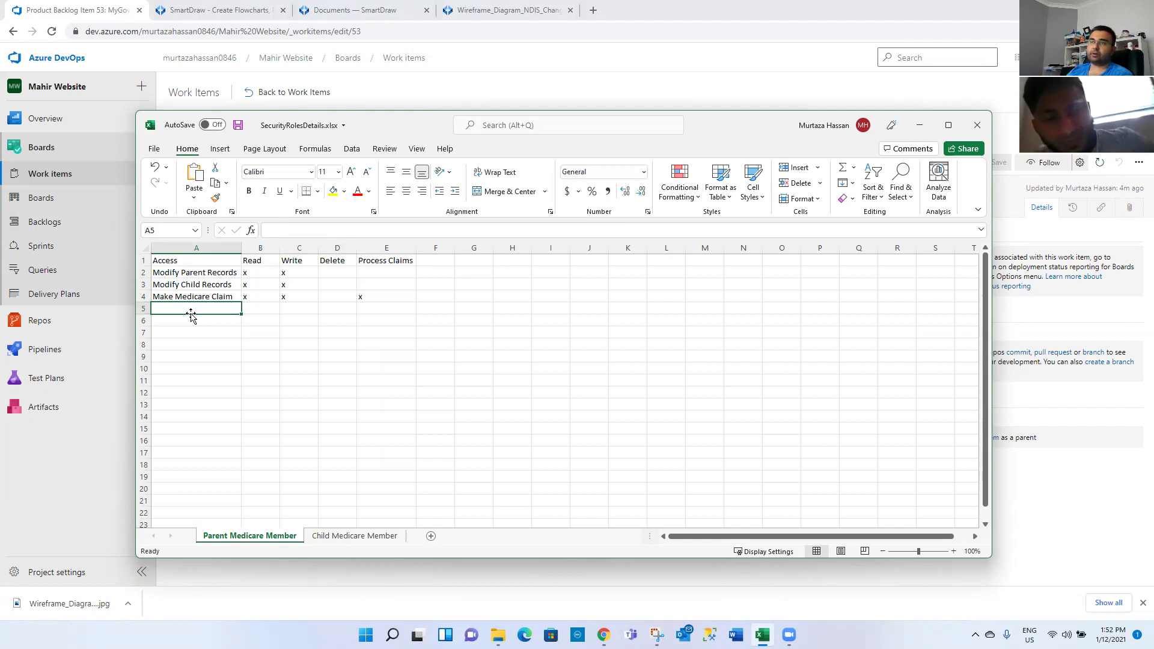
- Remove the entire Delete column from the Parent Medicare Member sheet
left_click(337, 248)
right_click(337, 249)
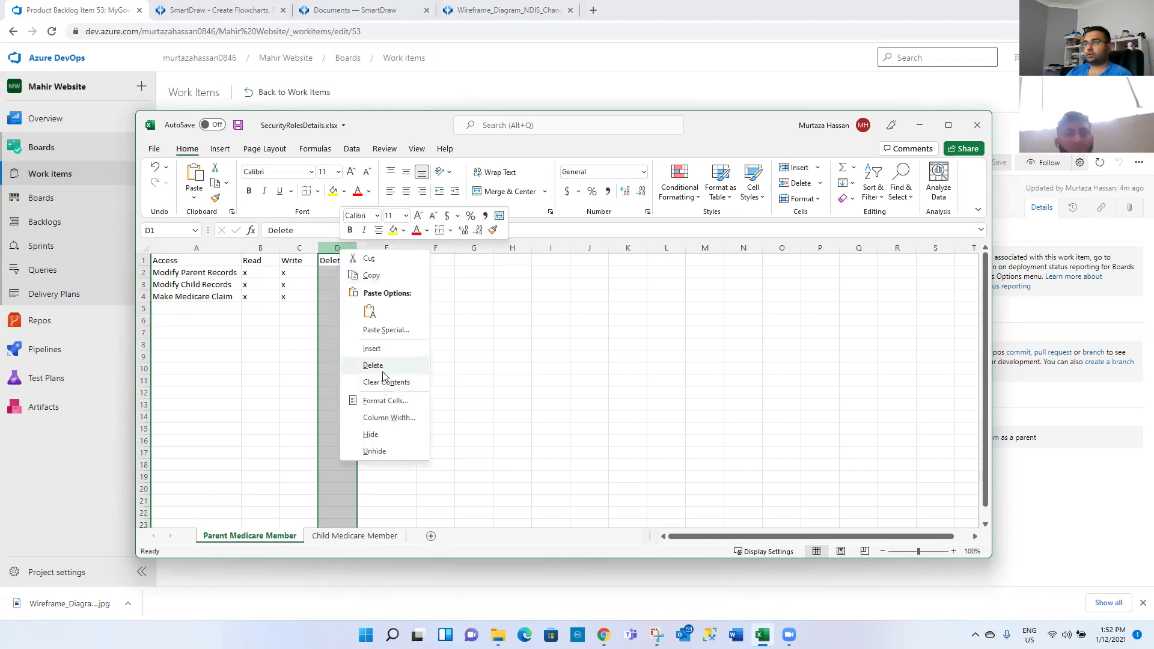
left_click(373, 365)
left_click(371, 331)
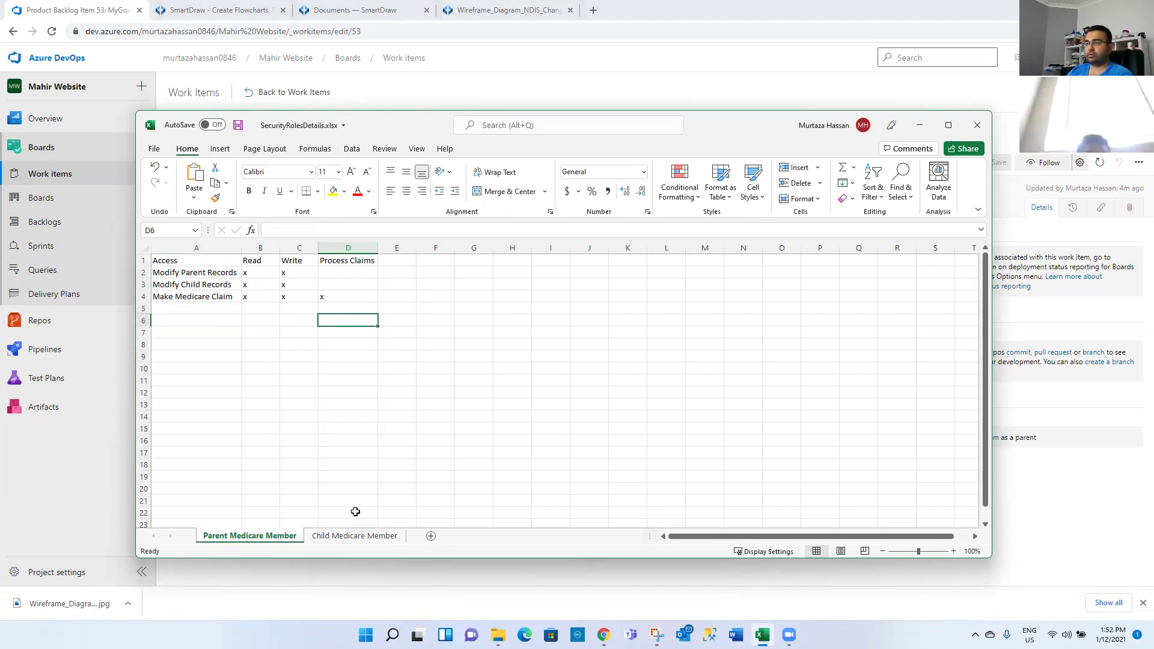
- On the Child Medicare Member sheet, clear all "x" marks under Write and Process Claims, and compare it with the Parent Medicare Member sheet
left_click(368, 536)
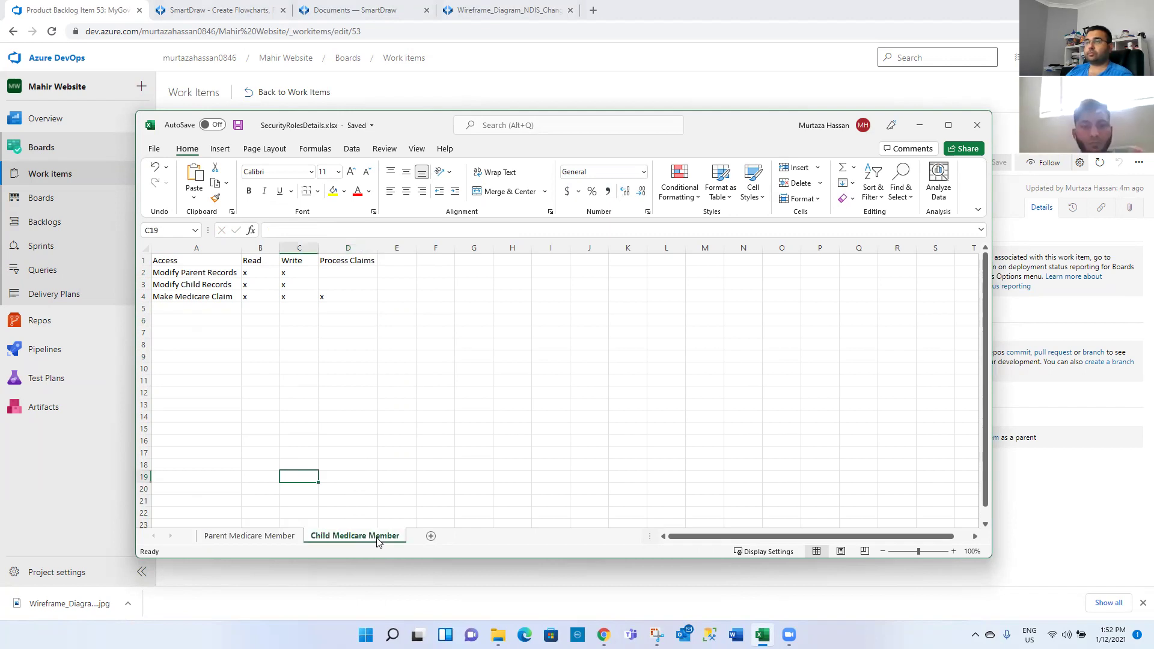
left_click(265, 539)
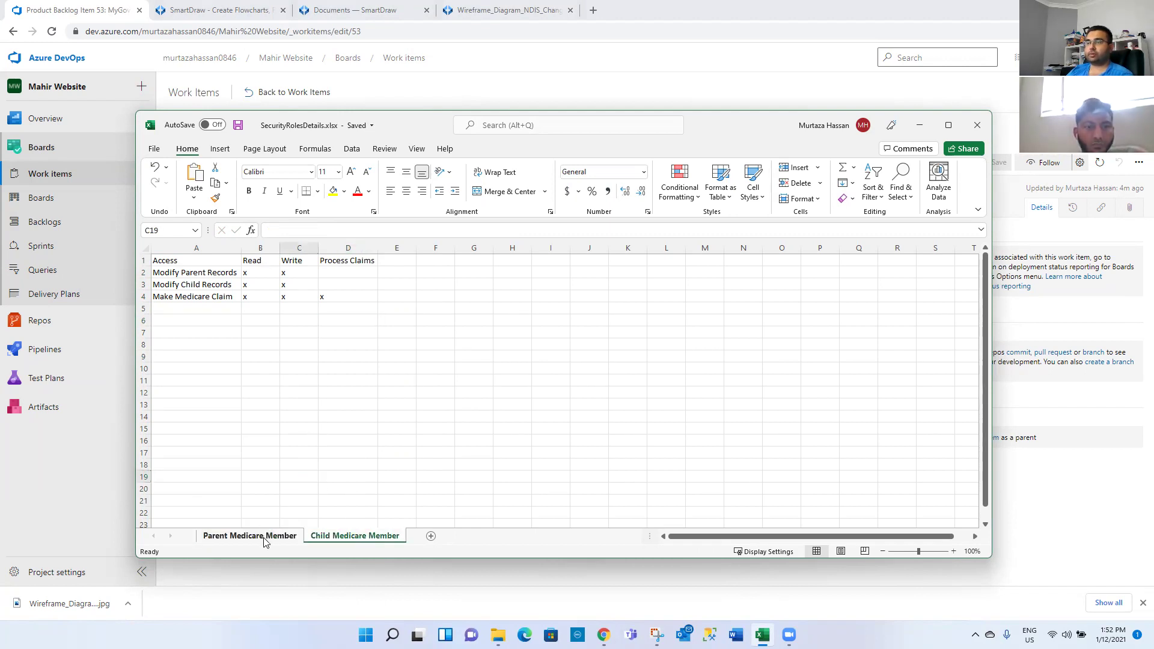
left_click(306, 539)
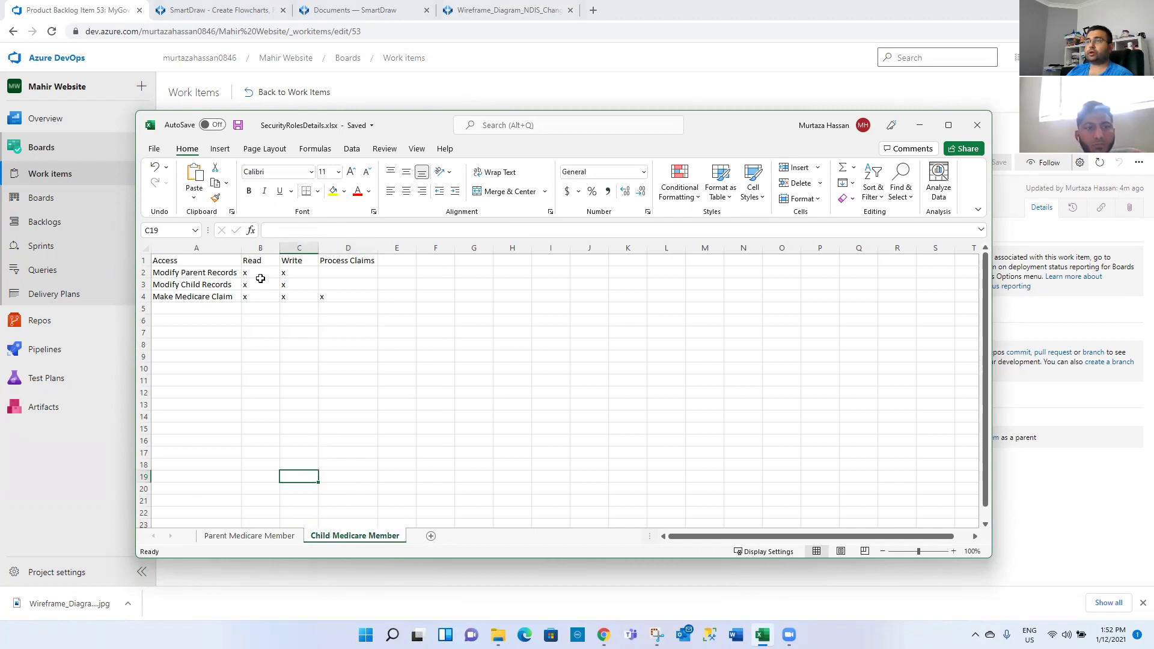
left_click(285, 274)
key("Delete")
left_click(294, 284)
key("Delete")
left_click(294, 296)
key("Delete")
left_click(327, 297)
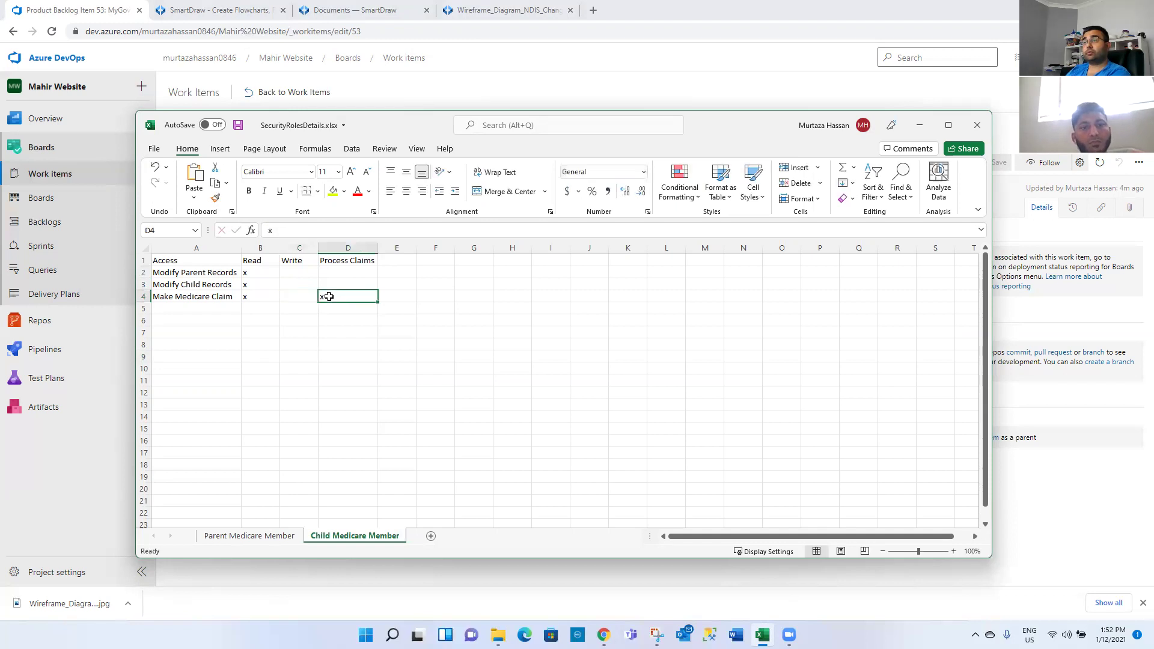
key("Delete")
left_click(277, 329)
left_click(289, 304)
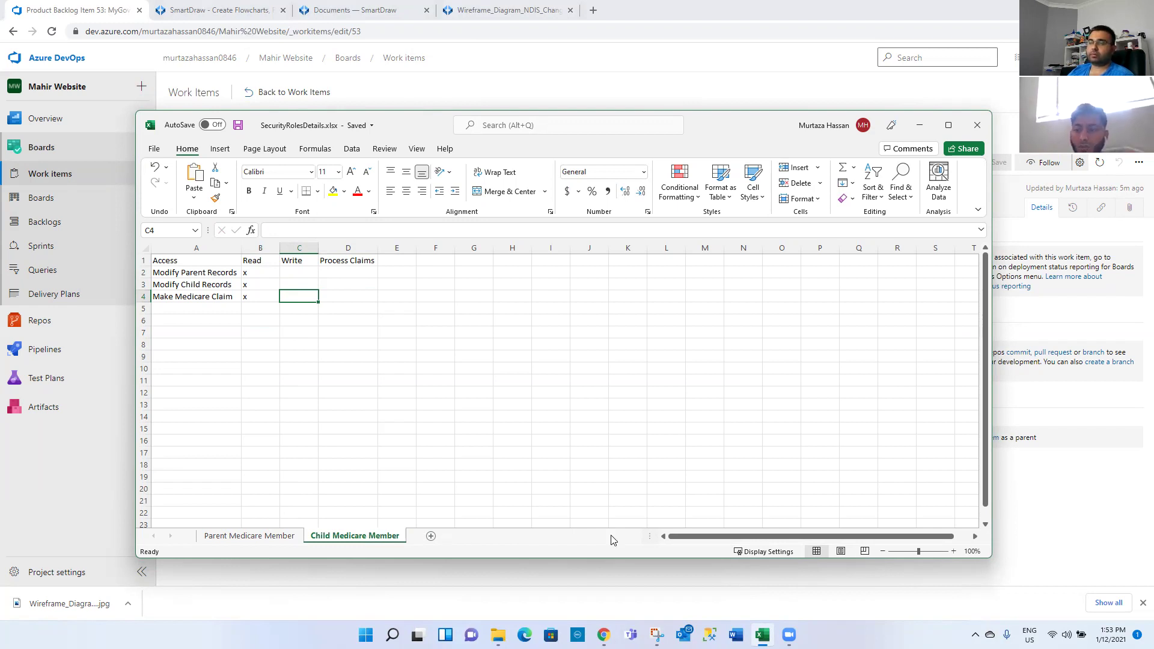
left_click(240, 536)
left_click(339, 537)
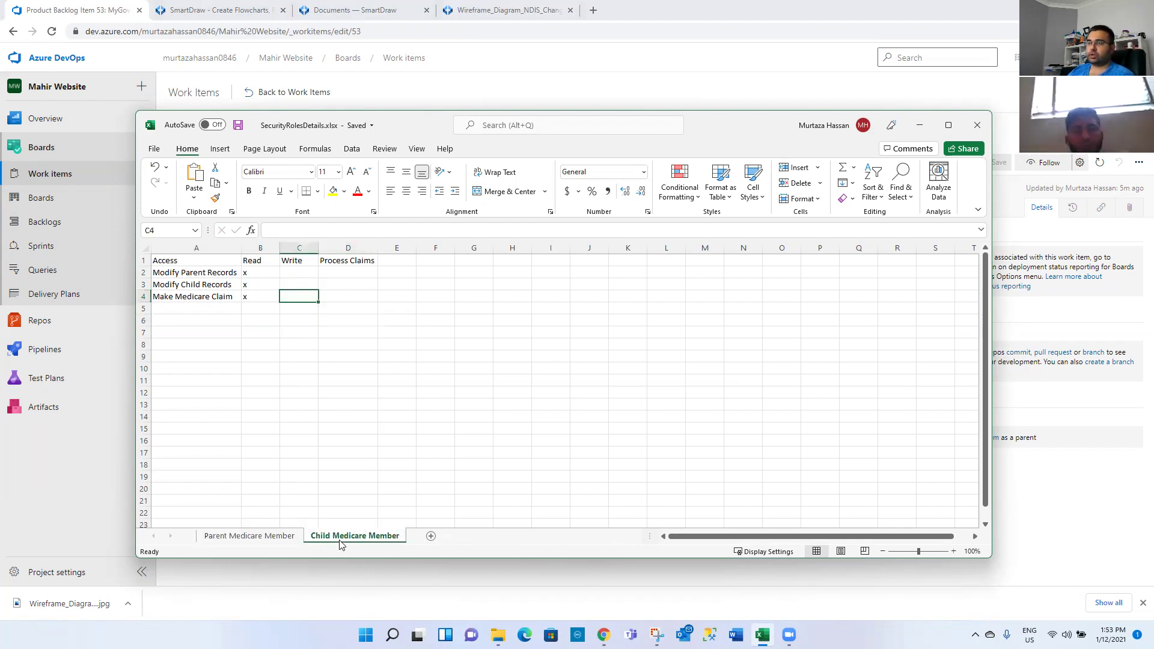
- Review the access marks on the Parent Medicare Member and Child Medicare Member sheets against each other
left_click(251, 536)
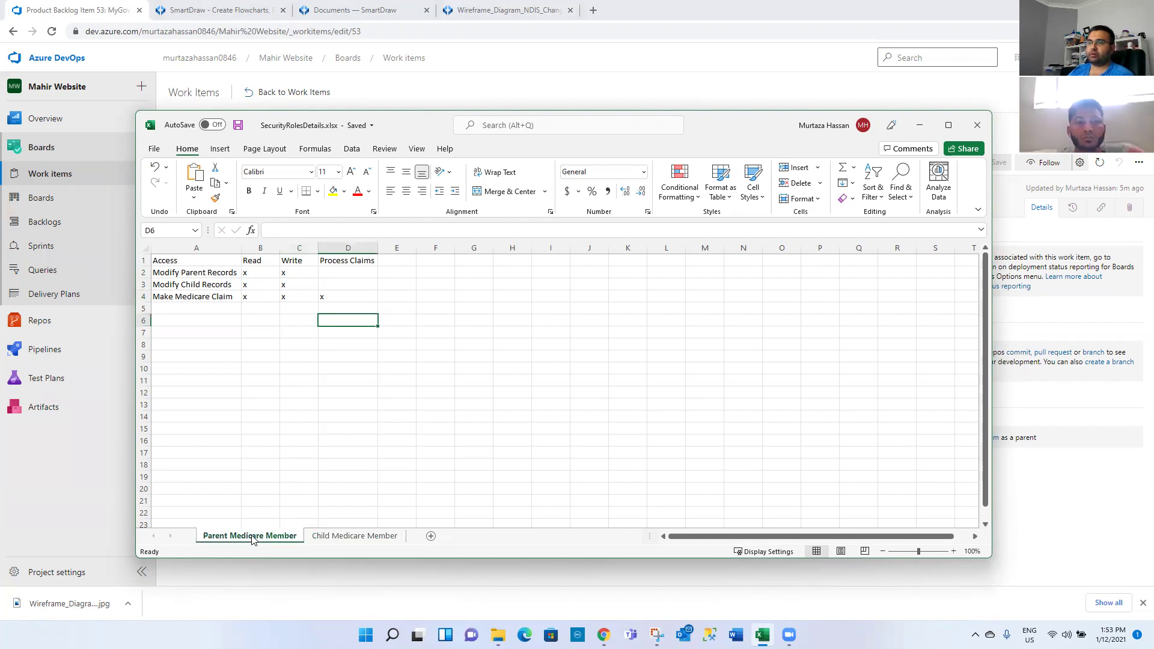
left_click(322, 536)
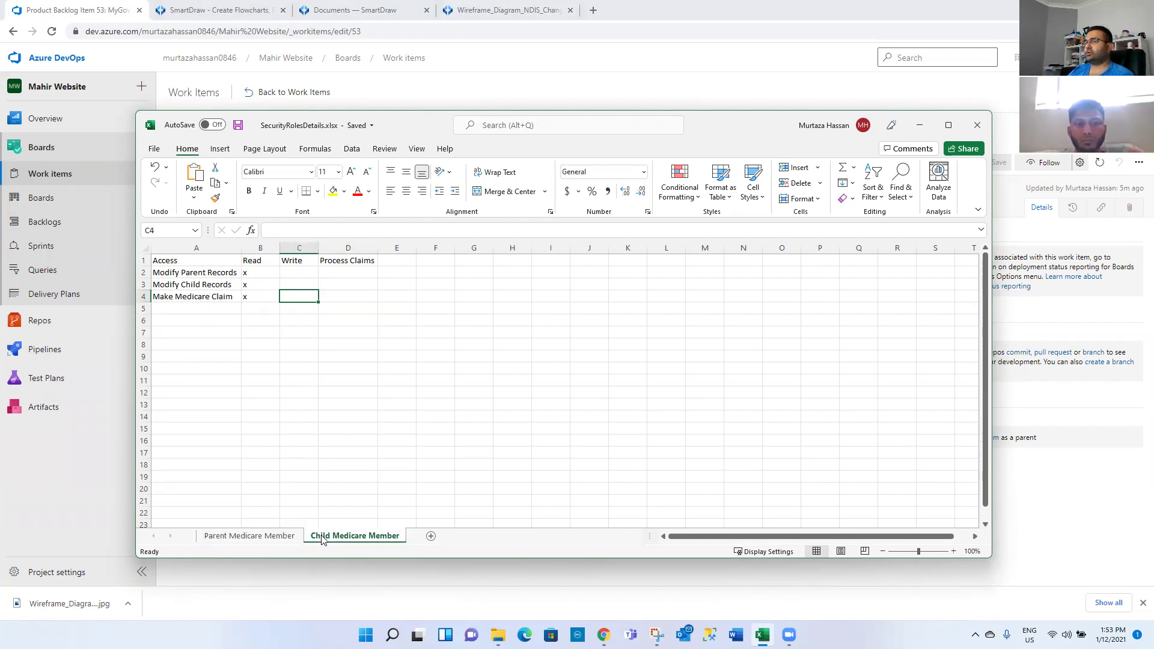
left_click(295, 537)
left_click(308, 537)
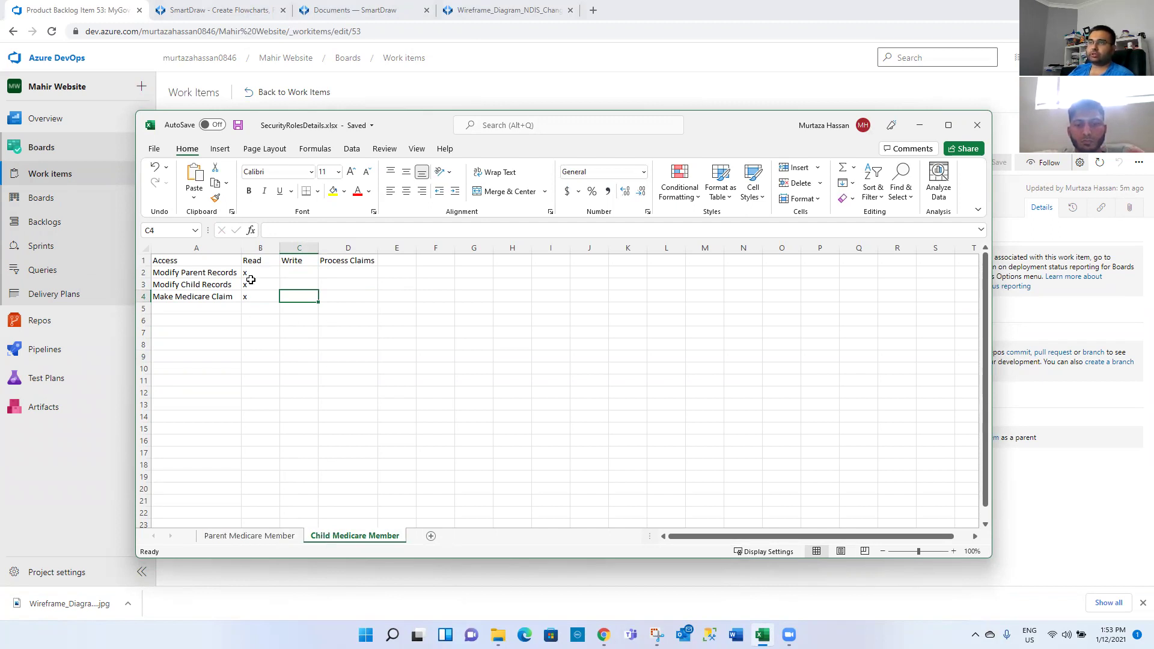
- Close the workbook and, in File Explorer, copy the path of the SecurityRoles folder under MyGov\Documents
left_click(977, 125)
left_click(498, 634)
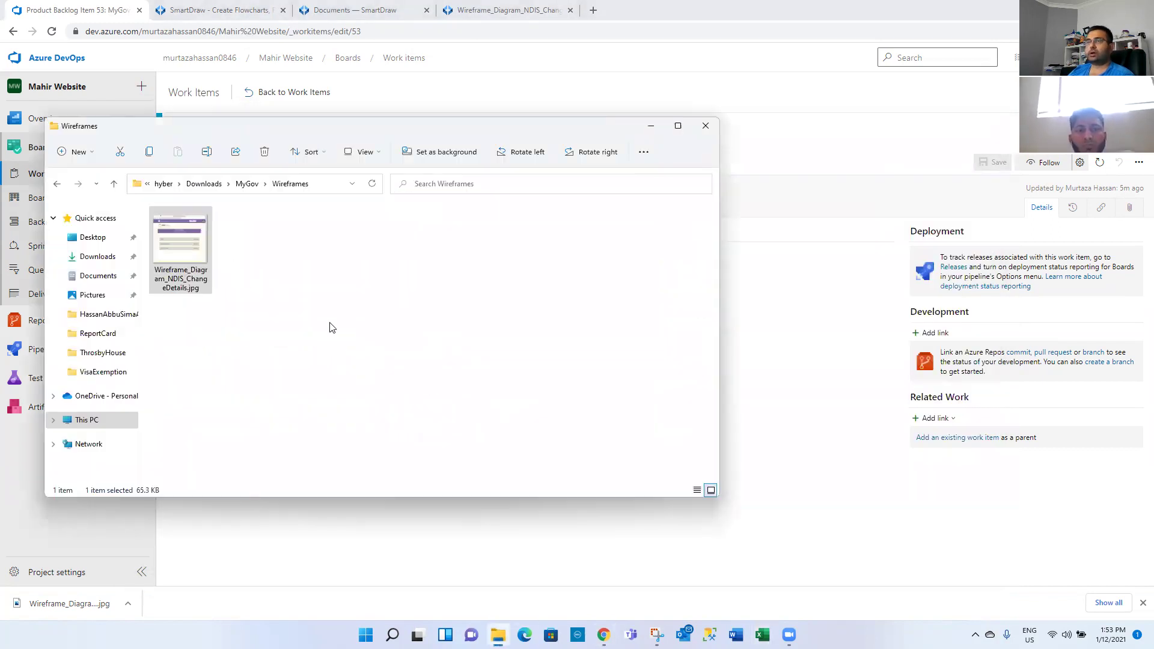
left_click(247, 183)
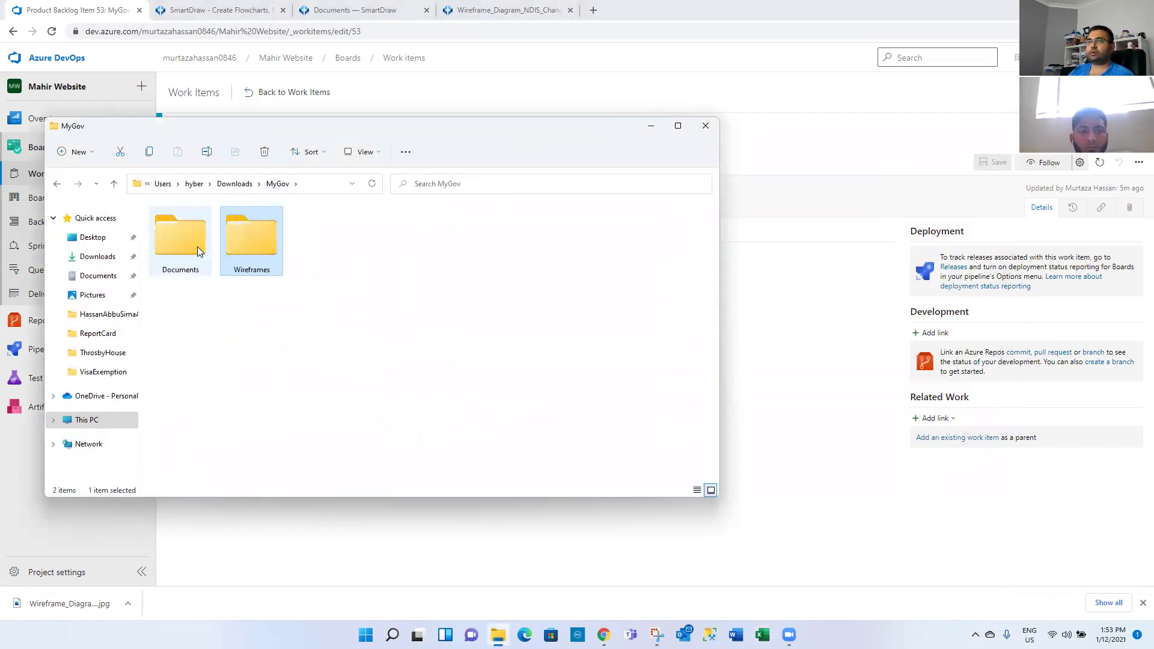
double_click(197, 246)
double_click(177, 233)
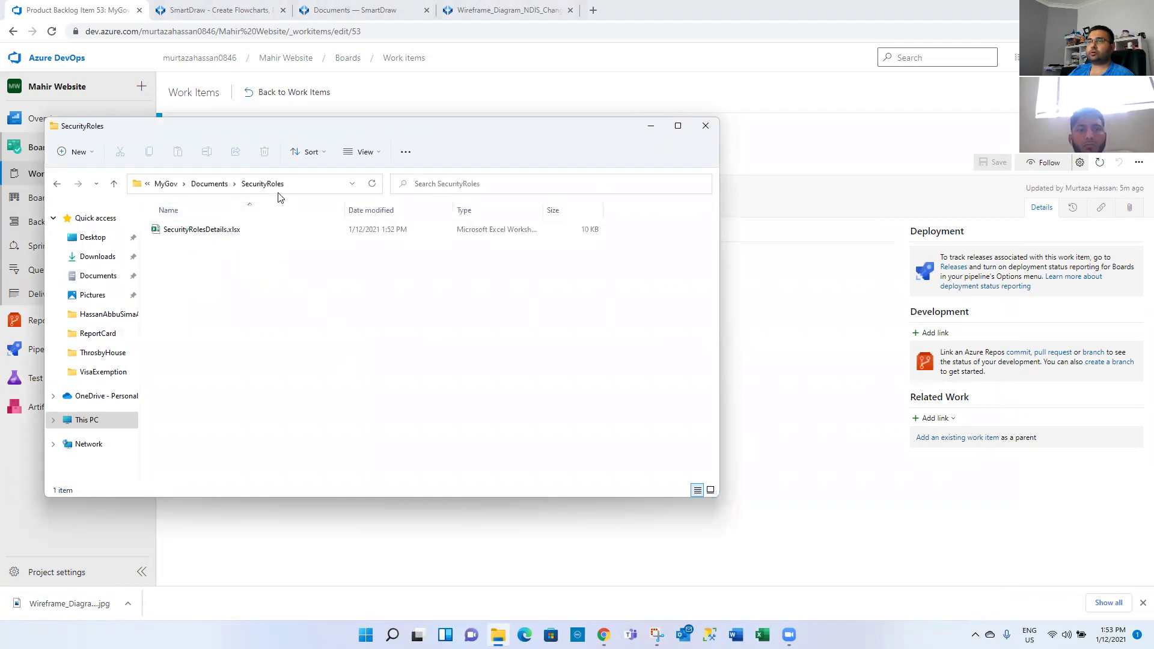
left_click(304, 185)
key("ctrl+c")
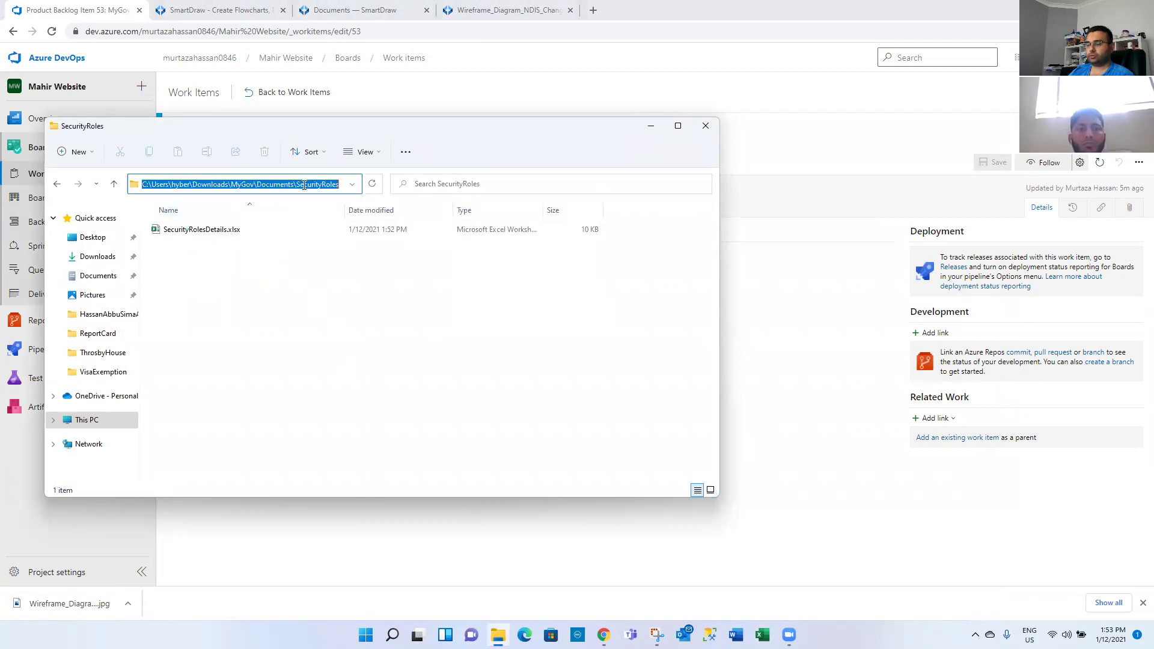
- Attach SecurityRolesDetails.xlsx from the copied SecurityRoles folder path to the MyGov Security Roles backlog item
left_click(650, 126)
left_click(1129, 207)
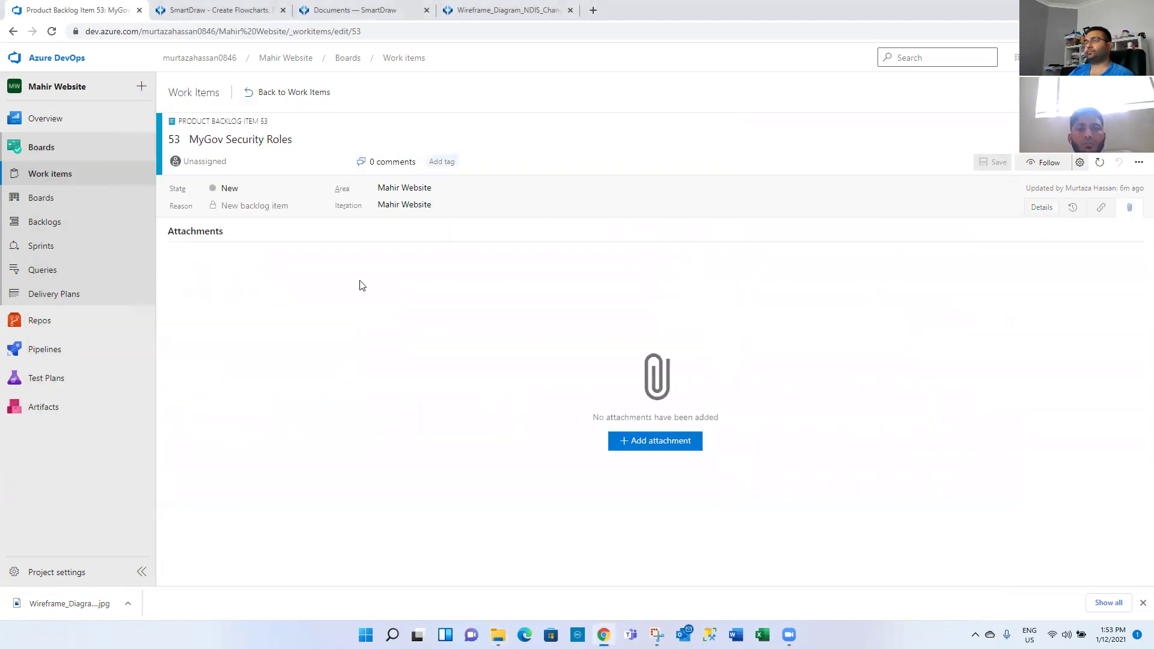
left_click(694, 441)
key("ctrl+v")
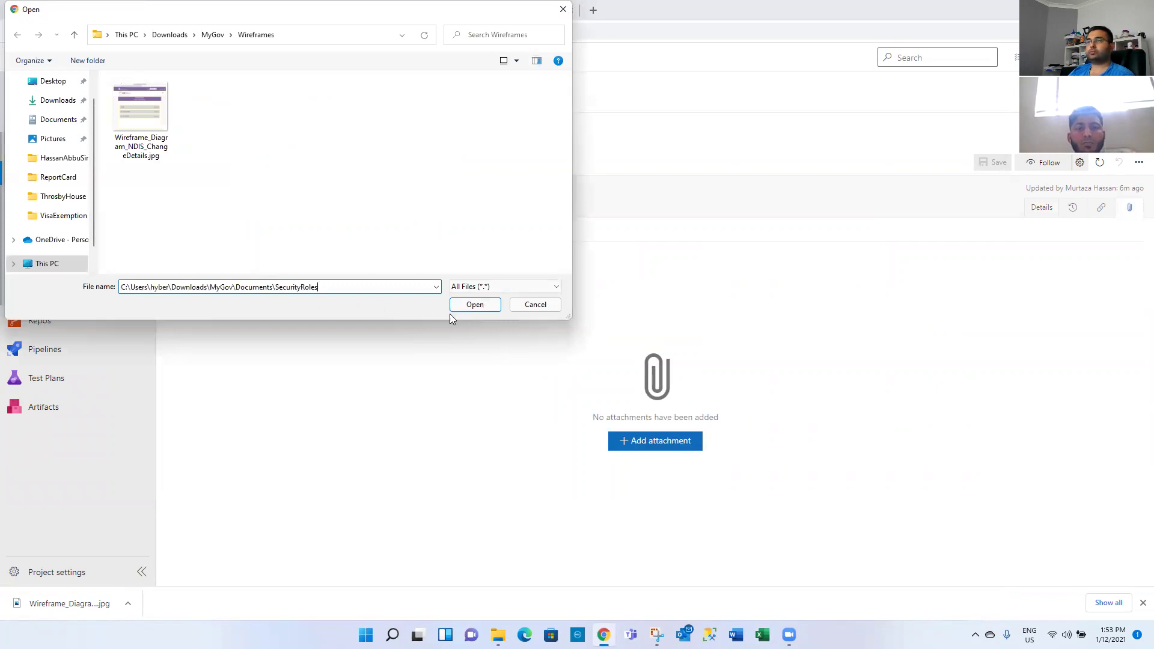
left_click(463, 306)
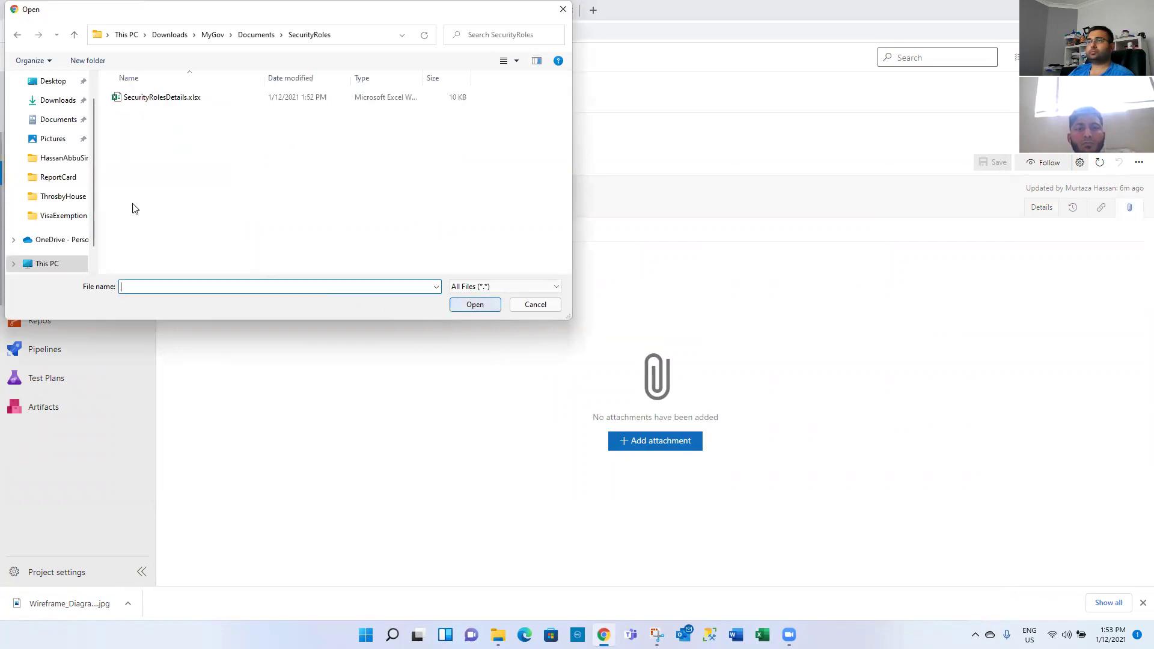
double_click(140, 101)
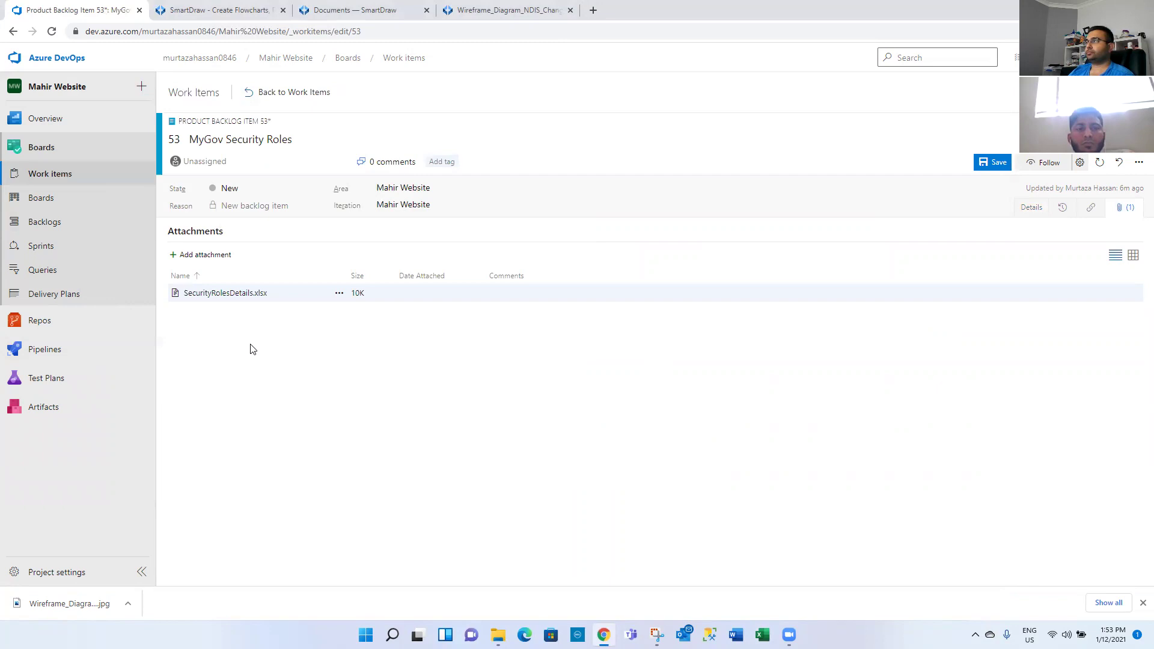
- Append "For Security Roles Details, please see attached excel file" below the acceptance criteria, after a blank line, and save the backlog item
left_click(1029, 208)
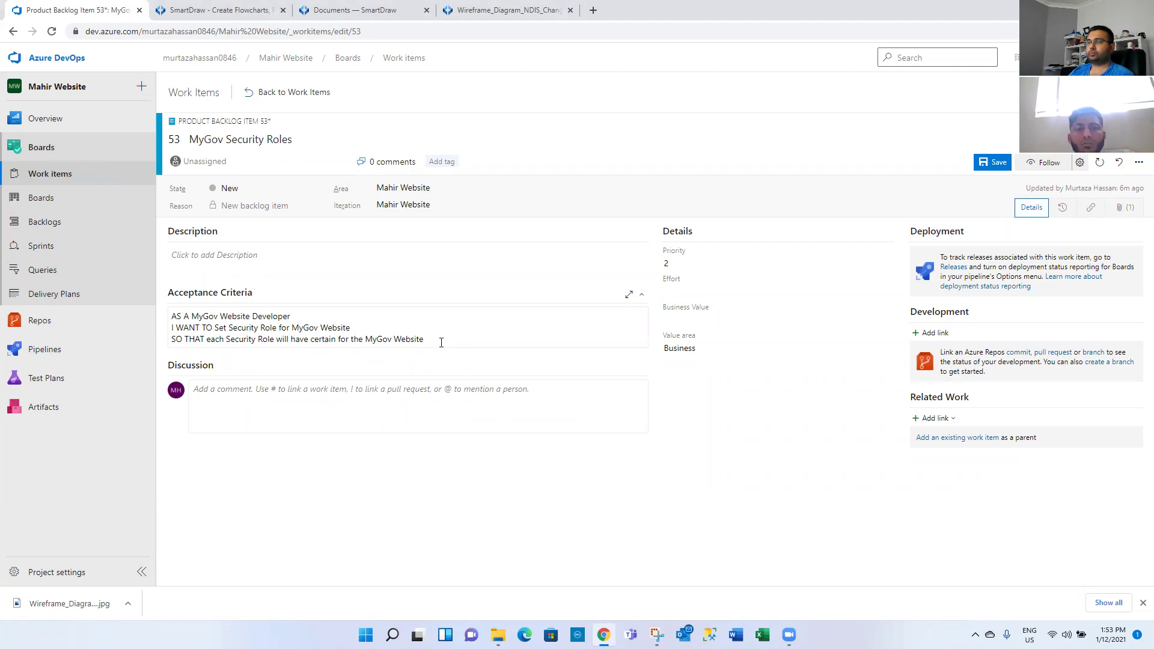
left_click(441, 343)
key("Return")
type("For Security Roles, ")
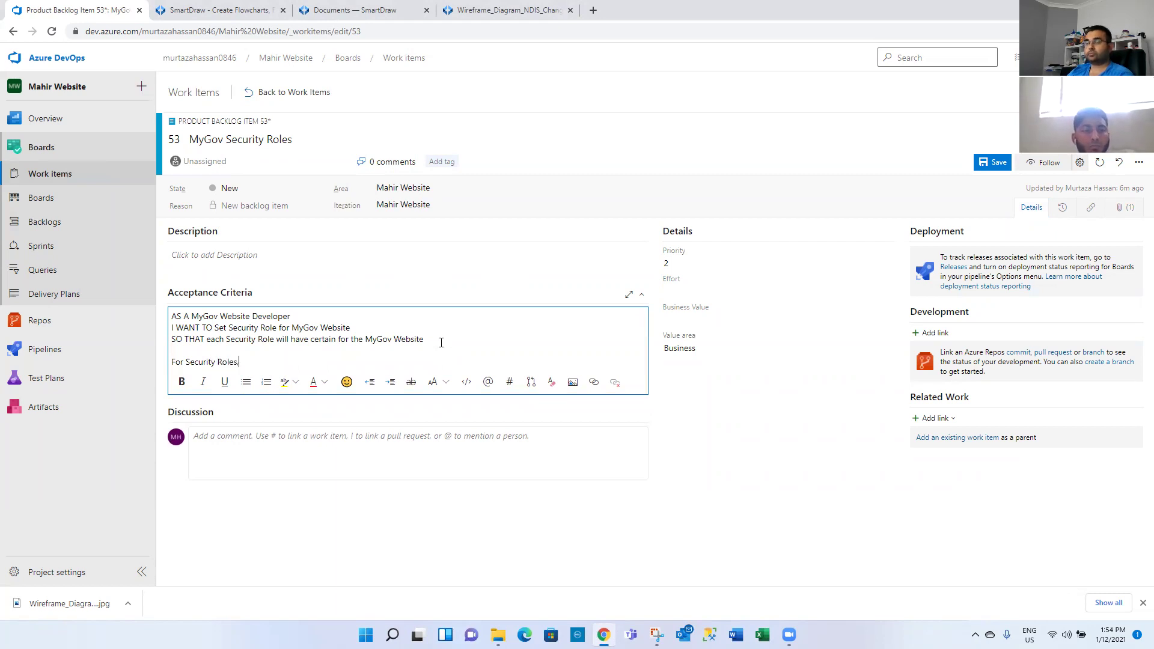
type("pleas")
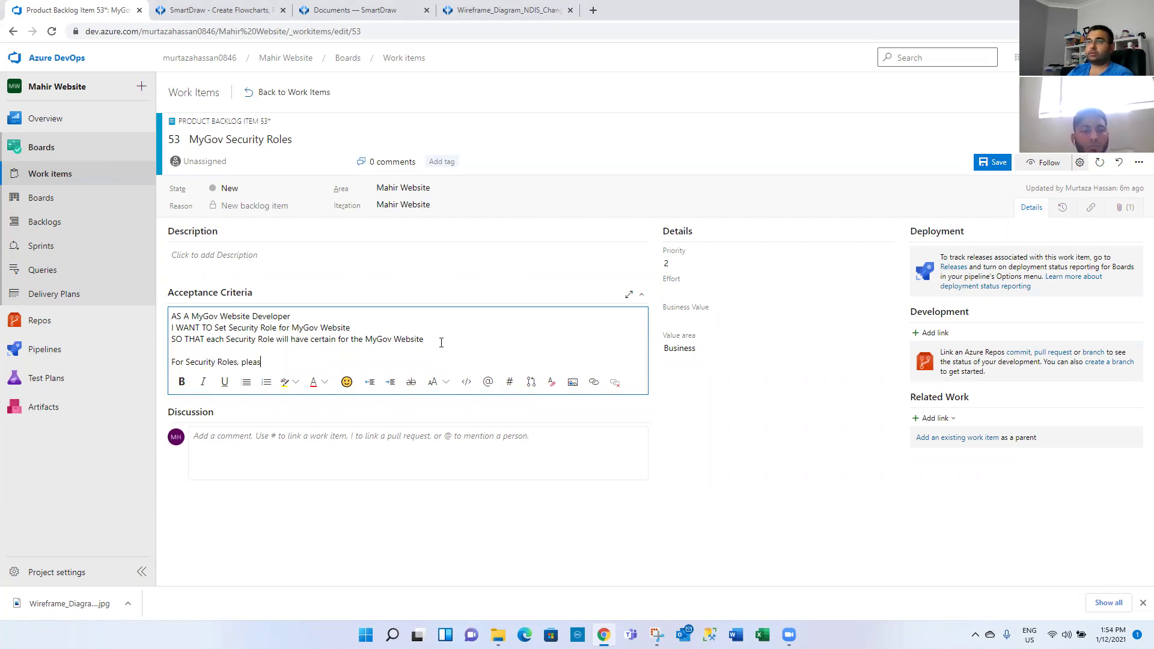
type("e see")
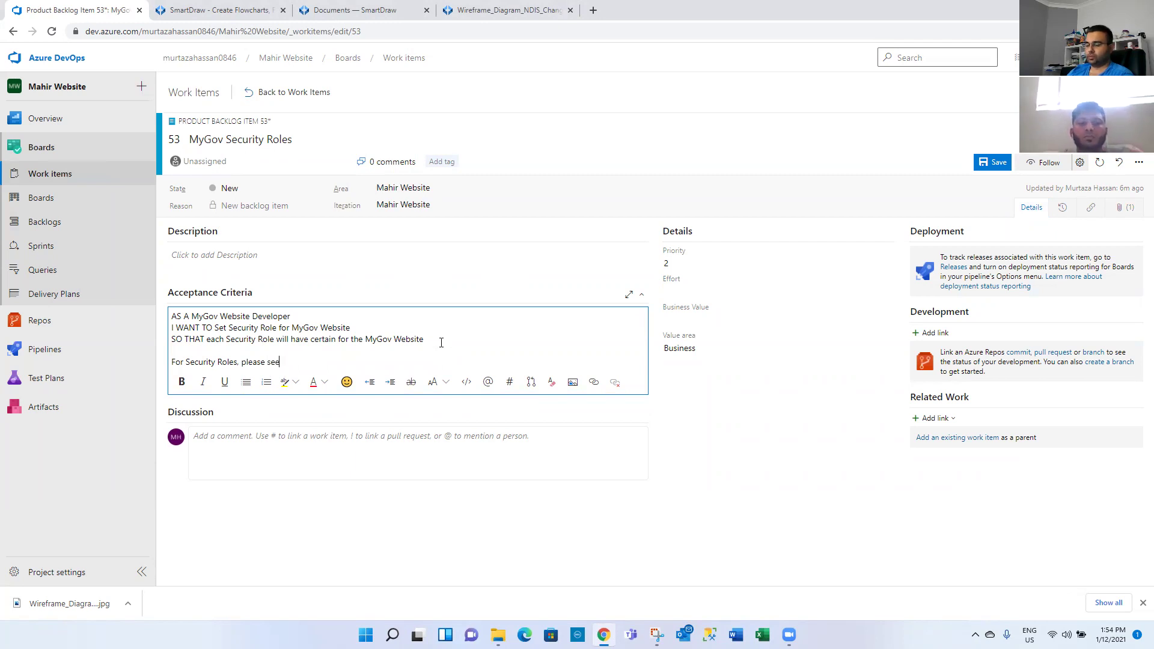
type(" at")
key("BackSpace")
key("BackSpace")
key("BackSpace")
key("BackSpace")
key("BackSpace")
key("BackSpace")
key("BackSpace")
key("BackSpace")
key("BackSpace")
key("BackSpace")
key("BackSpace")
key("BackSpace")
key("BackSpace")
key("BackSpace")
key("BackSpace")
key("BackSpace")
key("BackSpace")
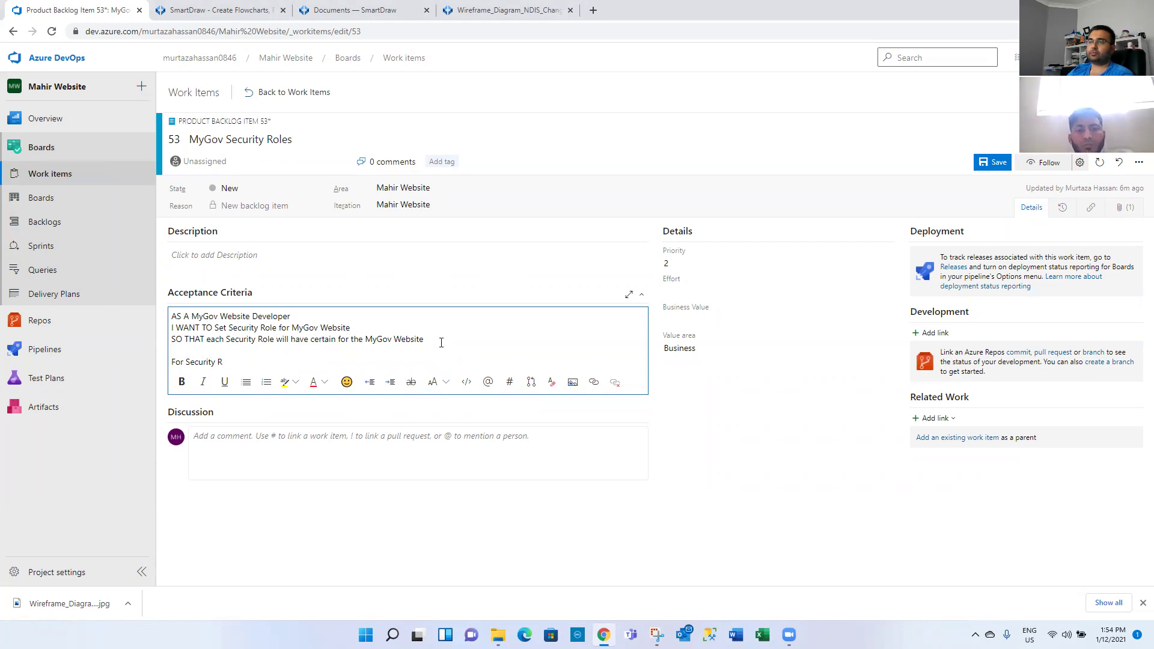
type("oles")
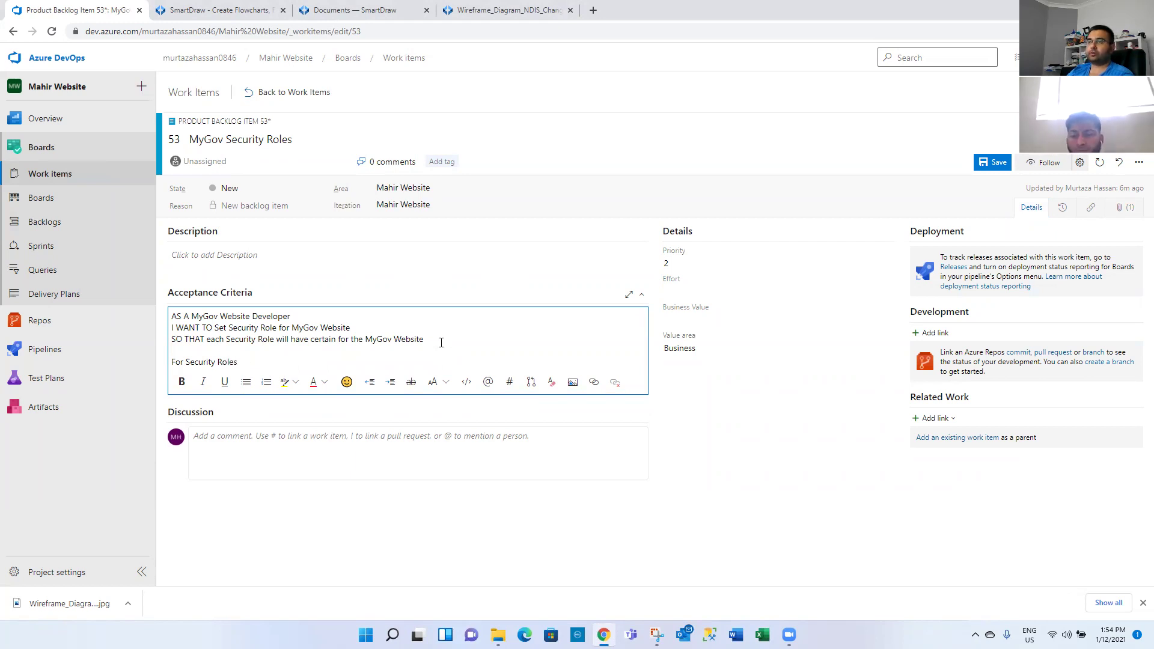
type(" De")
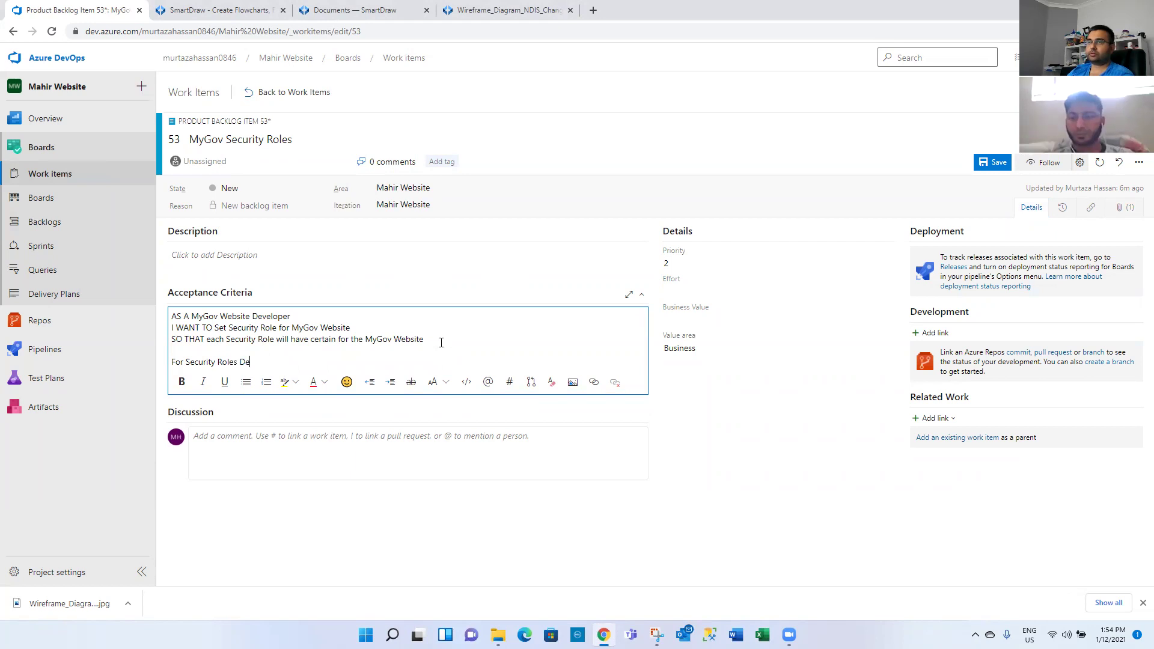
type("tails, please")
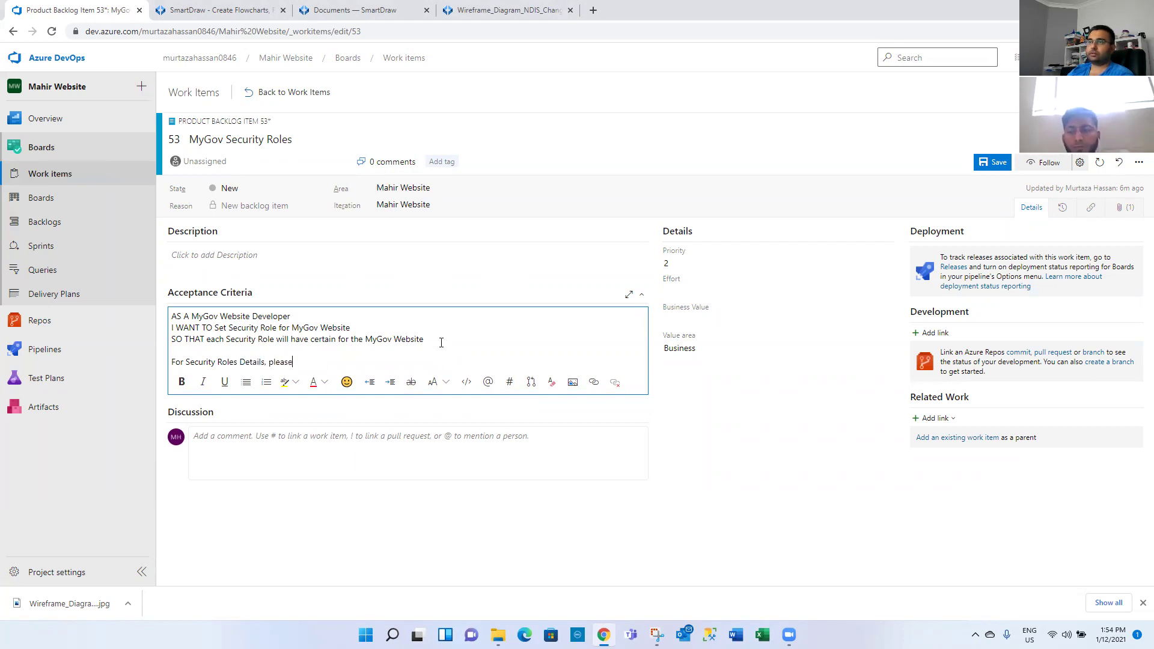
type(" see ")
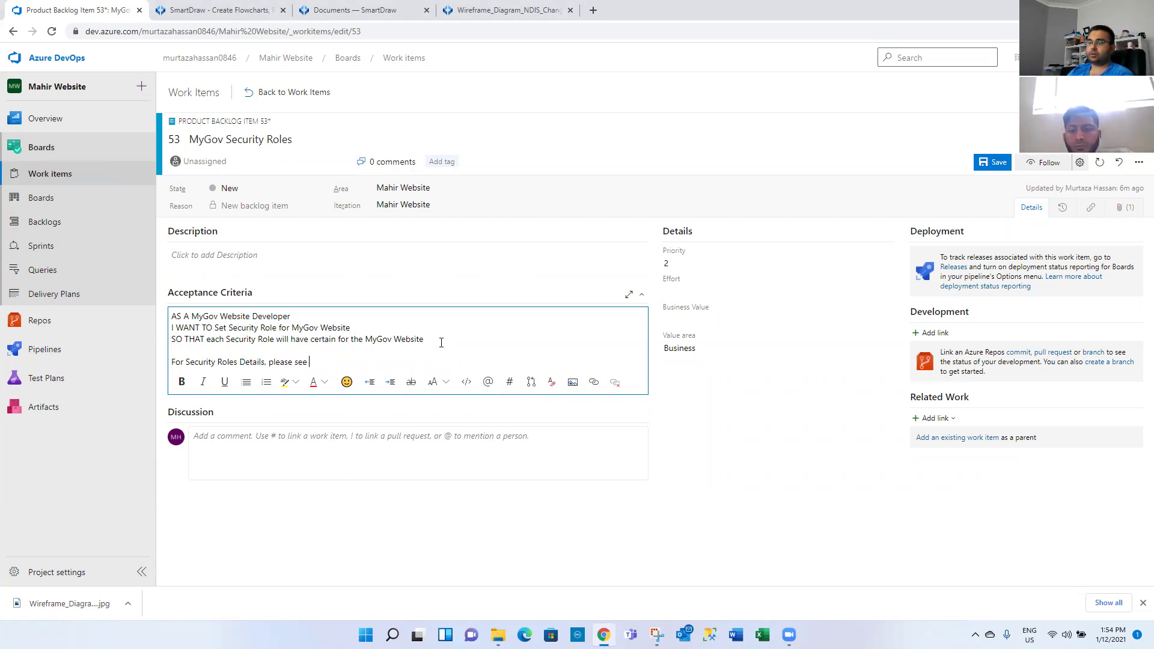
type("attached excel file")
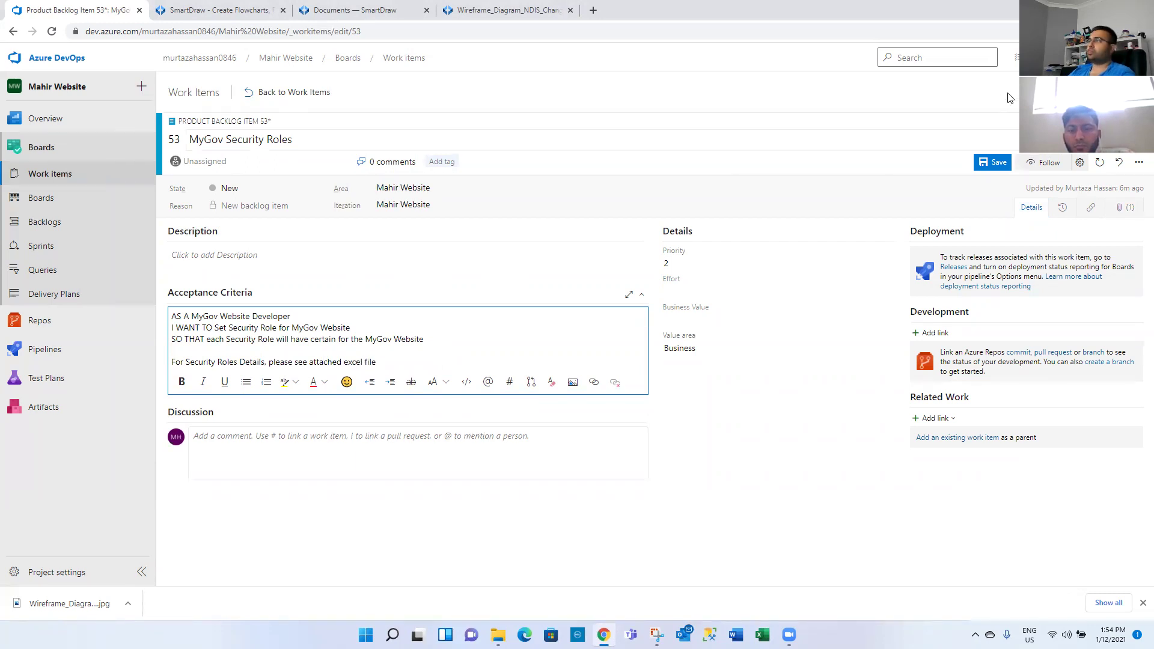
left_click(1002, 162)
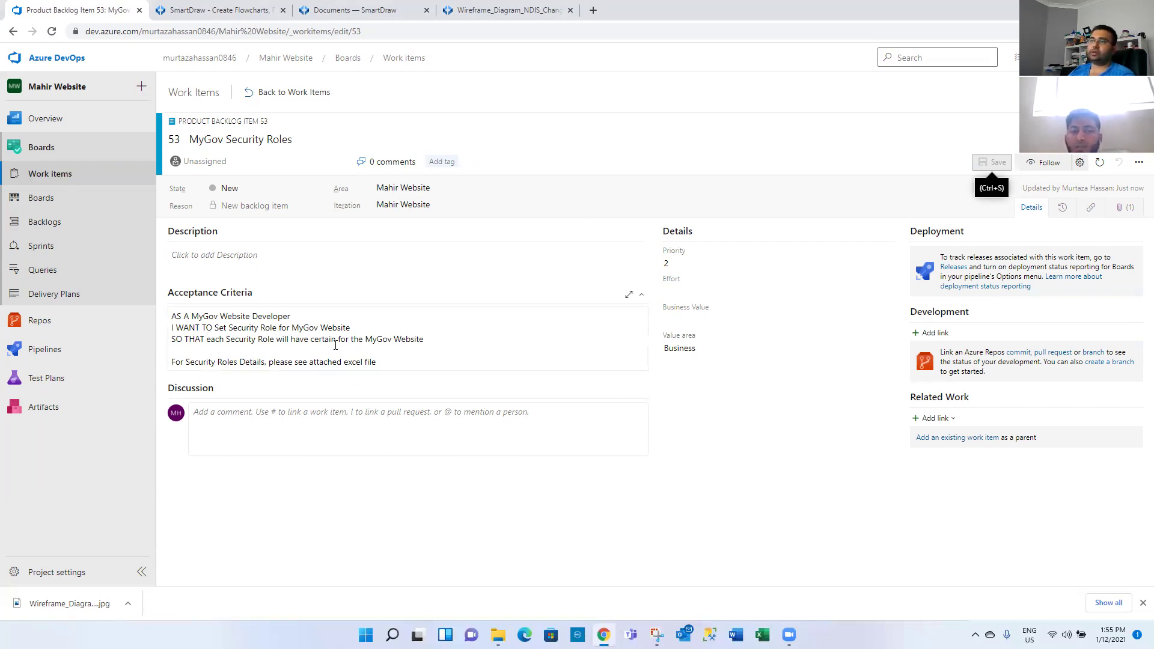
- Review the full acceptance criteria text of MyGov Security Roles and return to the work items list
left_click(372, 363)
left_click_drag(372, 362, 173, 319)
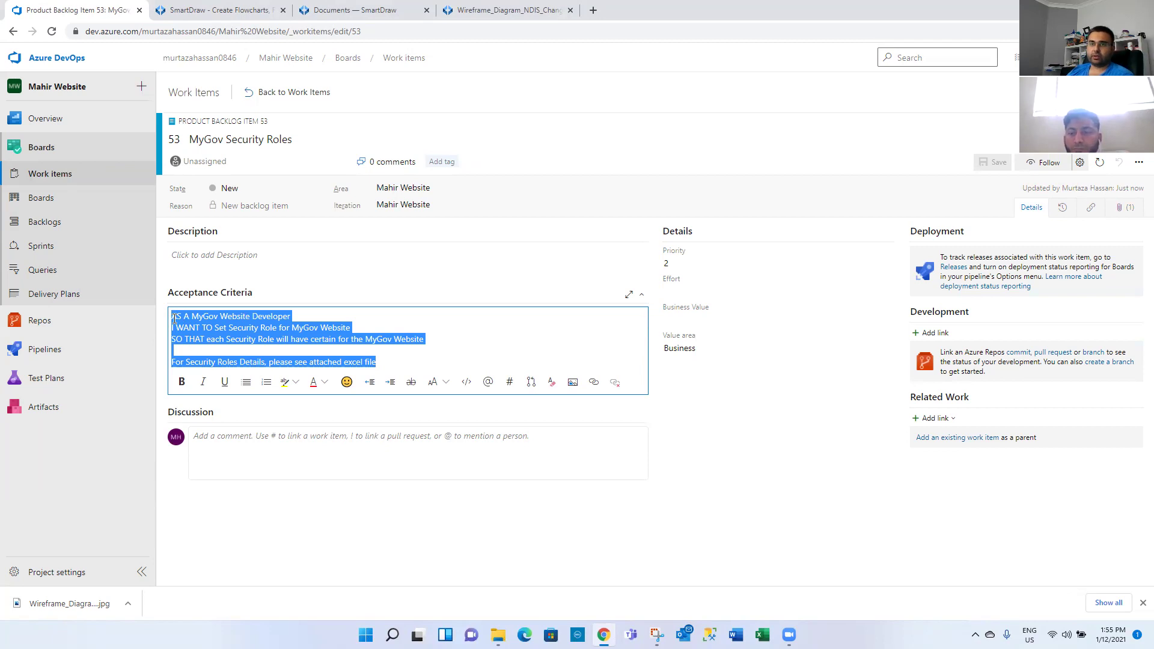
left_click(175, 319)
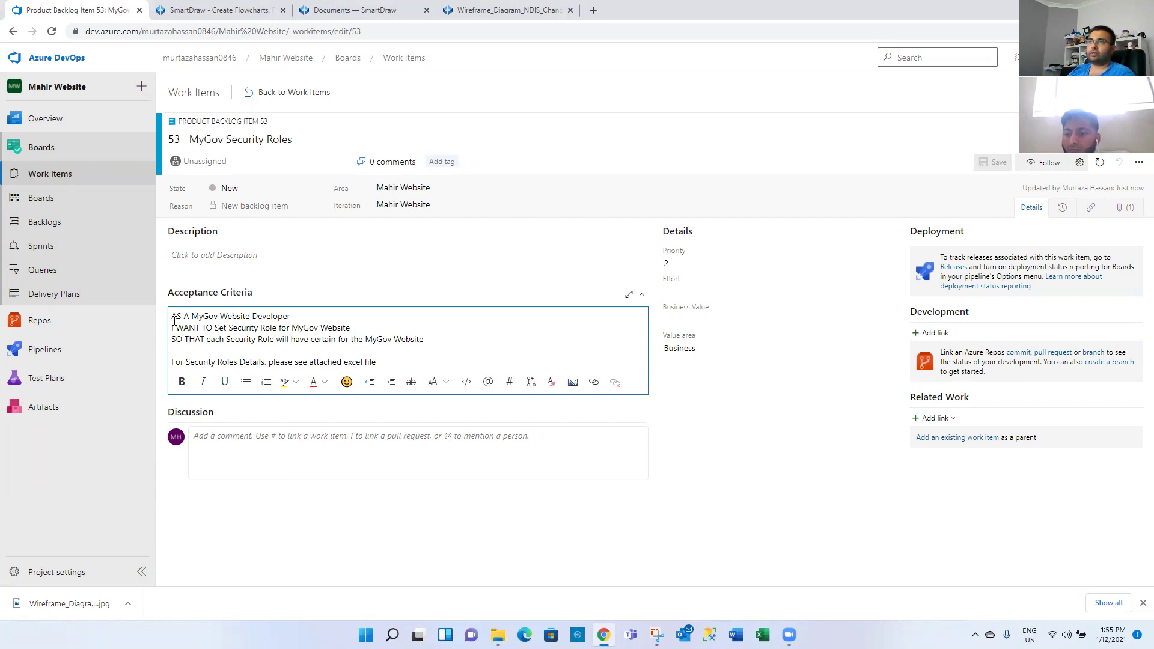
left_click(283, 93)
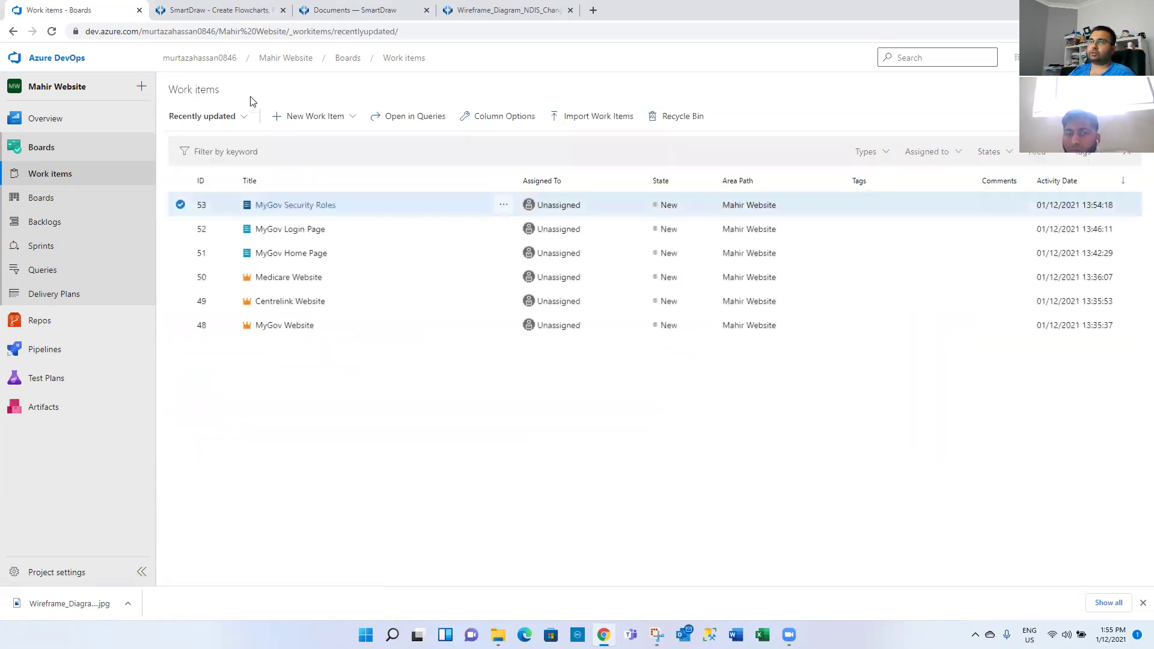
- Rename the MyGov Security Roles item in the team backlog to Medicare Security Roles and save it
left_click(71, 223)
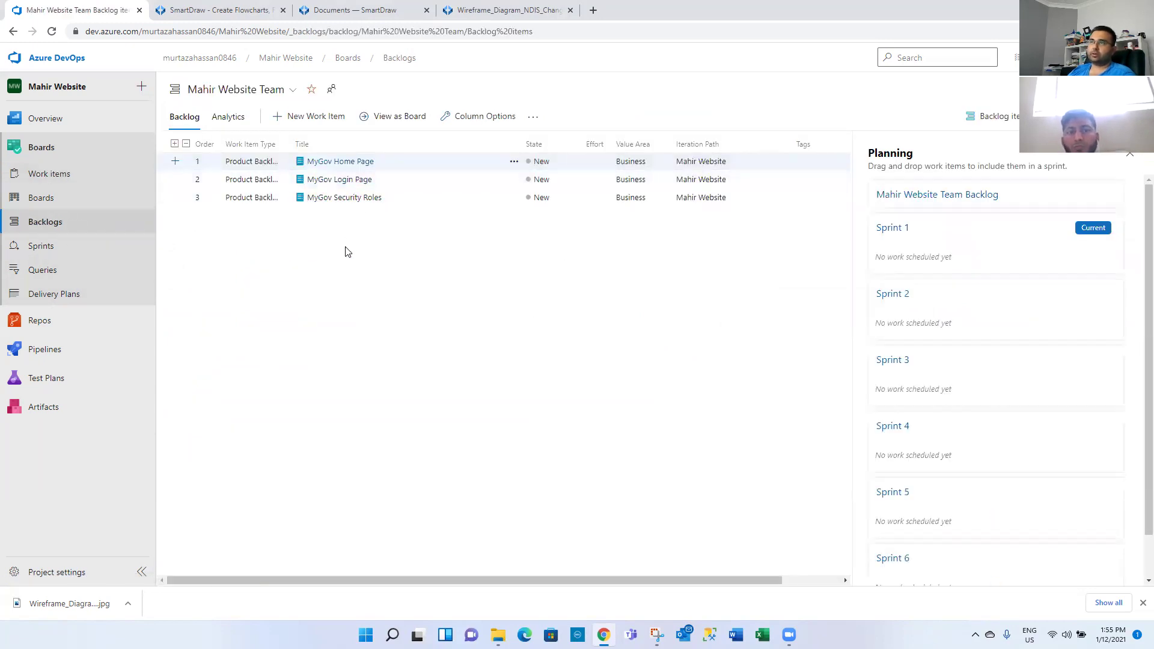
left_click(354, 197)
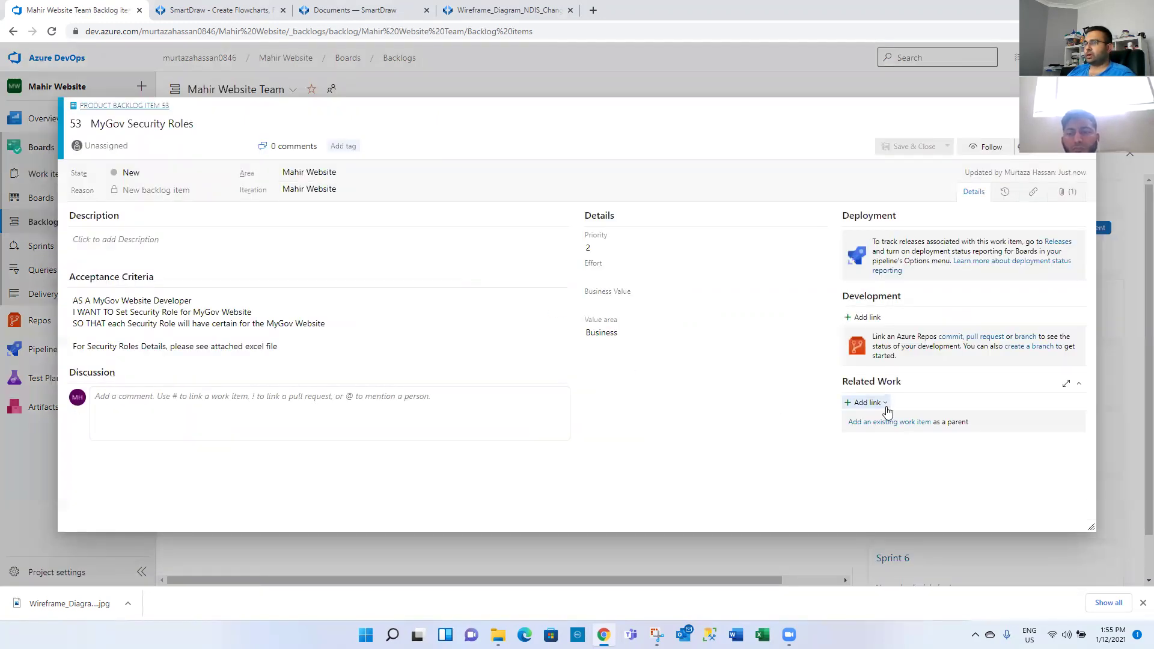
left_click(884, 403)
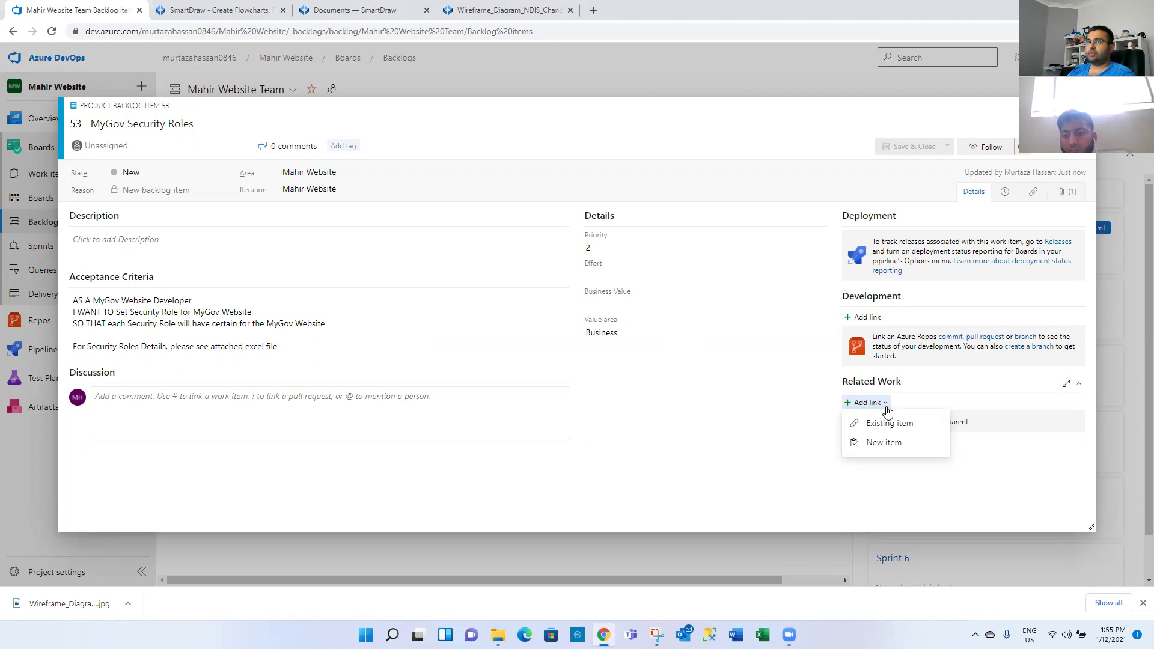
left_click(128, 125)
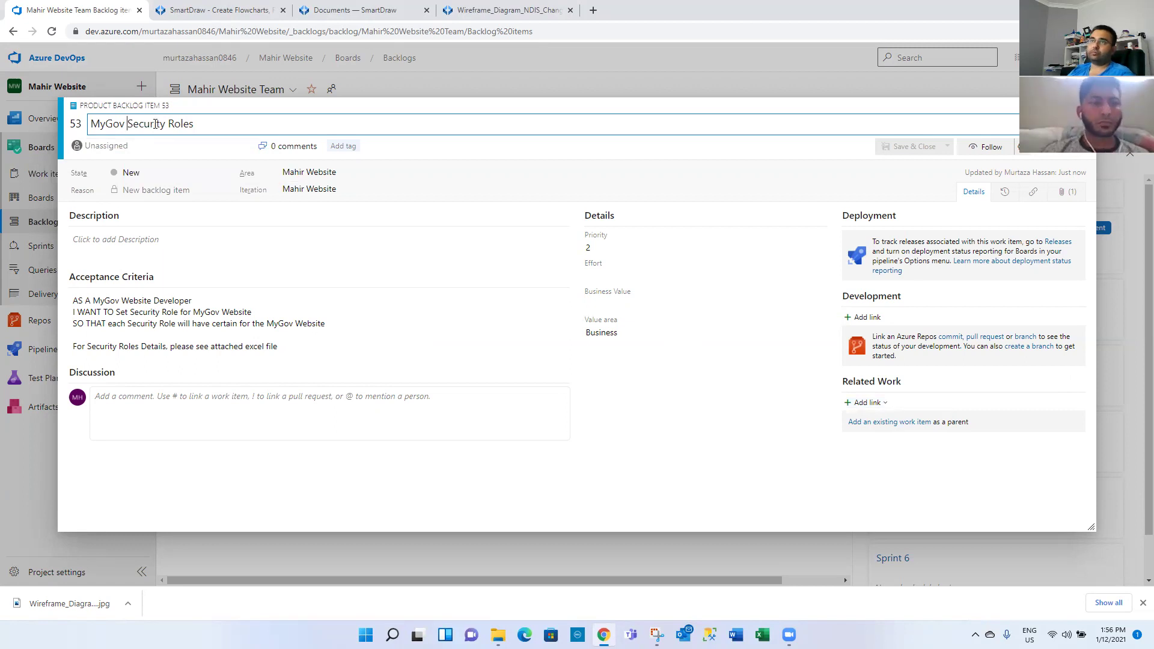
key("shift+Home")
type("Medicare")
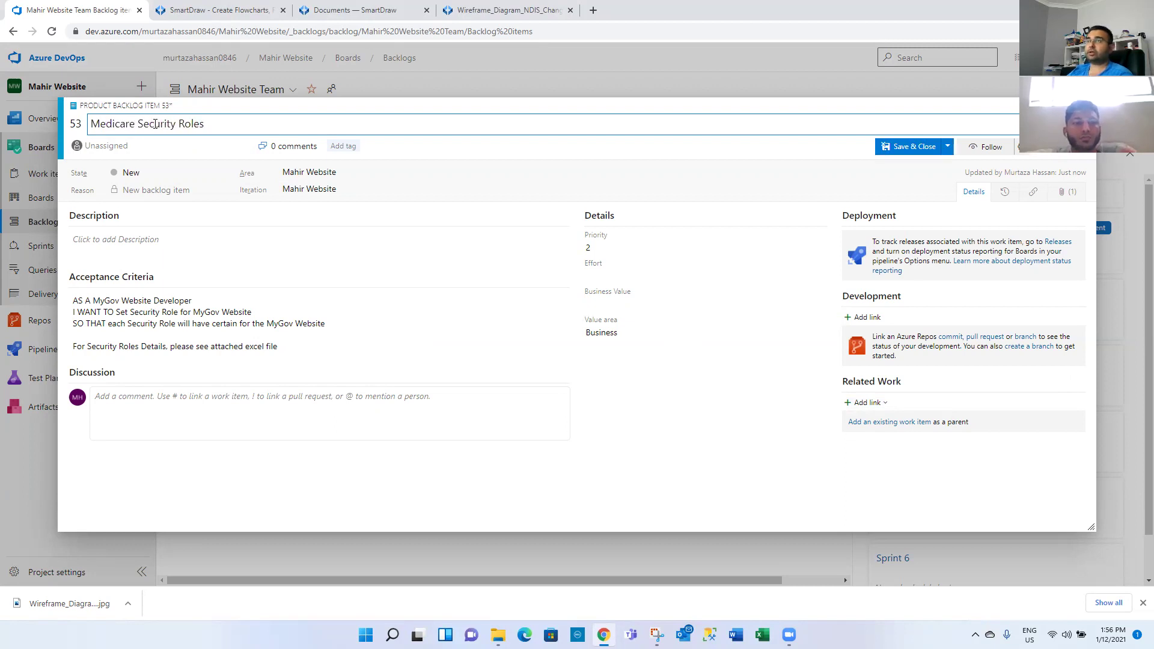
left_click(908, 148)
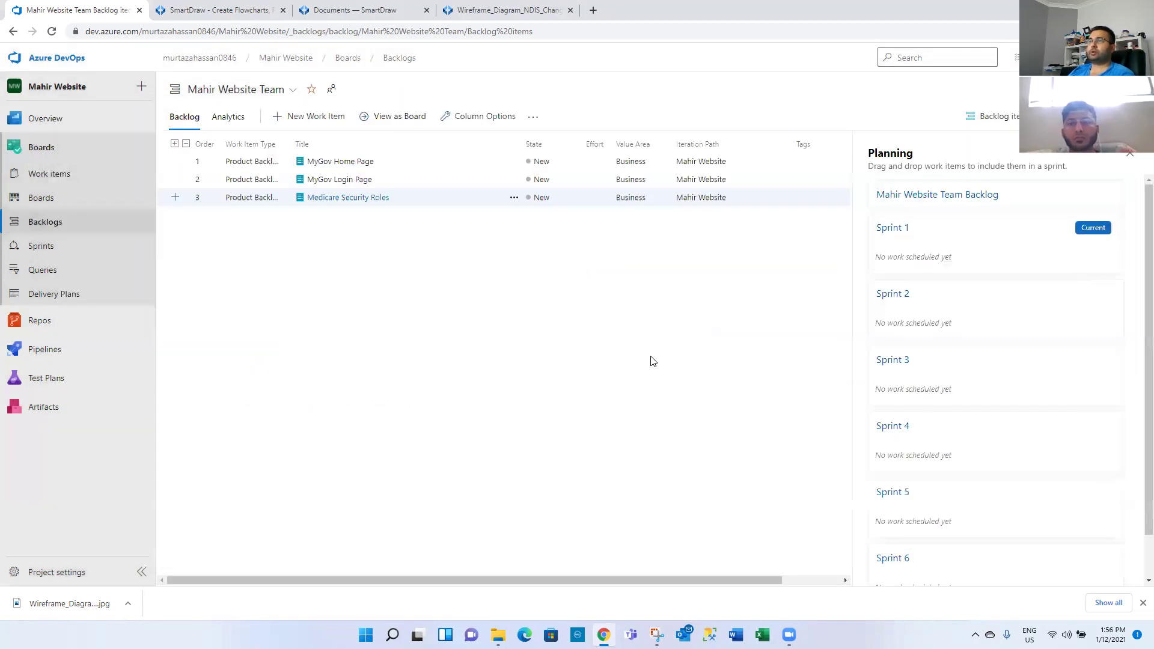
- Link the Medicare Security Roles item to the existing epic Medicare Website as its parent and save the item
left_click(355, 200)
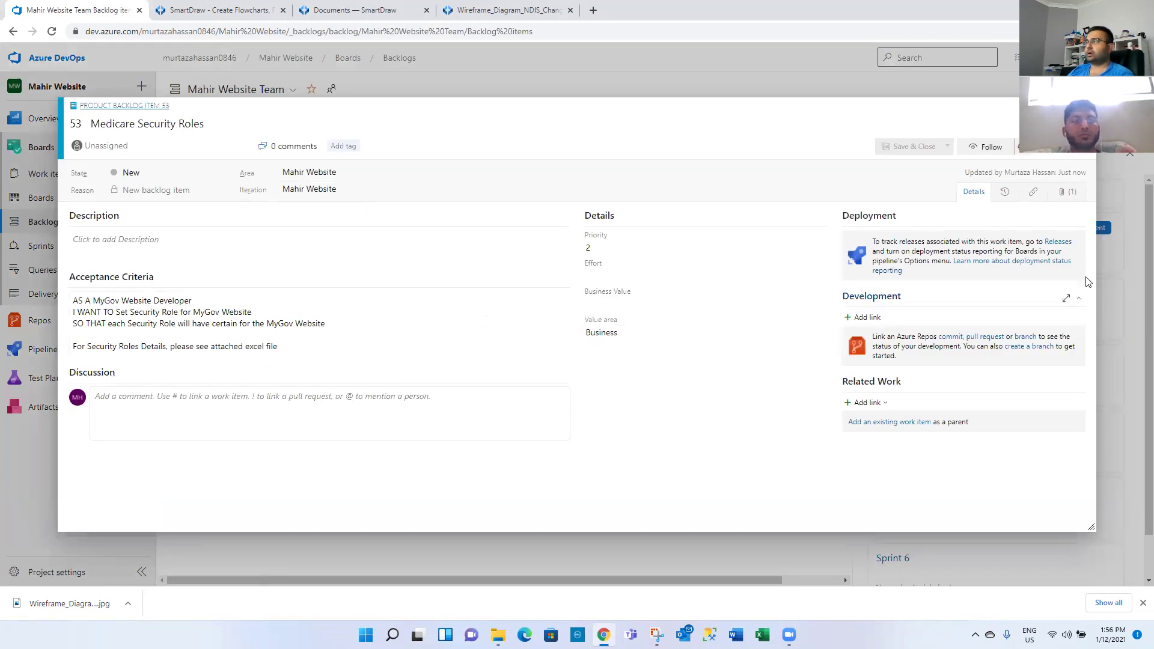
left_click(1068, 193)
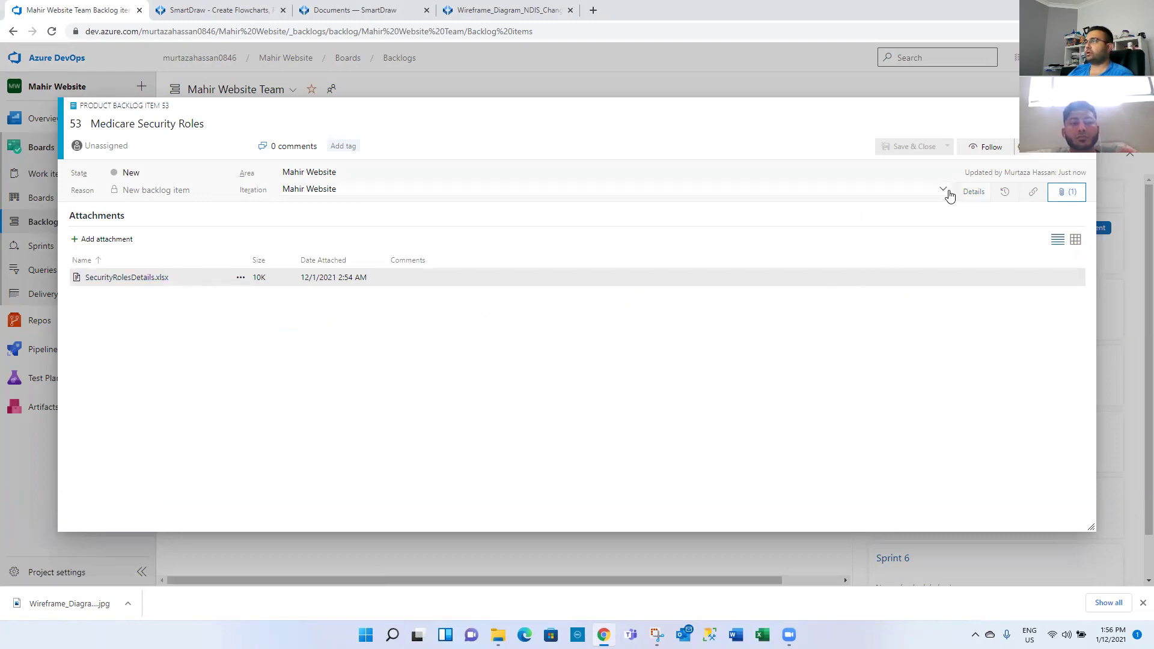
left_click(968, 192)
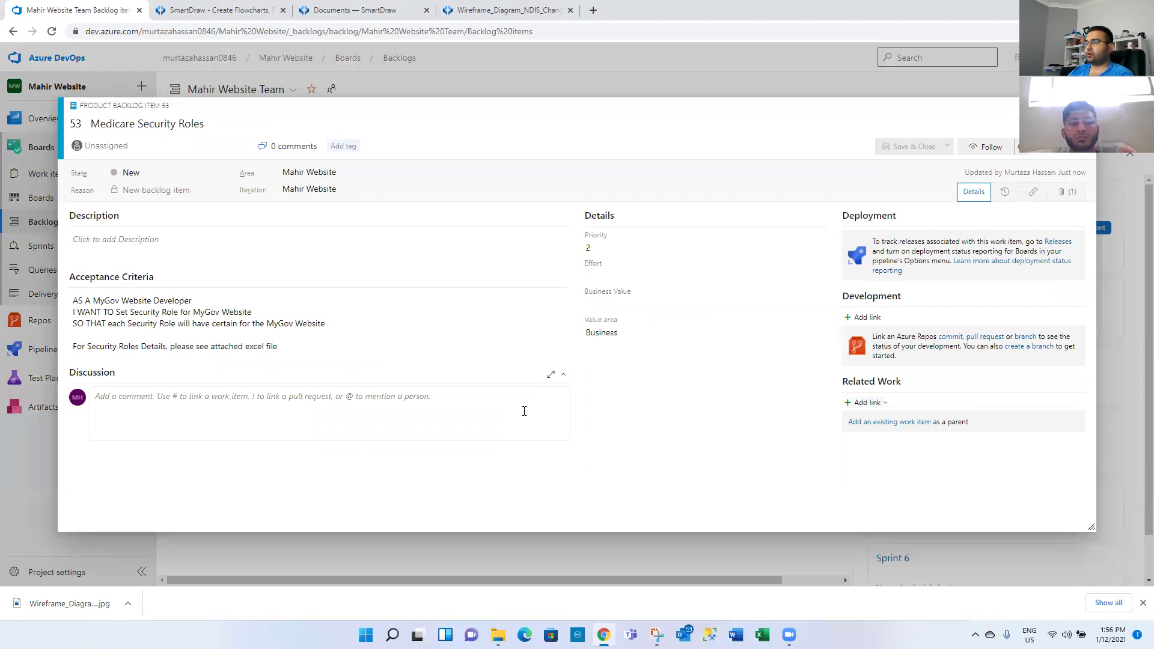
left_click(883, 402)
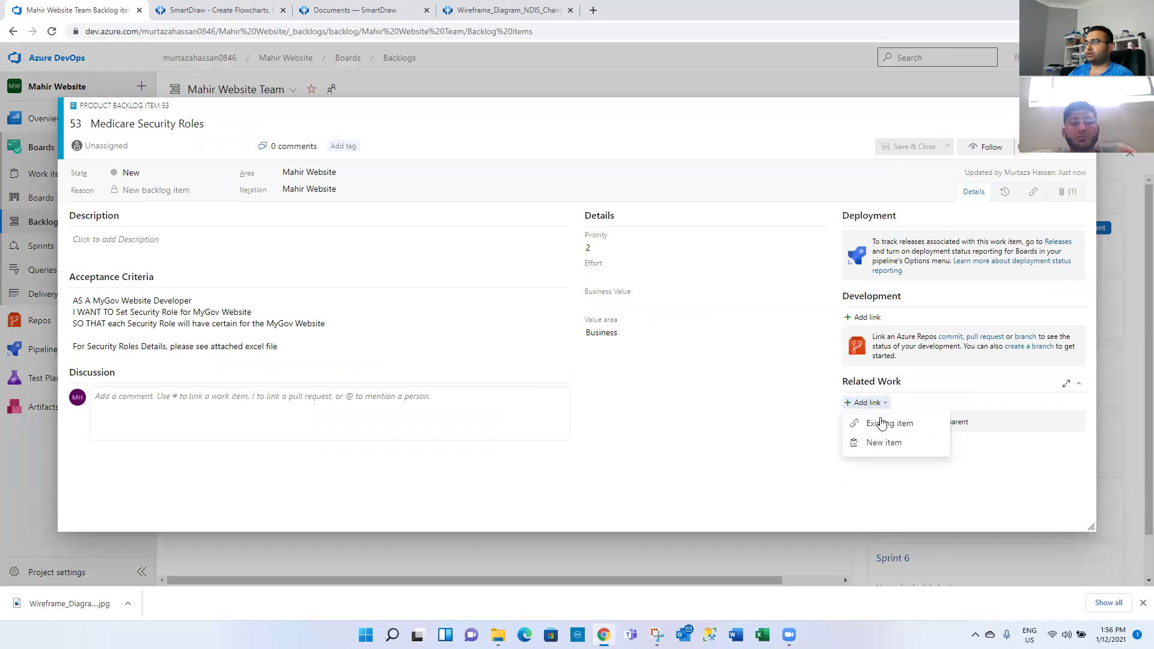
left_click(881, 426)
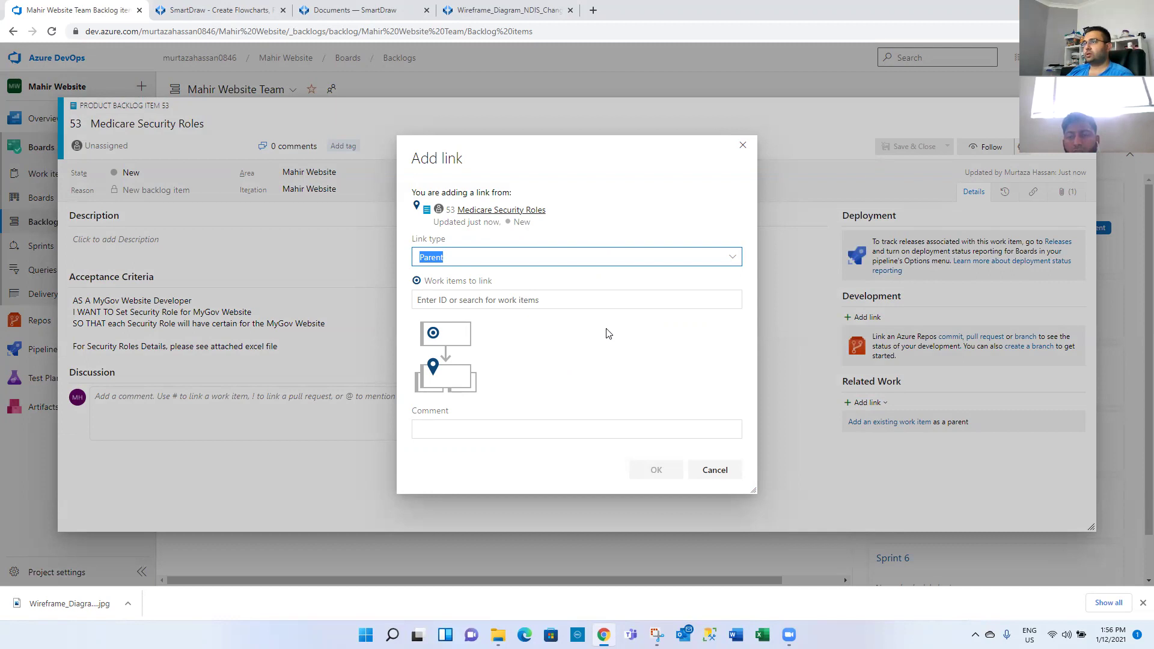
left_click(523, 299)
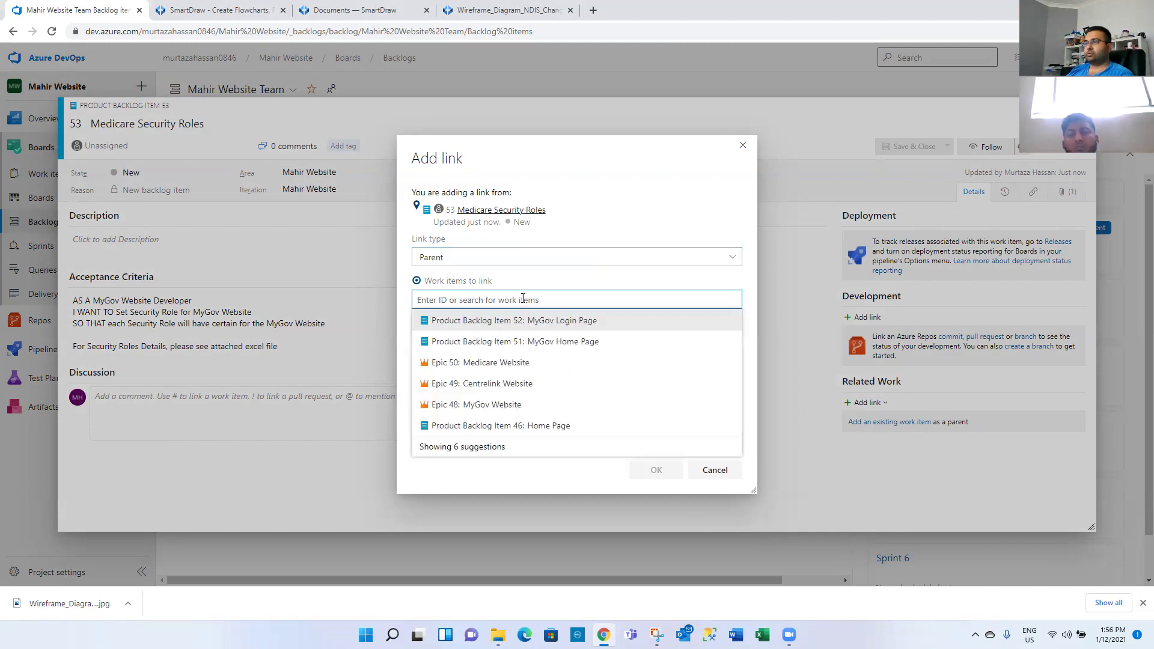
left_click(517, 367)
left_click(632, 470)
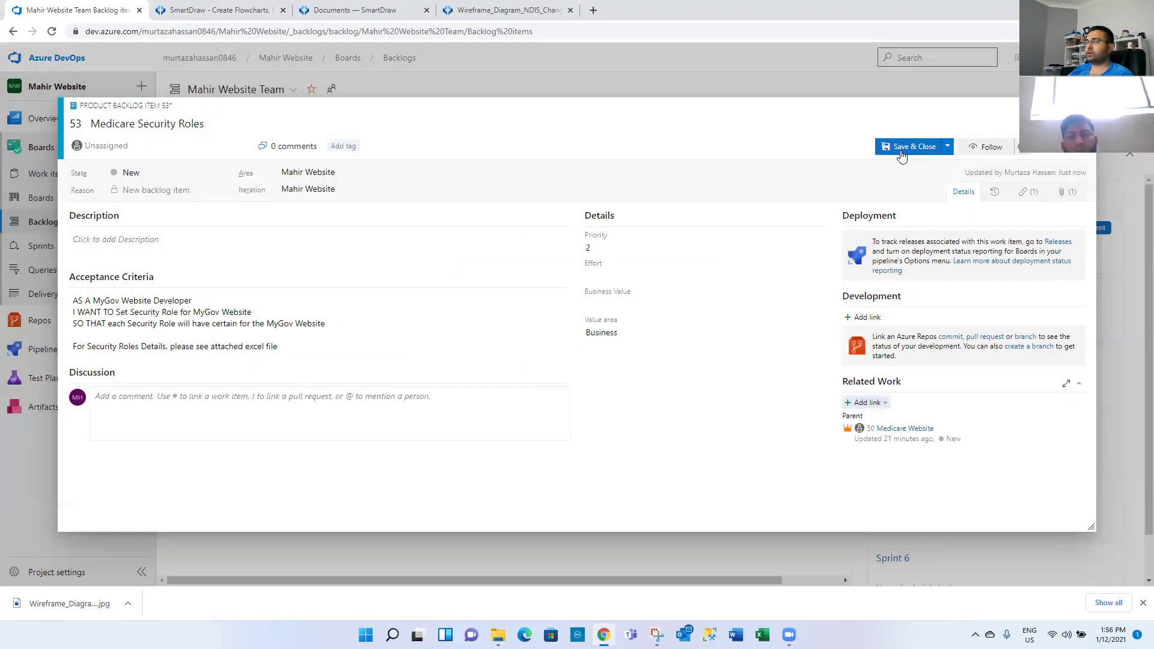
left_click(902, 156)
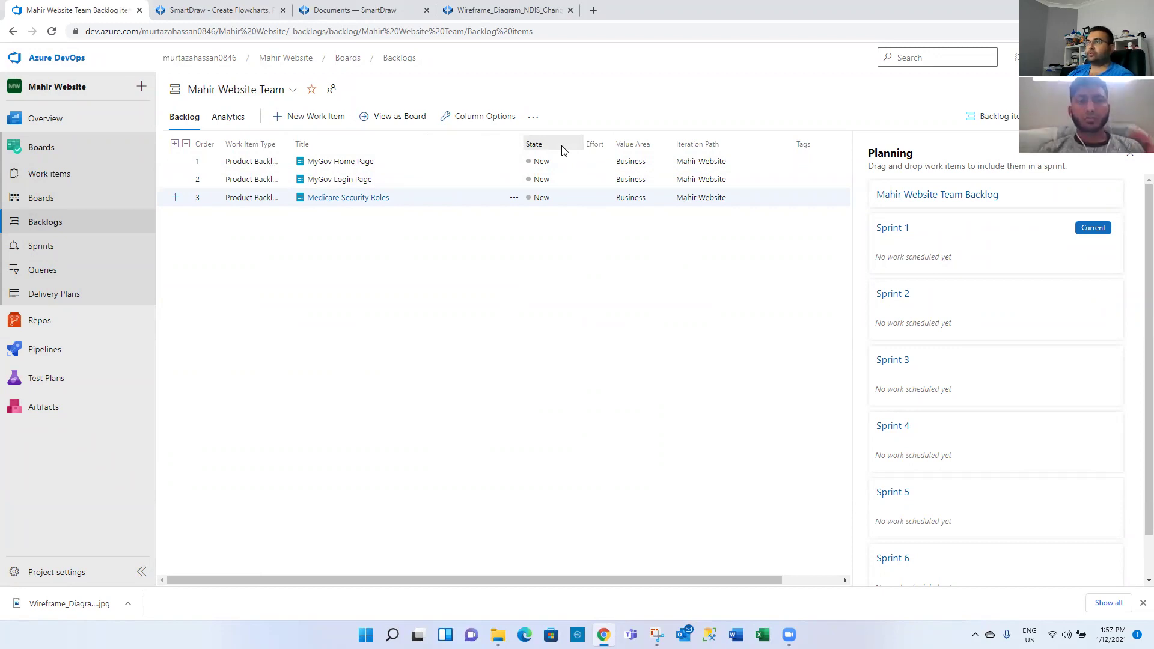
- Add a Parent column to the team backlog, and hide the Planning pane and the download bar
left_click(457, 117)
left_click(939, 327)
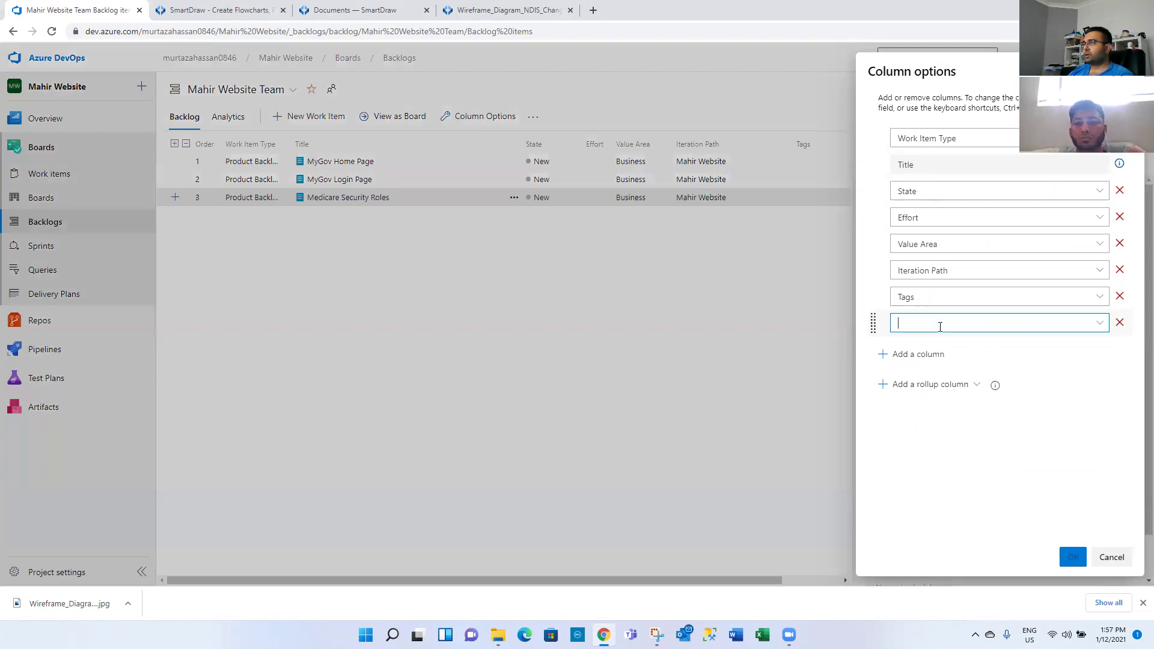
type("Parent")
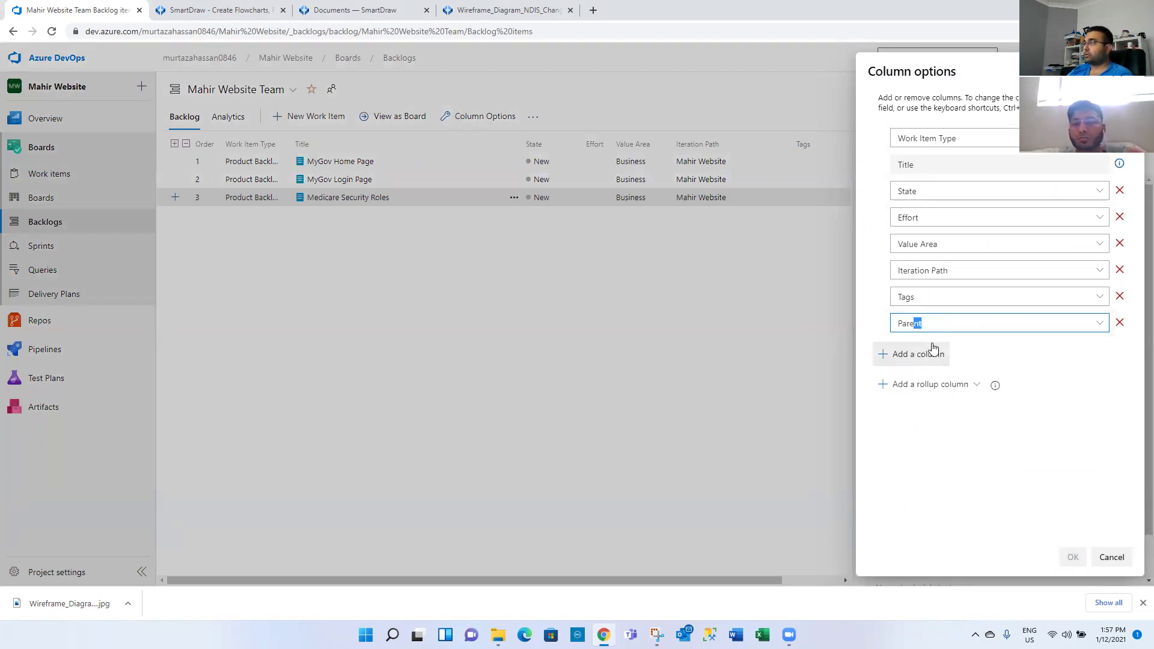
key("Tab")
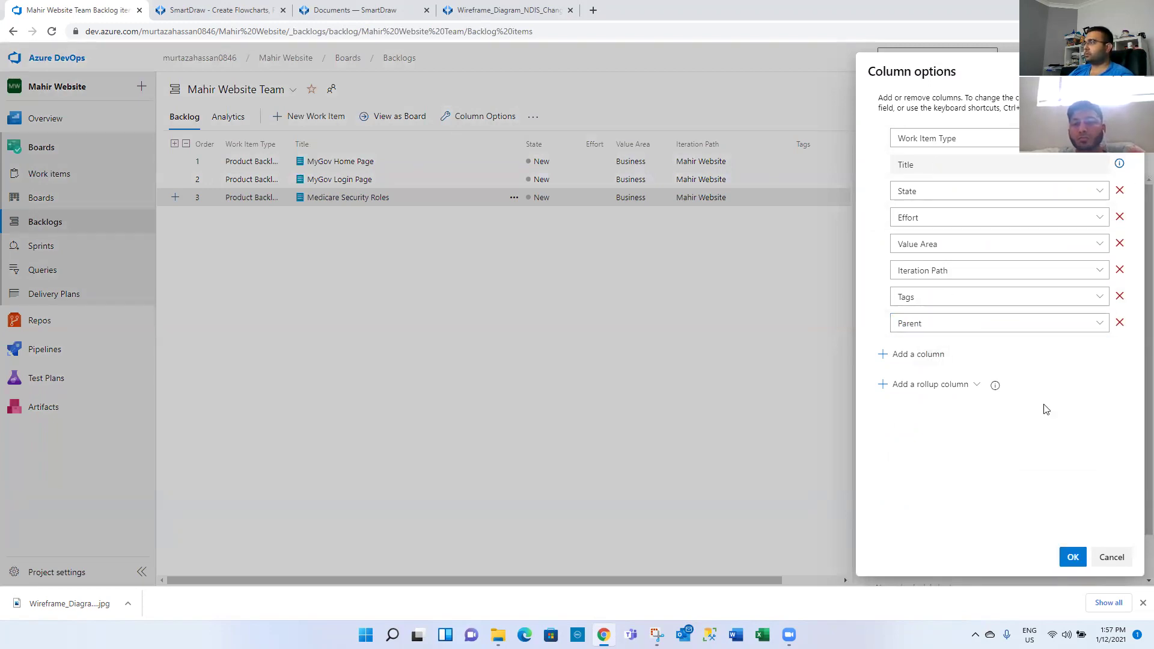
left_click(1073, 556)
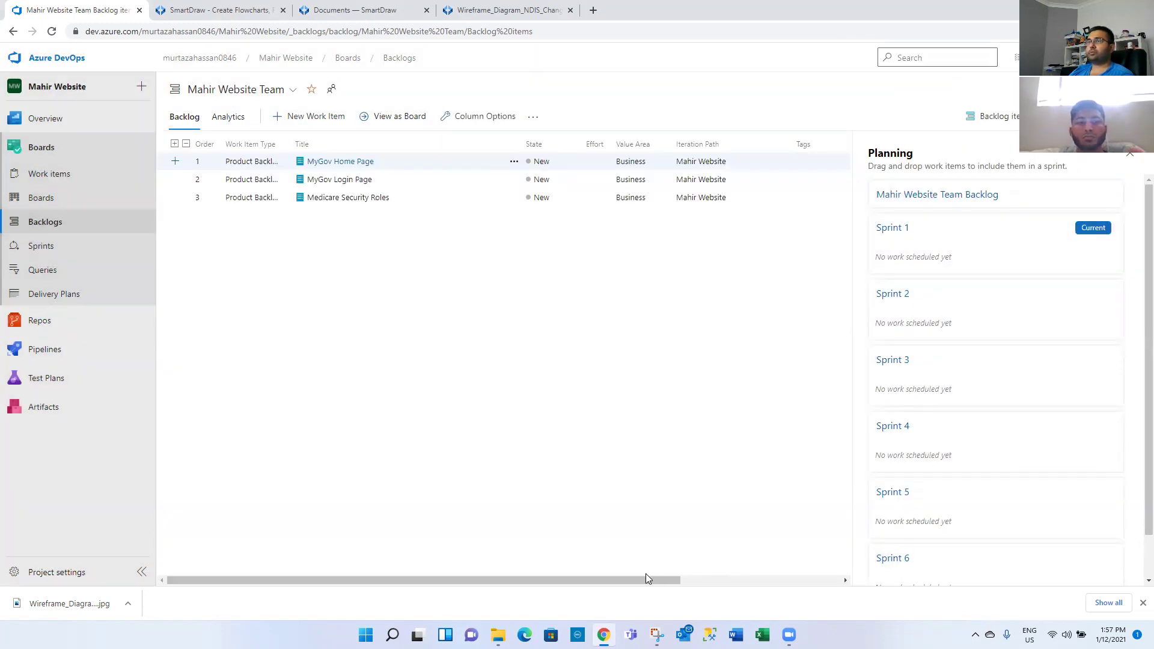
left_click(1127, 156)
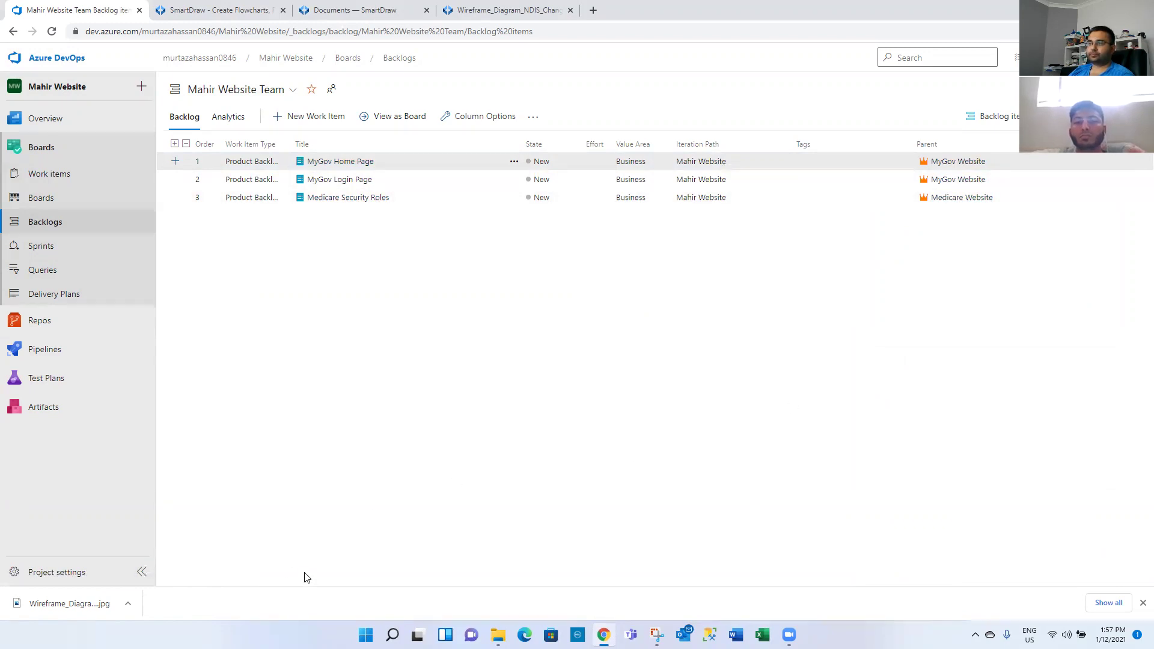
left_click(1142, 602)
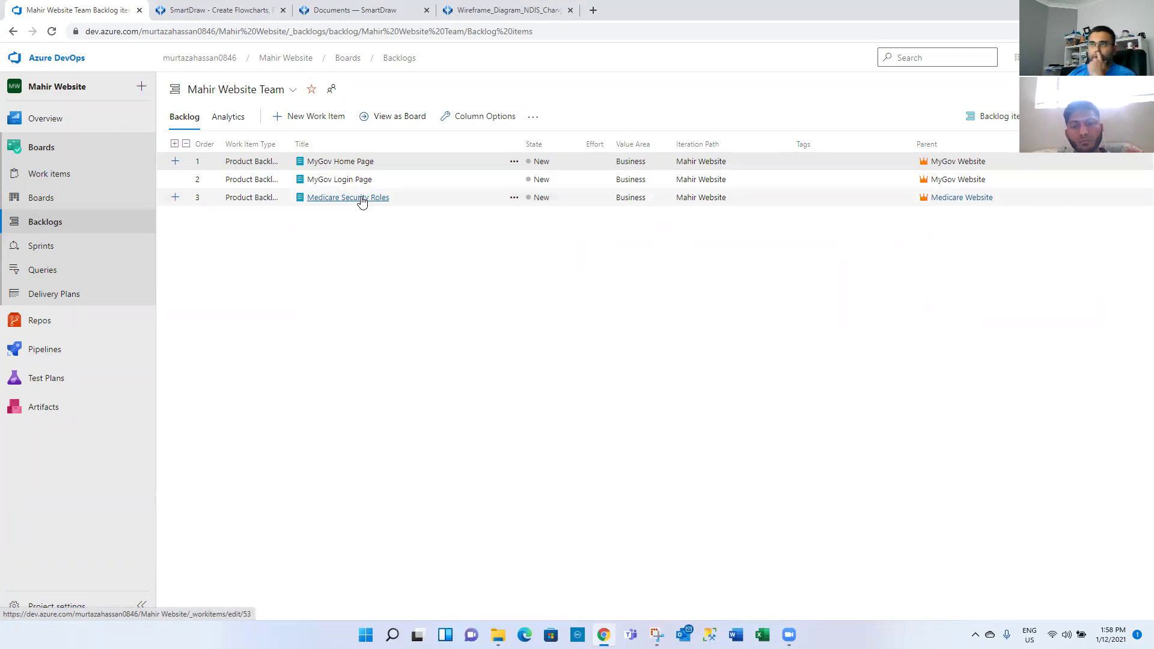
- View the Medicare Security Roles item from the project's work items and return to the full list
left_click(312, 116)
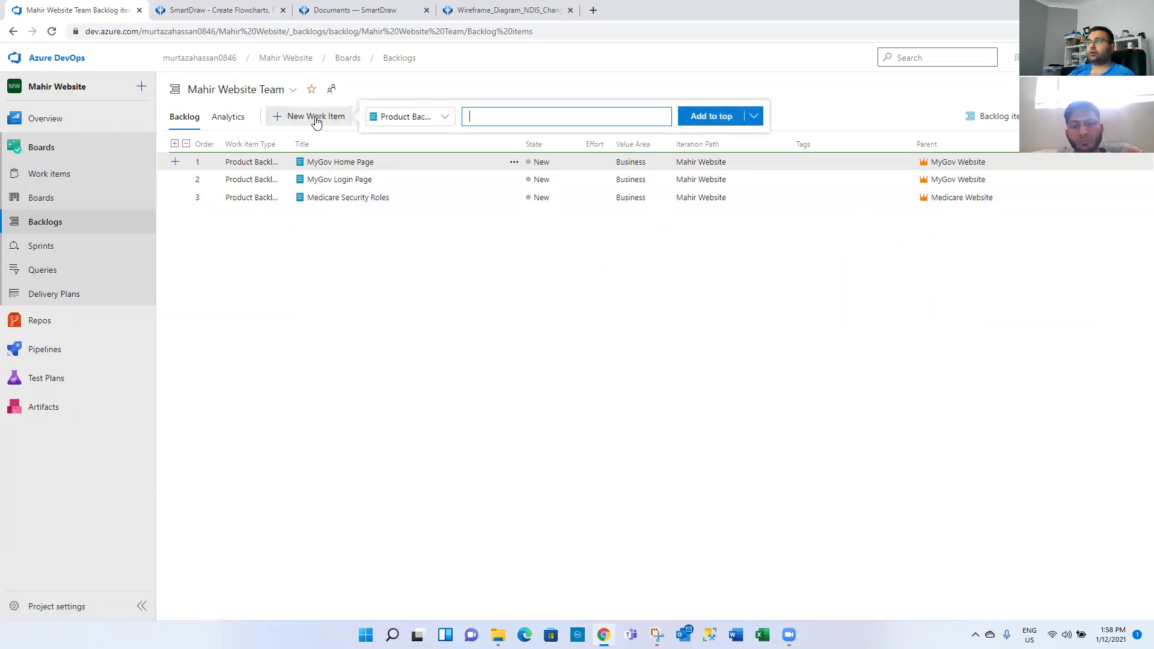
left_click(42, 222)
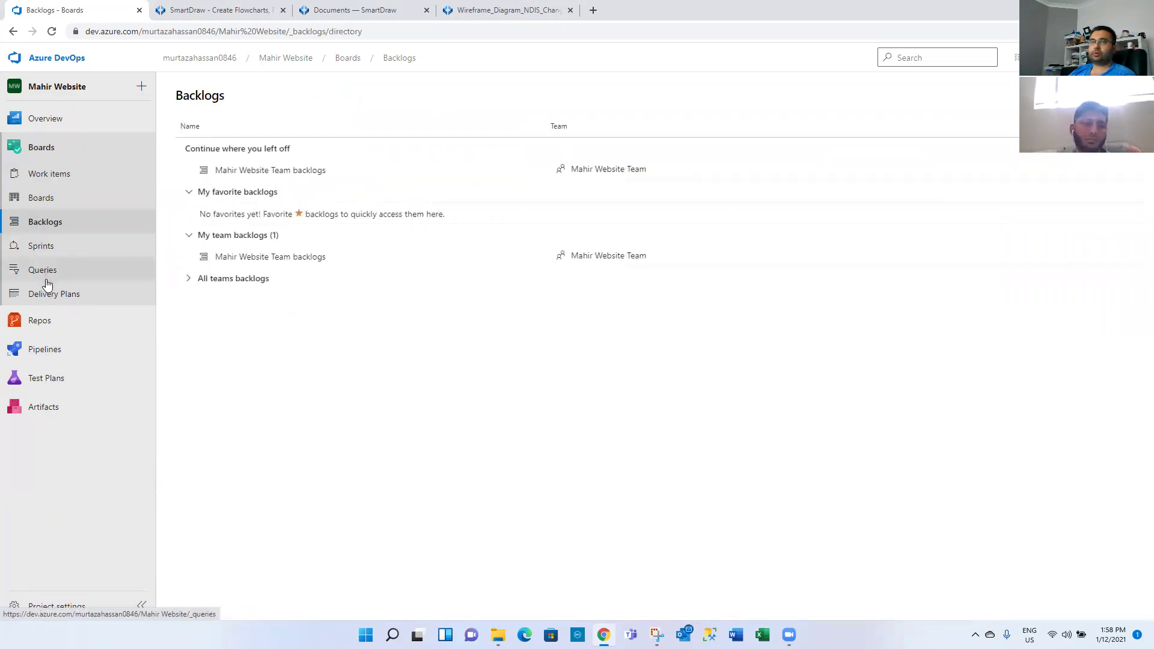
left_click(56, 175)
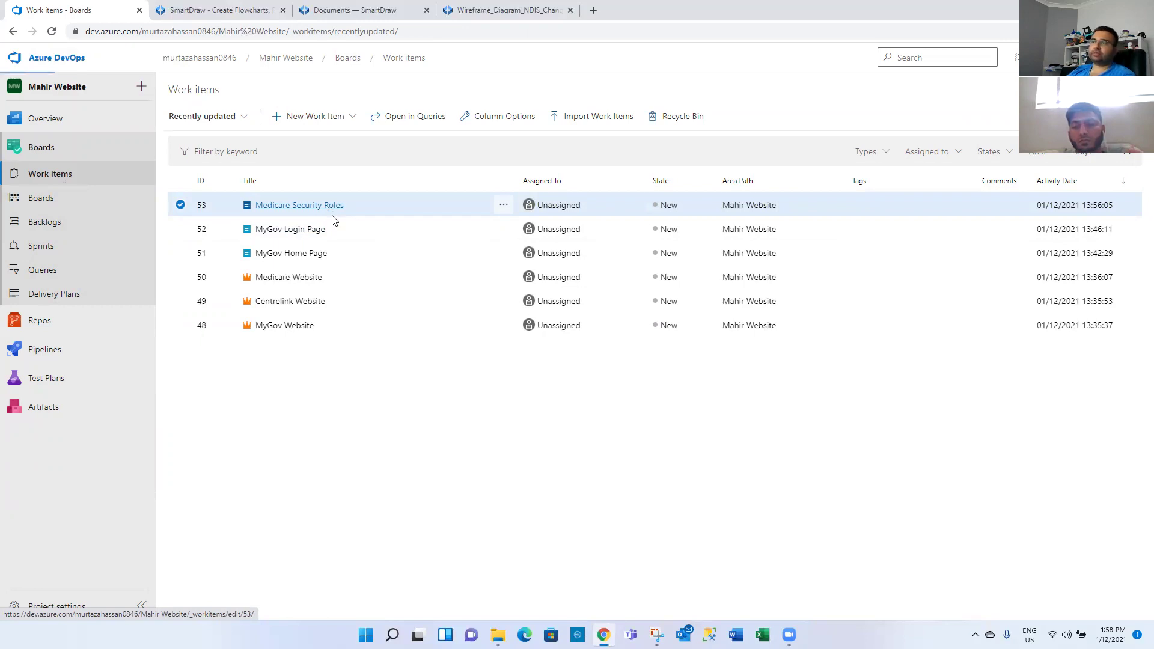
left_click(329, 208)
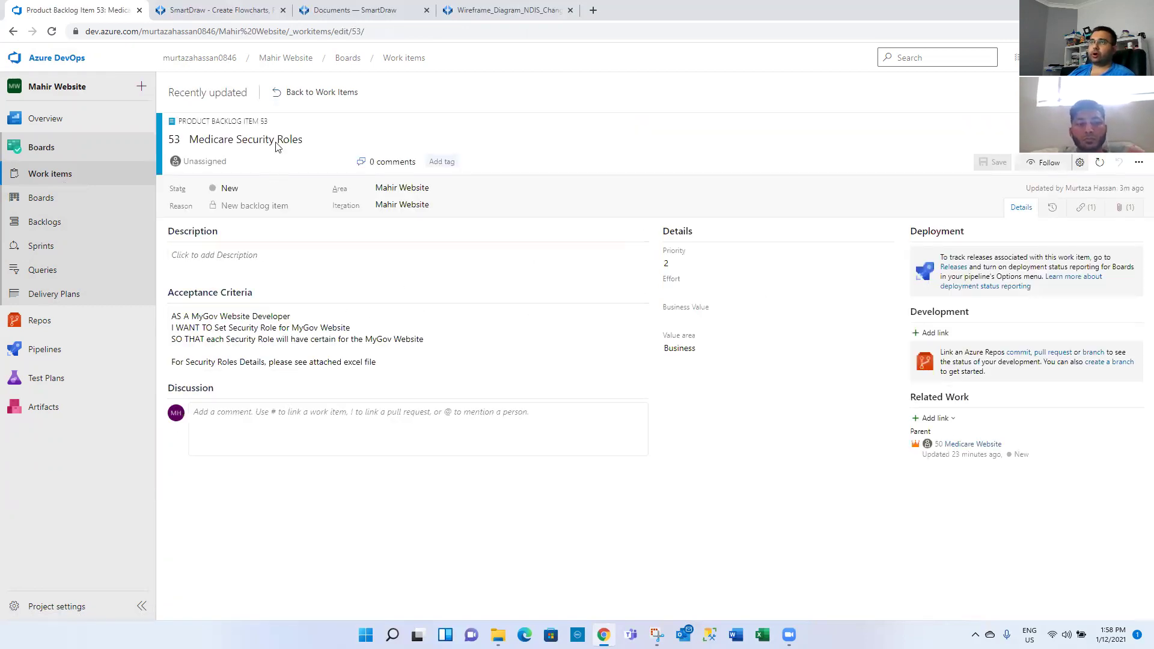
left_click(277, 94)
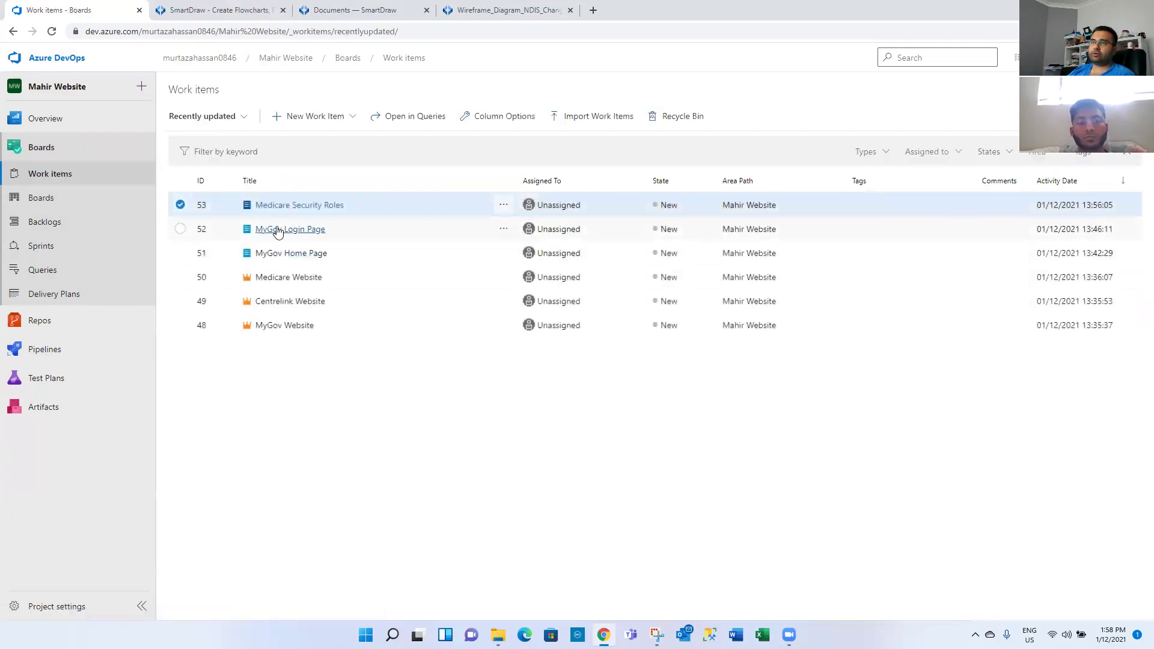
- Open the Mahir Website Team's Sprint 1 taskboard and display the list of available sprints
left_click(45, 221)
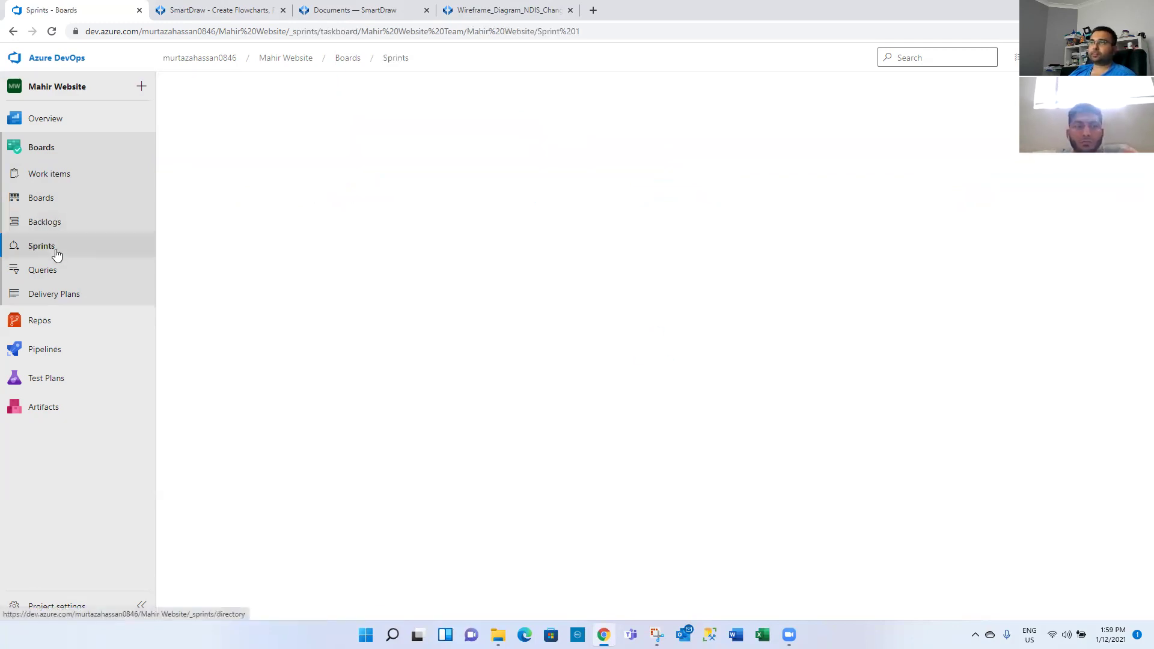
left_click(443, 120)
left_click(442, 124)
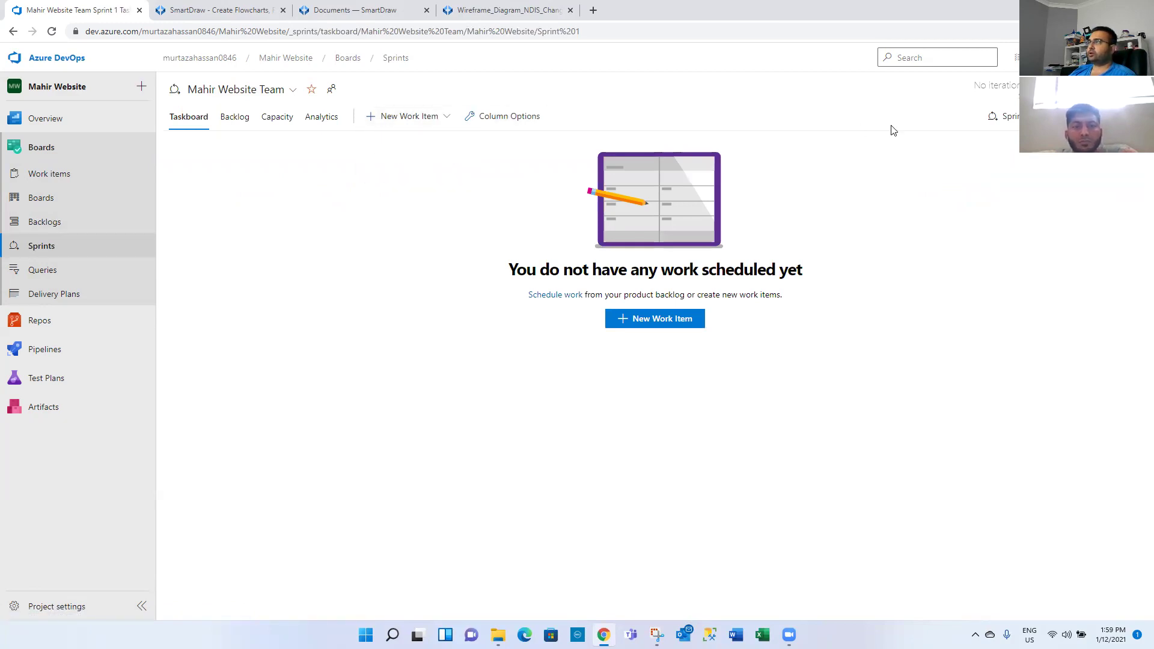
left_click(1000, 116)
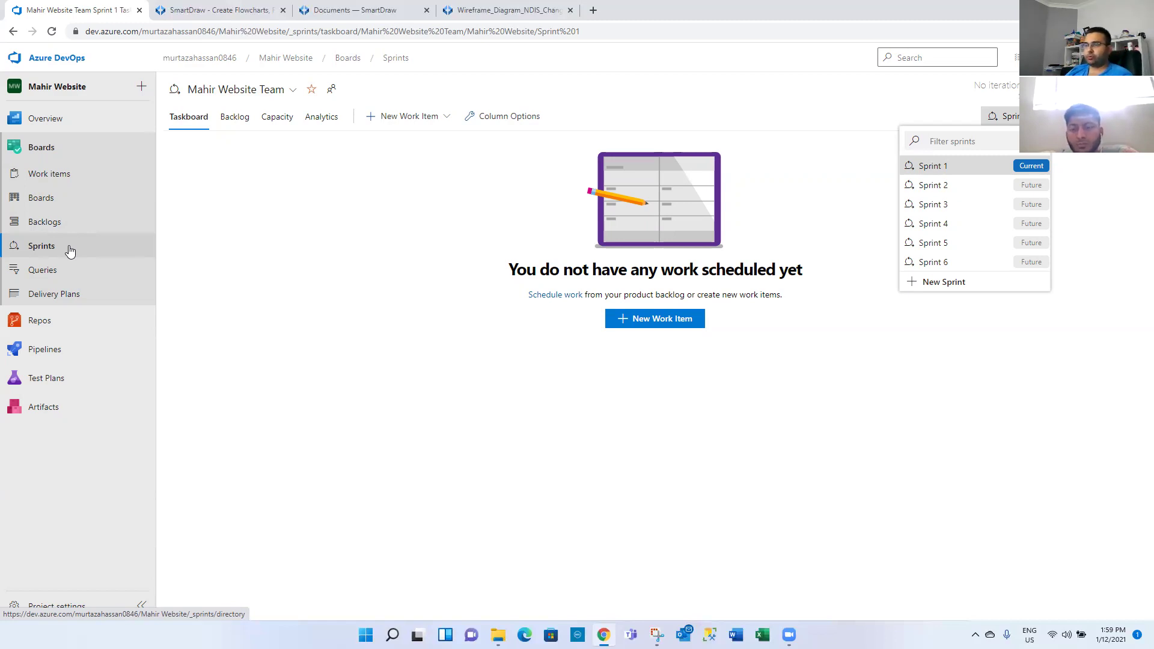
- Switch to Calculator, multiply 8 by 5, and multiply that result by 3
left_click(393, 634)
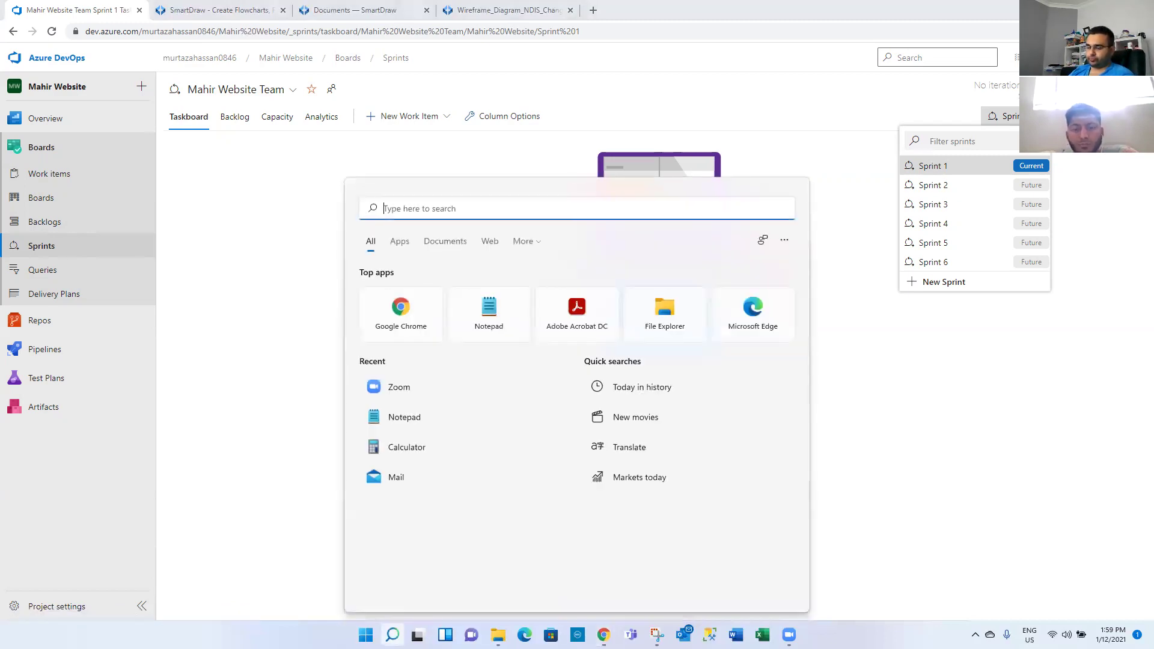
type("calculator")
key("Return")
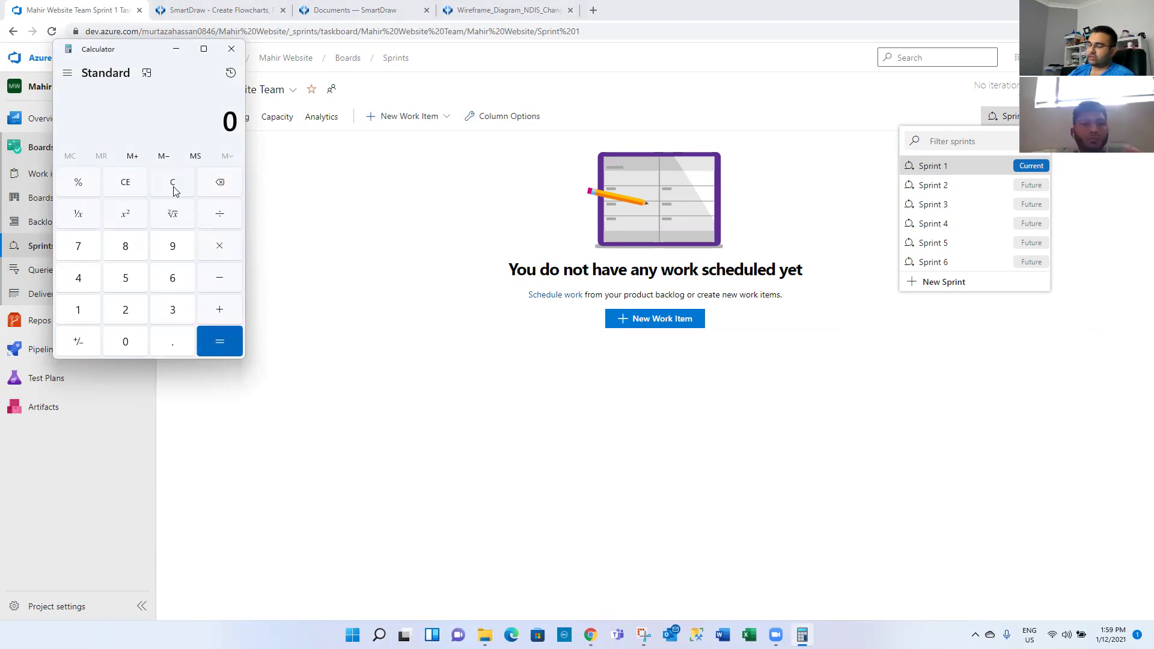
type("40")
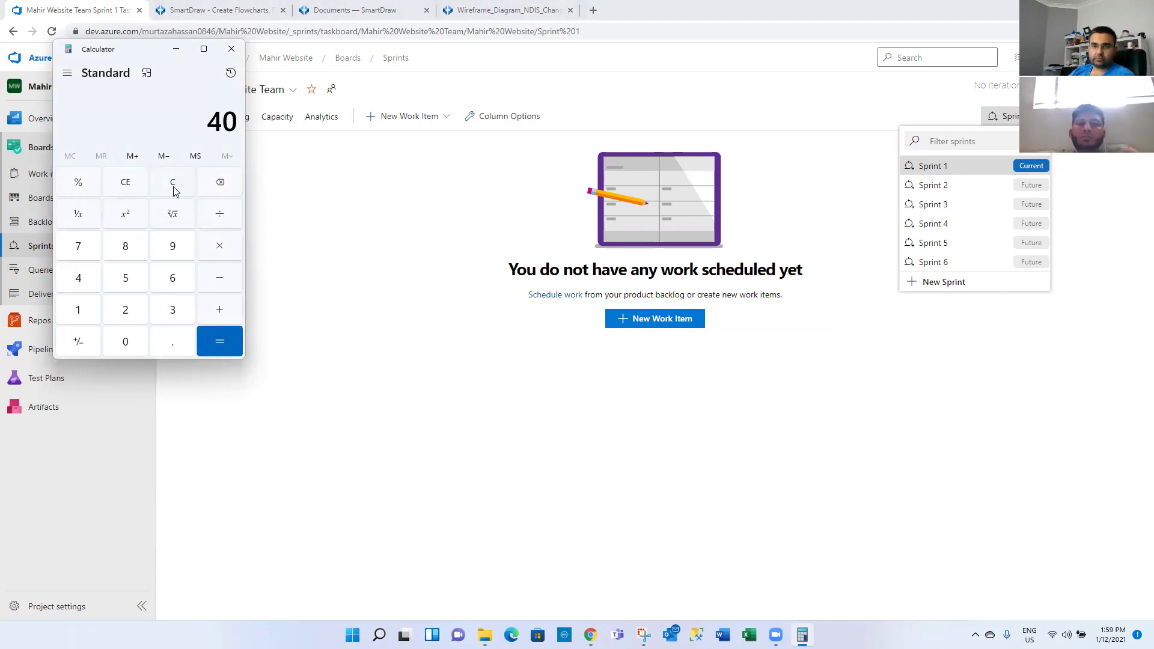
left_click(174, 191)
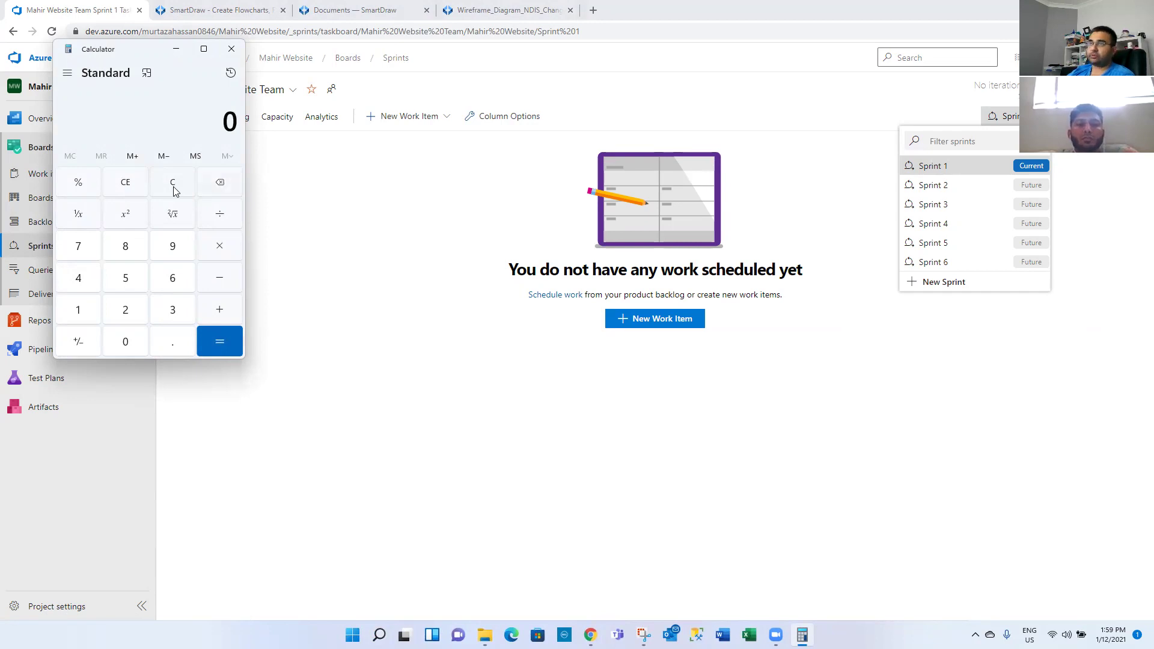
type("8*5")
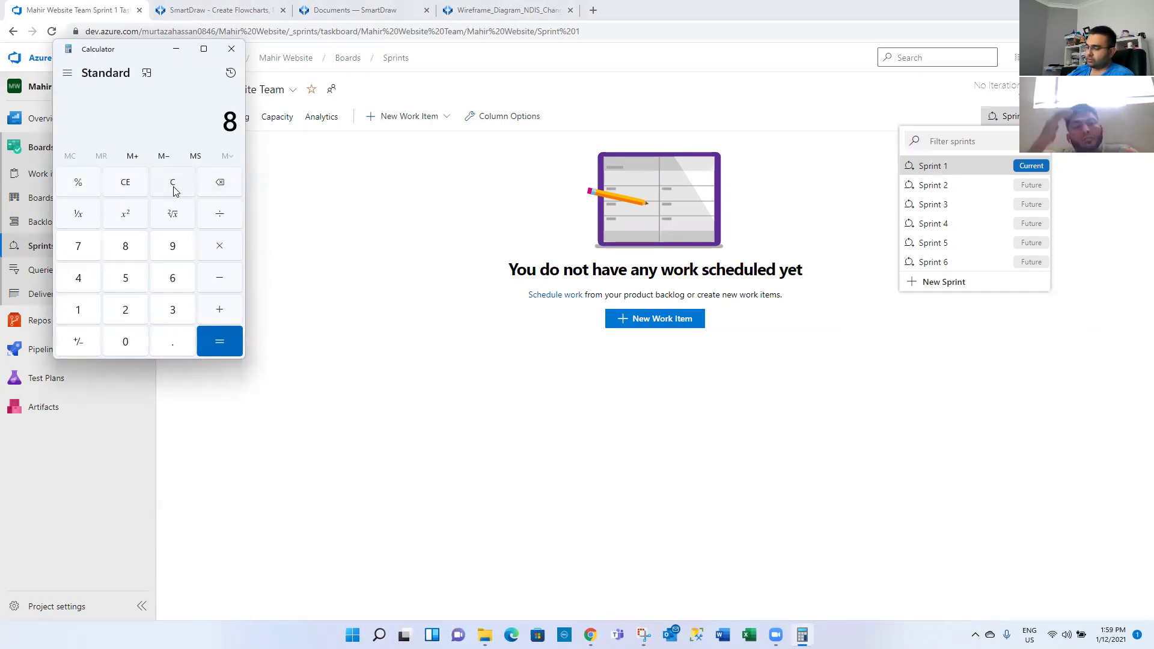
key("Return")
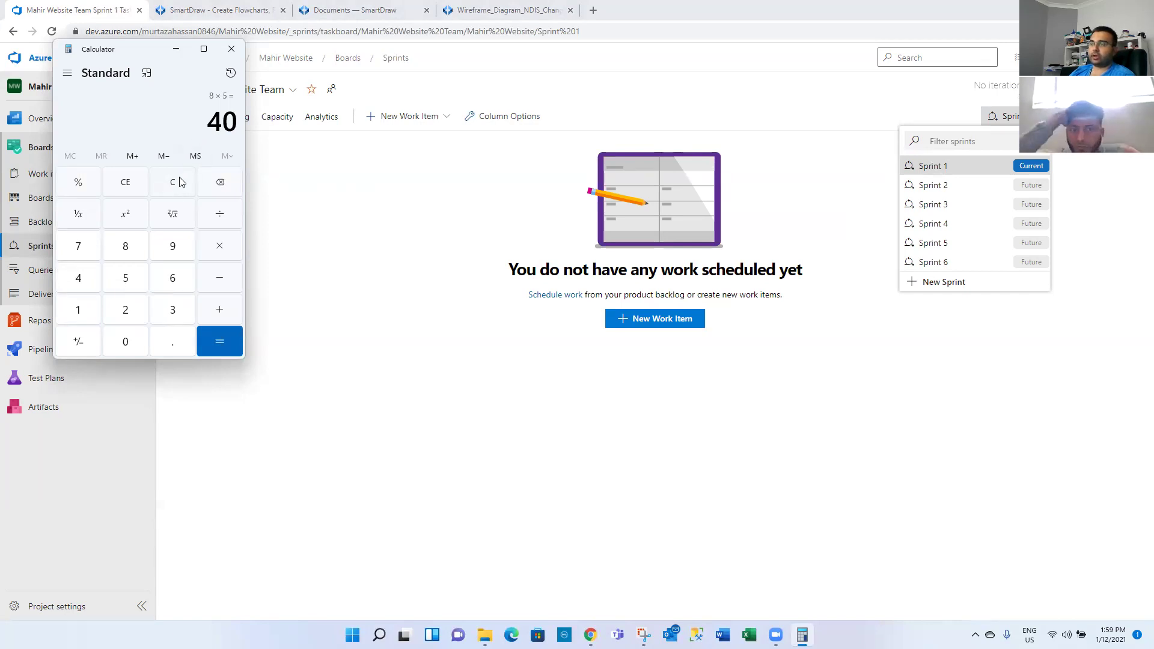
type("*3")
key("Return")
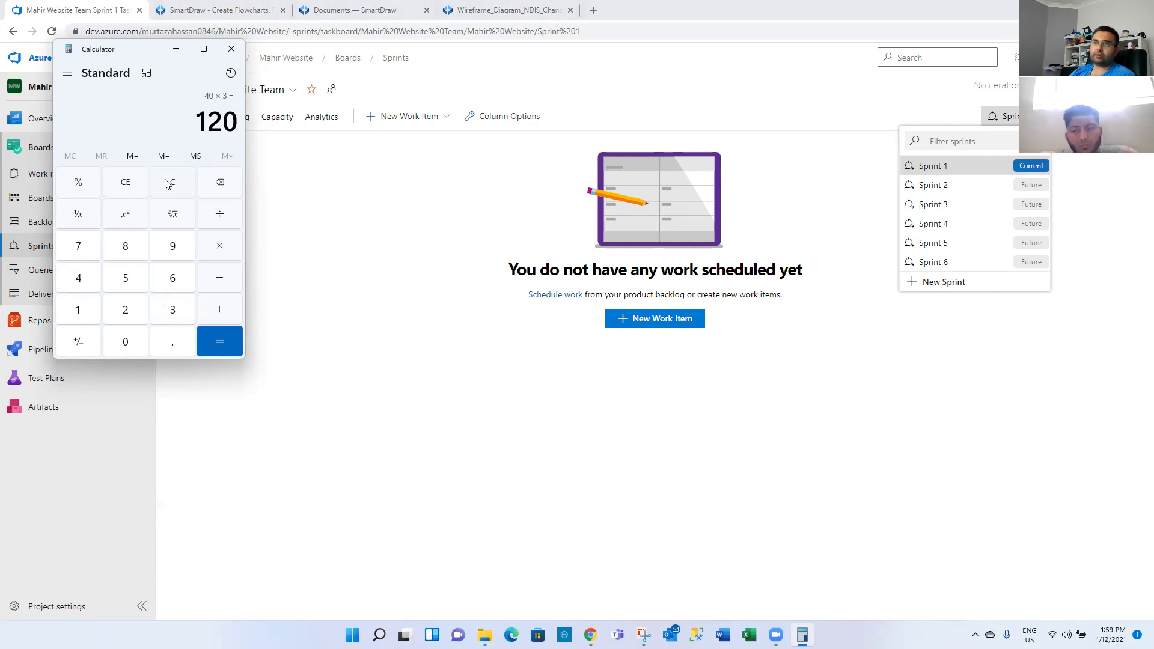
left_click(168, 184)
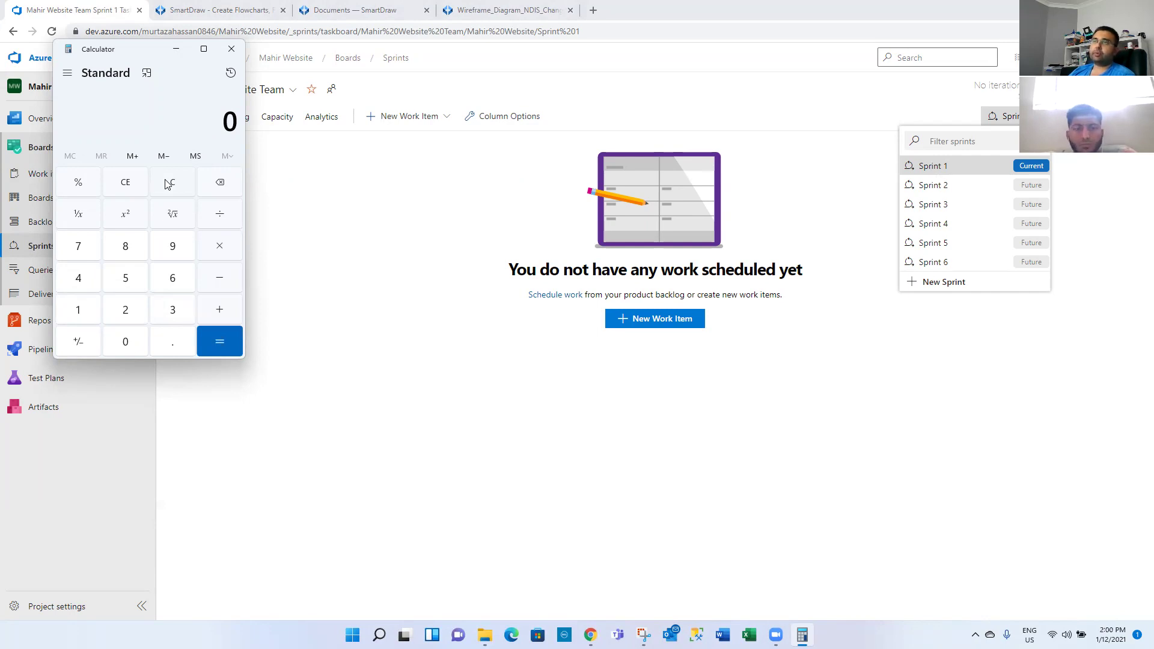
type("40")
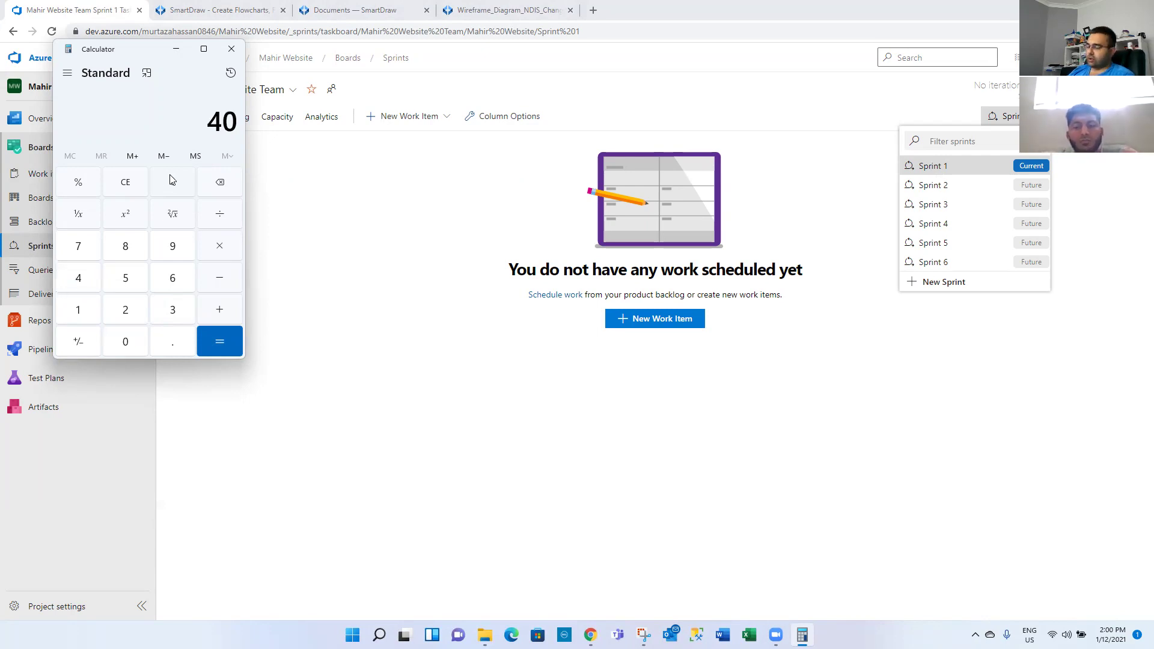
left_click(172, 179)
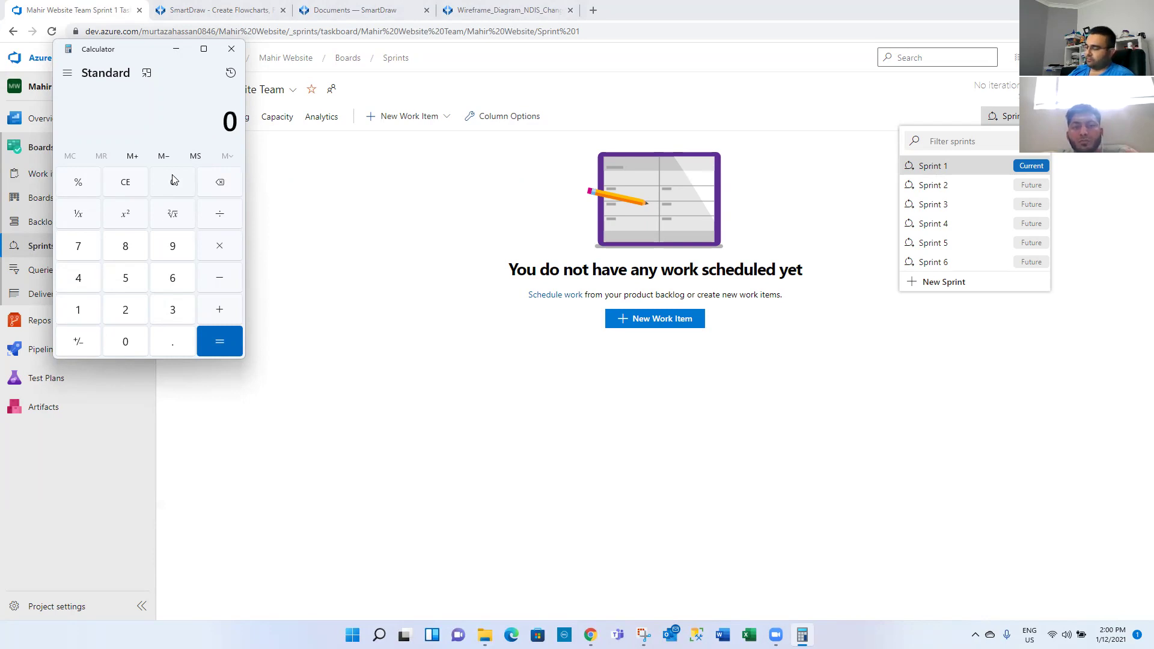
type(".35")
key("BackSpace")
key("BackSpace")
key("BackSpace")
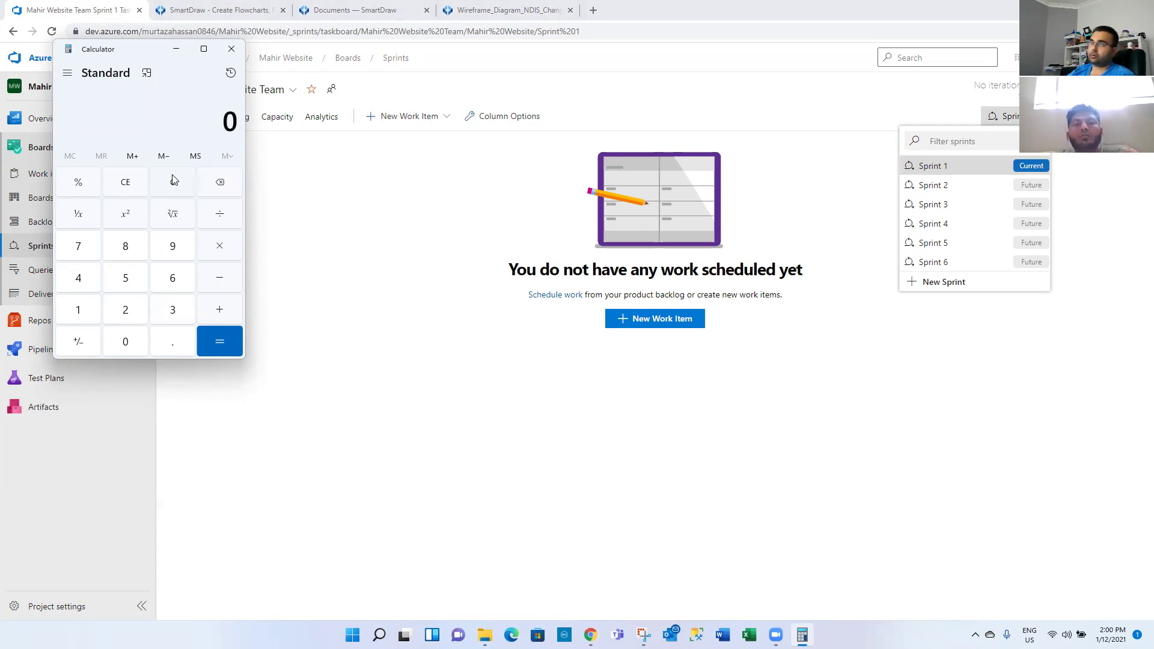
type("35")
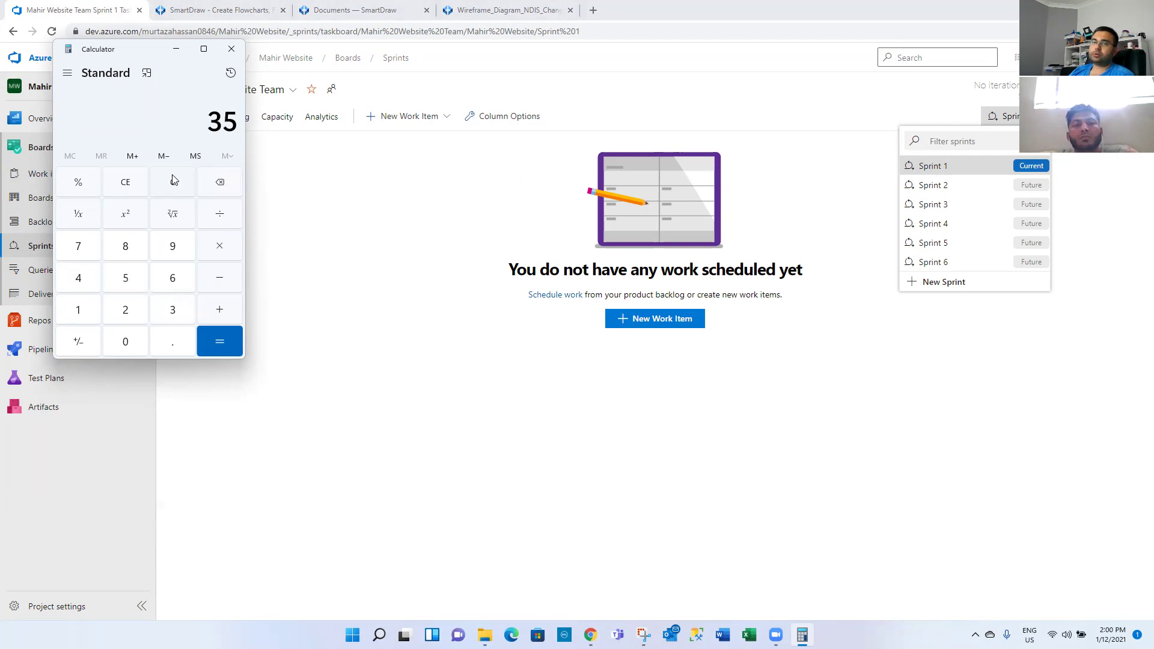
key("BackSpace")
key("BackSpace")
type("30")
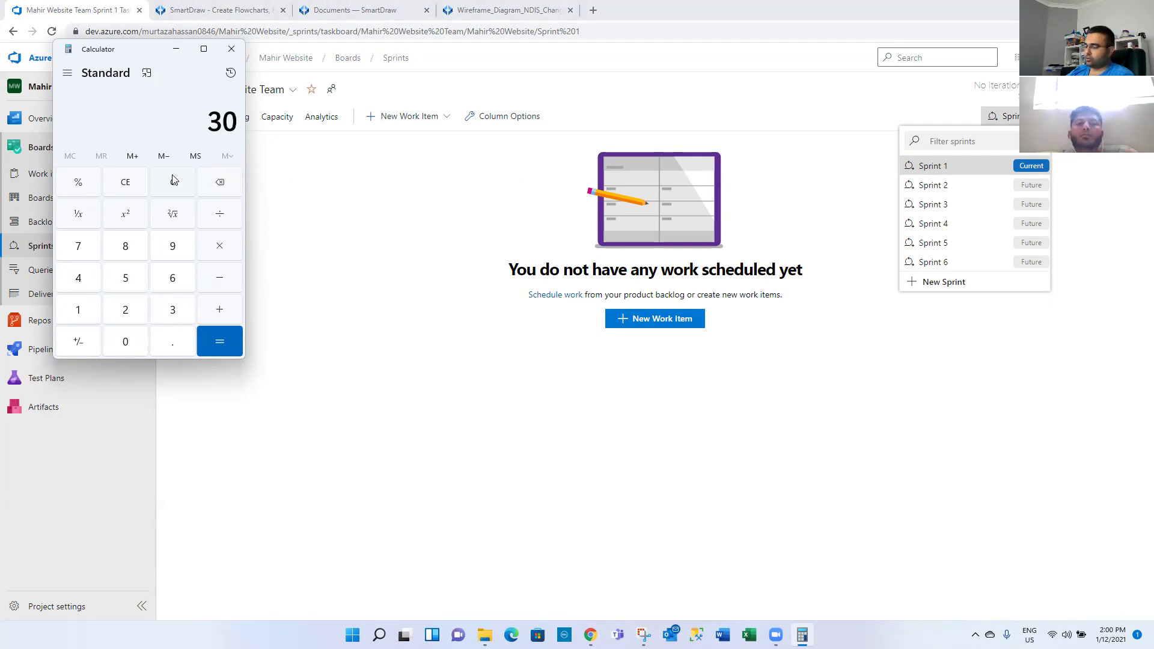
key("BackSpace")
key("BackSpace")
type("35")
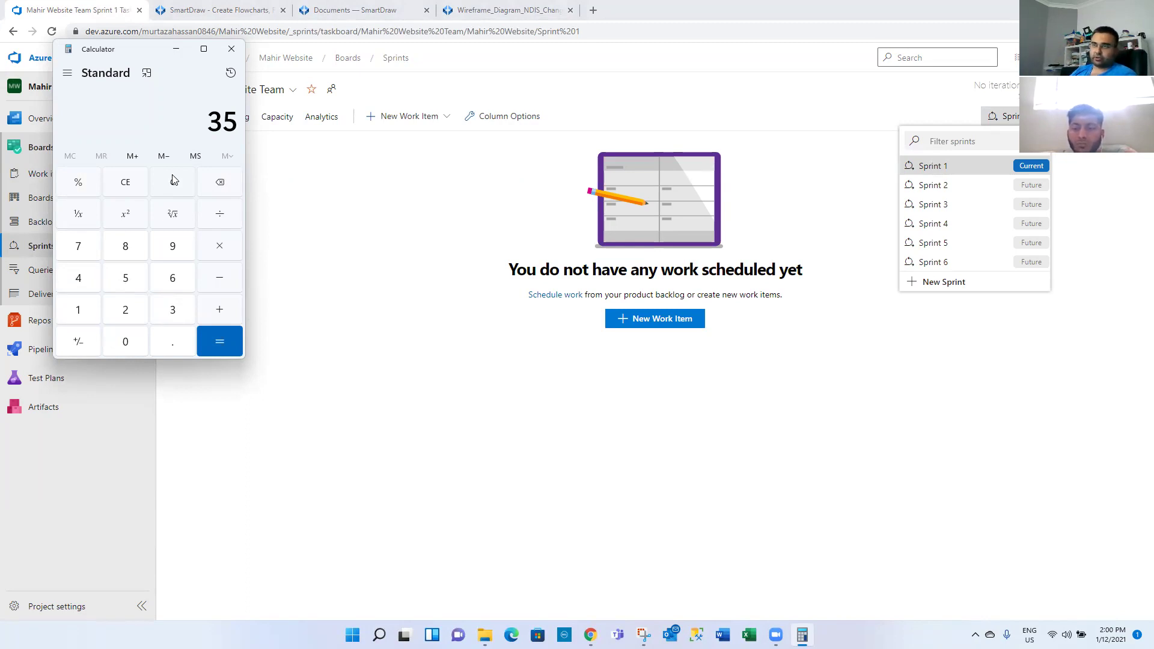
- Replace the calculator entry with 30, multiply it by 3, and multiply that result by 2
key("BackSpace")
key("BackSpace")
type("30")
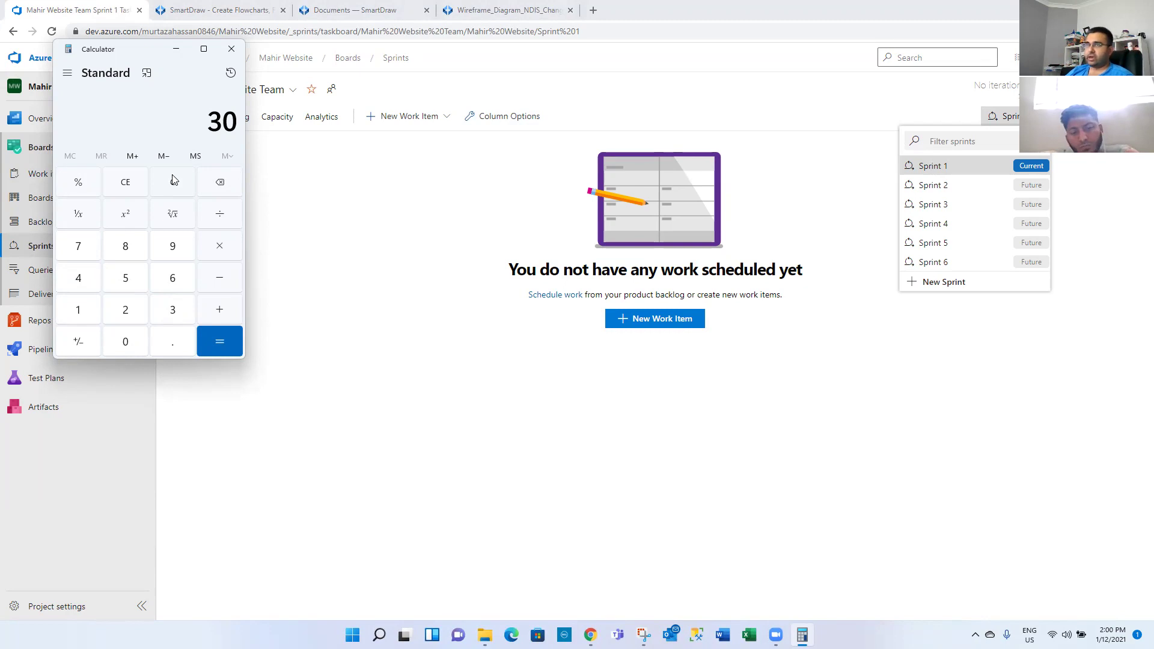
type("*3")
key("Return")
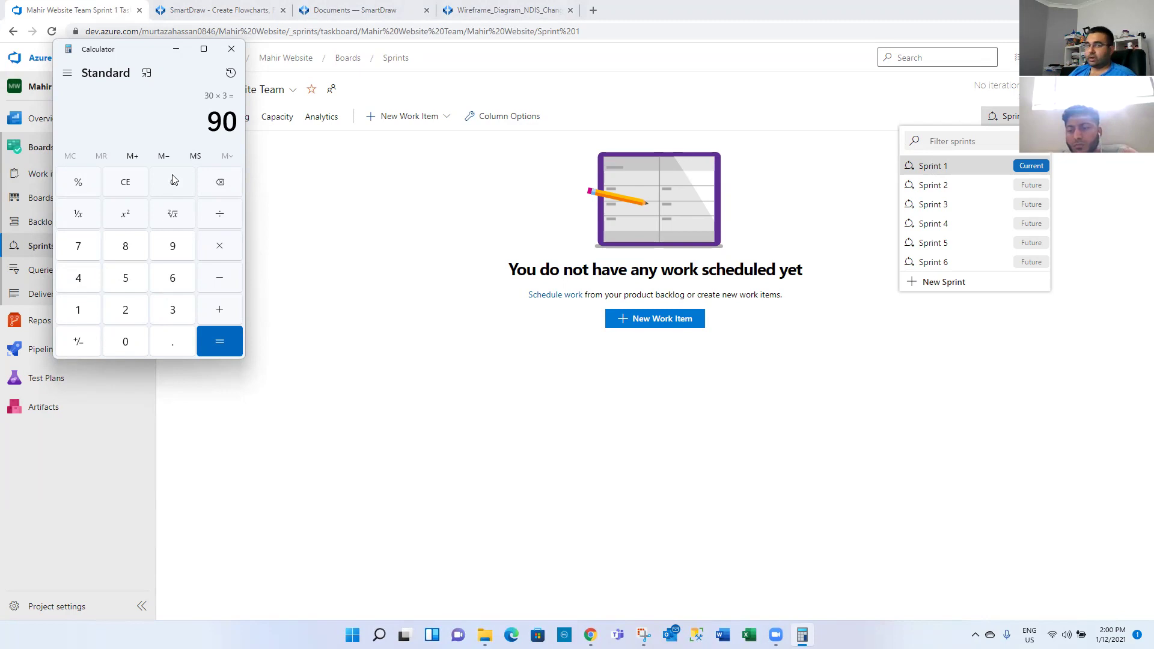
key("asterisk")
key("2")
key("Return")
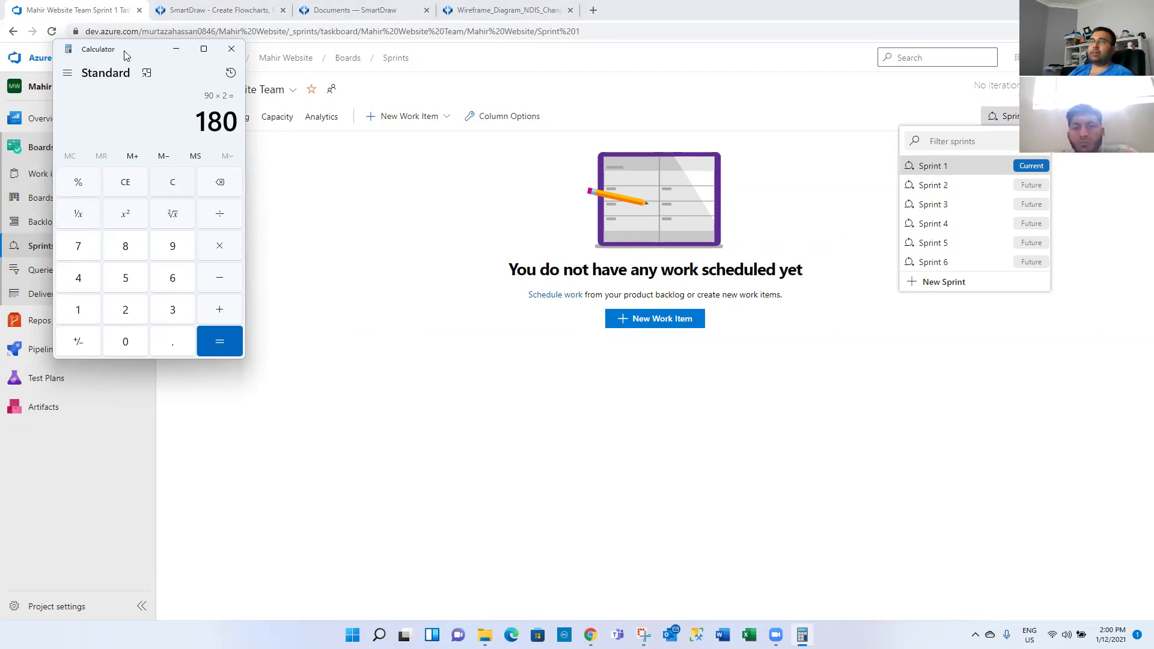
- Minimise Calculator and open the MyGov Home Page item from the Mahir Website Team backlog in Azure DevOps
left_click_drag(133, 52, 707, 206)
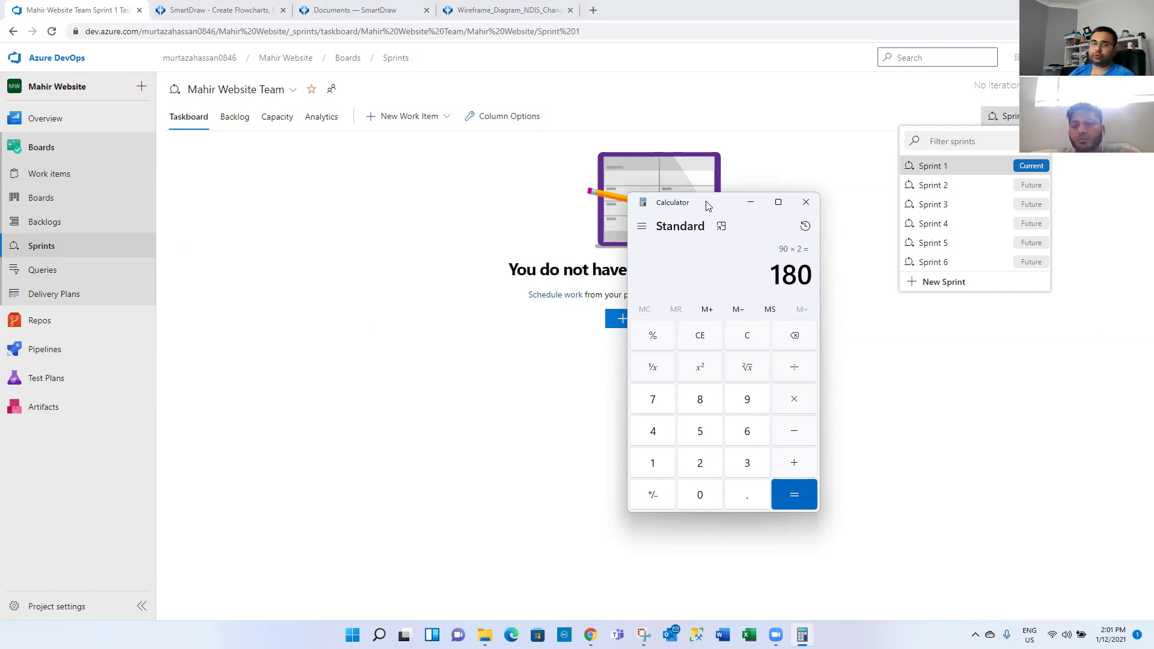
left_click(750, 202)
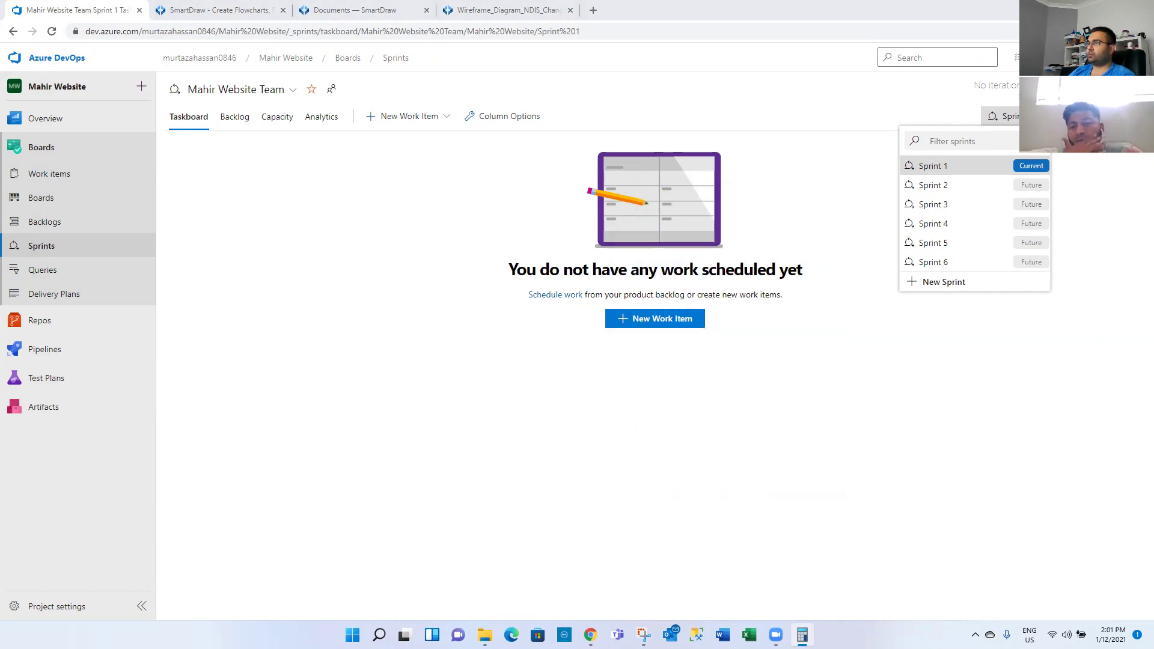
left_click(78, 234)
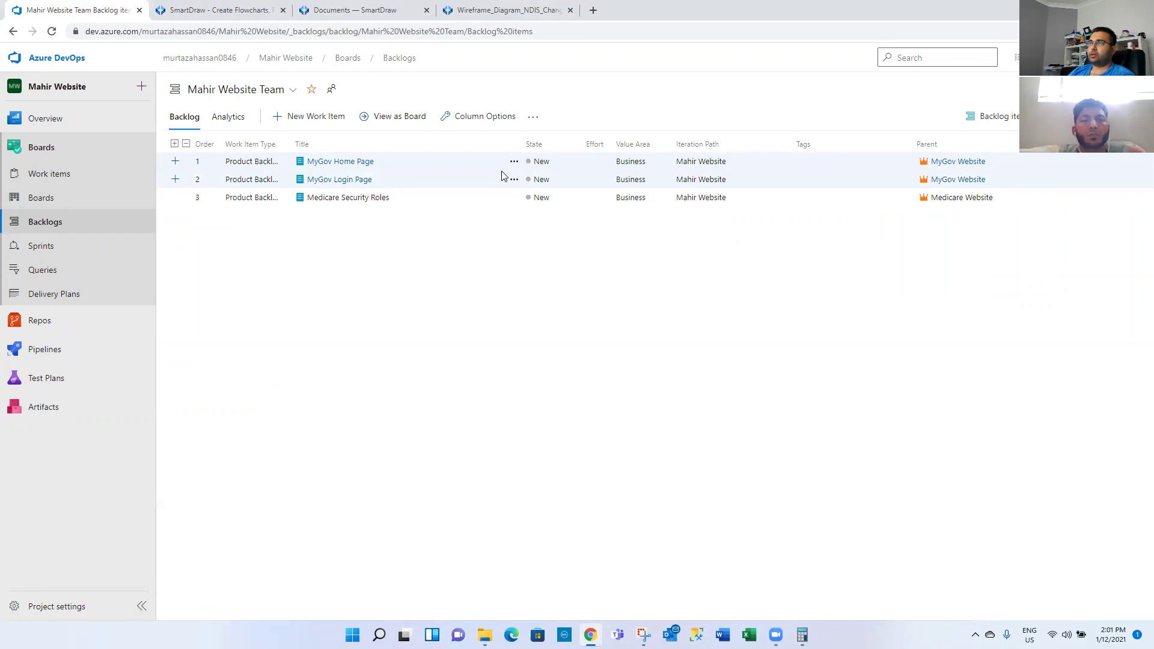
left_click(361, 164)
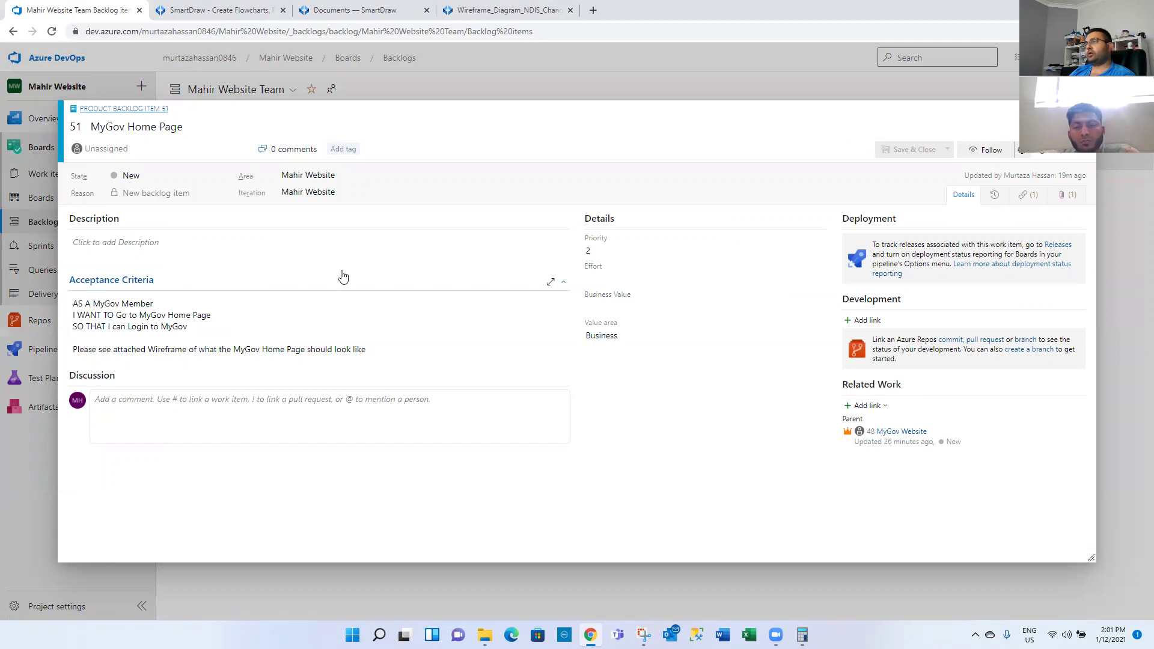
- Try Effort values of 30, 5, .5, 1, 2, 3, 8, 16 and 20 on the MyGov Home Page item
left_click(621, 278)
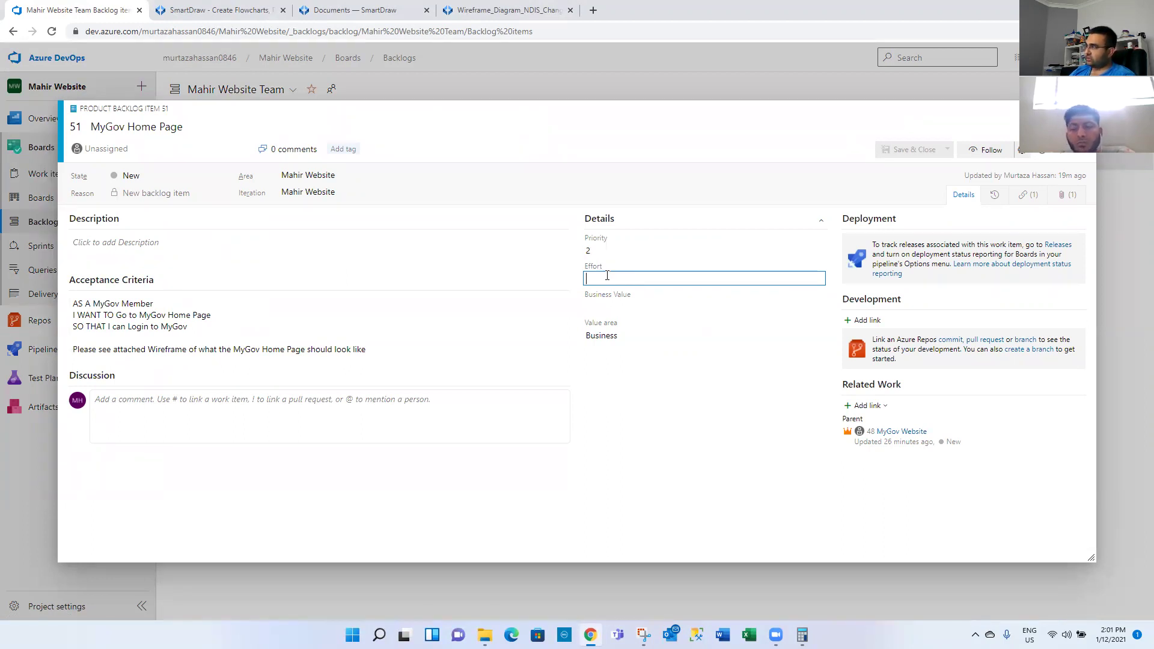
type("30")
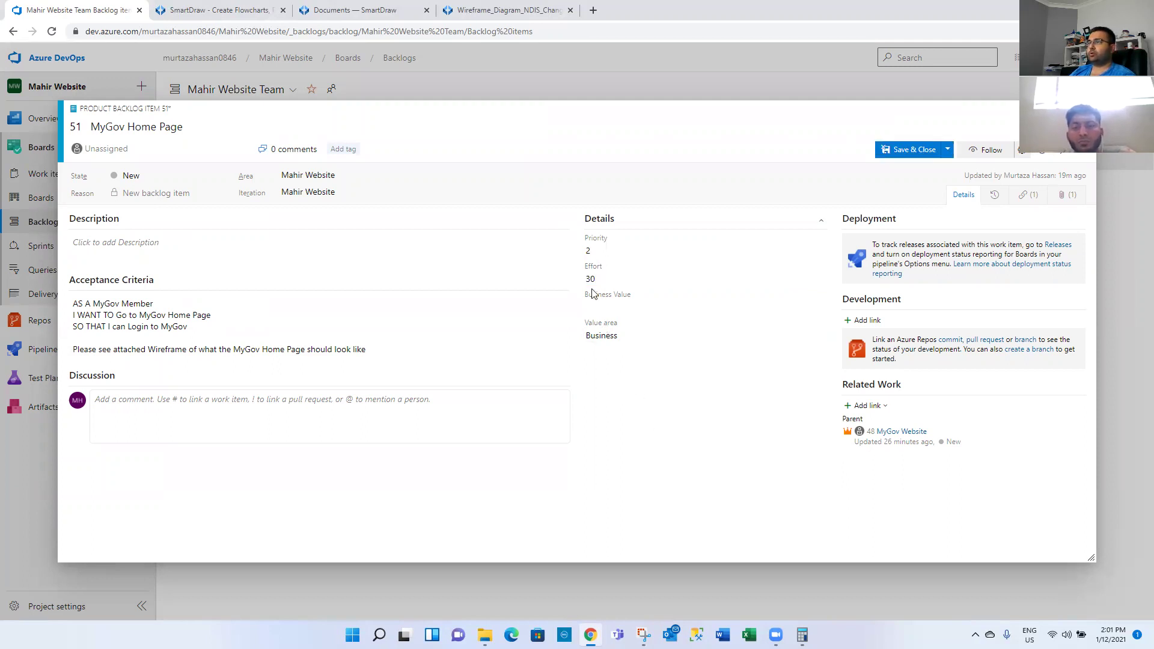
left_click_drag(595, 279, 588, 280)
type("5")
left_click(640, 434)
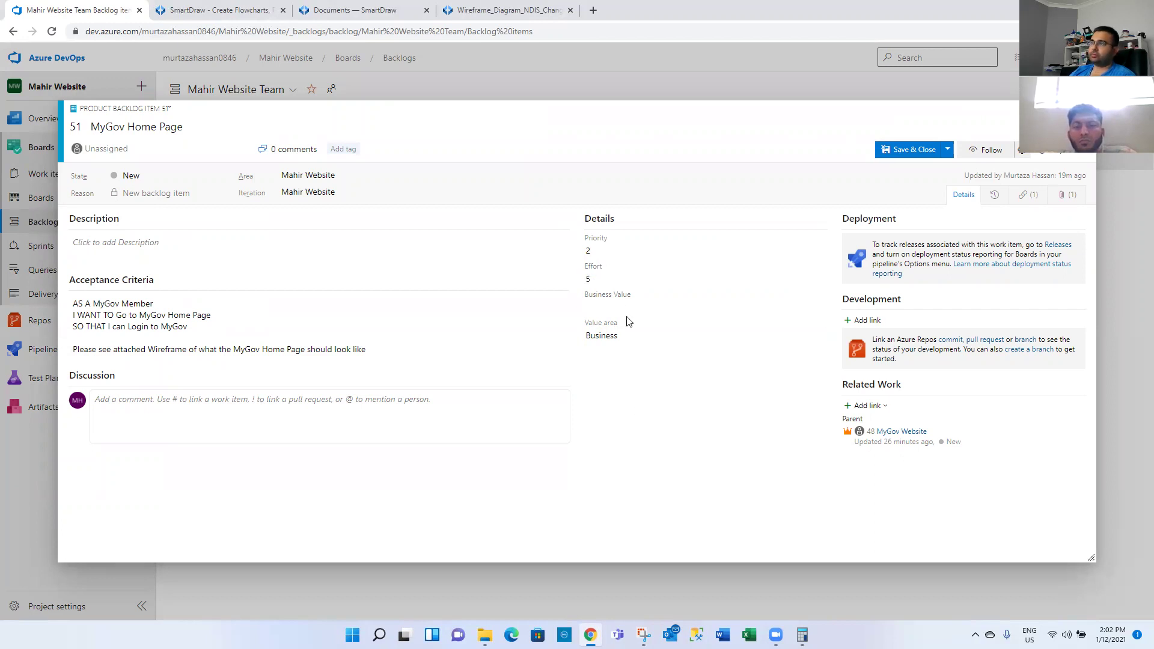
left_click(621, 281)
left_click_drag(622, 281, 546, 286)
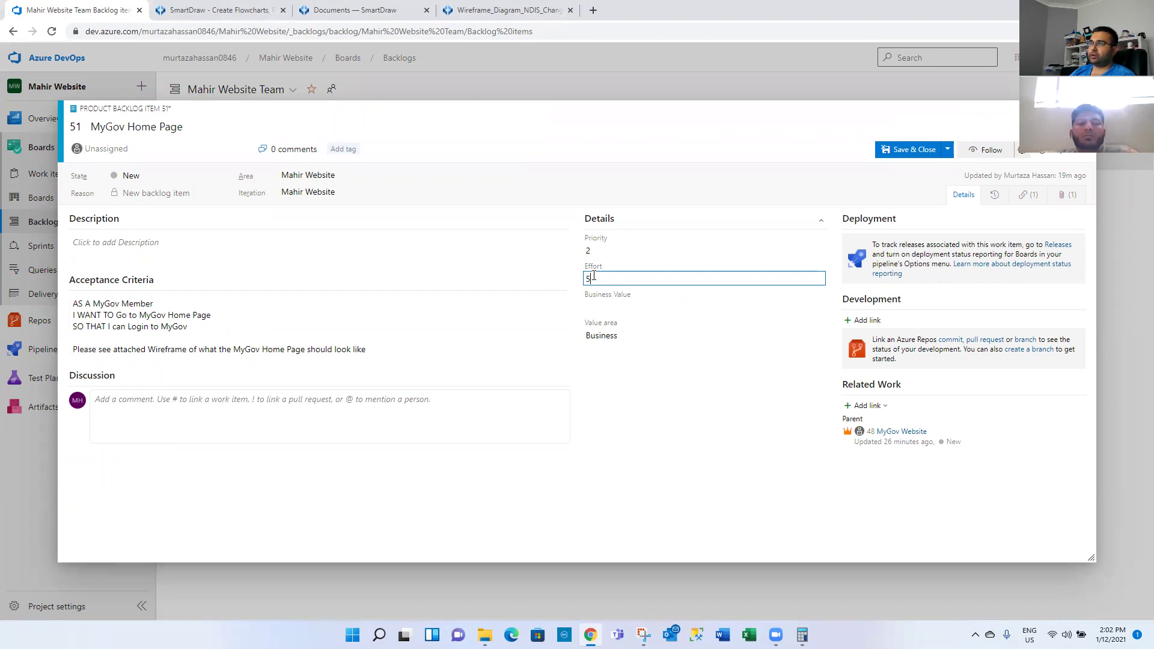
type(".5")
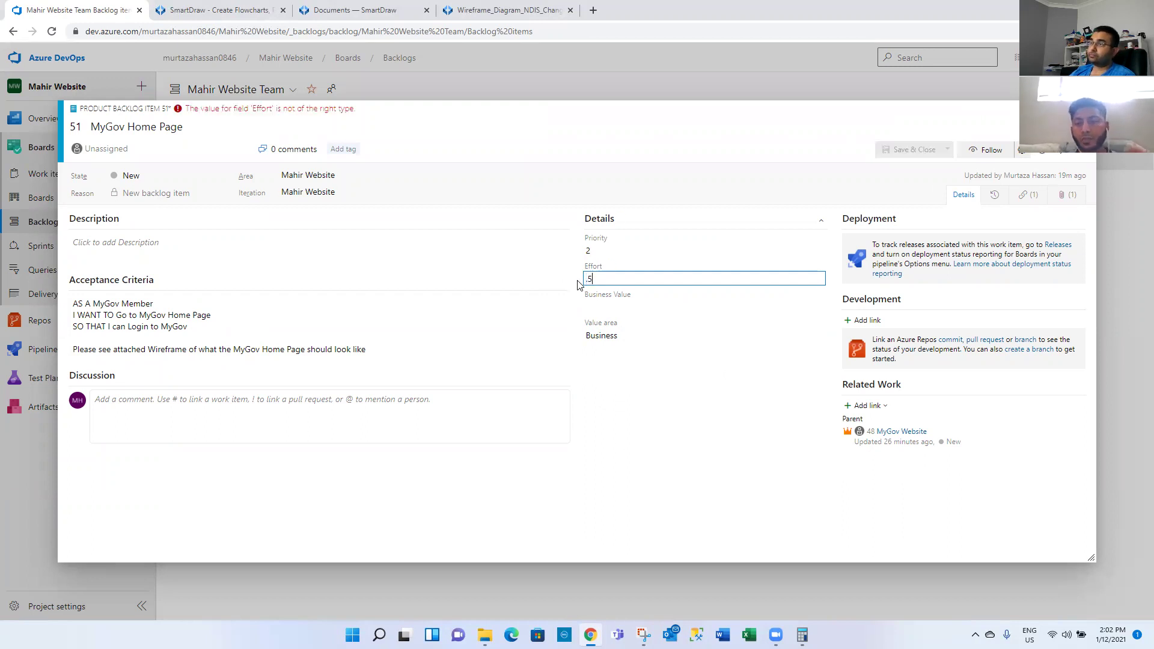
left_click(603, 408)
left_click_drag(609, 280, 459, 277)
type("1")
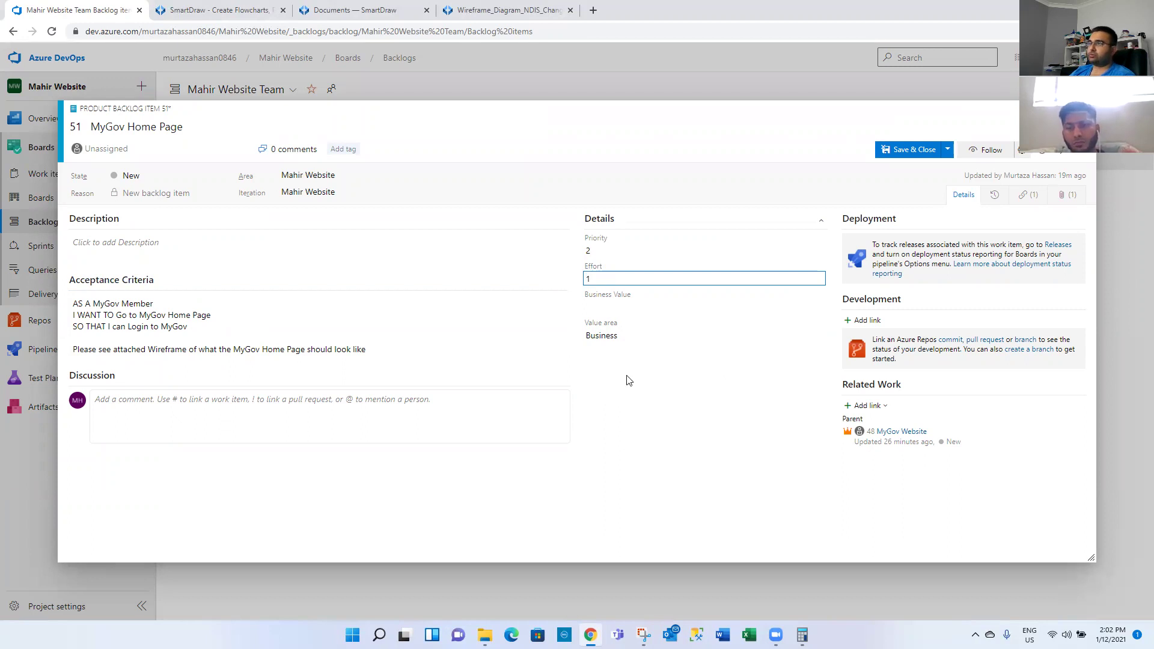
left_click_drag(616, 282, 511, 281)
type("2")
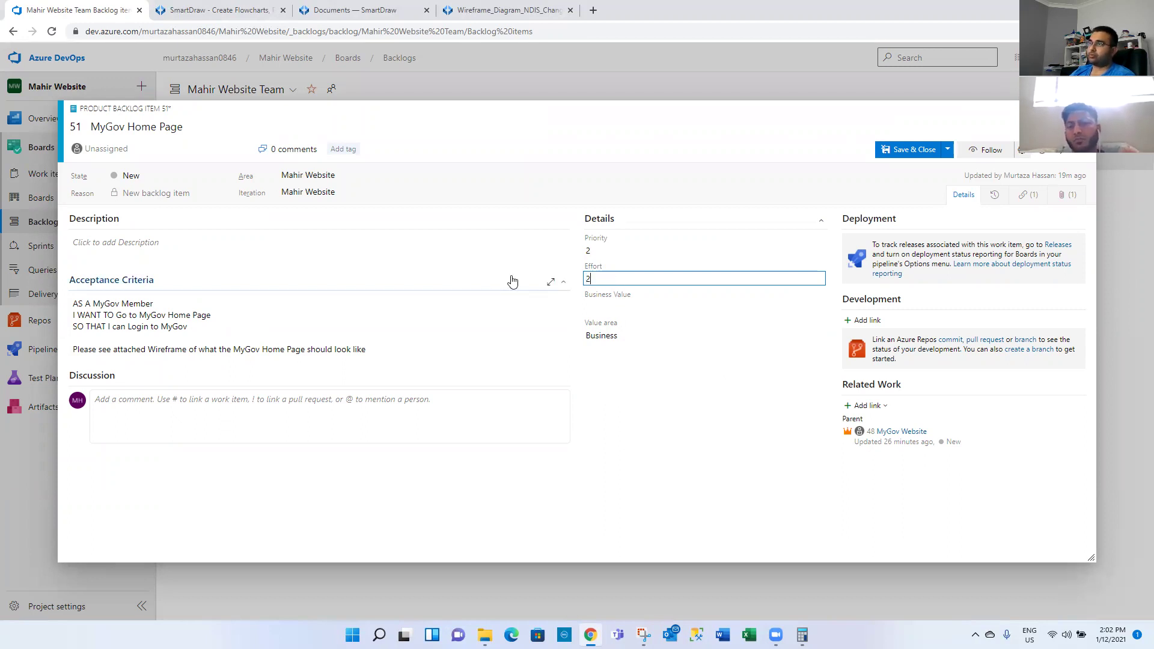
key("shift+Home")
type("3")
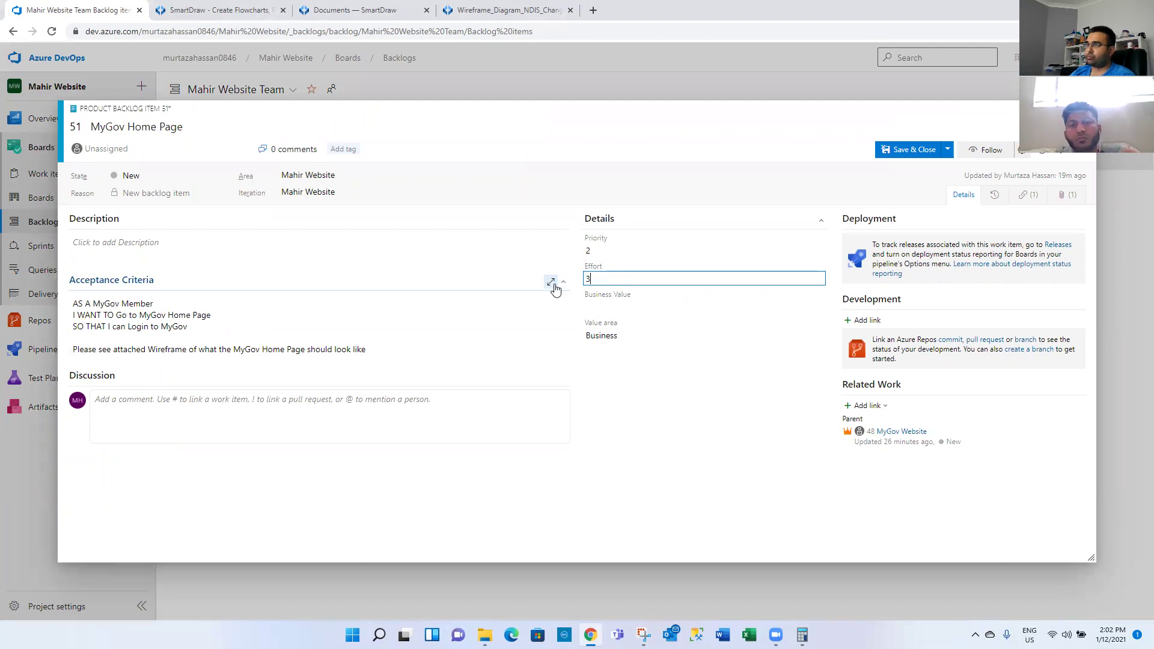
left_click_drag(603, 283, 569, 283)
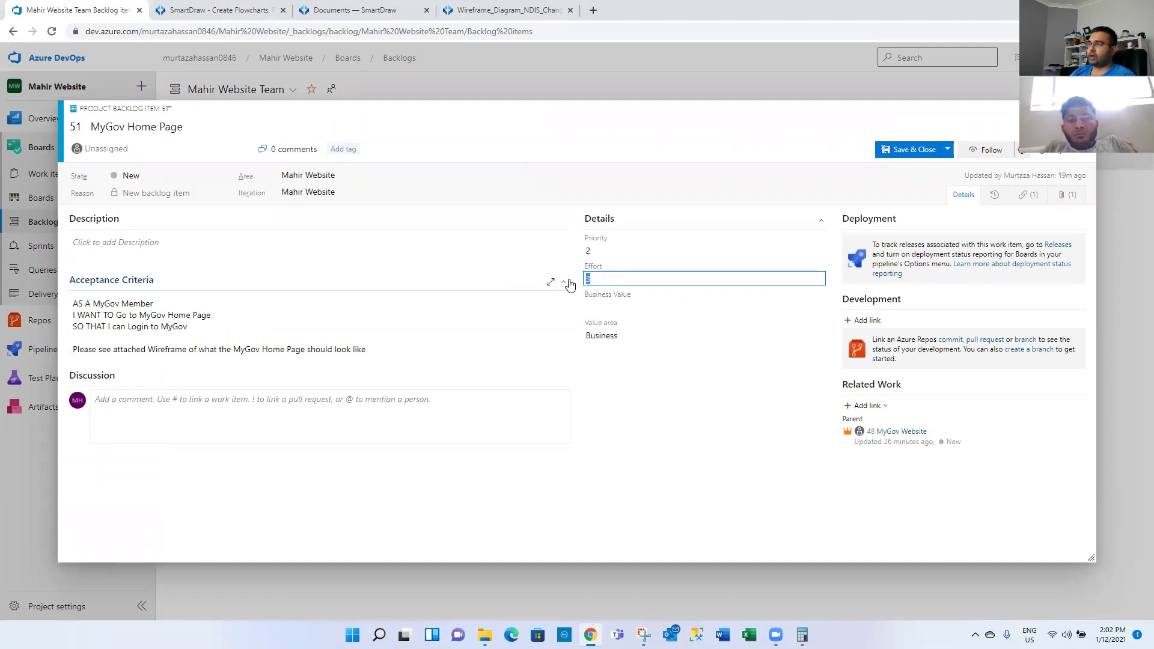
type("8")
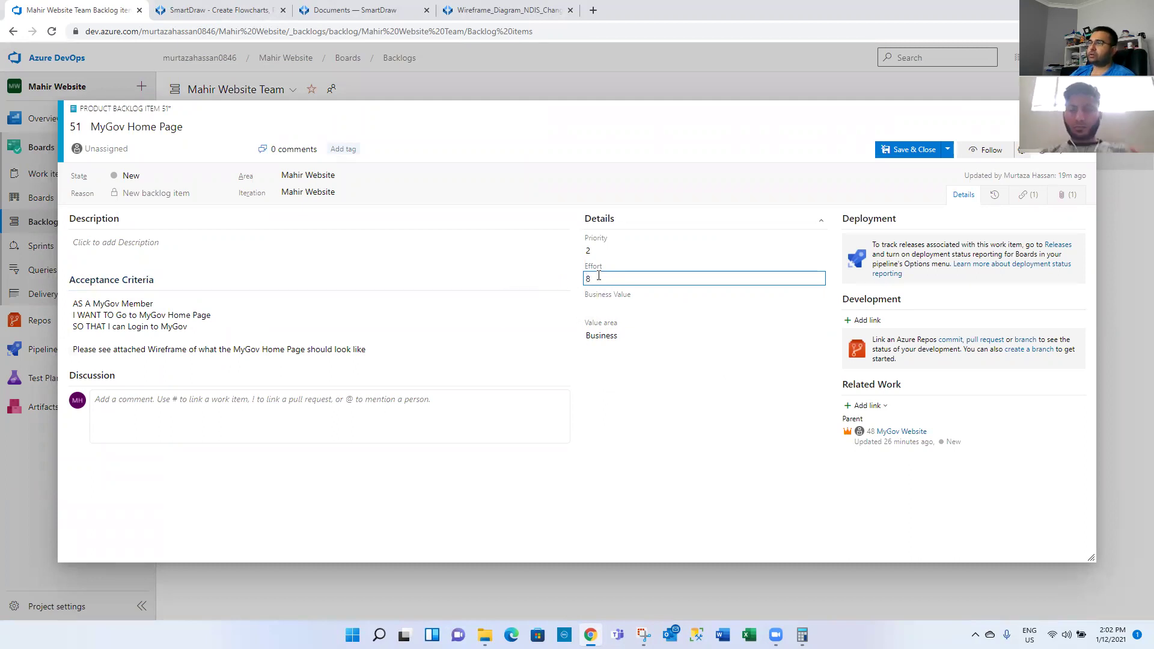
key("BackSpace")
type("16")
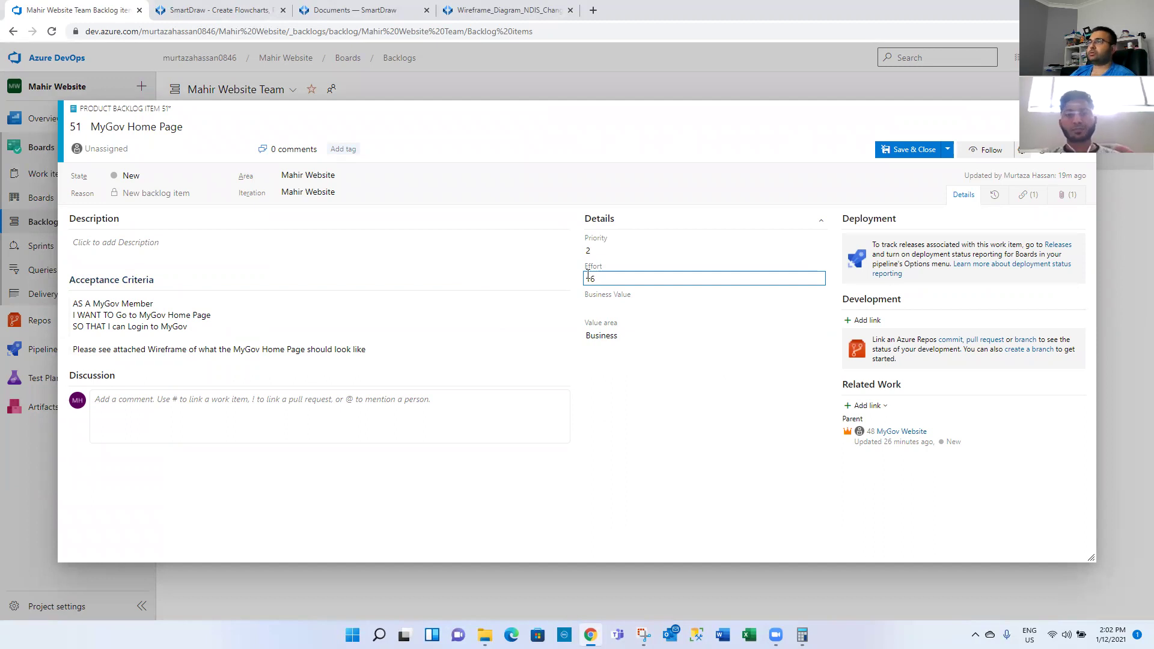
key("ctrl+a")
type("20")
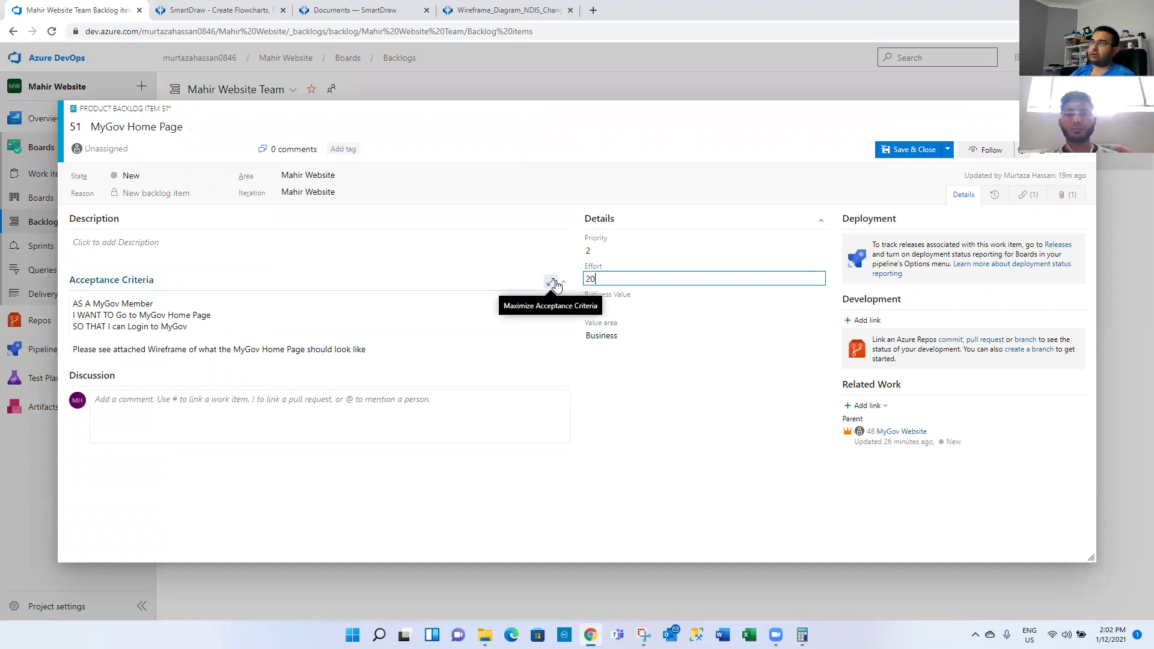
- Set the Effort of the MyGov Home Page item to 30, and save and close the item
key("ctrl+a")
type("30")
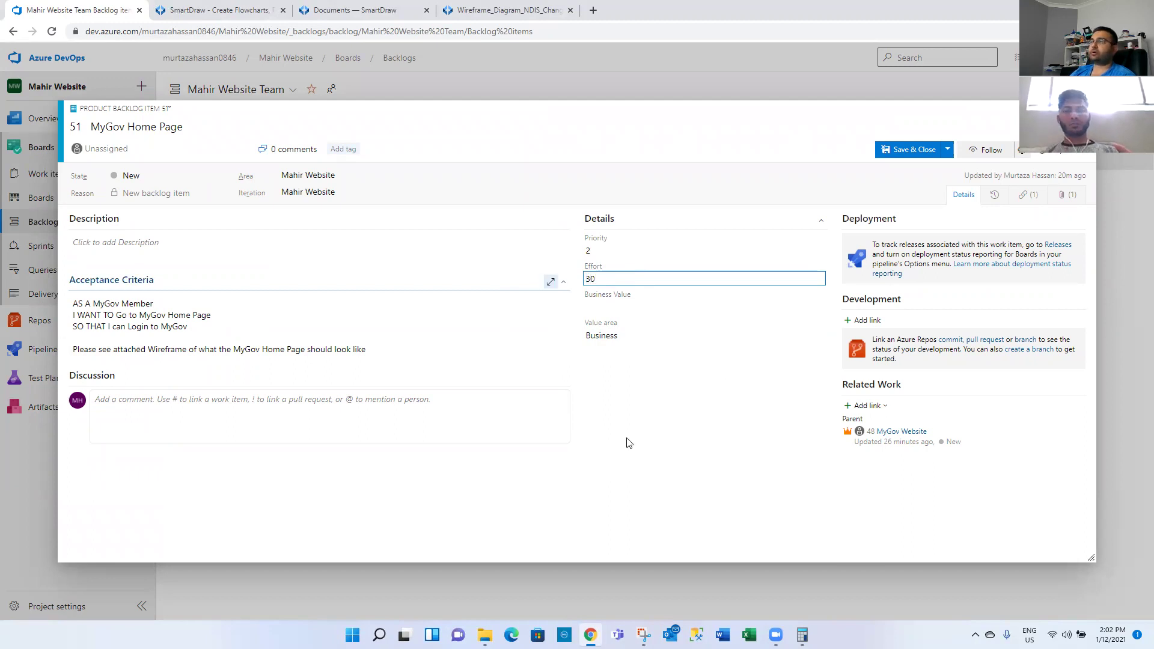
left_click(622, 446)
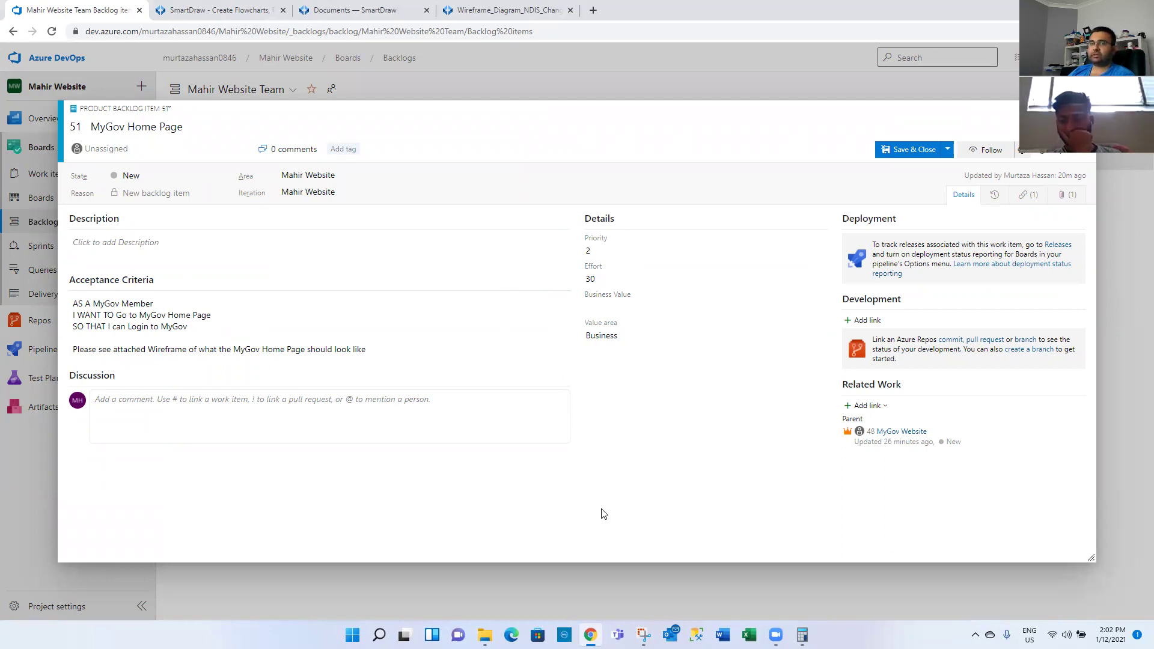
left_click(903, 160)
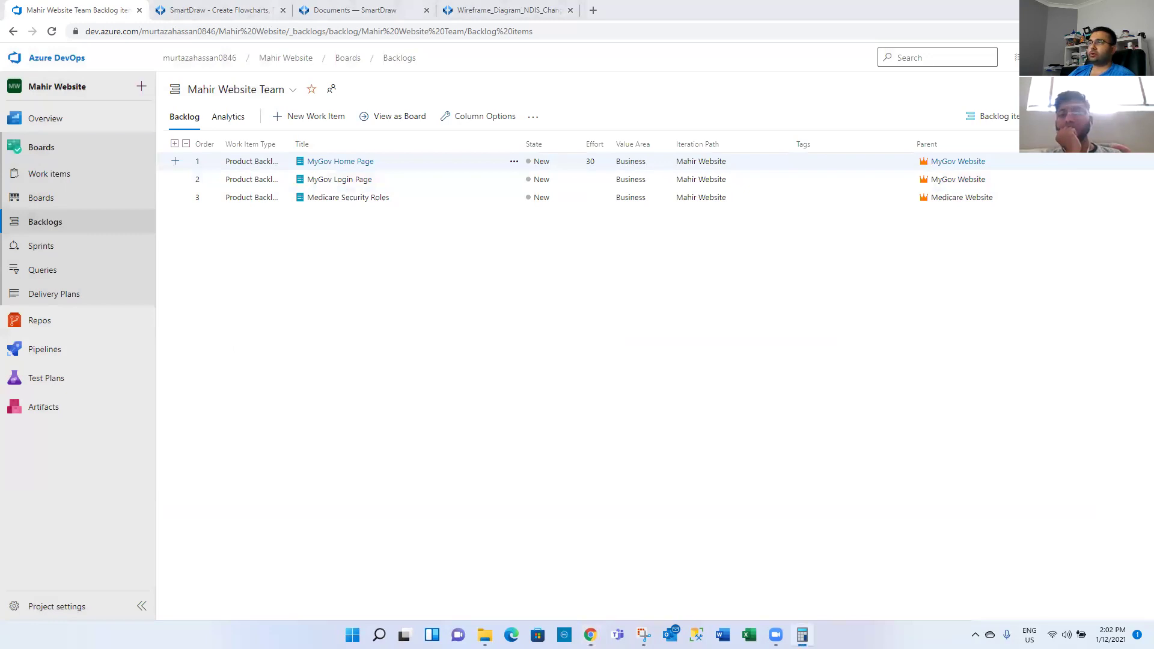
- Switch to Calculator, subtract 30 from the 180 result and copy the difference, leaving the calculator minimised
key("alt+Tab")
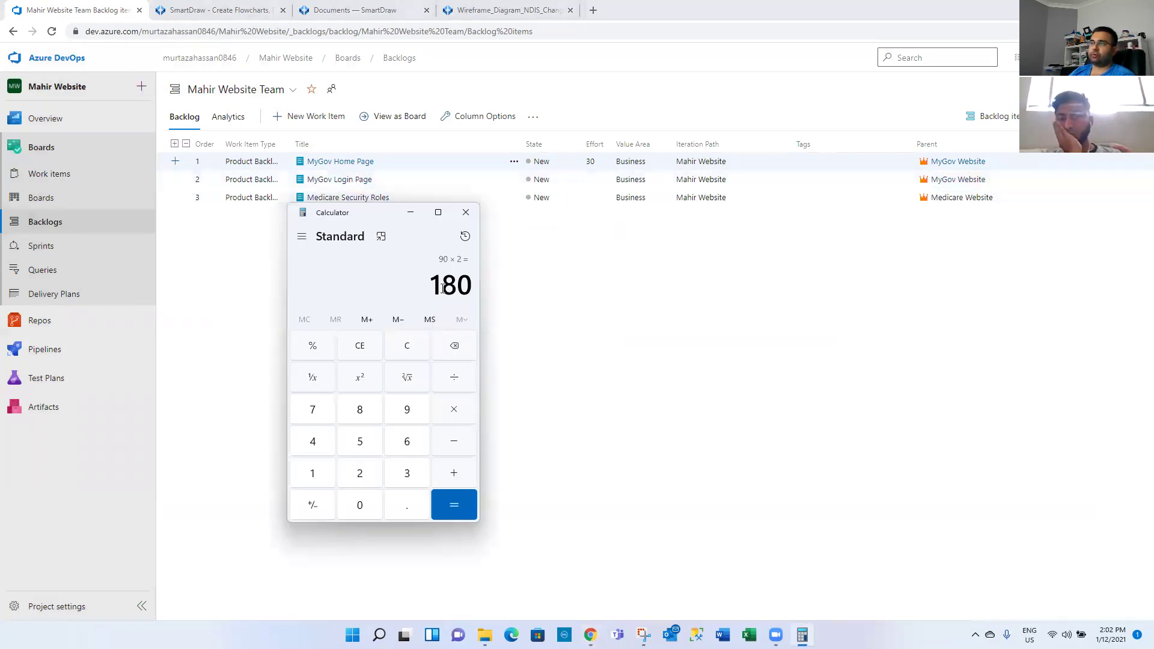
key("ctrl+c")
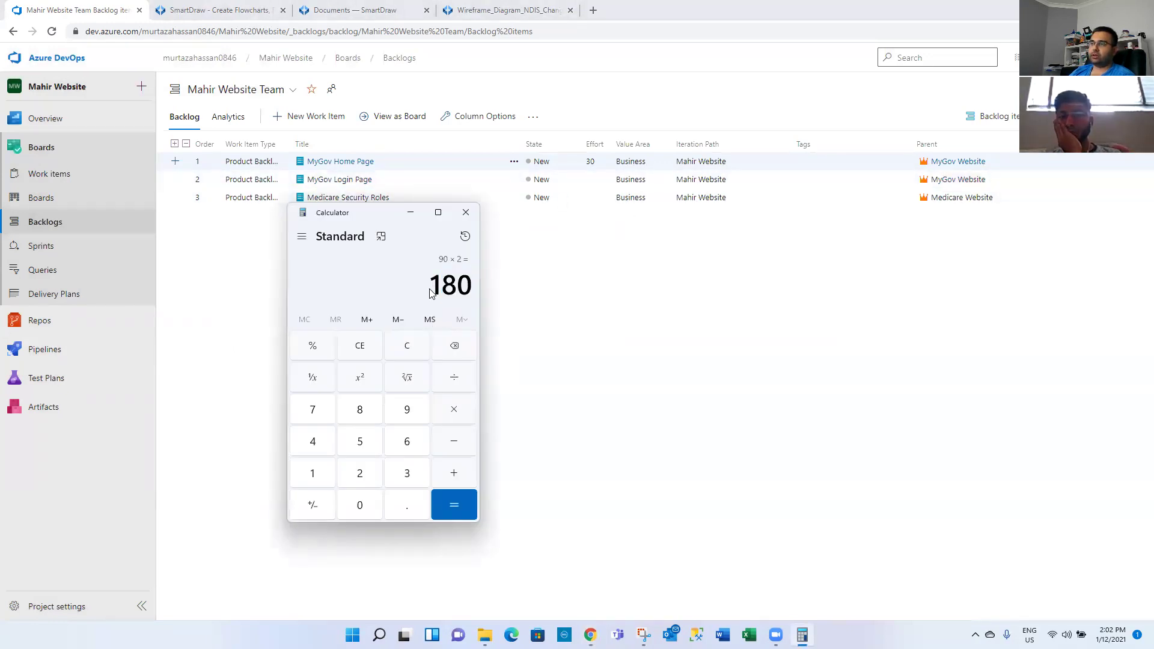
left_click(455, 442)
left_click(402, 475)
left_click(367, 506)
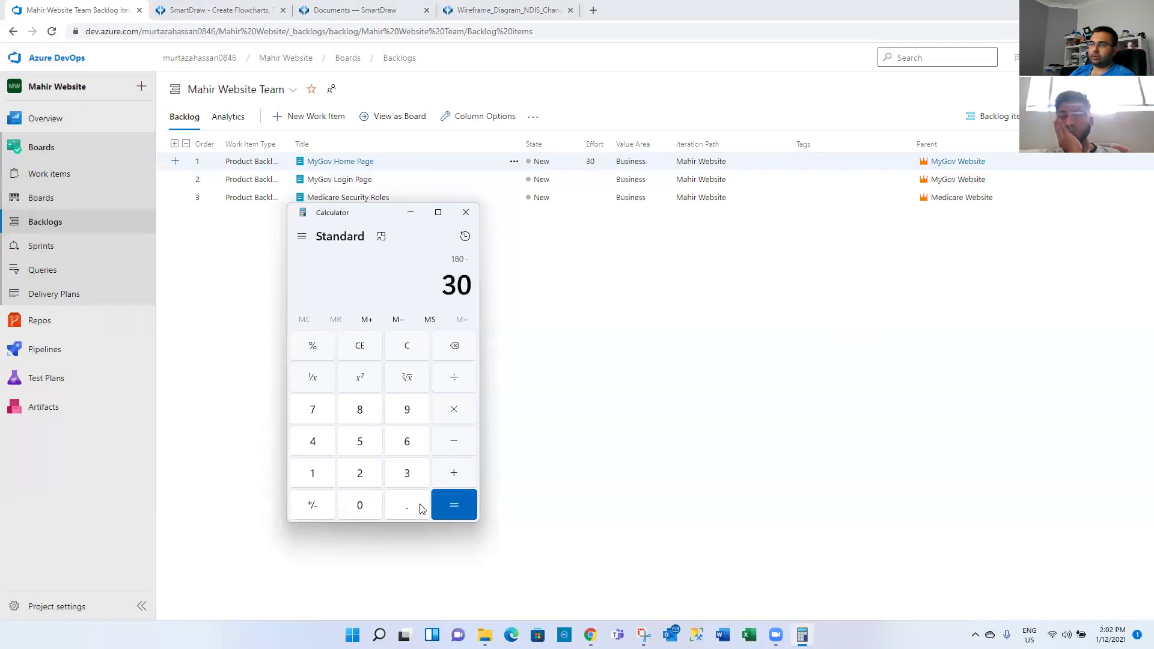
left_click(454, 505)
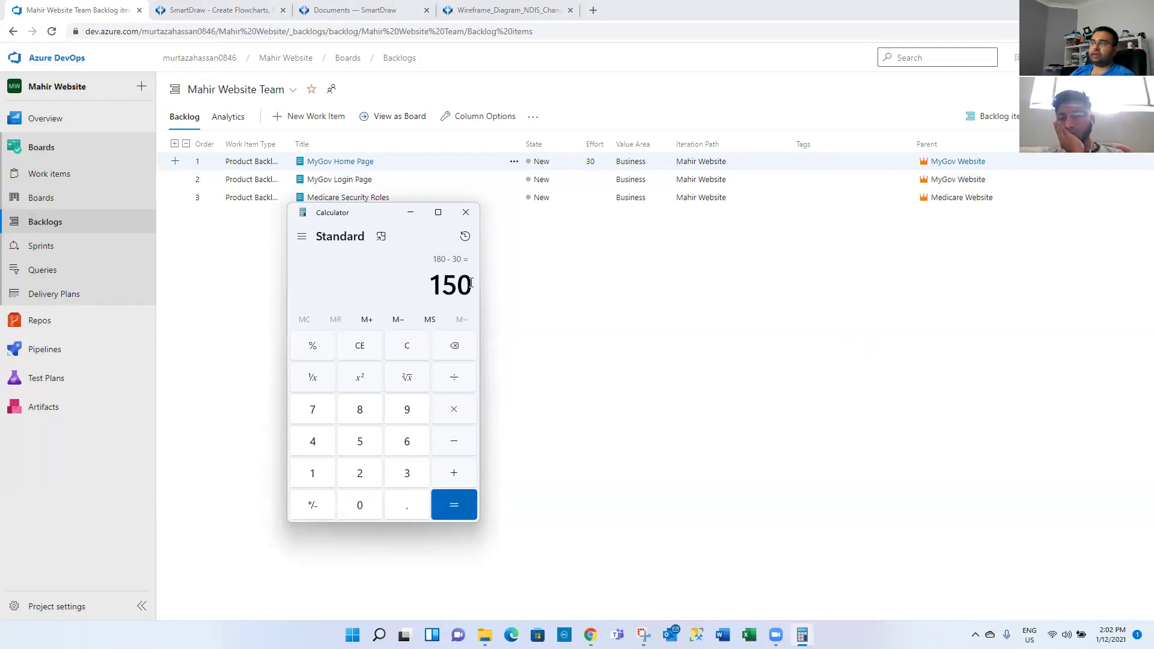
key("ctrl+c")
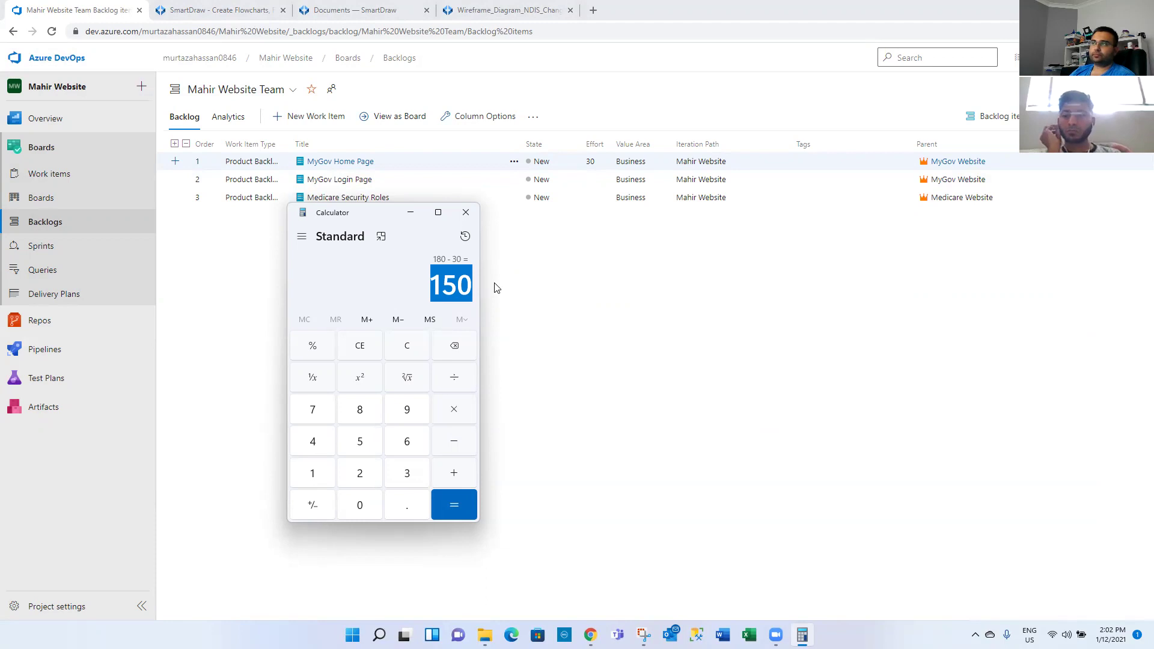
left_click(410, 212)
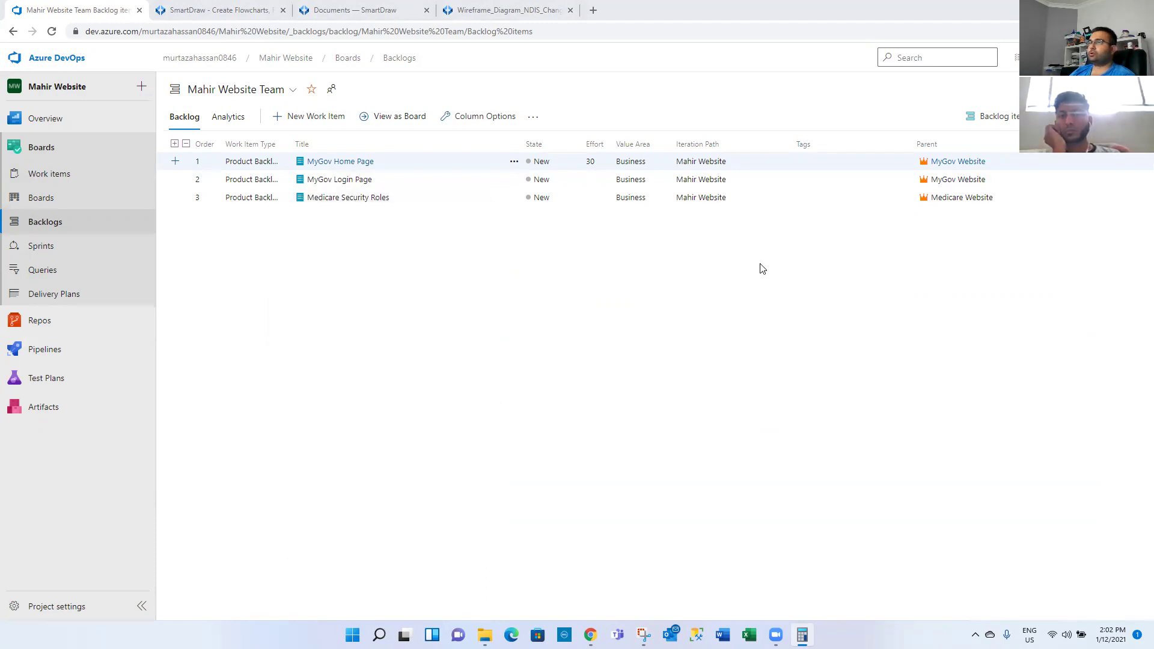
- Assign the MyGov Home Page backlog item to the Sprint 1 iteration, and save and close the item
double_click(411, 167)
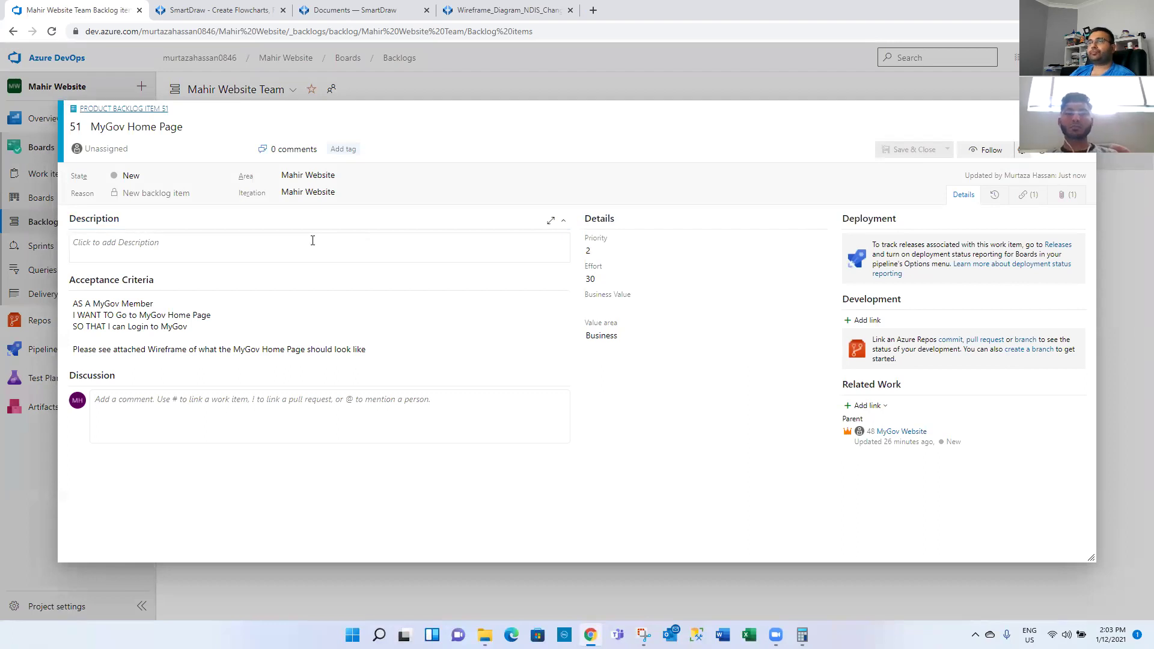
left_click(389, 192)
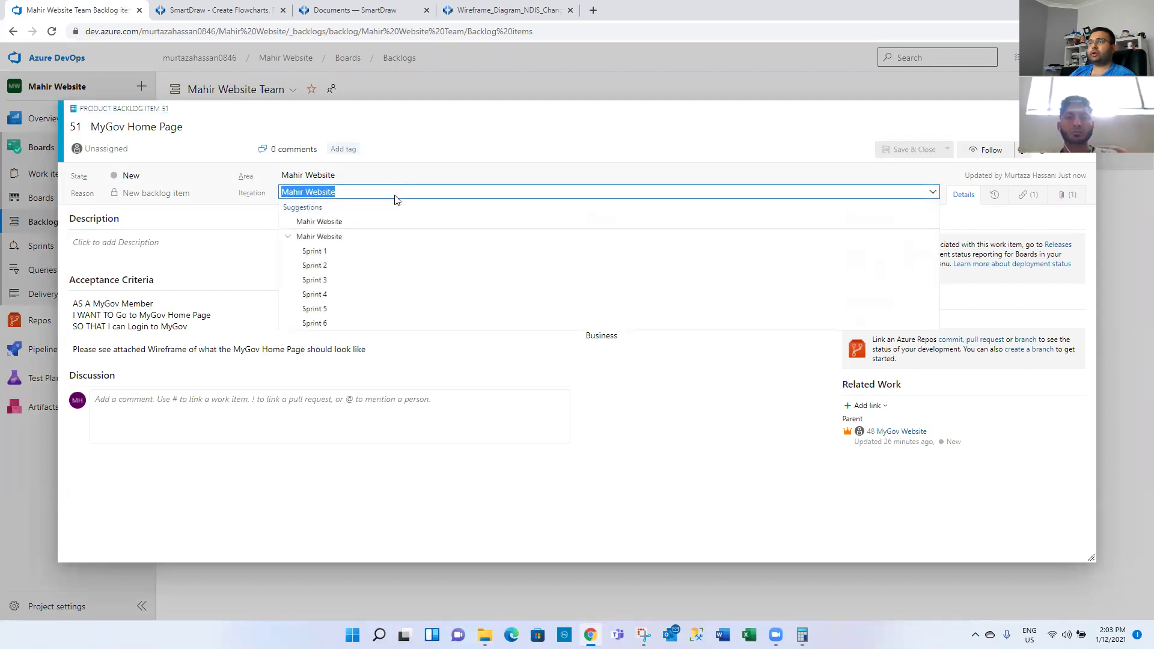
left_click(345, 252)
left_click(910, 151)
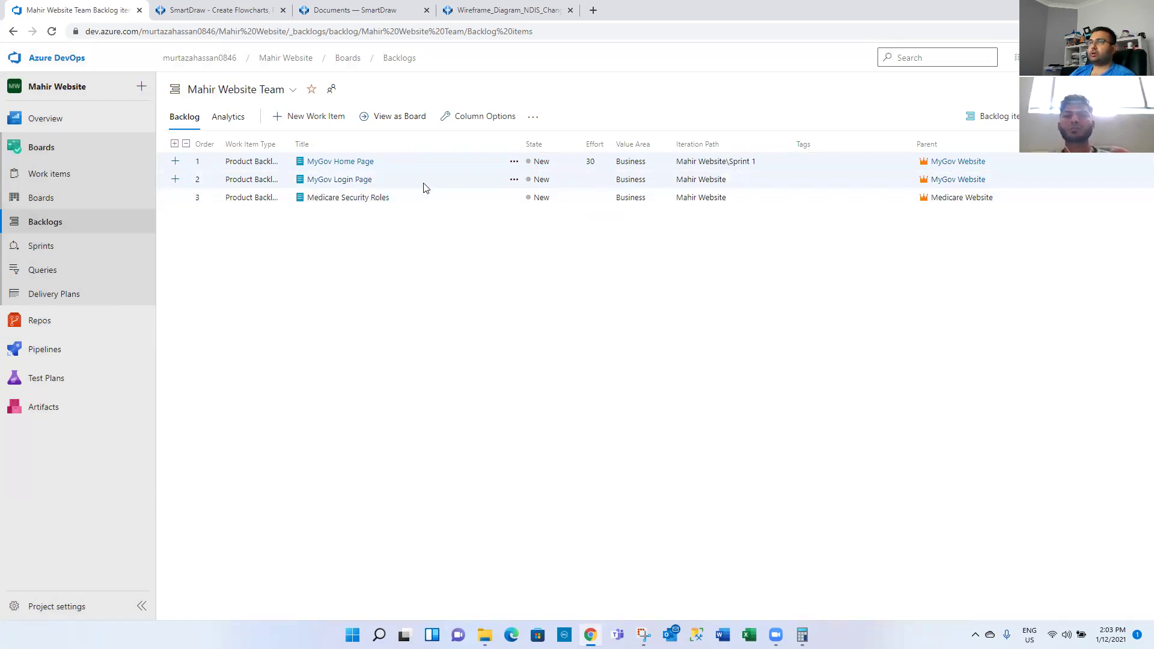
- Set the Effort of the Medicare Security Roles item to 150, and save and close the item
left_click(340, 179)
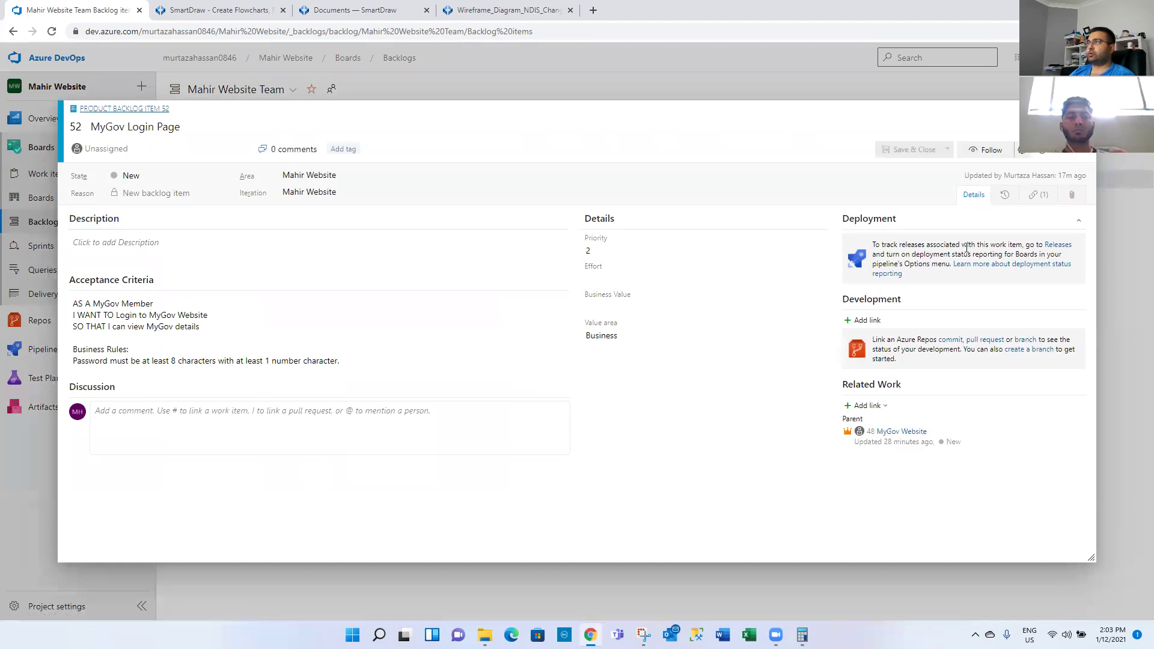
left_click(1085, 108)
left_click(337, 197)
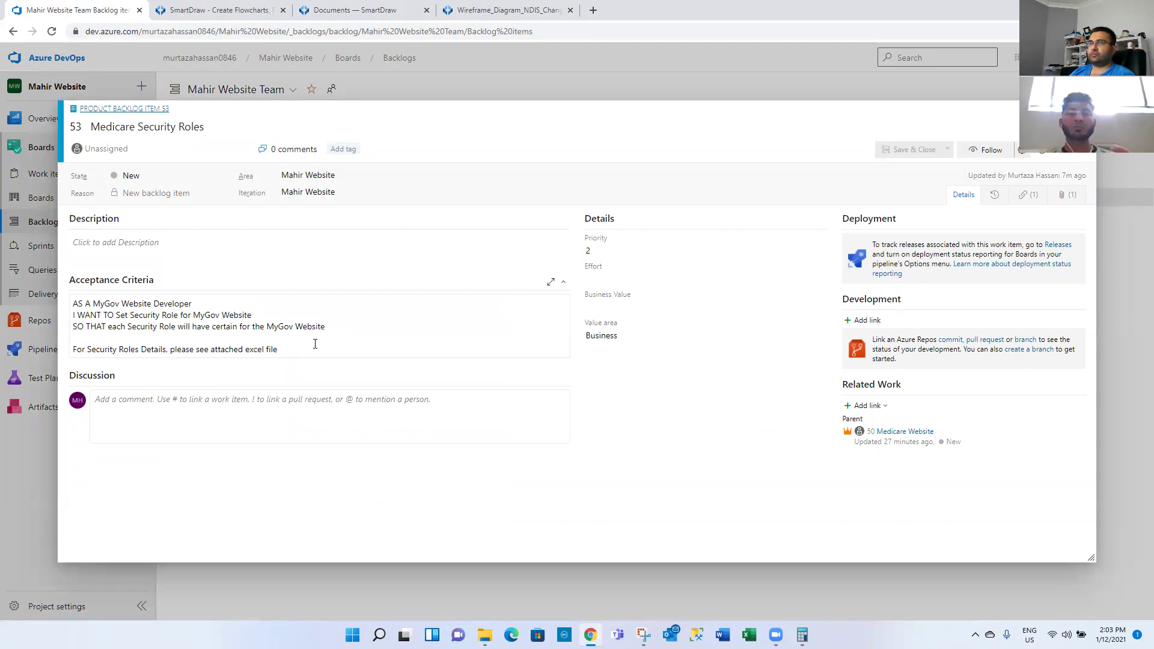
left_click(631, 279)
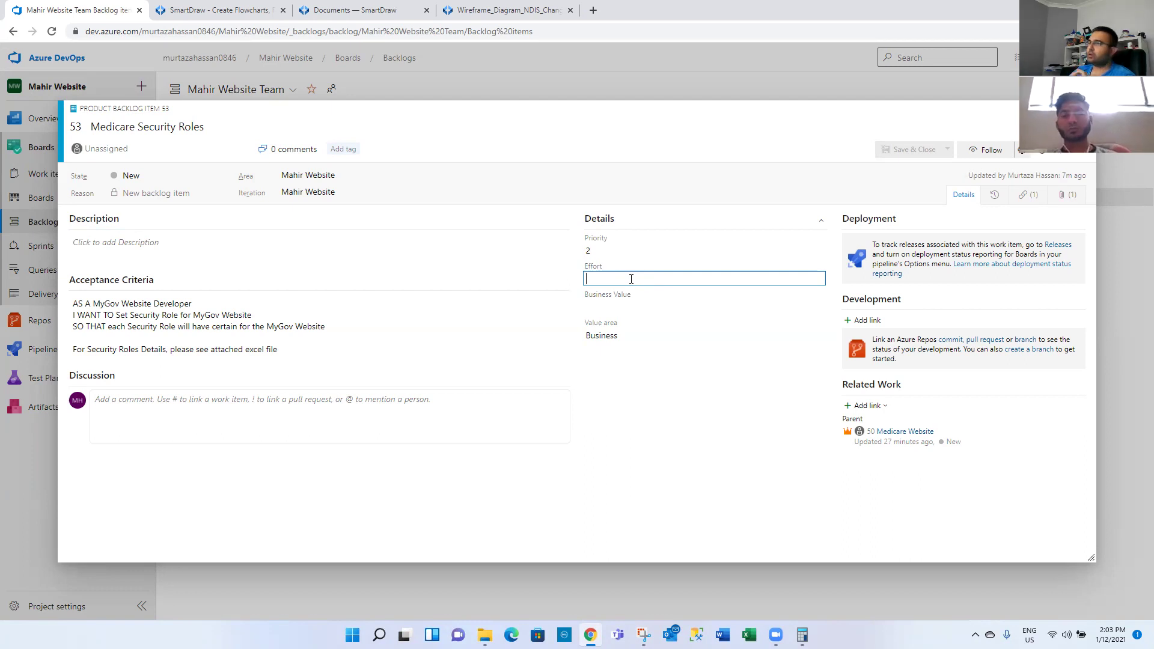
type("150")
left_click(661, 397)
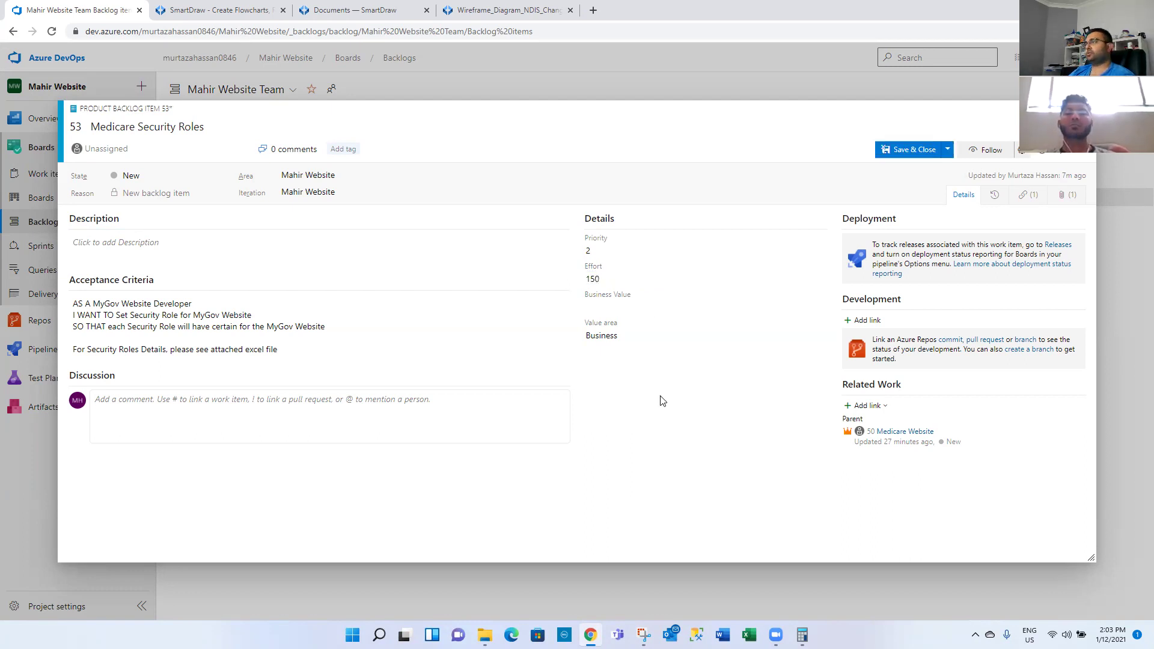
left_click(921, 158)
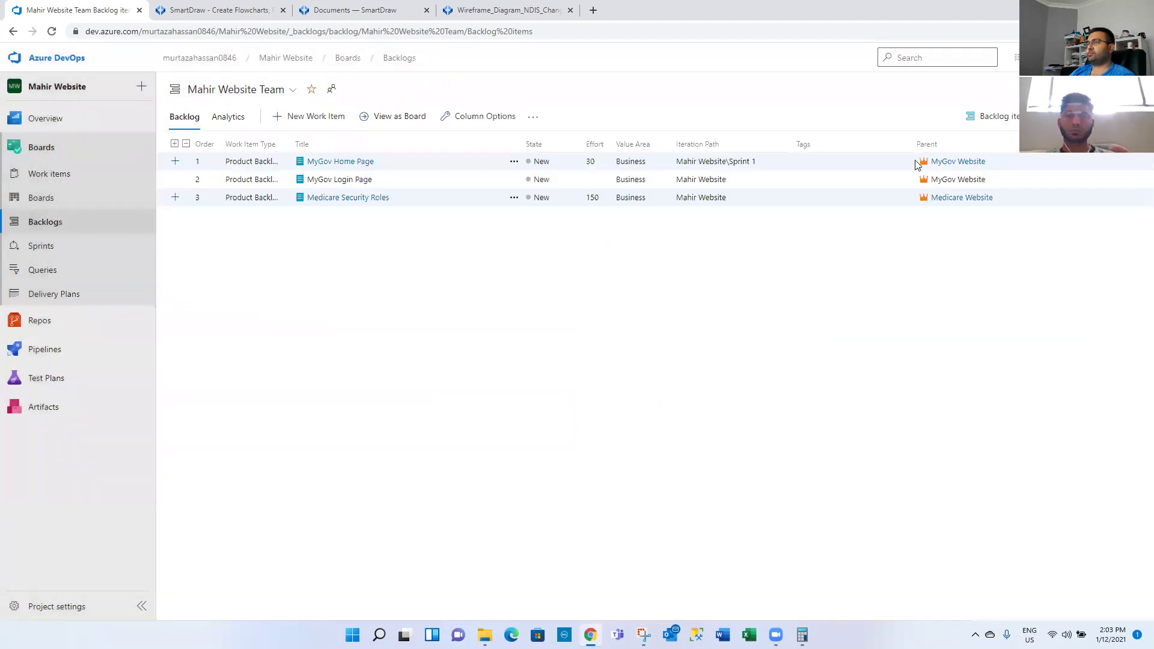
- Switch to Calculator, subtract 150 from the remaining 150 hours, and minimise the calculator
left_click(802, 635)
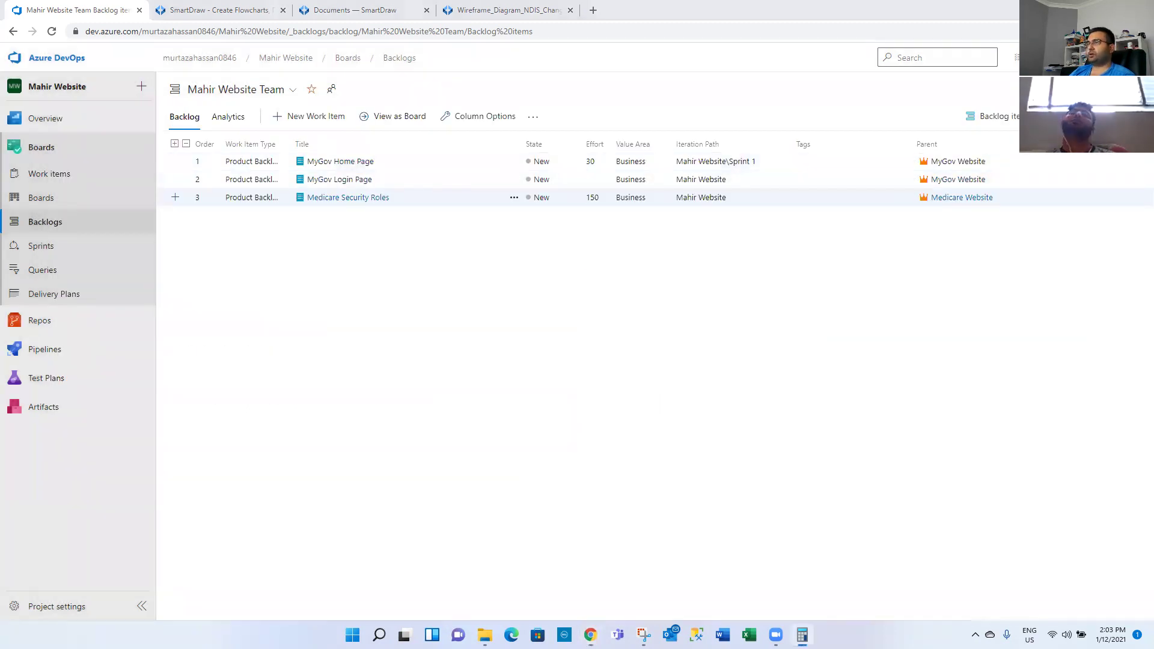
left_click(652, 442)
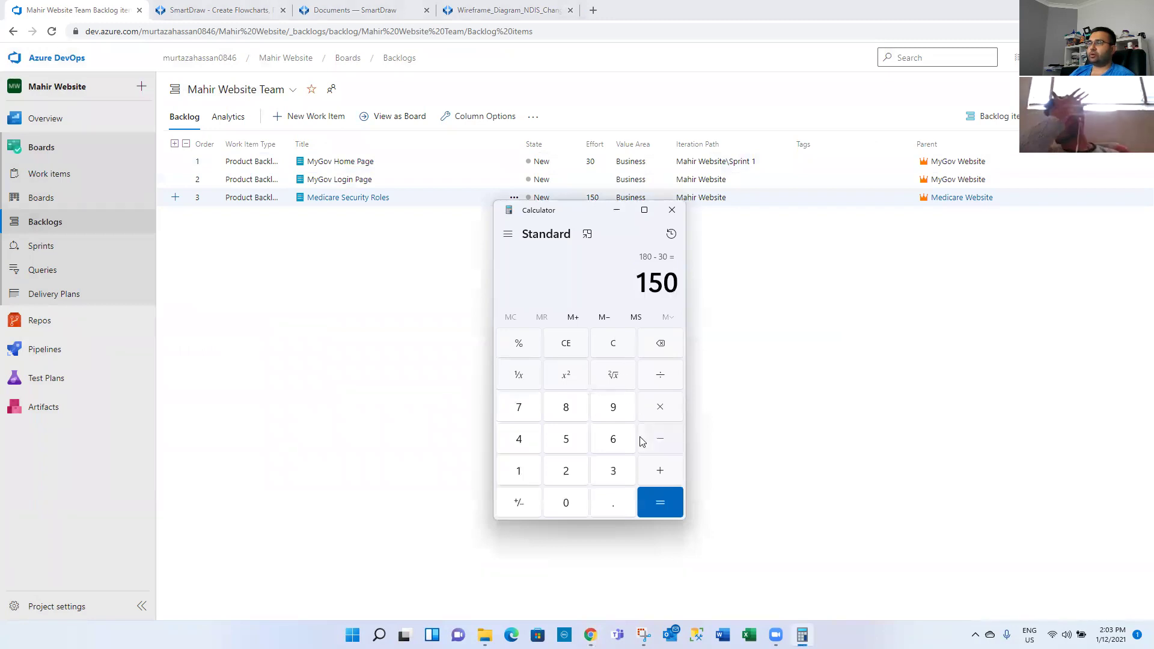
left_click(659, 503)
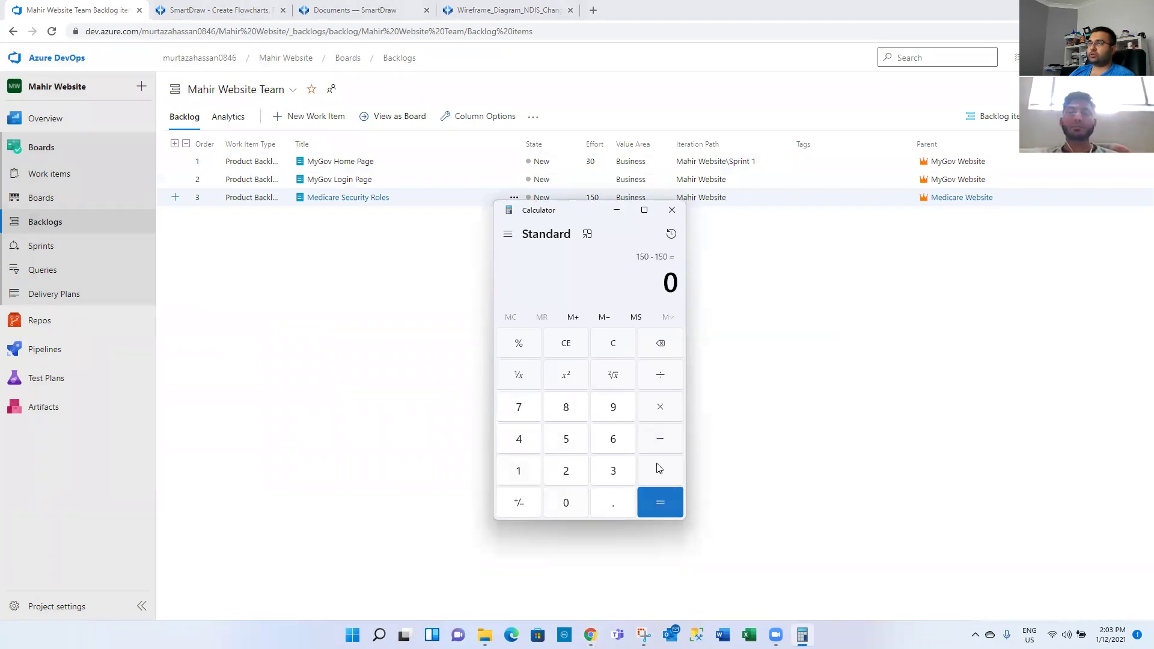
left_click(616, 210)
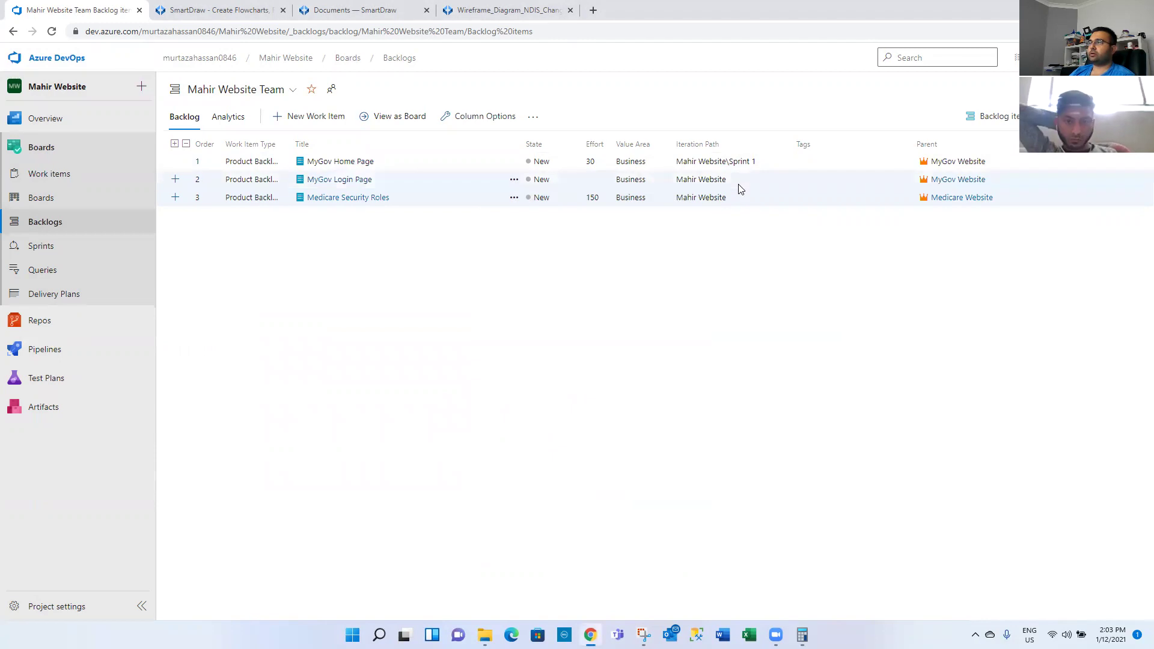
- Assign the Medicare Security Roles item to the Mahir Website\Sprint 1 iteration, and save and close the item
left_click(359, 179)
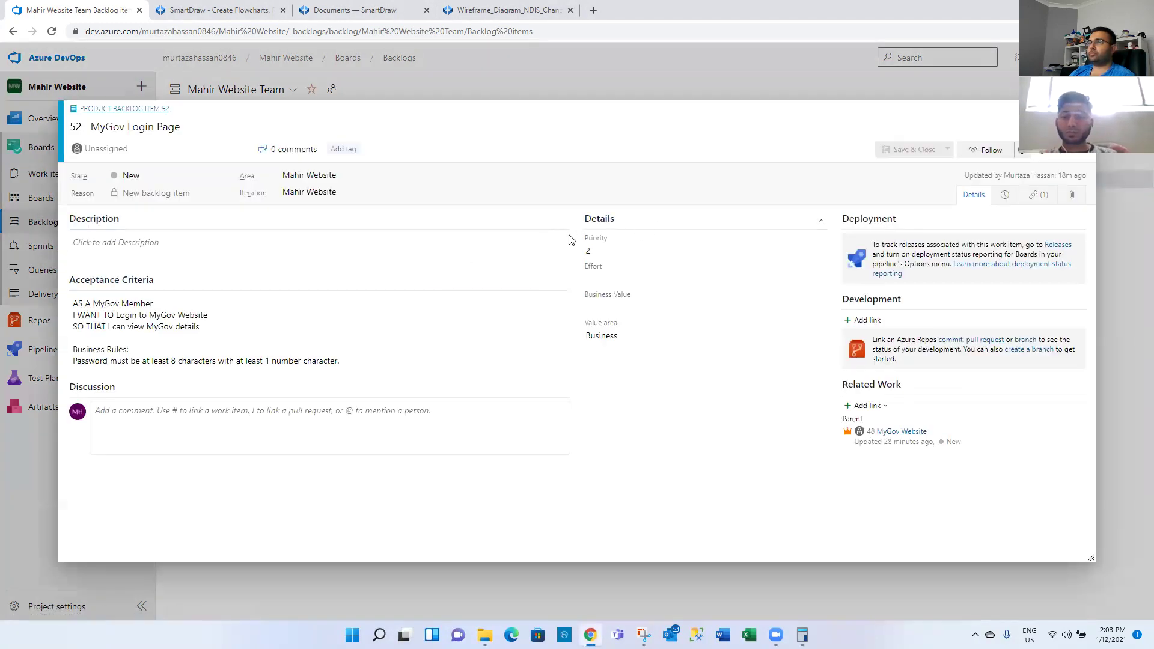
key("Escape")
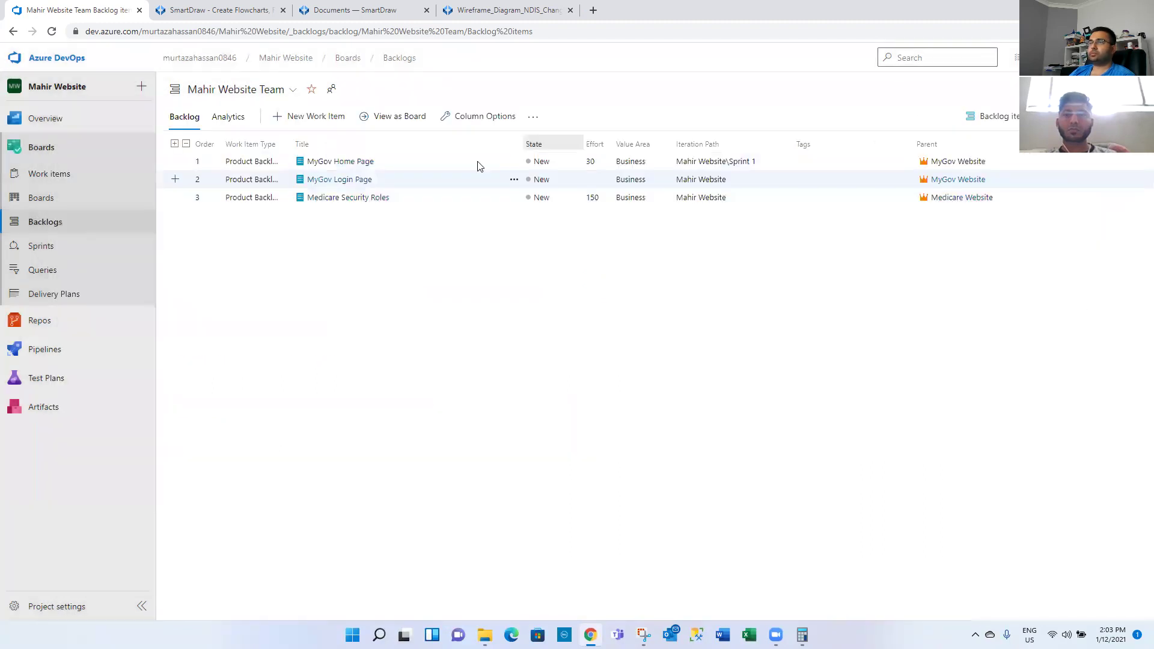
left_click(381, 197)
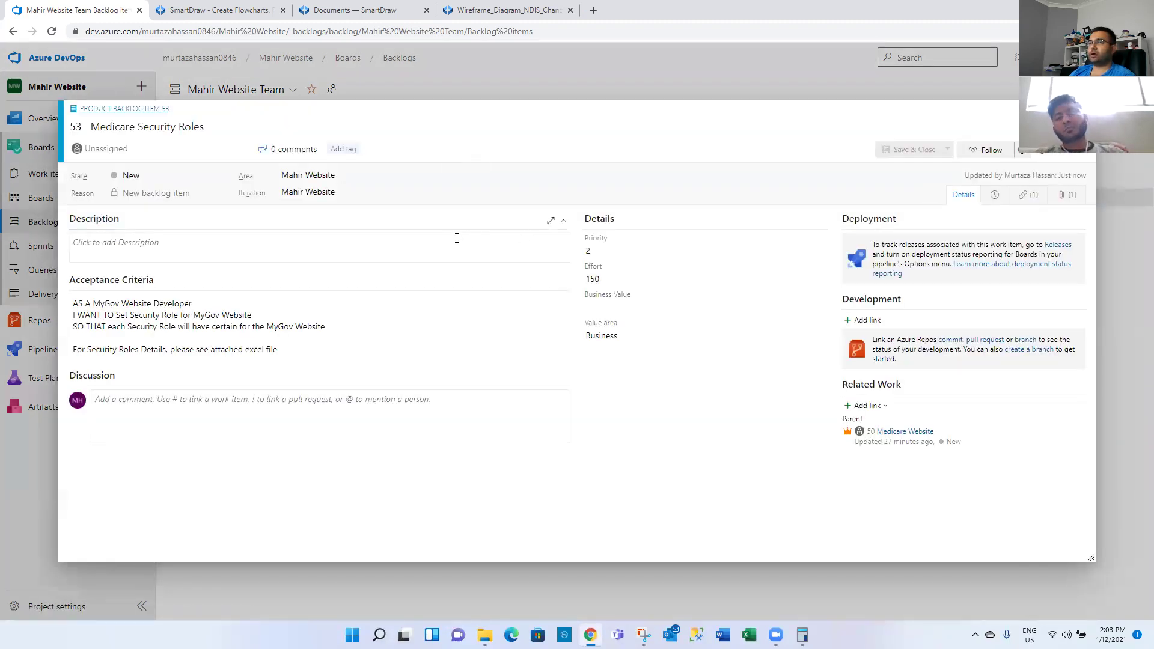
left_click(397, 193)
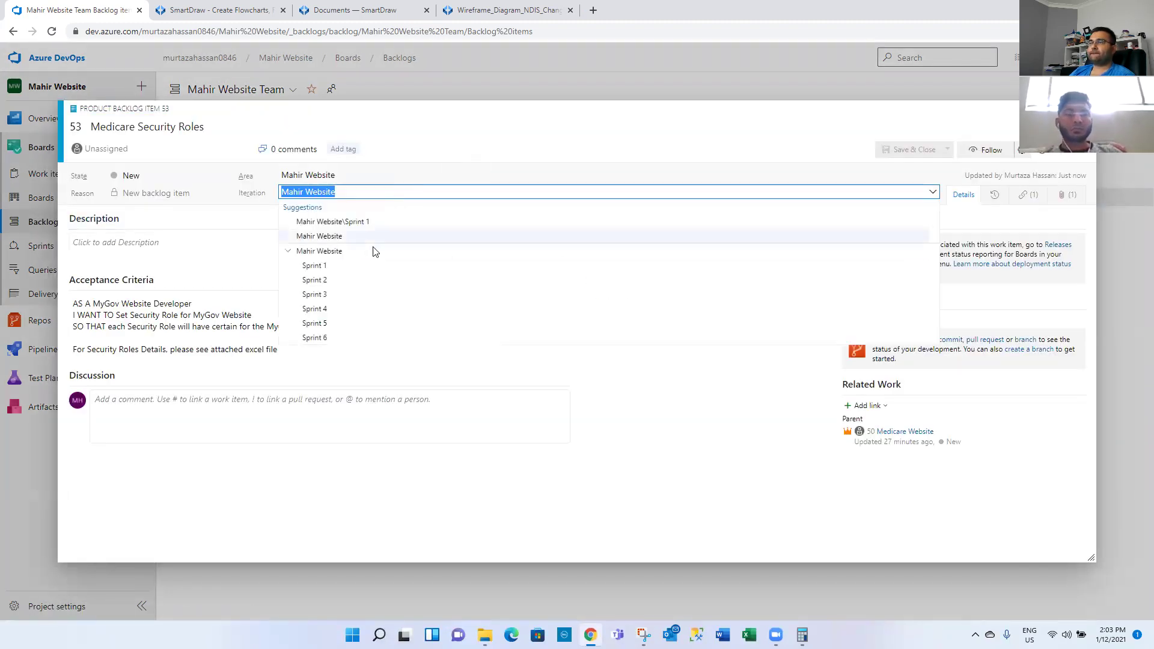
left_click(379, 223)
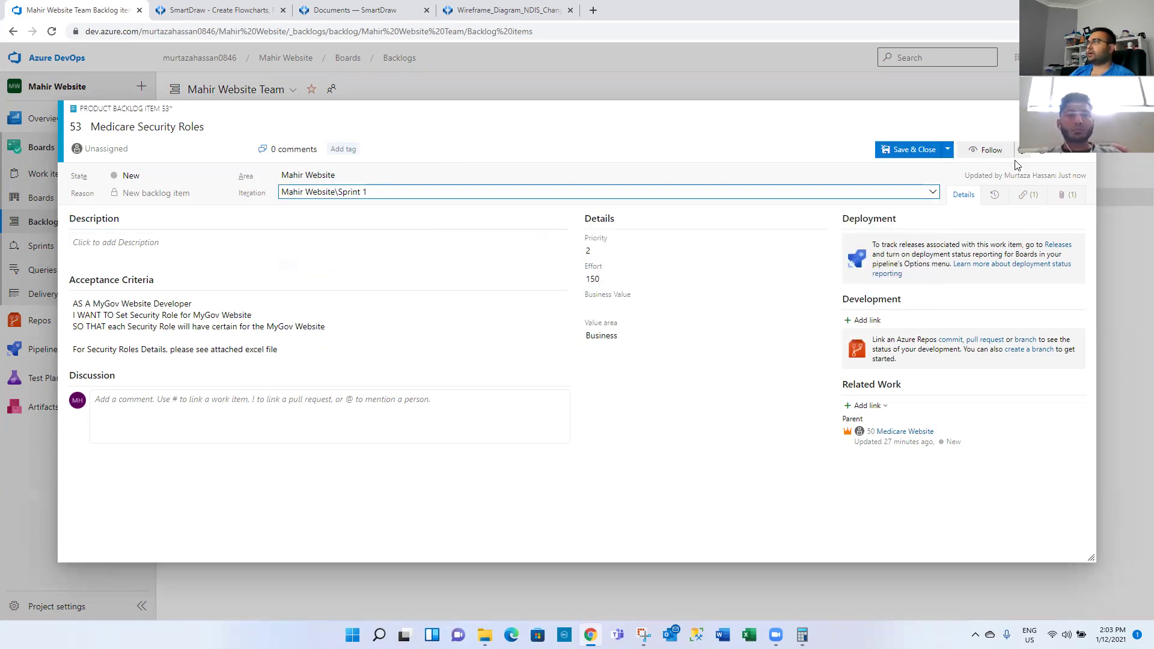
left_click(924, 154)
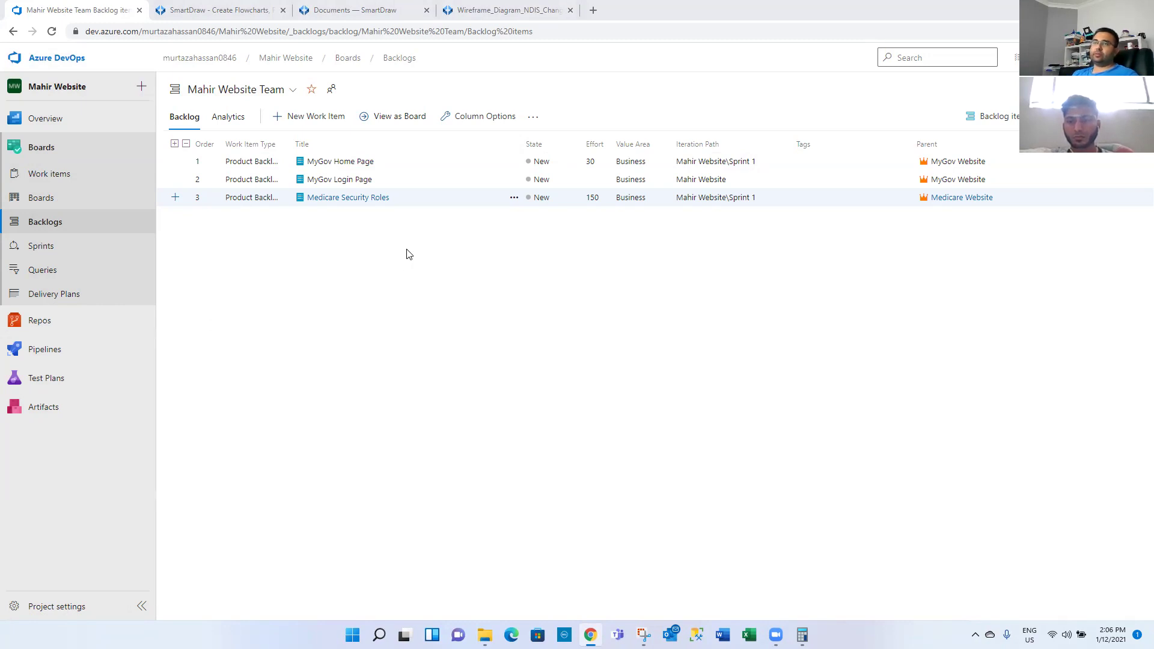
- View the Mahir Website Team board with its list of team boards, and open the team's Sprint 1 taskboard
left_click(90, 197)
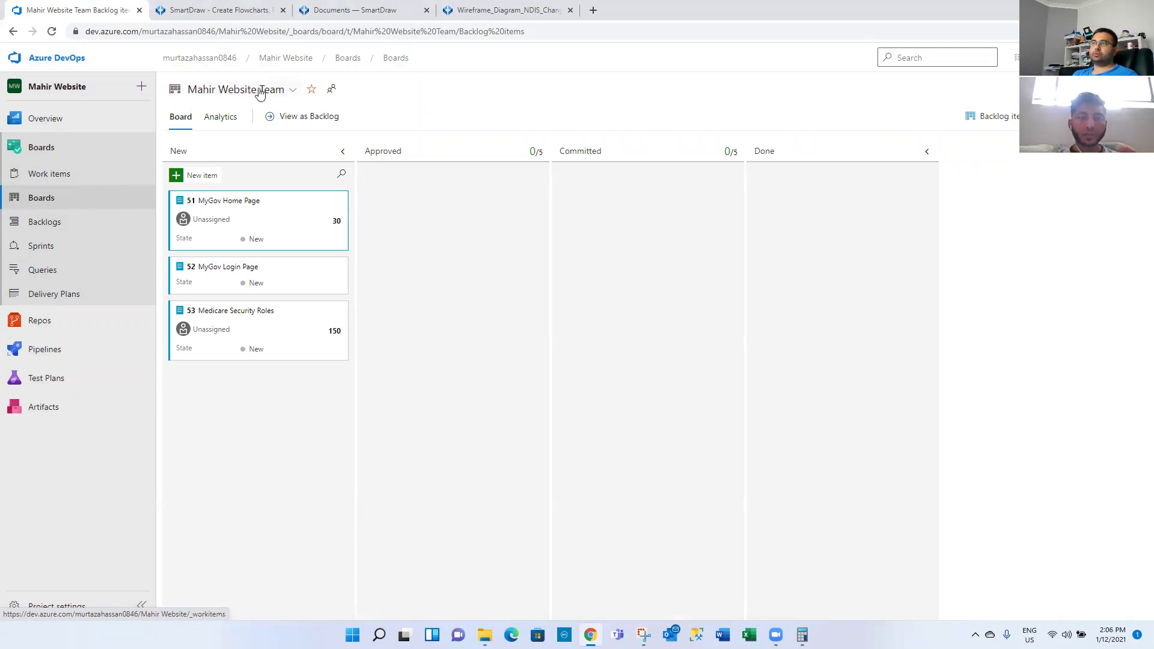
left_click(279, 92)
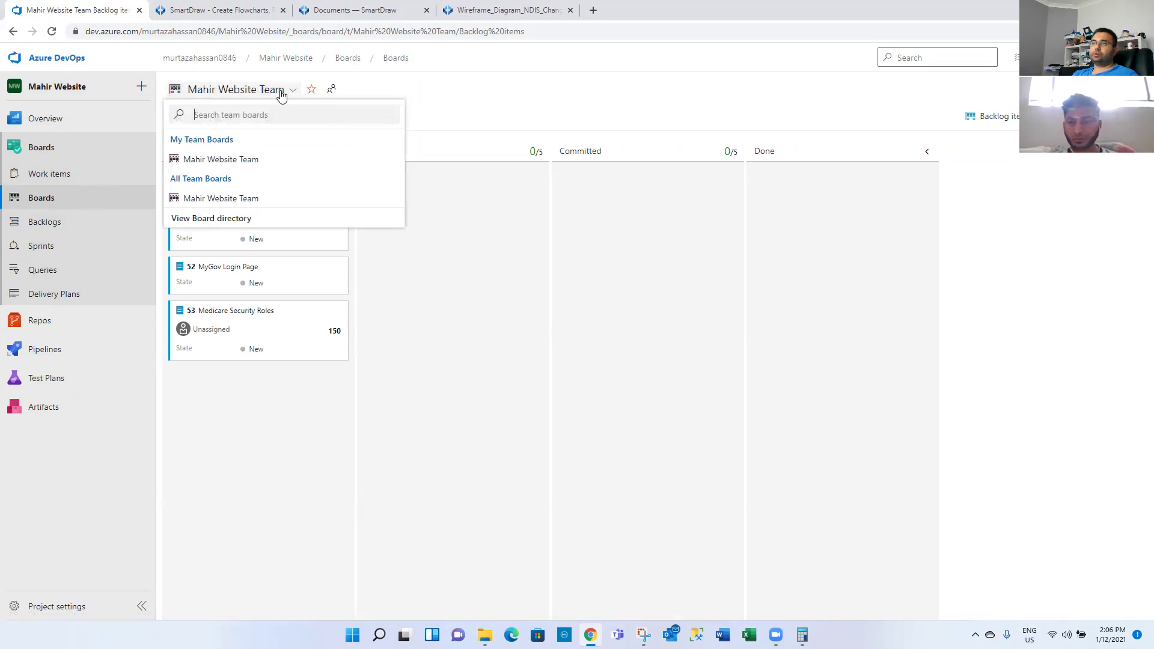
left_click(281, 96)
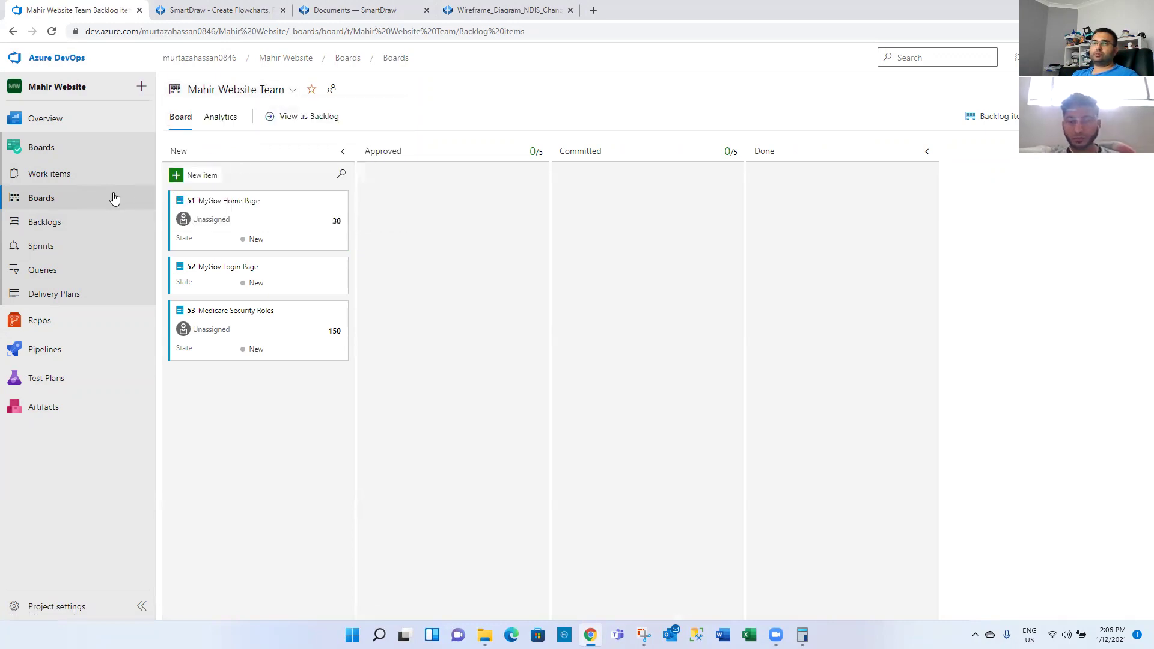
left_click(67, 249)
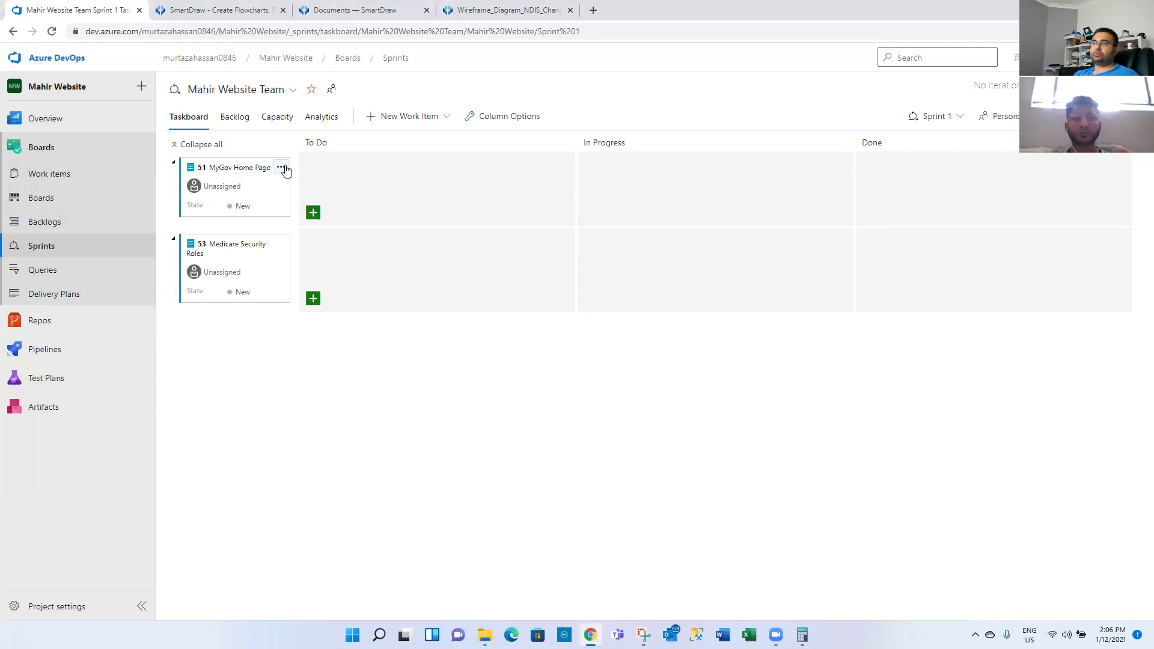
left_click(312, 214)
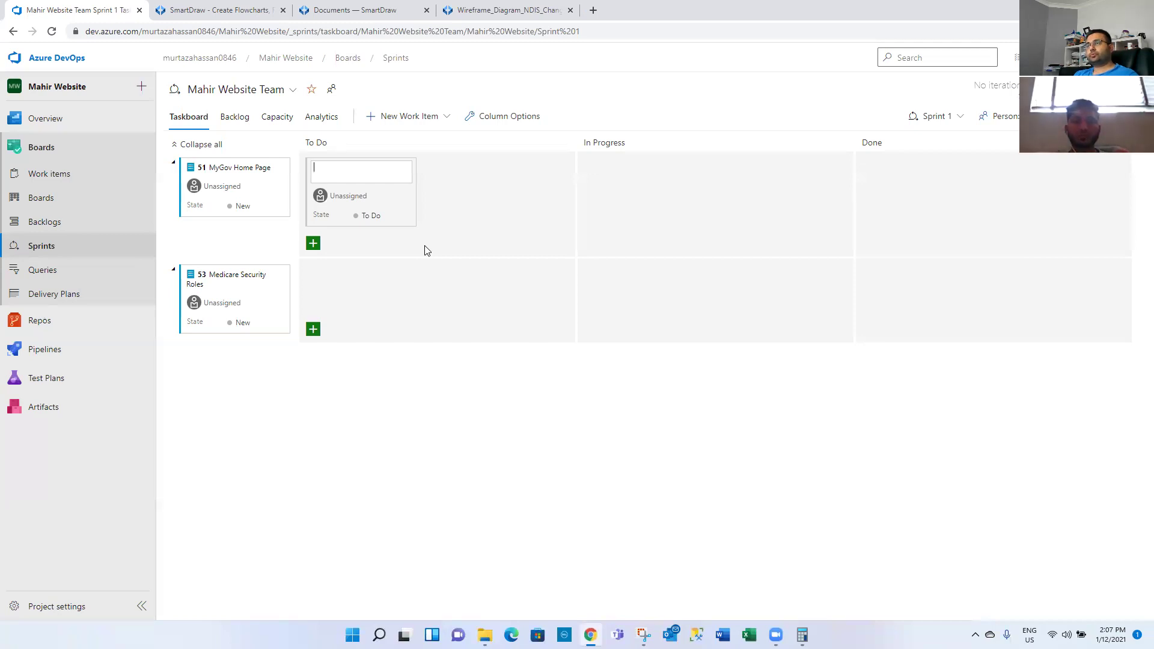
key("Escape")
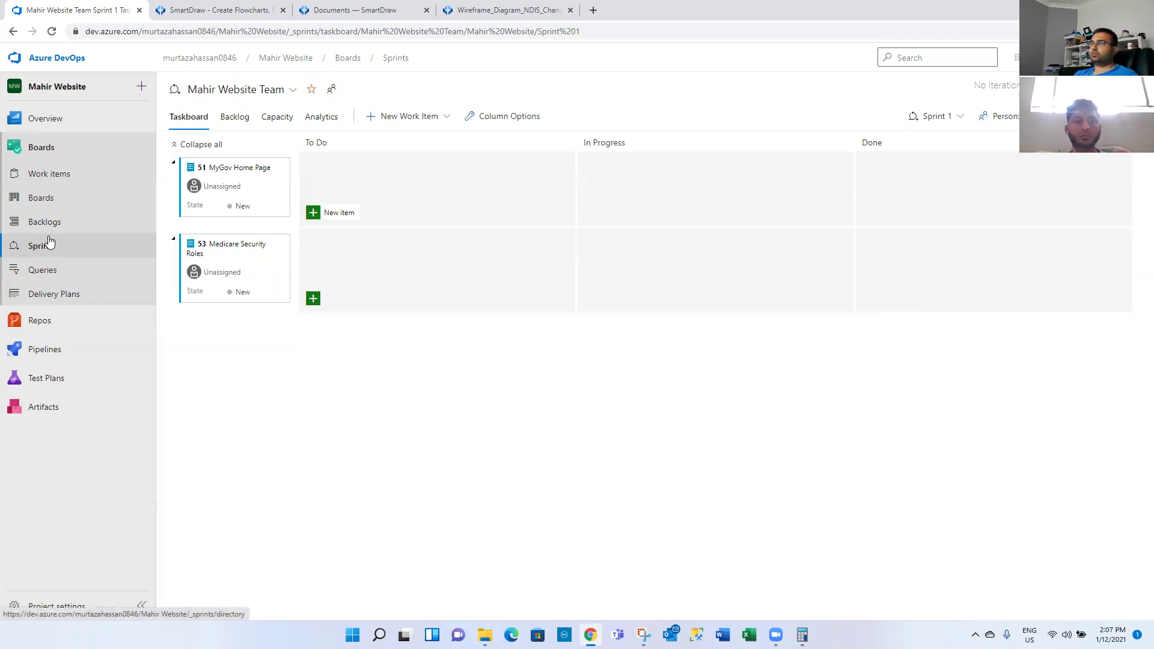
left_click(327, 215)
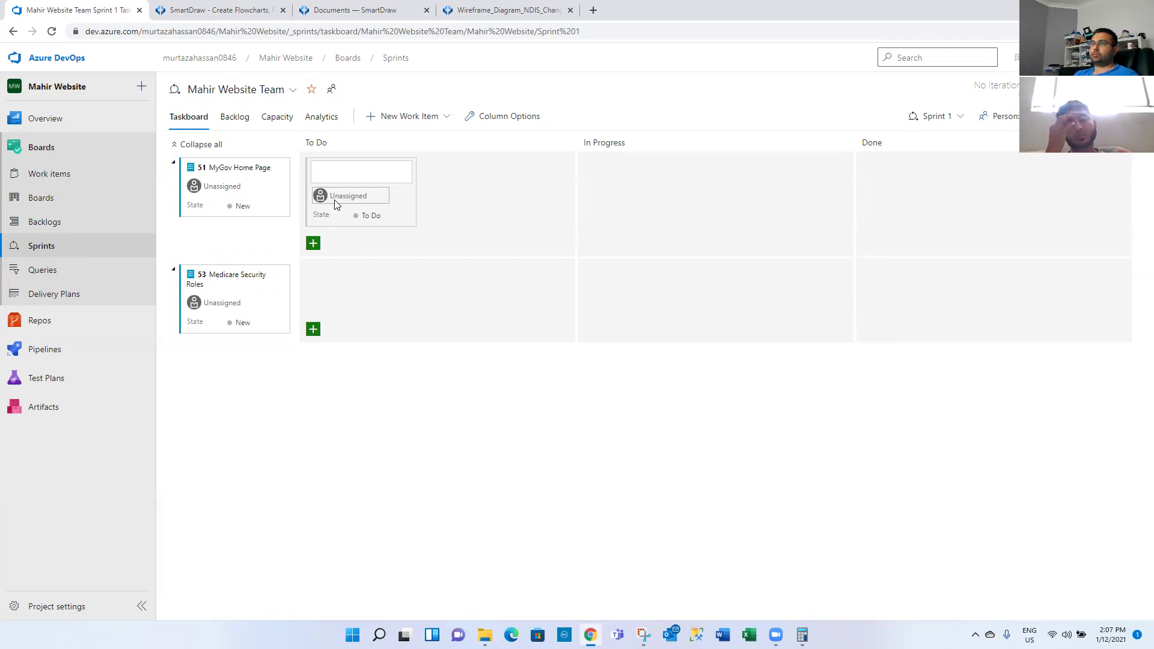
key("Escape")
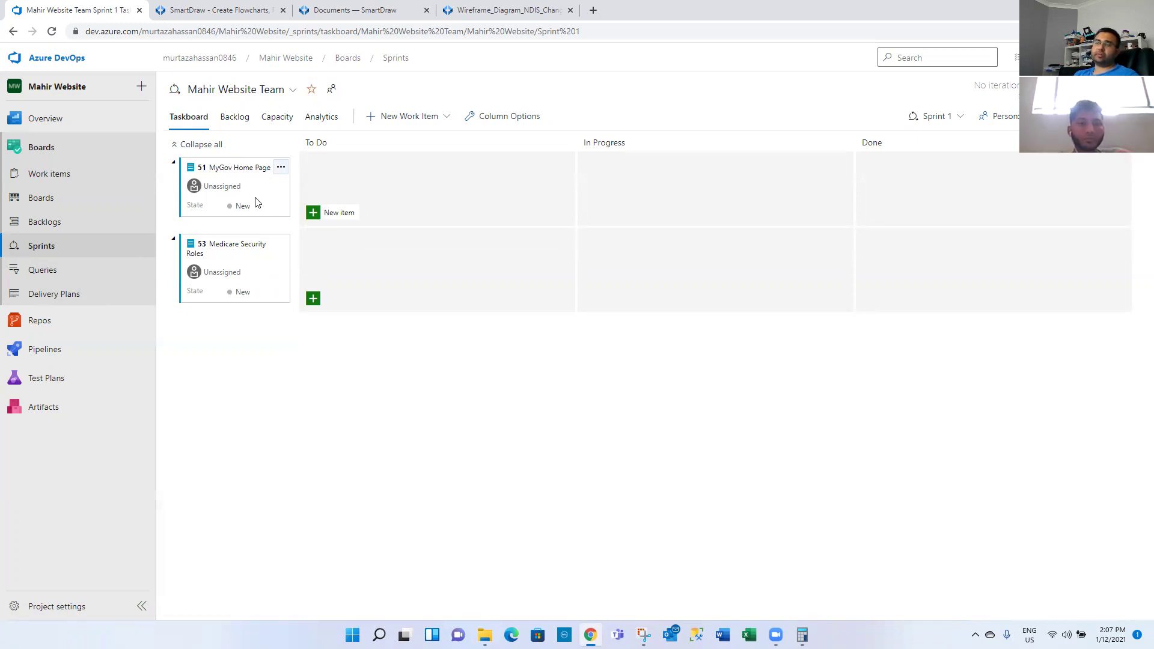
left_click(53, 222)
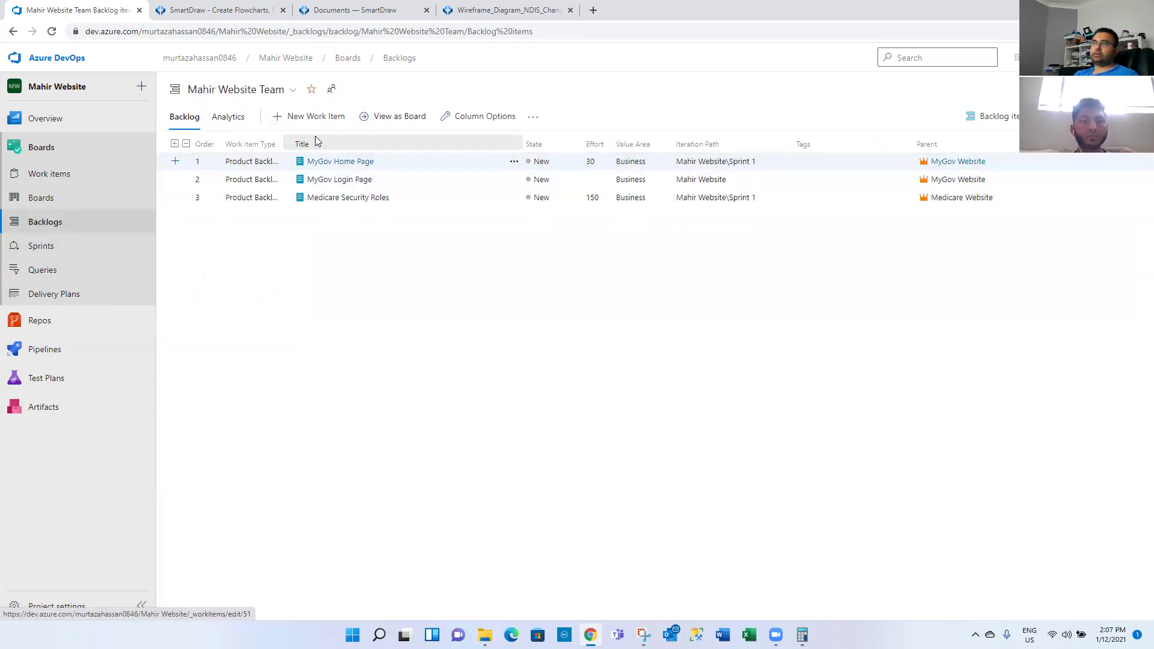
left_click(312, 116)
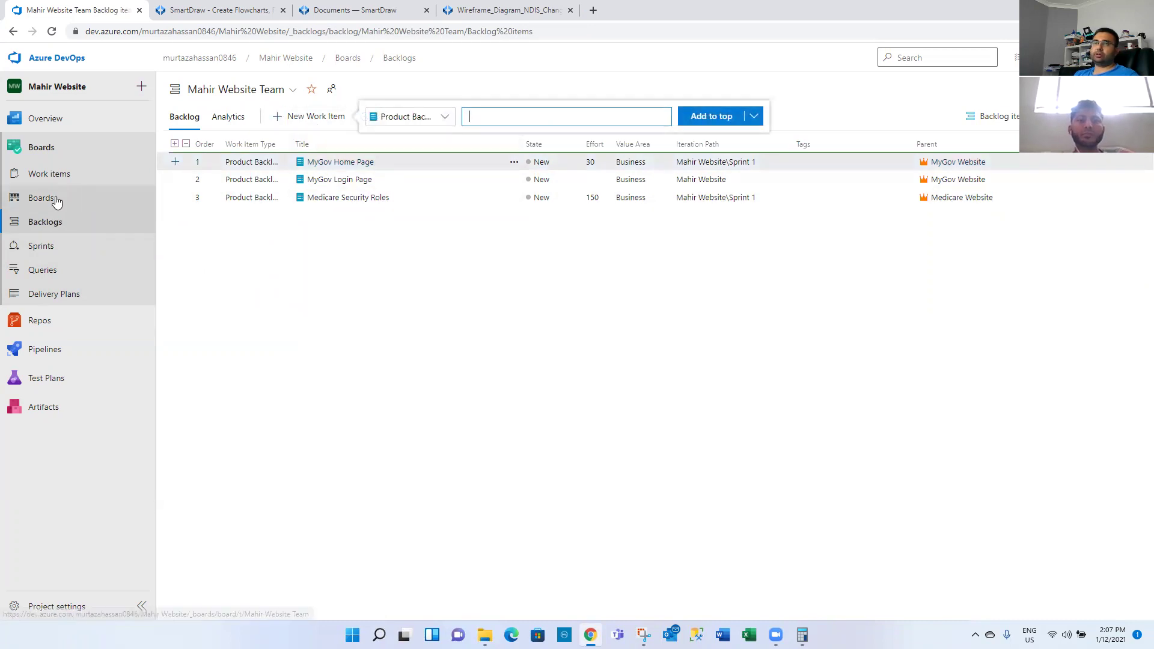
- View the available types of new work item in the project's work items list, and open the MyGov Home Page item
left_click(60, 173)
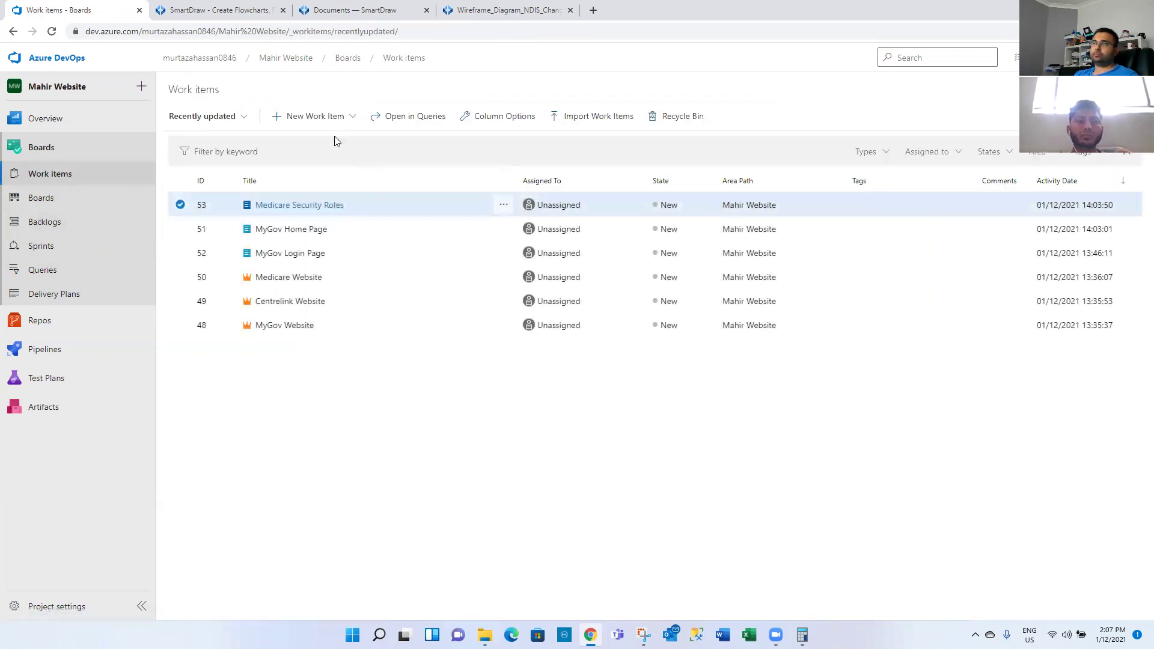
left_click(352, 118)
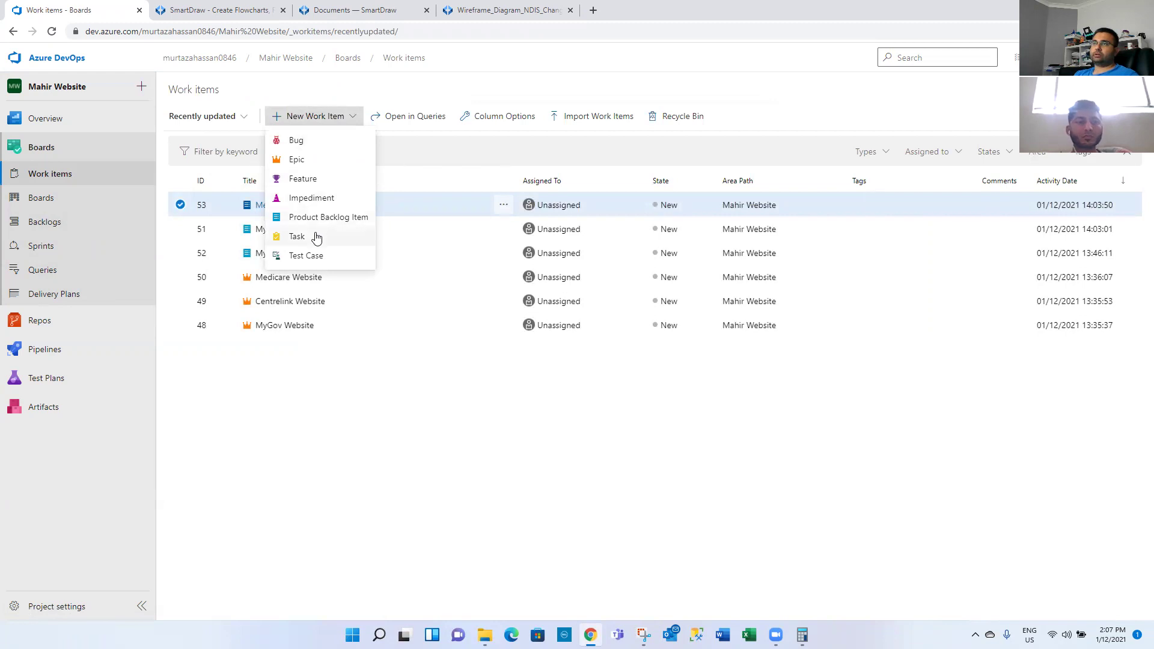
left_click(316, 417)
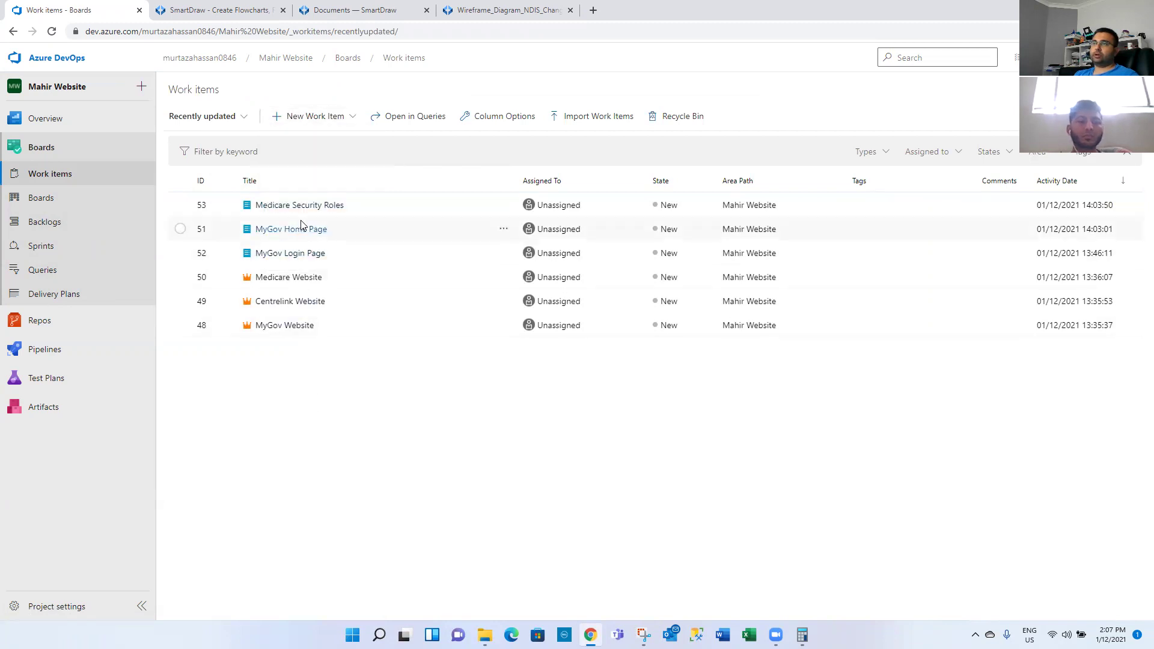
left_click(302, 232)
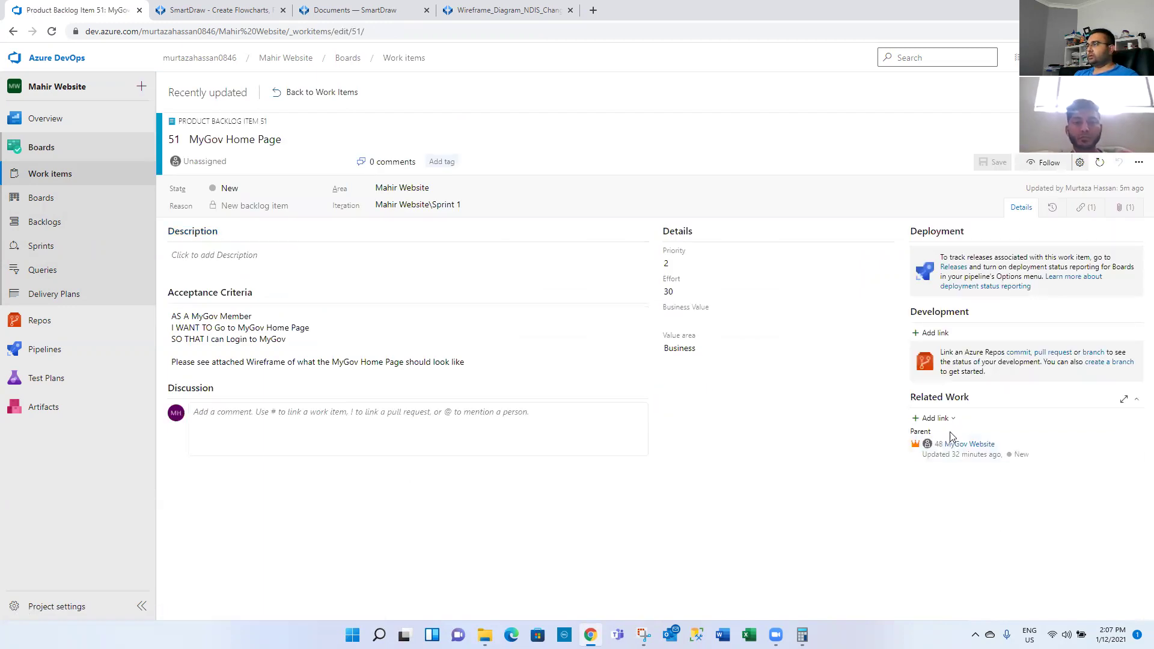
- Add a new child Task titled Development to the MyGov Home Page item, and save and close the task
left_click(950, 422)
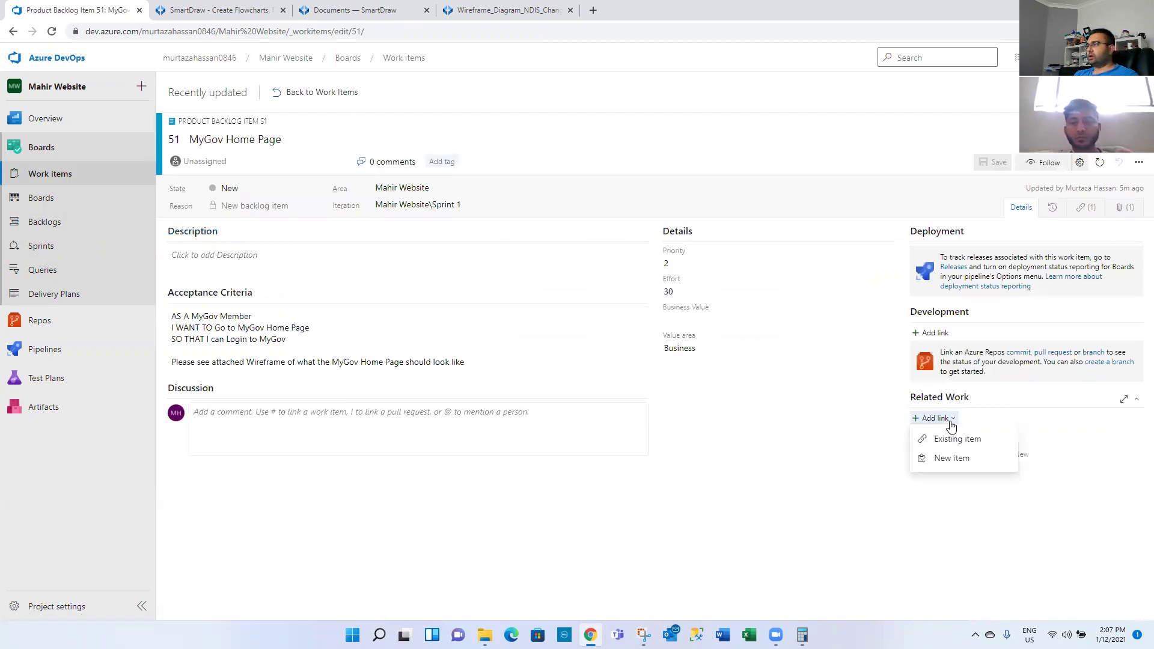
left_click(949, 458)
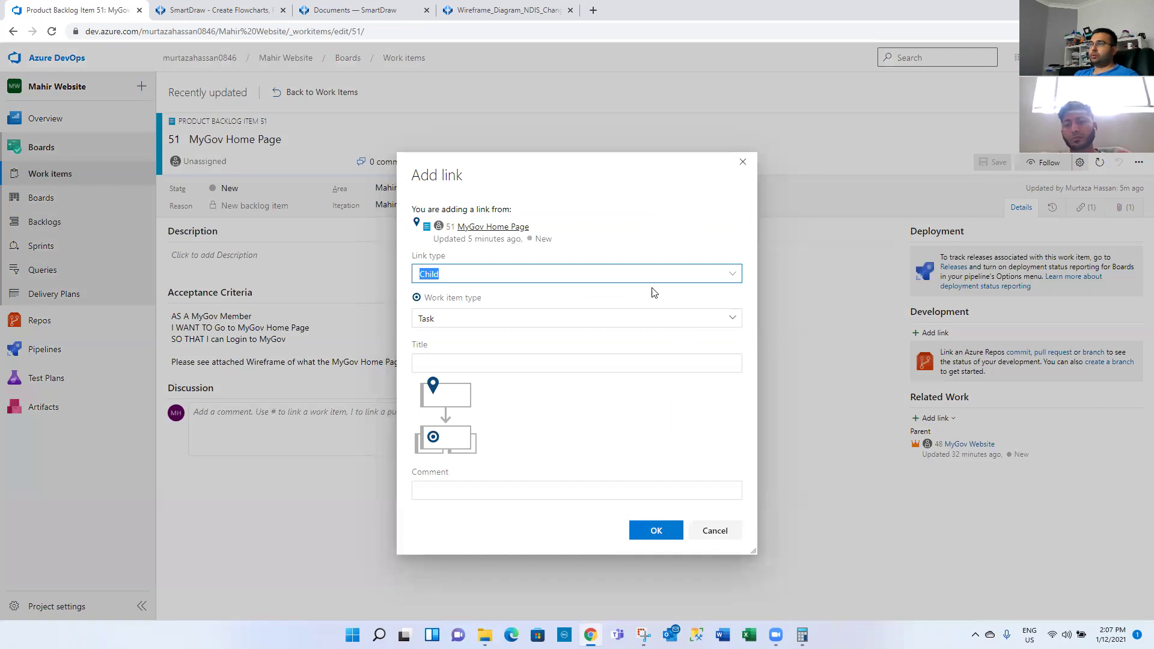
left_click(728, 320)
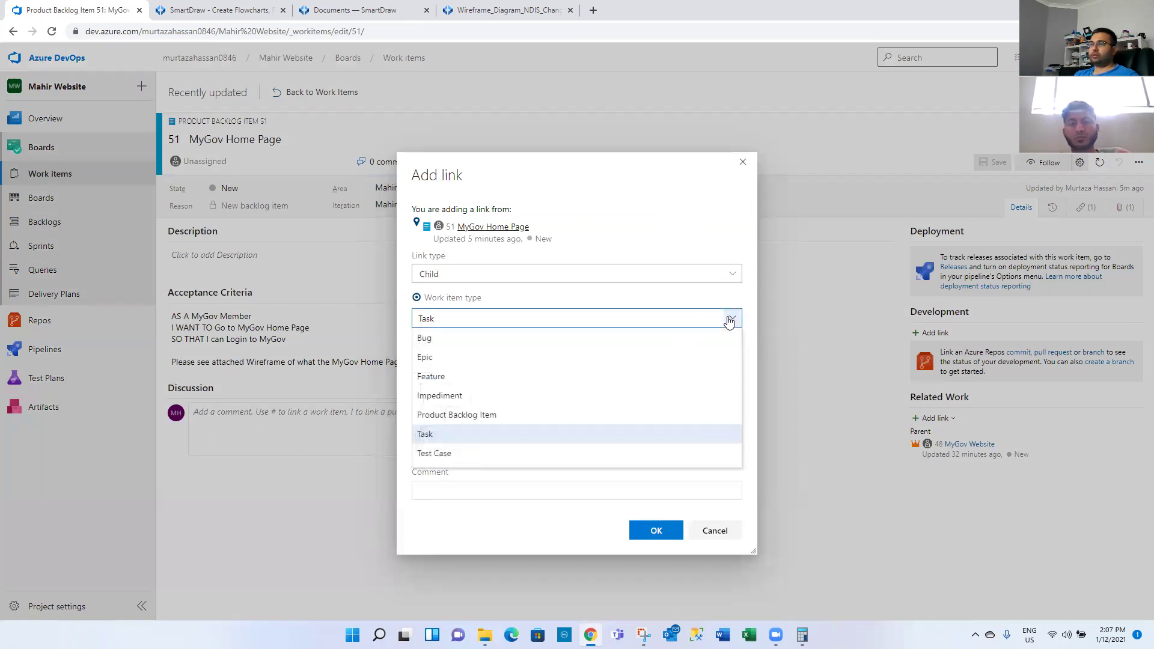
left_click(729, 319)
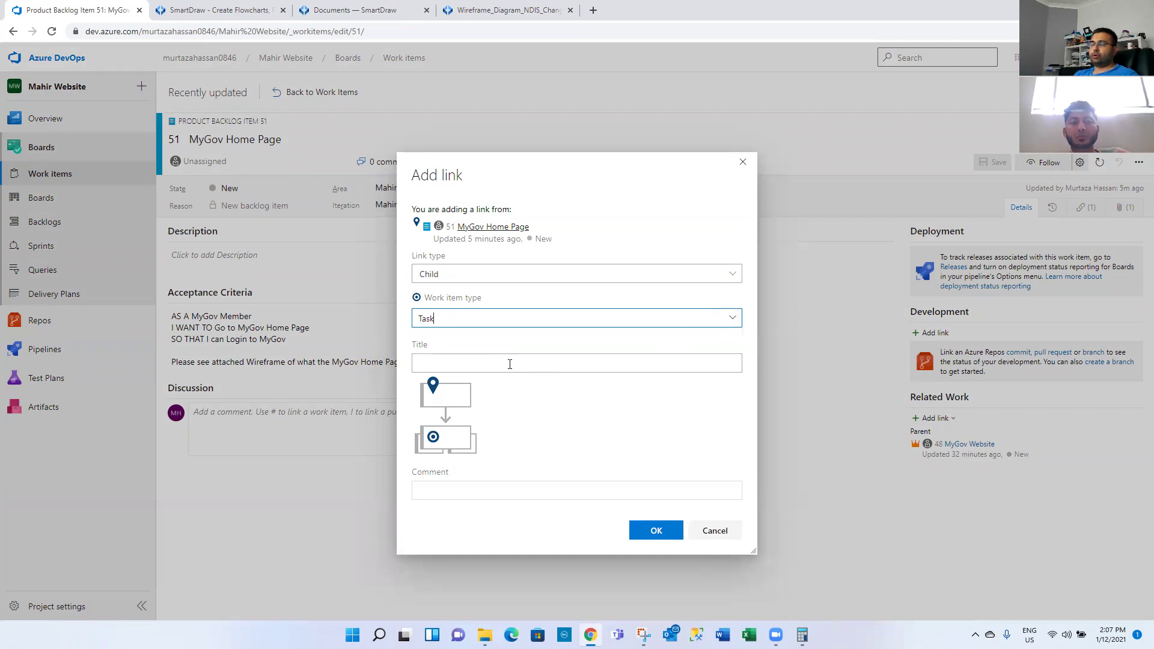
left_click(579, 367)
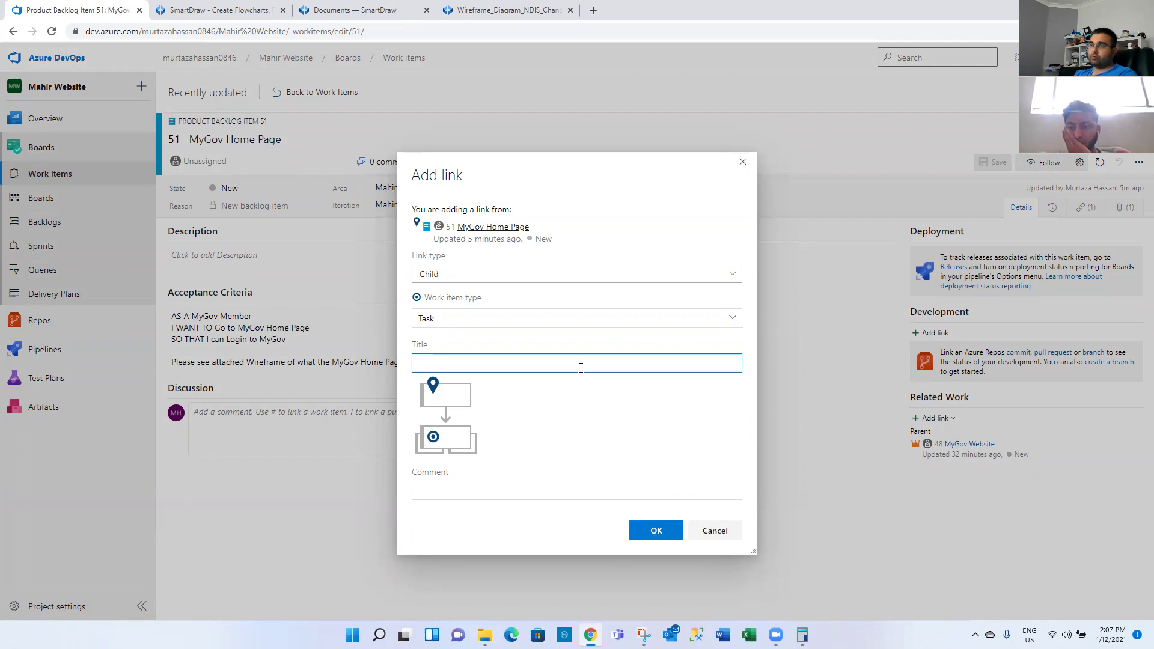
type("Develop")
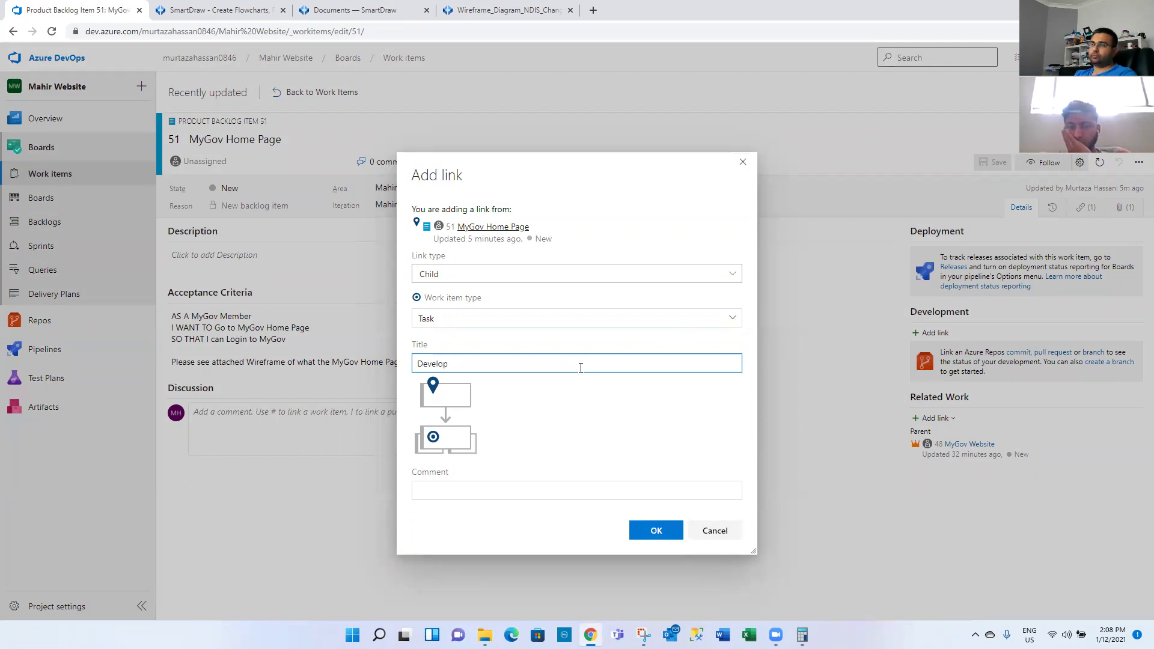
type("ment")
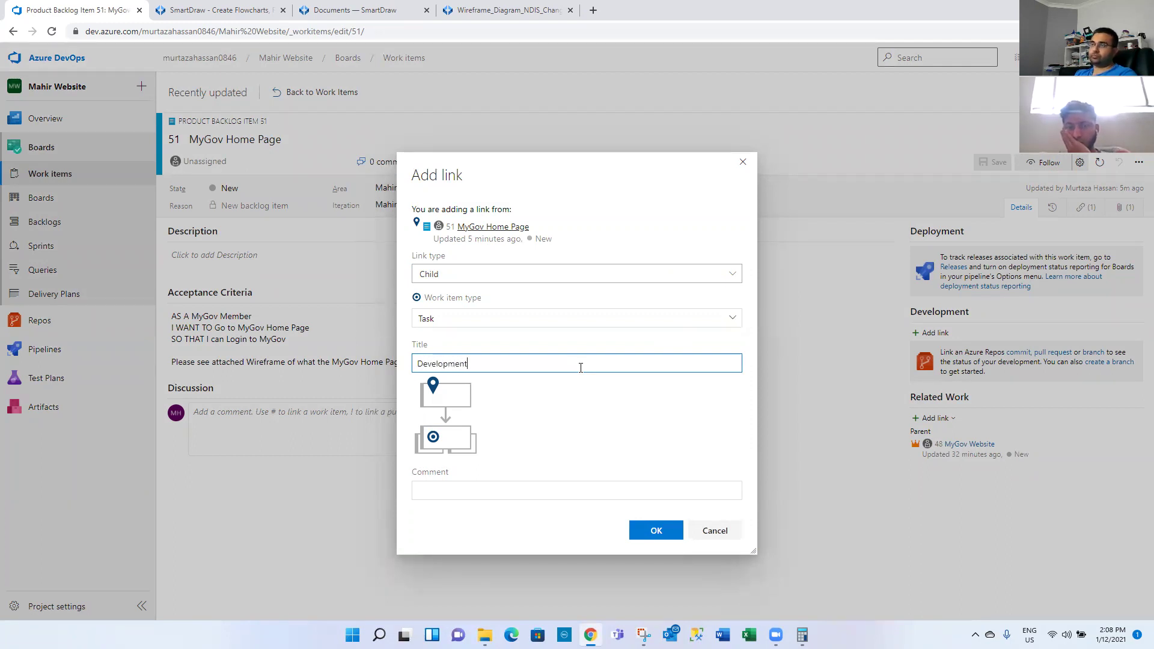
left_click(641, 535)
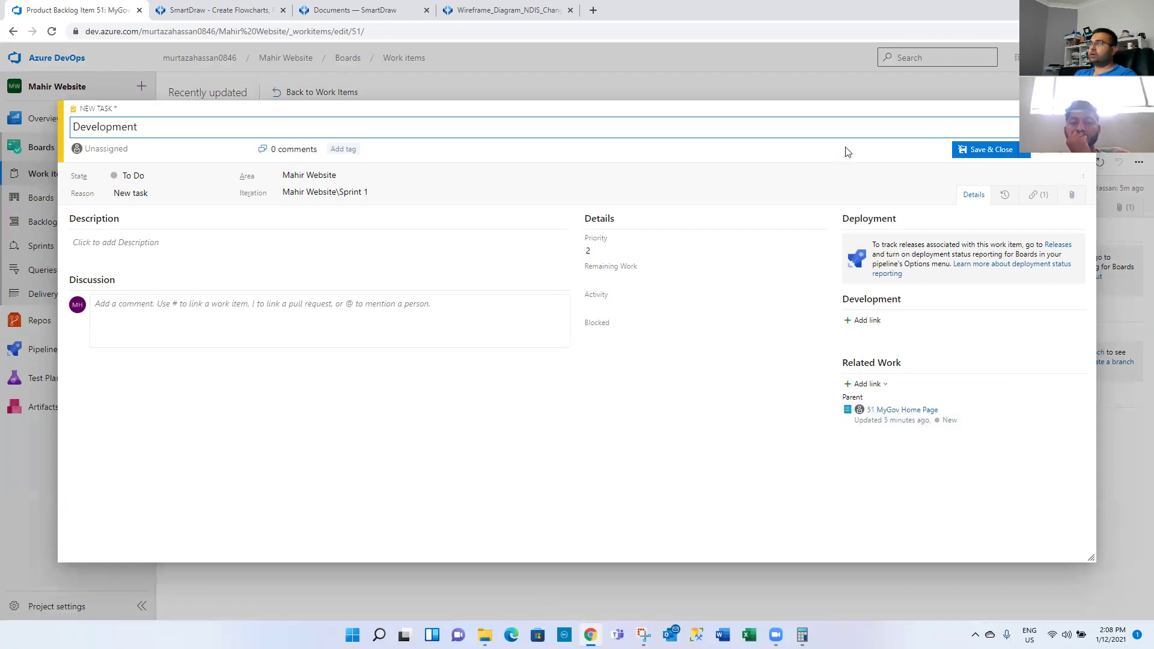
left_click(972, 151)
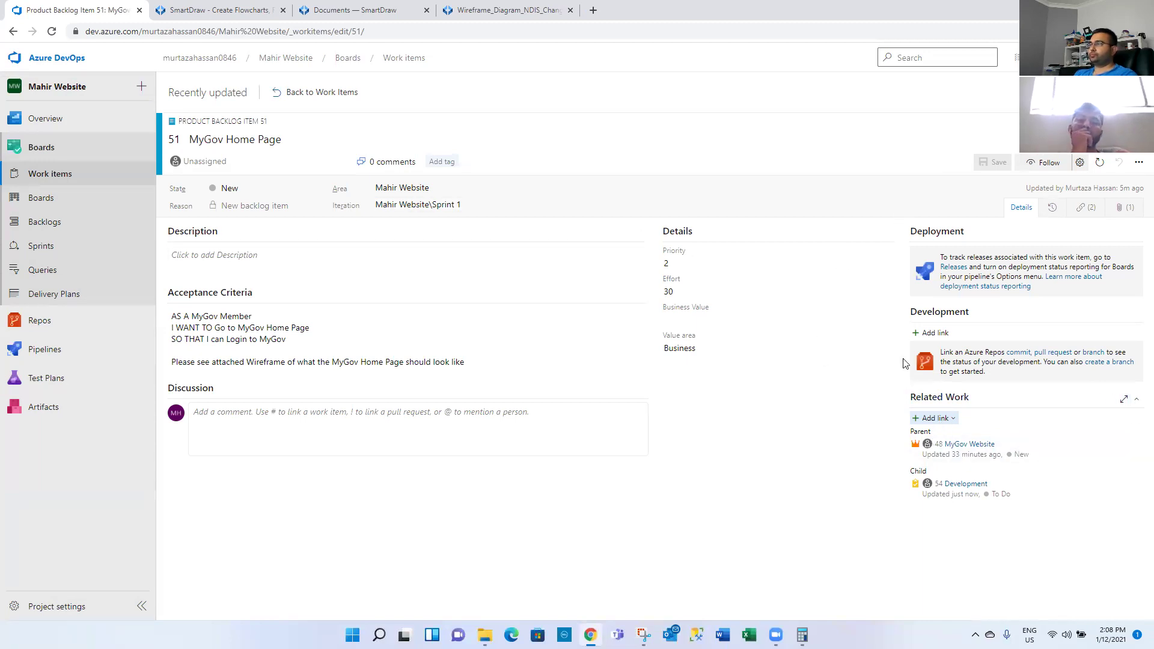
- Add a new child Task titled Handshake to the MyGov Home Page item, and save and close the task
left_click(934, 418)
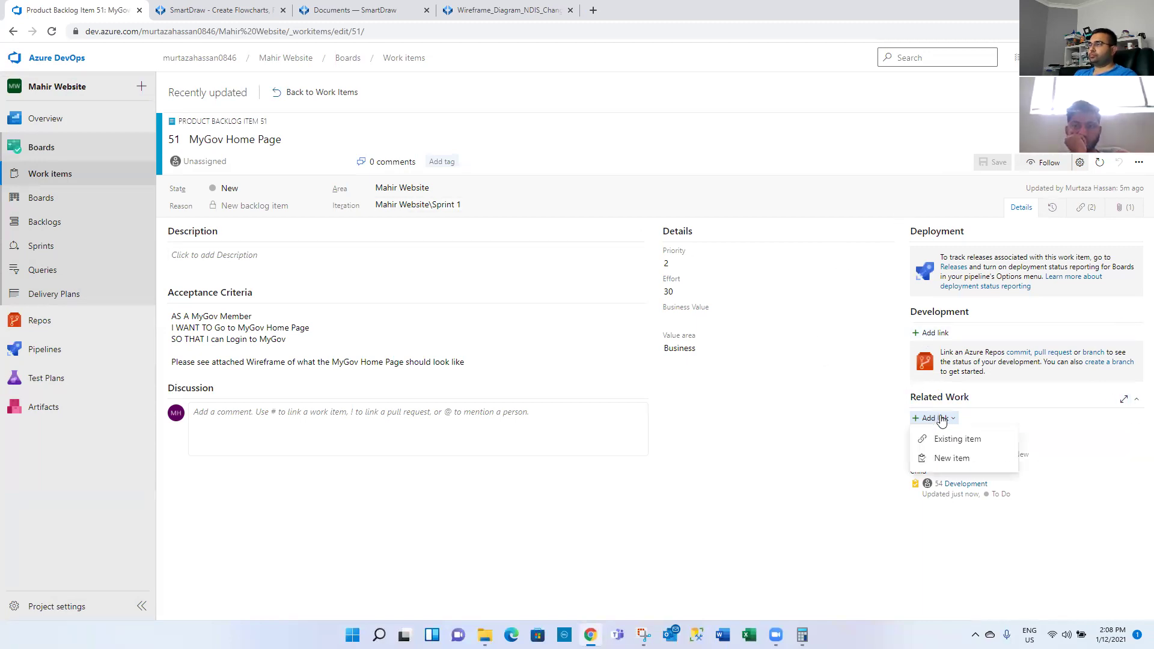
left_click(944, 456)
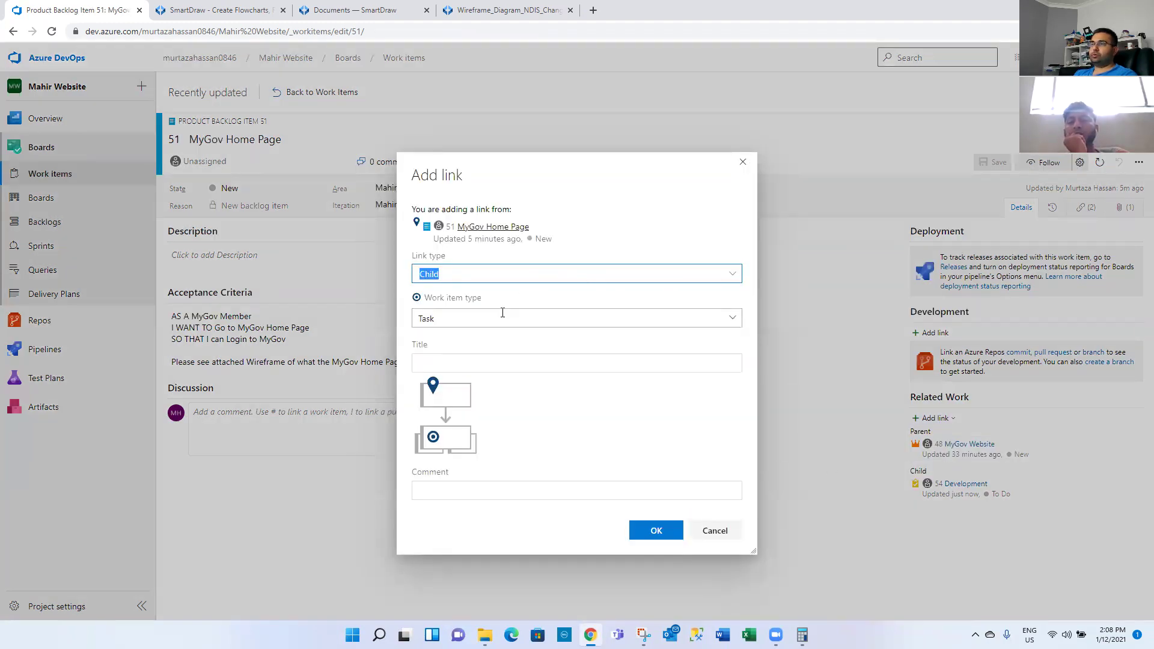
left_click(490, 367)
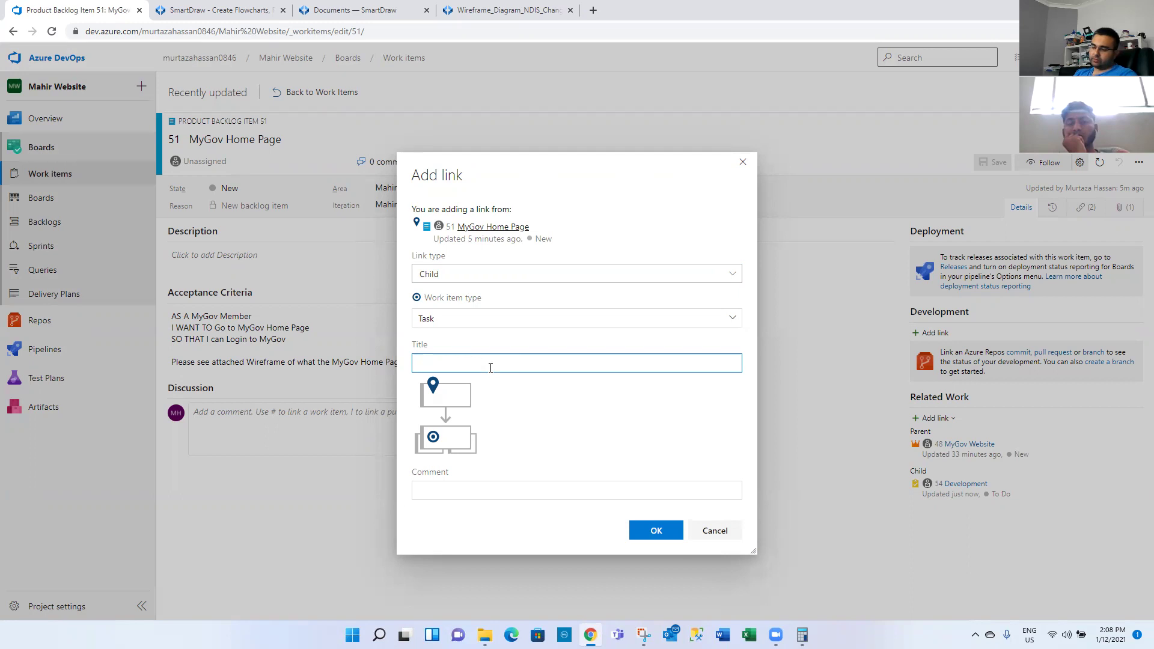
type("Handshake")
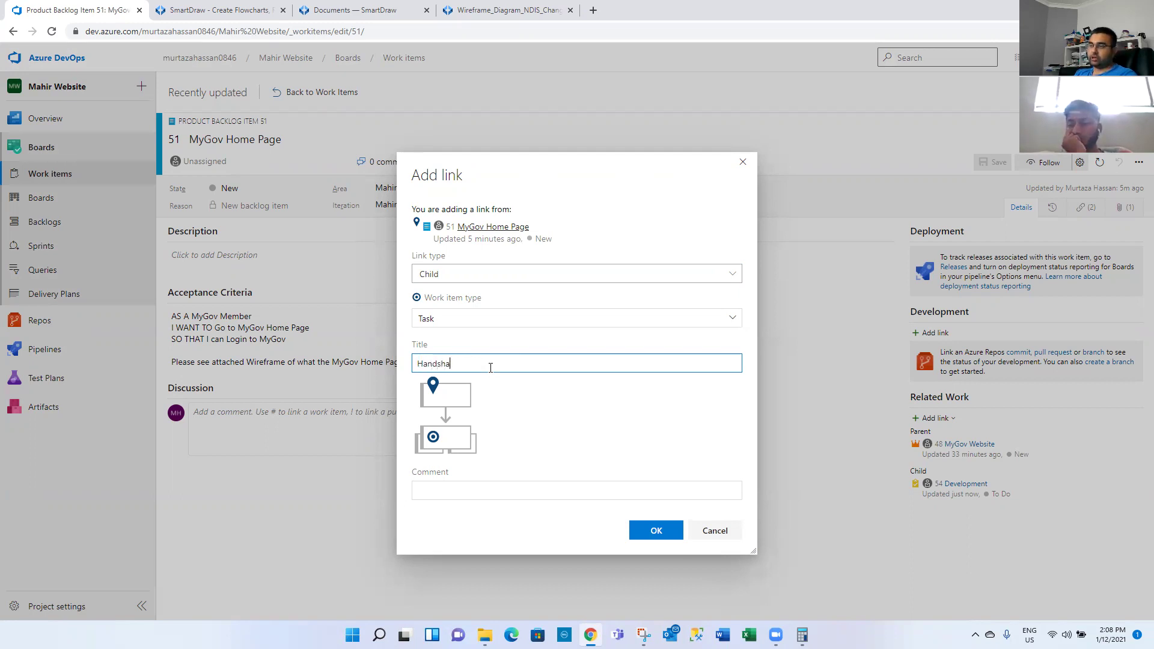
left_click(643, 534)
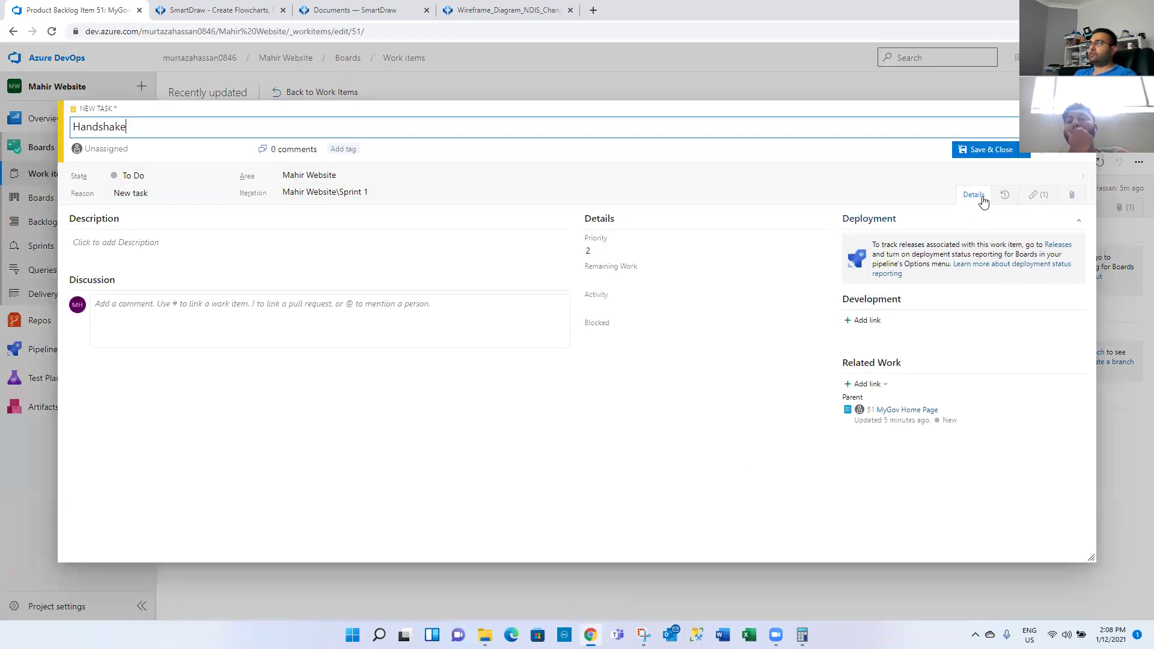
left_click(991, 155)
left_click(917, 420)
left_click(938, 439)
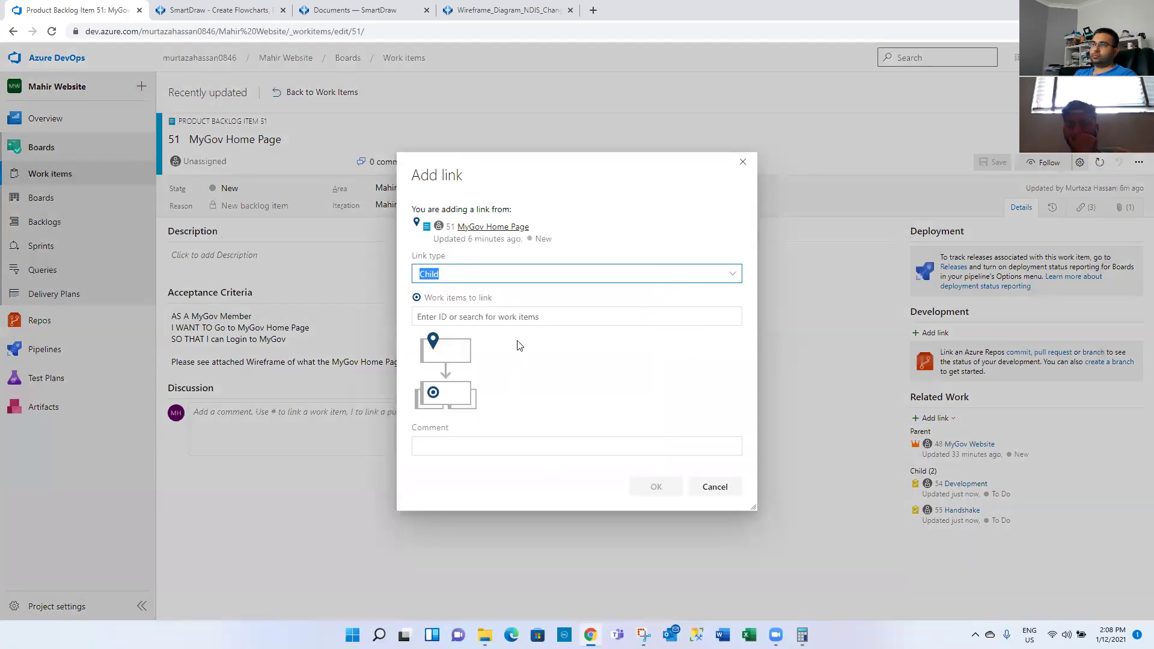
left_click(527, 317)
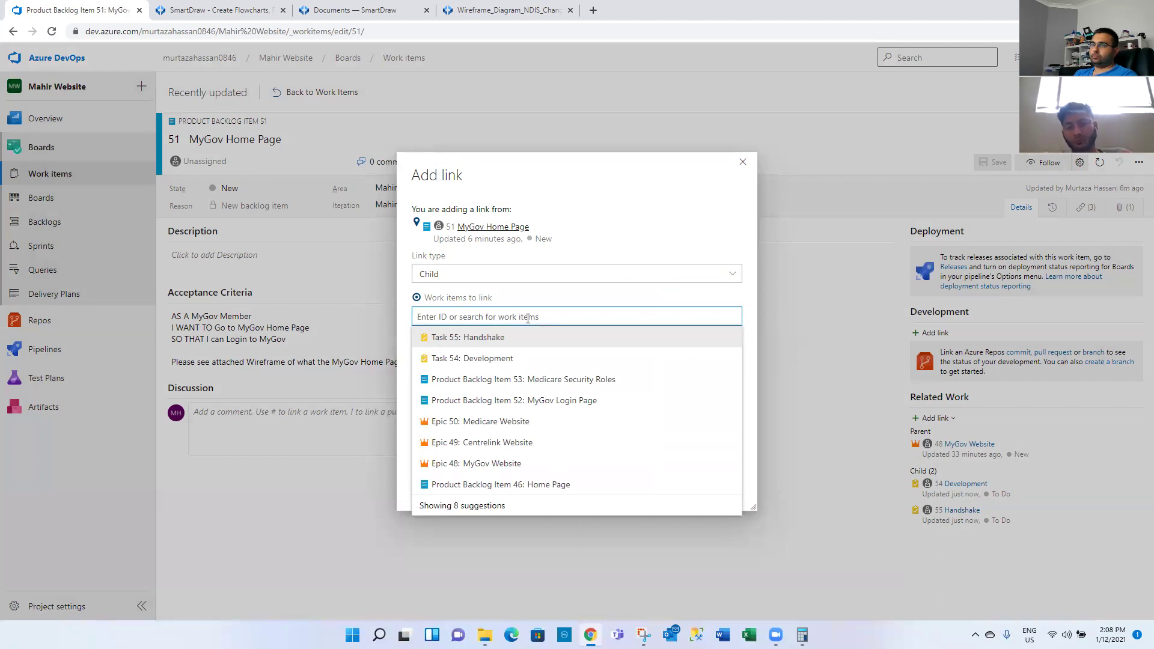
left_click(750, 170)
left_click(740, 164)
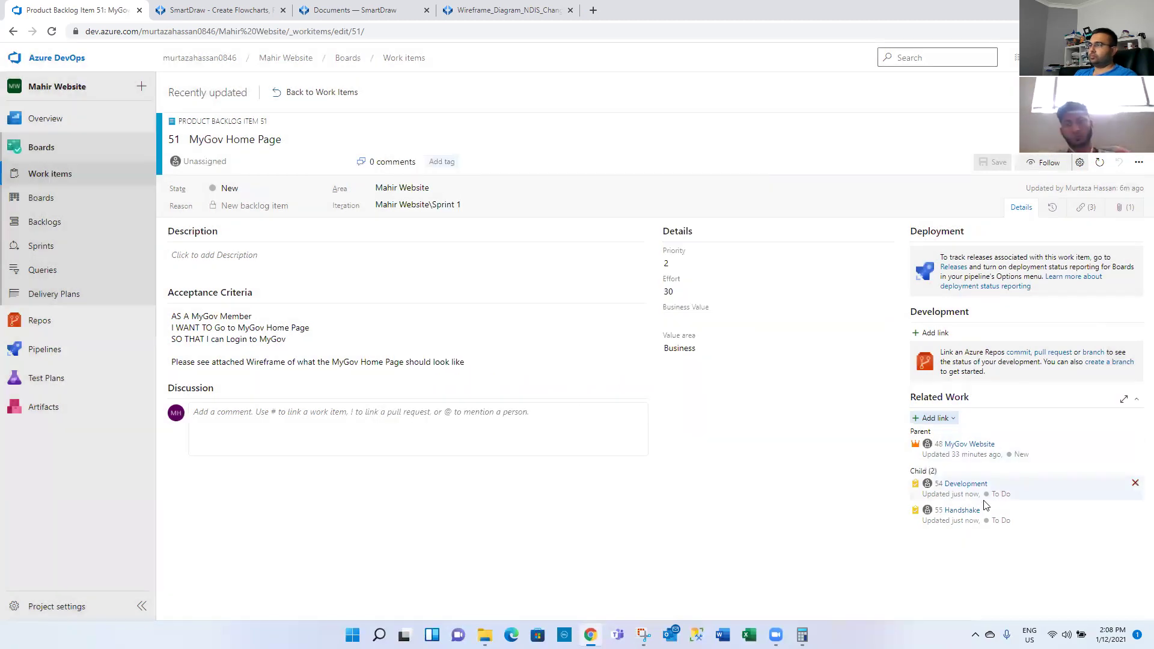
- Add a new child Task titled Unit Testing to the MyGov Home Page item, and save and close the task
left_click(943, 419)
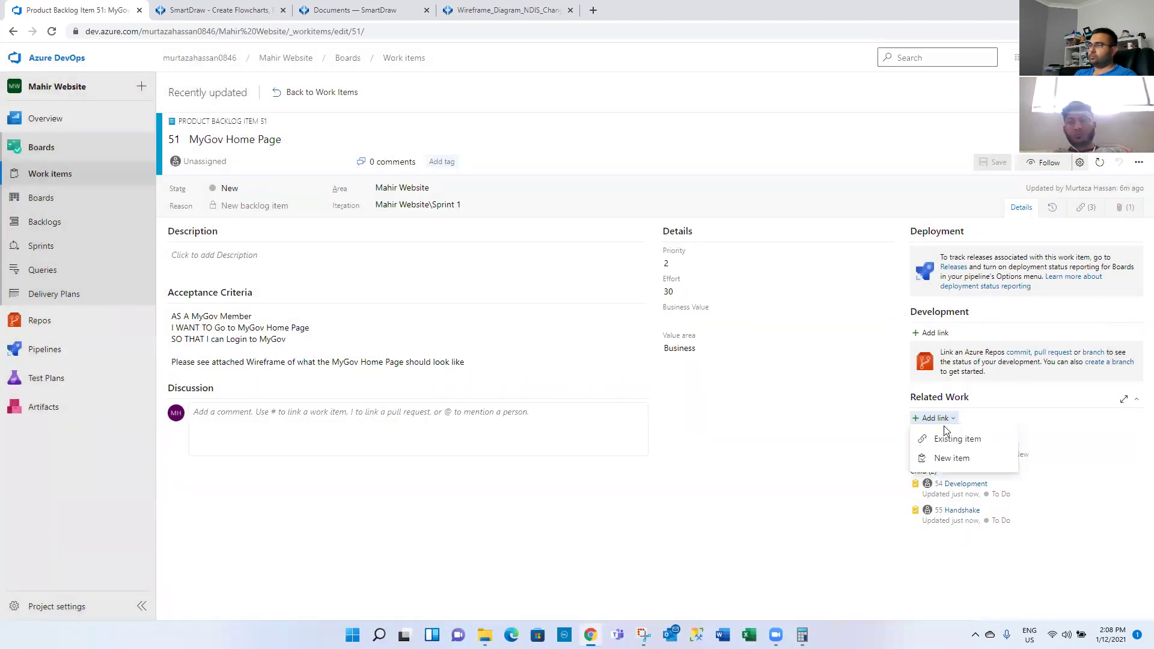
left_click(940, 457)
left_click(465, 364)
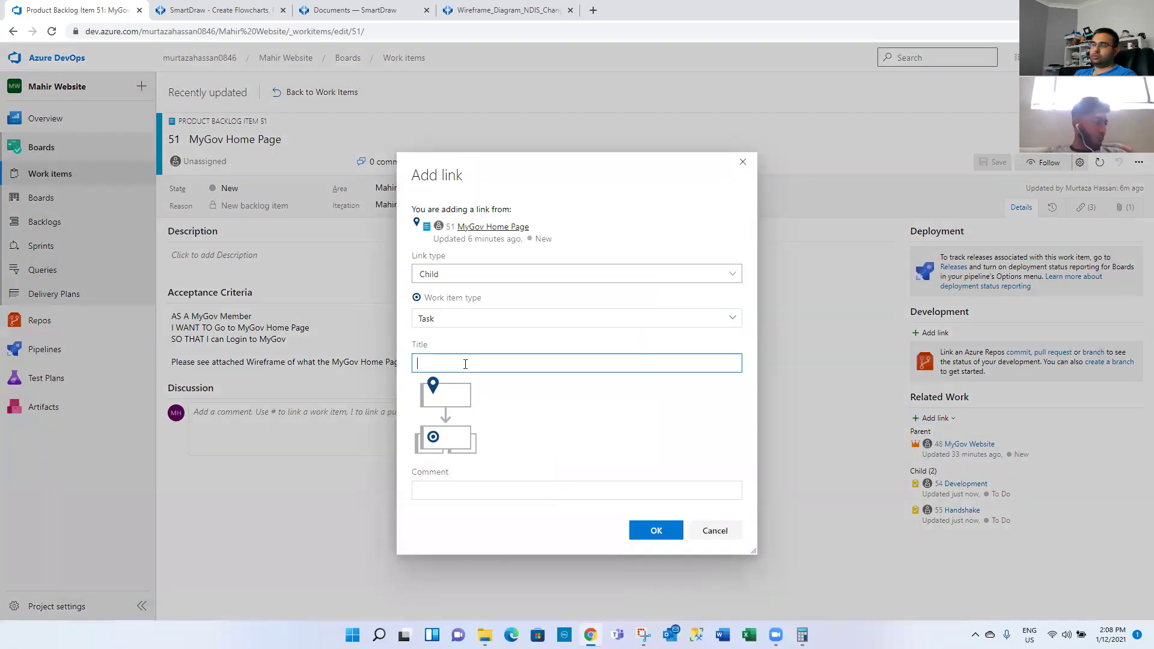
type("Unit Testing")
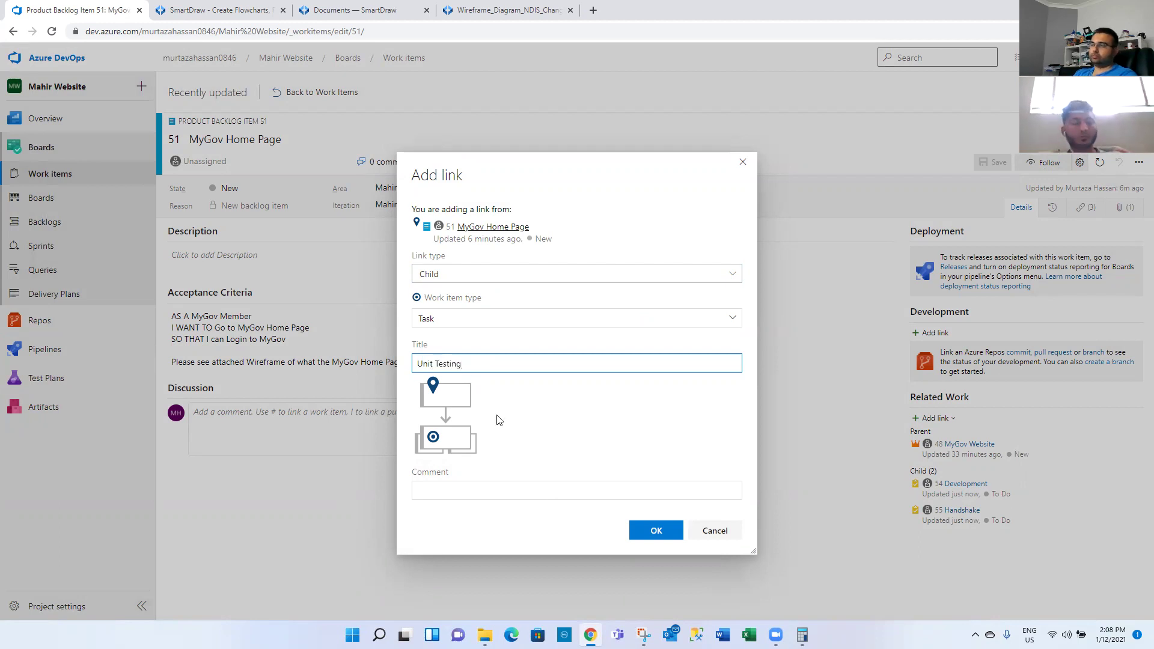
left_click(661, 530)
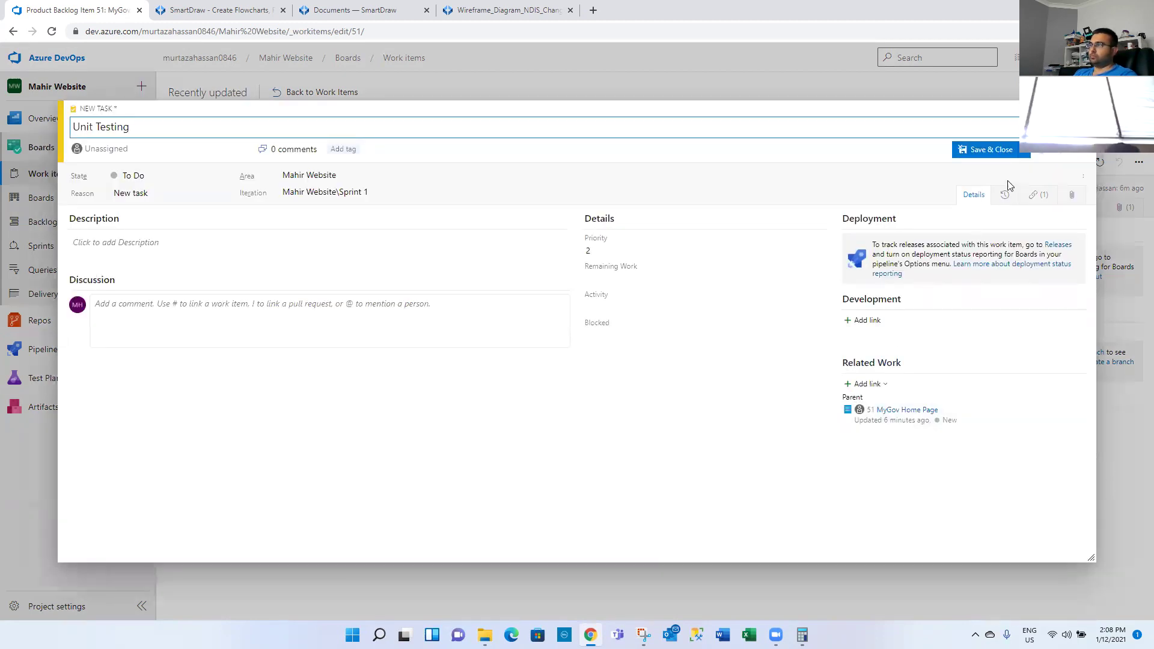
left_click(989, 151)
- Add a new child Task titled Documentation to the MyGov Home Page item, and save and close the task
left_click(947, 419)
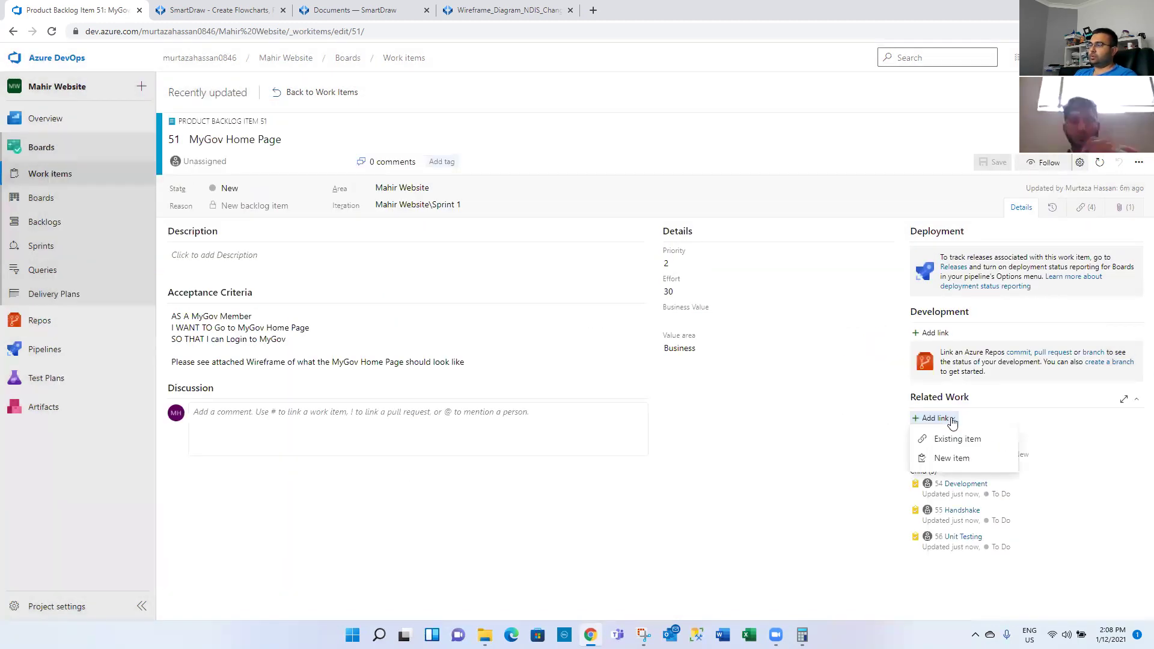
left_click(949, 456)
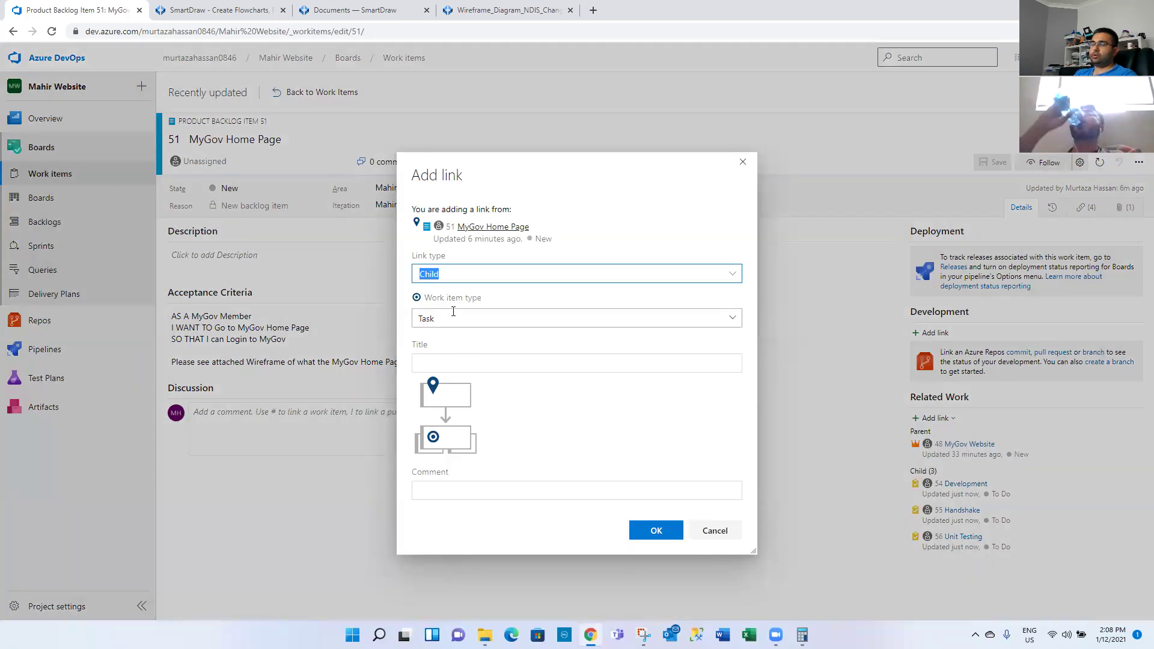
left_click(466, 361)
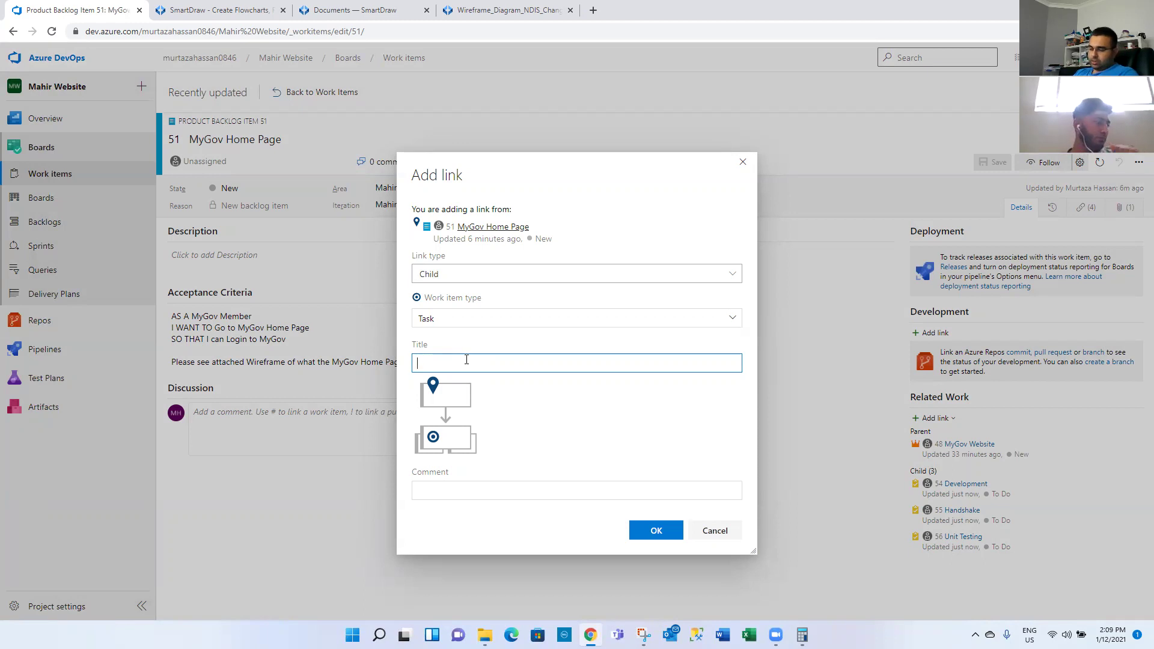
type("Documentat")
type("ion")
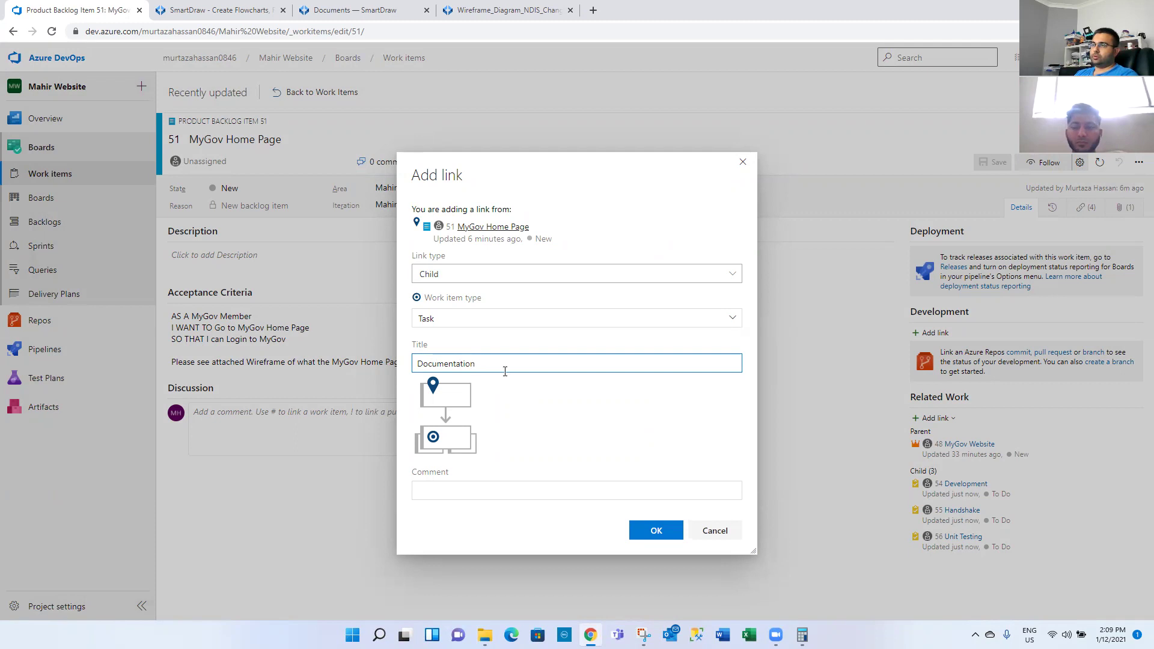
double_click(450, 365)
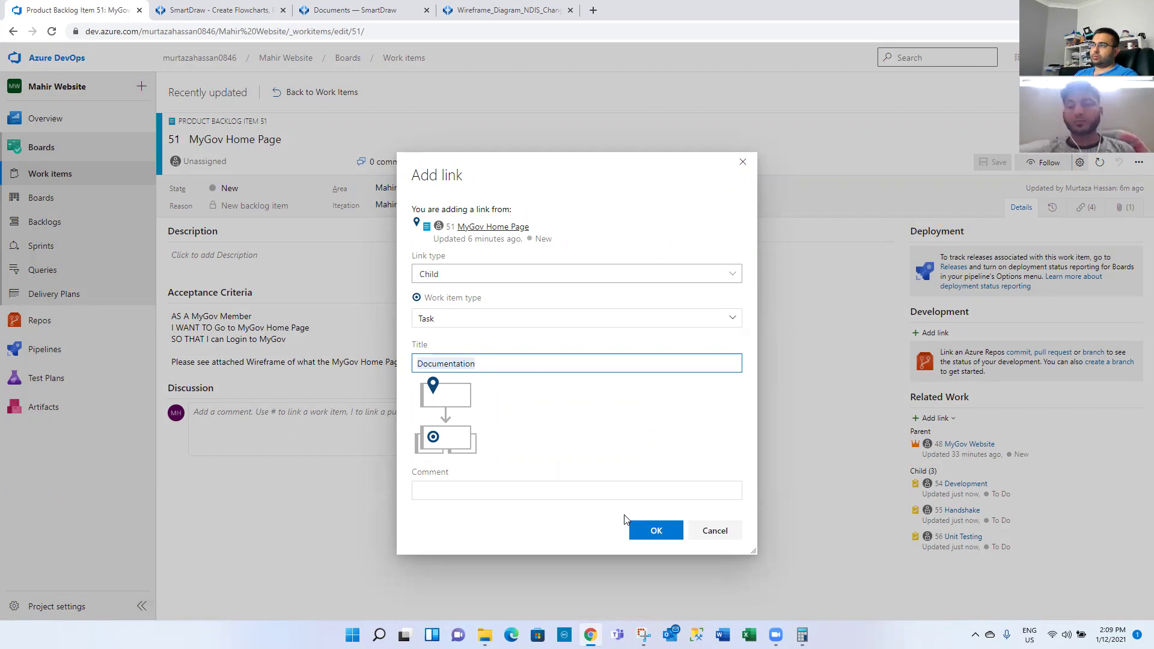
left_click(655, 531)
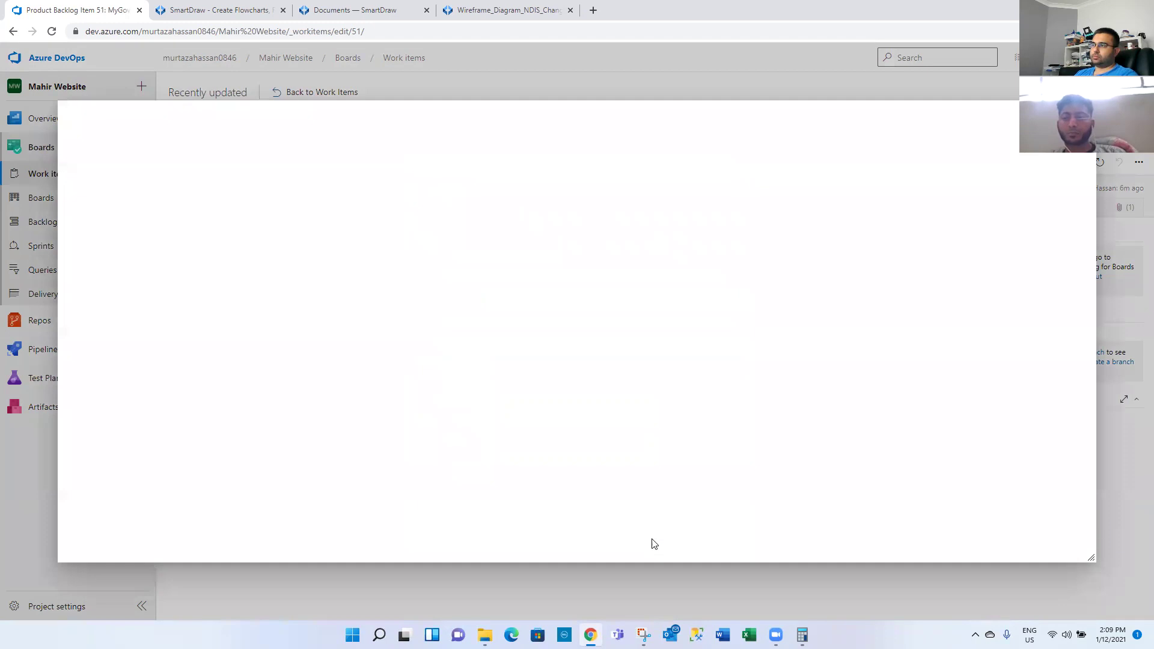
left_click(961, 154)
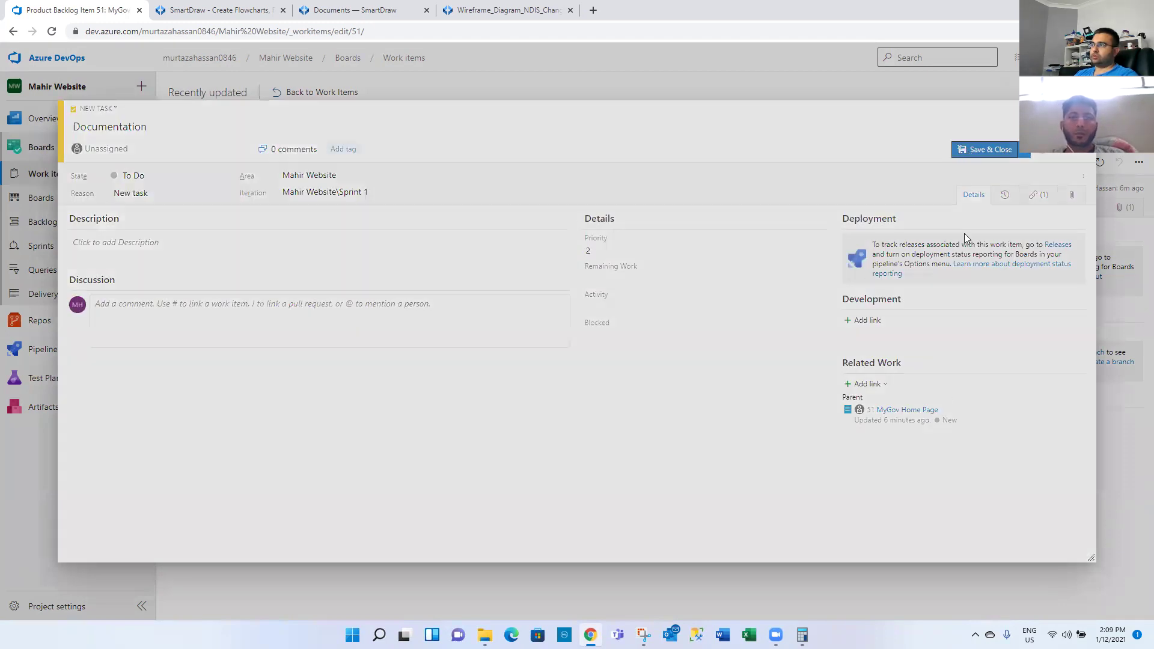
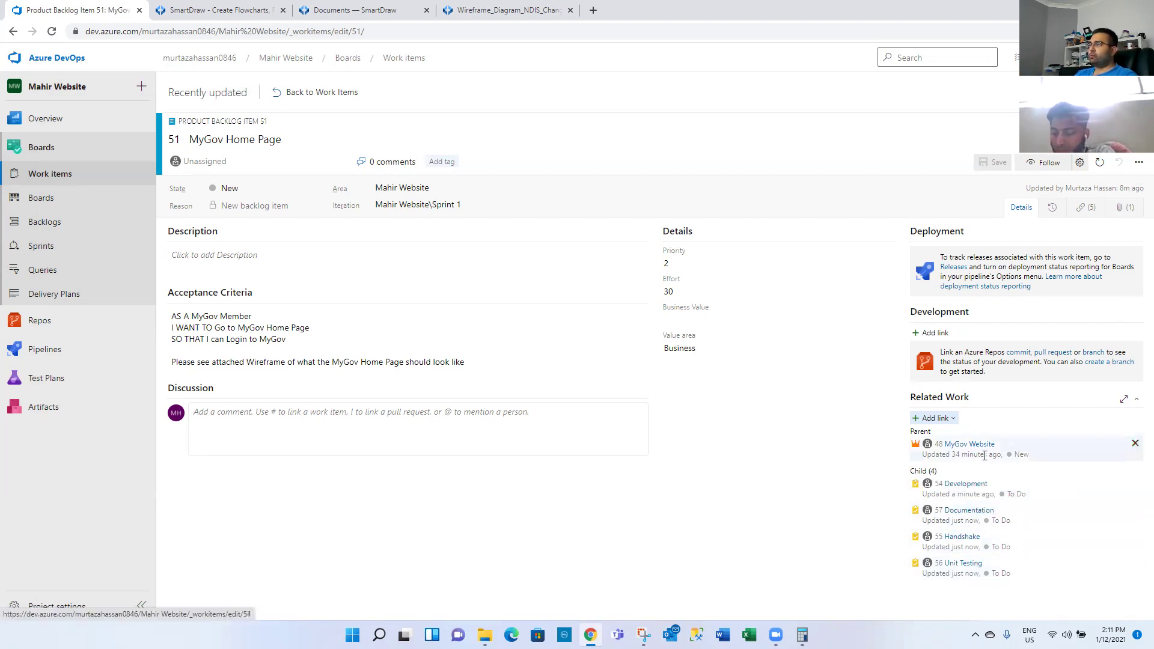
- Add a new child Task titled Code Review to the MyGov Home Page item, and save and close the task
left_click(939, 419)
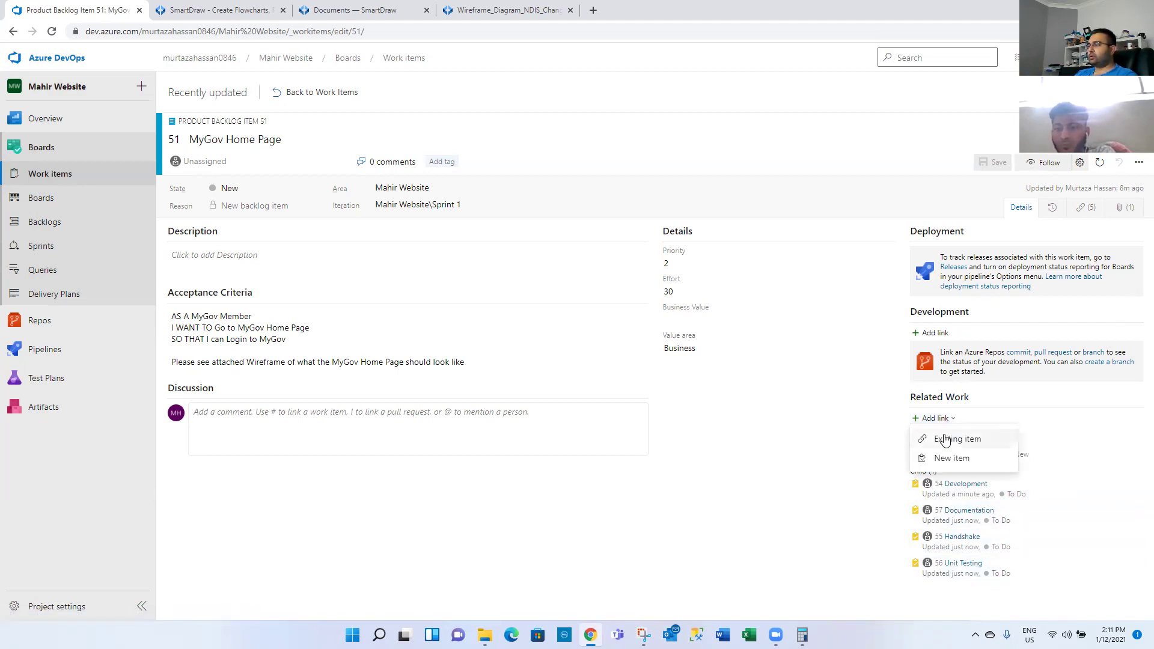
left_click(951, 459)
left_click(607, 364)
type("Code Review")
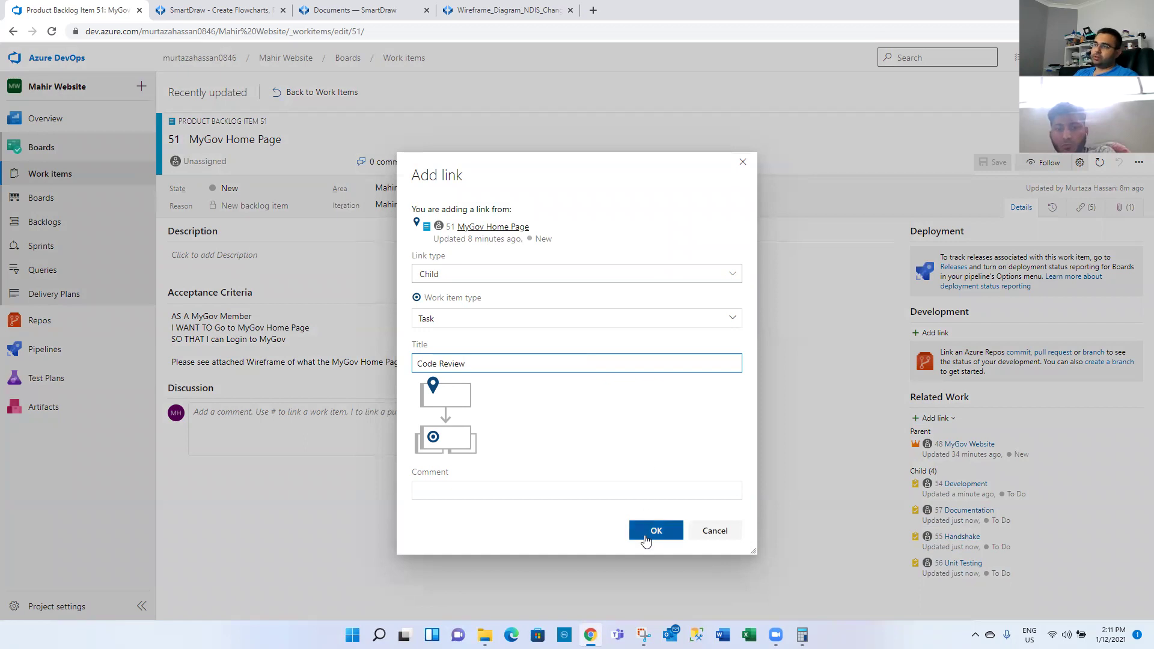
left_click(646, 538)
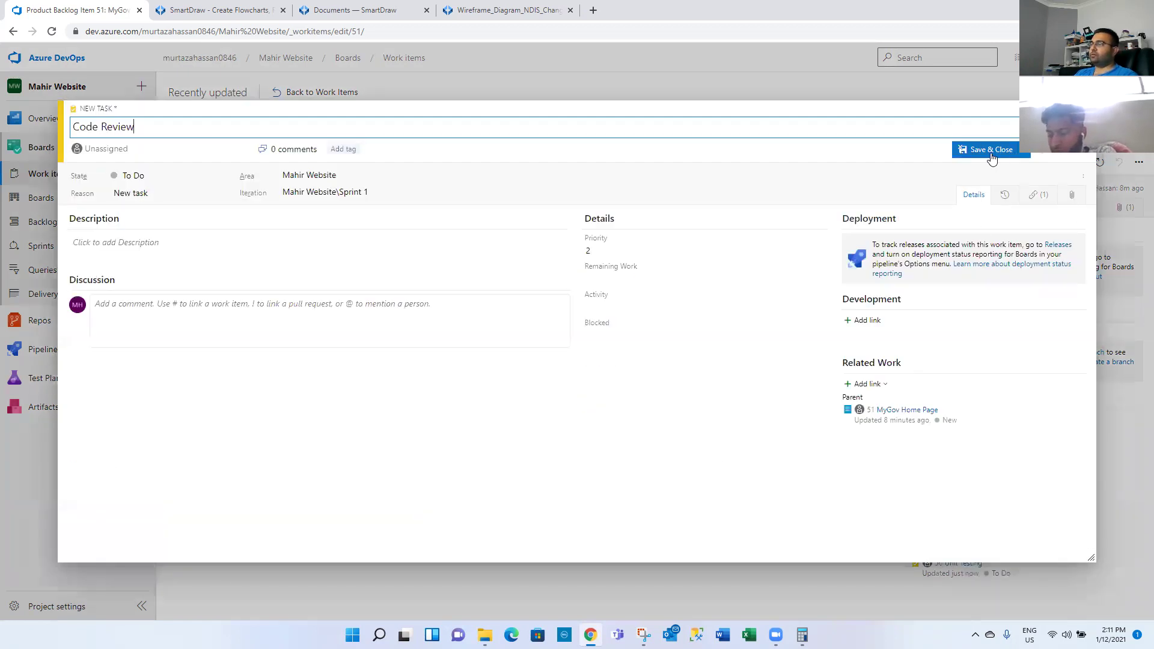
left_click(991, 150)
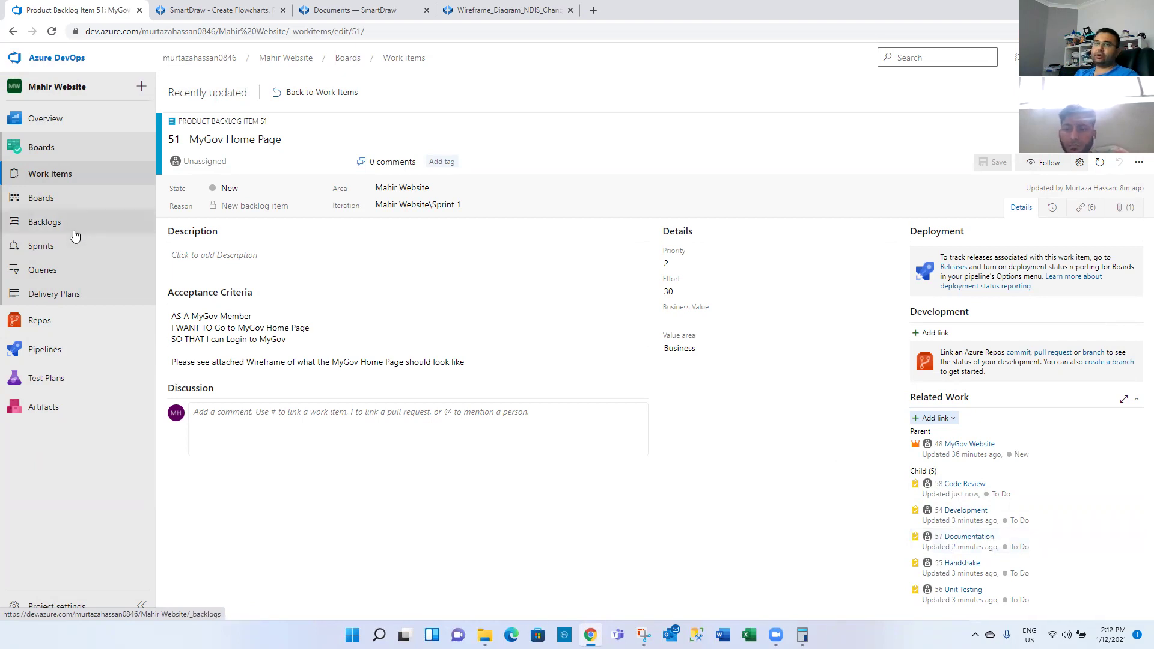
- Open the Sprint 1 taskboard and assign the Development and Handshake tasks to the suggested team member
left_click(70, 257)
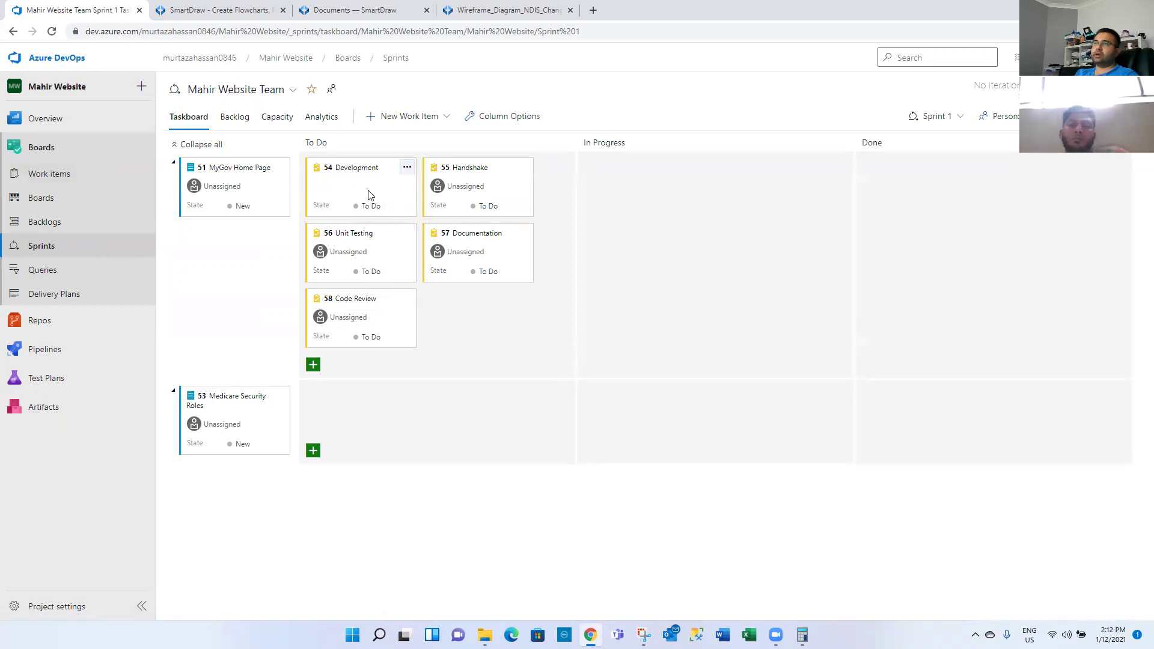
left_click(369, 191)
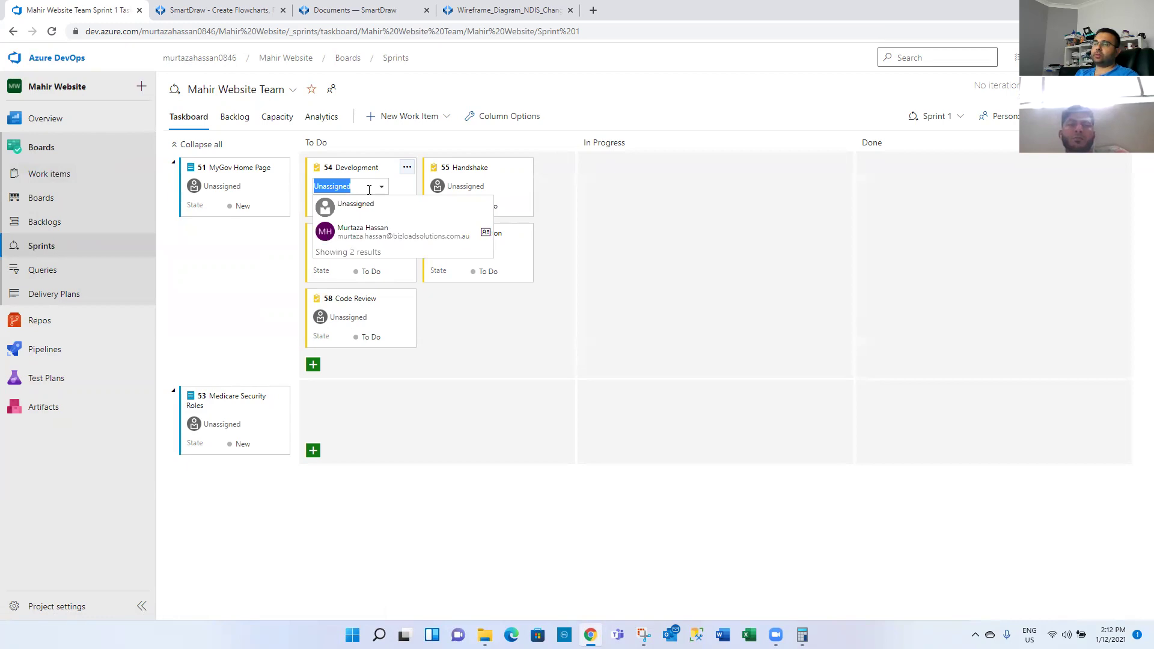
left_click(365, 232)
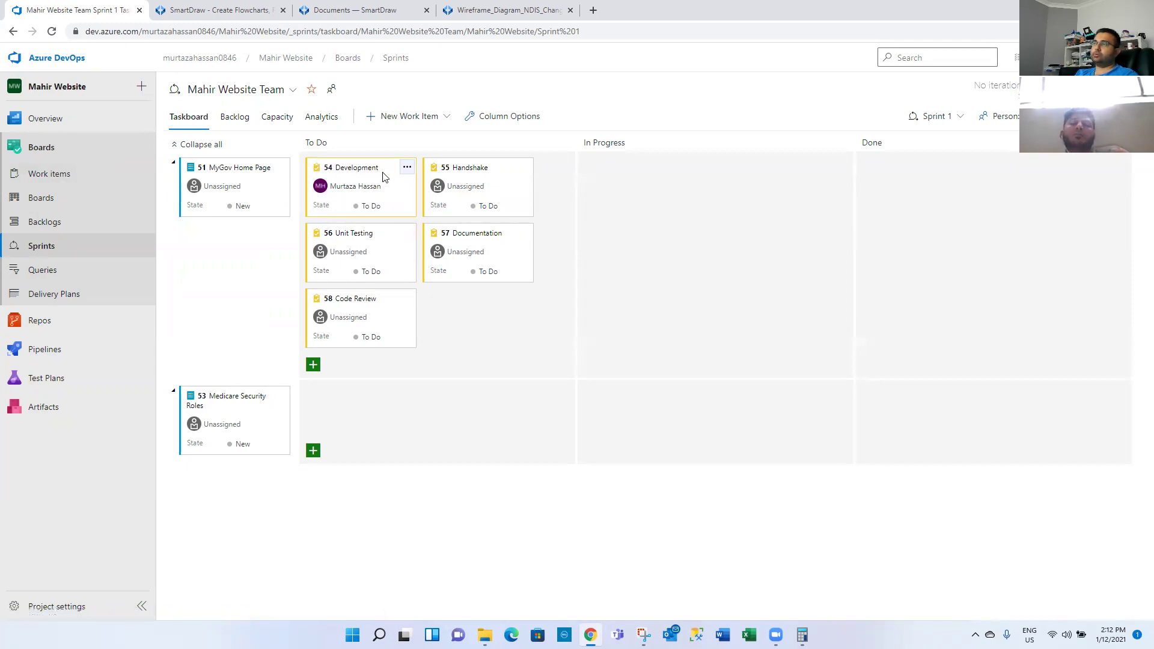
left_click(475, 187)
left_click(479, 227)
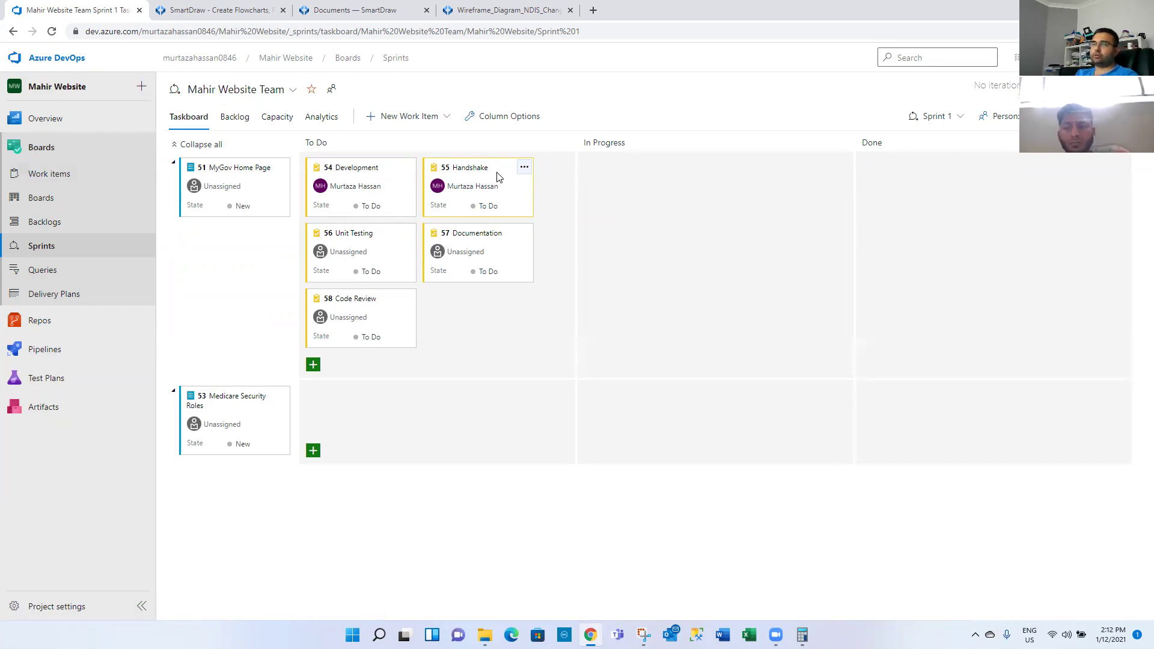
- Examine the wireframe image attached to the MyGov Home Page backlog item, and close the item
left_click(246, 170)
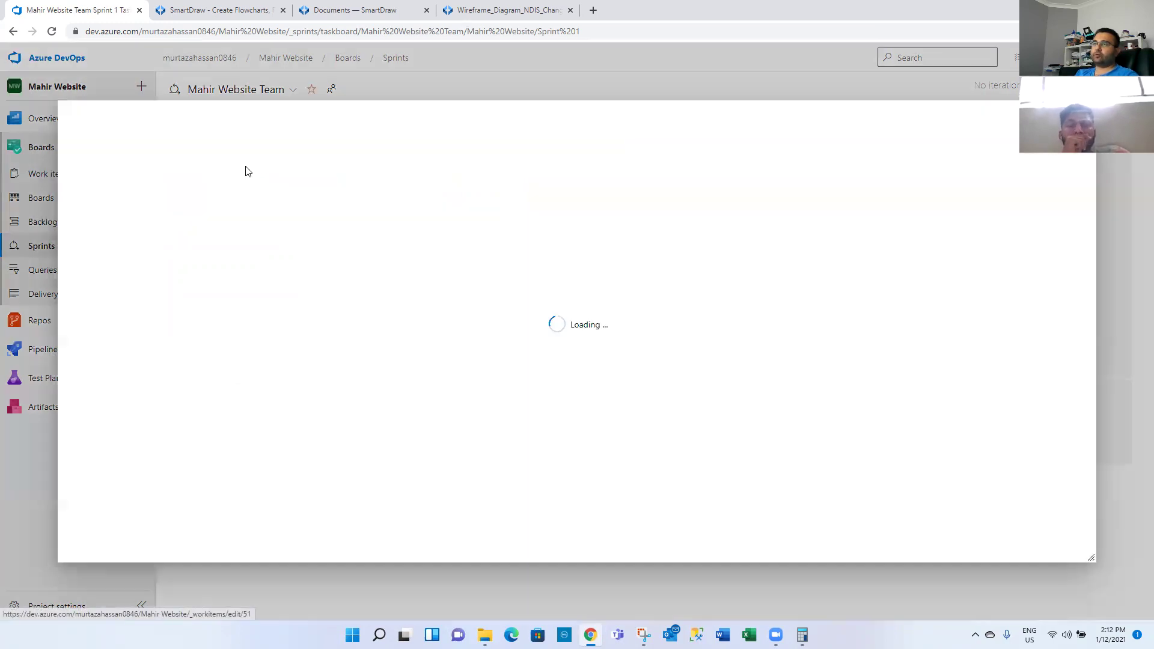
left_click(1063, 196)
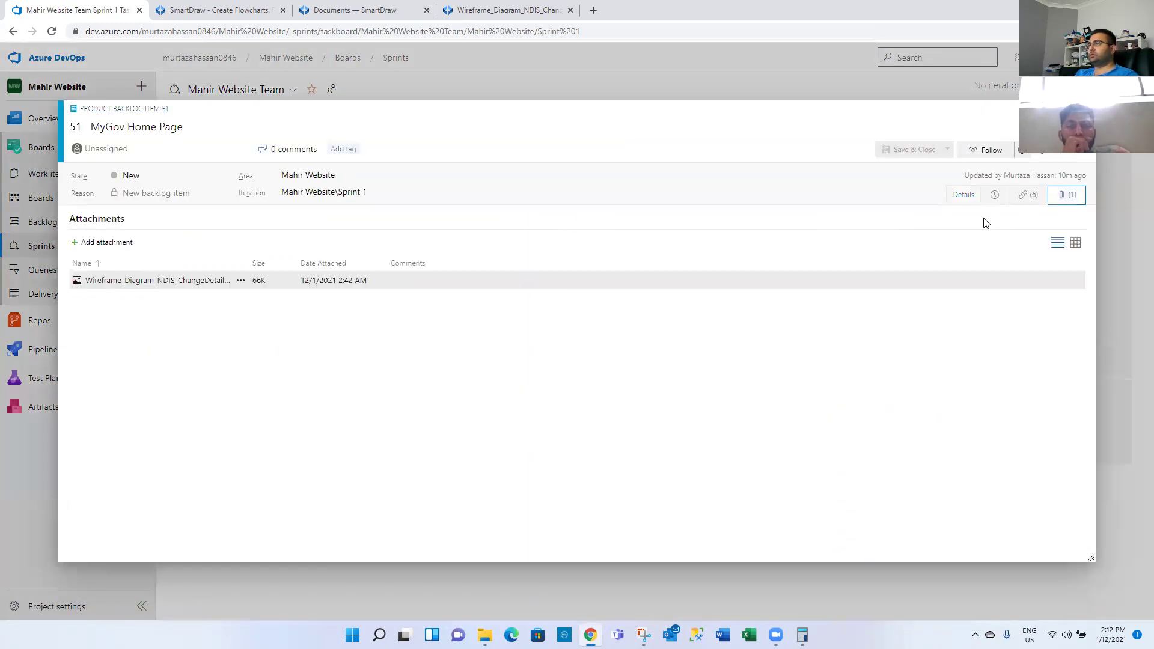
left_click(180, 280)
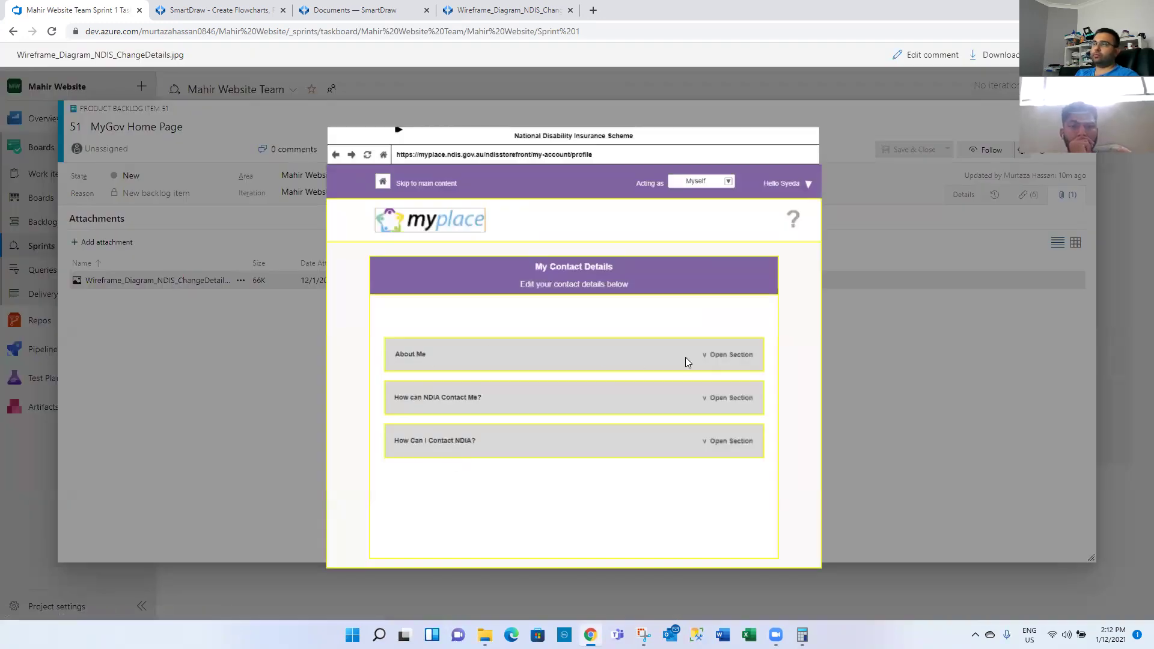
left_click(881, 391)
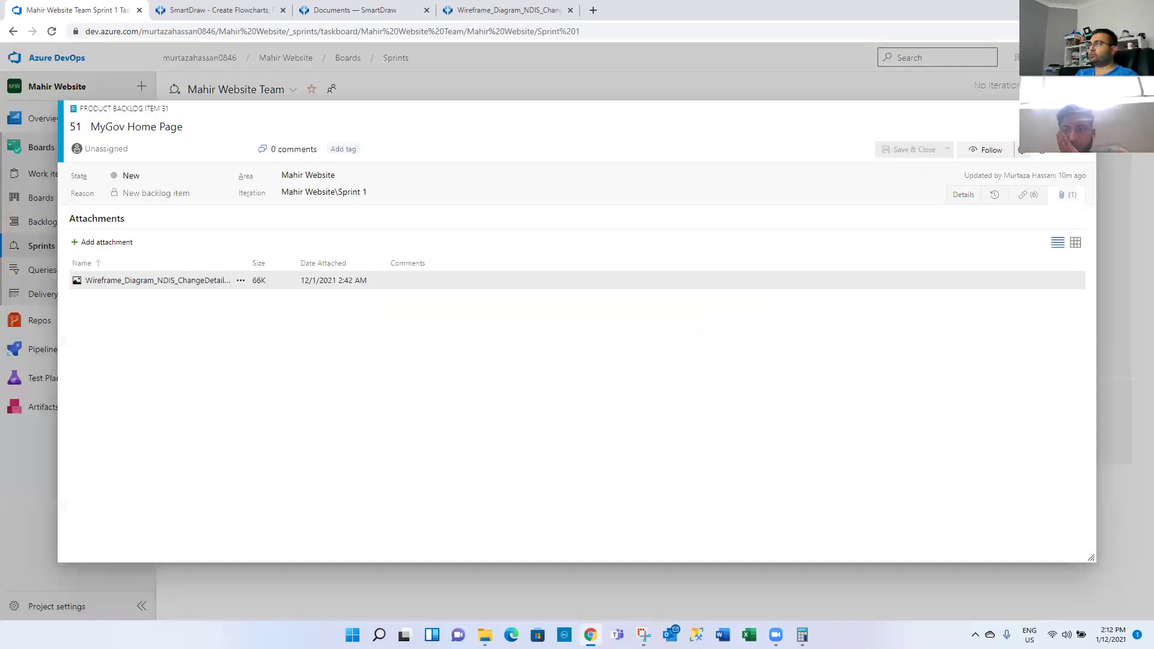
left_click(1082, 112)
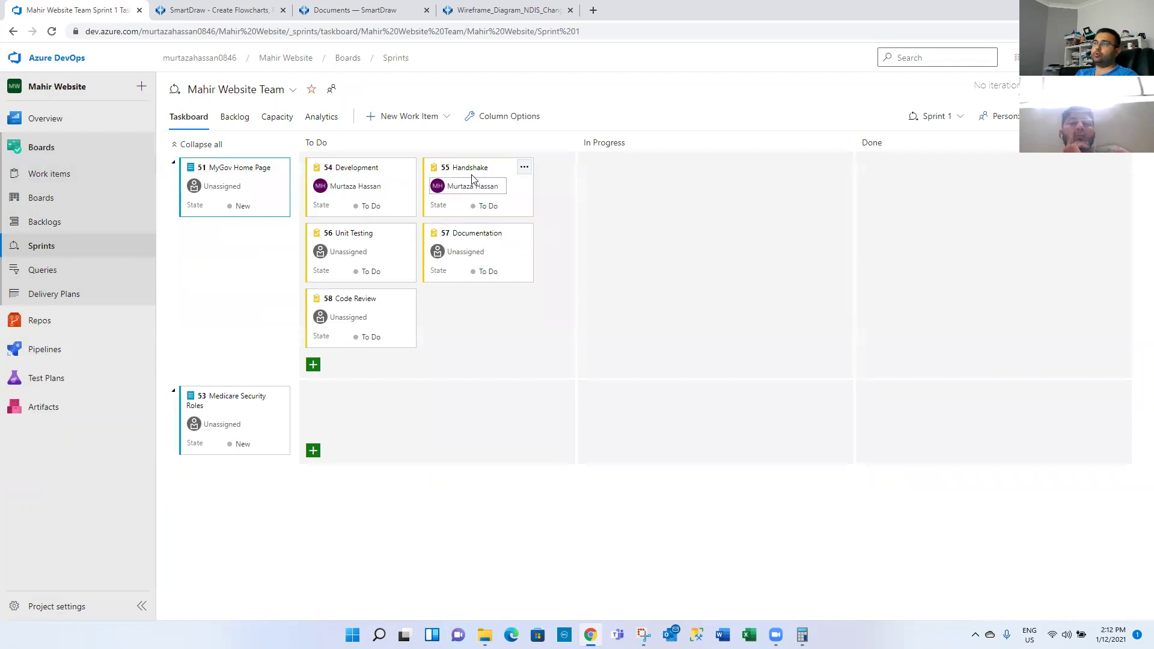
- Move the Handshake task to Done, and move the Development task through In Progress to Done
left_click_drag(489, 174, 961, 176)
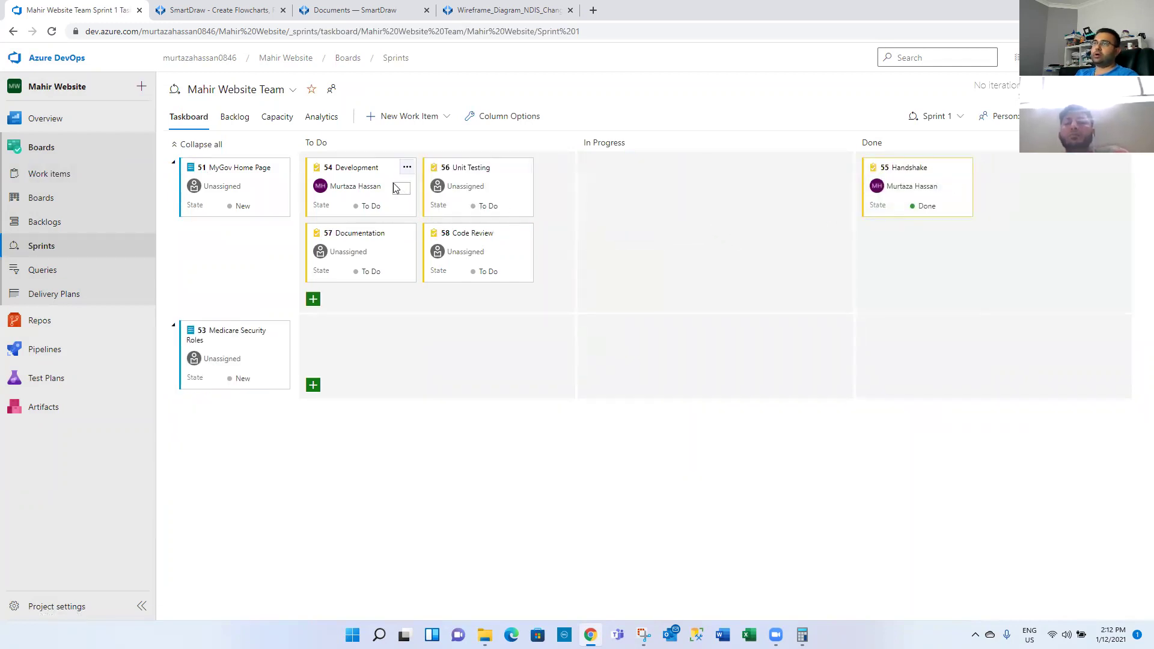
left_click_drag(387, 175, 630, 195)
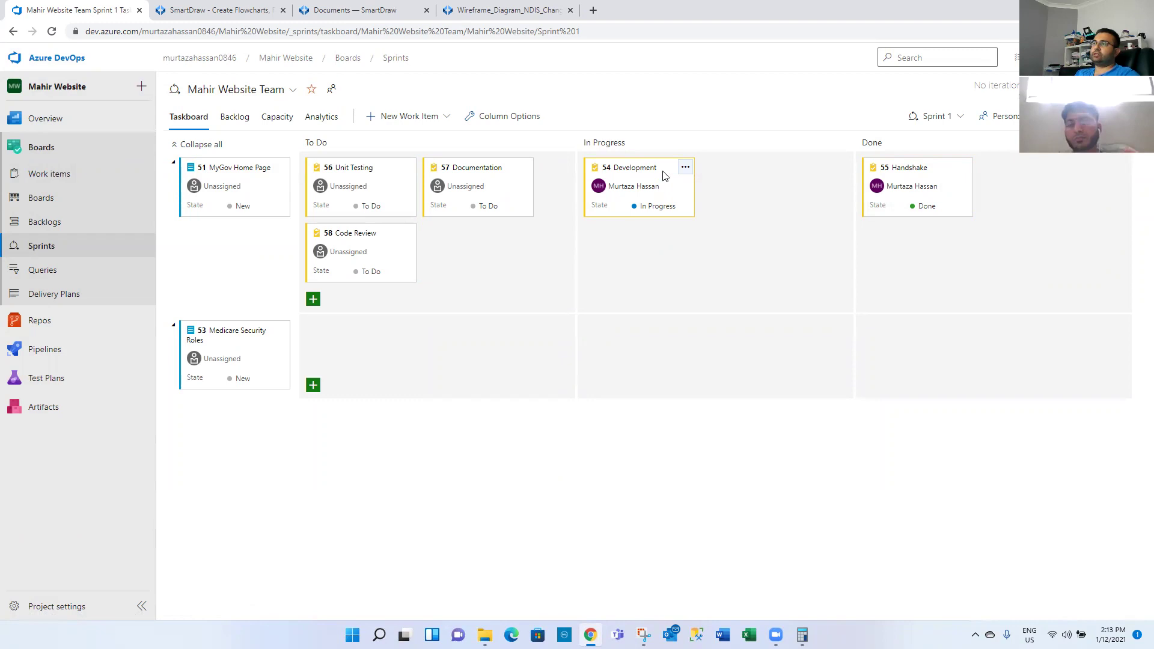
left_click_drag(663, 175, 914, 222)
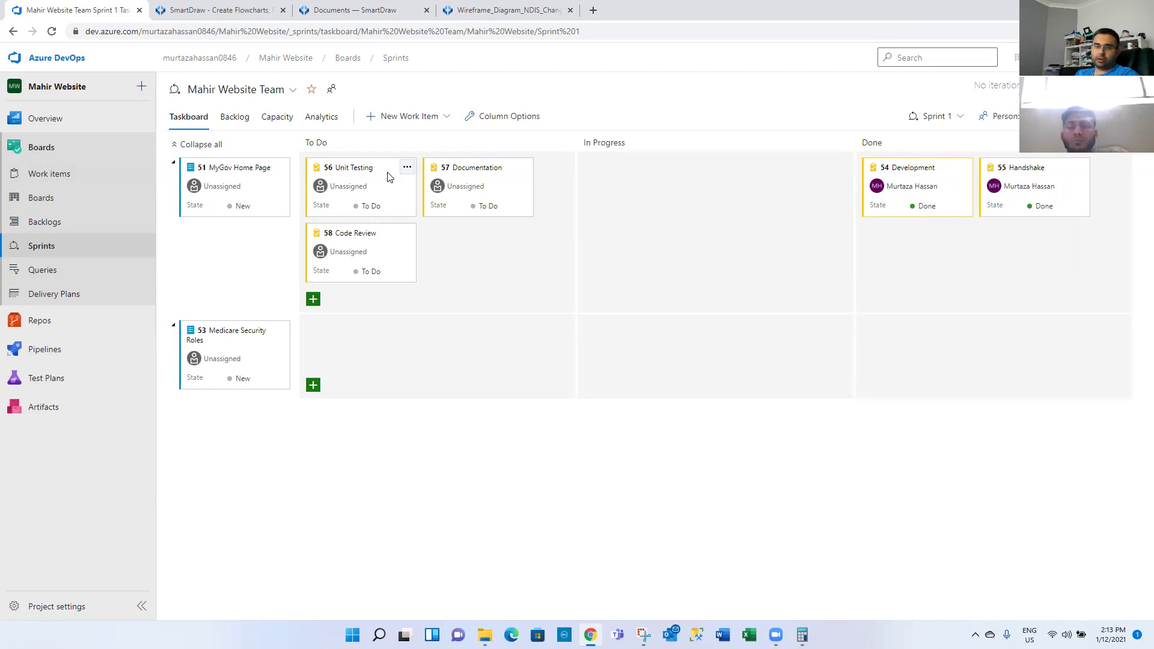
left_click(378, 188)
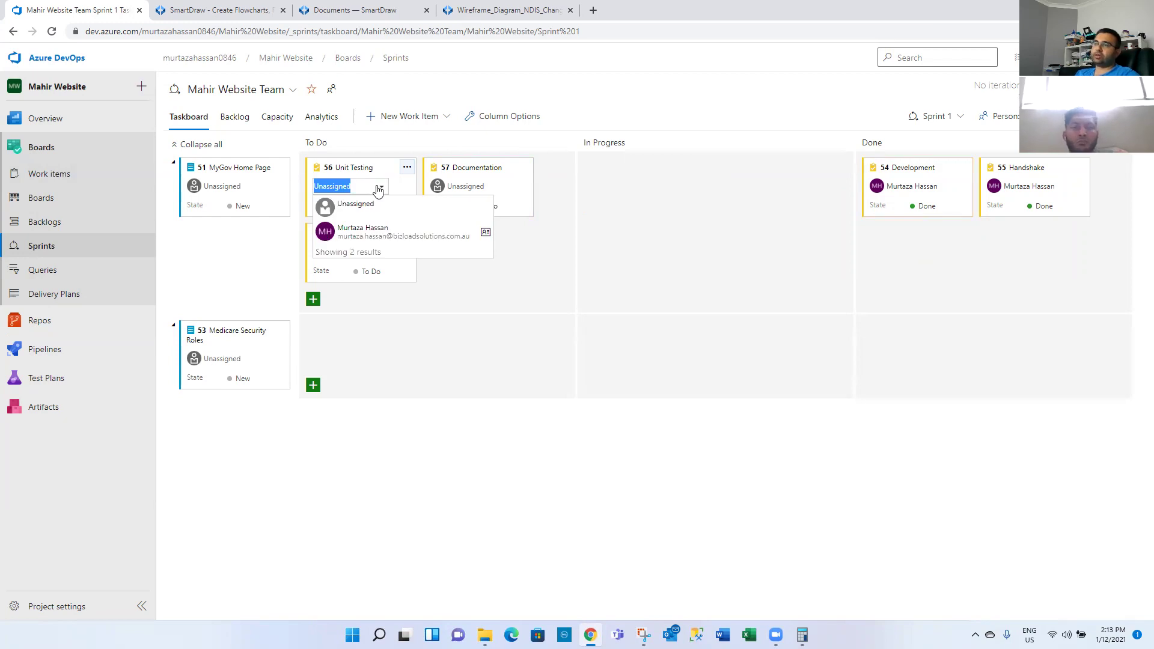
type("bob")
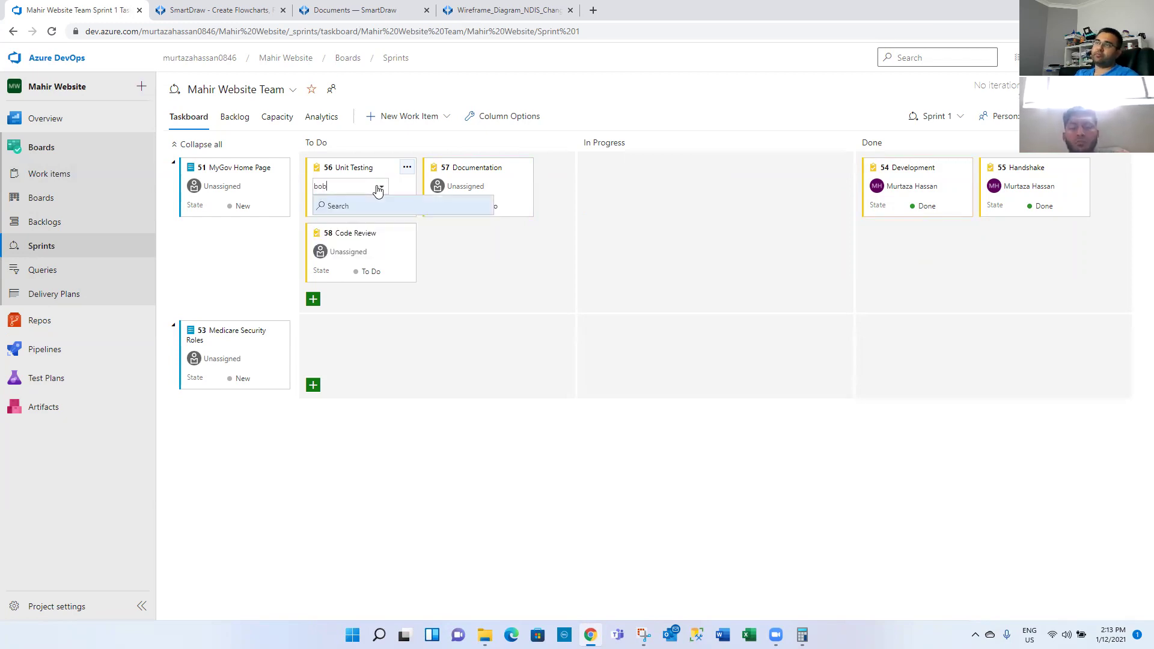
key("BackSpace")
key("BackSpace")
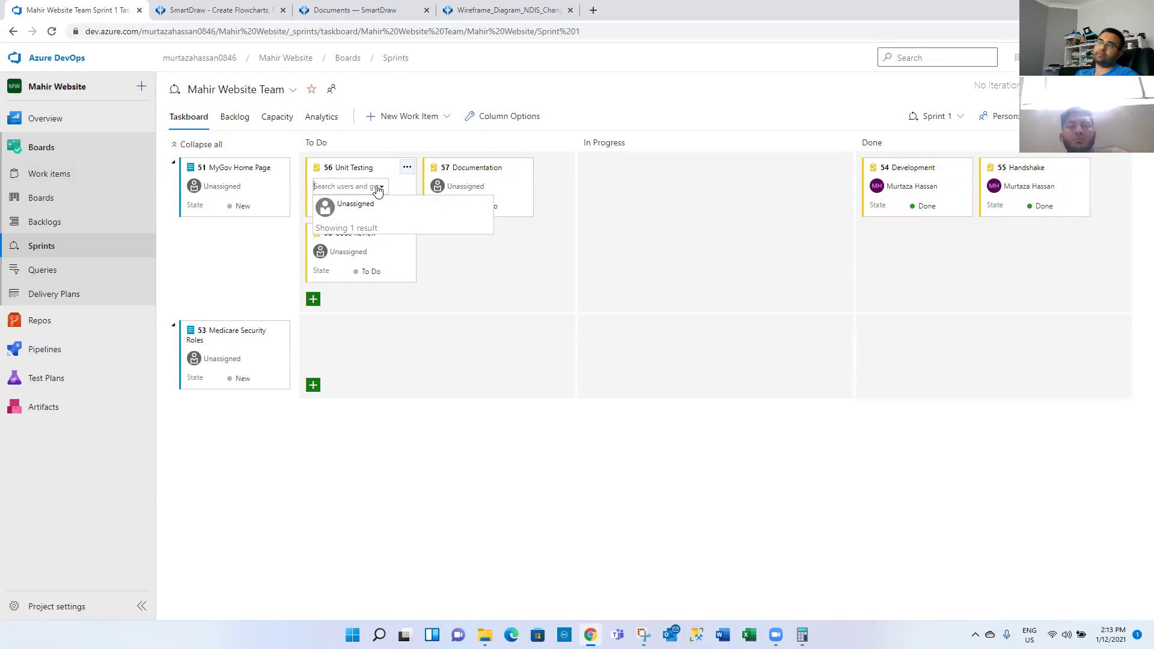
left_click(471, 284)
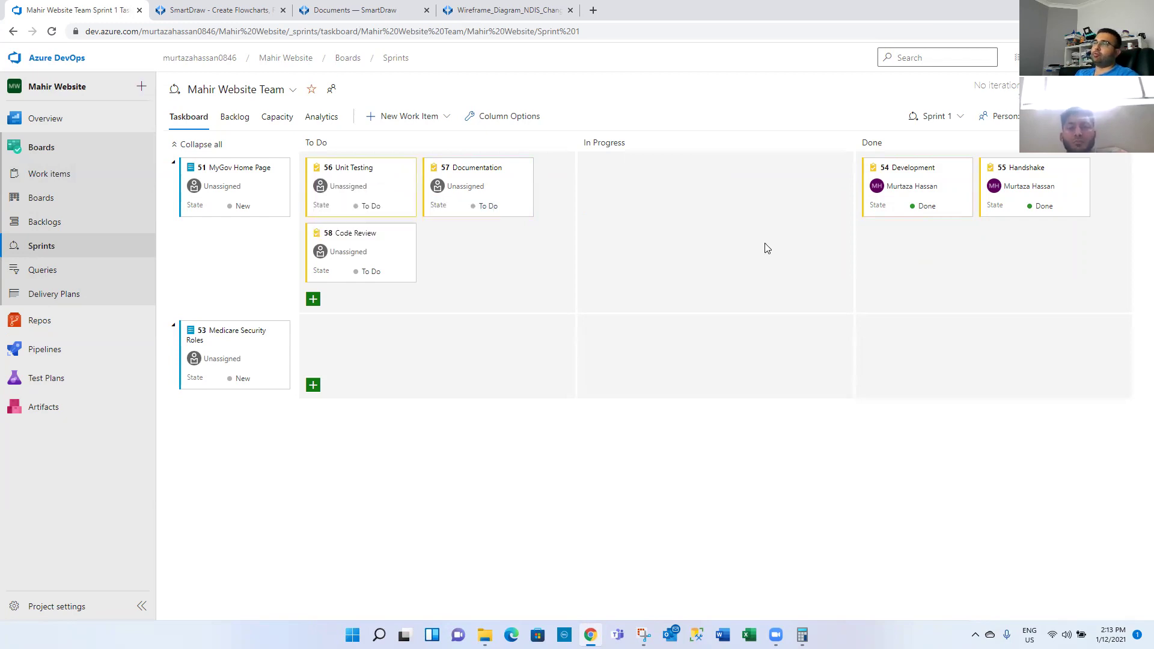
left_click(914, 191)
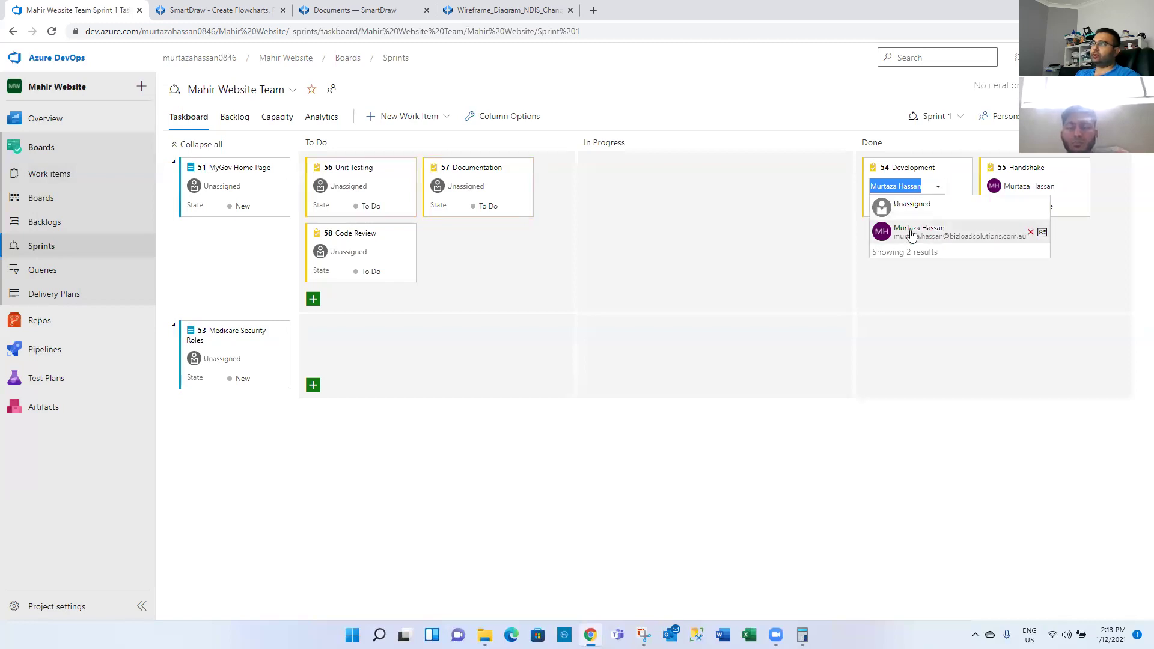
left_click(908, 304)
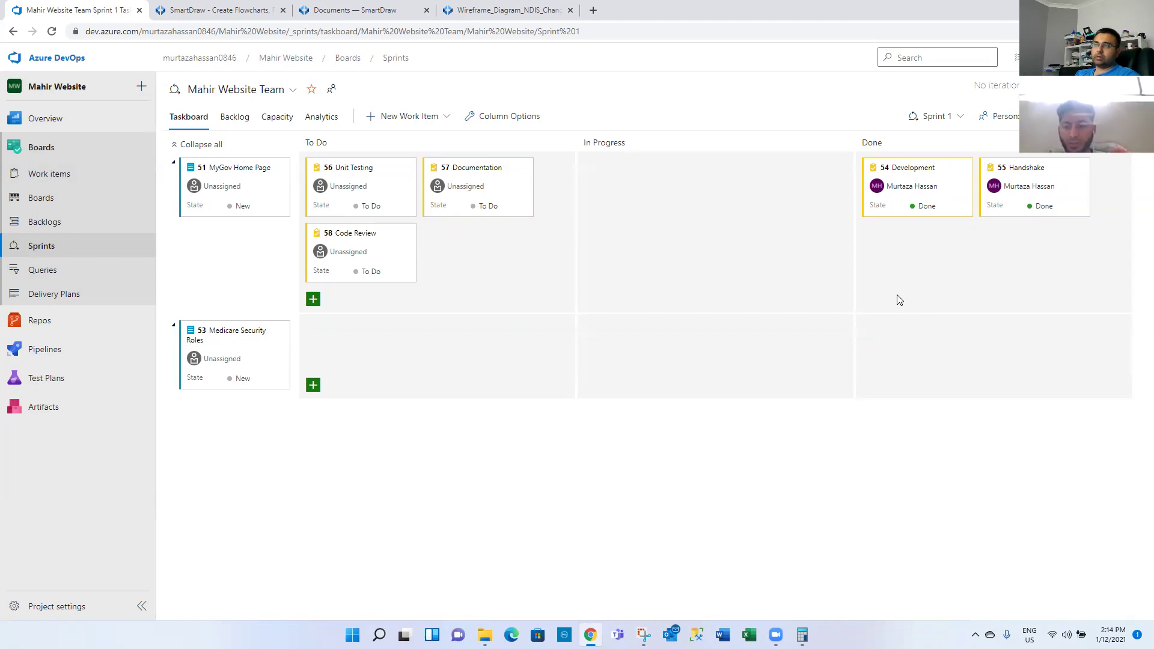
- Assign the Documentation task to the suggested team member
left_click(481, 188)
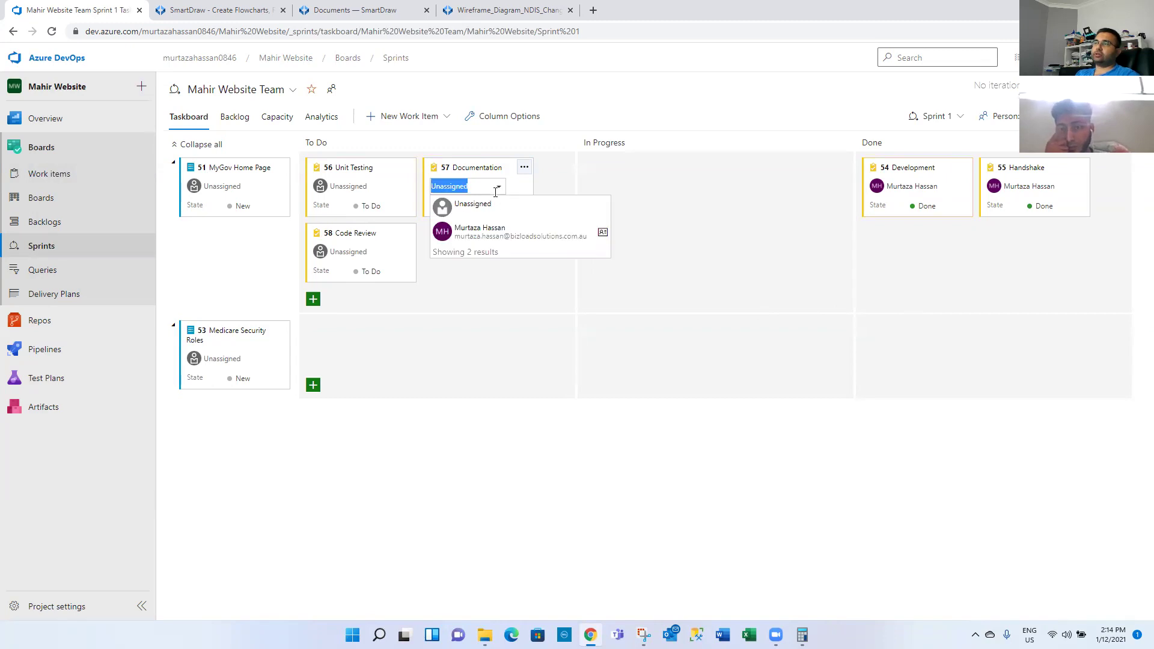
left_click(489, 234)
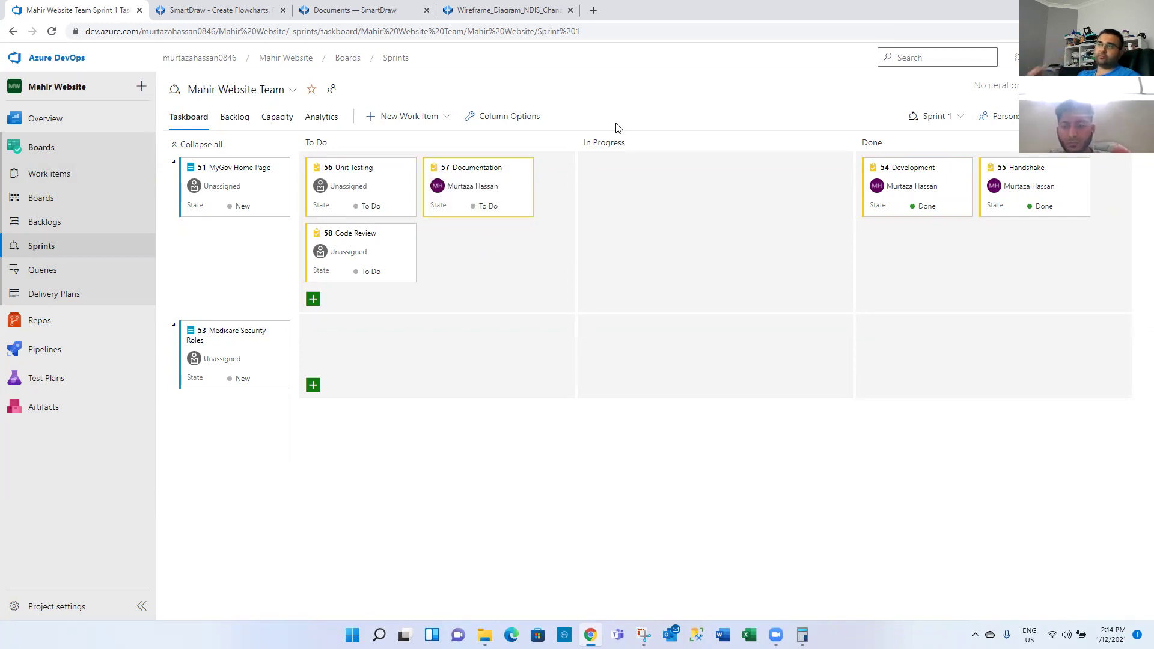
left_click(499, 186)
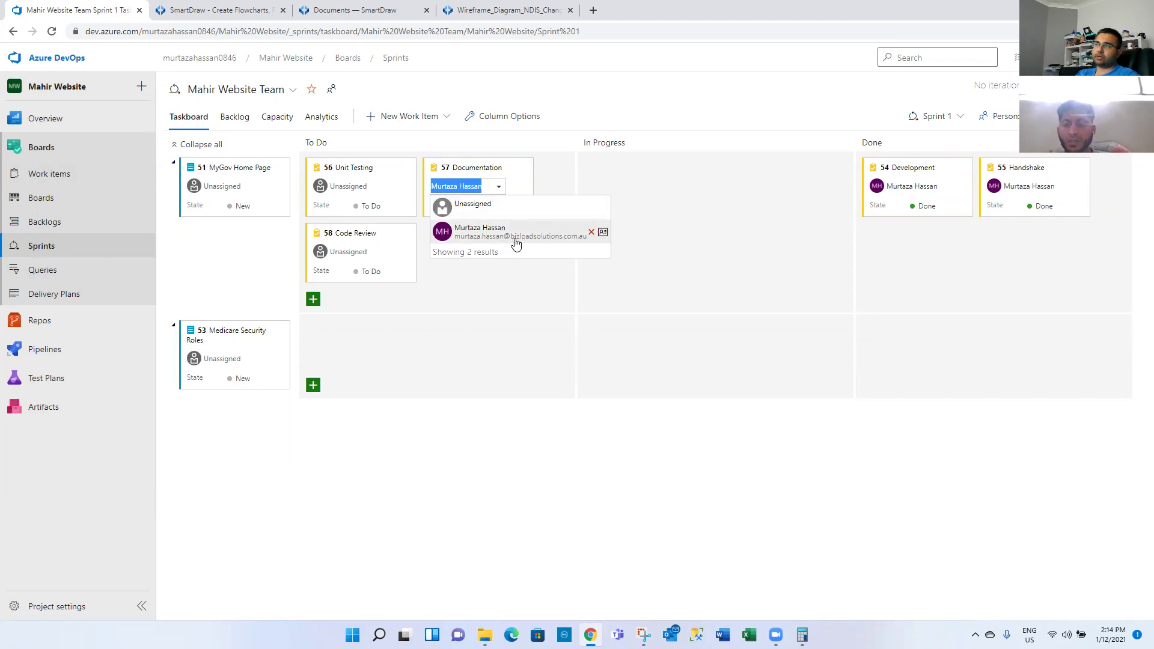
left_click(484, 276)
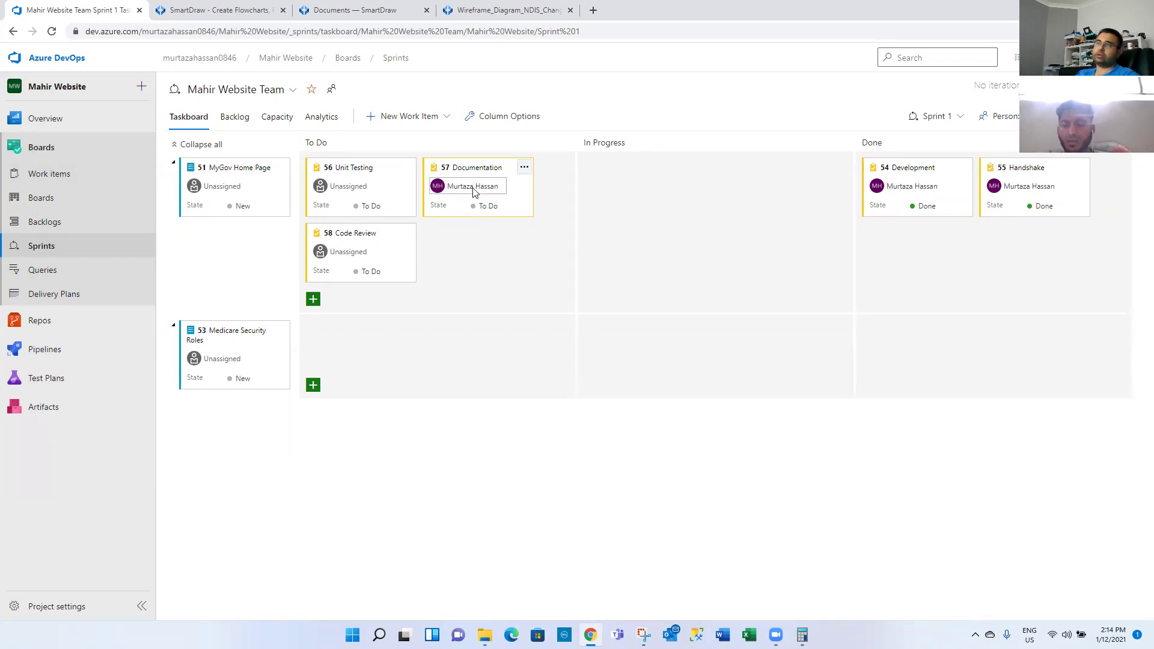
- Try to assign the Unit Testing task to another colleague found by a first-name search
left_click(379, 191)
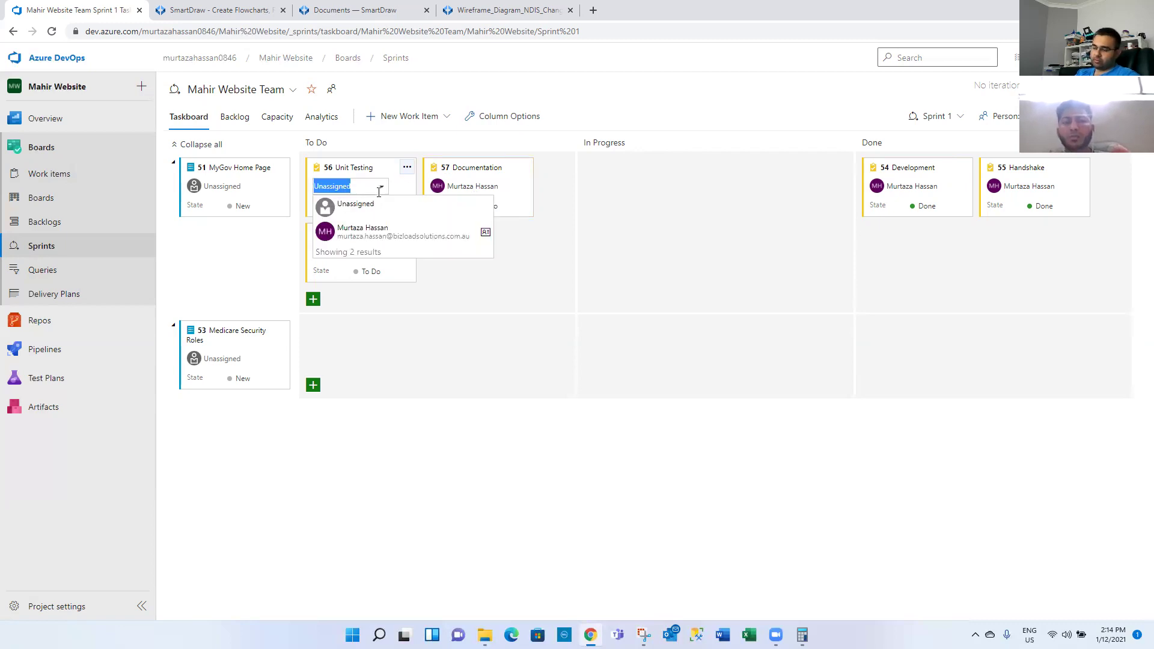
type("aun")
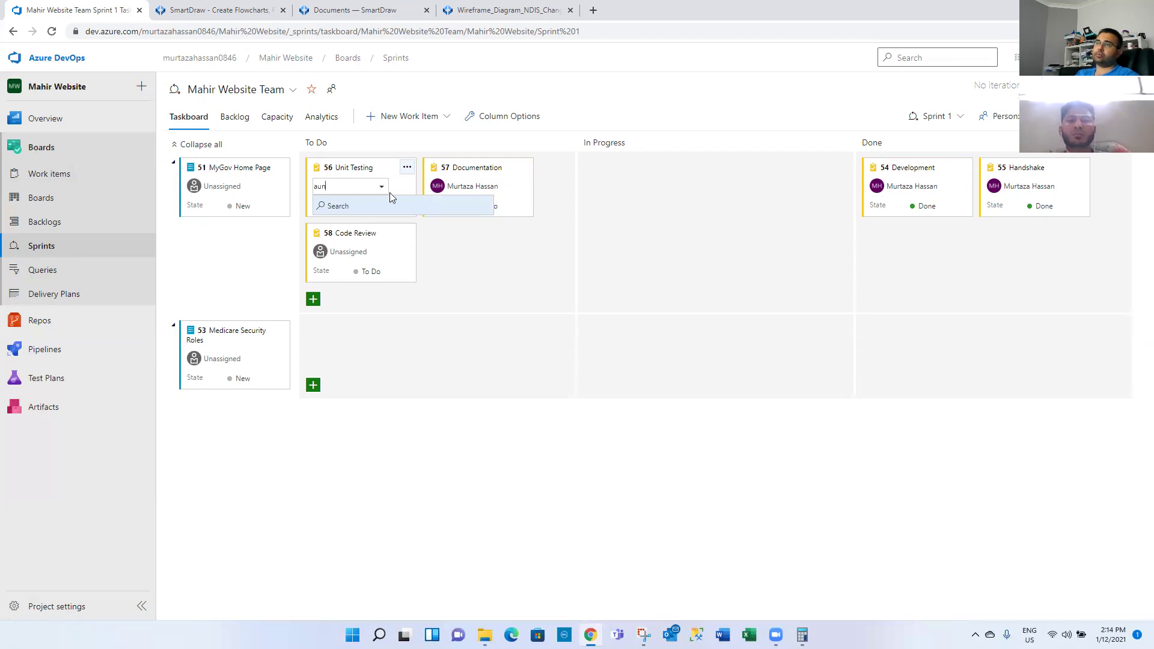
left_click(386, 205)
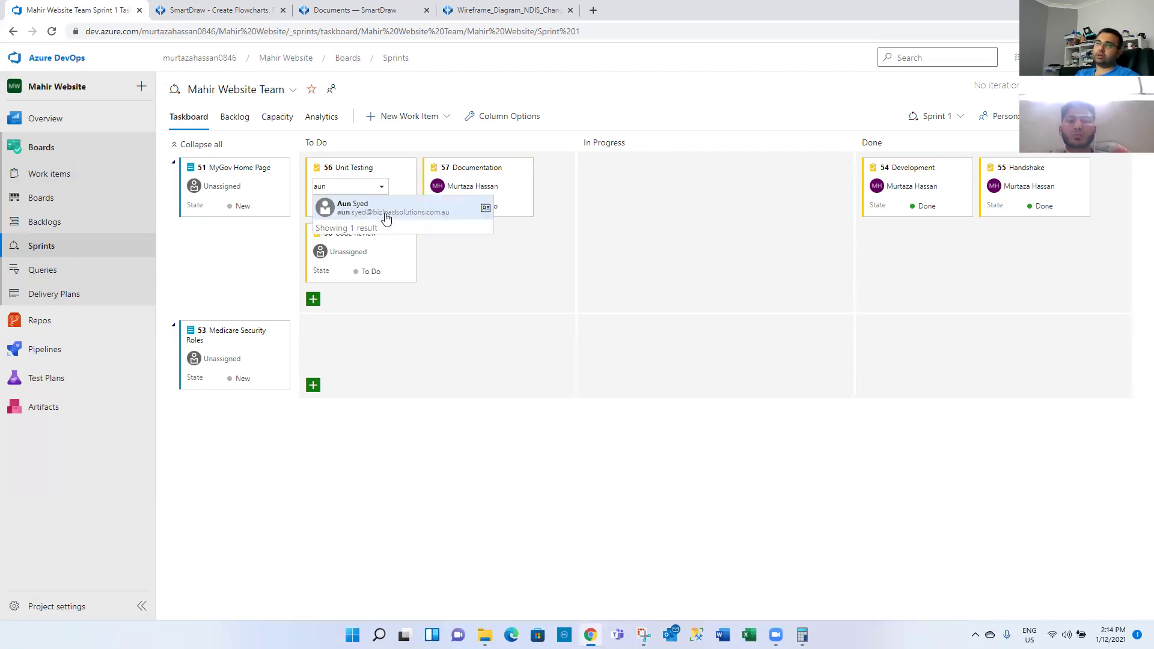
left_click(386, 210)
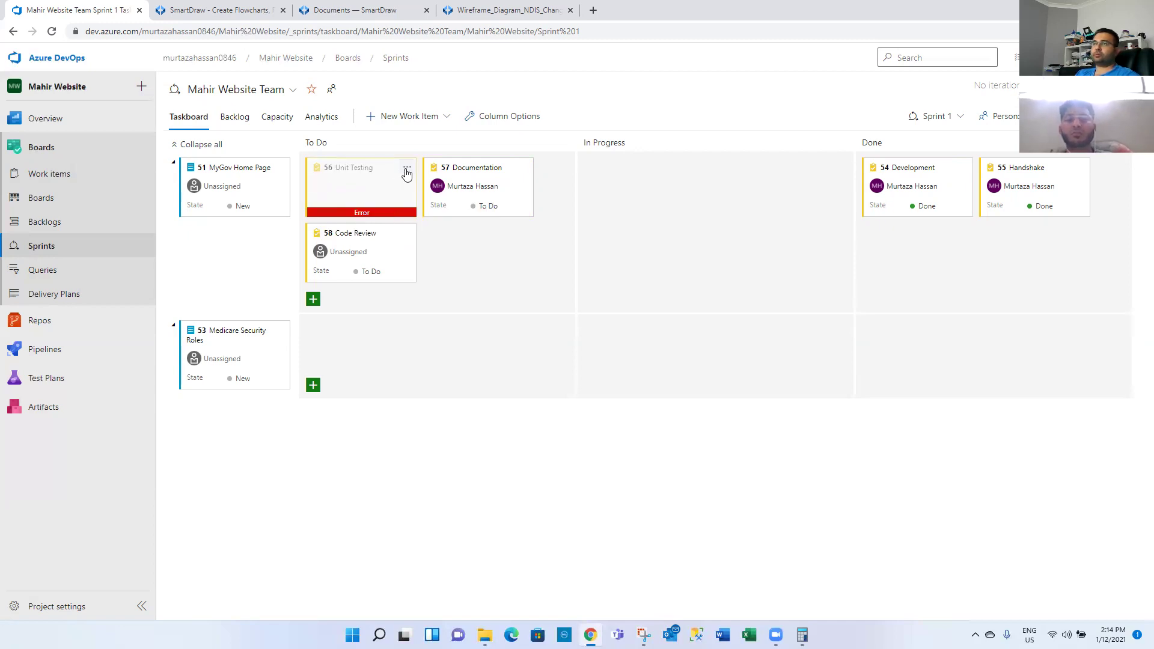
- Reopen the Mahir Website Team sprint taskboard and move the Unit Testing task to Done
left_click(53, 243)
left_click(599, 382)
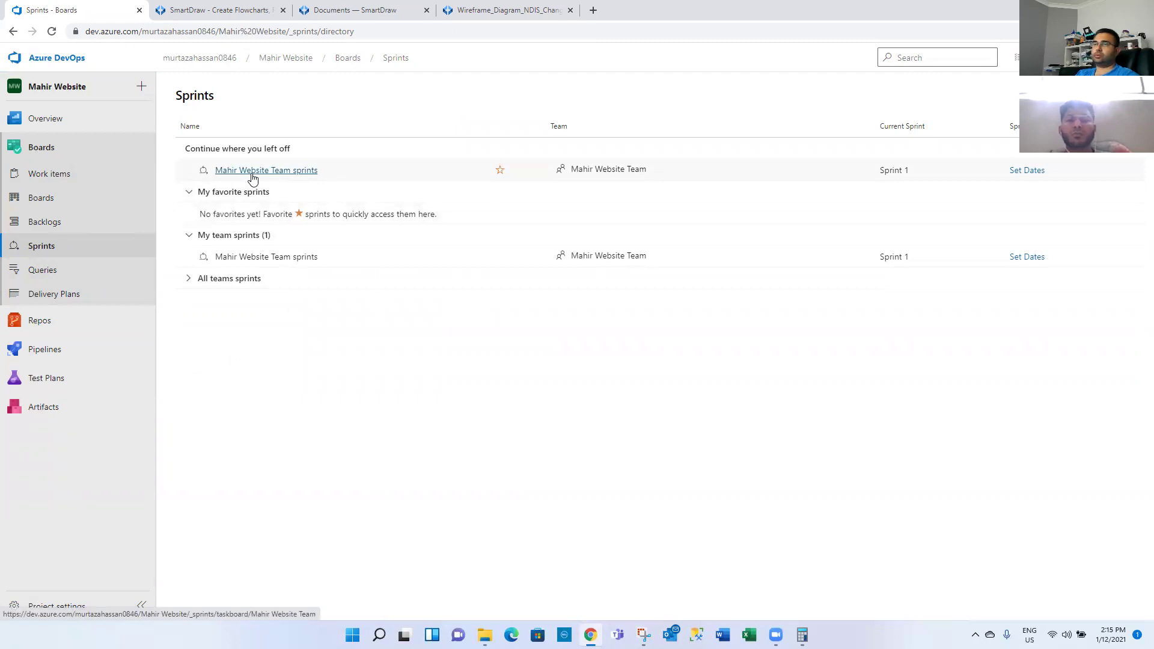
left_click(257, 258)
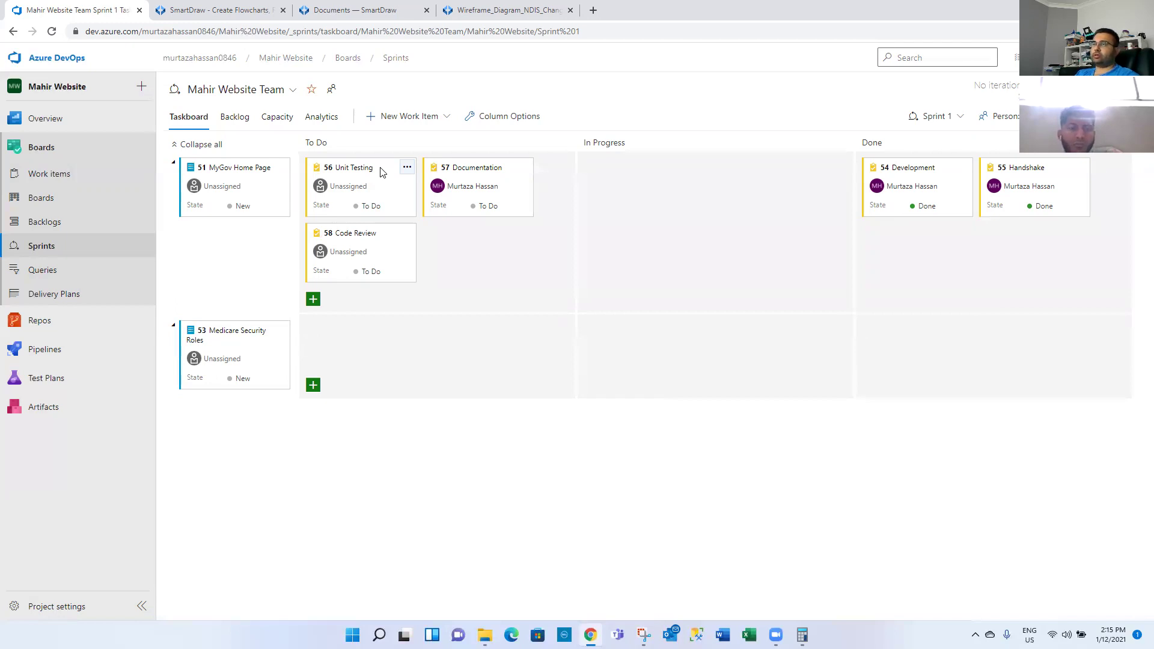
left_click_drag(380, 172, 918, 221)
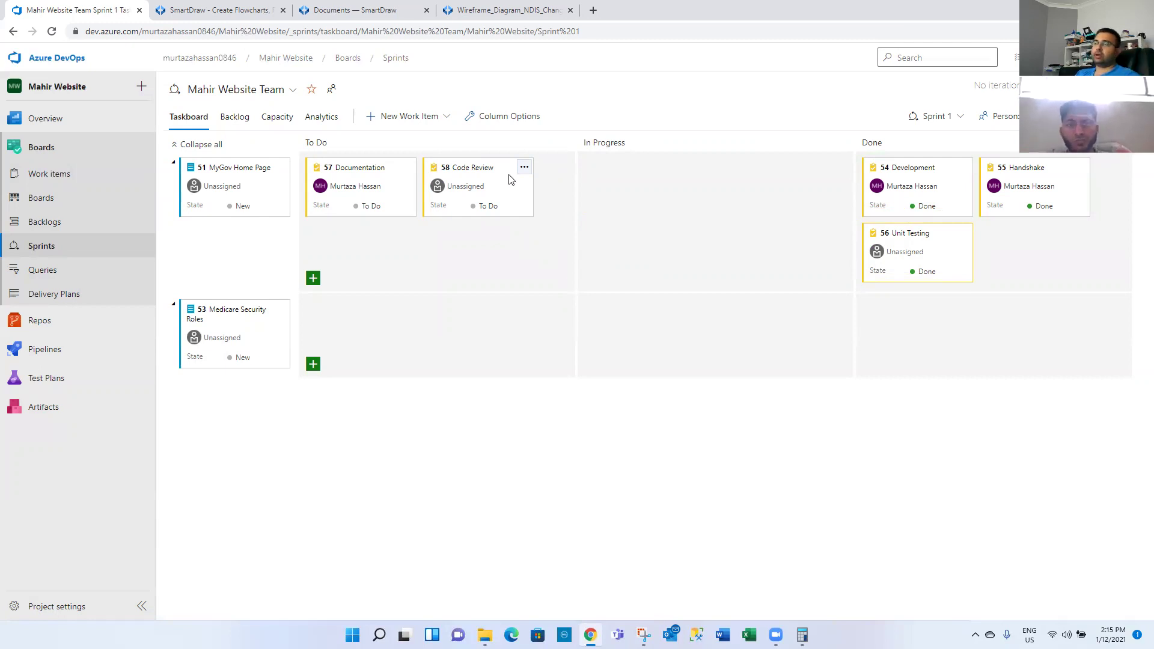
- Try to assign the Code Review task to another colleague found by a first-name search
left_click(484, 188)
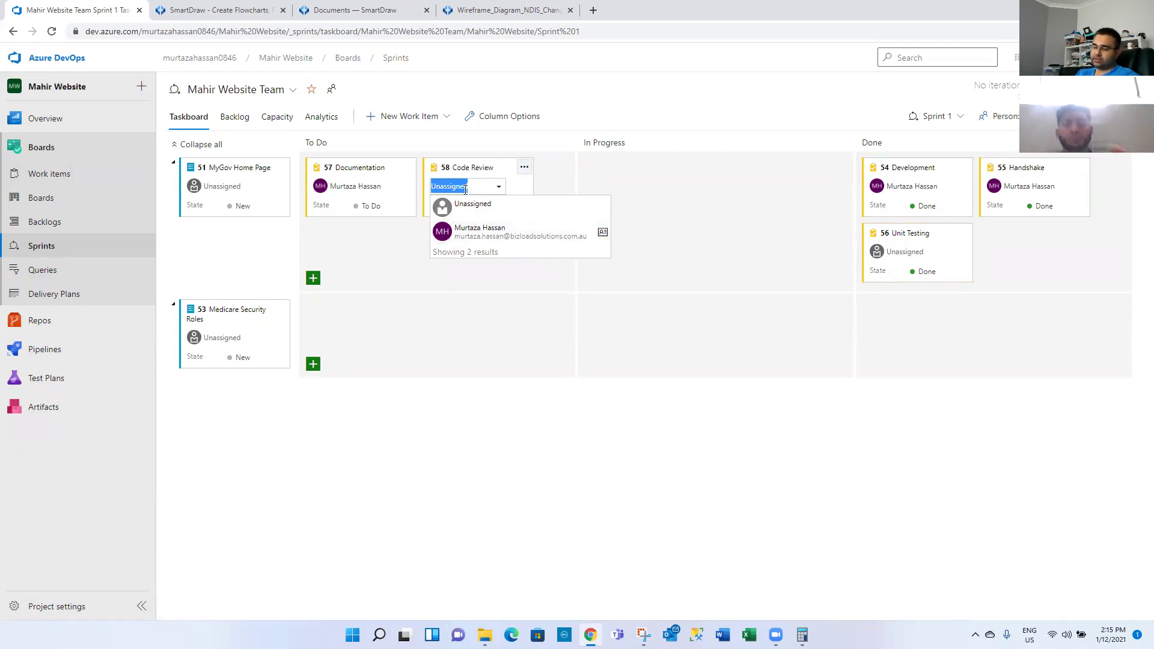
type("harry")
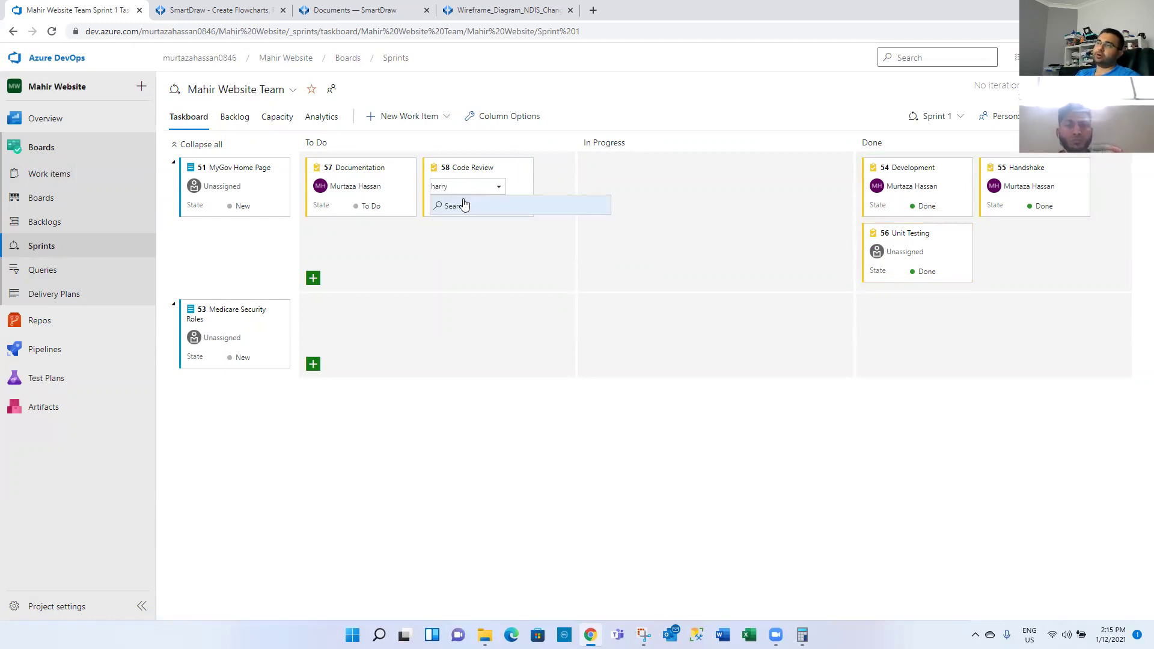
left_click(464, 205)
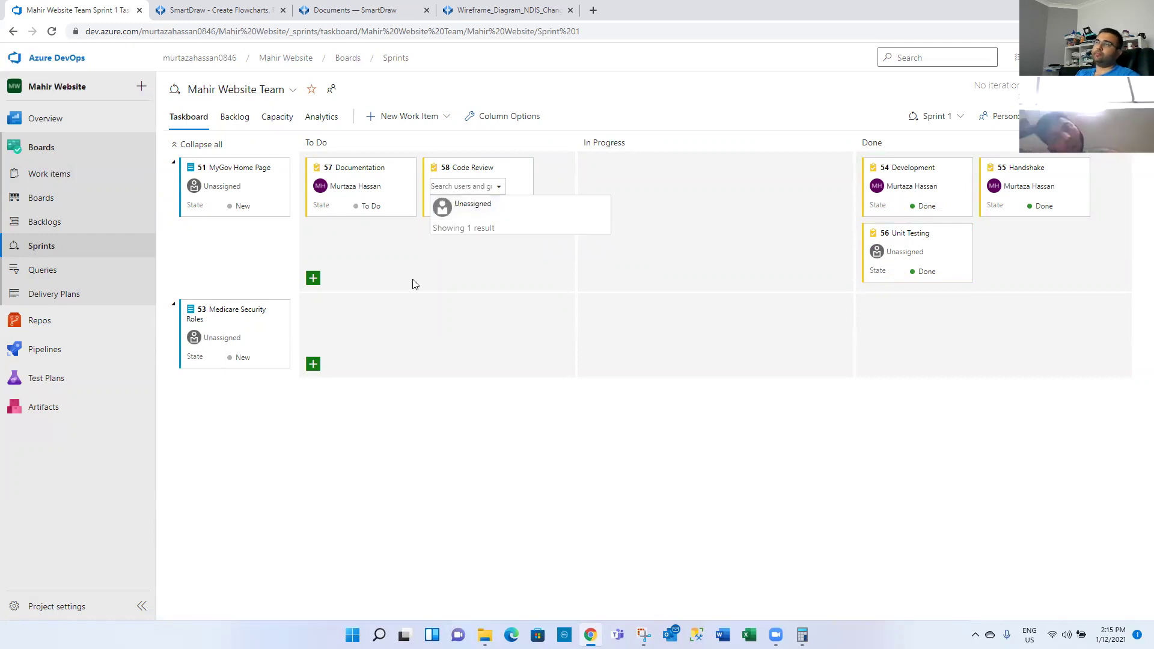
left_click(434, 275)
- Move the Code Review and Documentation tasks of the MyGov Home Page item to Done
left_click_drag(494, 173, 964, 237)
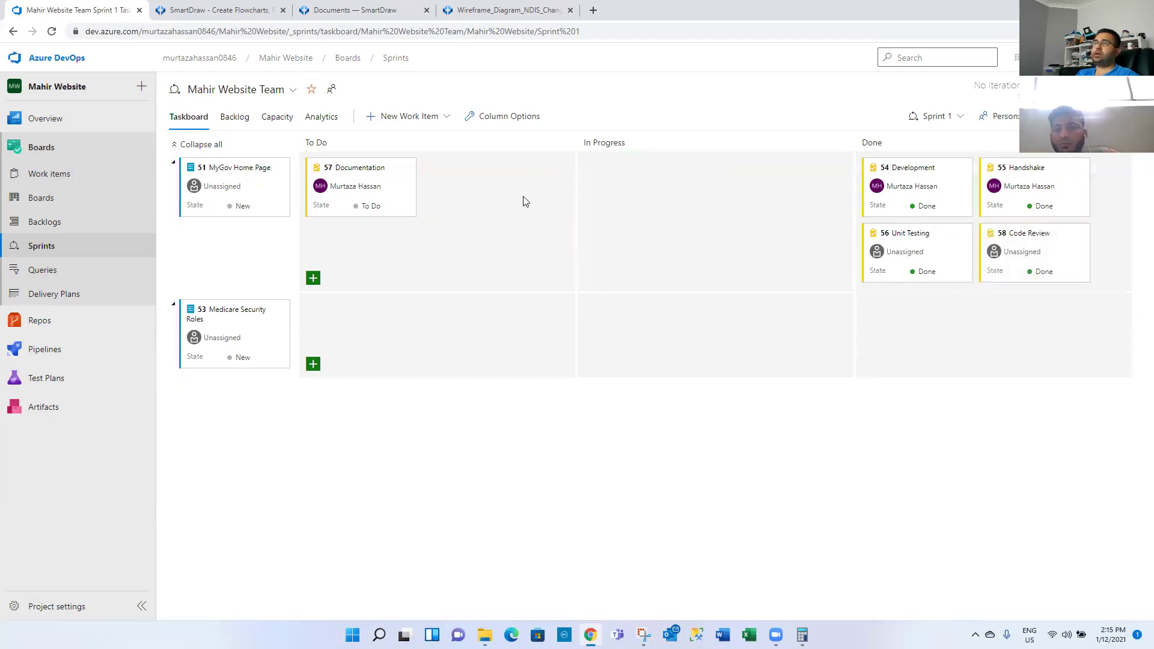
left_click_drag(394, 180, 1069, 243)
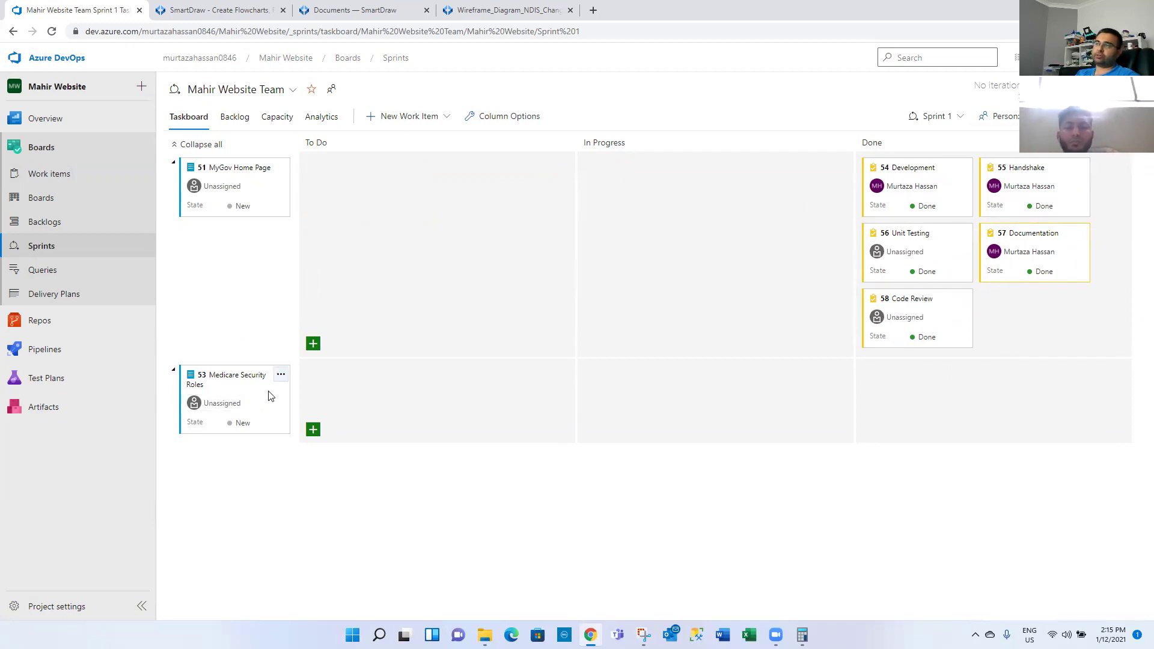
- Try to move the Medicare Security Roles backlog item into the To Do column
left_click_drag(270, 396, 376, 399)
left_click_drag(255, 387, 396, 397)
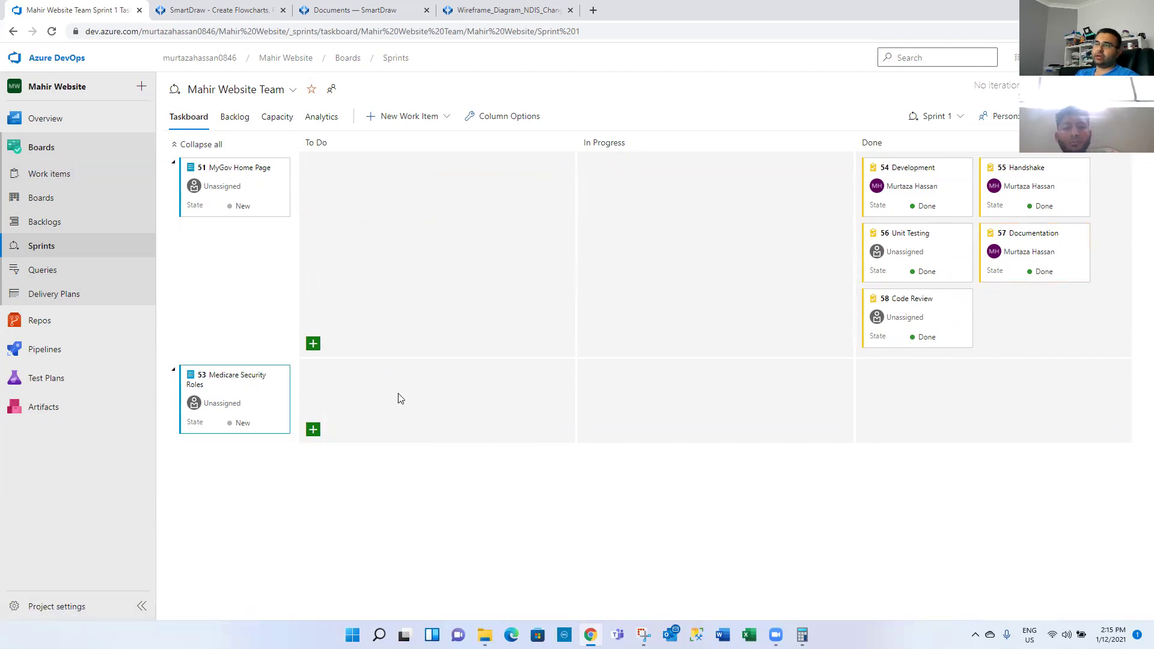
left_click(258, 399)
key("Escape")
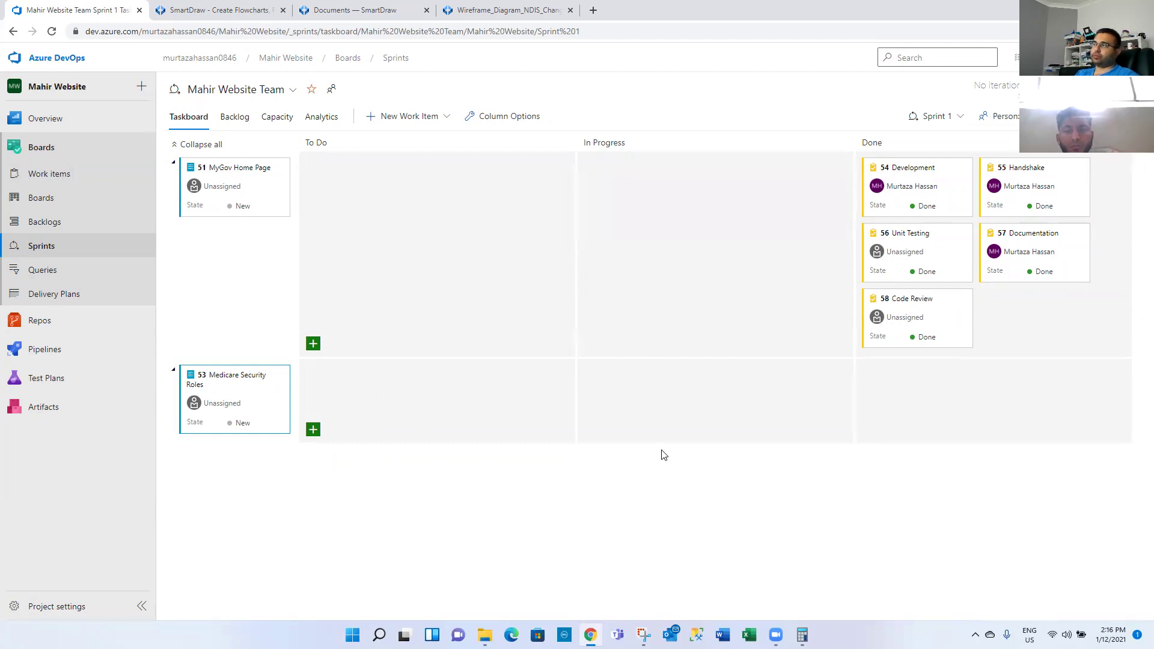
- Add Handshake and Development tasks to the Medicare Security Roles item in To Do
left_click(313, 429)
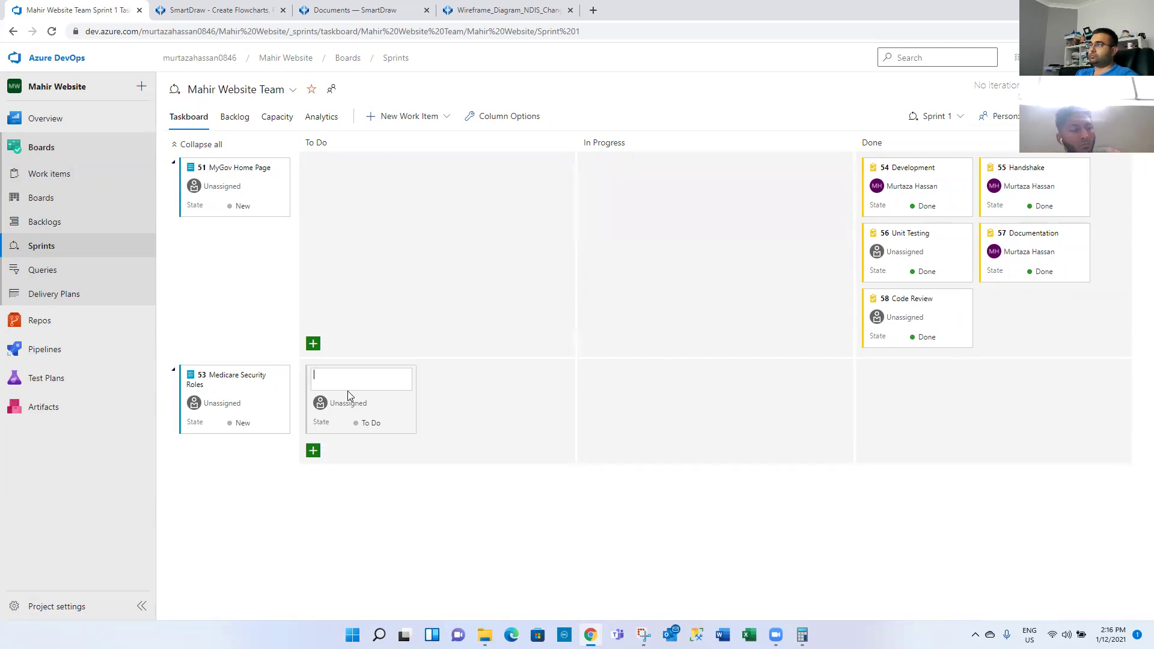
type("Handshake")
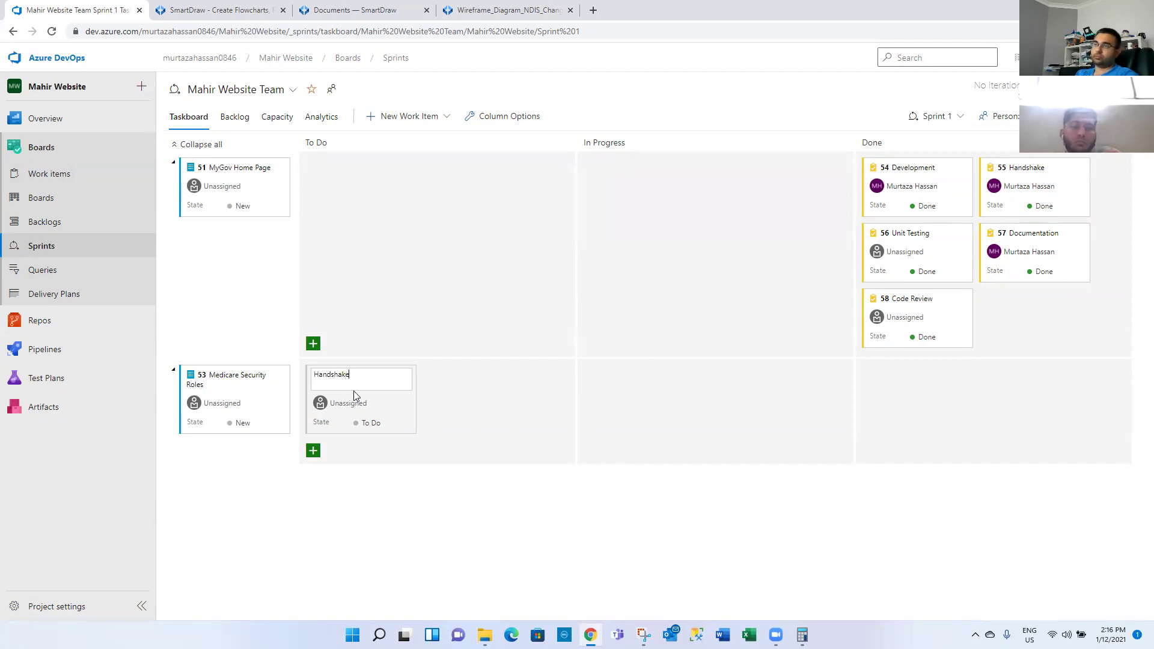
left_click(468, 417)
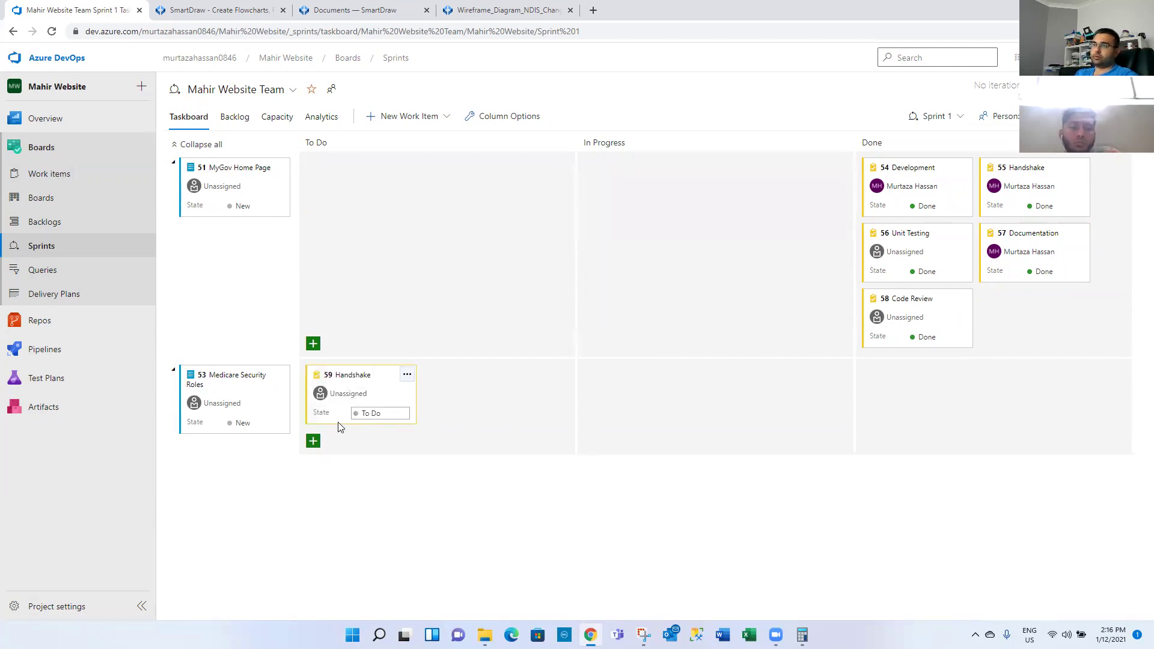
left_click(313, 441)
type("Development")
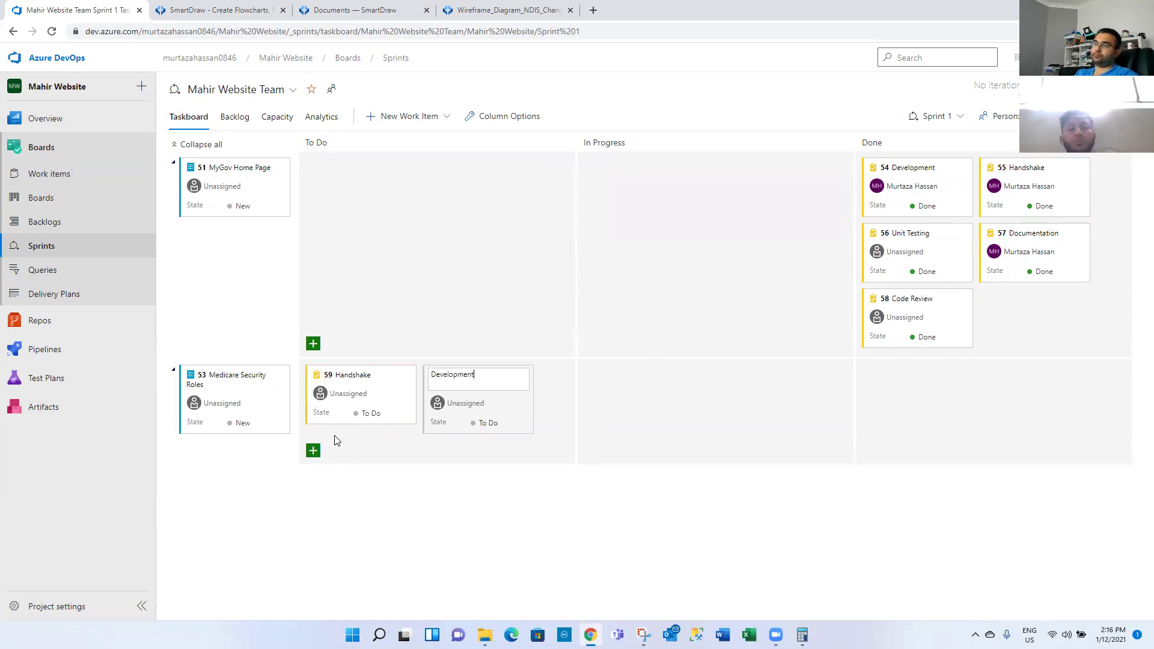
left_click(551, 431)
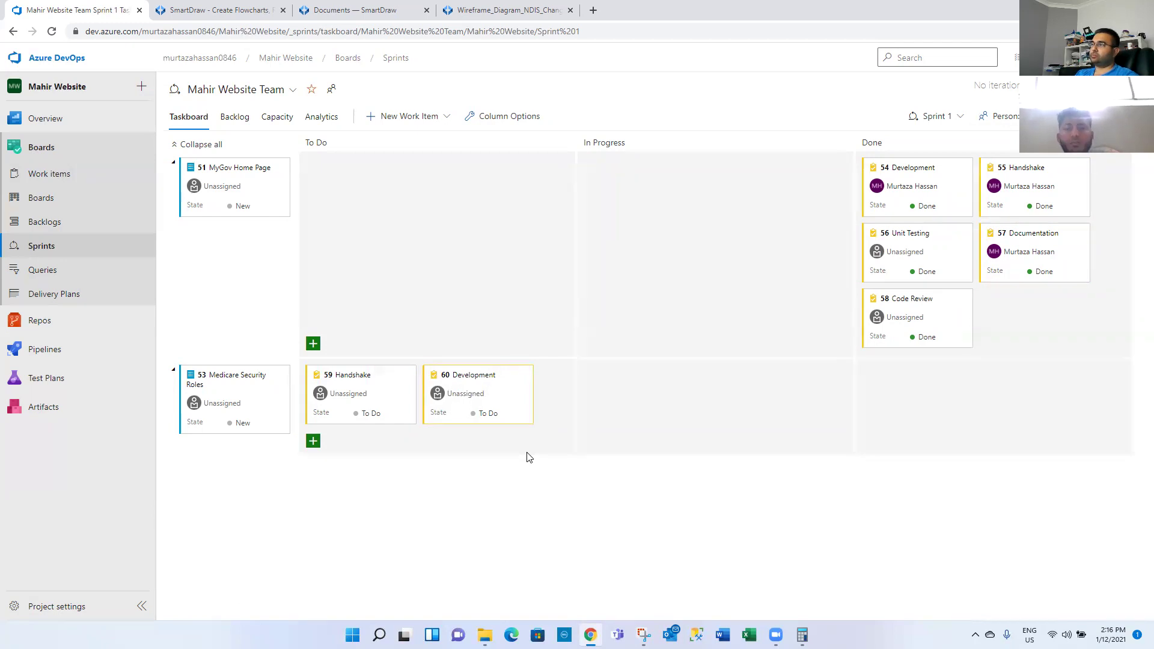
- Add Unit Testing and Code Review tasks to the Medicare Security Roles item
left_click(313, 442)
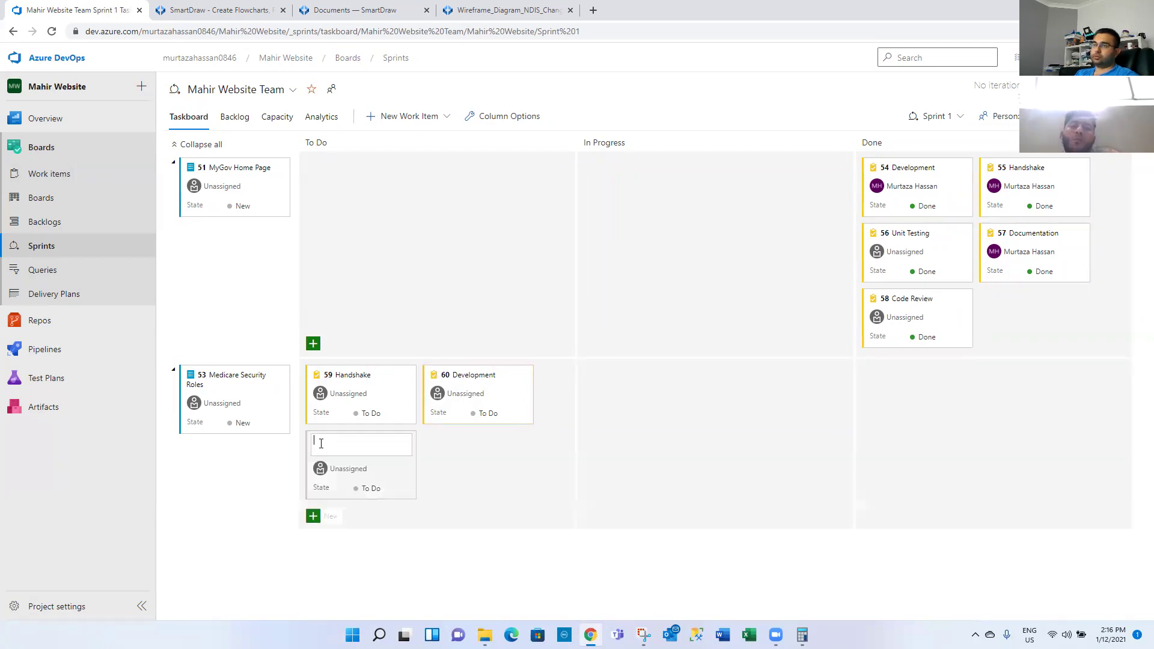
type("Unit ")
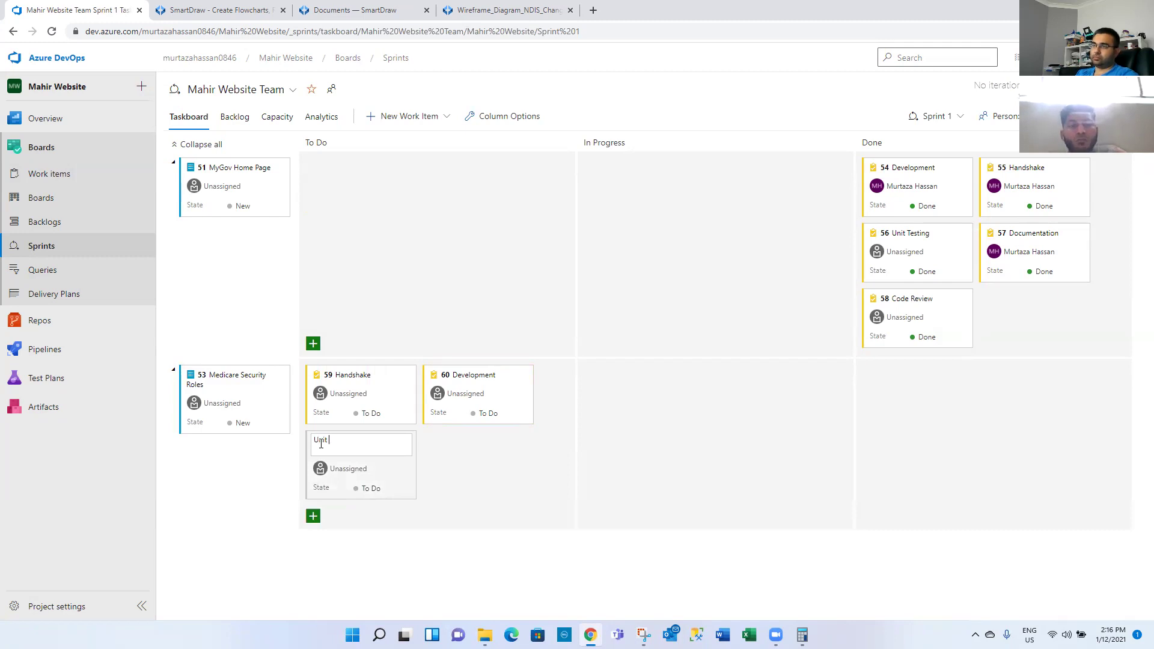
type("Testing")
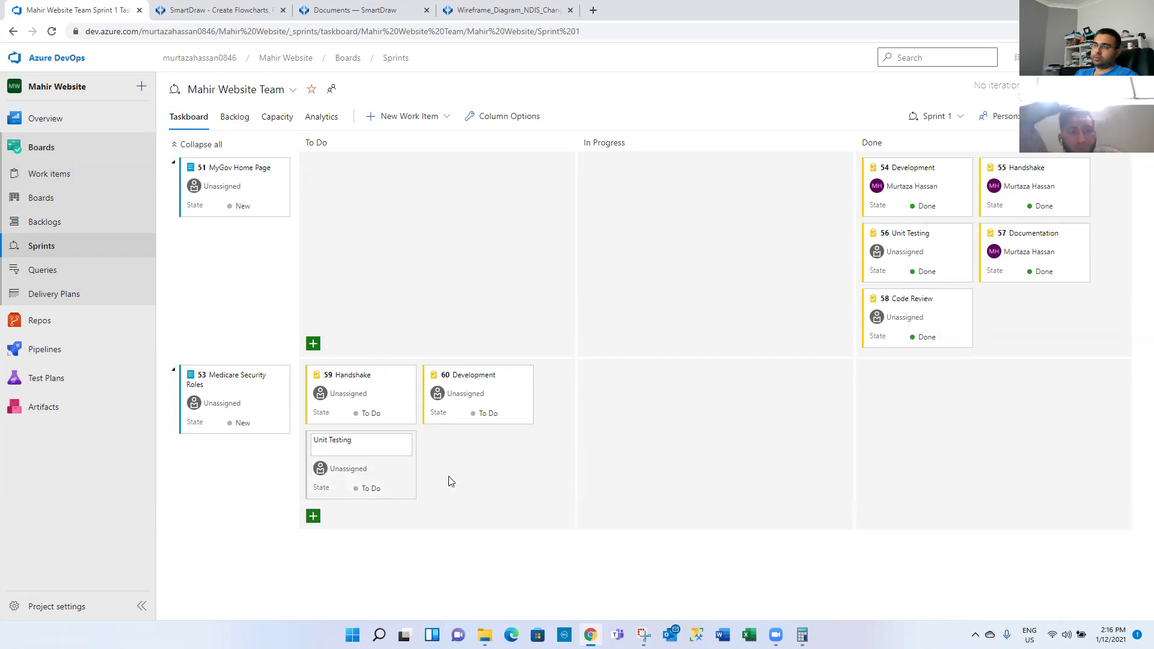
key("Return")
left_click(313, 506)
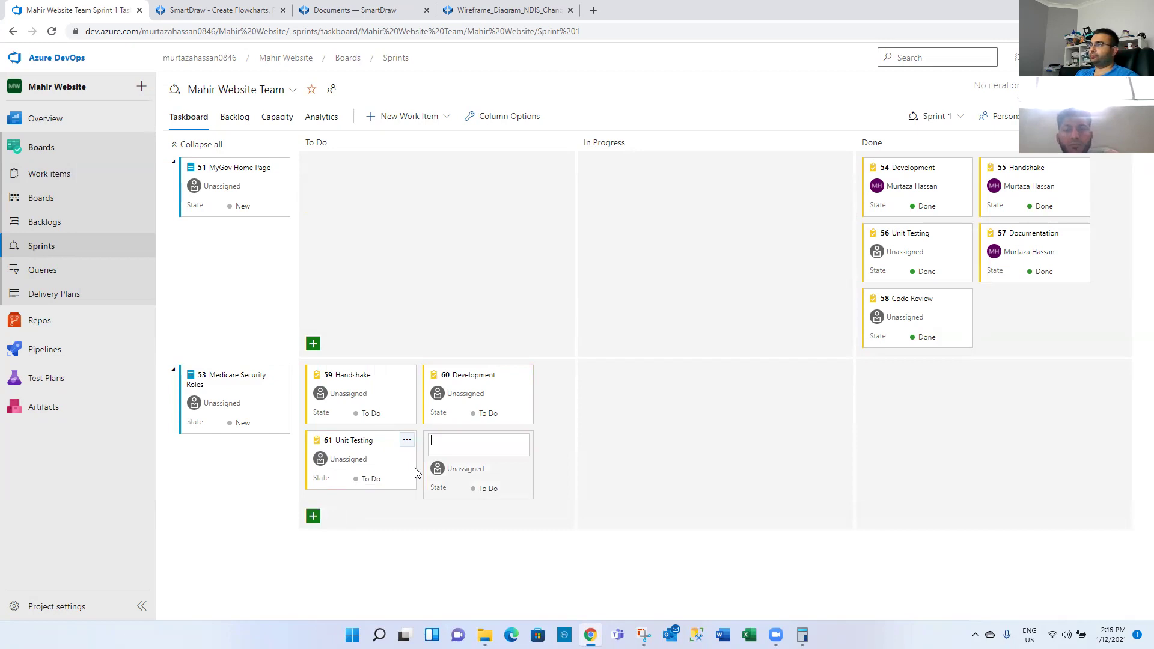
type("Code Review")
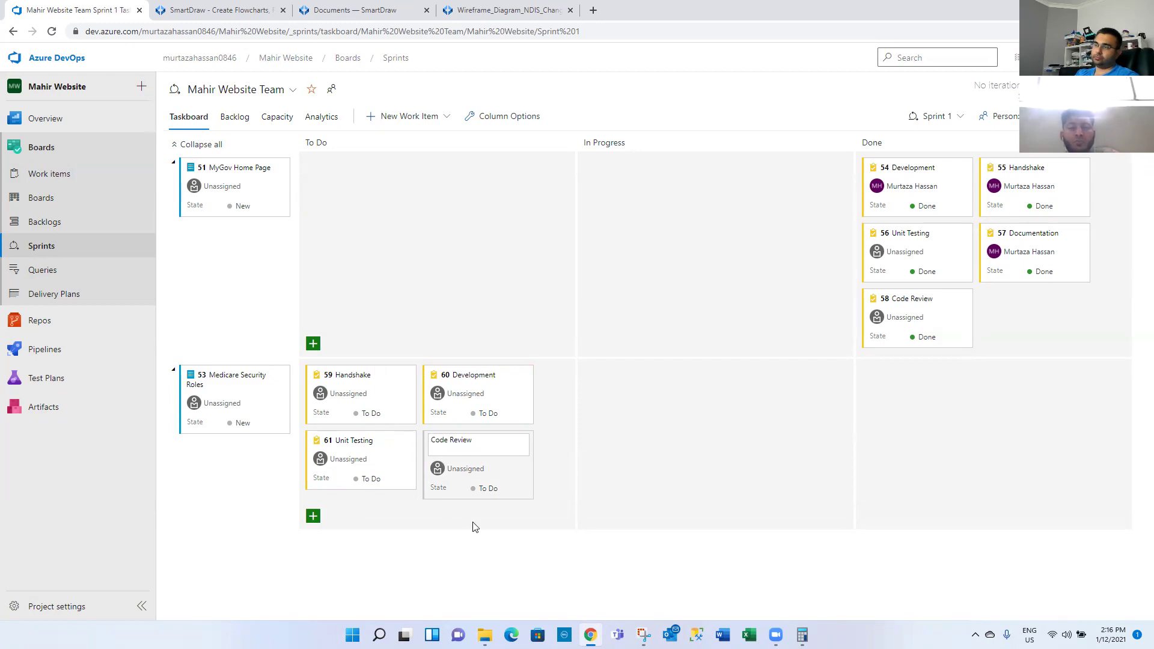
key("Return")
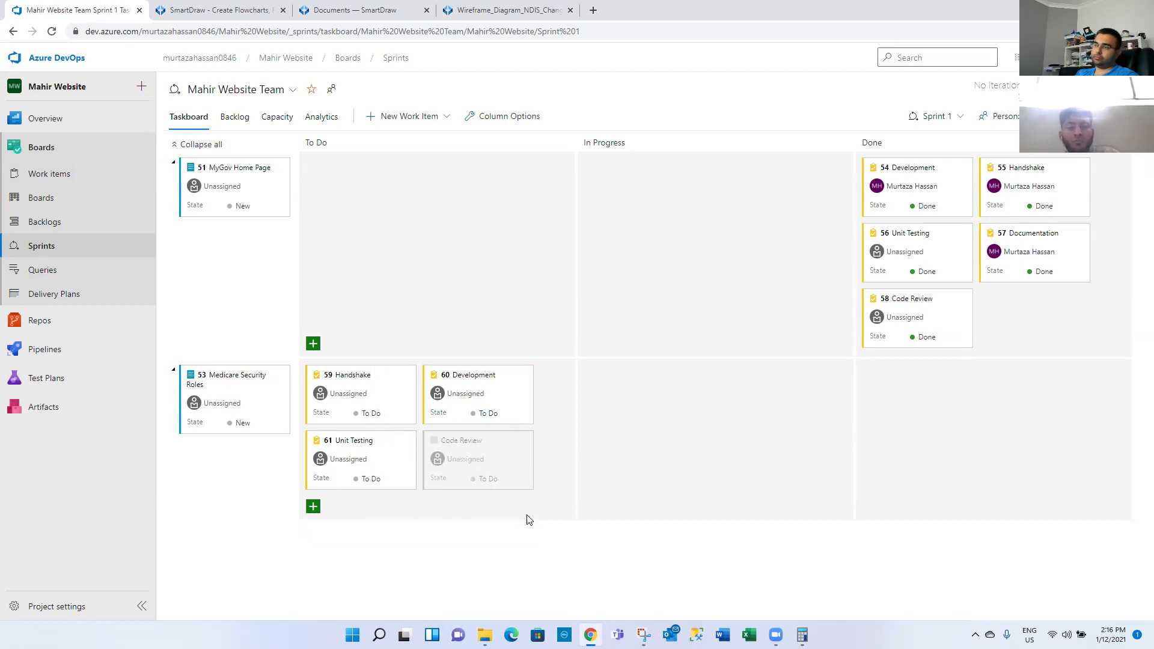
- Add a Documentation task to the Medicare Security Roles item
left_click(313, 508)
type("Documentation")
key("Return")
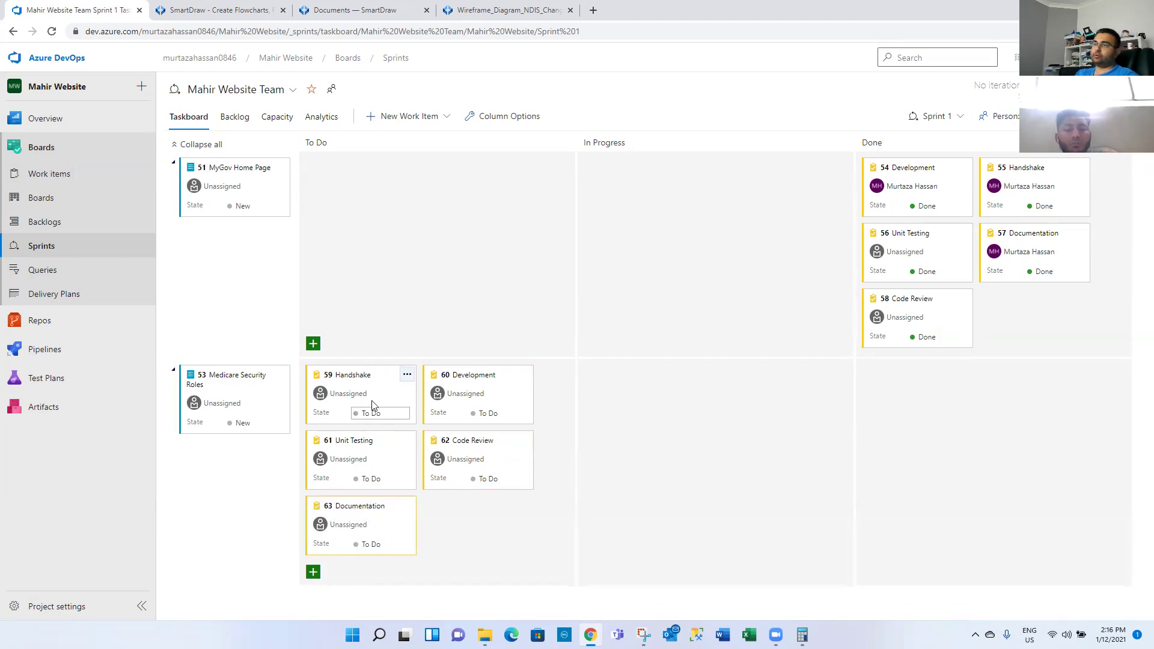
- Move the Medicare Security Roles item's Handshake task to Done and its Development task to In Progress
left_click_drag(388, 386, 944, 395)
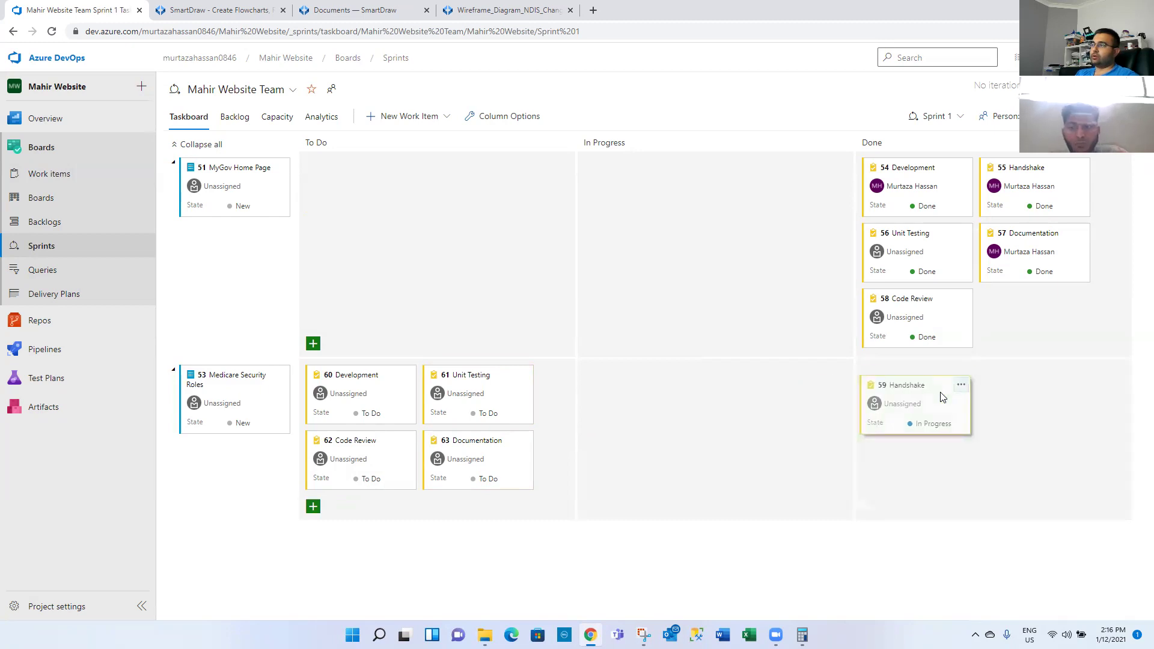
left_click_drag(397, 382, 704, 379)
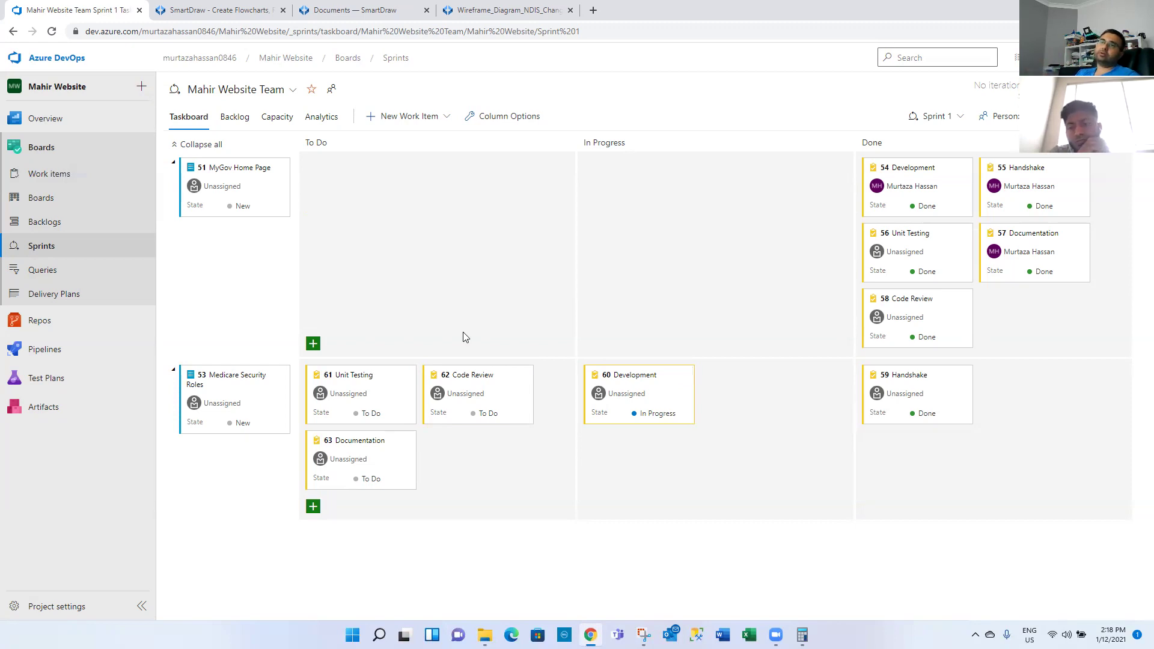
- Set the state of the MyGov Home Page item in the team backlog to Done, and save it
left_click(96, 229)
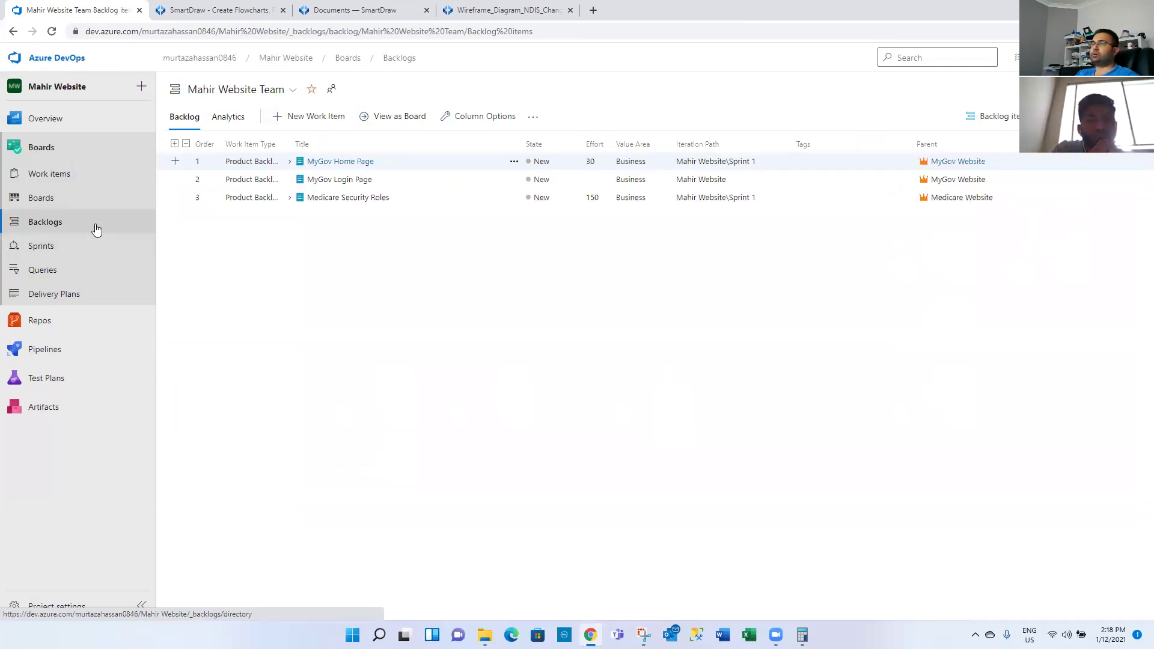
left_click(363, 163)
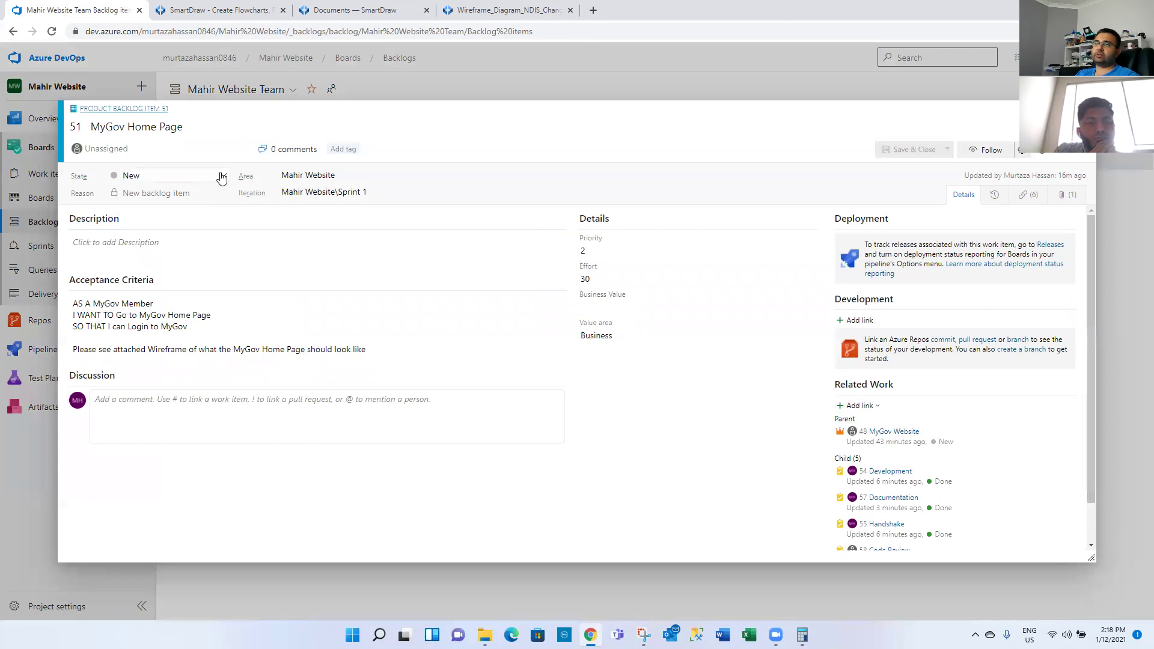
left_click(223, 176)
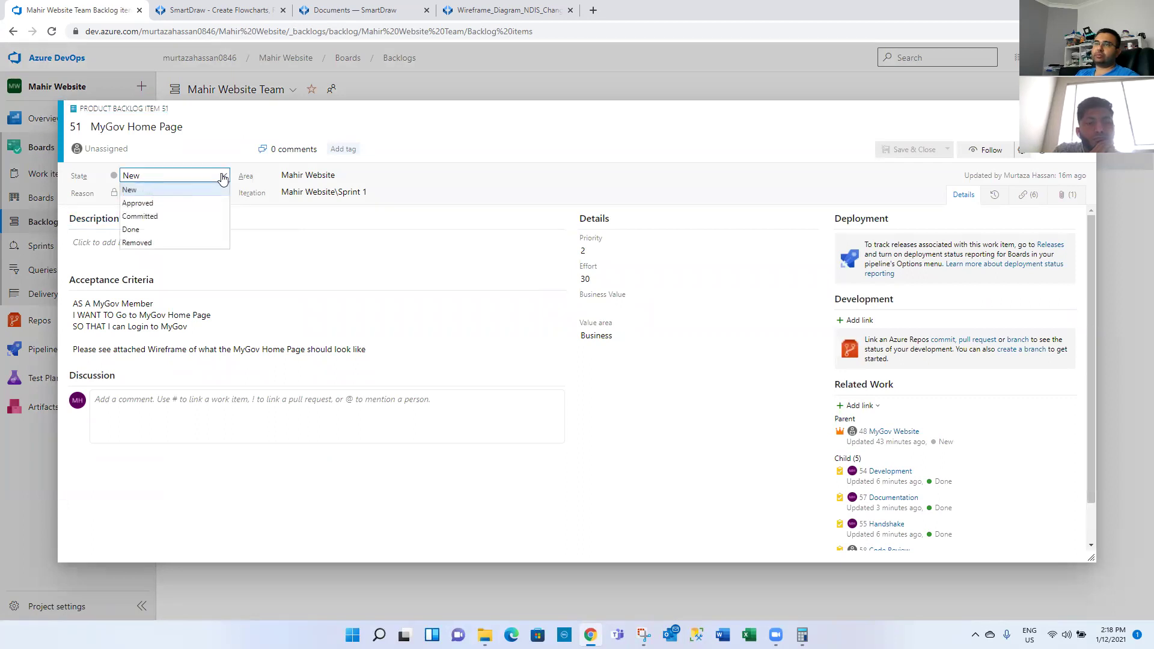
left_click(201, 231)
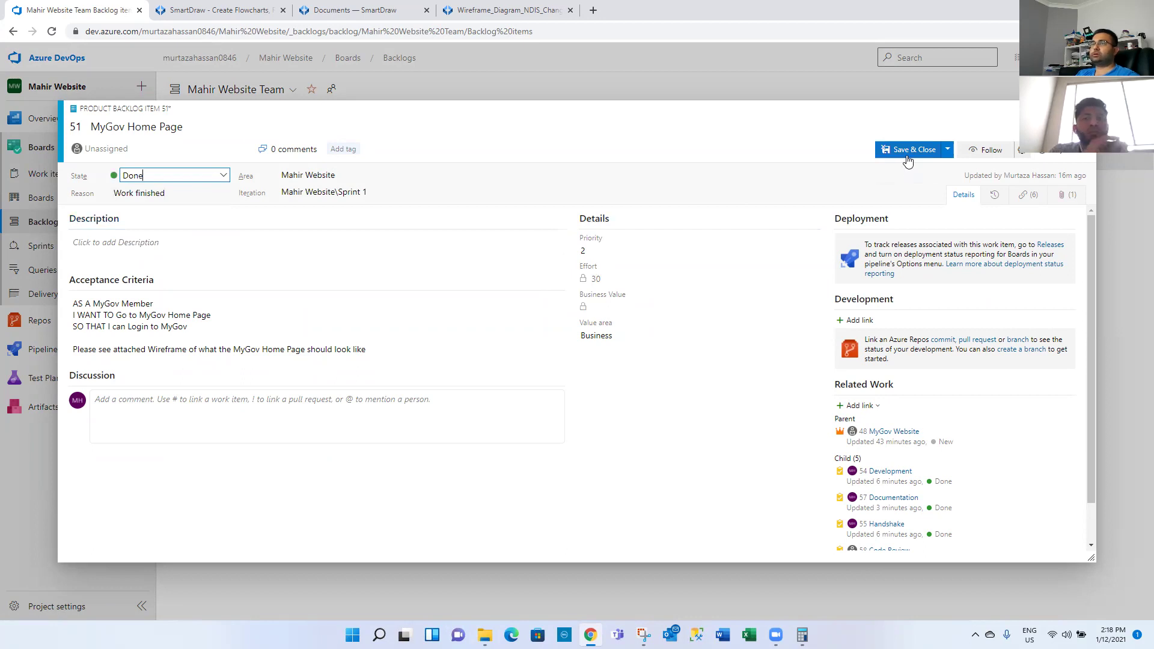
left_click(905, 153)
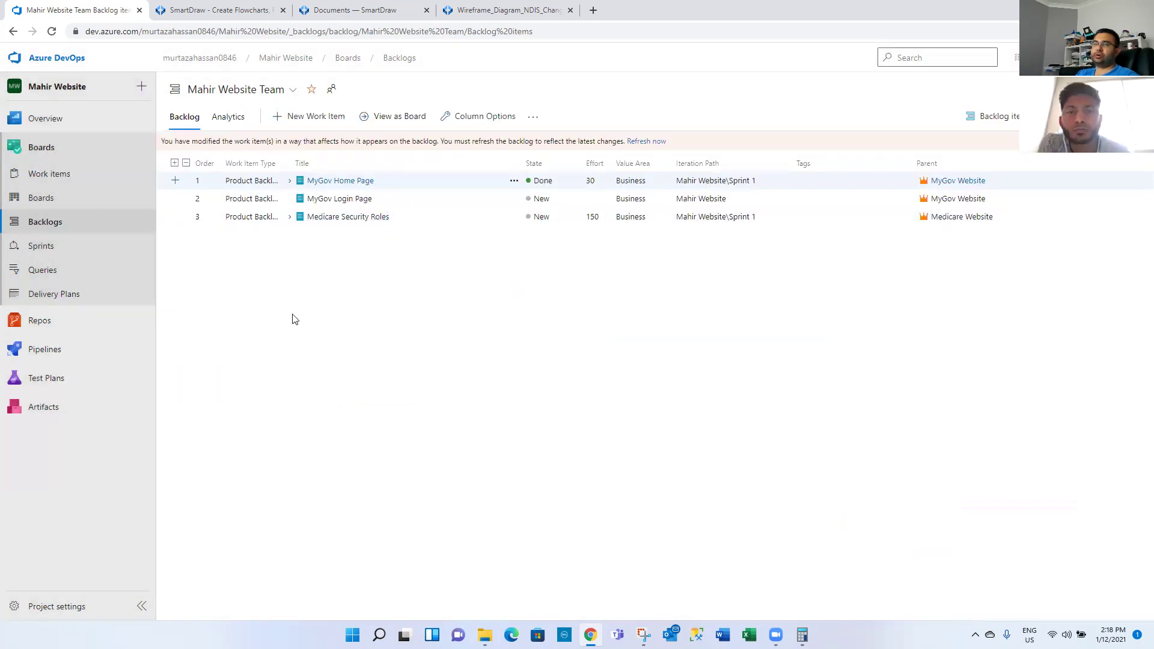
- Check the sprint taskboard and the team backlog, and briefly open the MyGov Login Page item
left_click(41, 251)
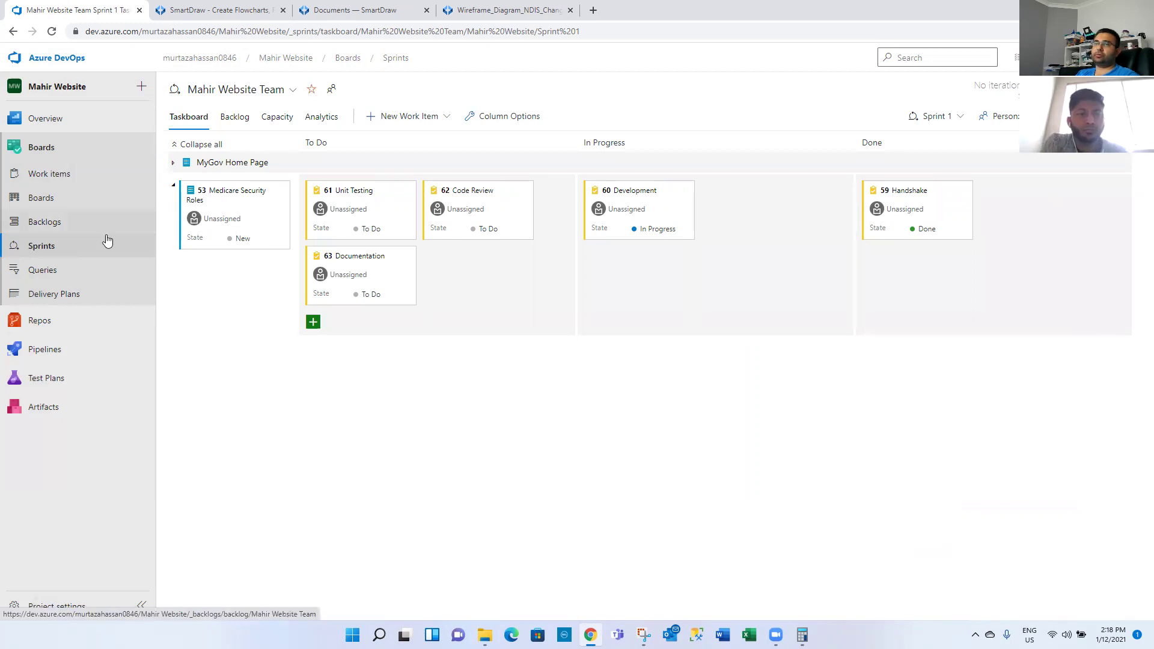
left_click(53, 230)
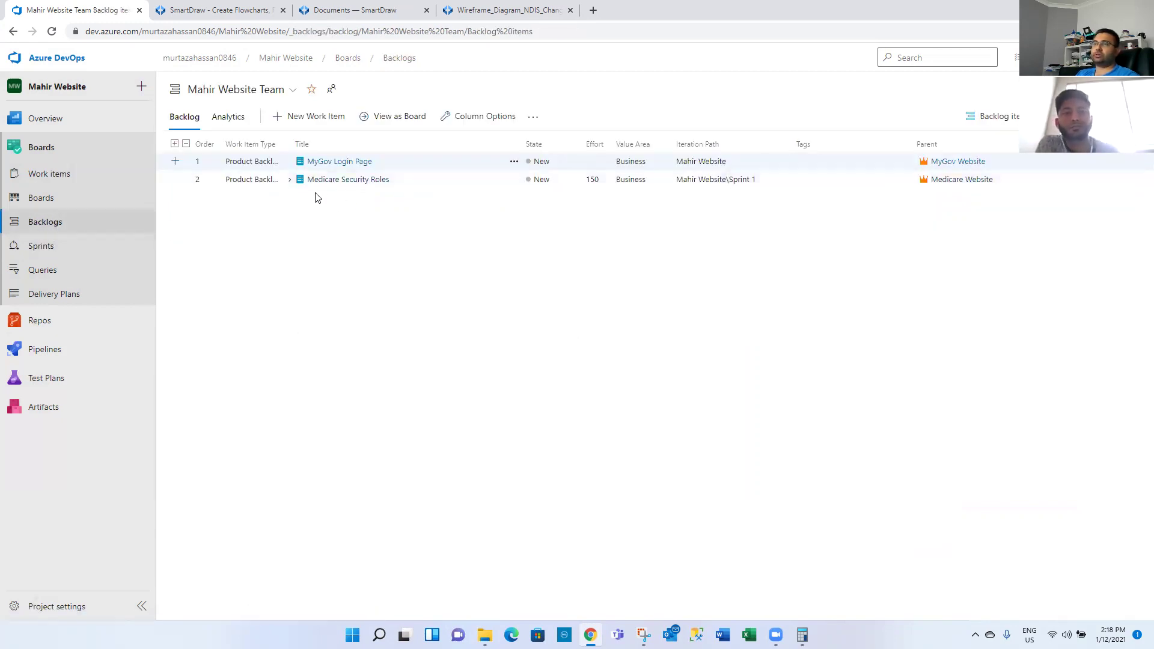
left_click(512, 162)
left_click(364, 166)
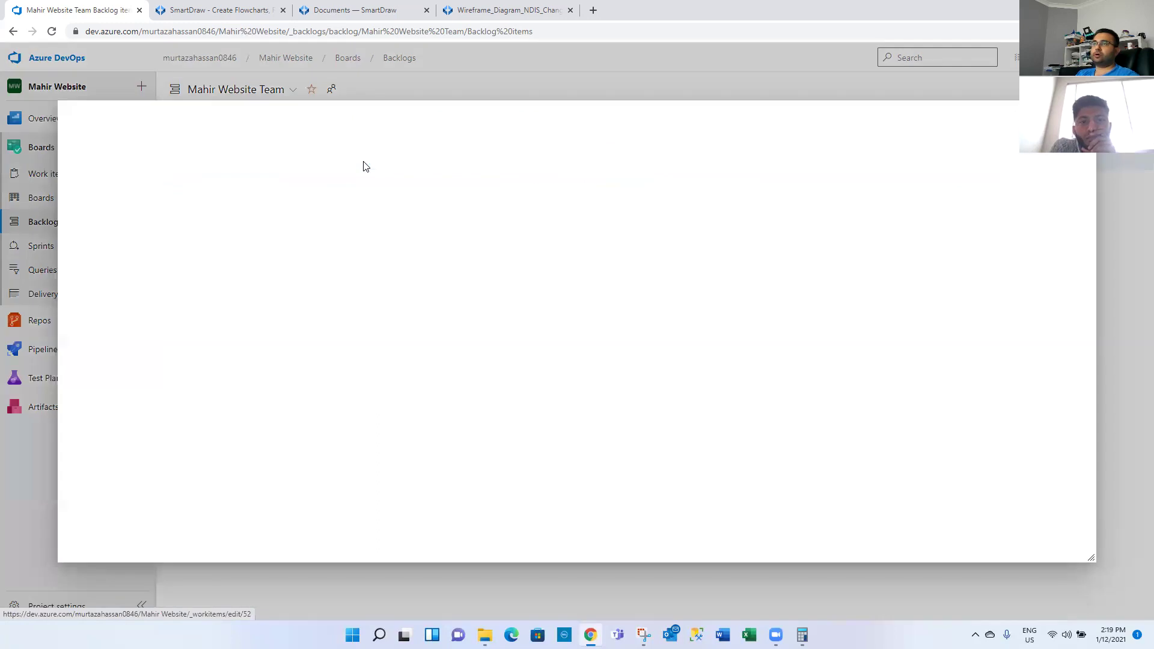
key("Escape")
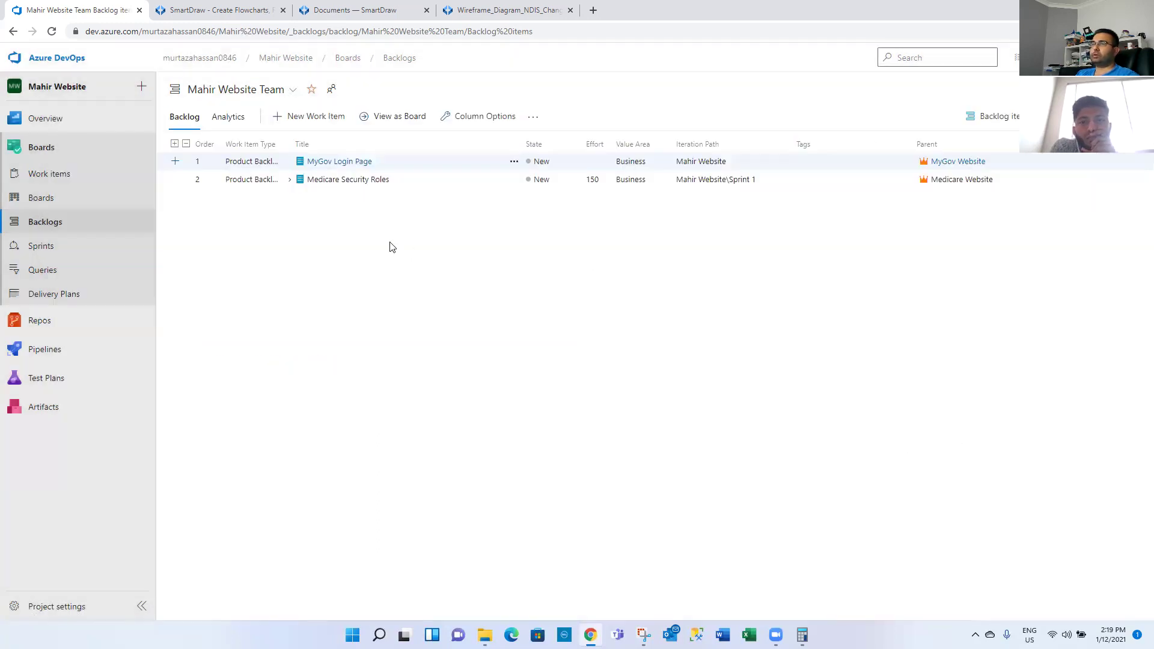
- View the state choices of the Medicare Security Roles backlog item and close it without changes
left_click(366, 180)
left_click(203, 174)
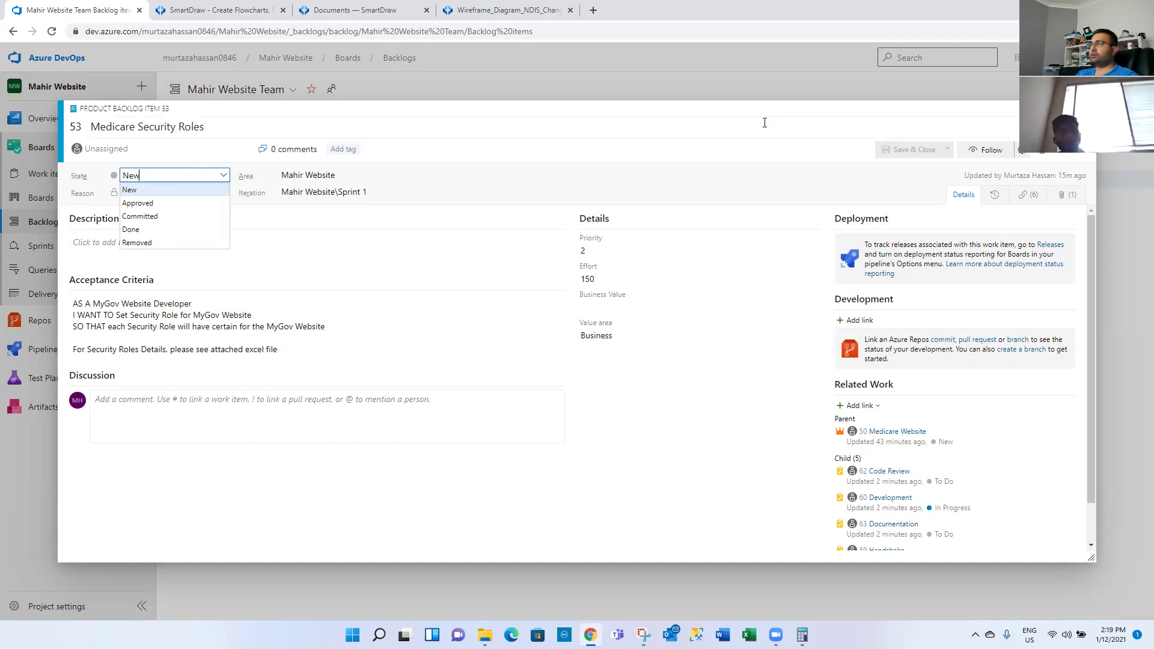
left_click(764, 122)
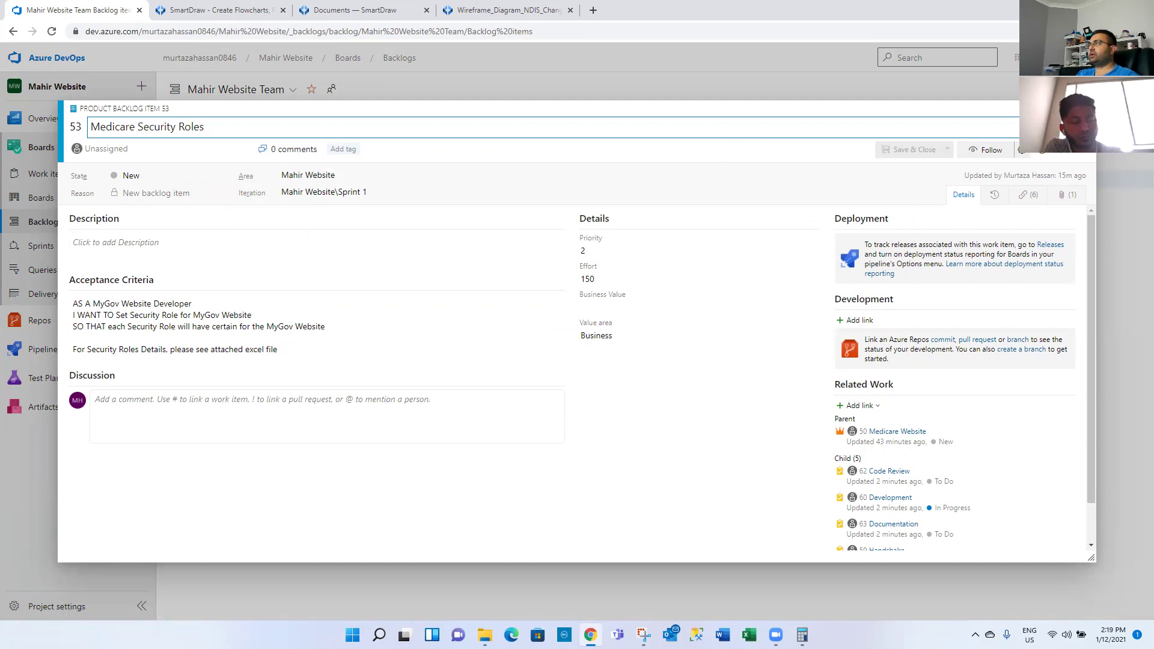
key("Escape")
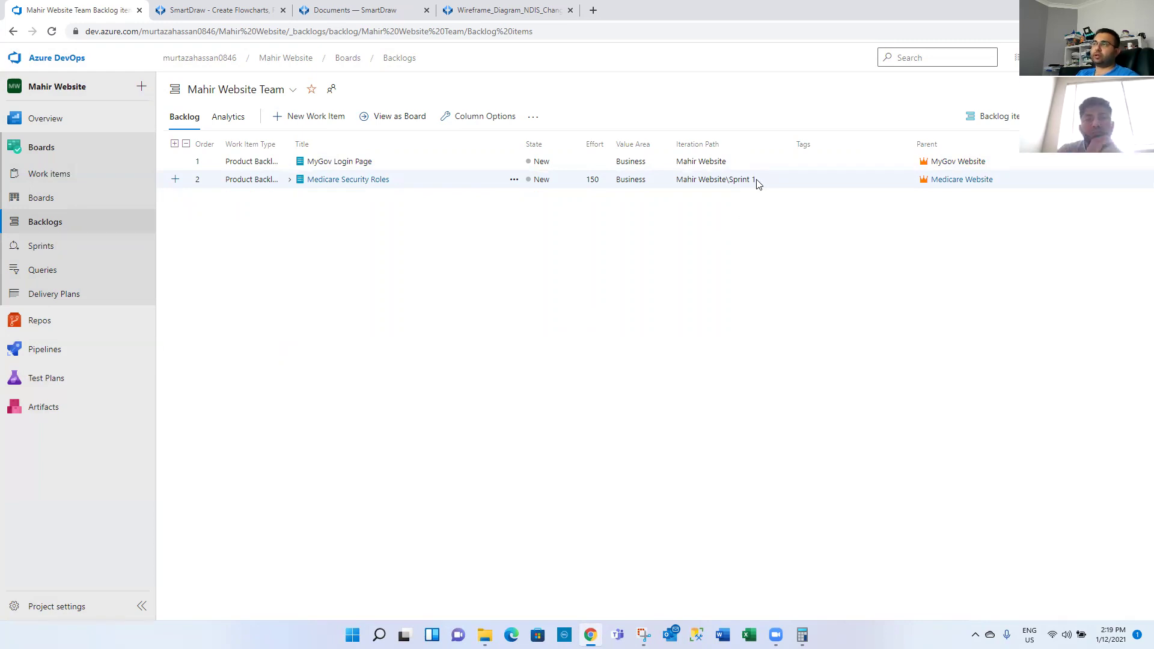
- Move the Medicare Security Roles backlog item to the Sprint 2 iteration, and save it
left_click(381, 179)
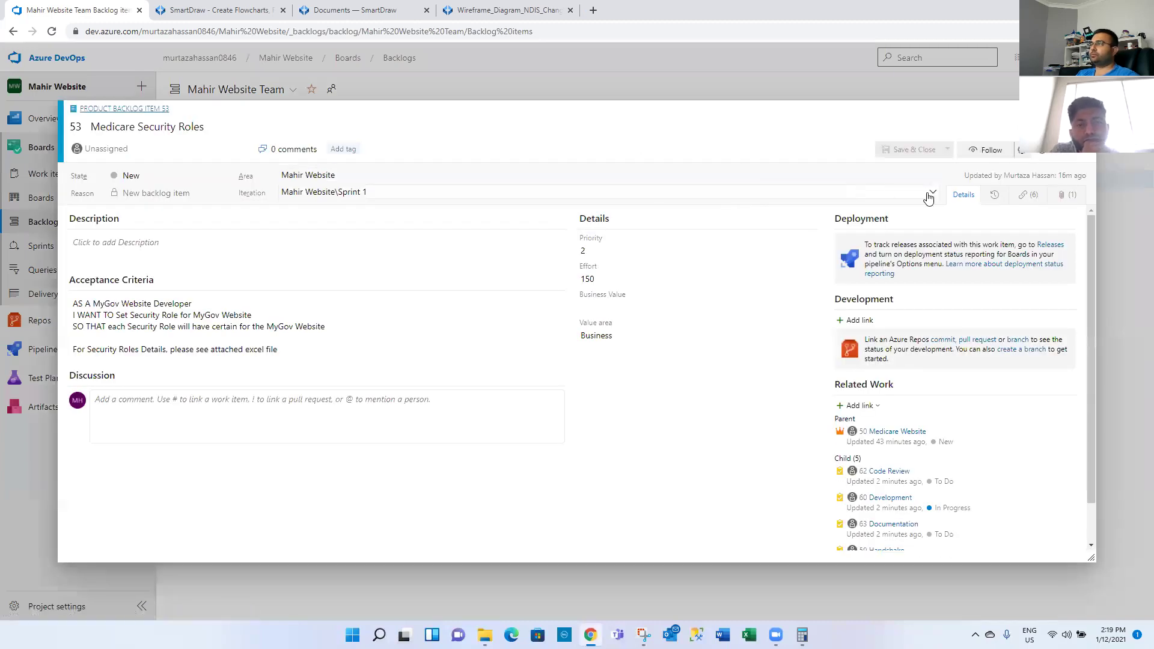
left_click(929, 197)
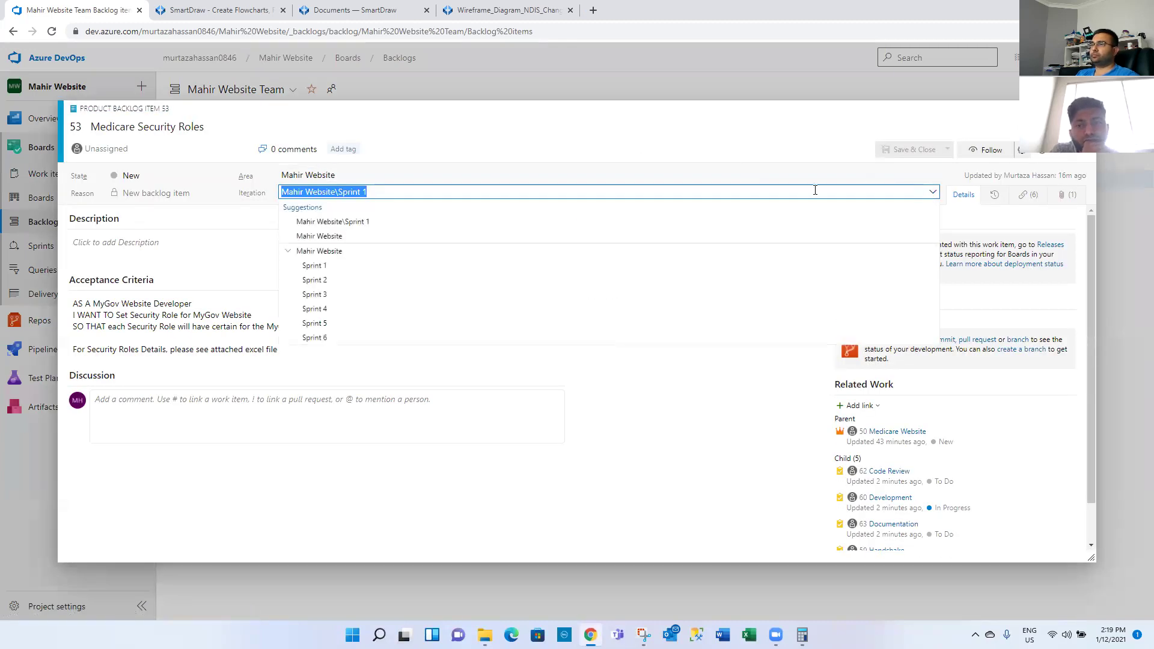
left_click(527, 284)
left_click(907, 150)
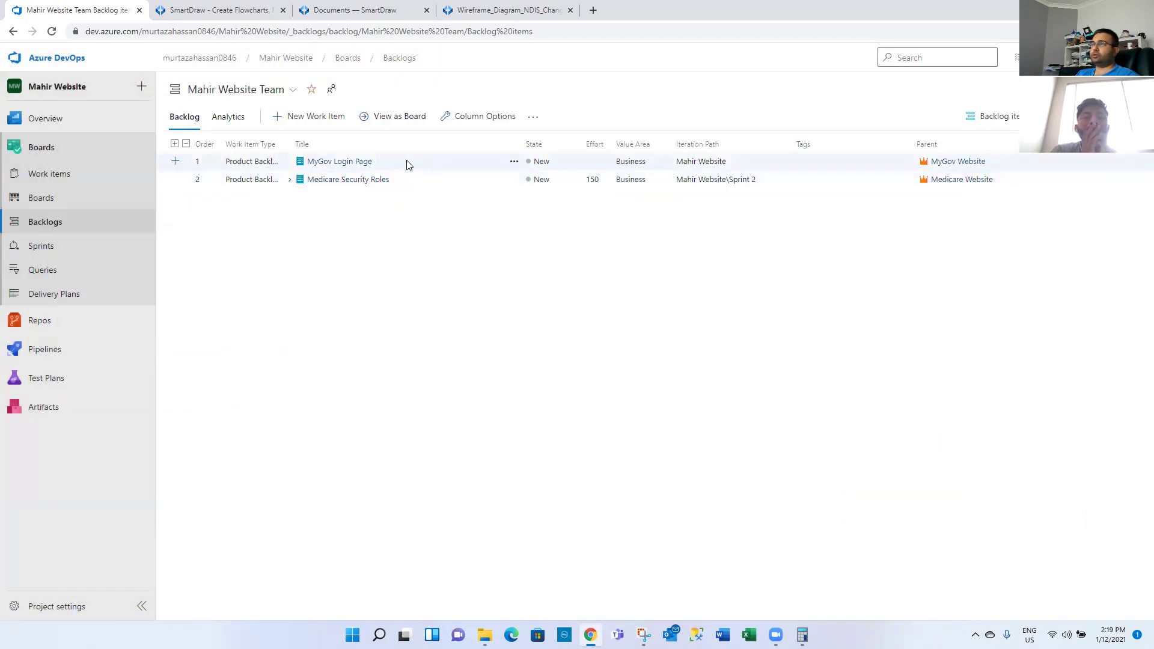
- Set the effort of the MyGov Login Page backlog item to 30, and save it
left_click(359, 168)
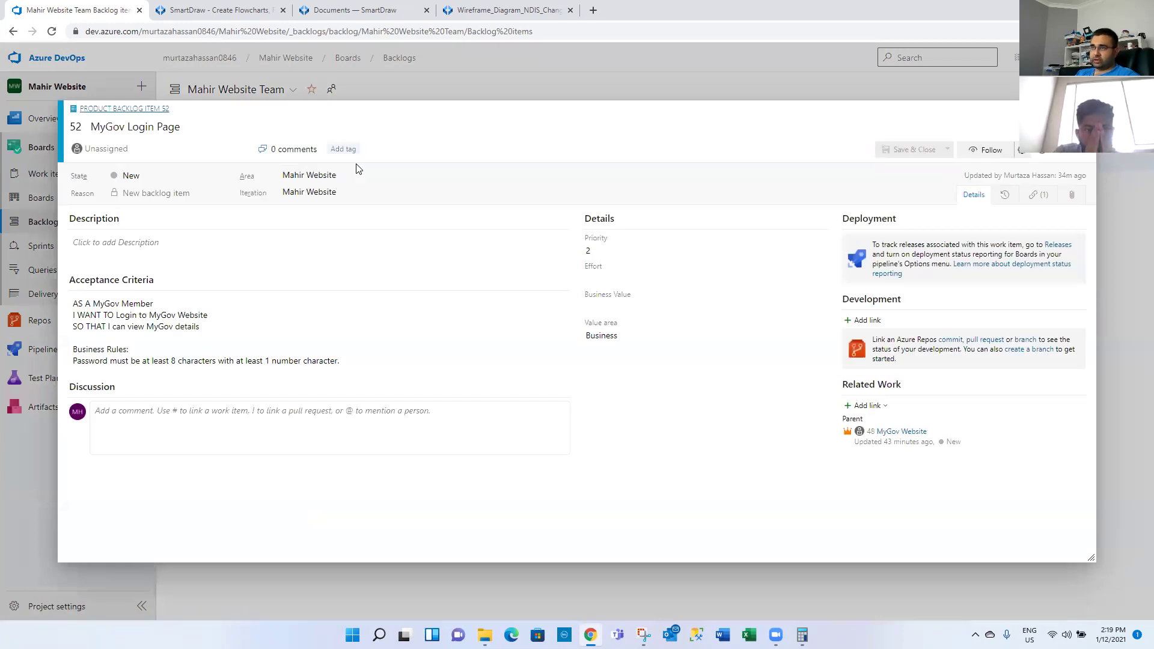
left_click(610, 277)
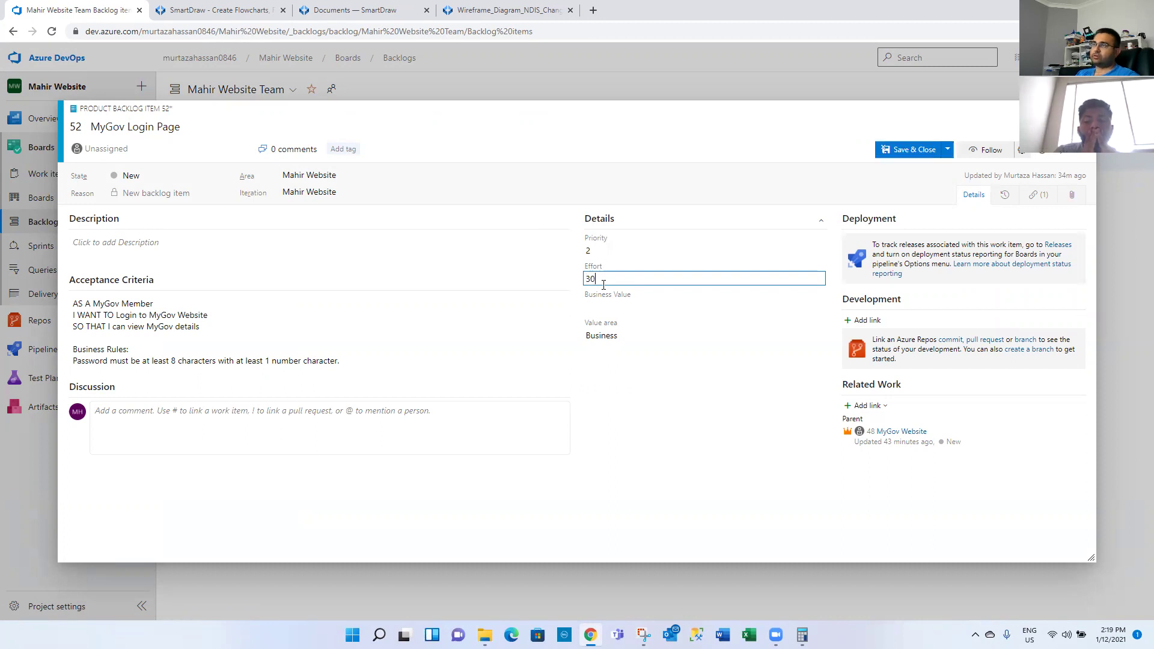
left_click(898, 151)
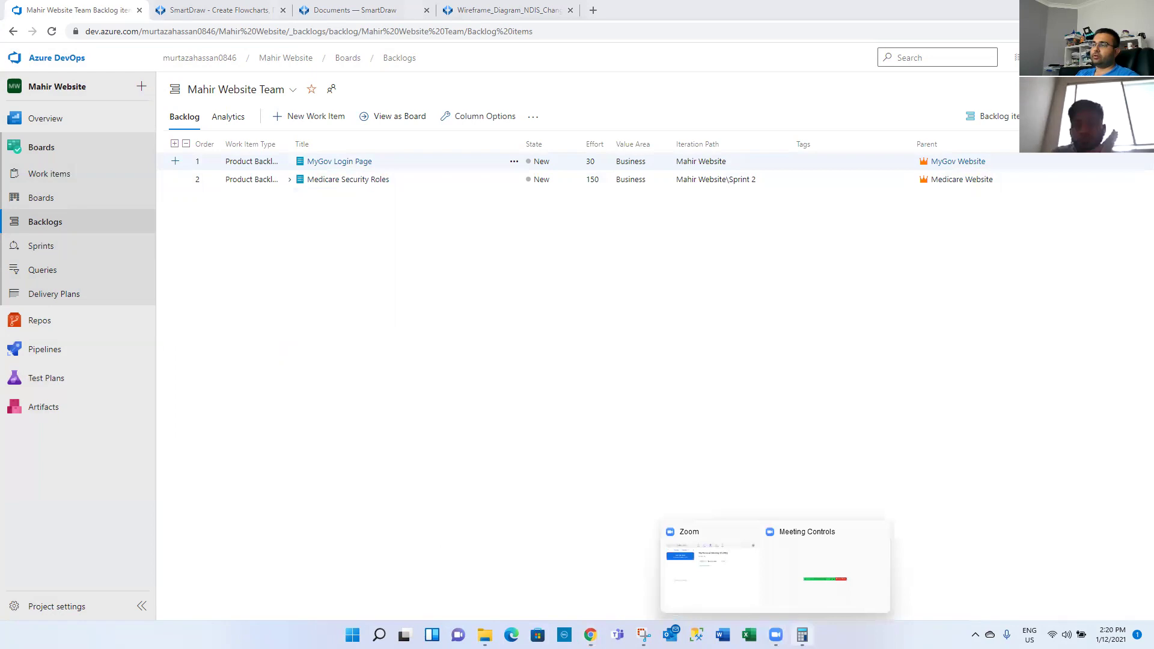
- Switch to Calculator, compute 180 minus 30, and put the calculator away
left_click(802, 635)
type("180")
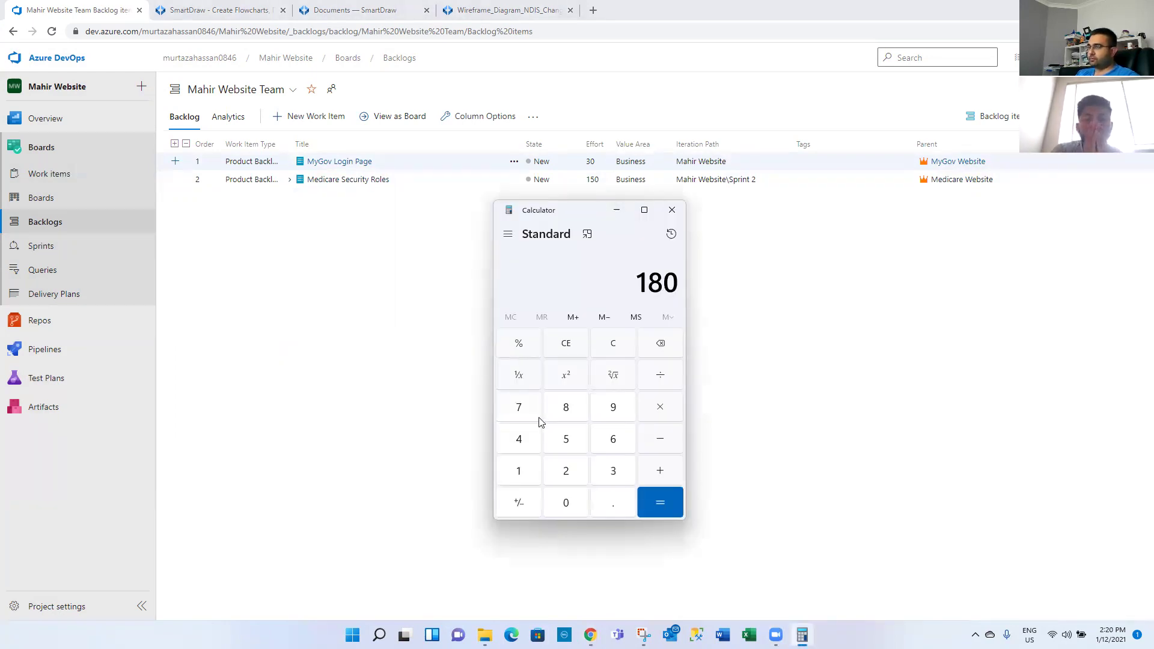
type(" - 30")
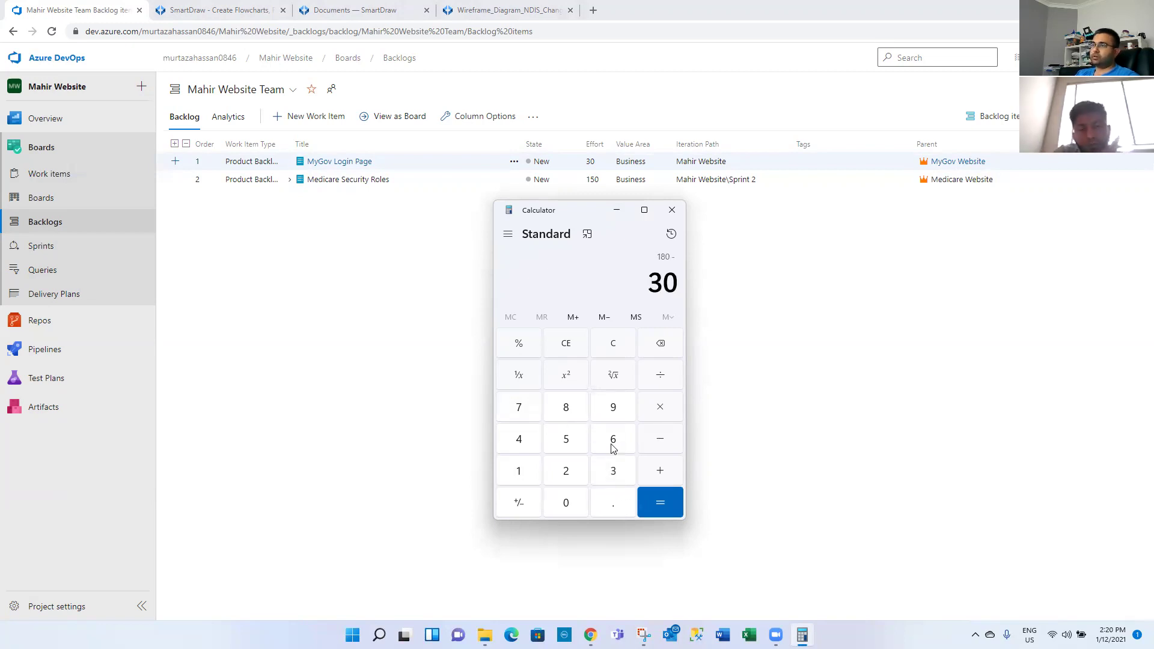
left_click(605, 353)
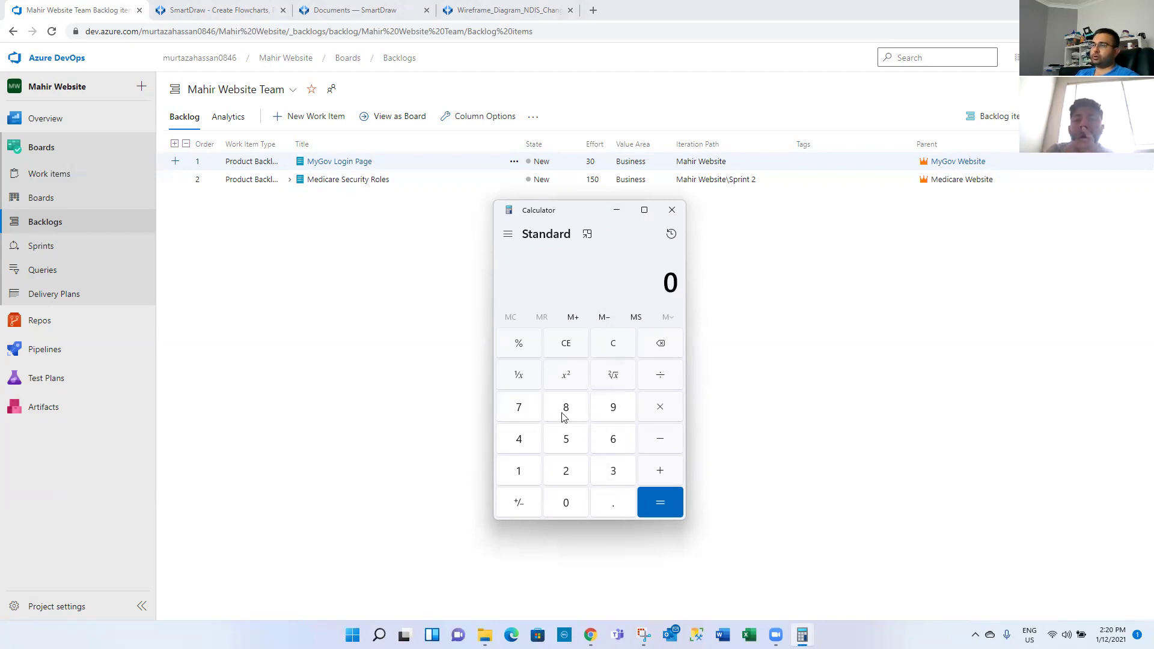
left_click(523, 467)
left_click(577, 403)
left_click(562, 498)
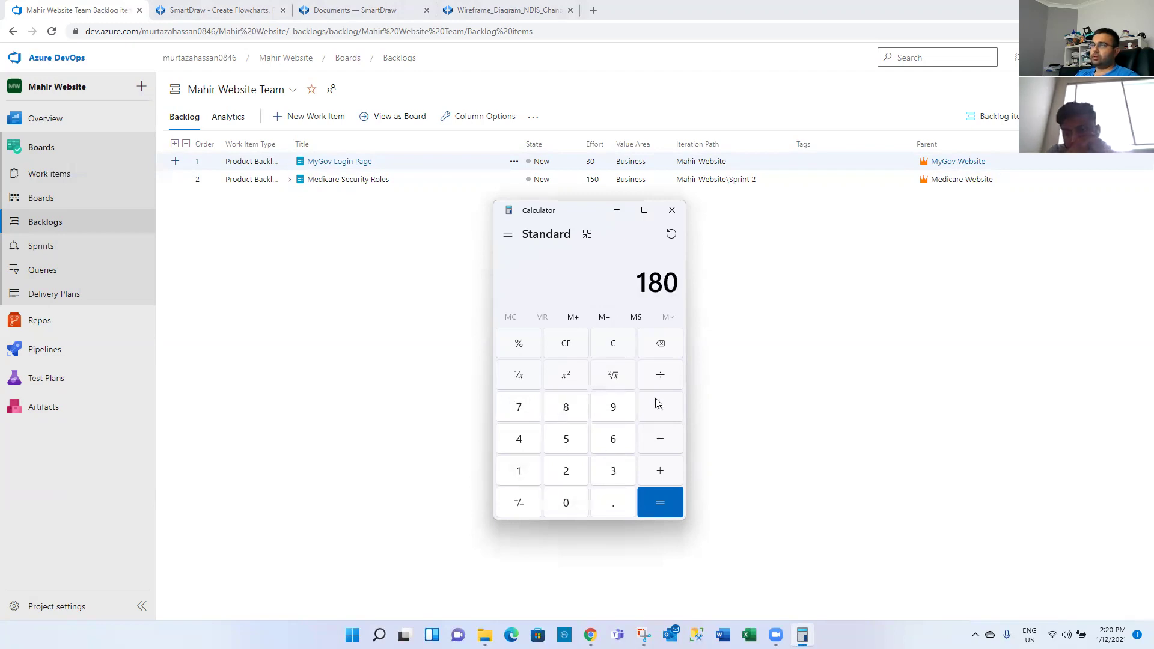
left_click(668, 447)
left_click(611, 479)
left_click(568, 504)
left_click(661, 505)
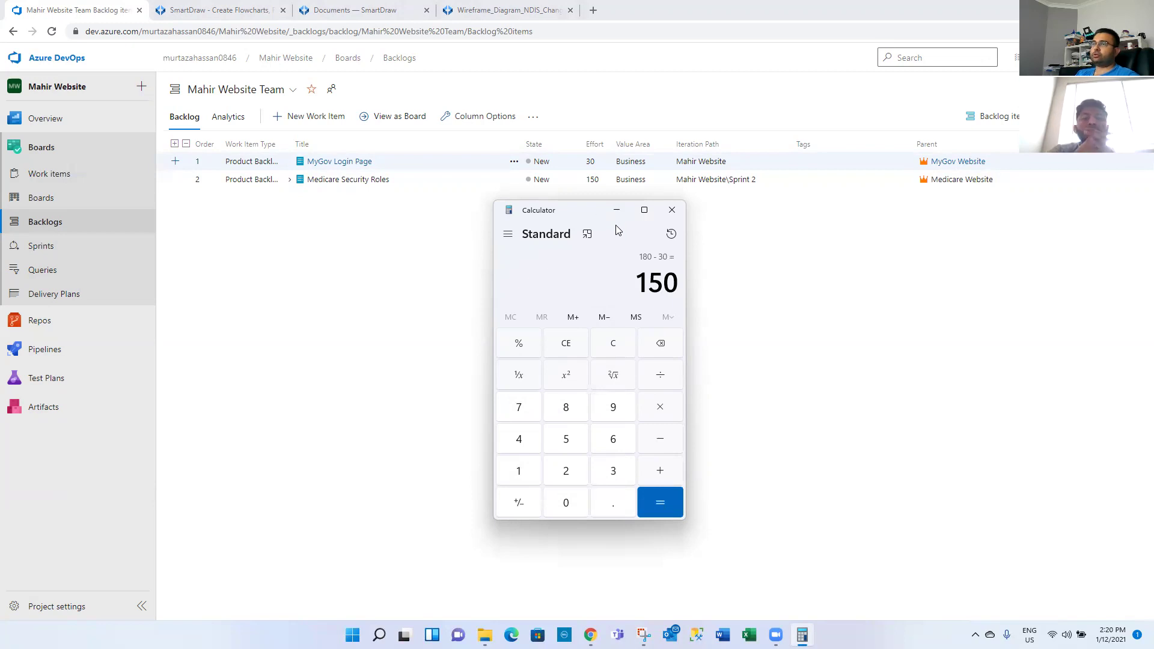
left_click(617, 210)
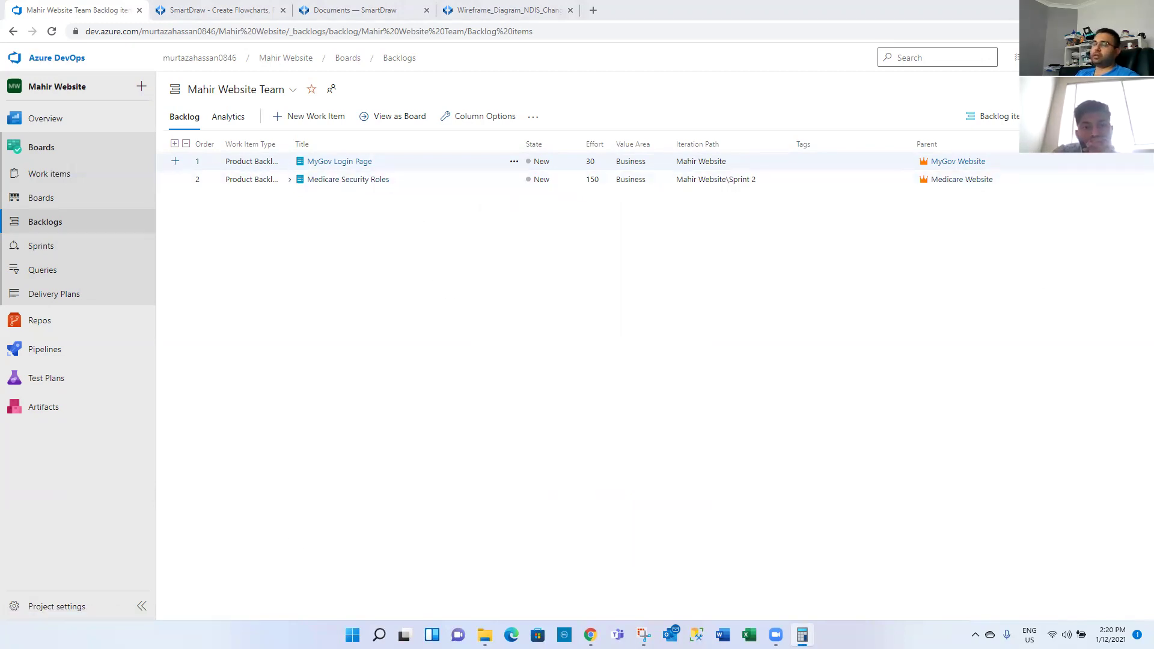
- Bring Calculator back and subtract a further 20 from the previous result
key("alt+Tab")
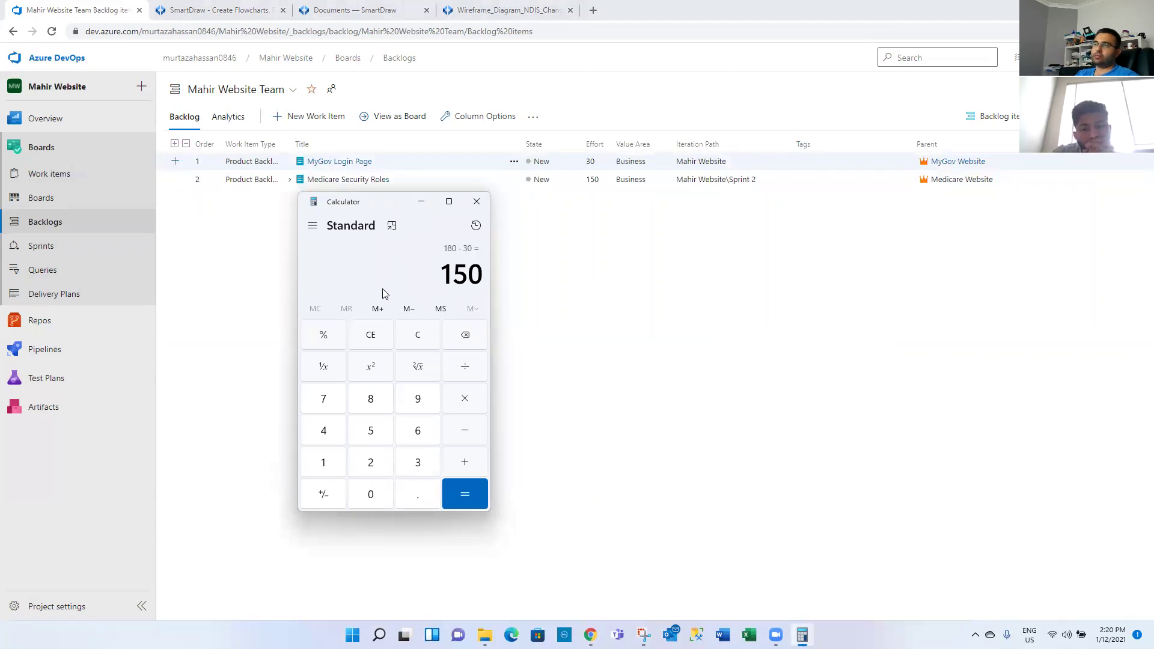
left_click(457, 434)
left_click(382, 467)
left_click(374, 490)
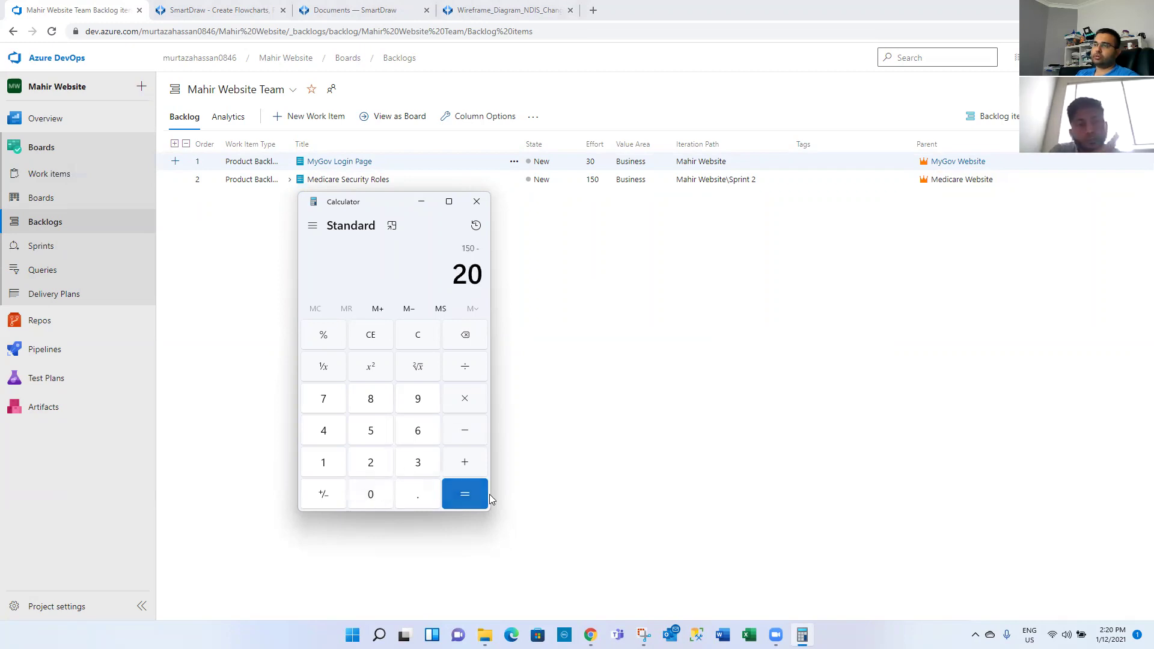
left_click(482, 497)
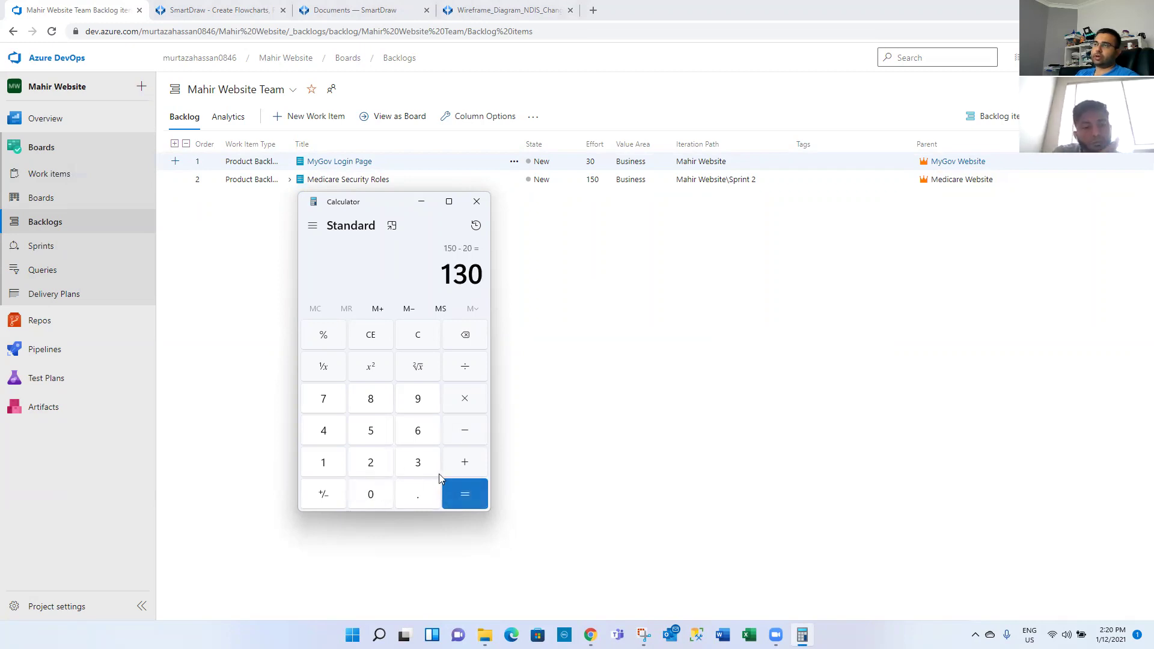
double_click(492, 280)
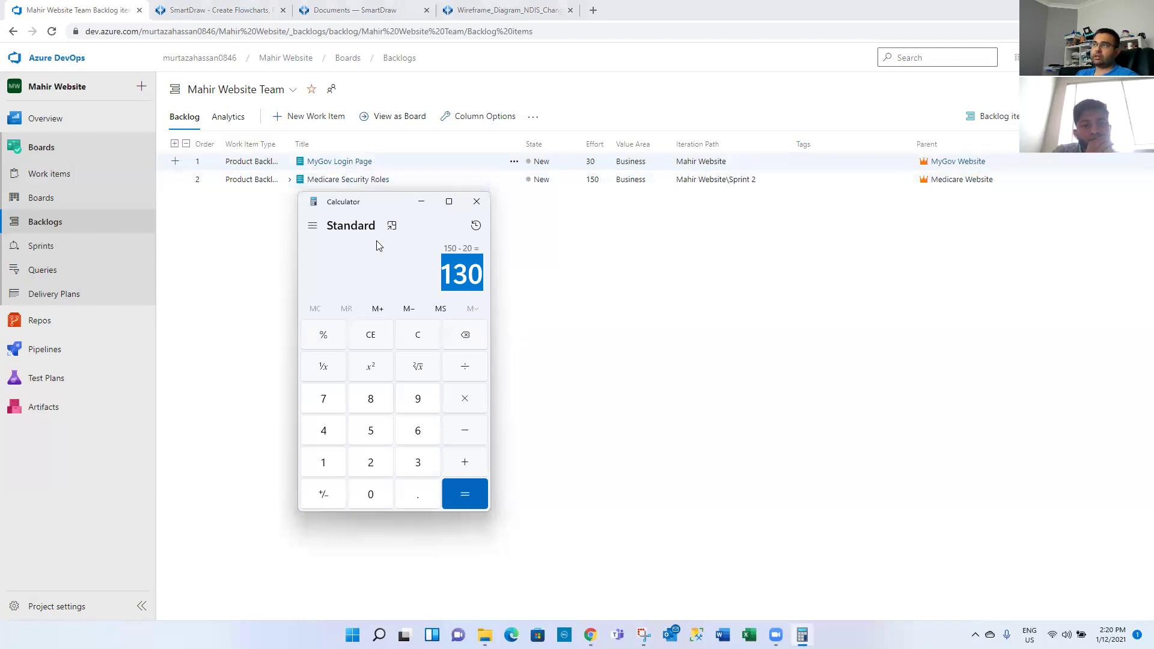
- Return to the backlog, assign the MyGov Login Page item to the Sprint 2 iteration, and save it
left_click(354, 161)
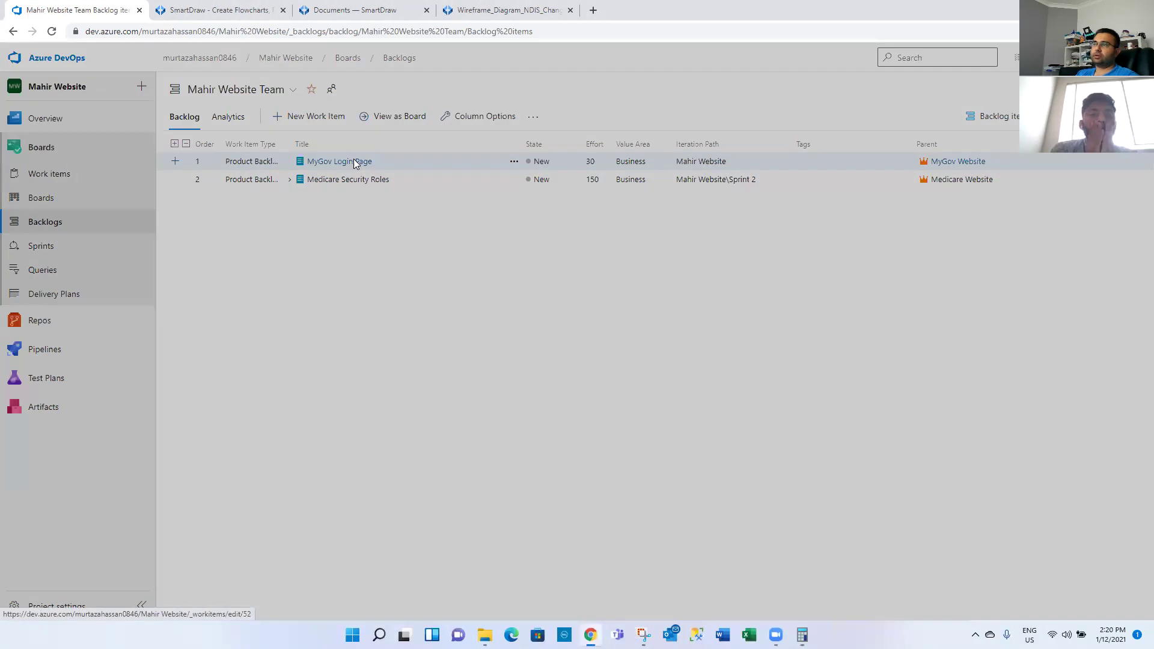
left_click(565, 196)
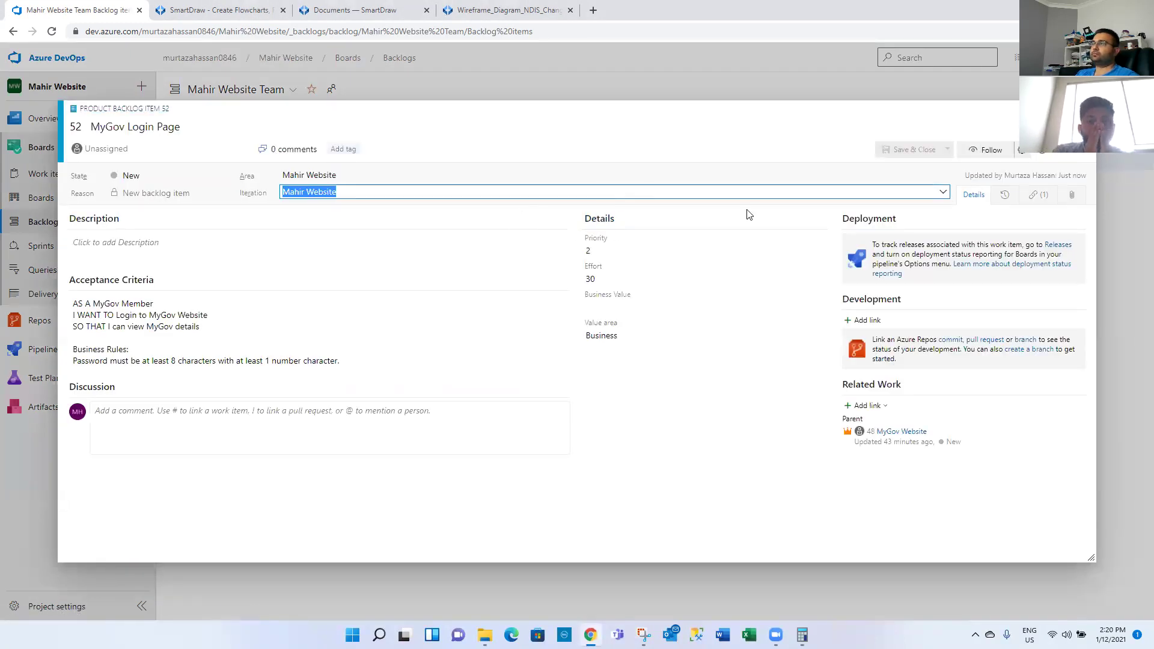
left_click(942, 194)
left_click(553, 223)
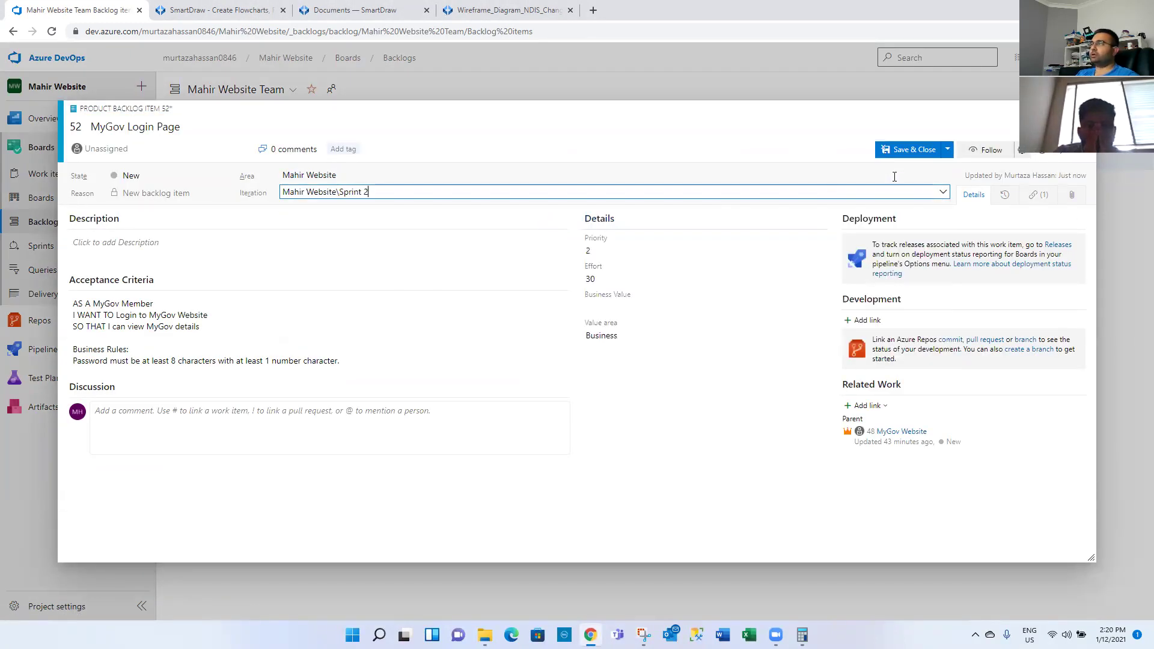
left_click(902, 155)
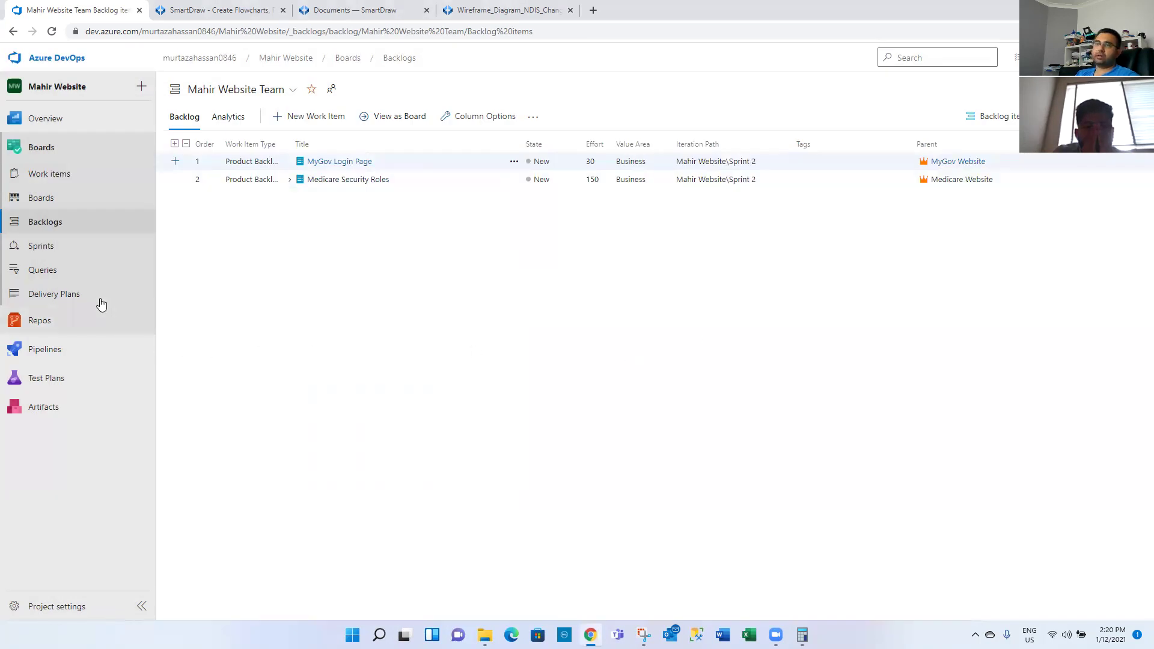
- Check the sprint taskboards, ending on Sprint 2 to review its backlog items
left_click(90, 256)
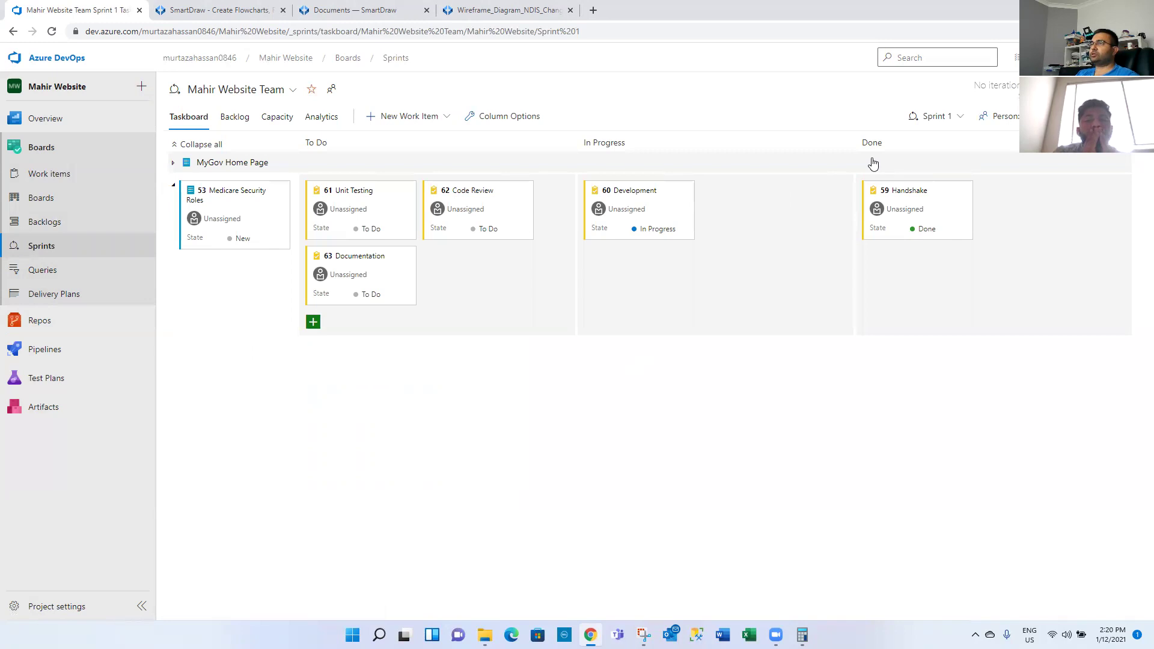
left_click(957, 121)
left_click(861, 204)
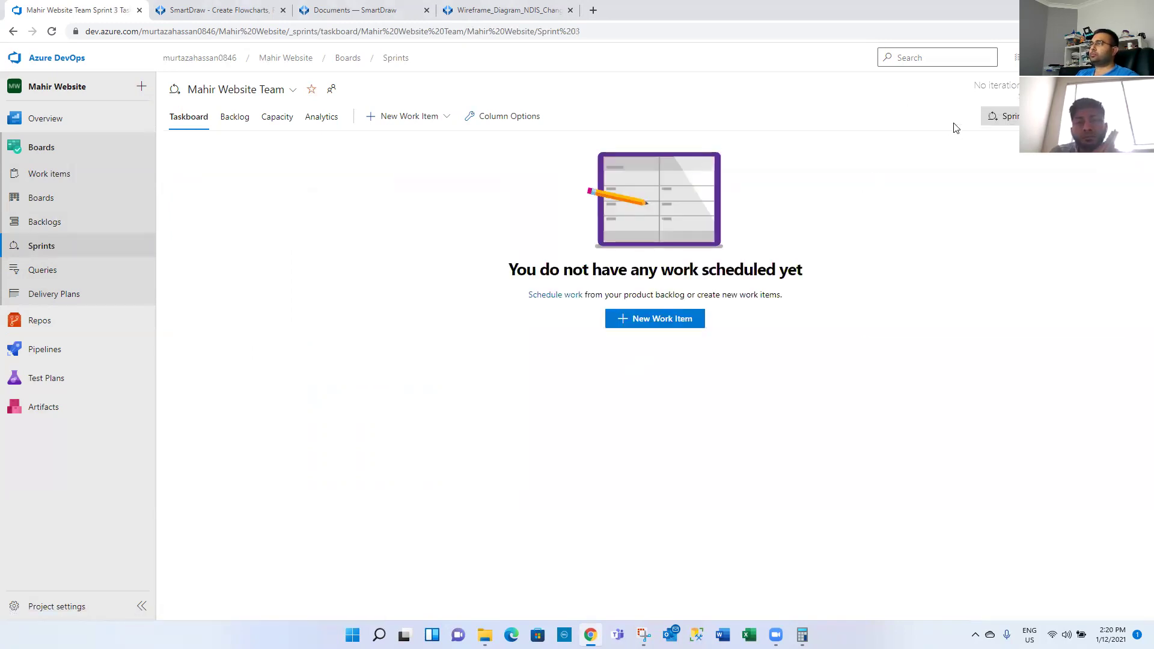
left_click(1000, 117)
left_click(966, 185)
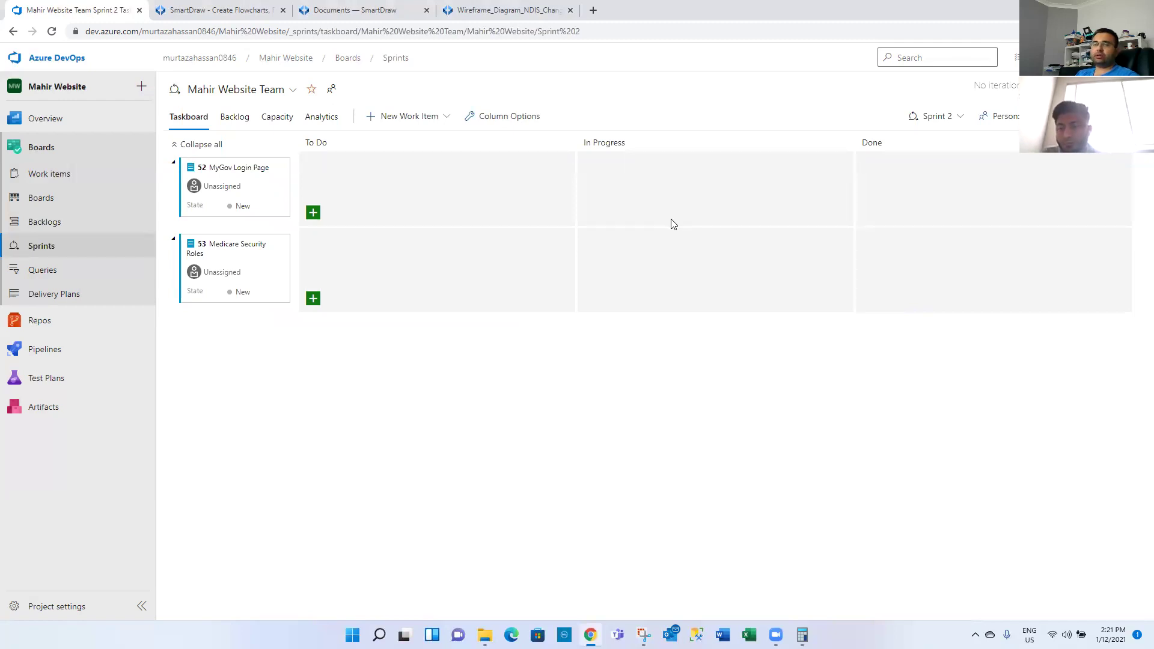
- Open the project's Overview dashboard and start adding widgets to it
left_click(48, 124)
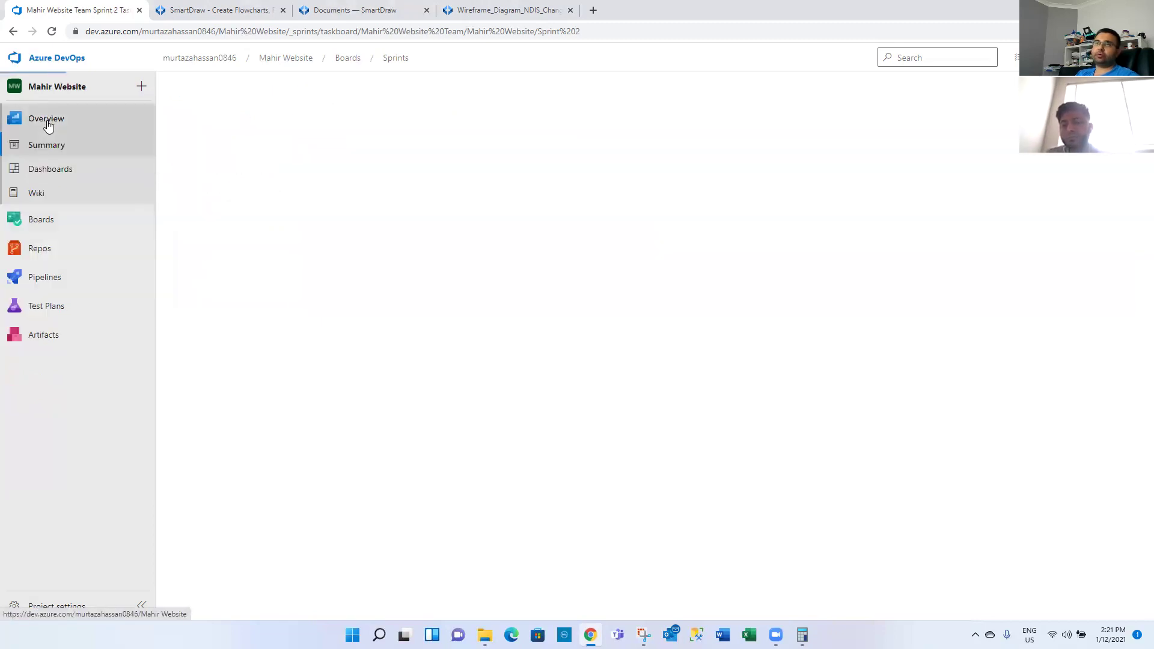
left_click(47, 171)
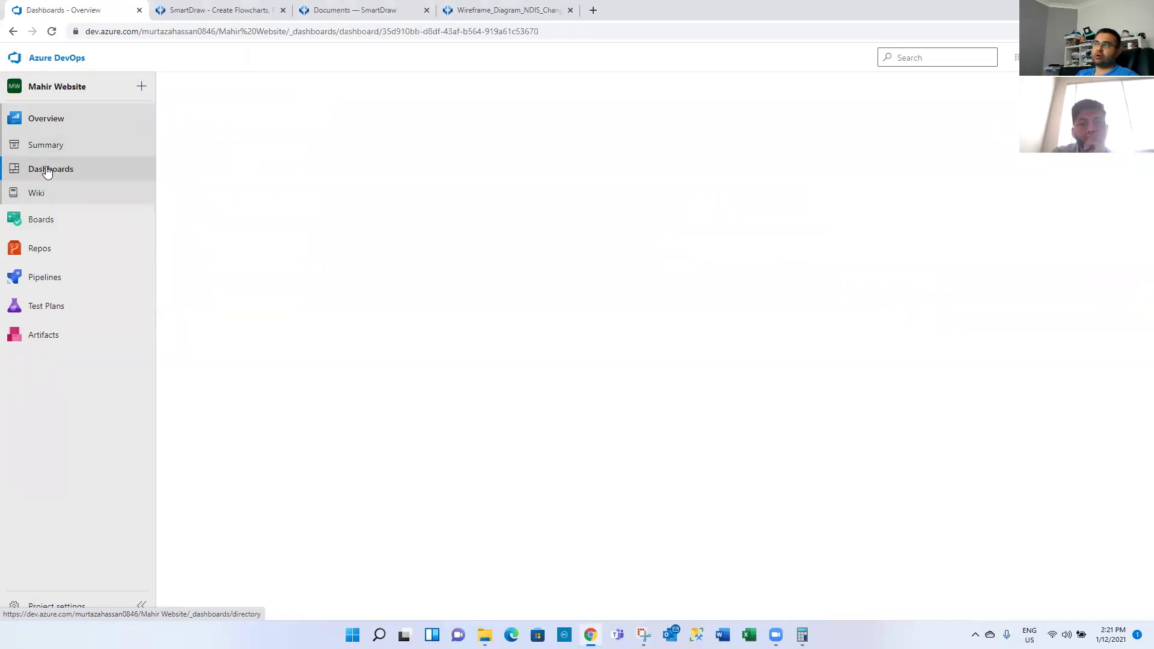
left_click(683, 326)
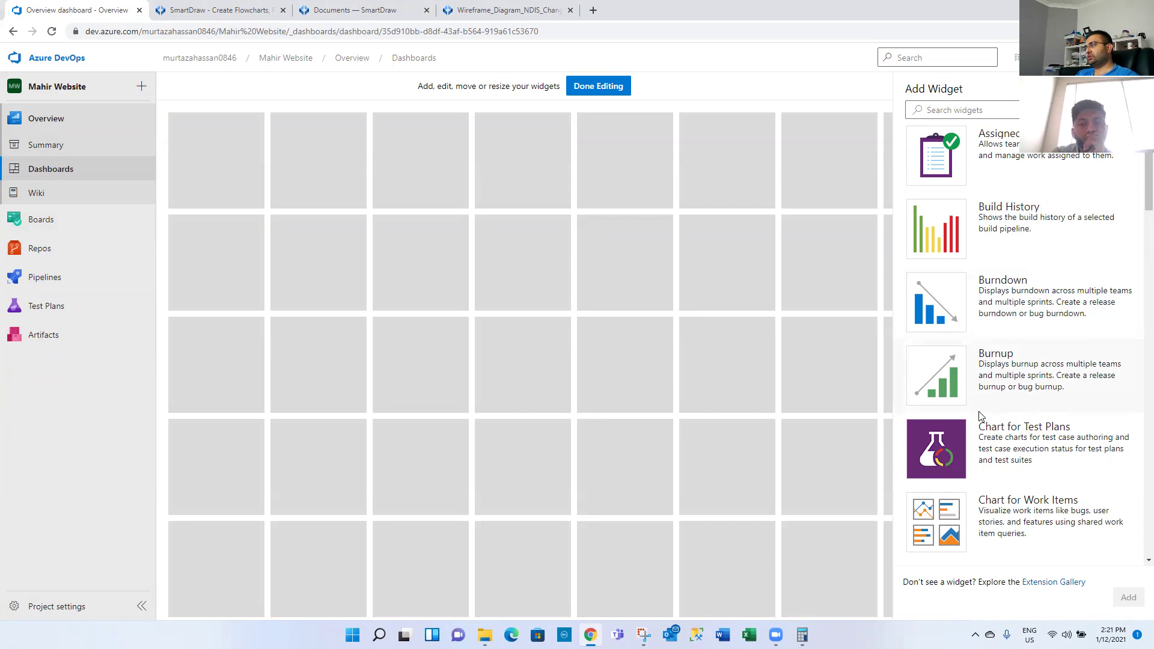
- Place the Burndown widget in the dashboard's upper-left corner and the Assigned to Me widget directly beside it
scroll(978, 413, "down", 3)
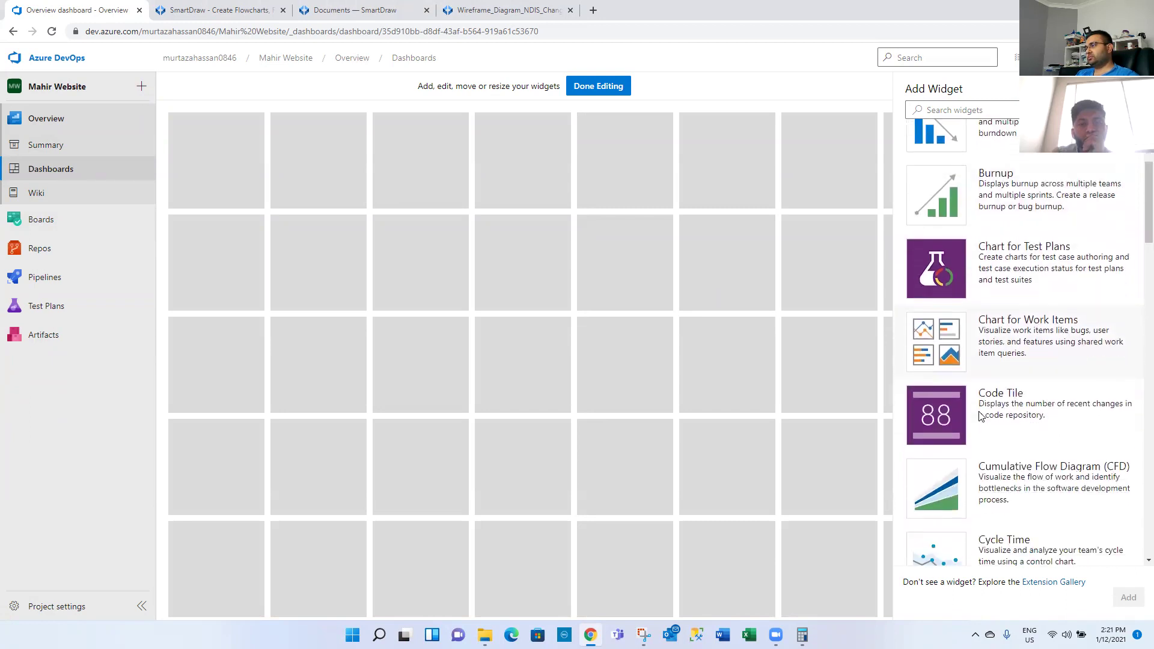
scroll(979, 414, "down", 4)
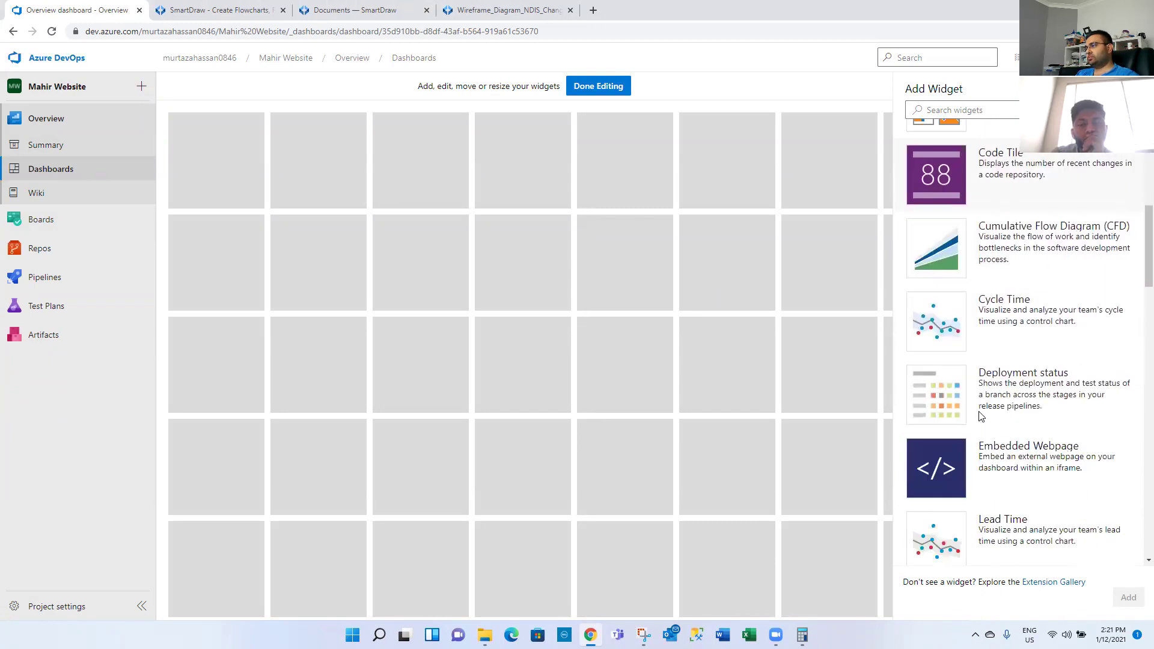
scroll(979, 415, "down", 2)
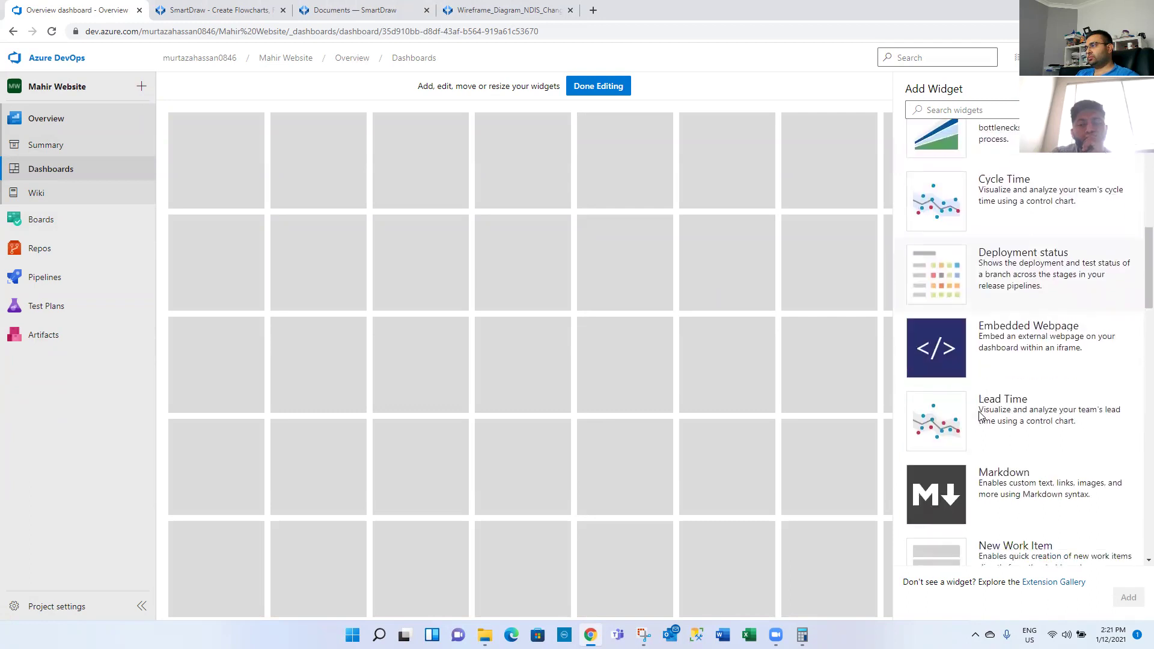
scroll(980, 414, "down", 5)
left_click_drag(1147, 334, 1121, 176)
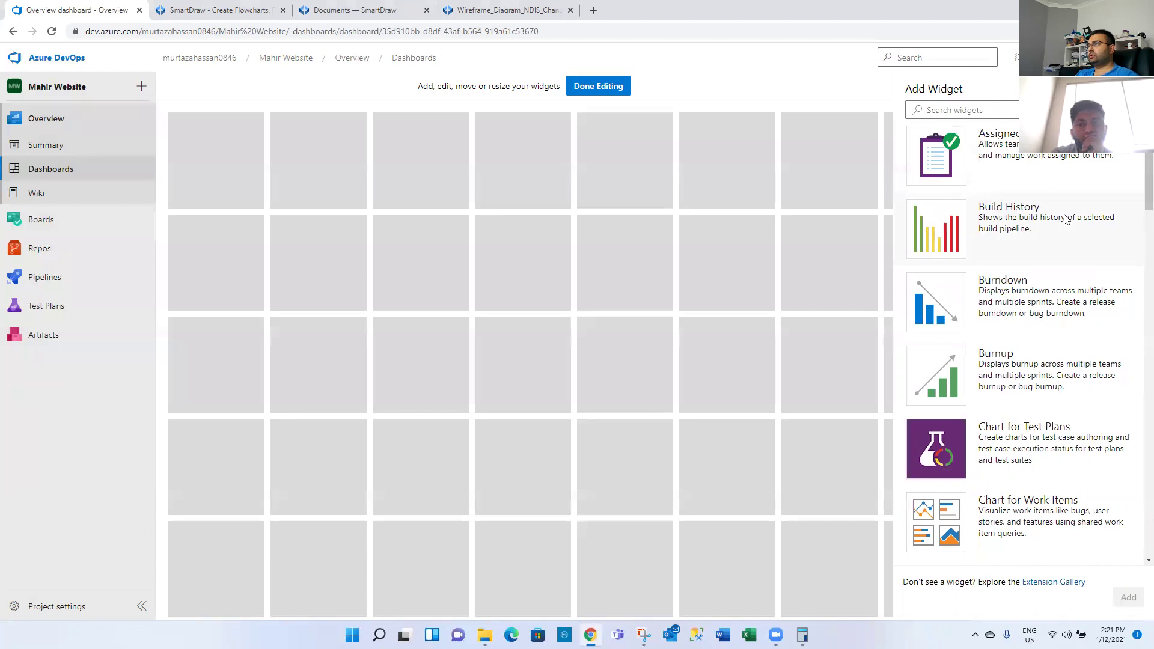
left_click_drag(1050, 292, 201, 138)
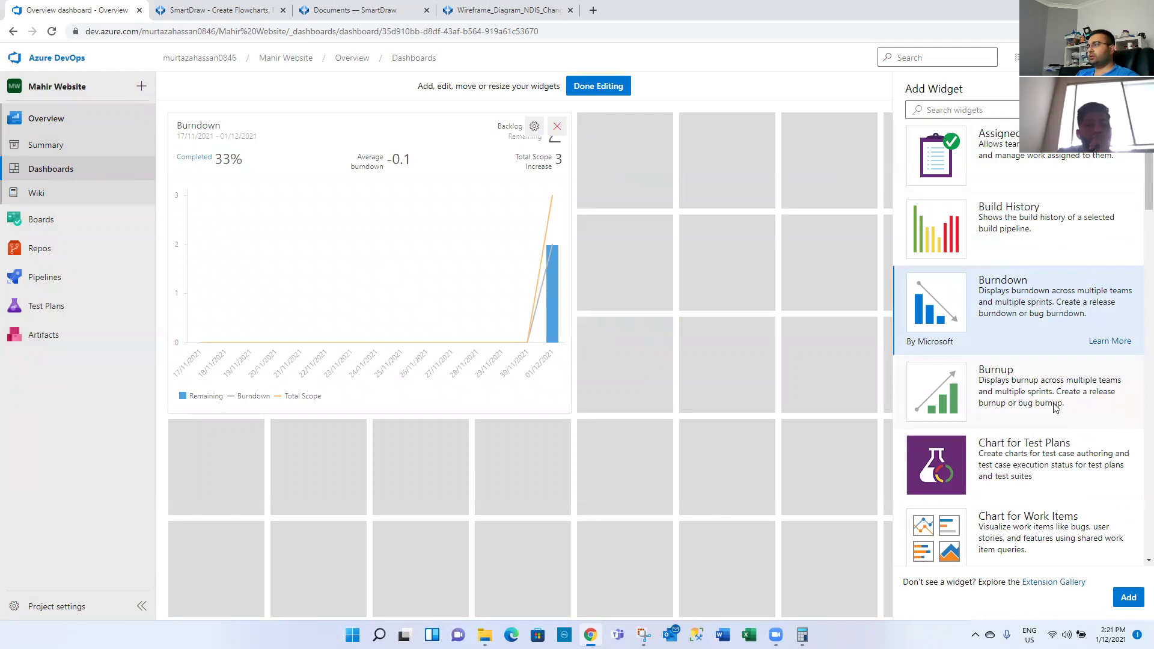
left_click_drag(937, 157, 623, 140)
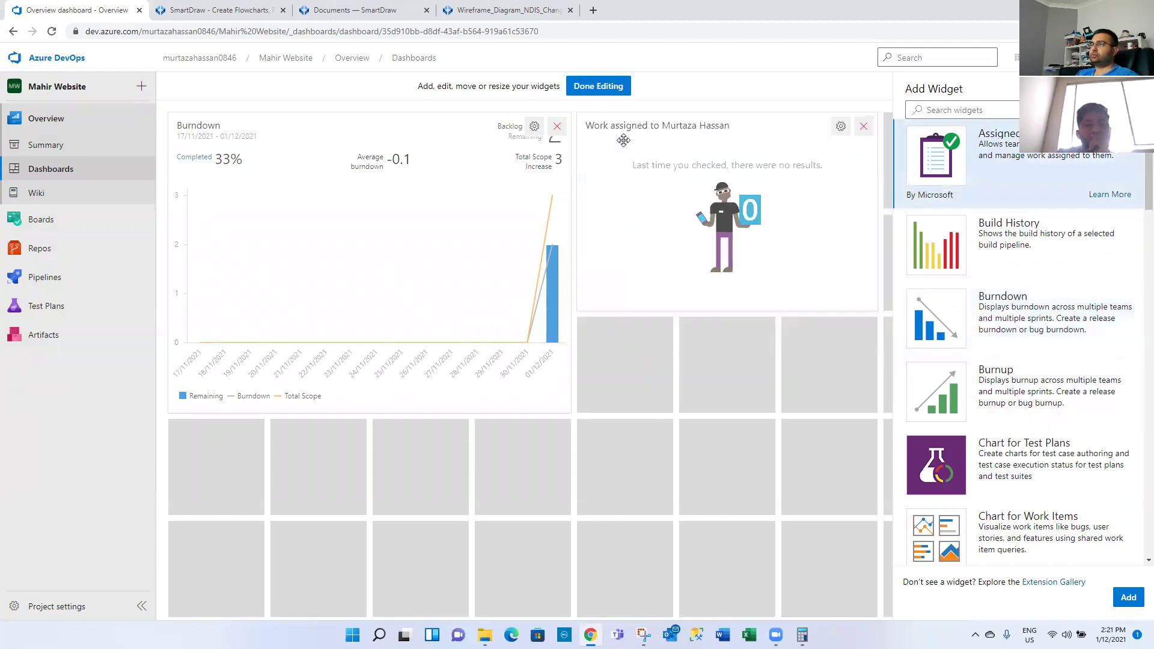
- Place the Sprint Burndown widget on the dashboard directly beneath the Assigned to Me widget
scroll(1040, 417, "down", 4)
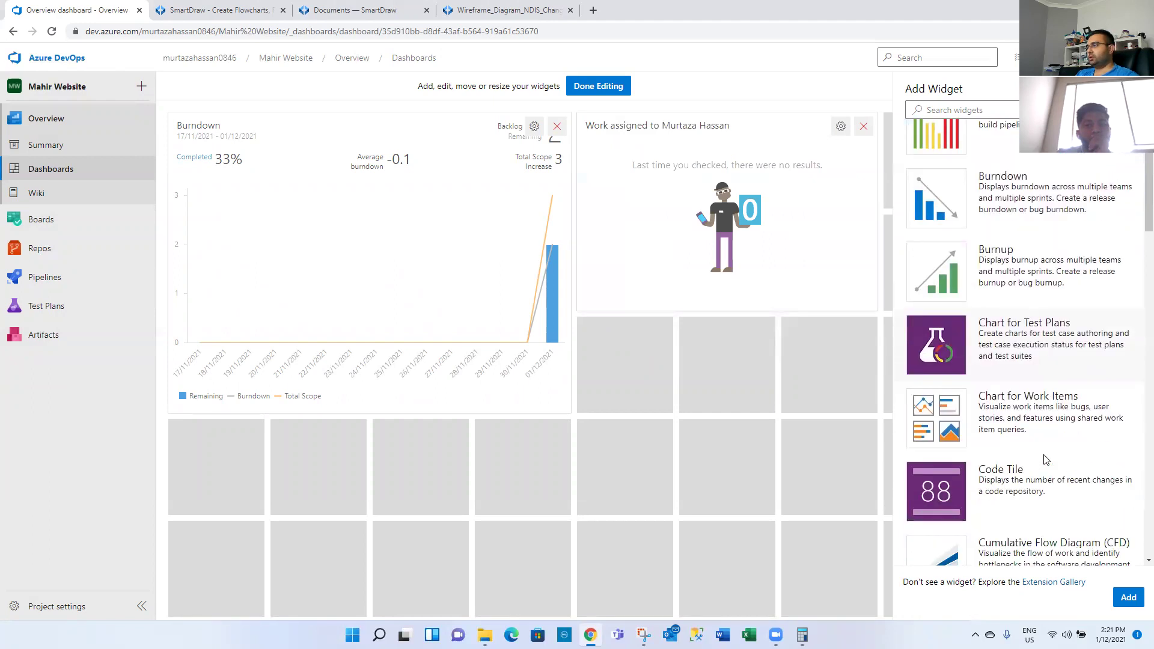
scroll(1046, 459, "down", 3)
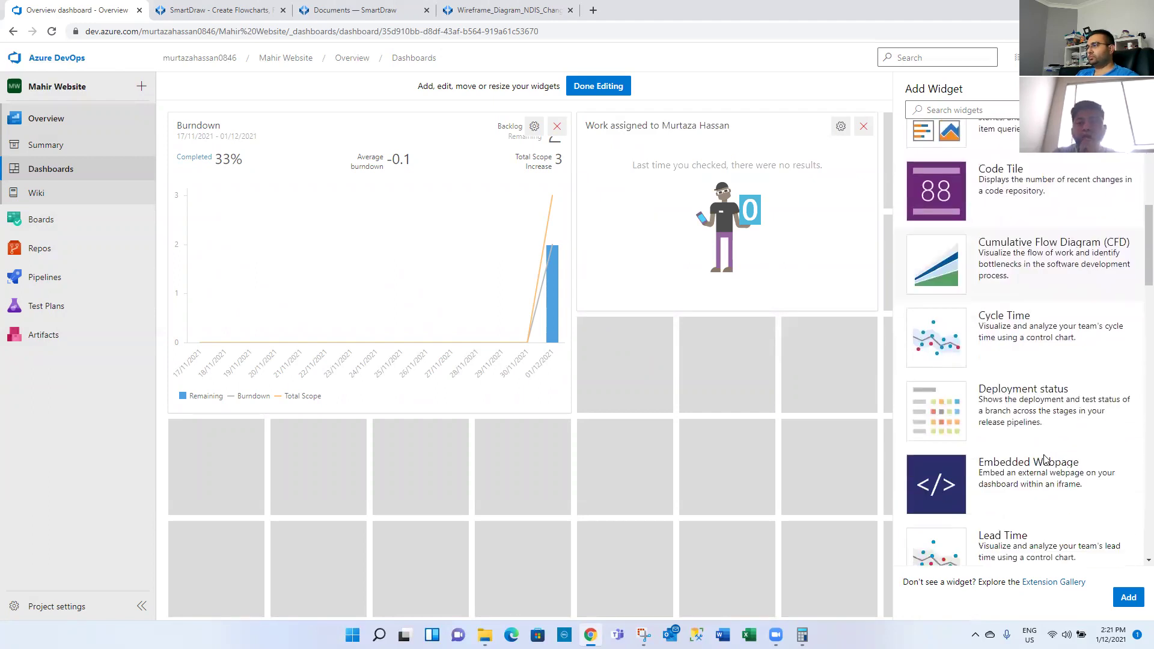
scroll(1044, 458, "down", 5)
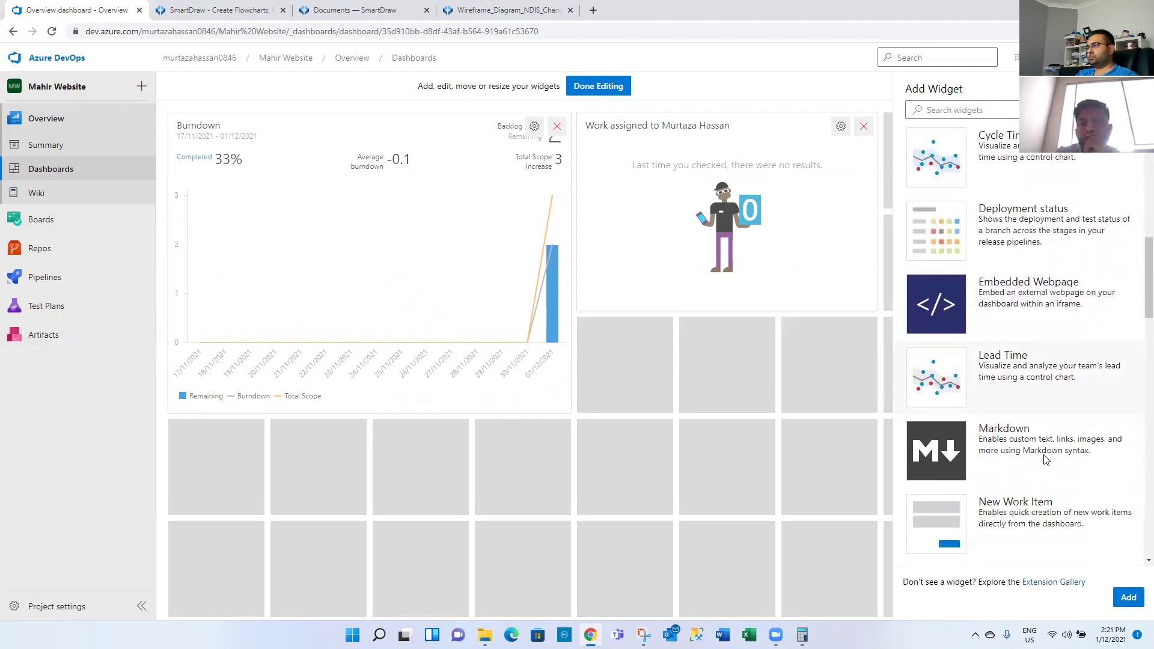
scroll(1044, 459, "down", 7)
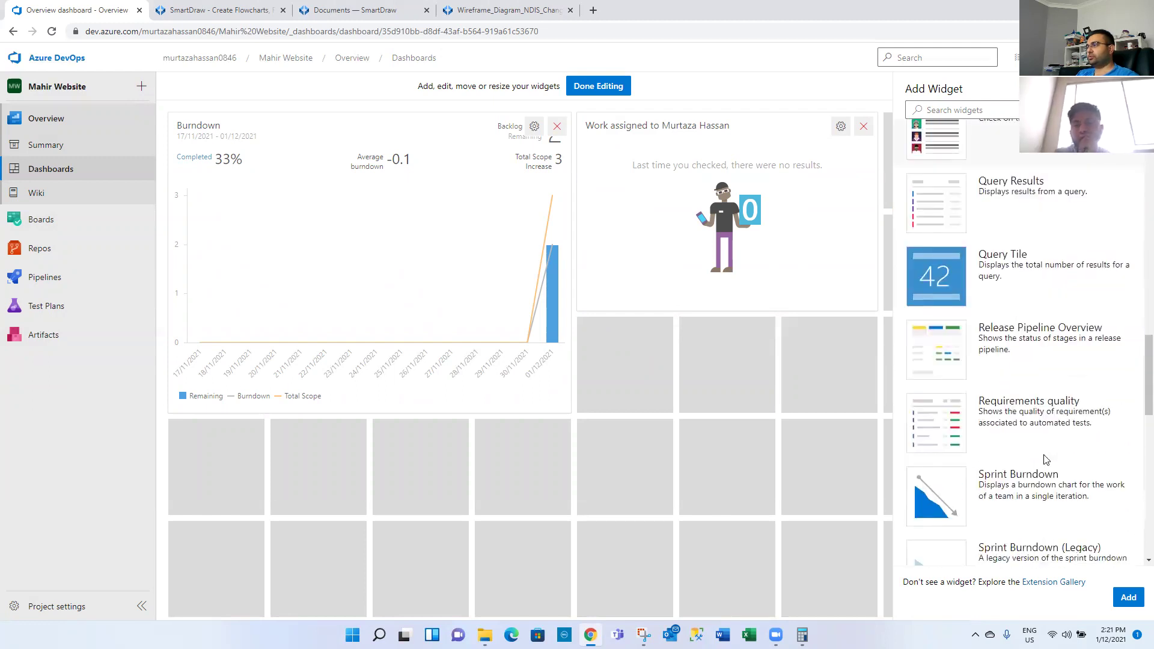
left_click_drag(1044, 474, 575, 323)
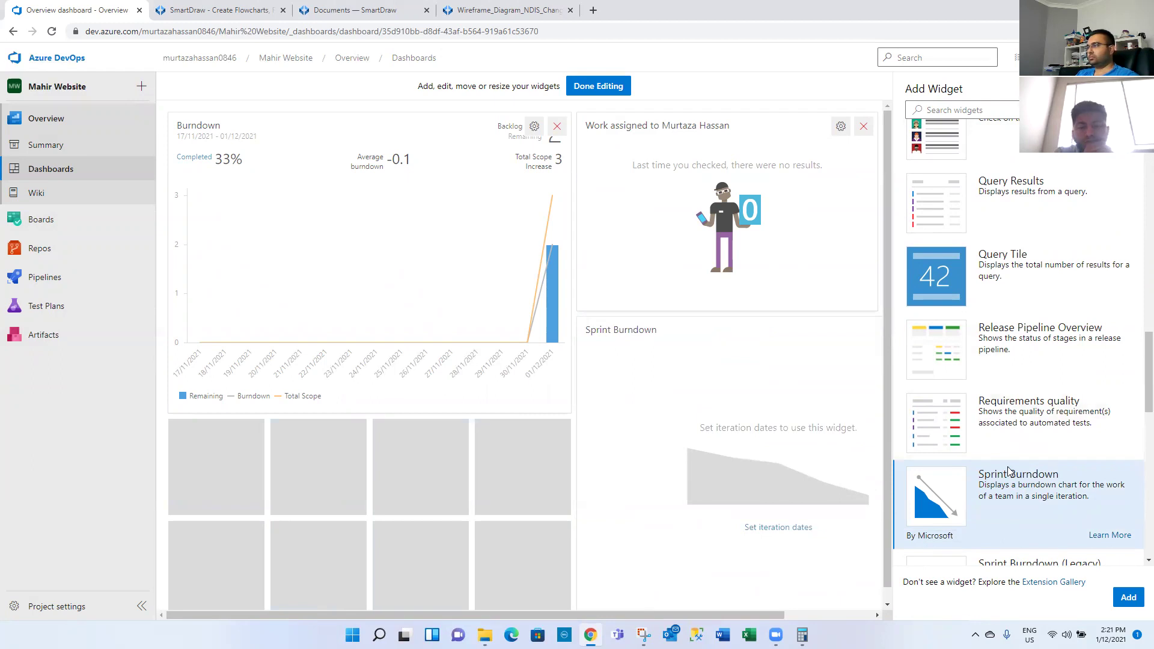
- Place the Sprint Capacity widget beneath the Burndown chart and the Team Members widget directly beside it
scroll(1009, 471, "down", 2)
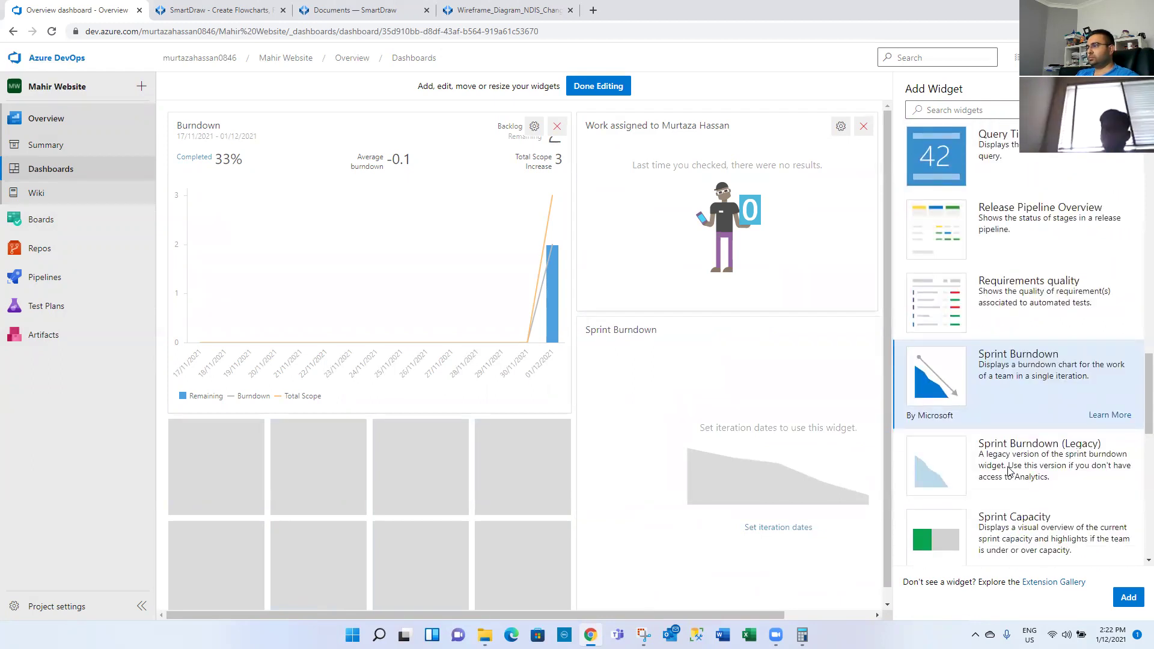
scroll(1010, 474, "down", 1)
left_click_drag(961, 475, 198, 432)
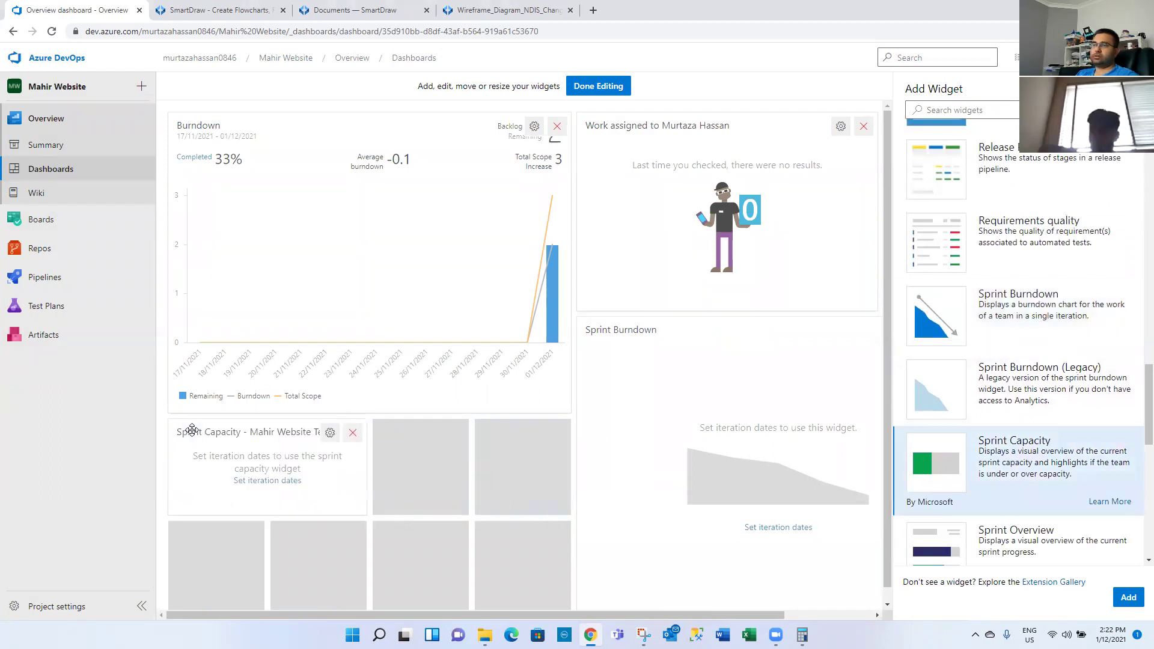
scroll(1071, 511, "down", 3)
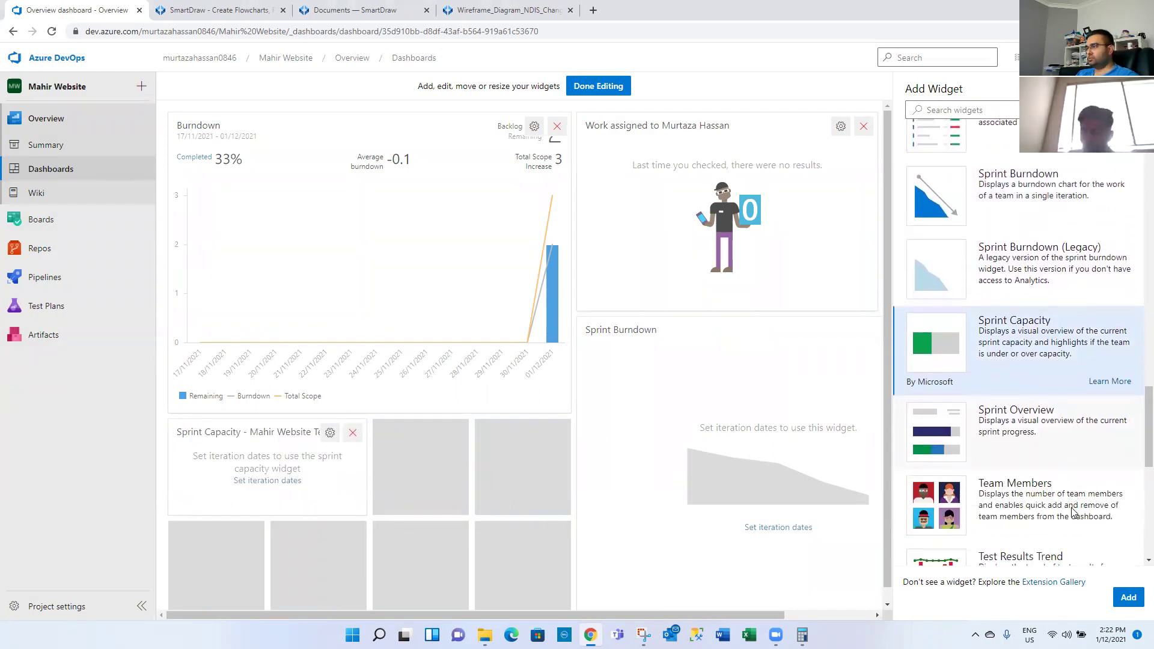
left_click_drag(1068, 455, 408, 437)
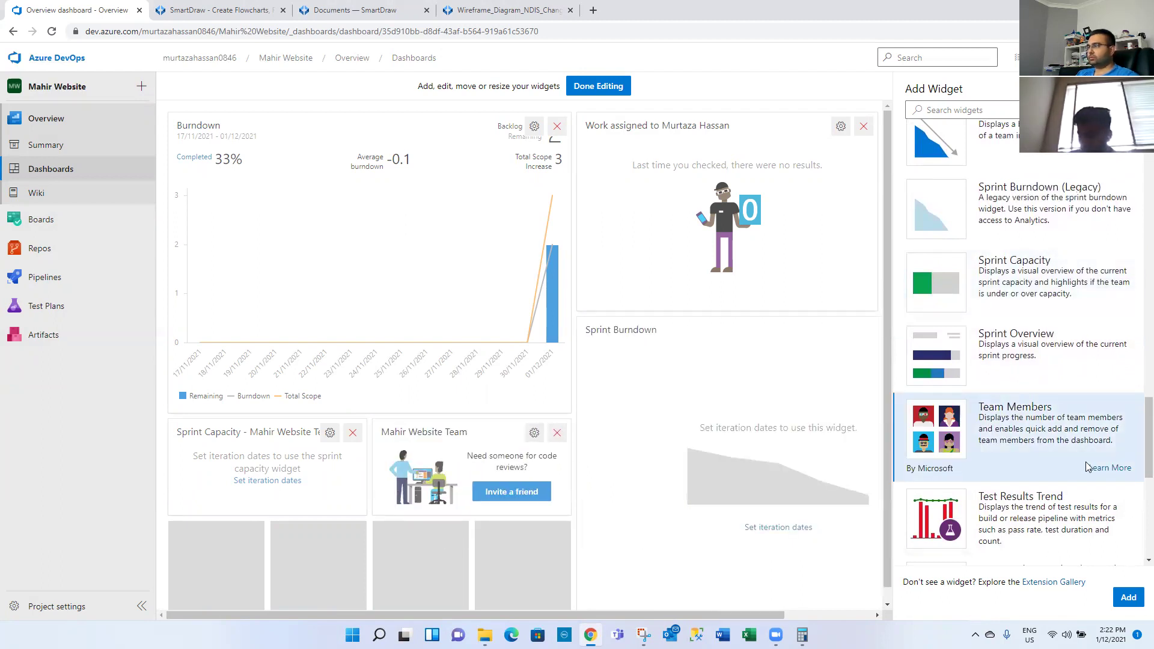
- Place one Velocity widget beneath the Team Members widget and delete the duplicate Velocity widget below Sprint Burndown
scroll(1086, 467, "down", 5)
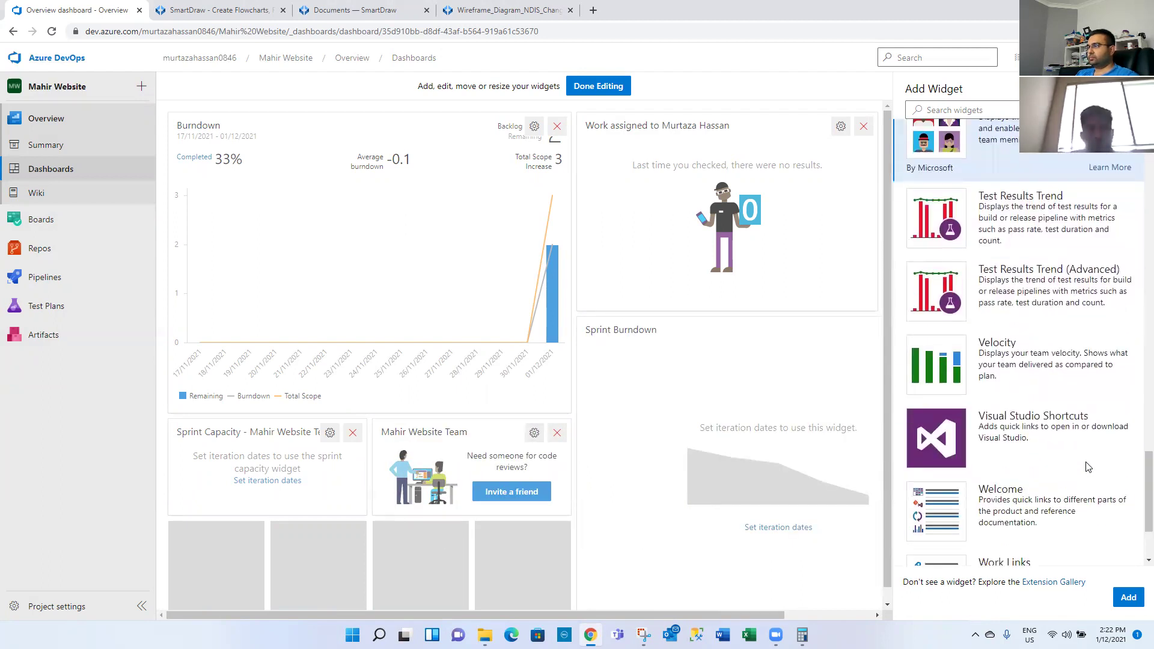
left_click_drag(1077, 370, 306, 518)
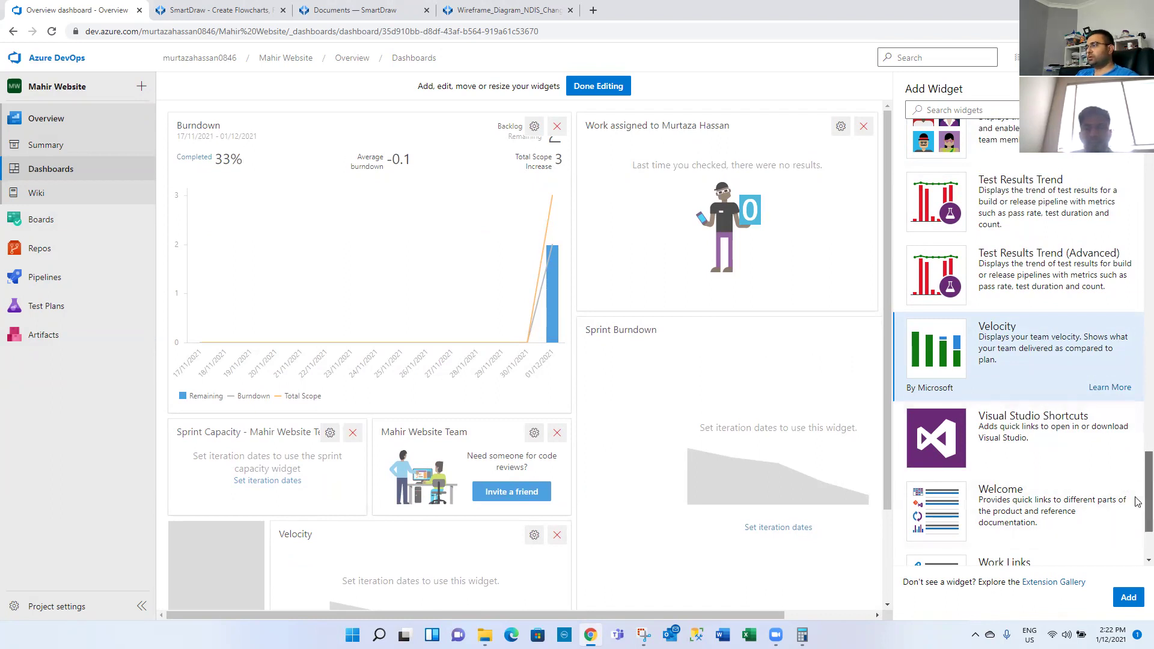
scroll(1136, 486, "down", 2)
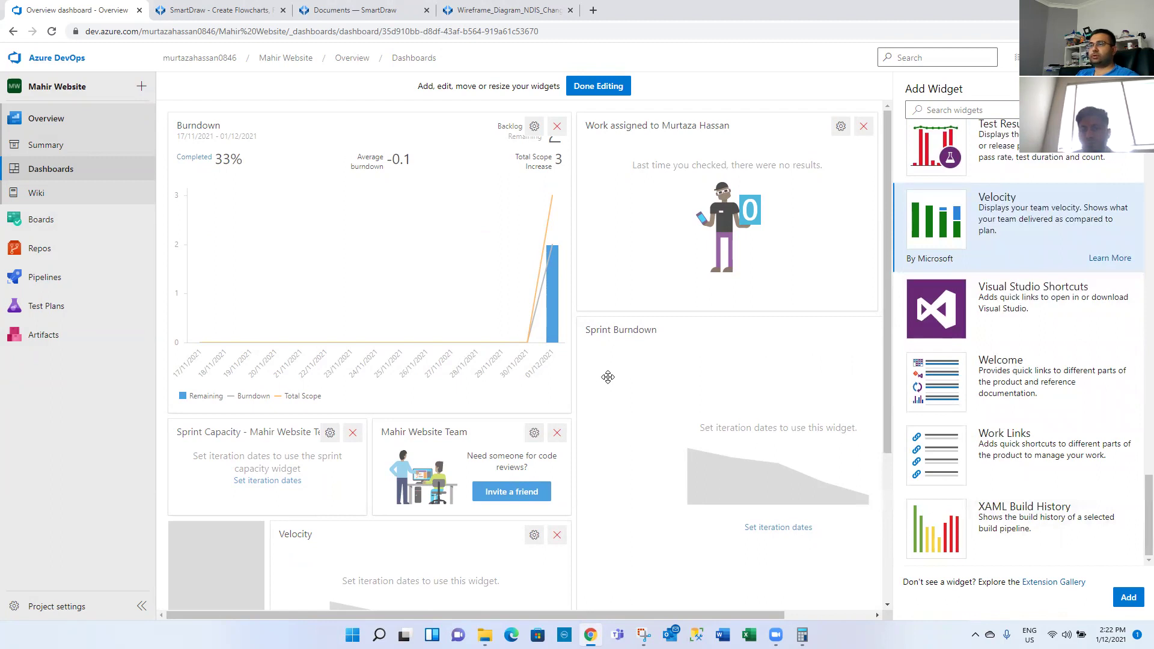
scroll(606, 377, "down", 3)
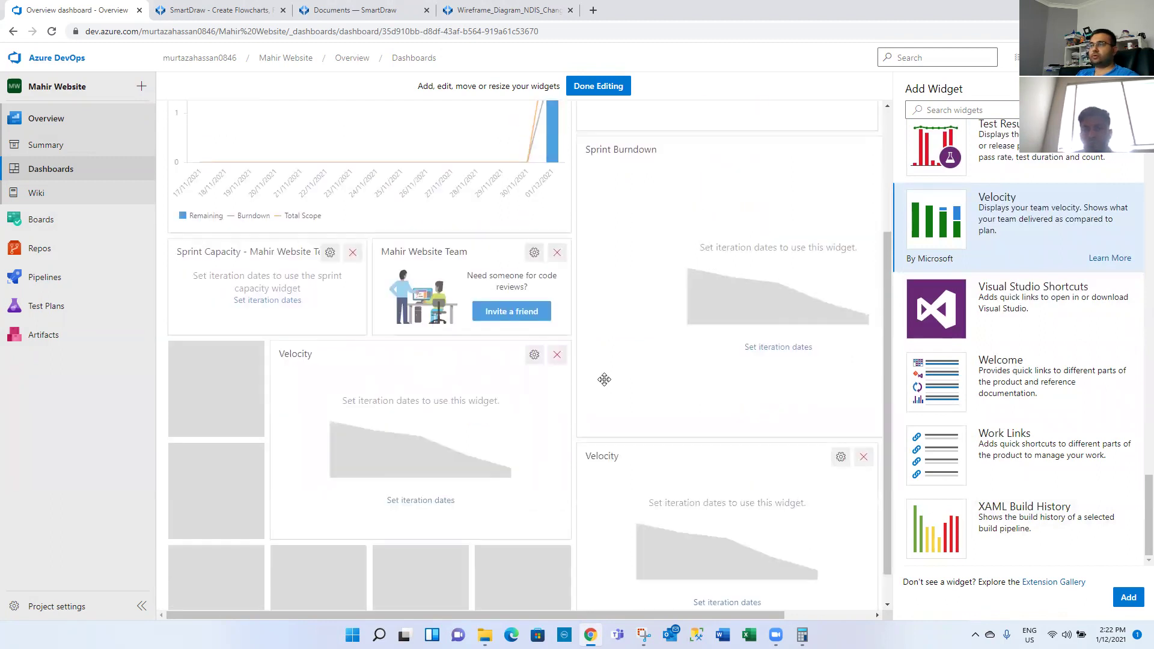
left_click(863, 457)
left_click(625, 357)
scroll(541, 312, "up", 3)
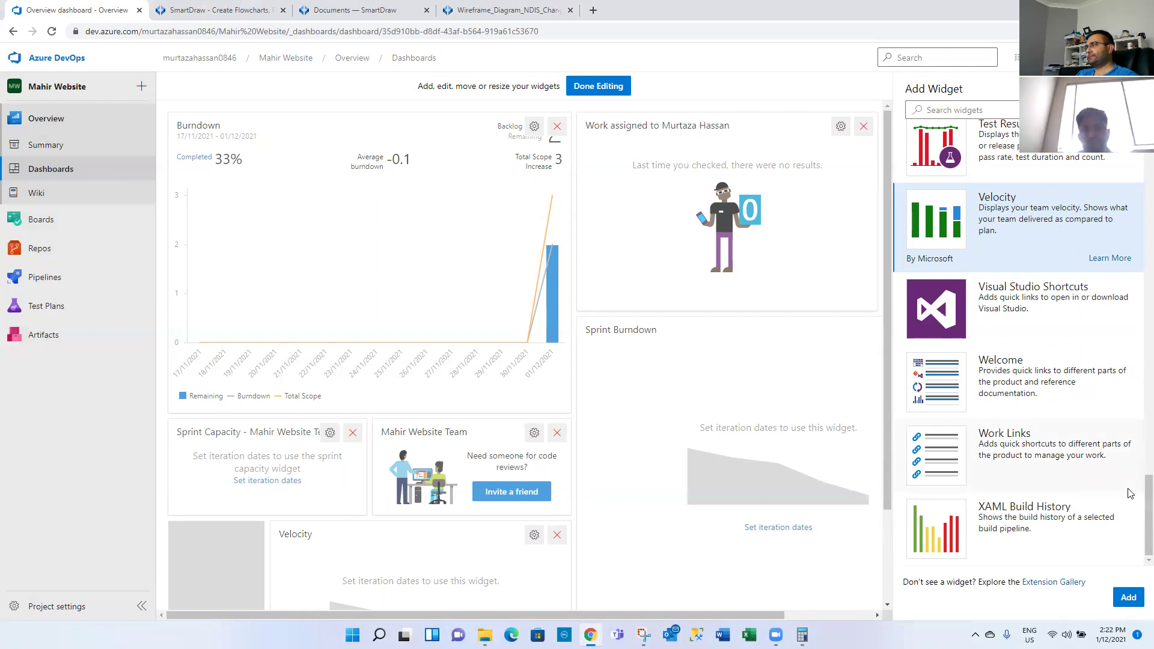
- Place the Chart for Work Items widget on the dashboard directly beneath the Sprint Capacity widget
left_click_drag(1137, 496, 1137, 155)
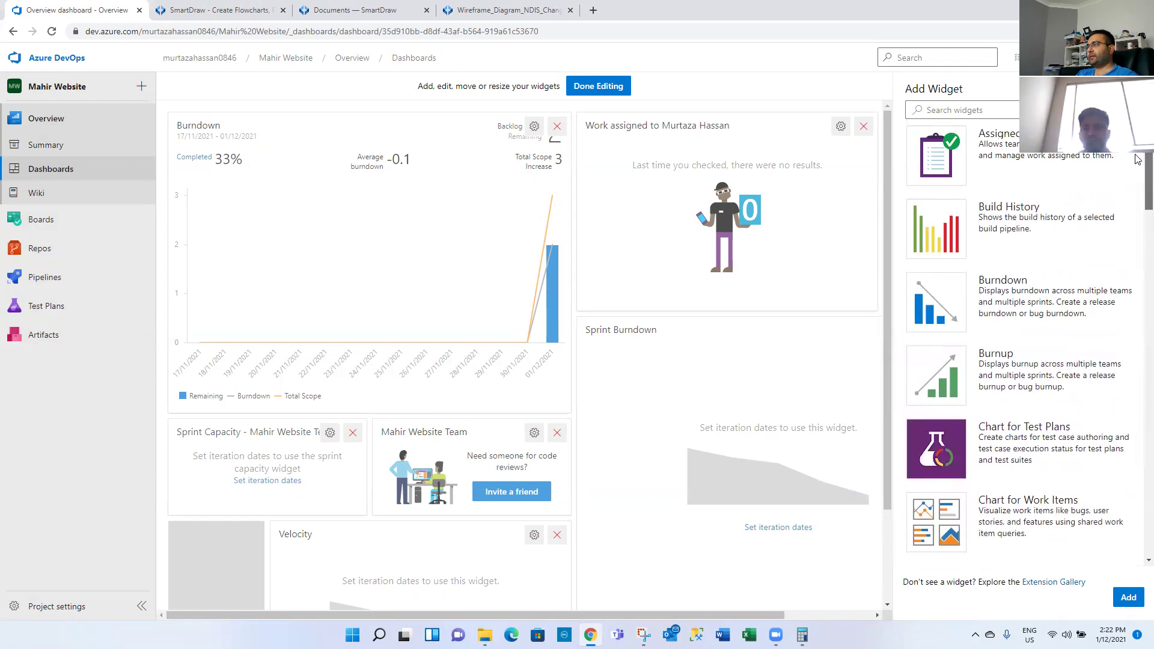
scroll(1137, 166, "down", 1)
left_click_drag(1137, 175, 1134, 197)
left_click_drag(1013, 339, 180, 528)
- Examine the Chart for Work Items configuration, including its aggregation, sort, query and group-by options, and leave it without saving
left_click(329, 355)
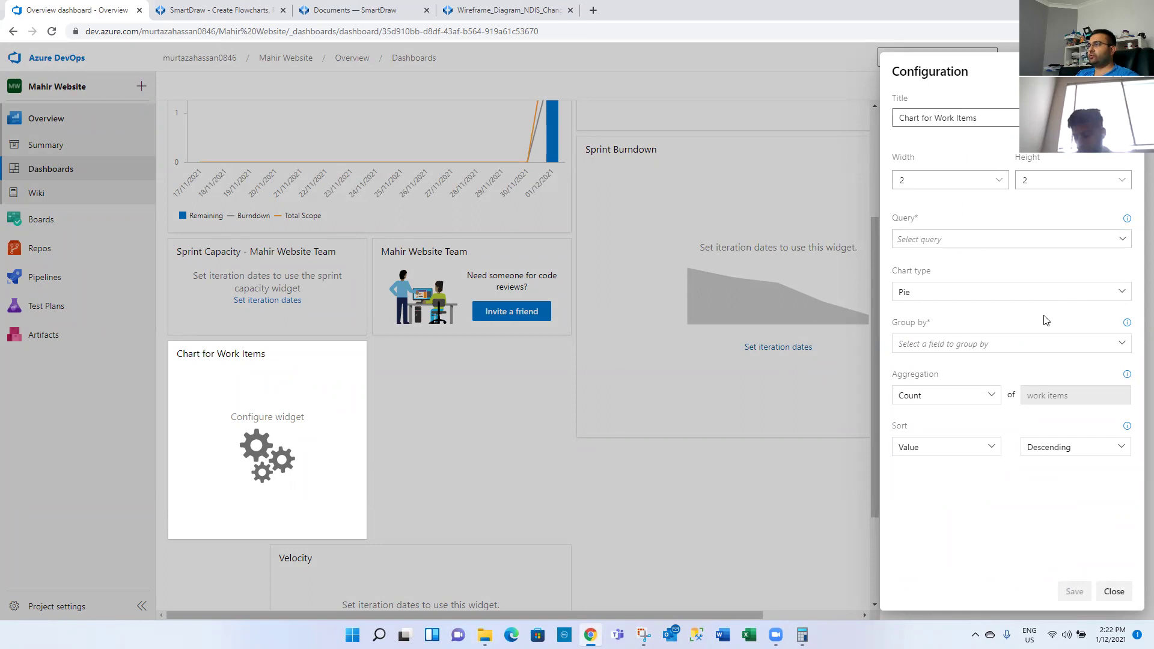
left_click(992, 398)
left_click(993, 398)
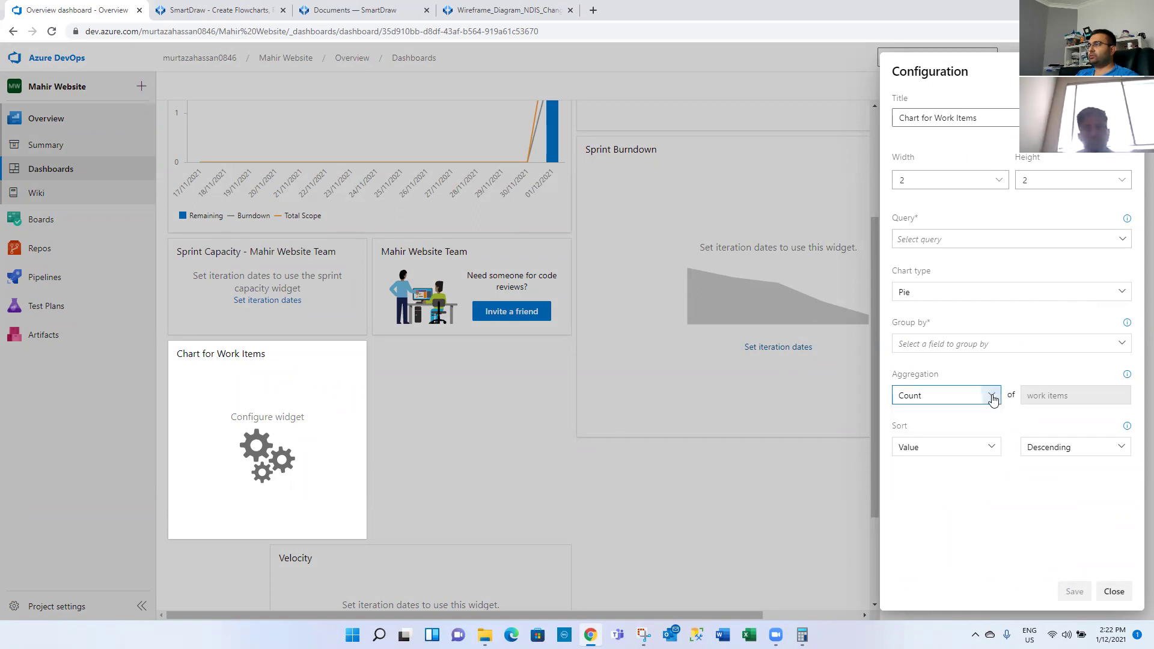
left_click(1086, 453)
left_click(1078, 484)
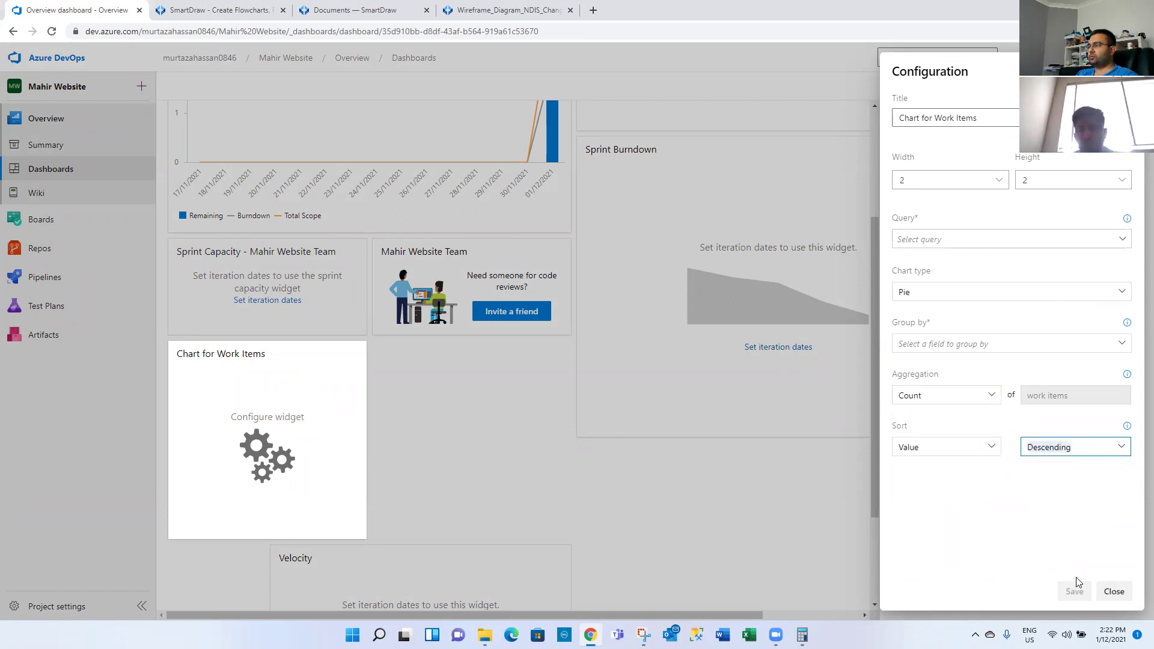
left_click(954, 234)
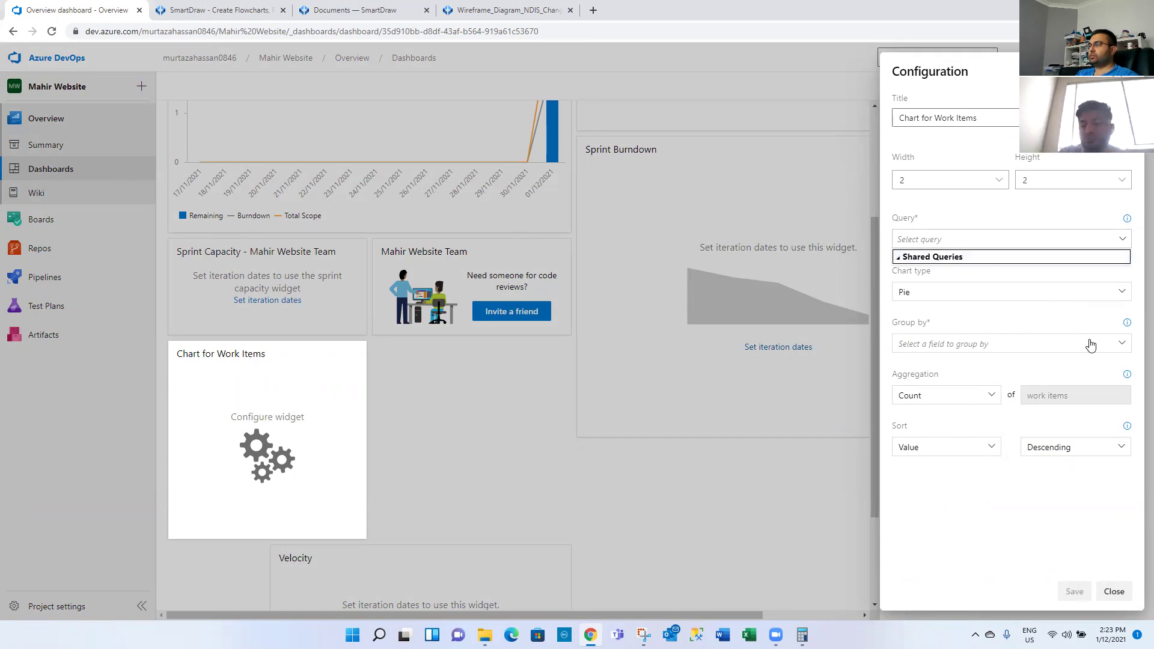
left_click(1123, 343)
left_click(1124, 345)
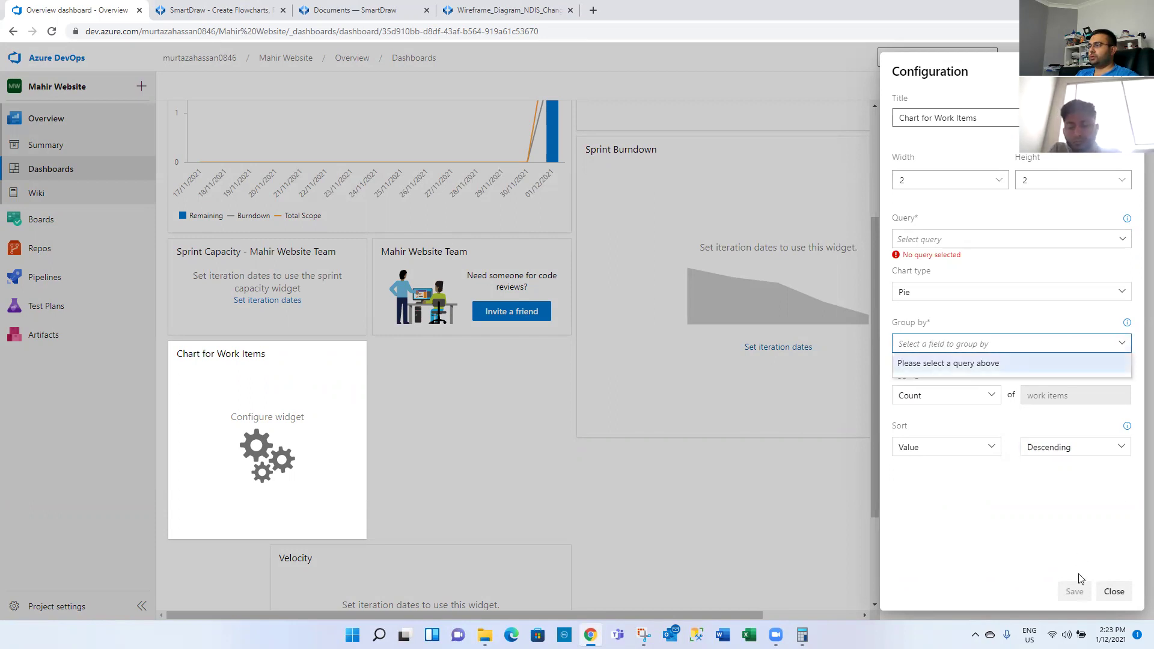
left_click(1108, 592)
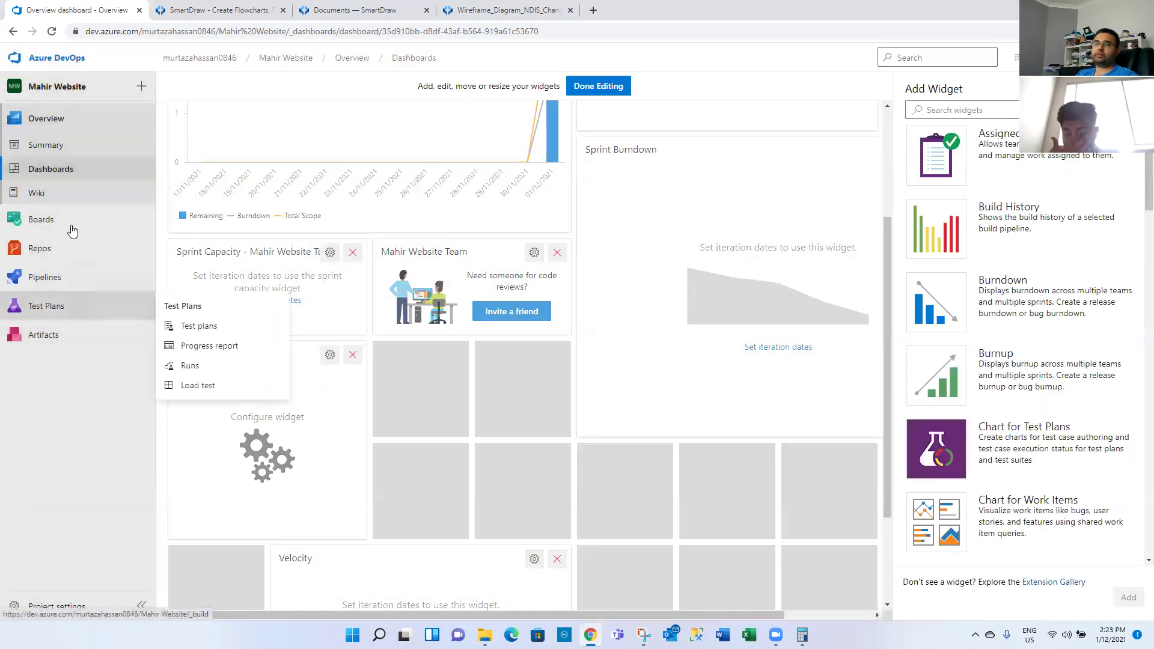
- Go to the project's Boards queries and start a new work item query
mouse_move(67, 221)
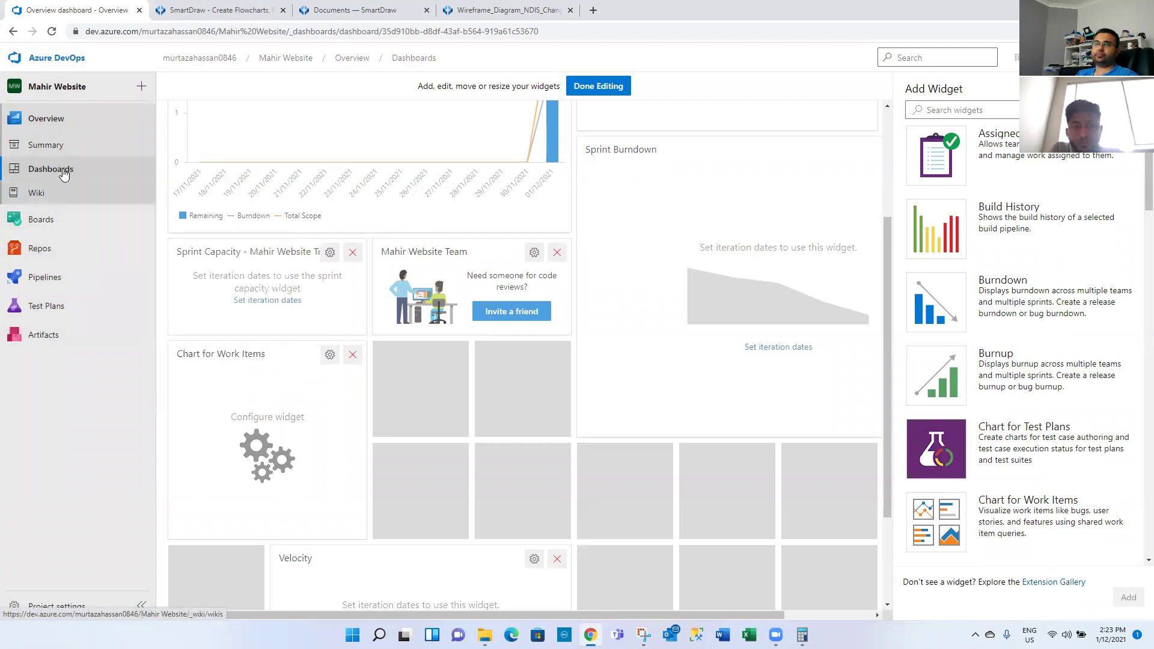
left_click(51, 221)
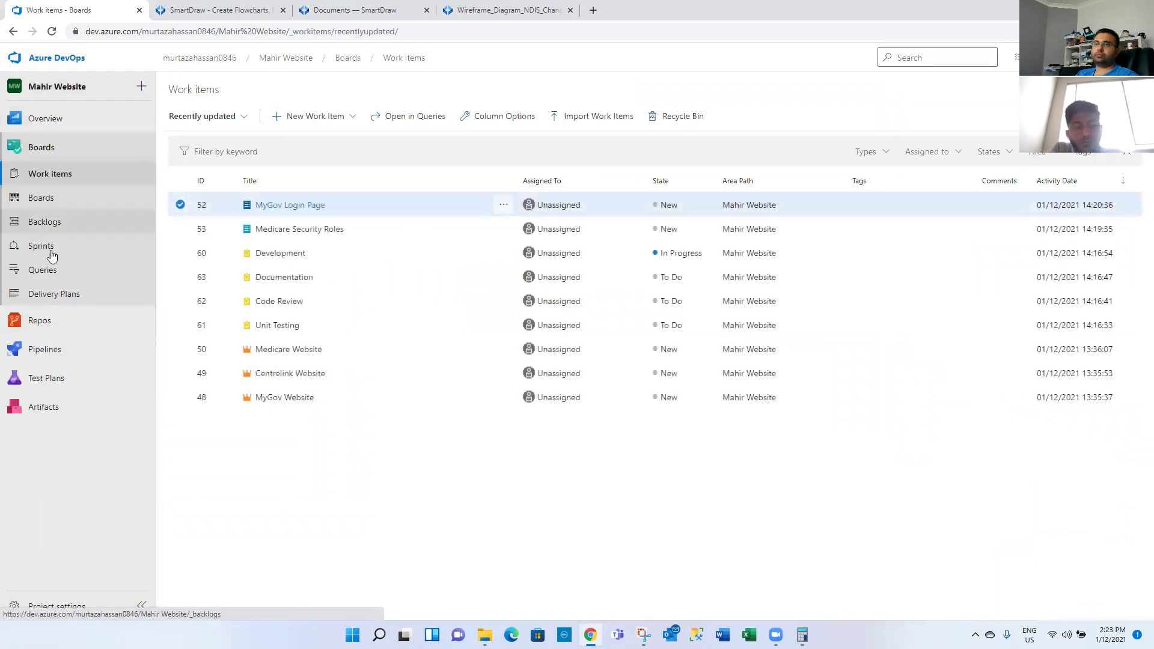
left_click(56, 272)
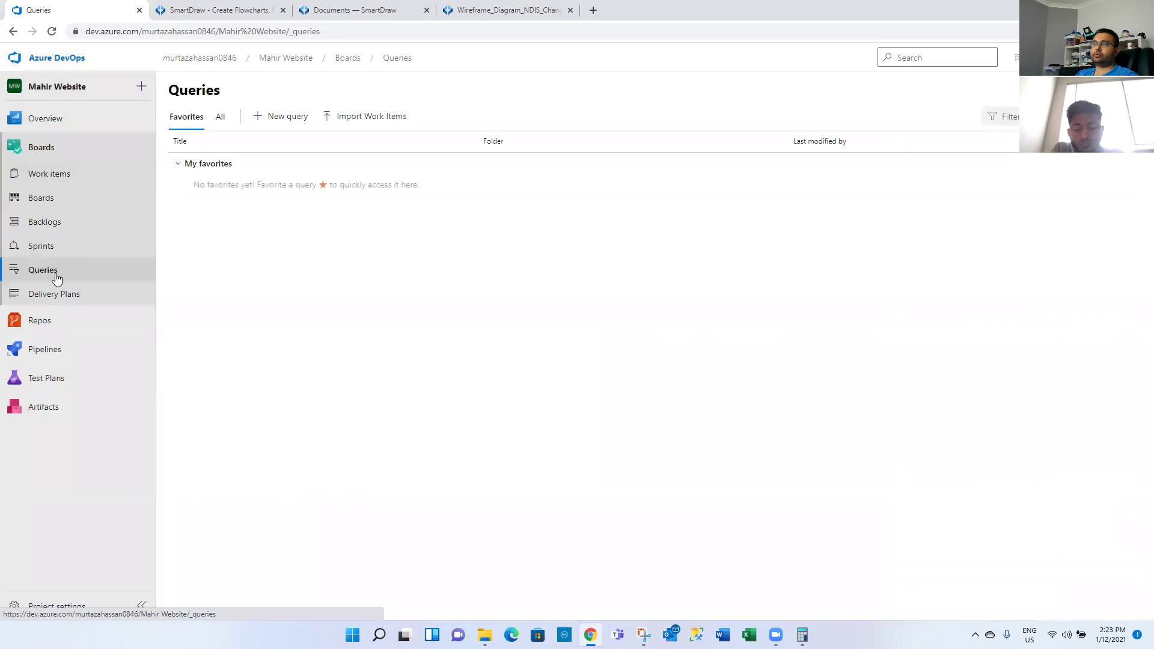
left_click(257, 118)
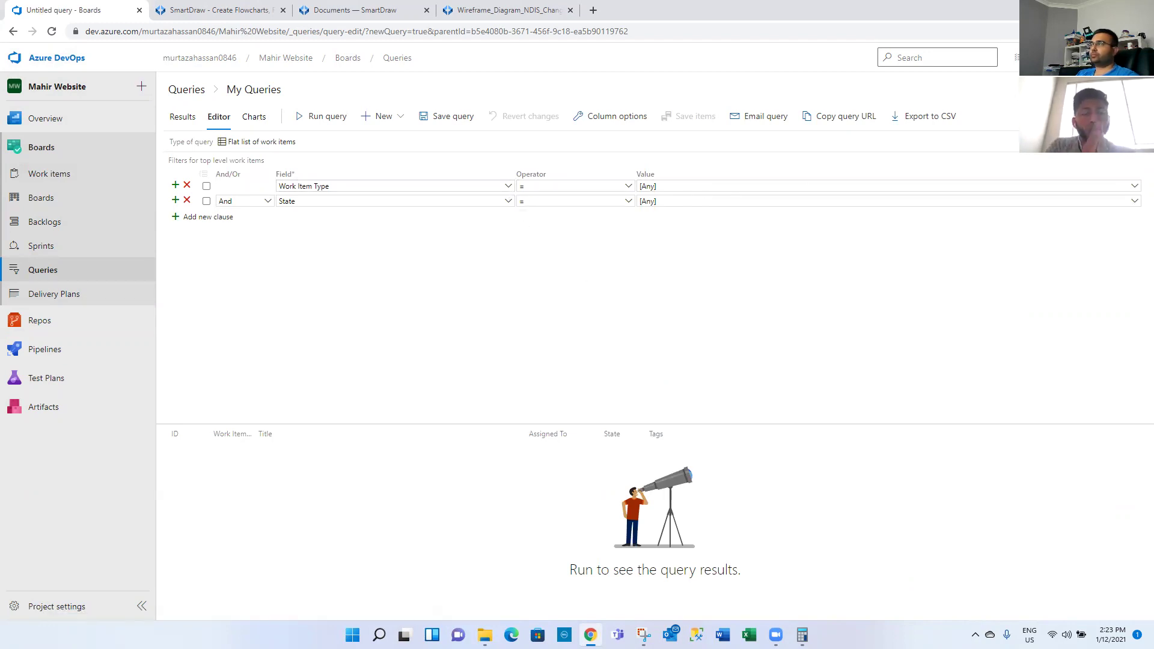
- Set the query's Work Item Type filter to Product Backlog Item
left_click(1136, 189)
left_click(1136, 188)
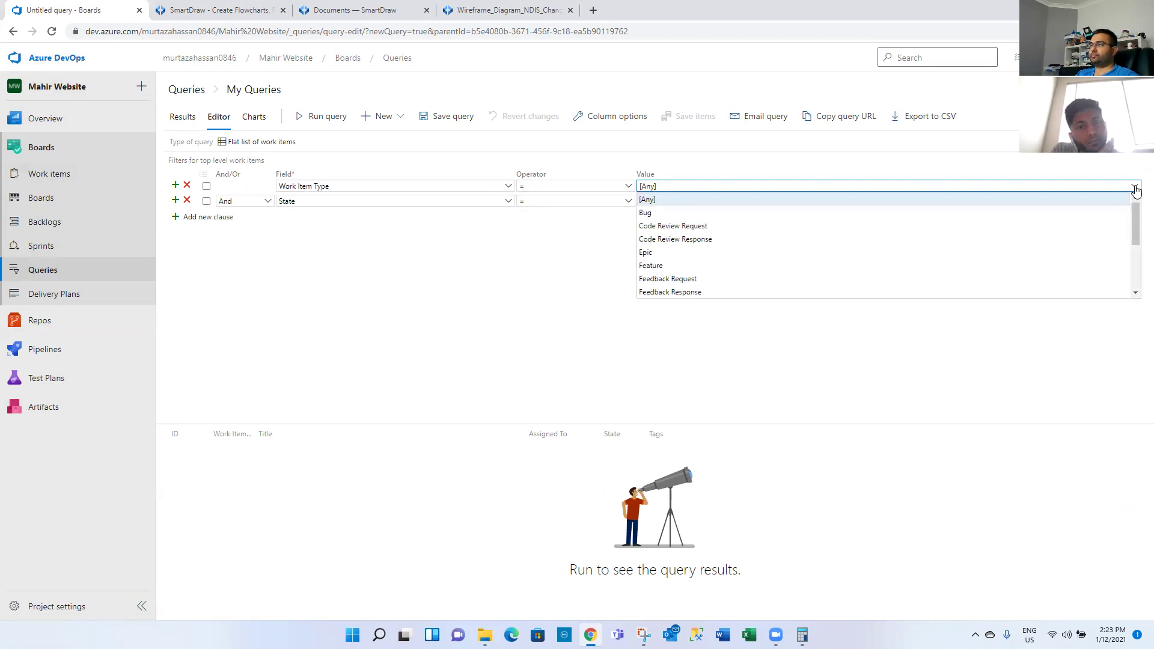
scroll(861, 248, "down", 2)
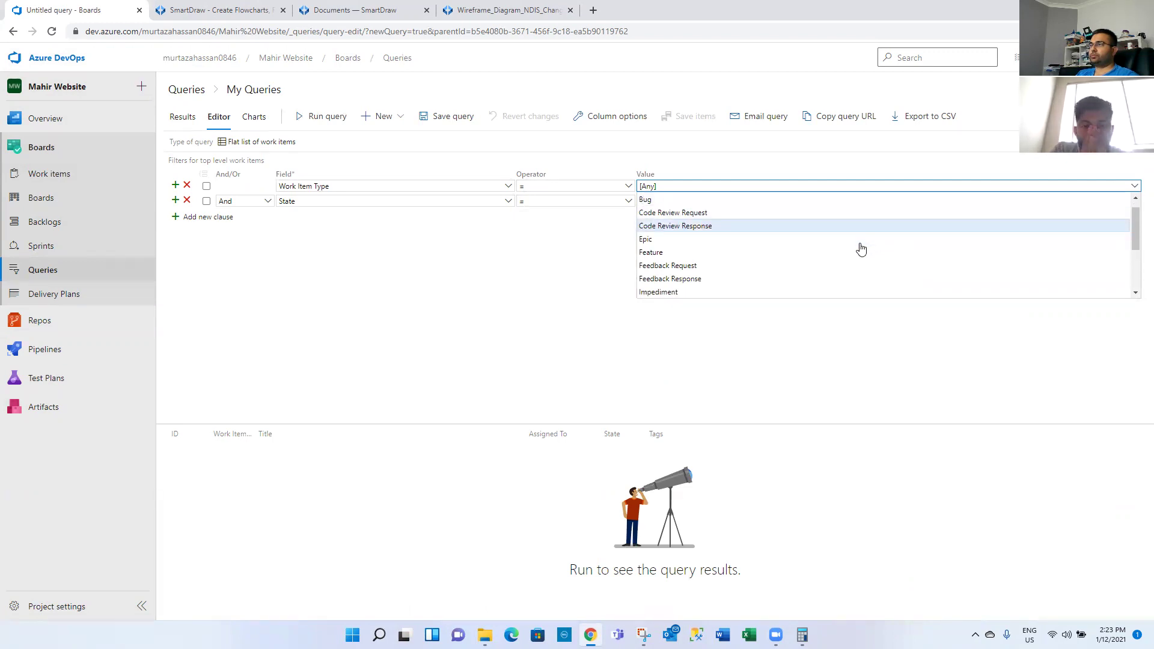
scroll(861, 248, "down", 2)
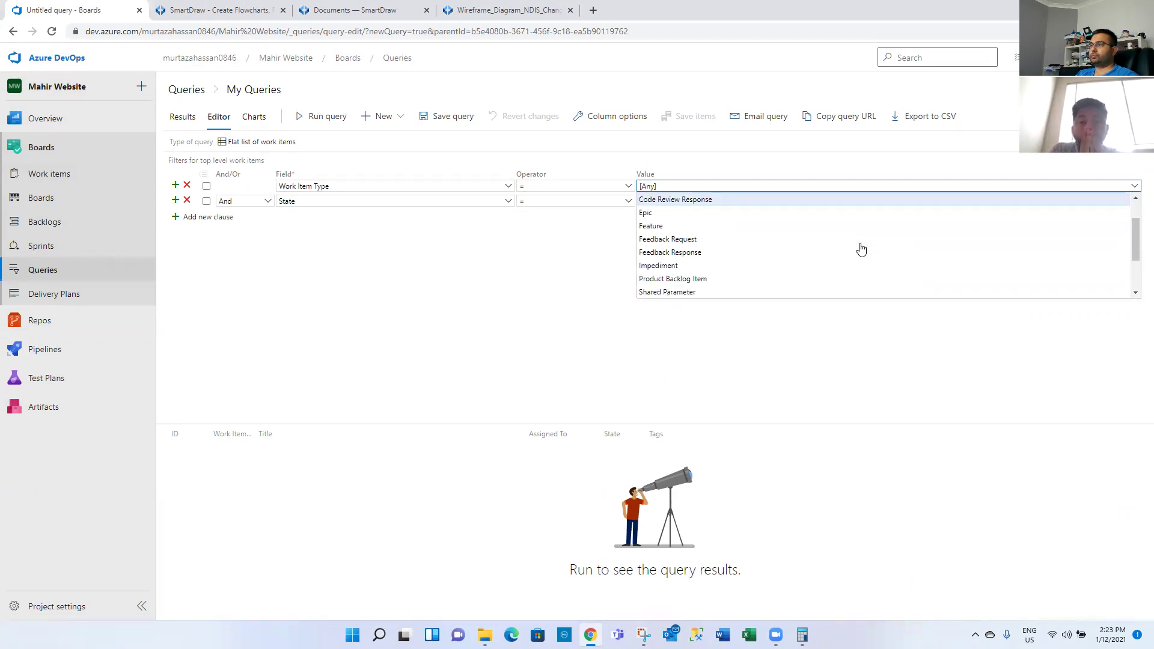
left_click(805, 265)
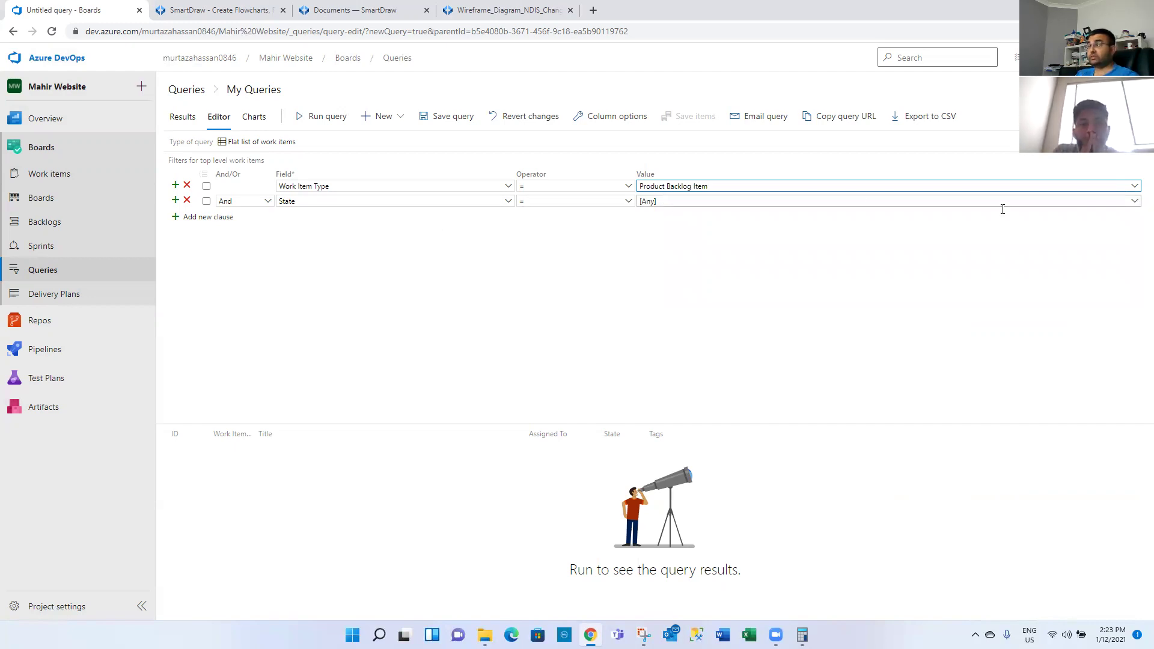
- Set the query's State filter to New and run the query
left_click(1135, 203)
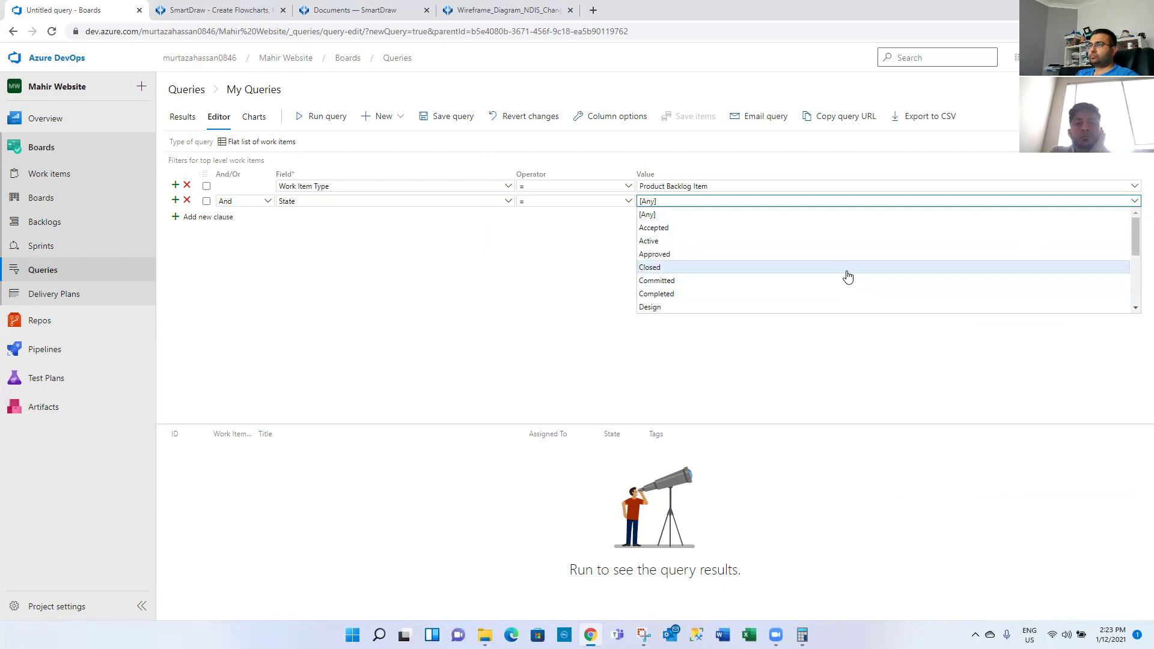
scroll(847, 276, "down", 4)
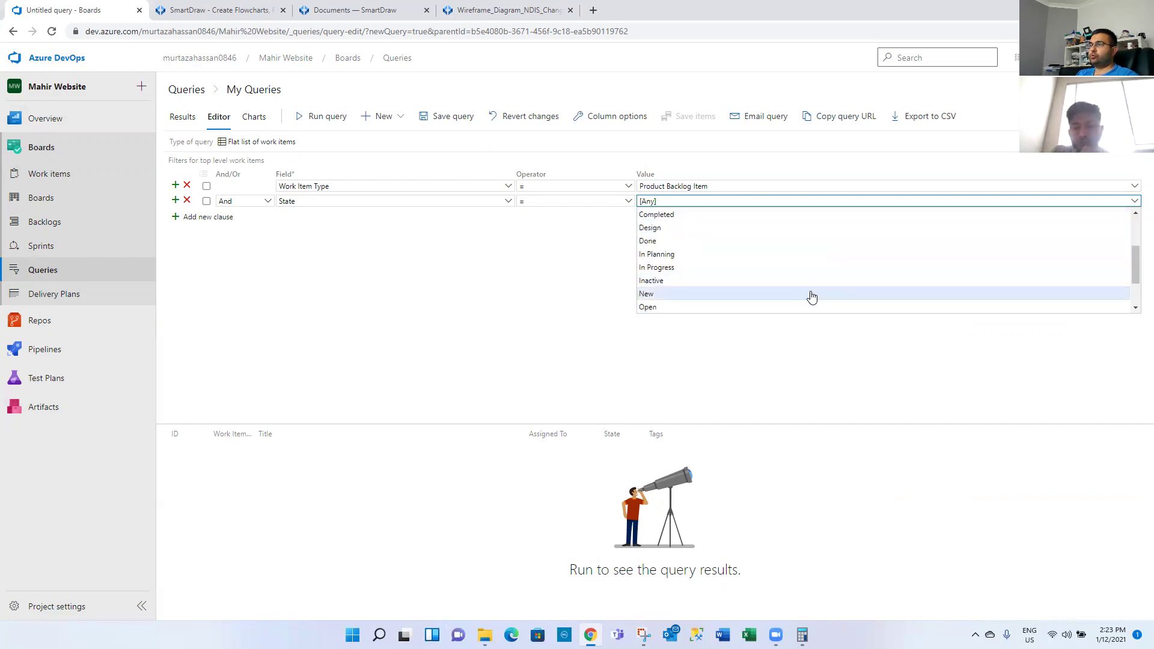
left_click(811, 296)
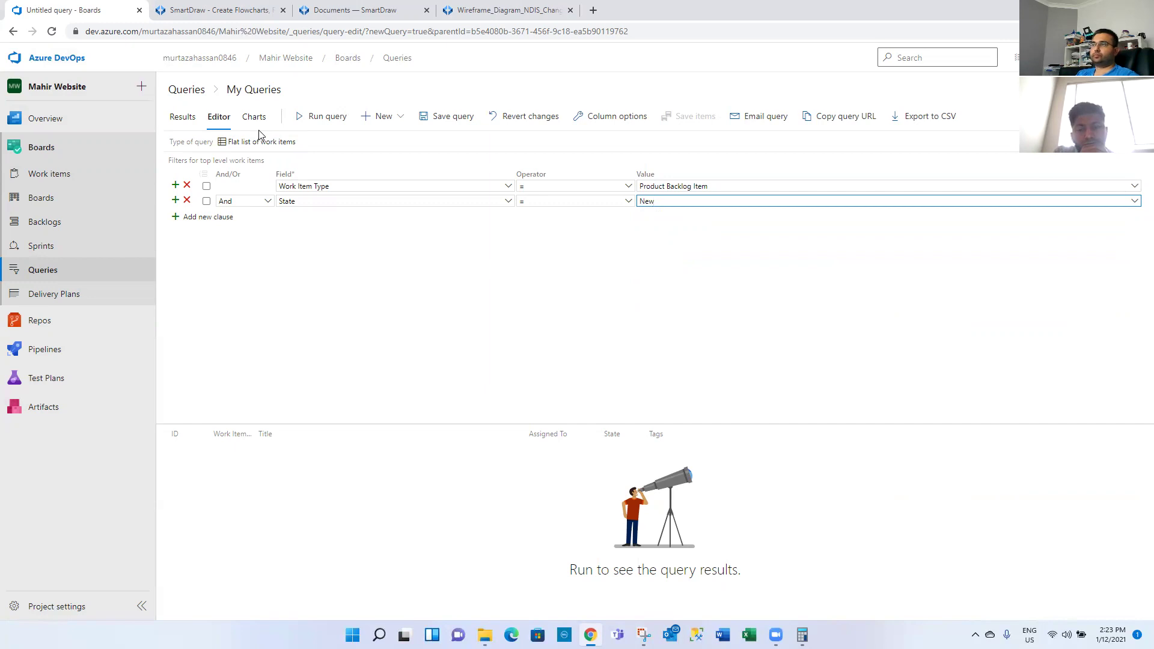
left_click(324, 118)
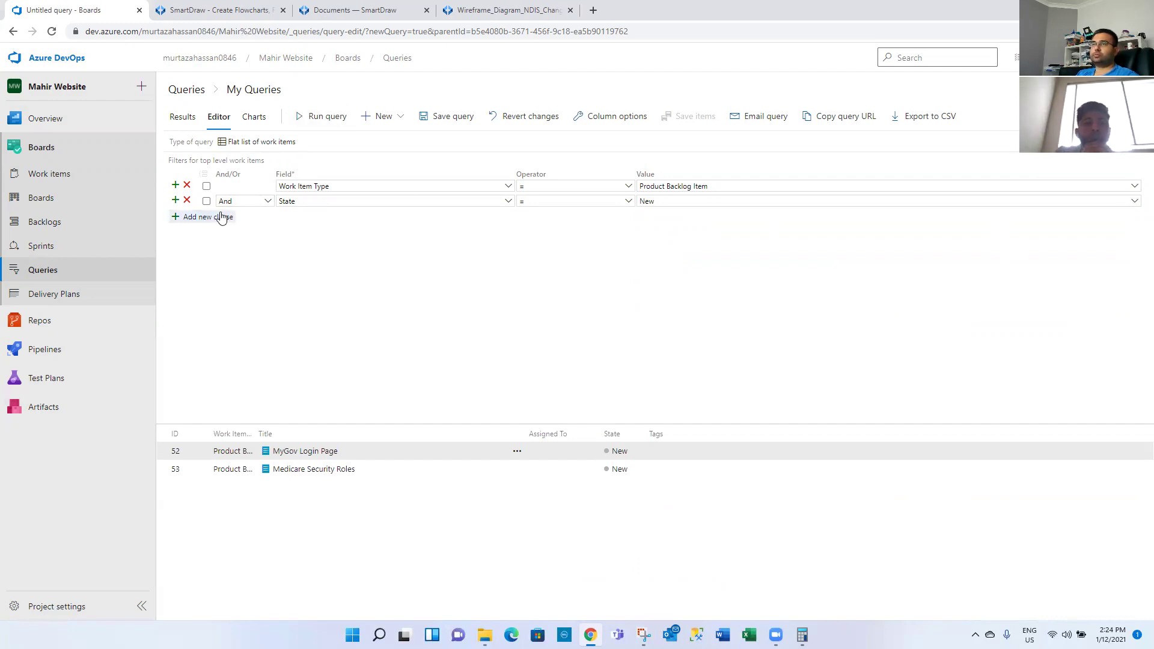
- Remove the State clause from the query and run it again for all product backlog items
left_click(187, 200)
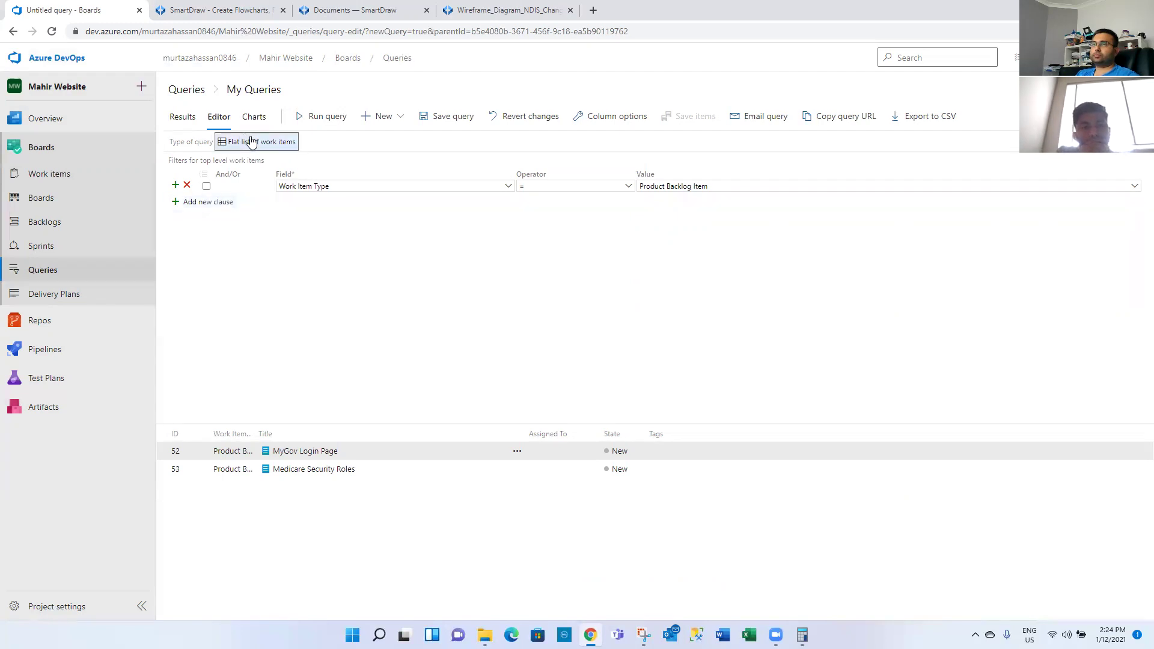
left_click(307, 119)
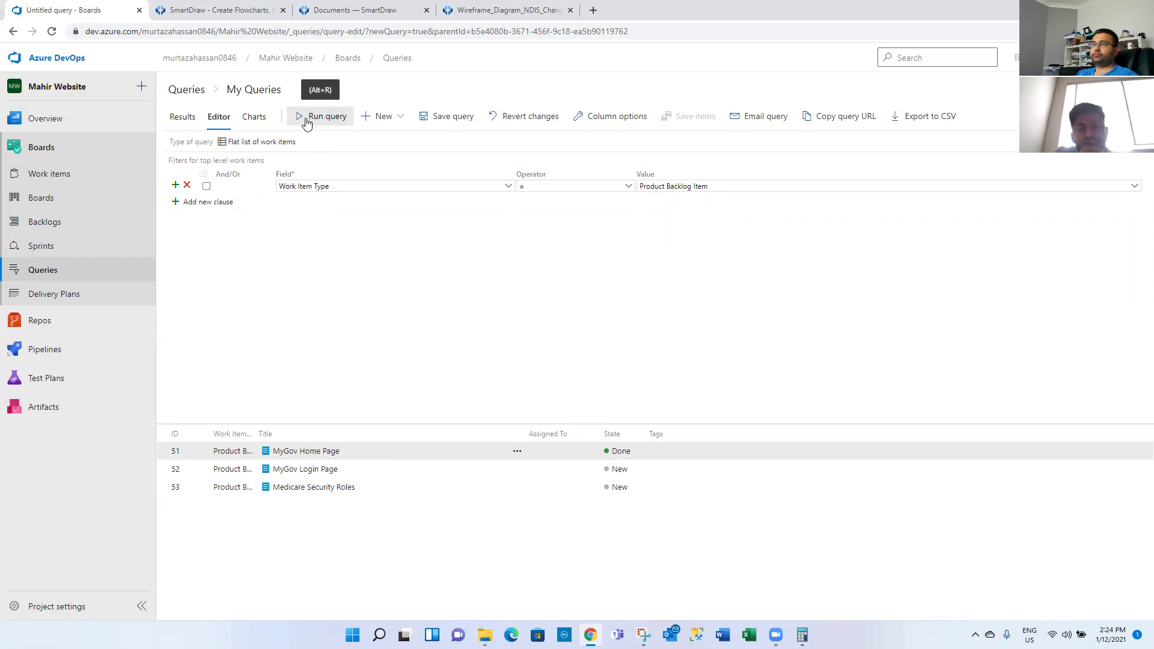
left_click(208, 202)
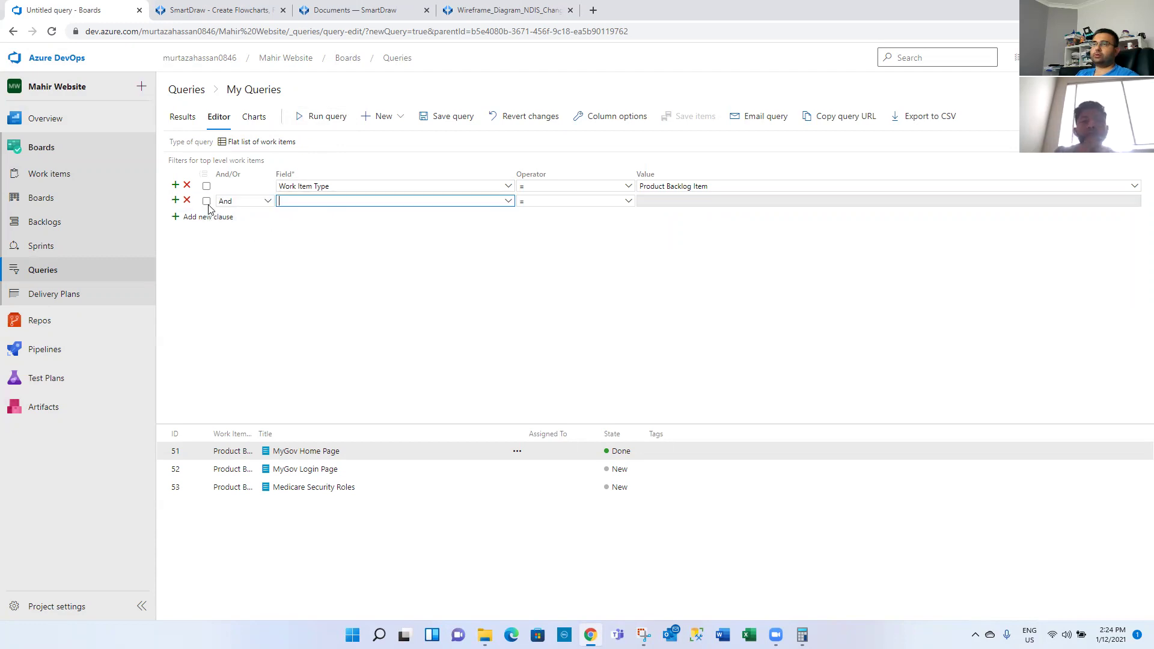
left_click(508, 202)
type("i")
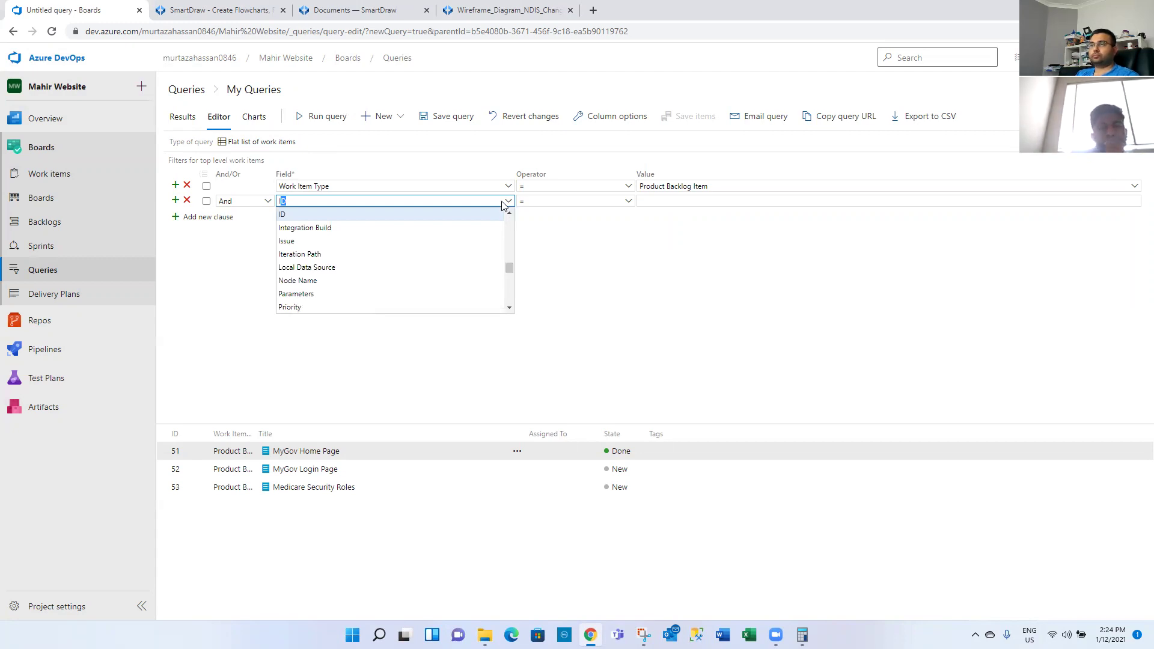
left_click(420, 254)
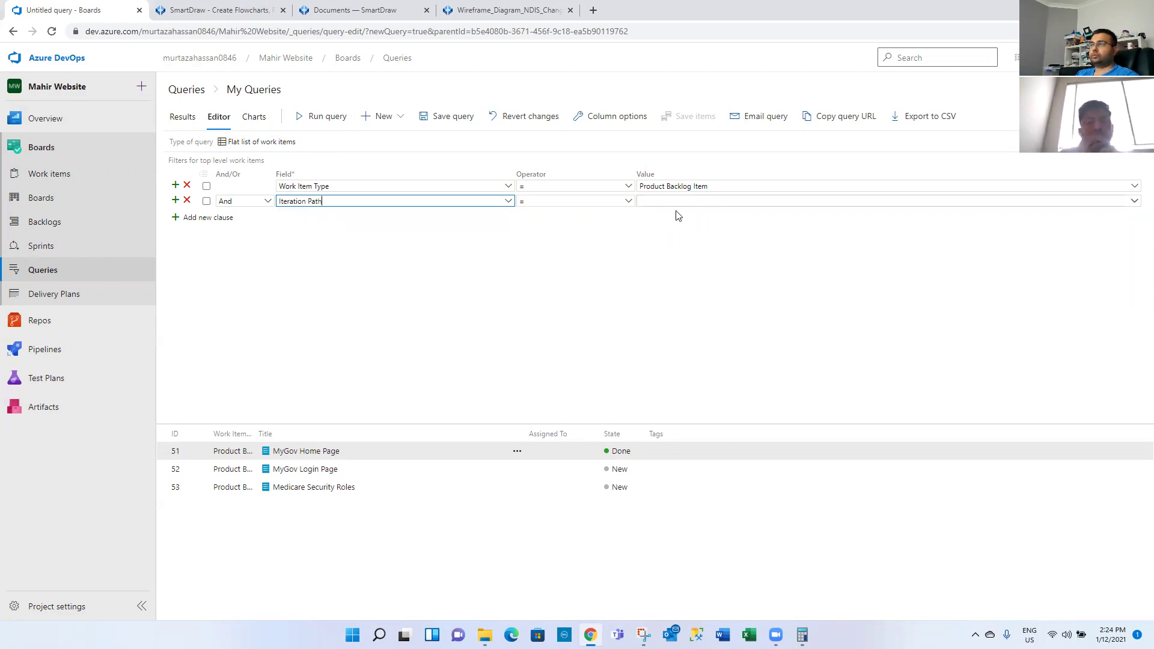
left_click(792, 209)
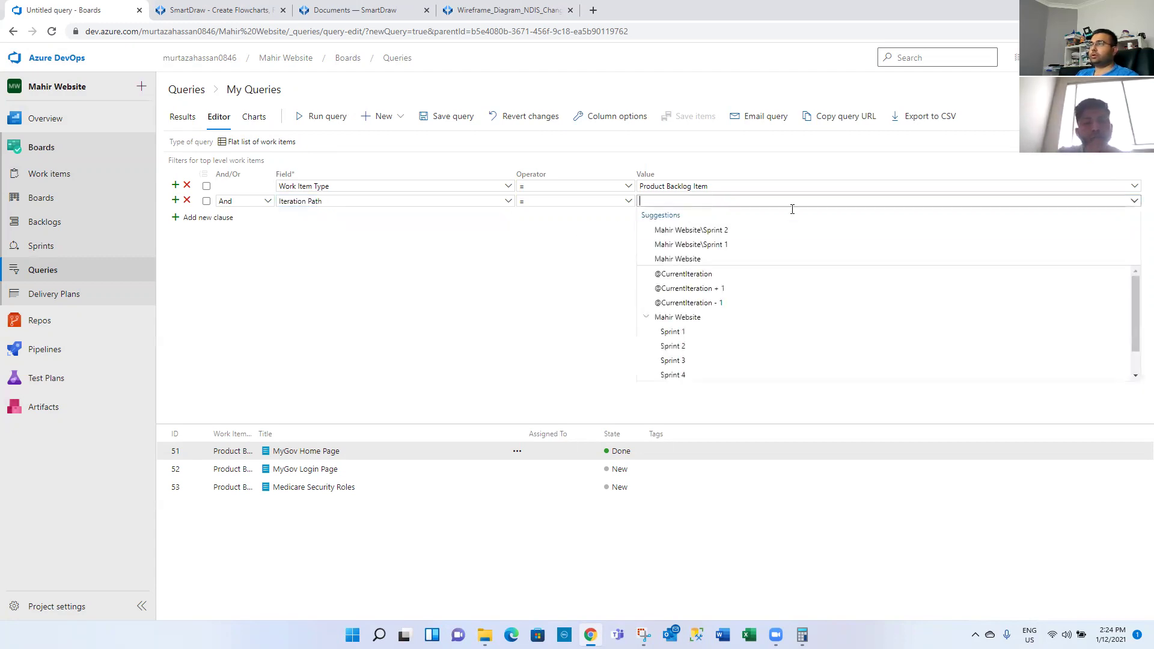
left_click(784, 274)
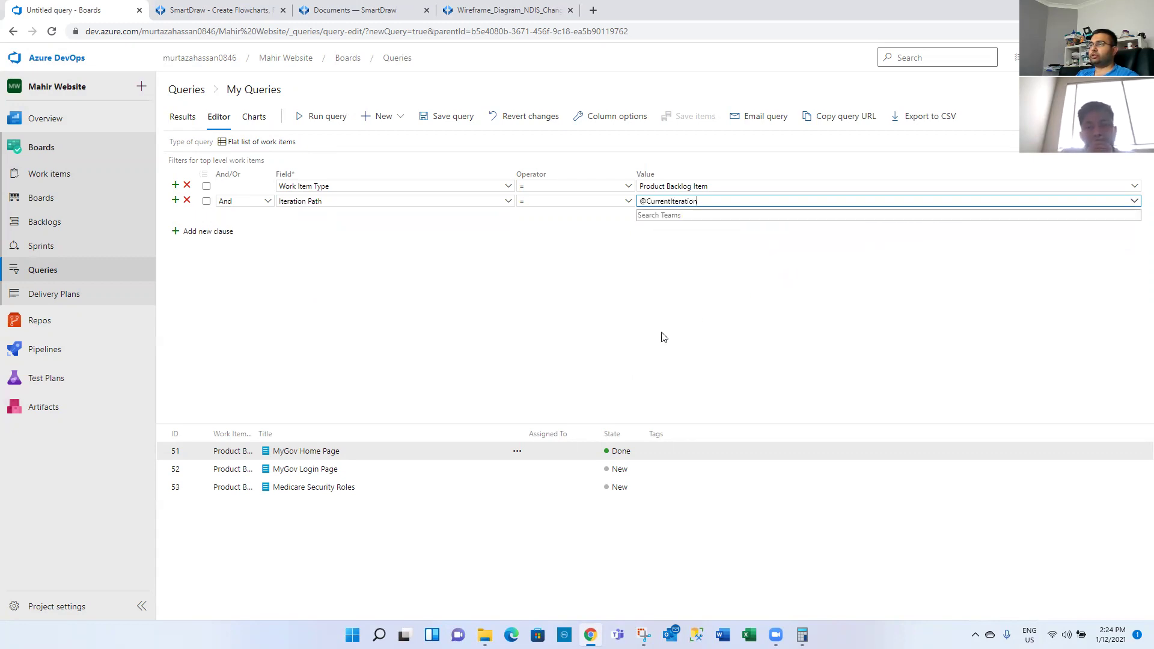
left_click(671, 215)
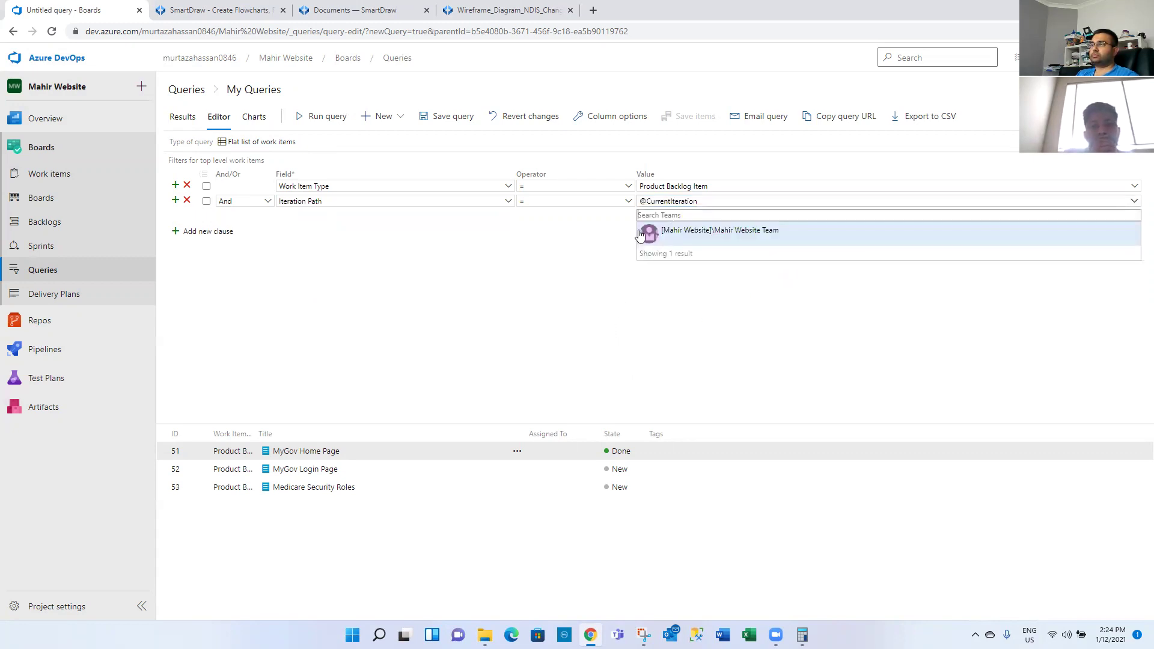
left_click(601, 258)
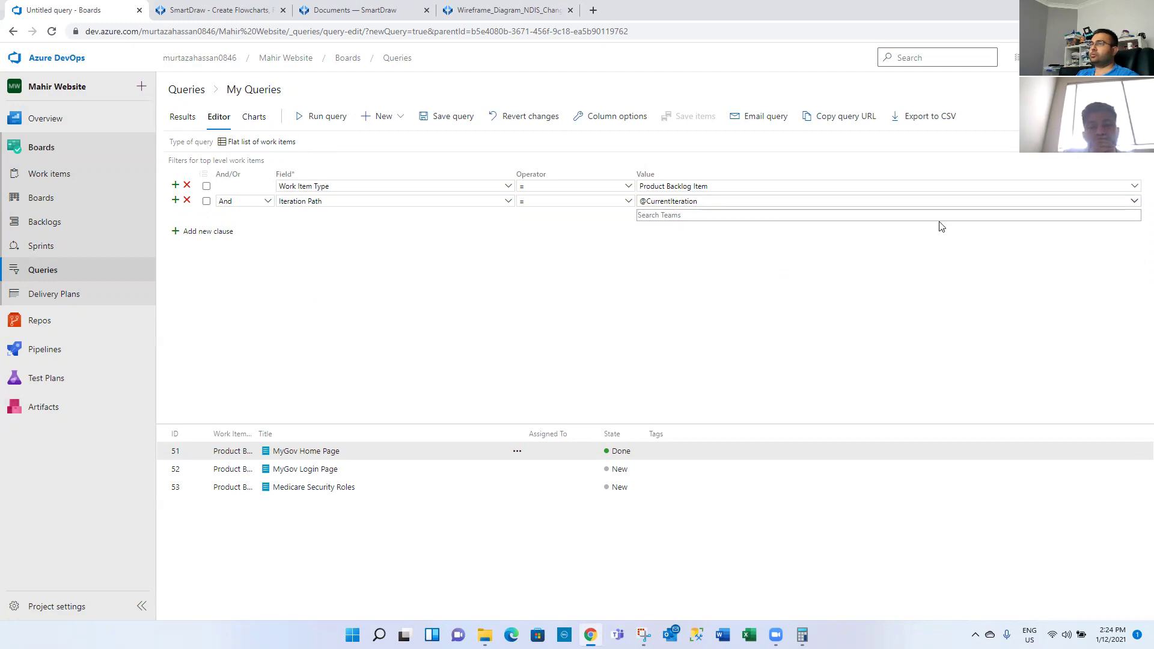
left_click(317, 116)
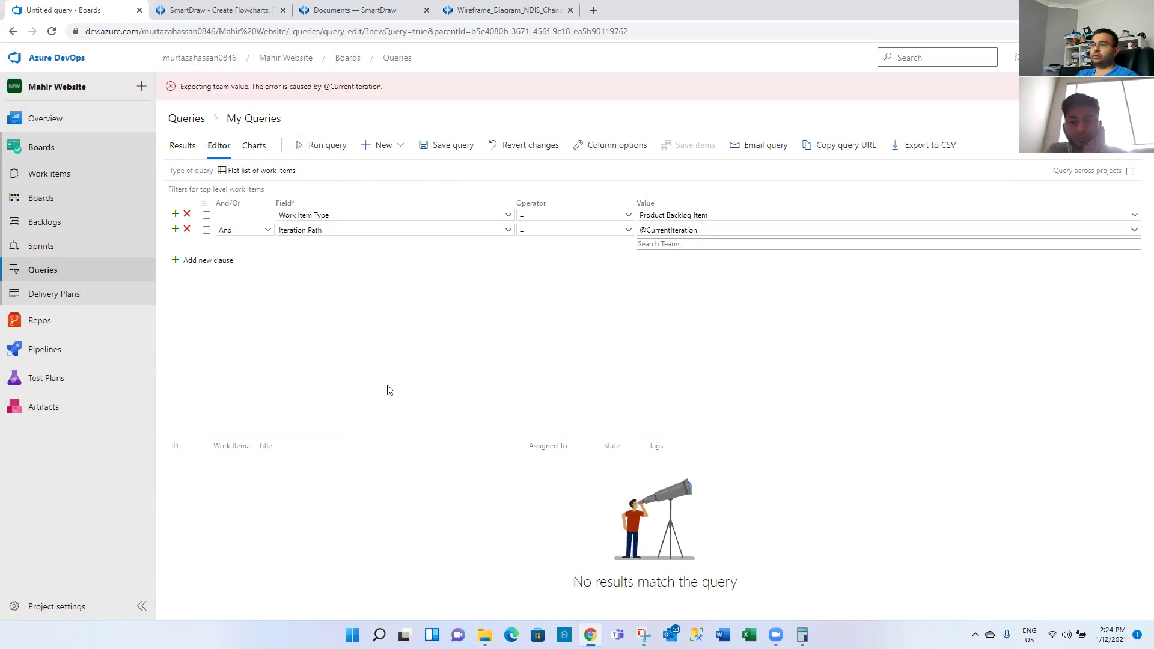
left_click(187, 229)
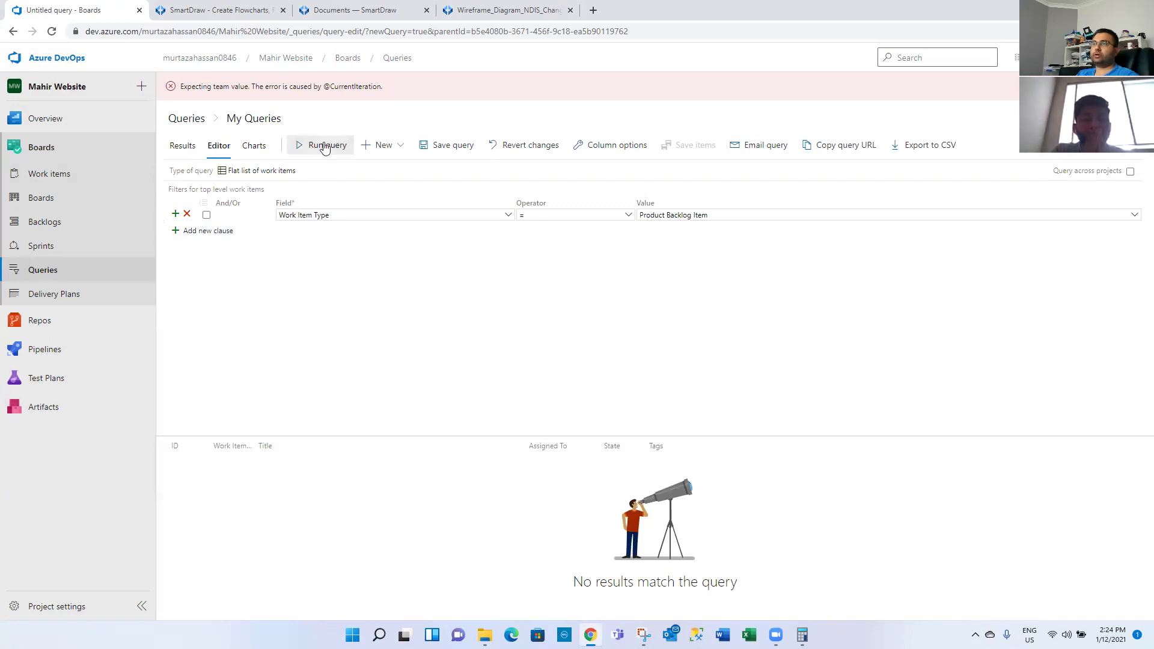
left_click(322, 145)
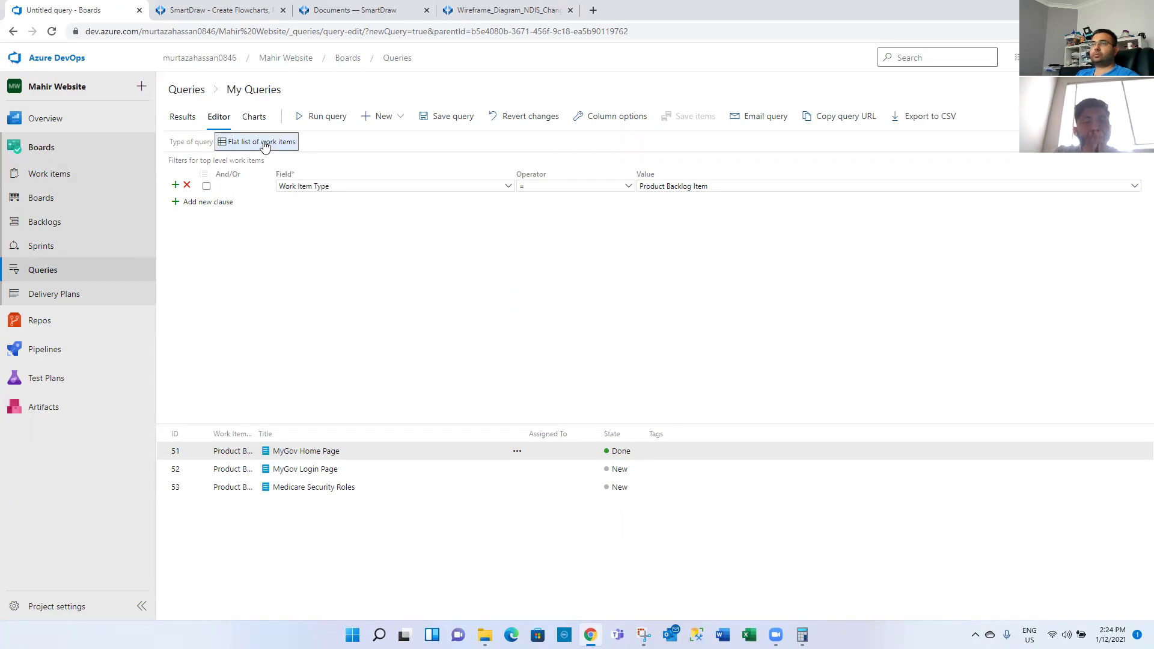
- Save the query as "Mahir Query" in the Shared Queries folder
left_click(439, 119)
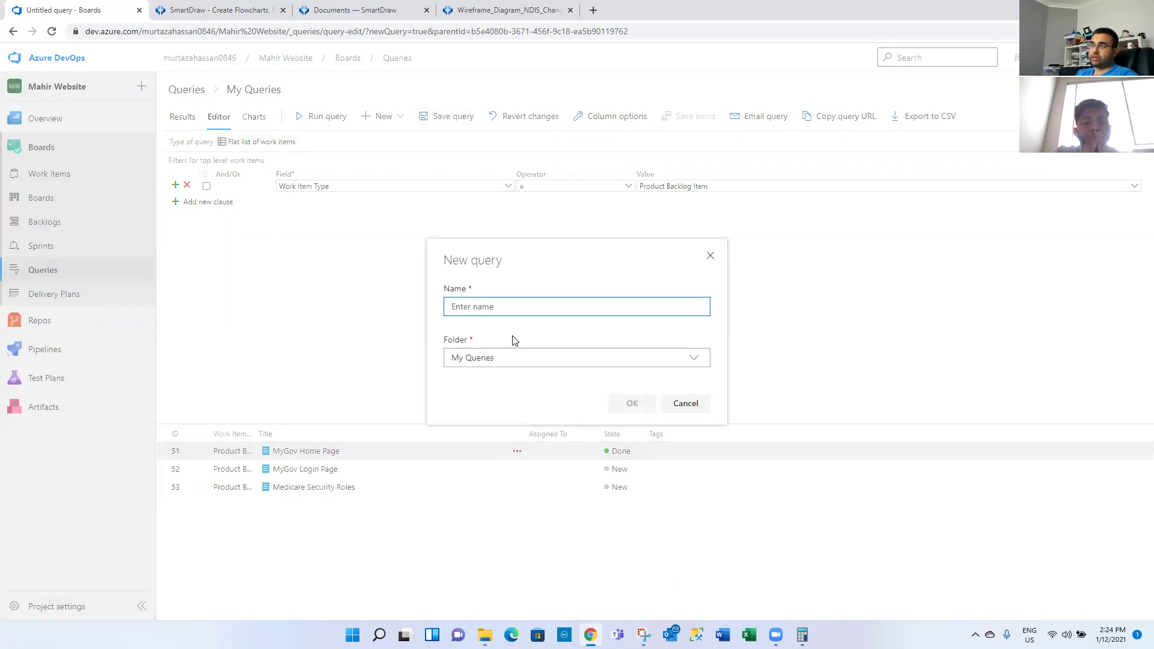
type("Mahir Quer")
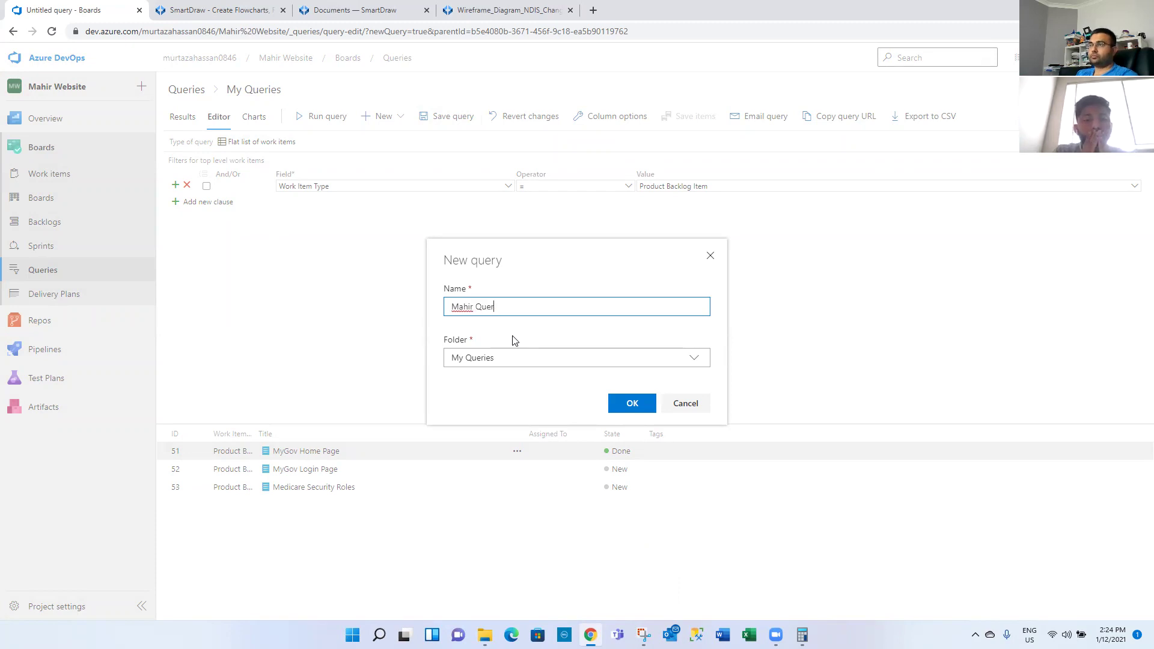
left_click(698, 361)
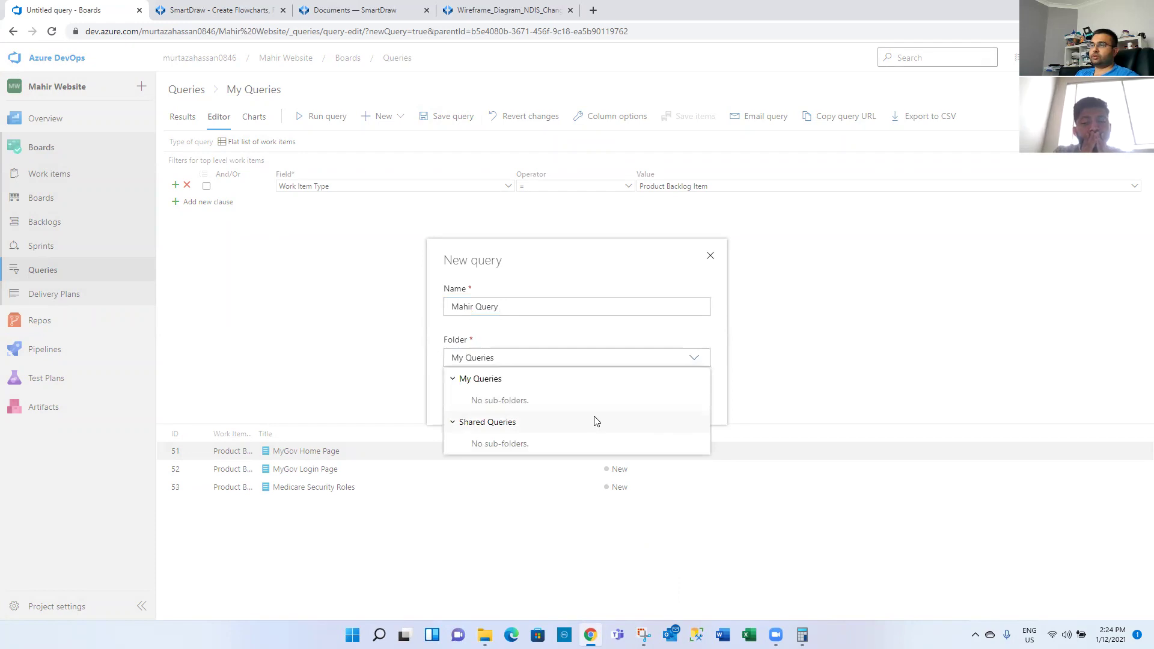
left_click(595, 421)
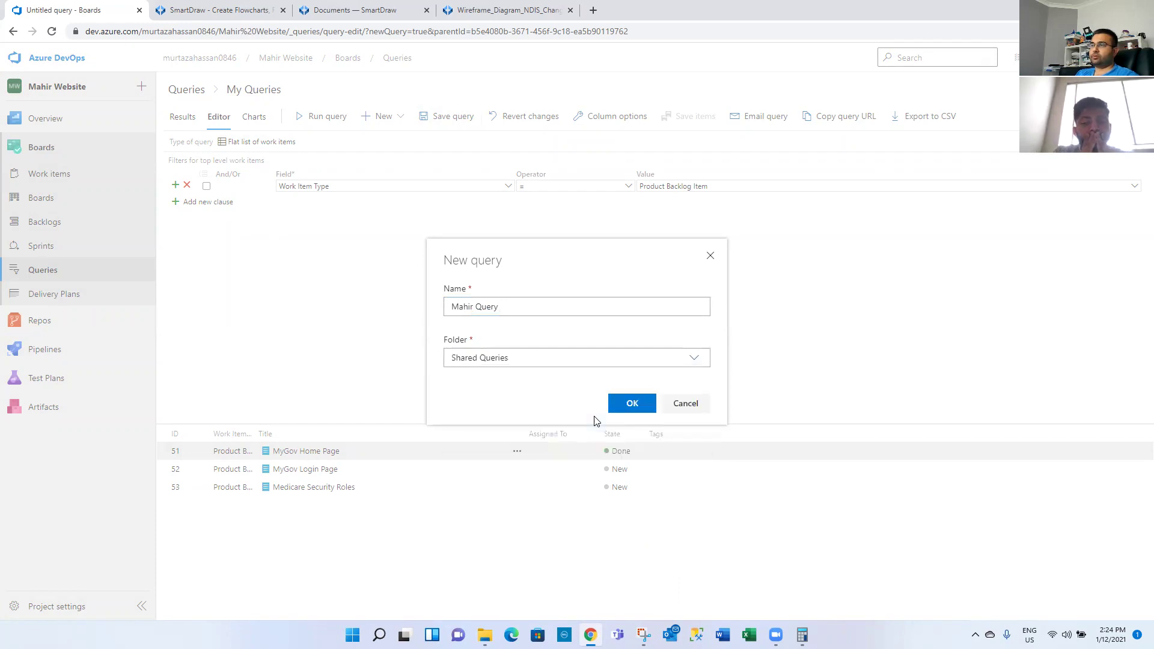
left_click(627, 404)
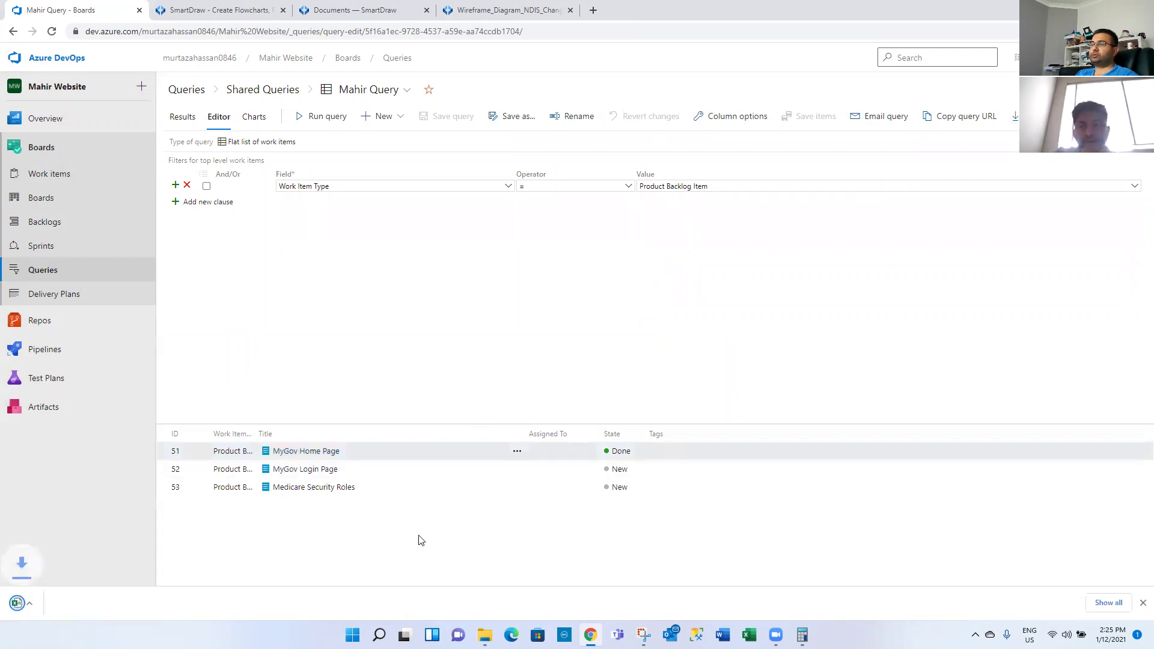
- Open the exported Mahir Query.csv from its download folder in Excel to review it, and return to the browser
left_click(127, 603)
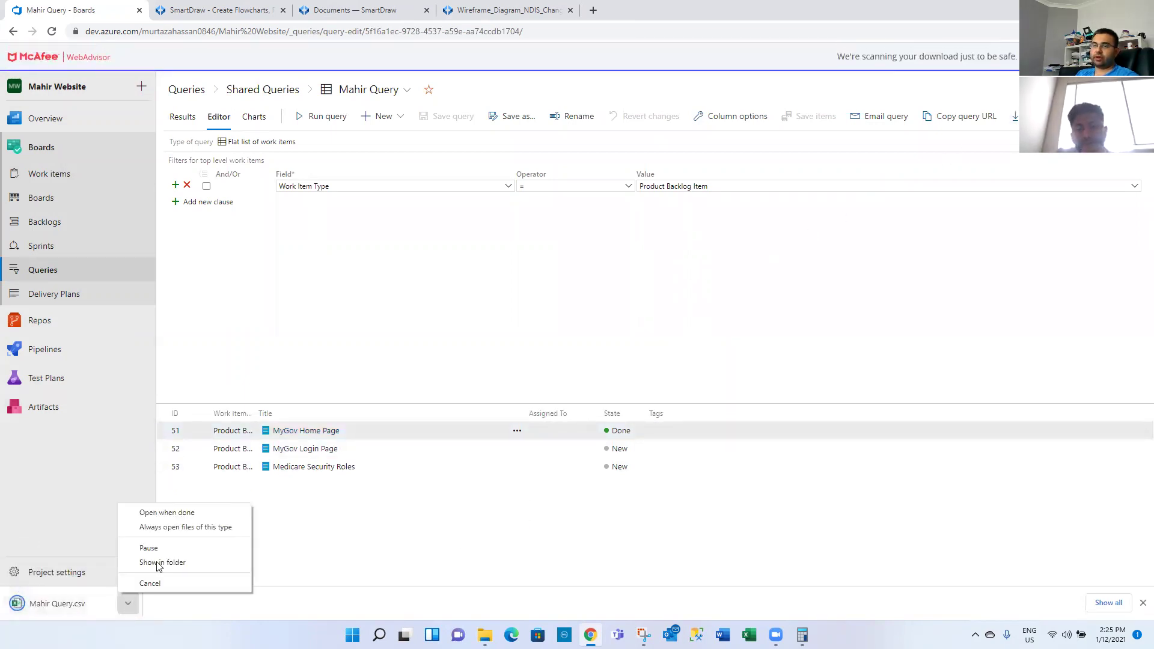
left_click(161, 563)
left_click(127, 606)
left_click(195, 562)
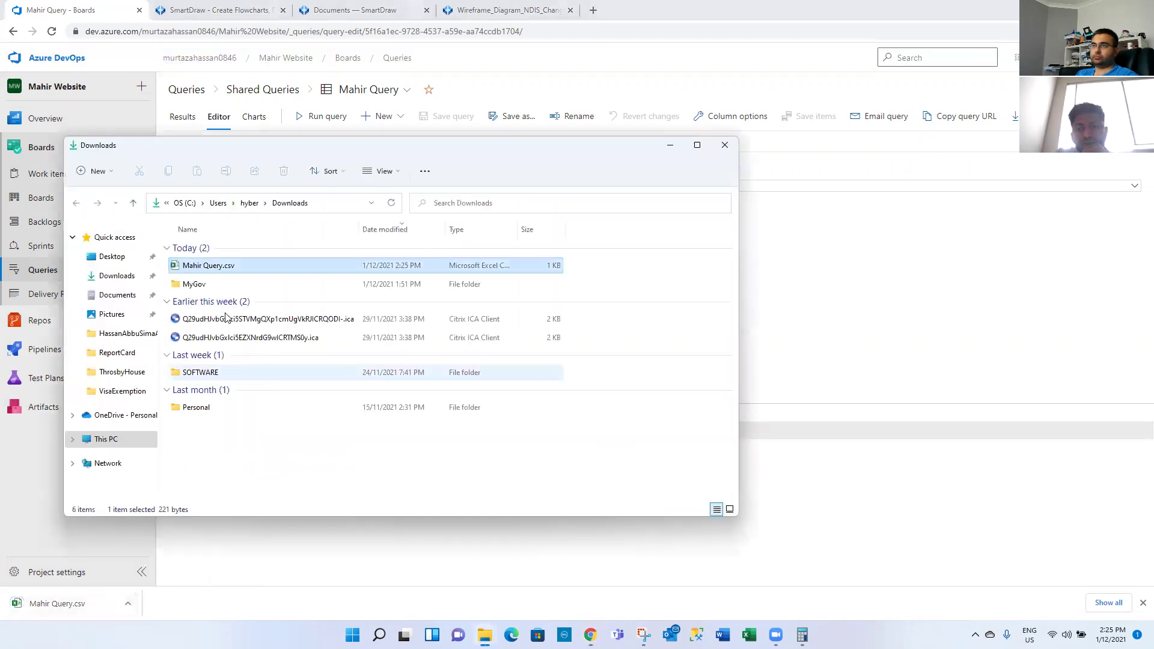
double_click(233, 268)
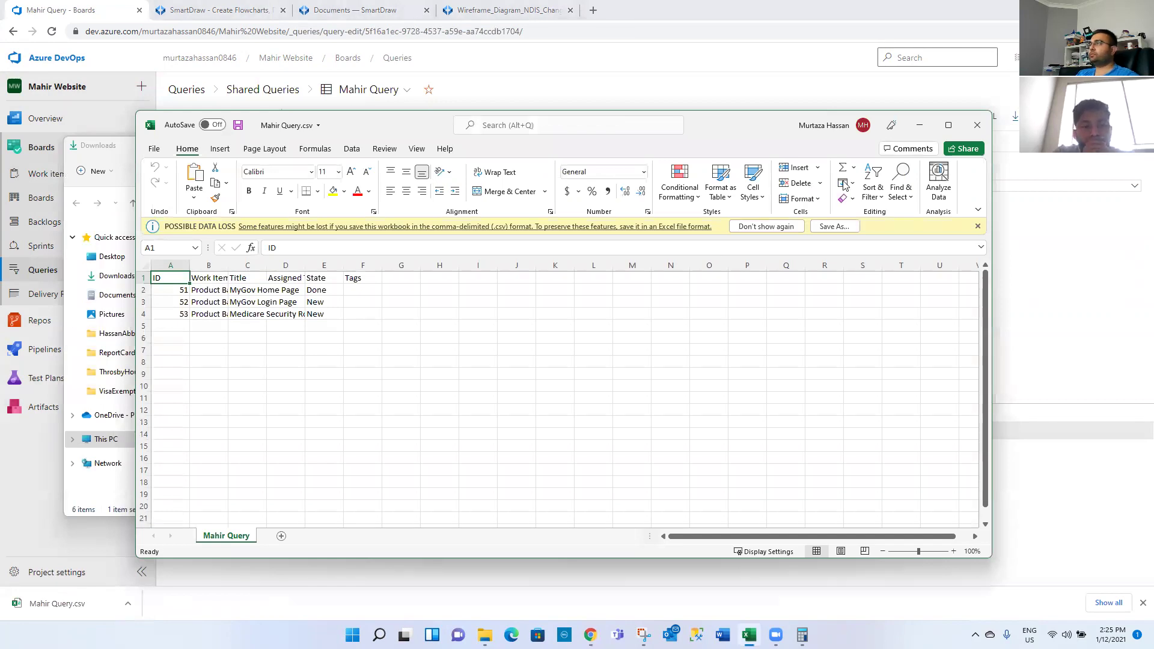
left_click(968, 125)
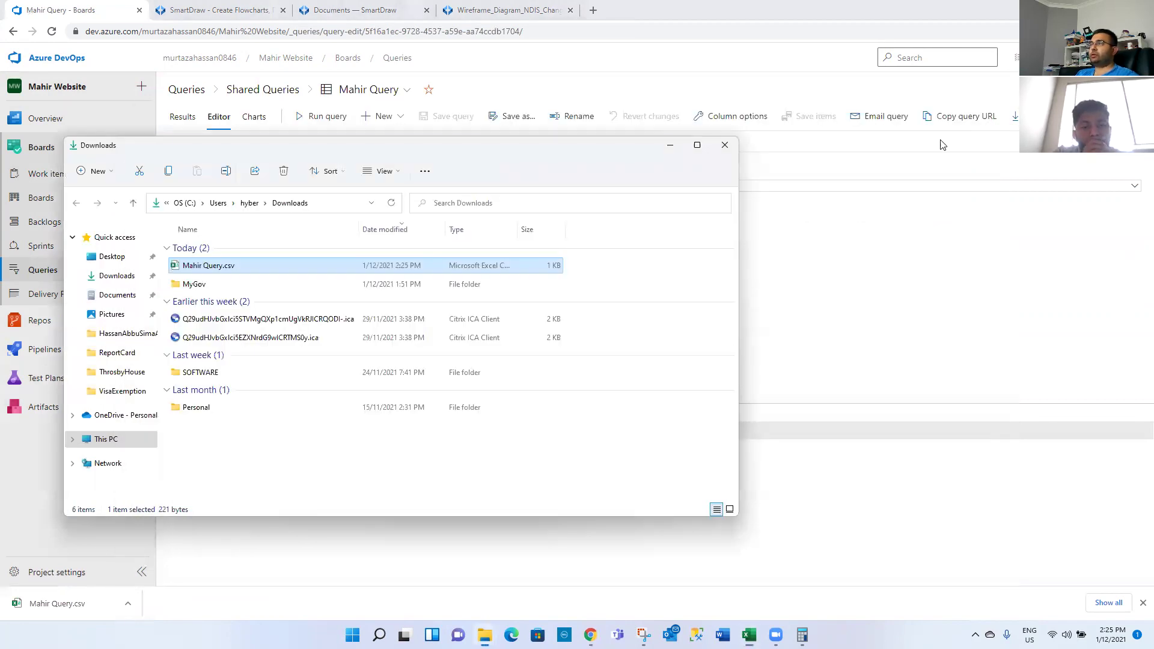
left_click(670, 144)
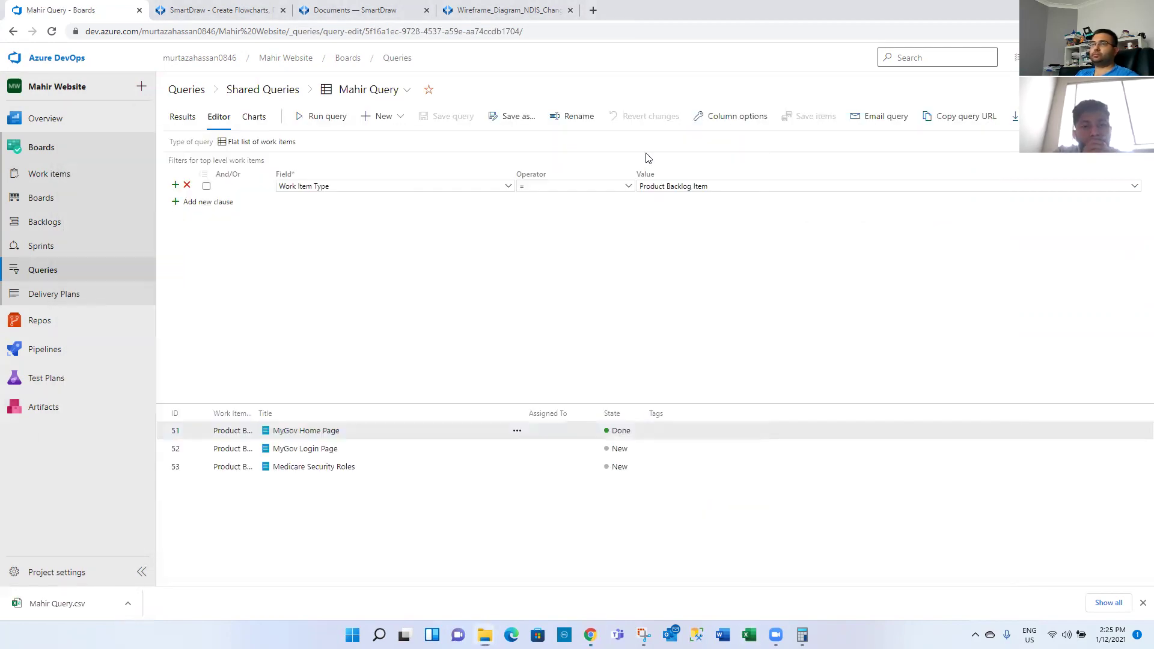
- Go back to the project's dashboard and open the configuration of the Chart for Work Items widget
left_click(56, 122)
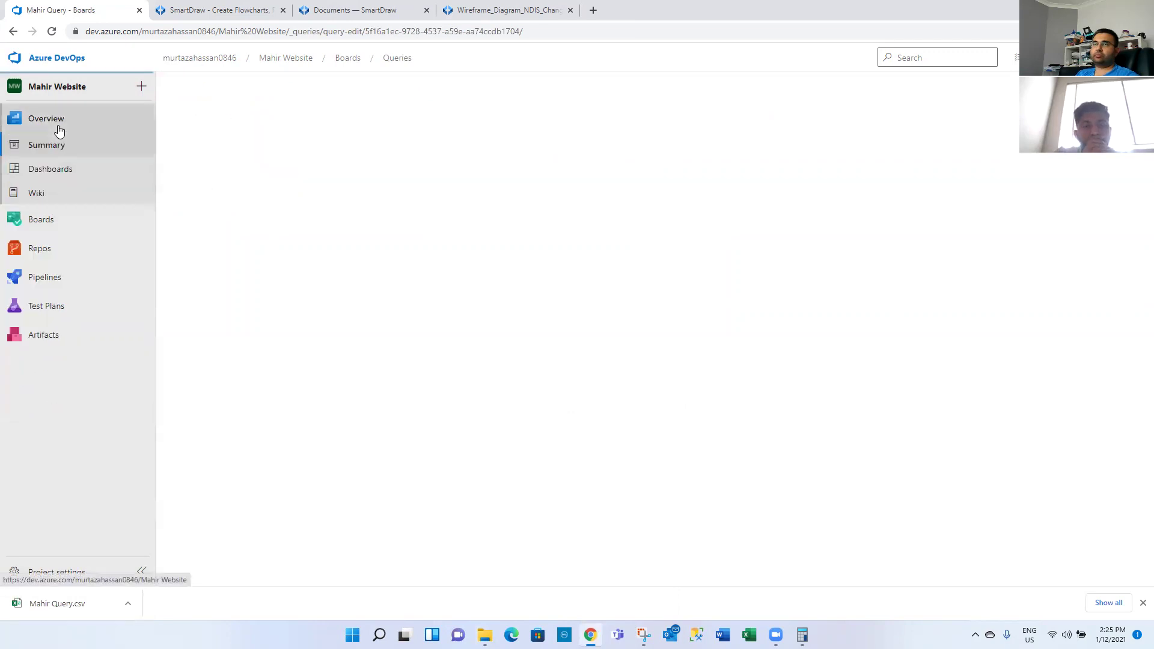
left_click(31, 168)
scroll(245, 458, "down", 2)
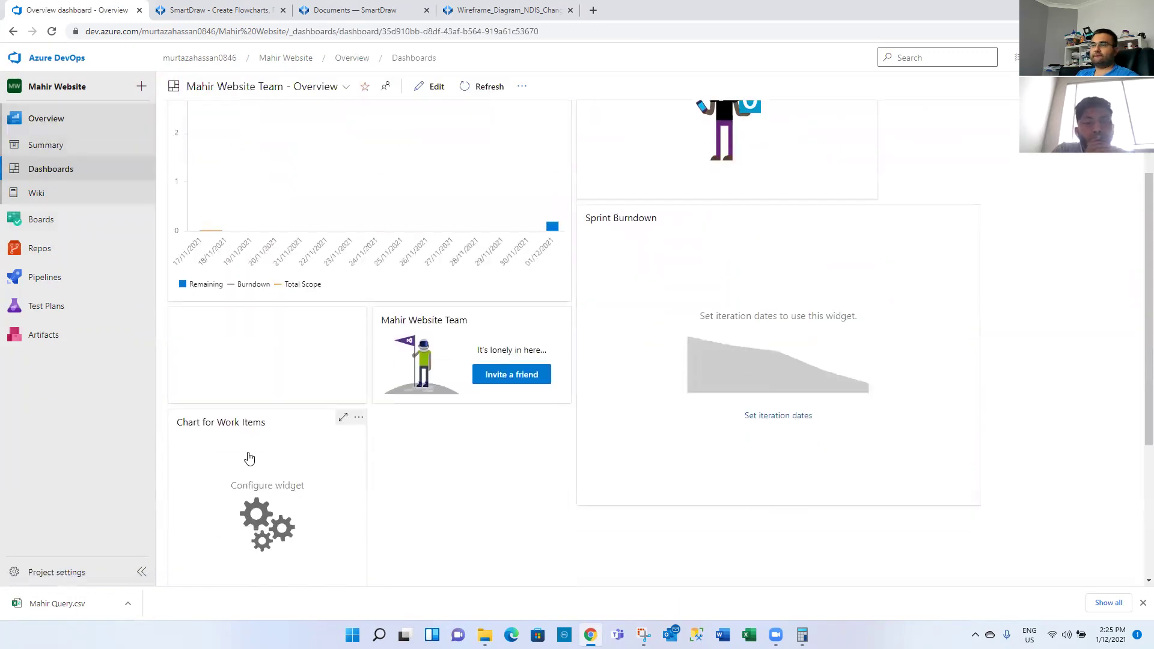
left_click(297, 467)
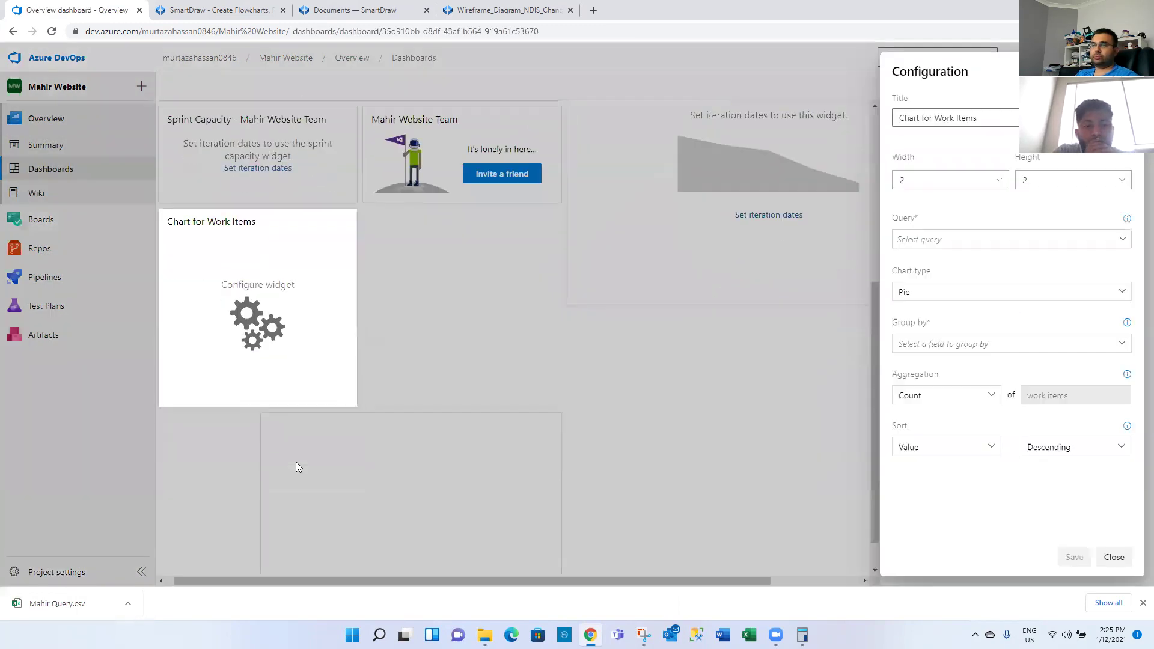
- Set the chart's query to Mahir Query from Shared Queries, group it by State, and save the widget
left_click(1121, 238)
left_click(920, 231)
left_click(1125, 242)
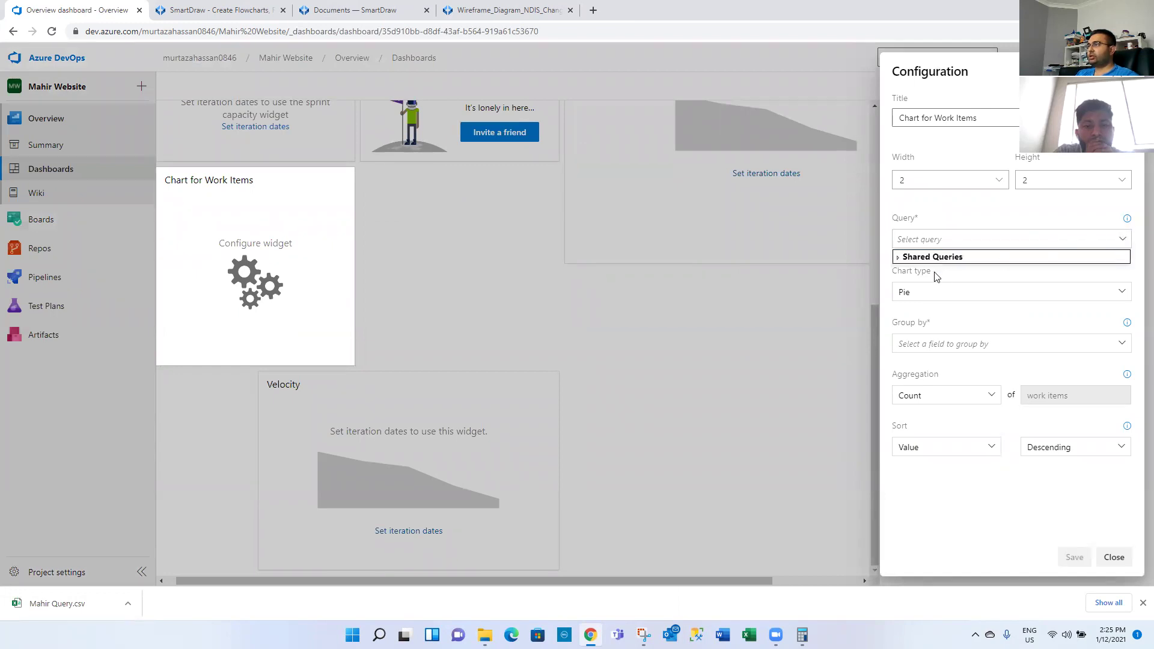
left_click(898, 257)
left_click(914, 271)
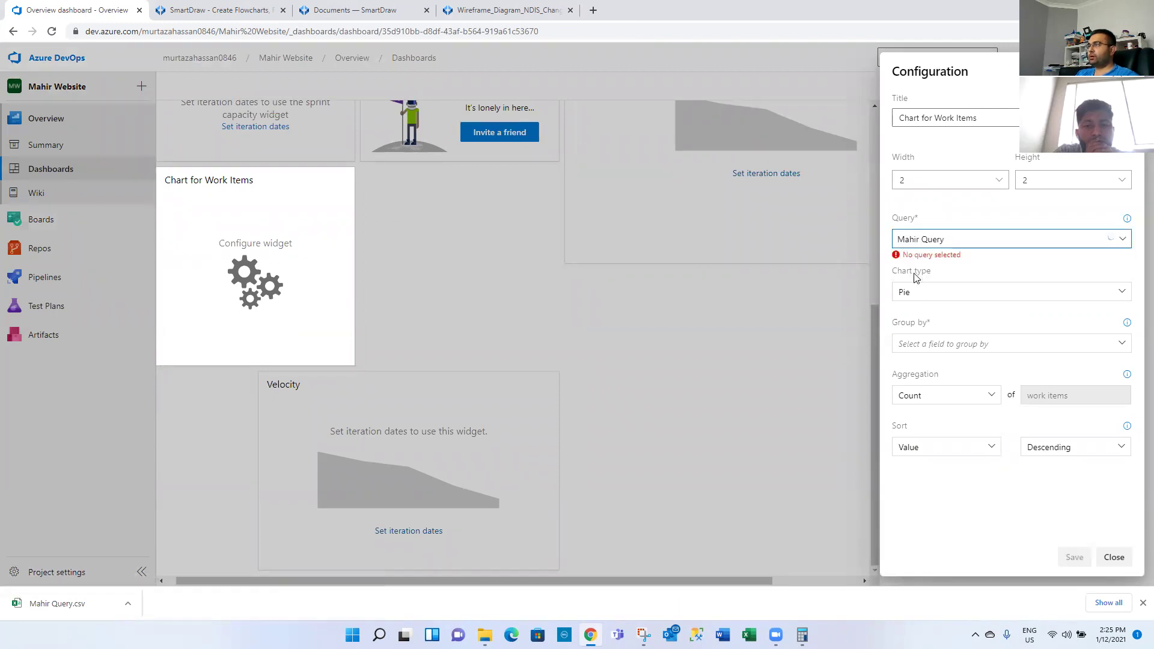
left_click(1116, 344)
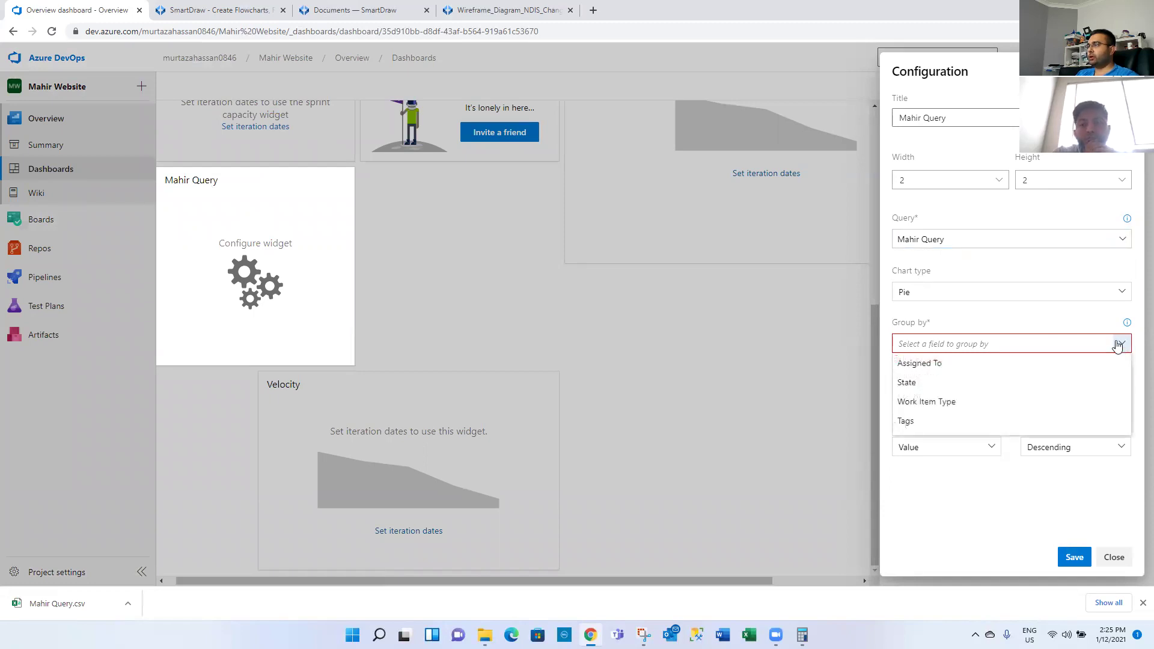
left_click(1014, 385)
left_click(1075, 558)
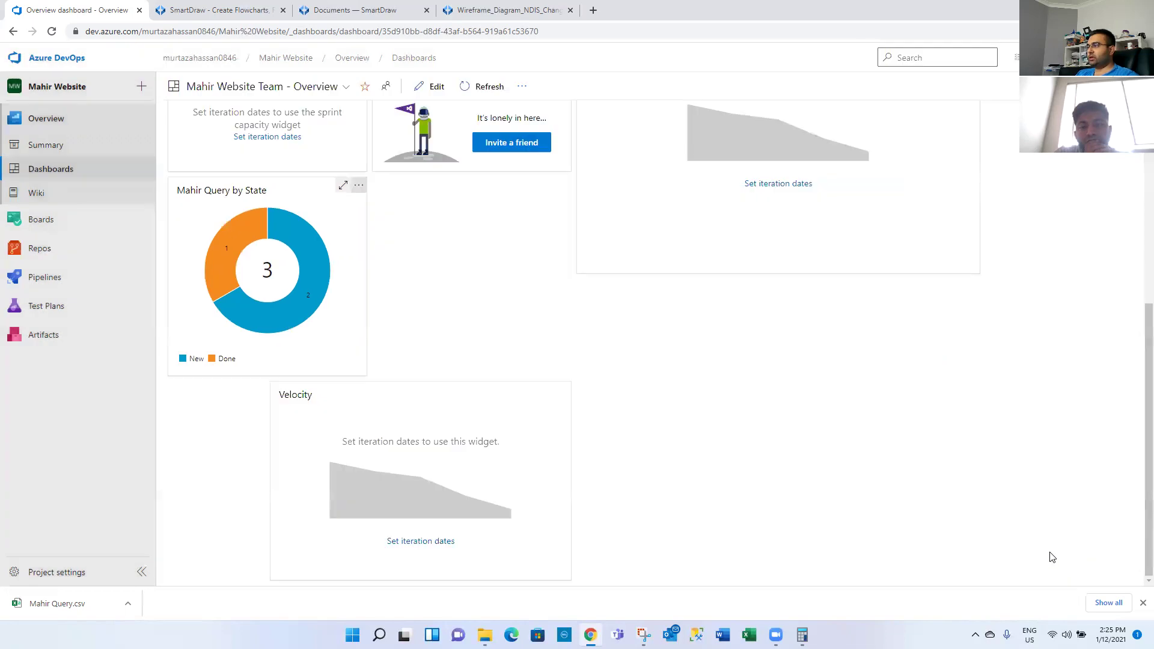
- Delete the assigned-work widget and the Sprint Burndown widget from the dashboard
scroll(625, 501, "up", 3)
scroll(625, 500, "up", 3)
scroll(626, 499, "down", 2)
scroll(661, 385, "up", 2)
left_click(869, 120)
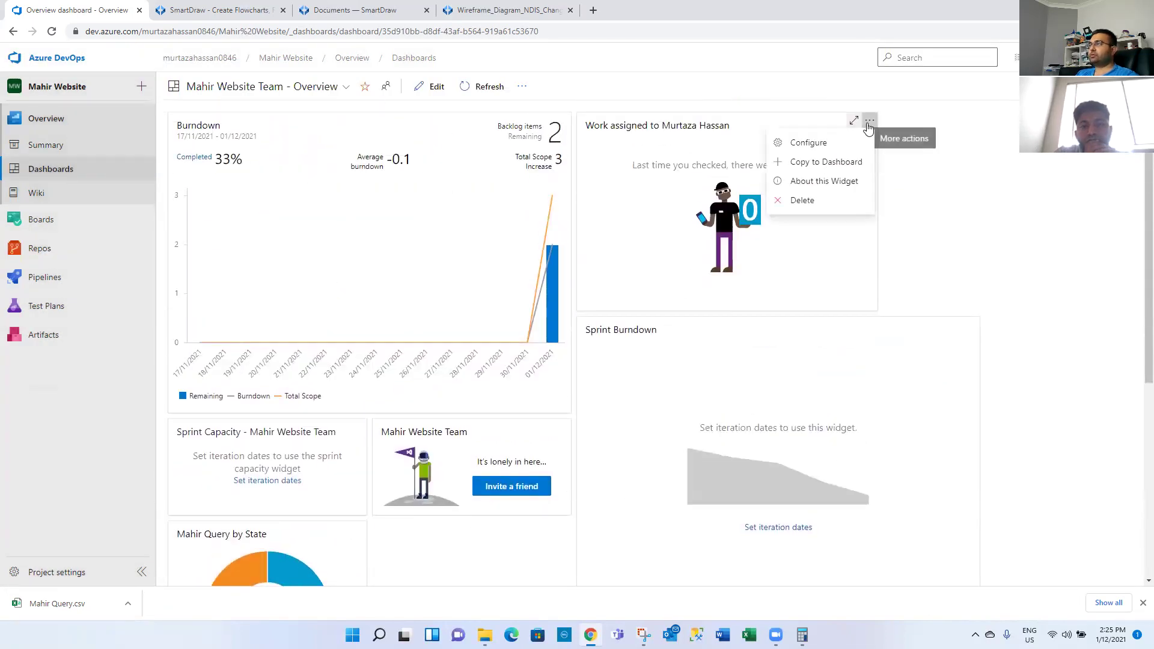
left_click(643, 351)
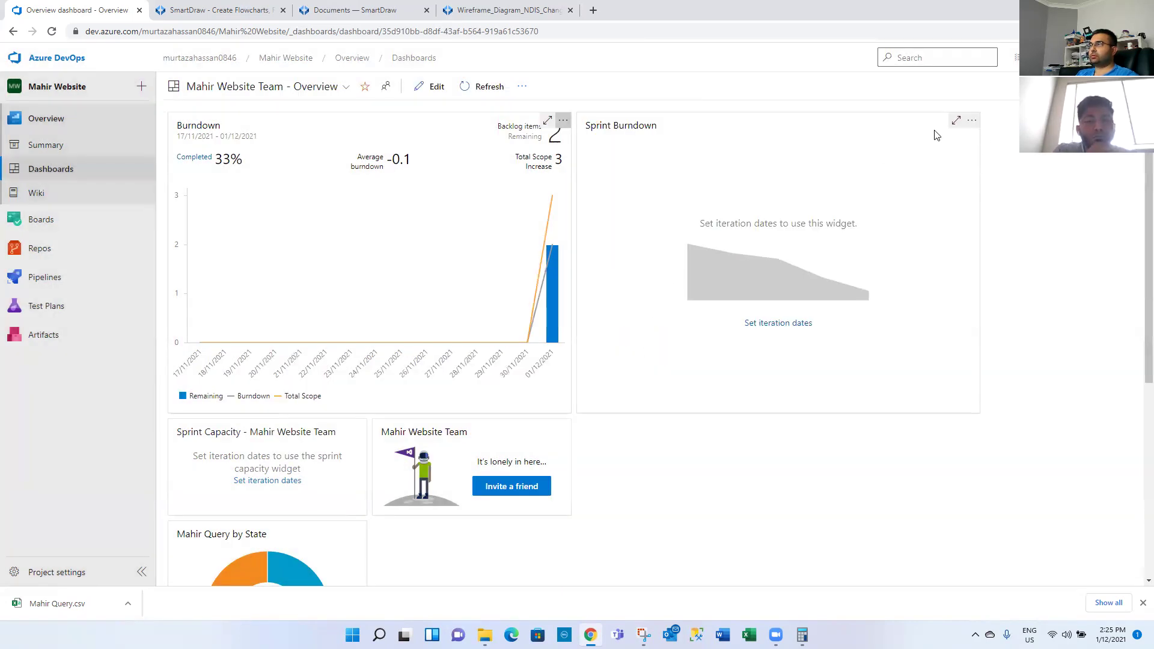
left_click(971, 120)
left_click(934, 201)
left_click(643, 341)
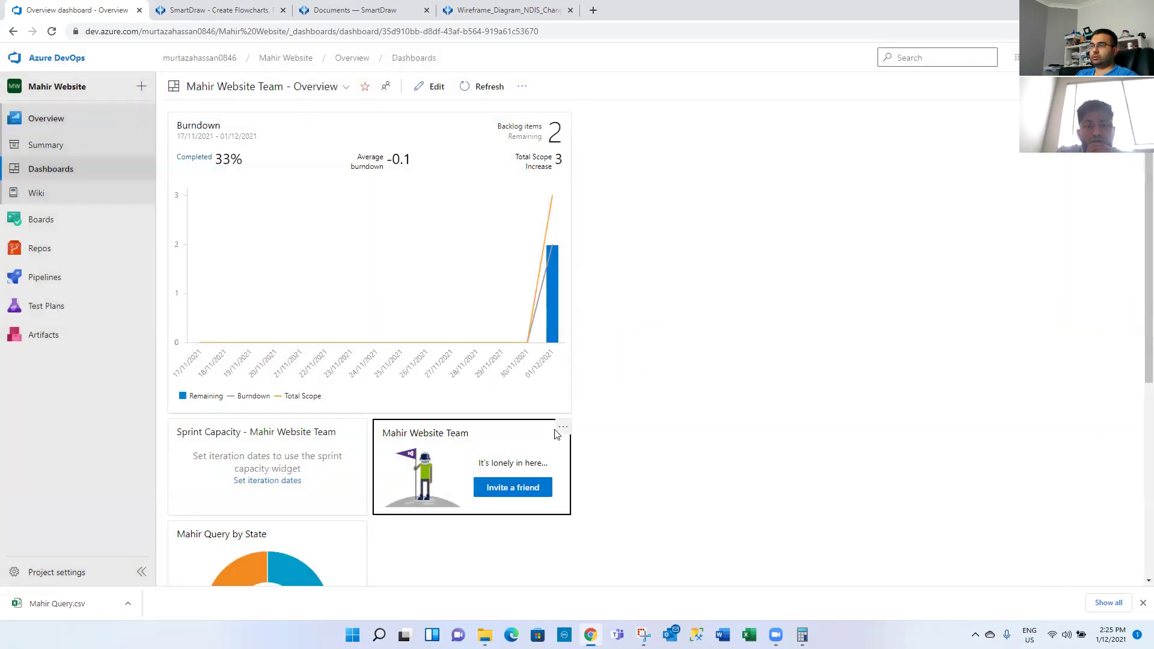
- Delete the Mahir Website Team members widget and the Sprint Capacity widget from the dashboard
left_click(563, 428)
left_click(522, 508)
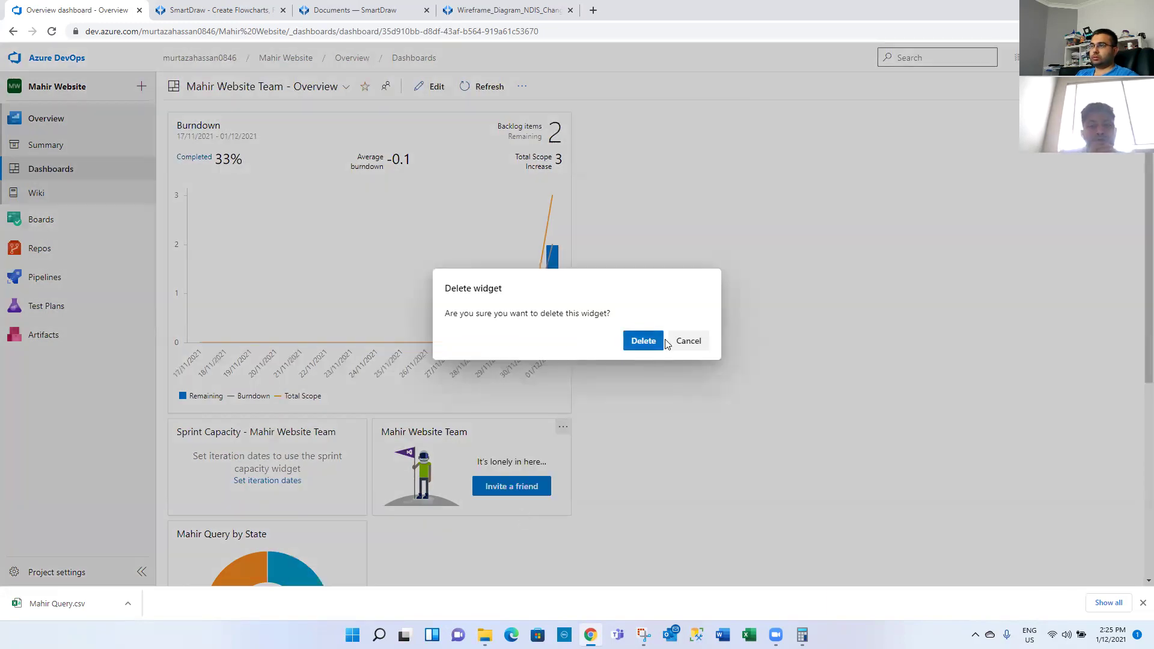
left_click(642, 341)
left_click(359, 426)
left_click(334, 507)
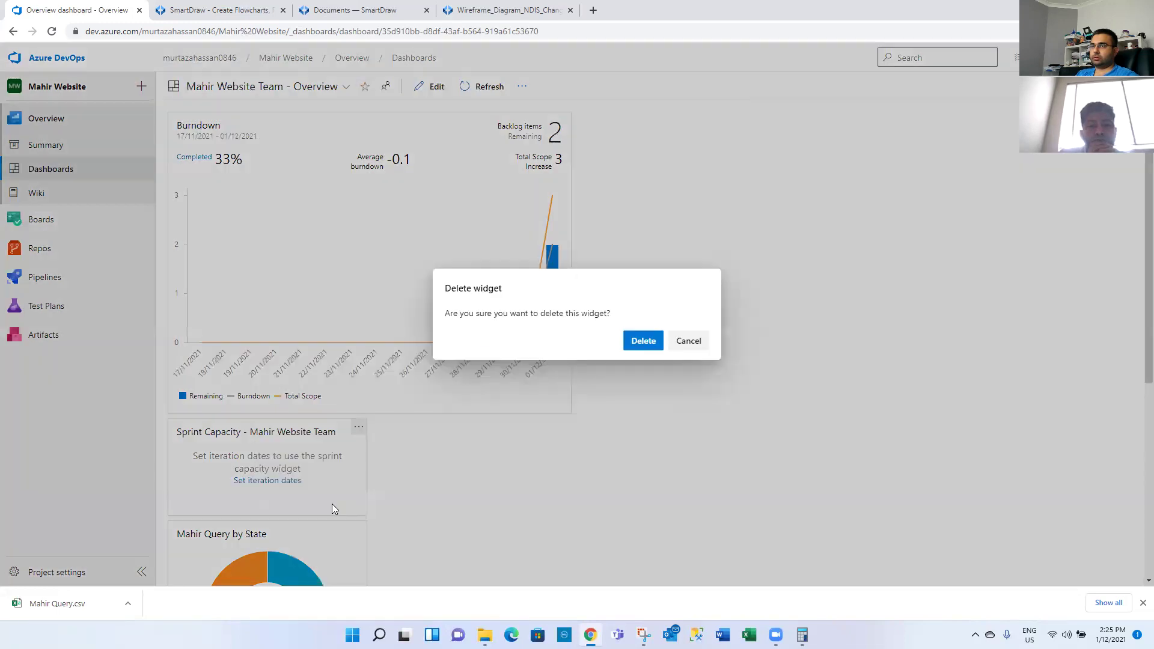
left_click(643, 341)
- Delete the Velocity widget at the end of the dashboard
scroll(510, 414, "down", 4)
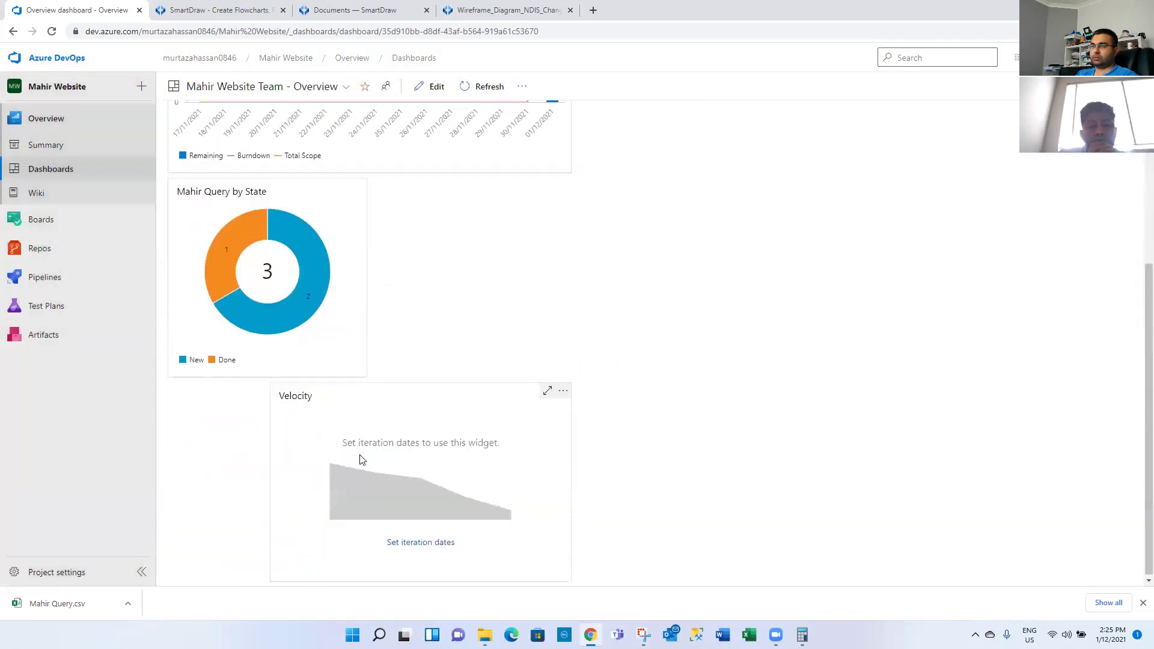
left_click(565, 390)
left_click(528, 474)
left_click(641, 341)
- Edit the dashboard layout so the Mahir Query by State chart sits directly beside the Burndown widget, and finish editing
scroll(548, 380, "up", 1)
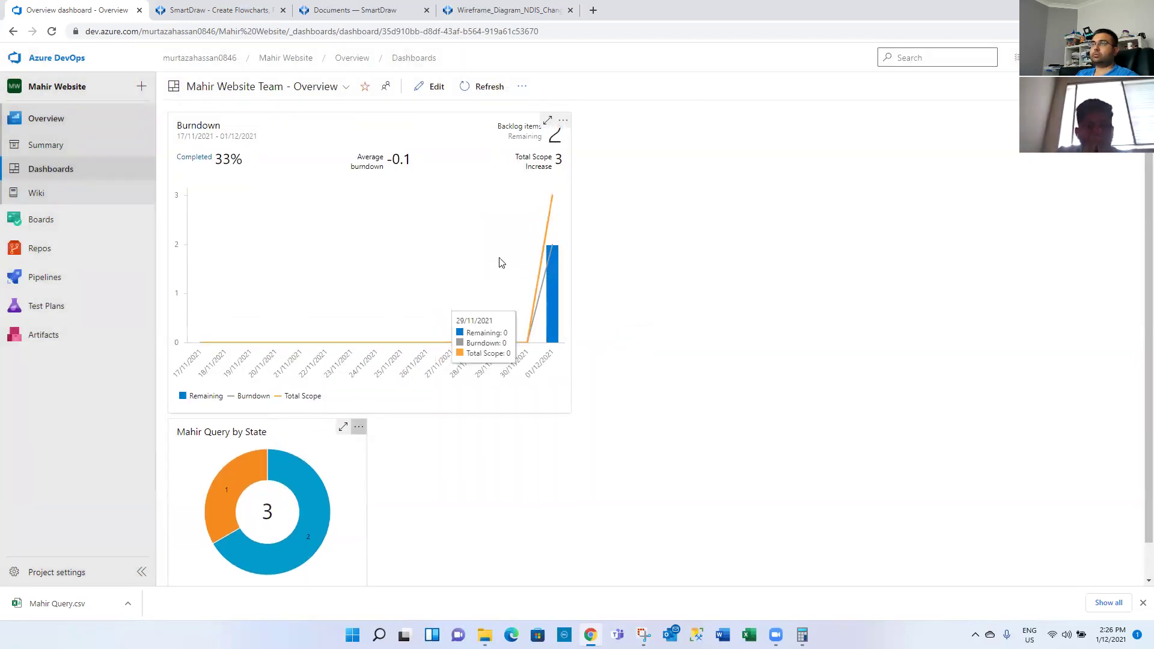
left_click(434, 87)
left_click_drag(312, 473, 711, 114)
left_click(589, 89)
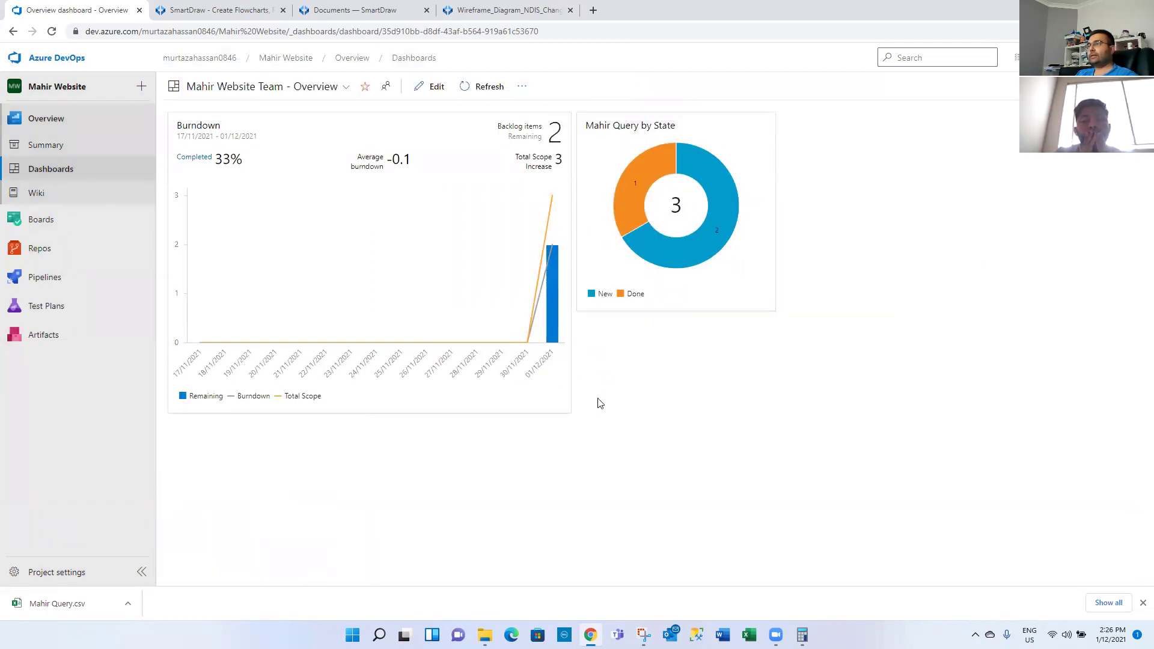
- Add a Chart for Work Items widget to the dashboard and place it directly below the Mahir Query by State chart
mouse_move(635, 182)
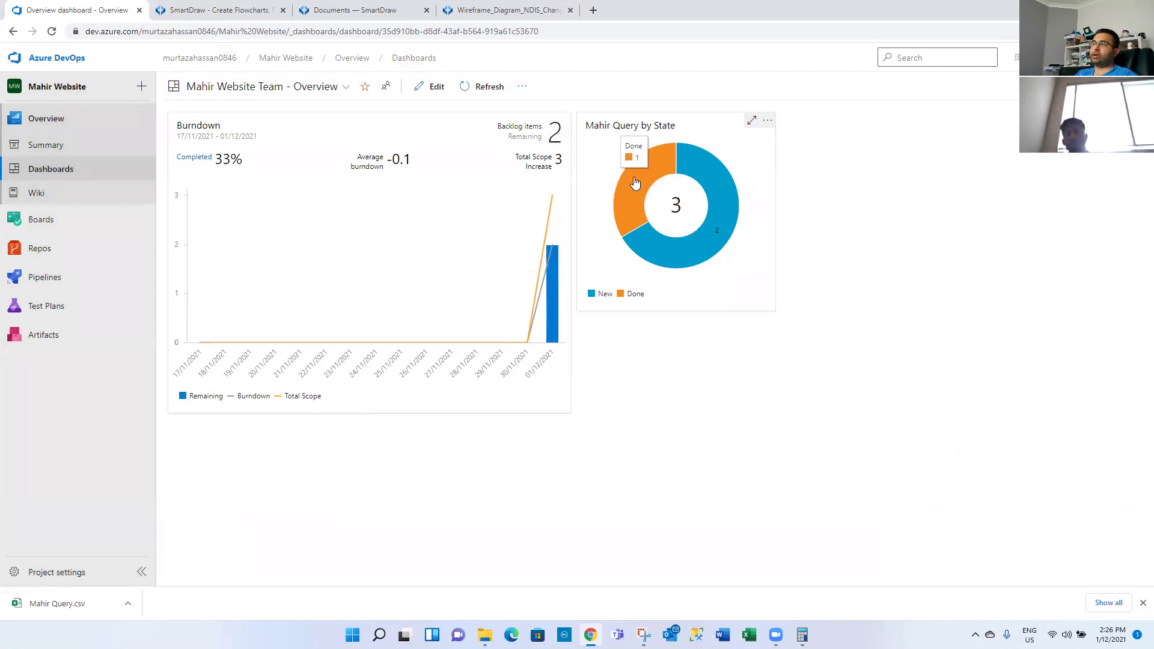
mouse_move(715, 193)
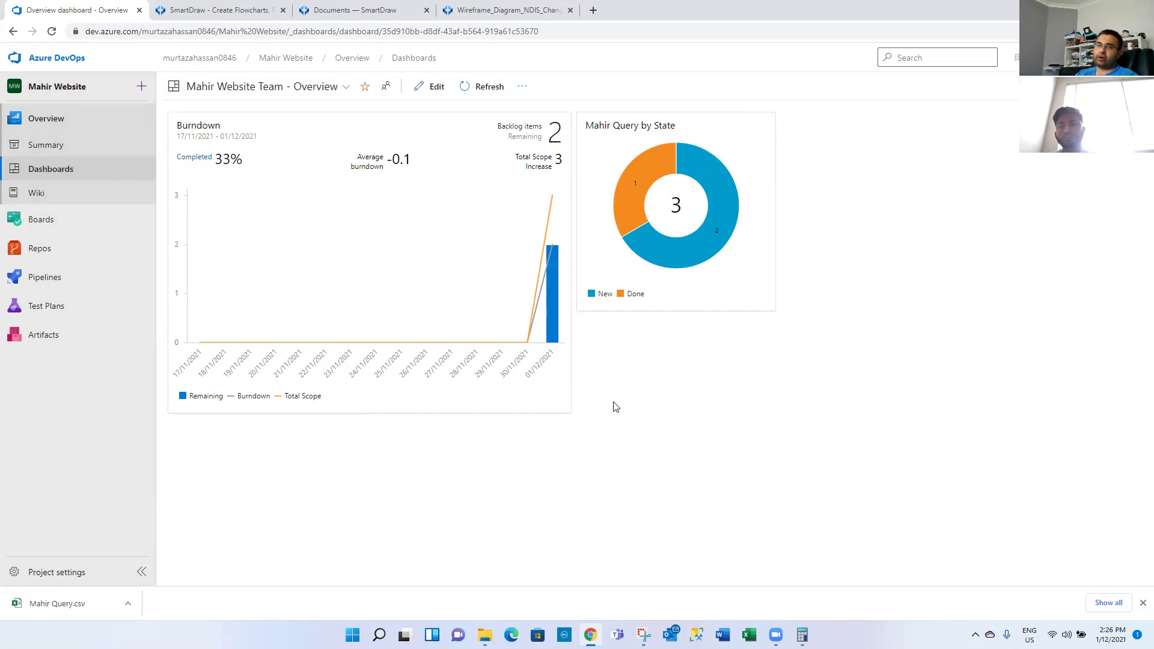
mouse_move(626, 215)
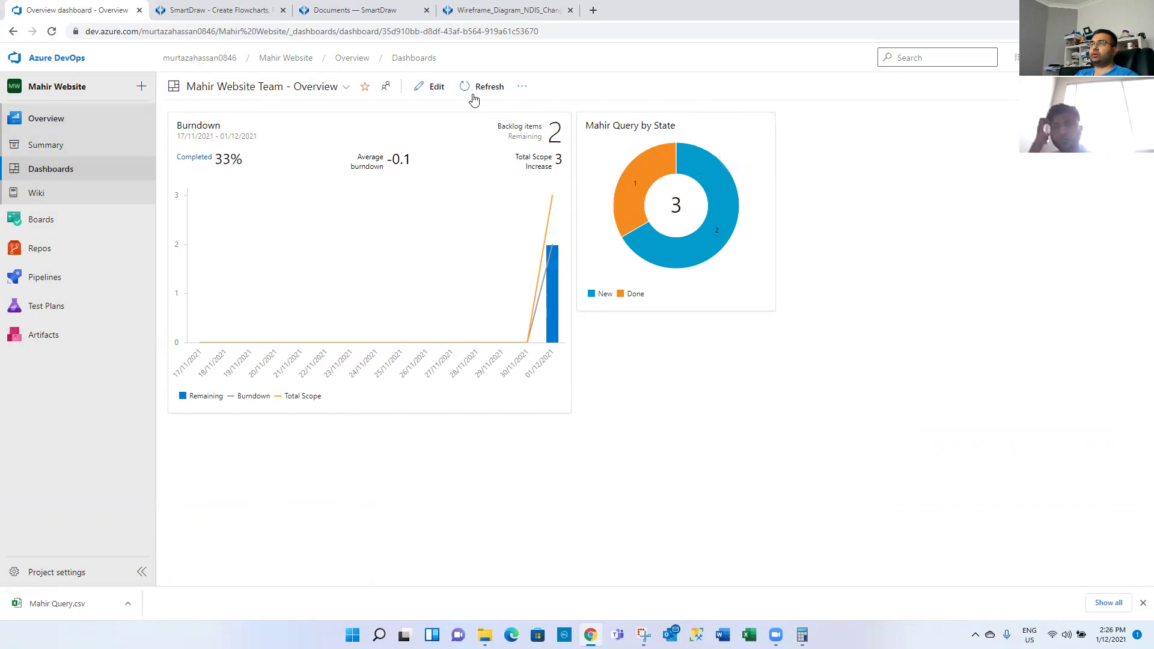
left_click(442, 84)
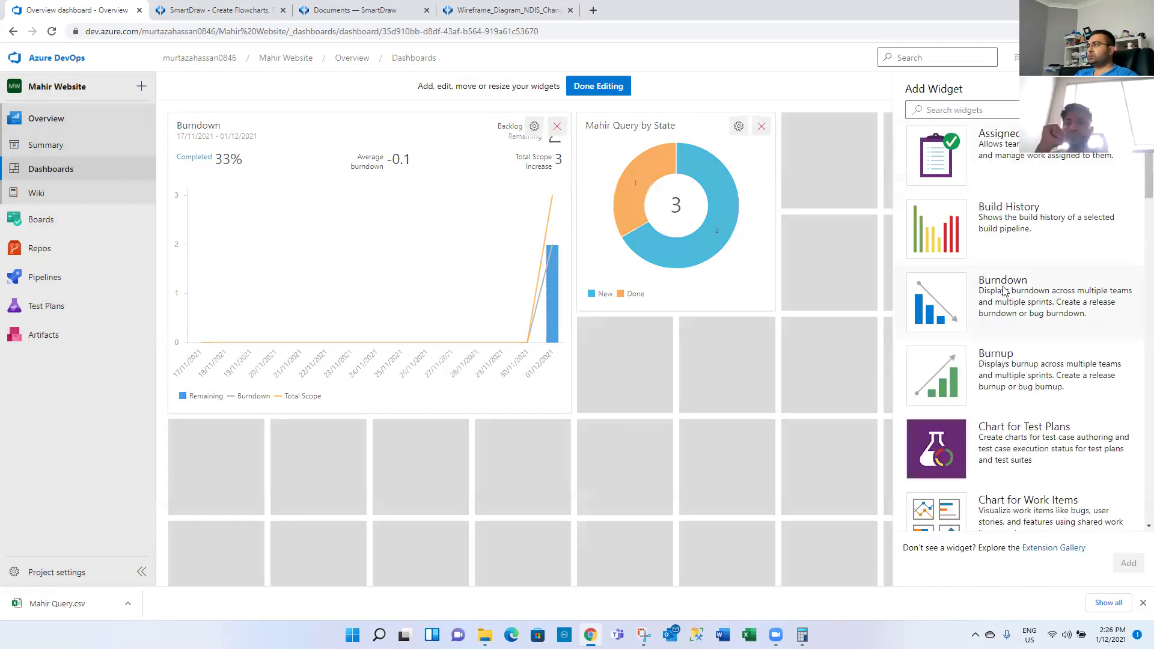
scroll(1003, 288, "down", 3)
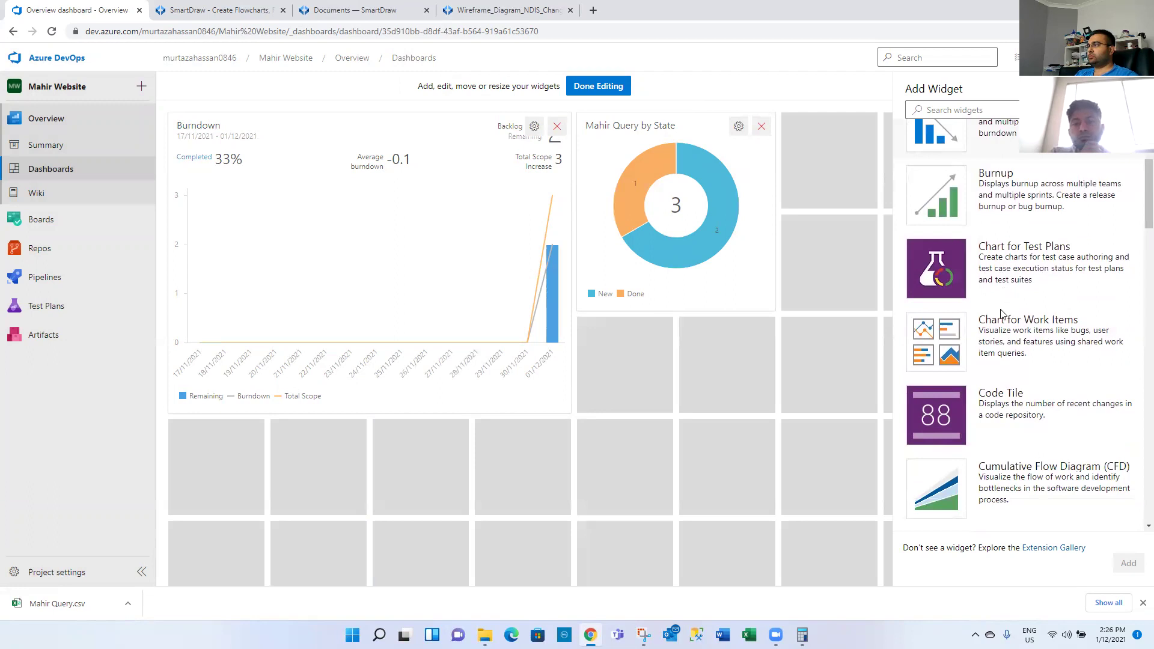
left_click(1002, 347)
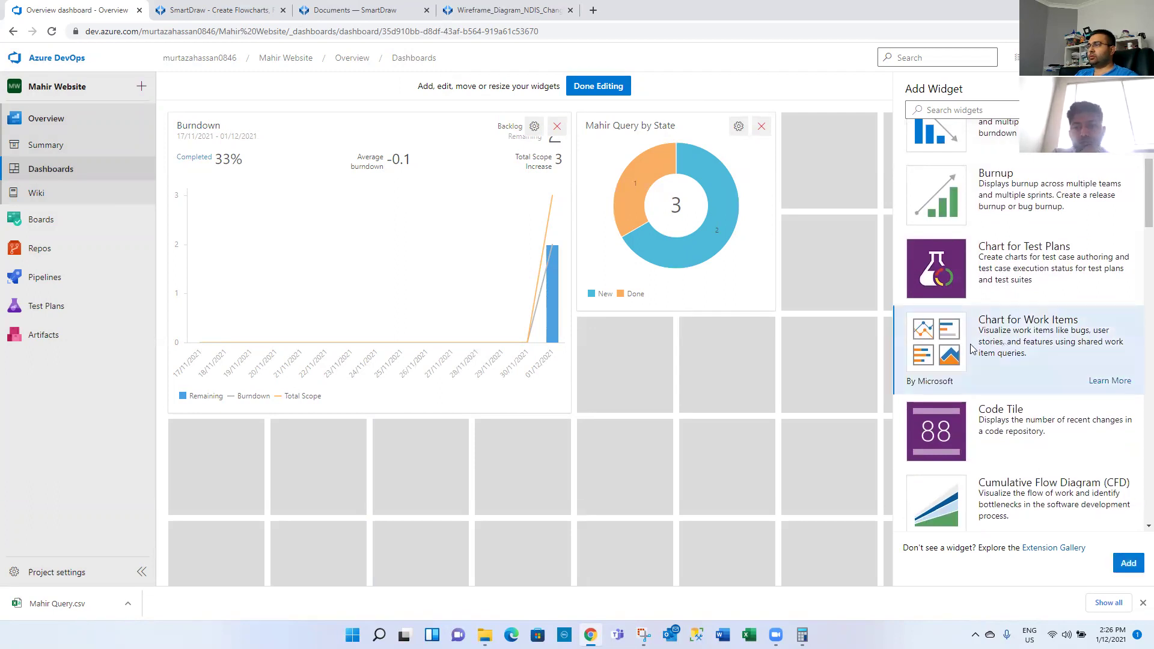
left_click(1128, 562)
left_click_drag(814, 222, 686, 415)
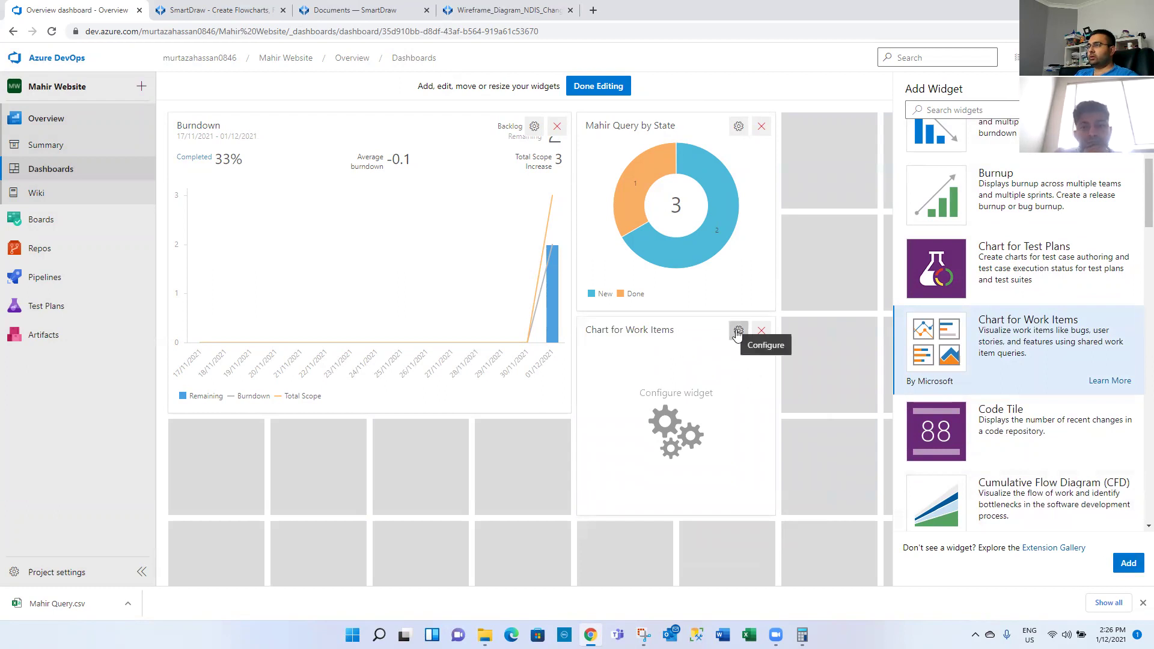
- Configure the new chart widget to use the shared Mahir Query grouped by Assigned To, save it, and finish editing the dashboard
left_click(737, 333)
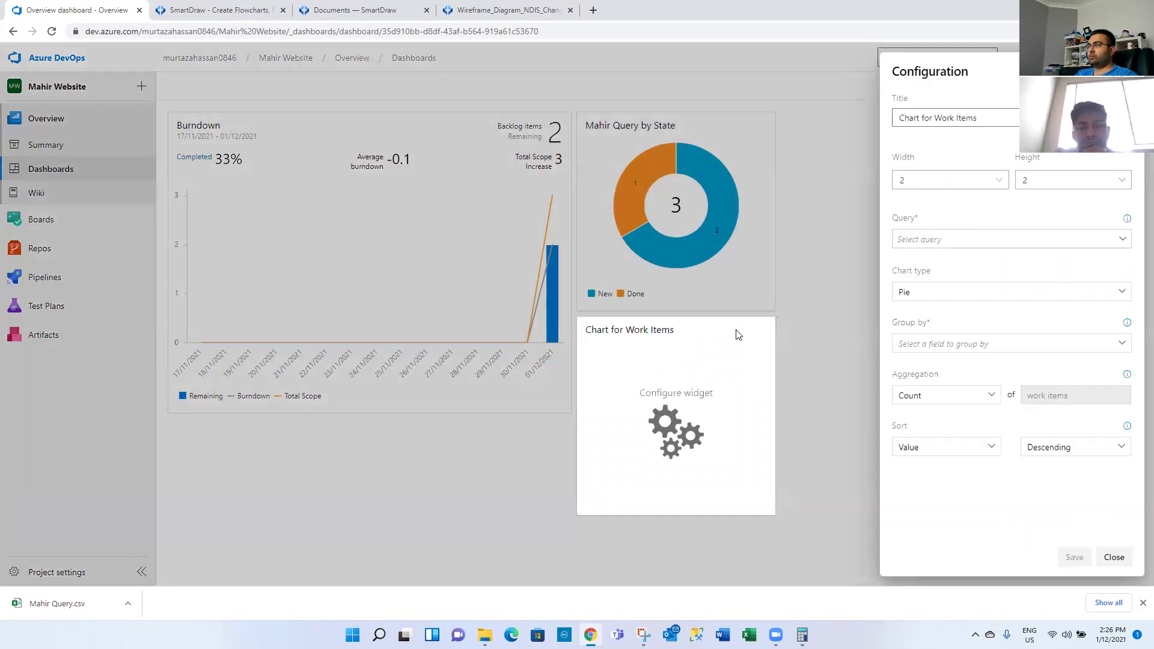
left_click(1123, 239)
left_click(900, 258)
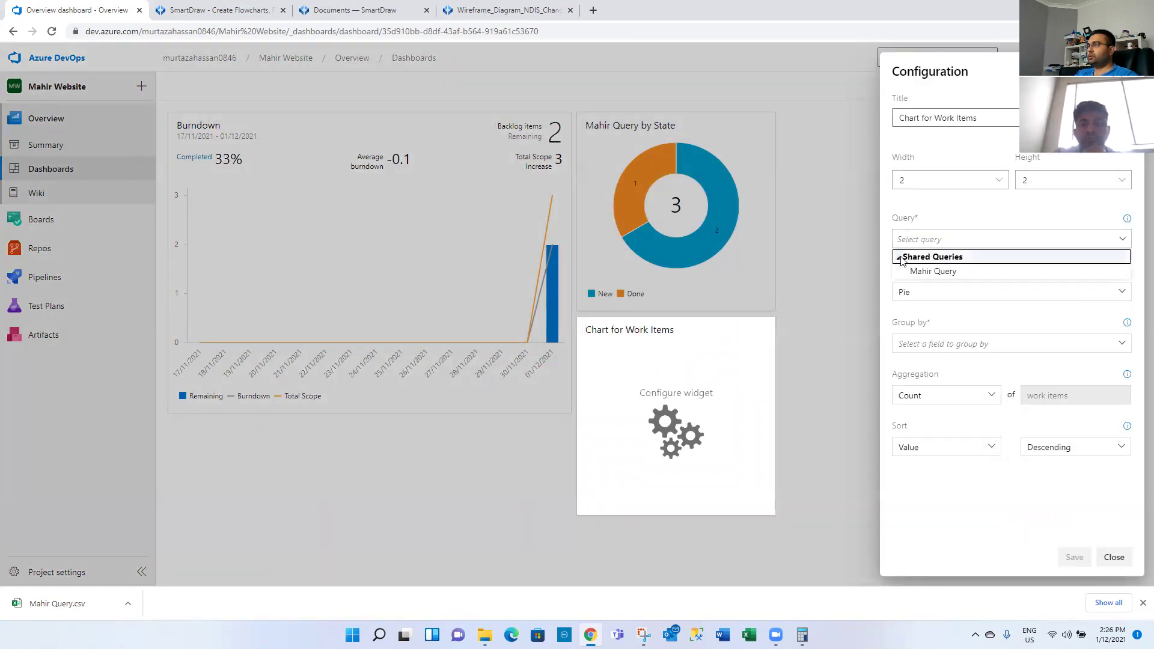
left_click(933, 271)
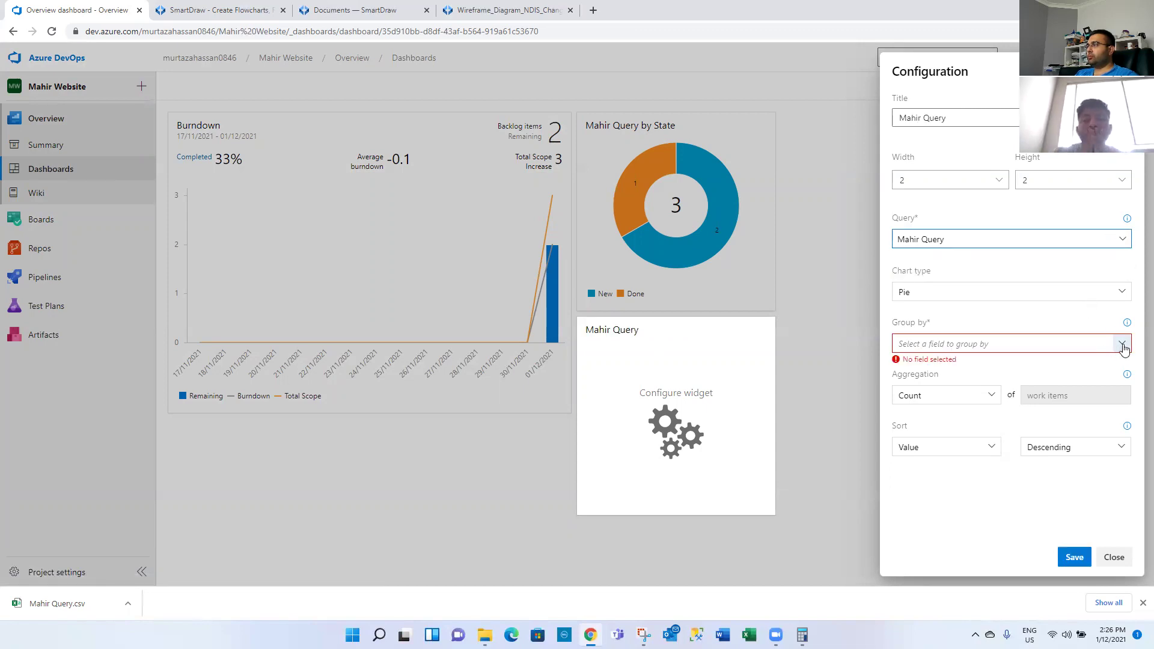
left_click(1123, 346)
left_click(1028, 366)
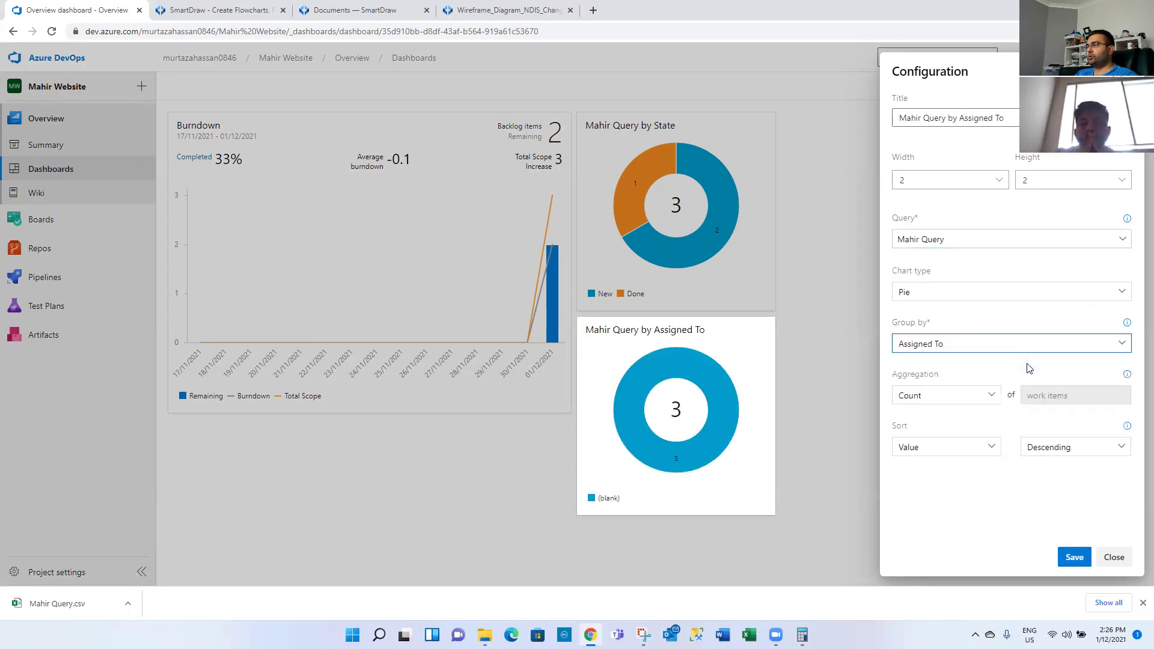
left_click(1119, 347)
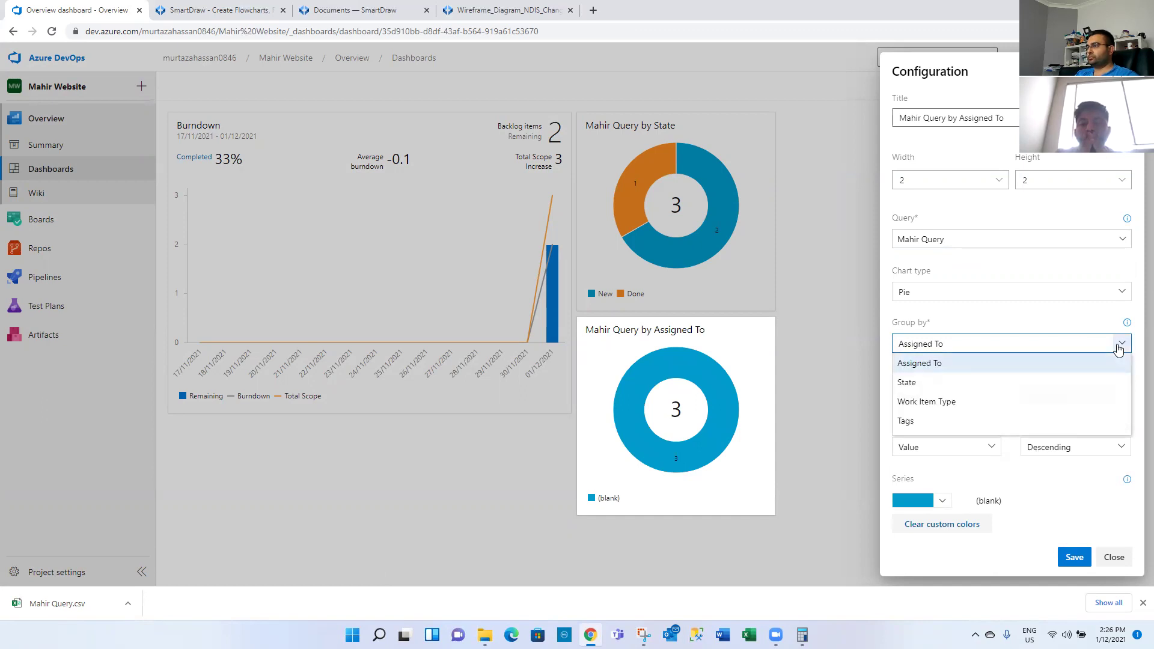
left_click(1119, 347)
left_click(1074, 557)
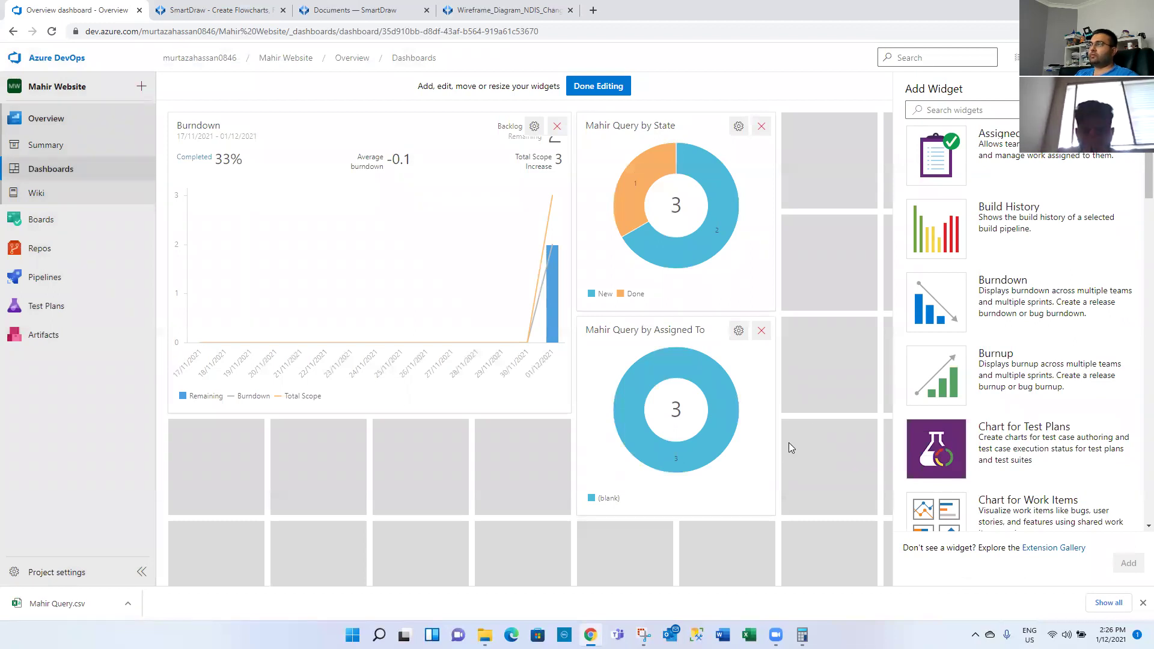
left_click(1139, 602)
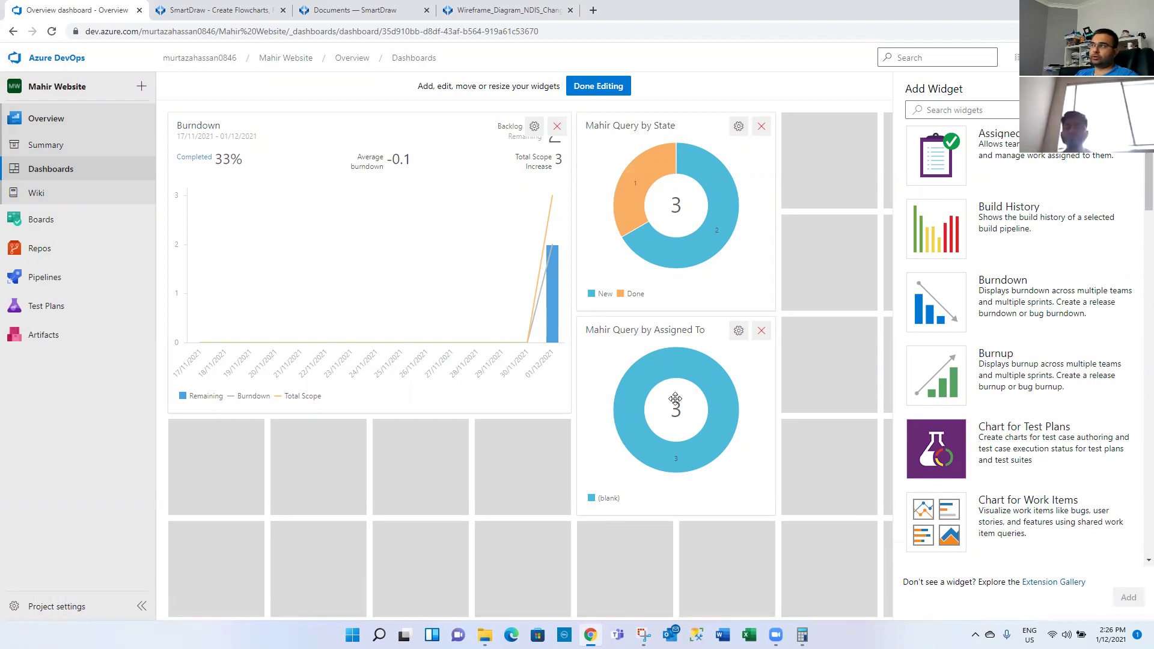
left_click(578, 90)
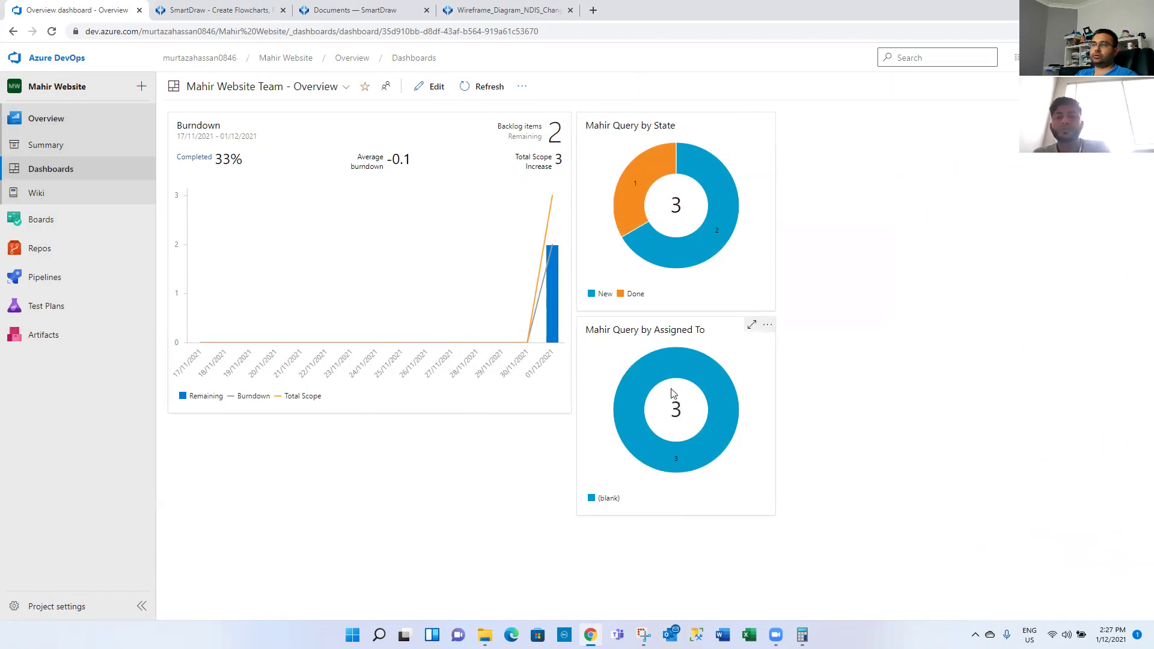
- Open Mahir Query, assign the MyGov Login Page backlog item to the suggested team member, save it, and return to the query results
mouse_move(656, 416)
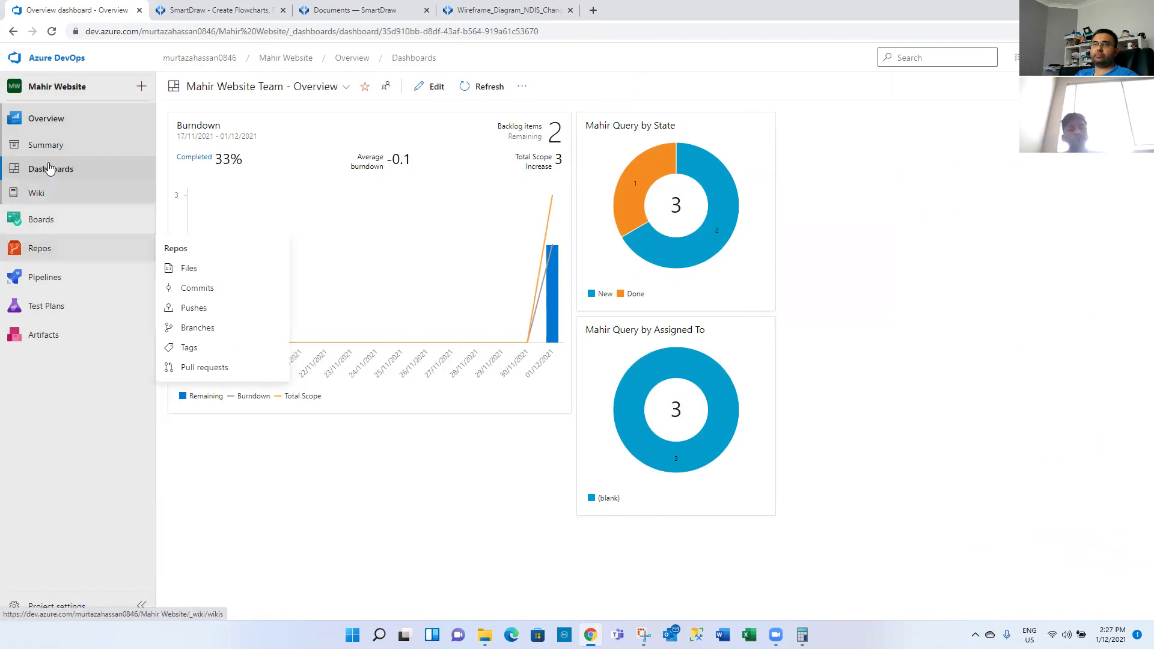
left_click(47, 222)
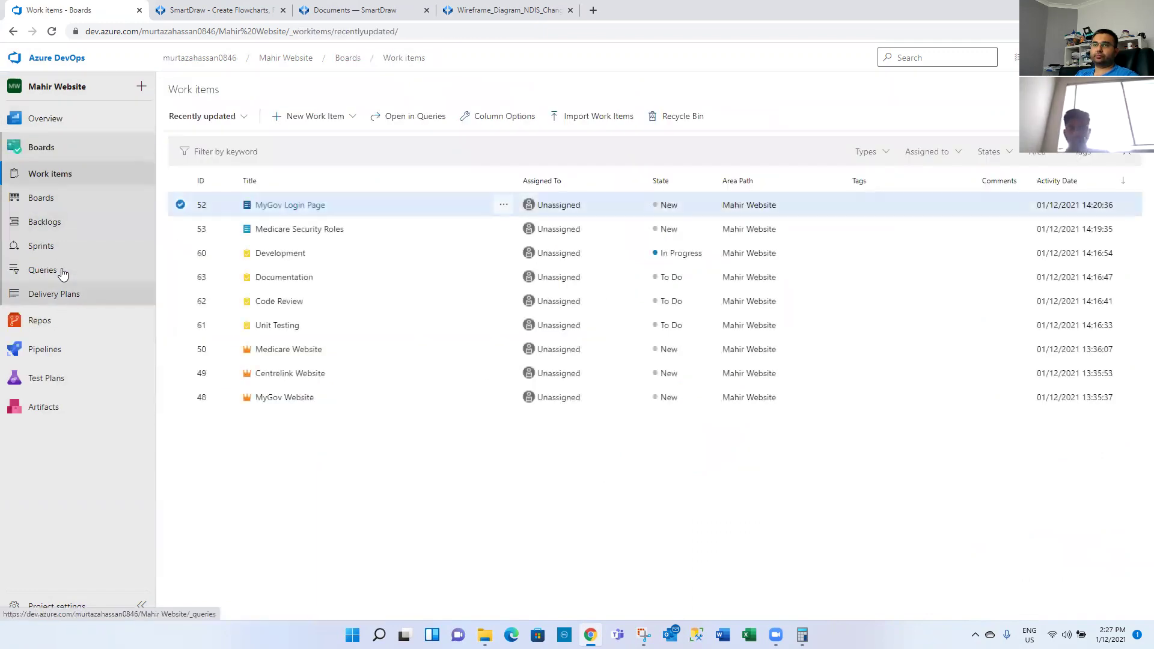
left_click(62, 270)
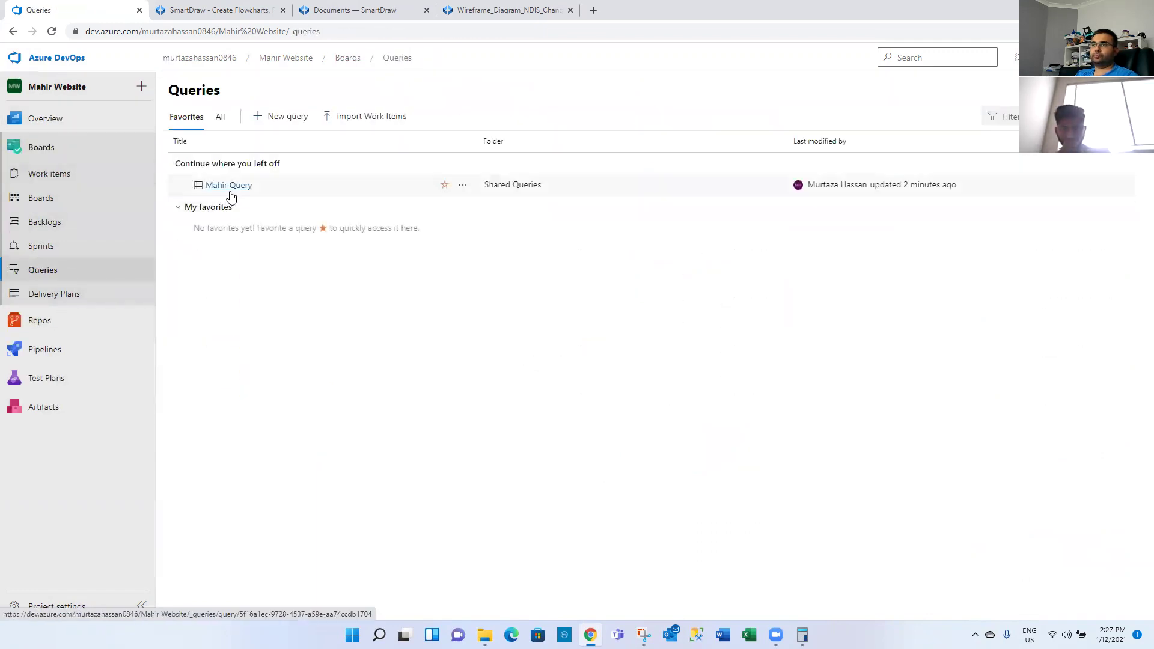
left_click(229, 186)
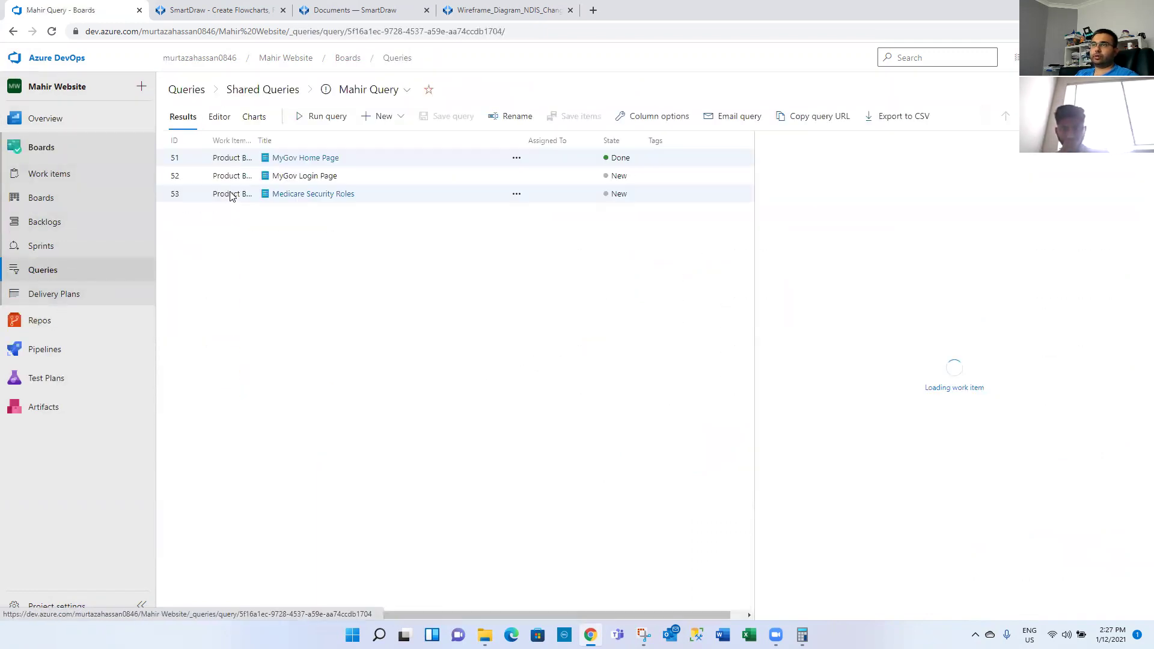
left_click(297, 178)
left_click(297, 178)
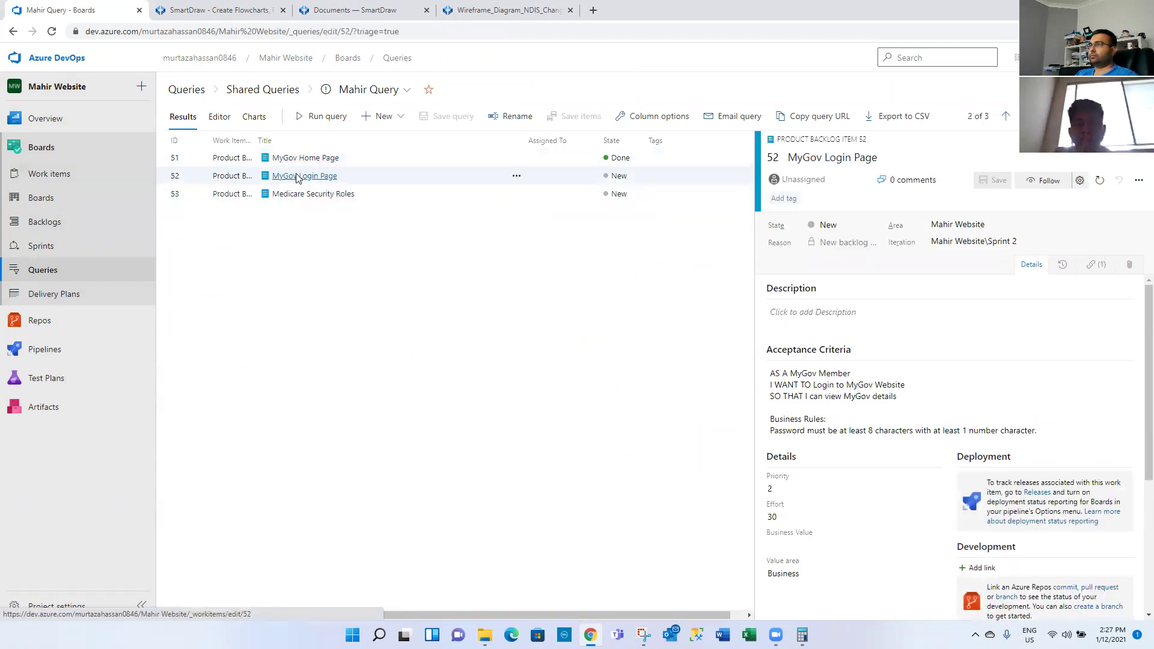
left_click(324, 164)
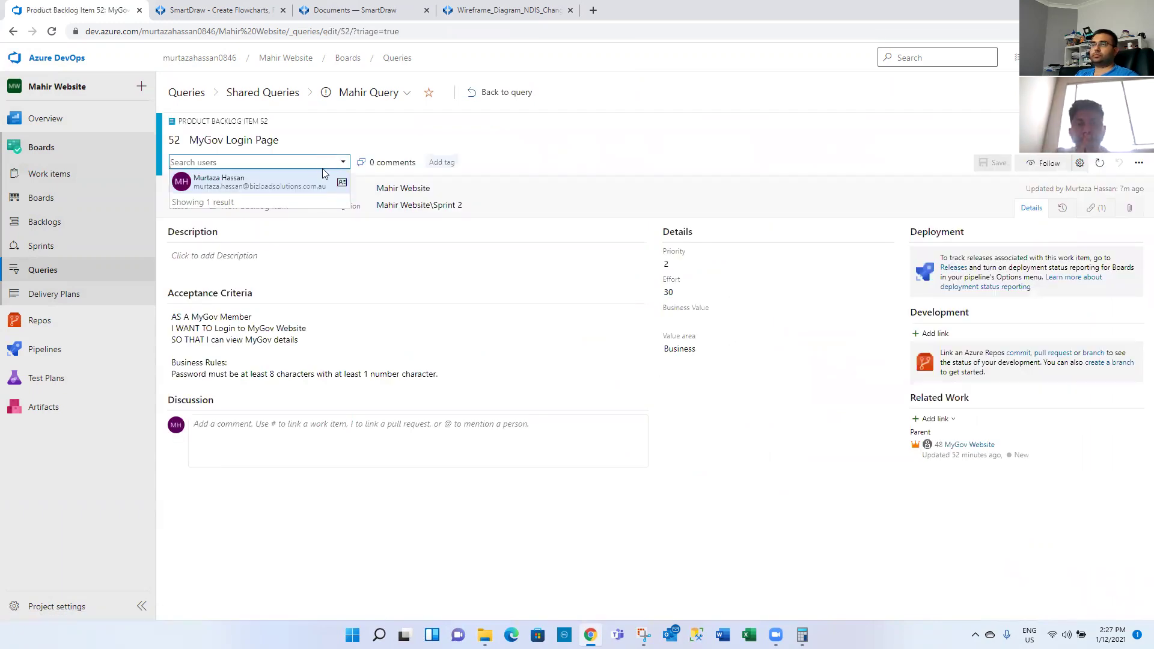
left_click(260, 185)
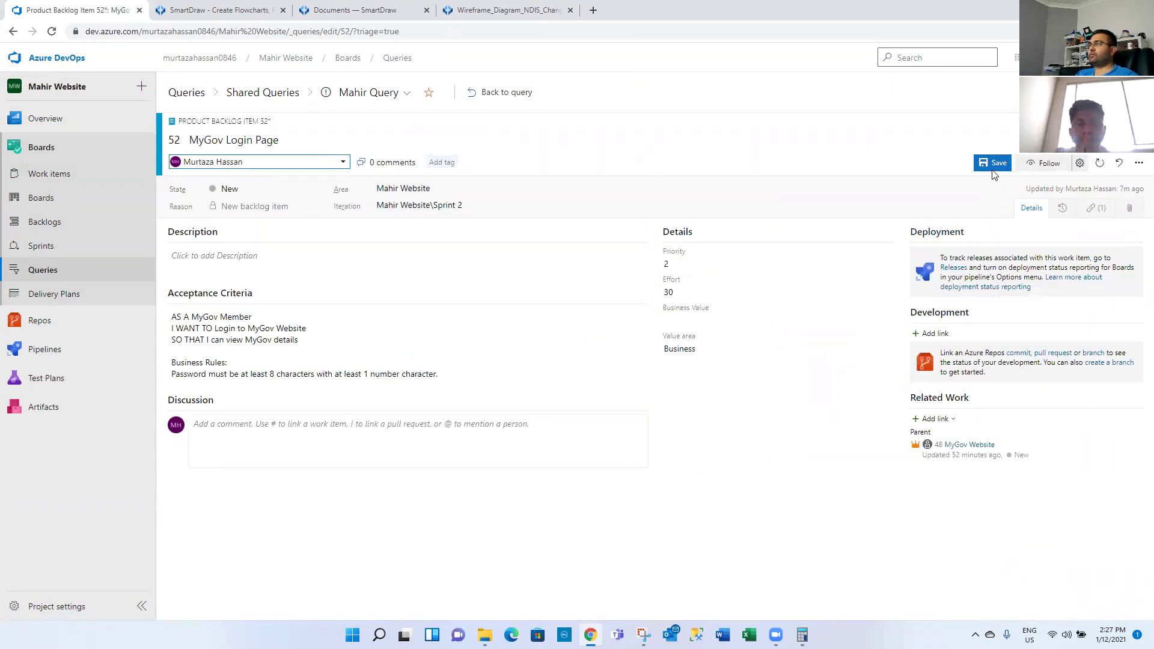
left_click(992, 166)
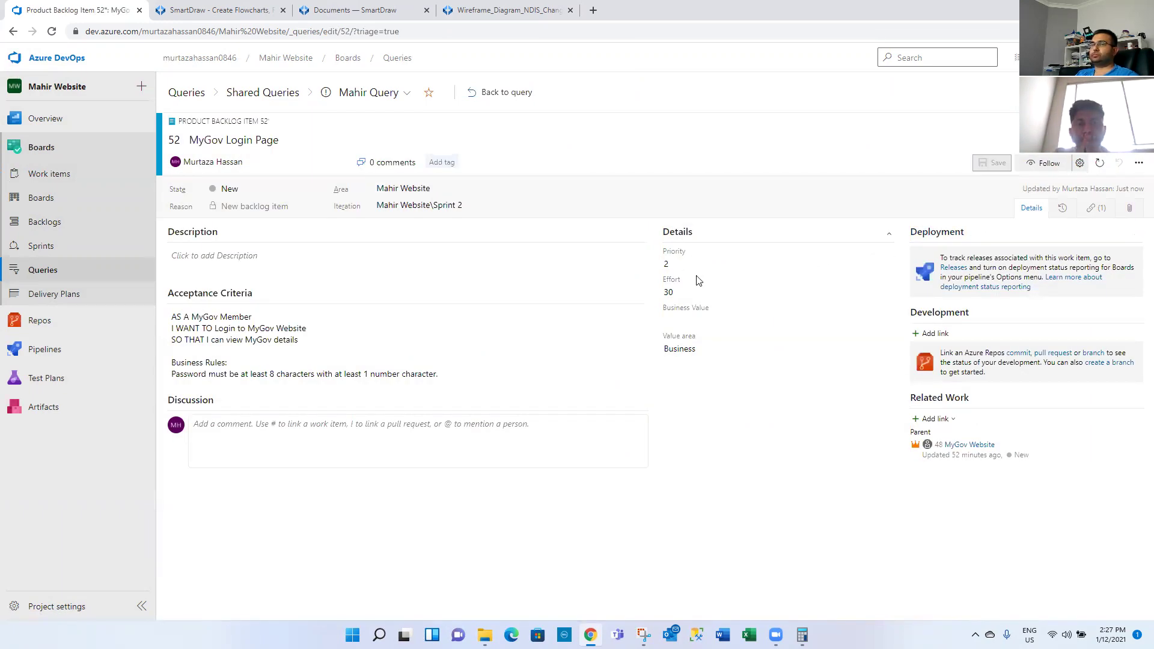
left_click(487, 103)
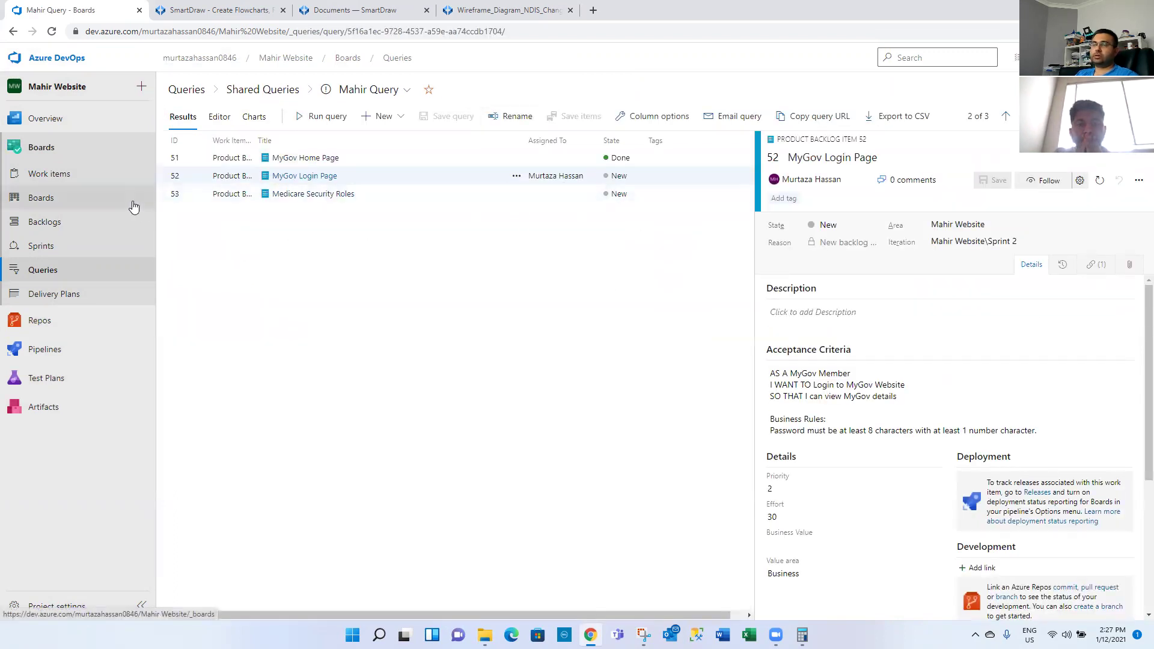
- Try to assign the Medicare Security Roles item to a different colleague found by a user search, and save it
left_click(299, 196)
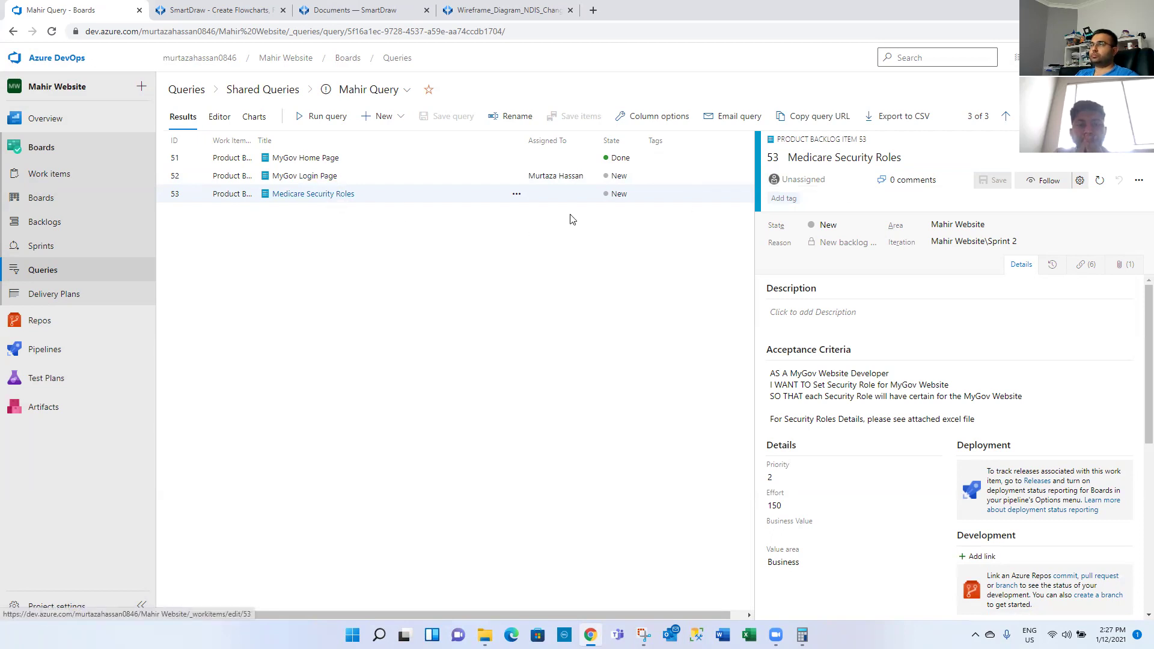
left_click(861, 184)
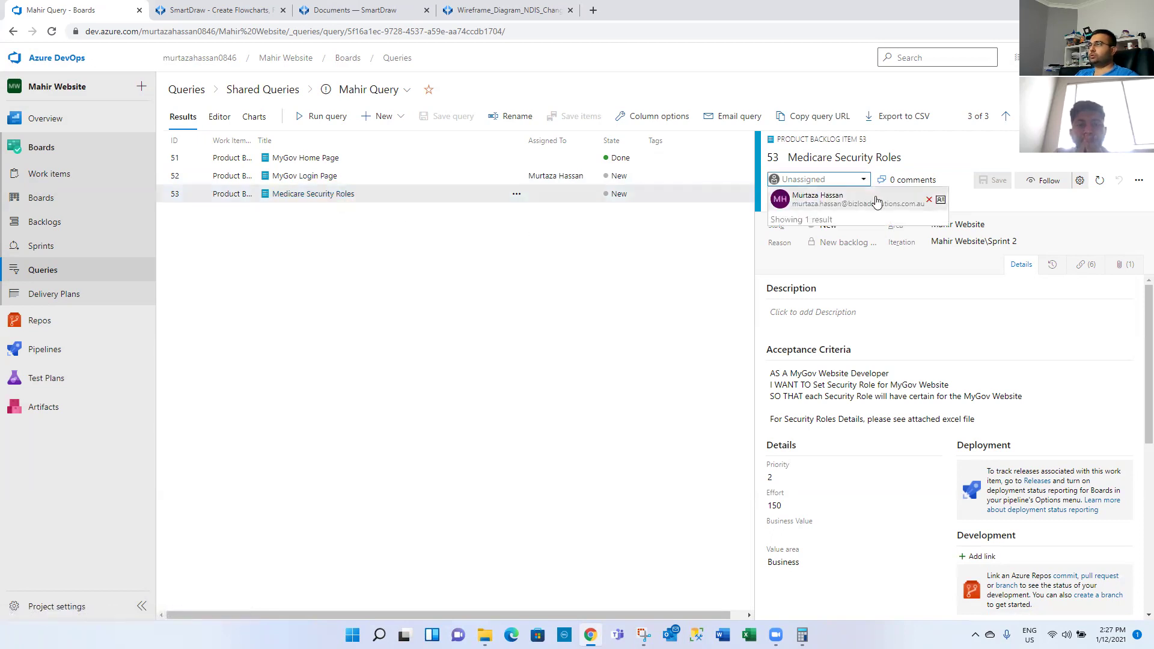
type("a")
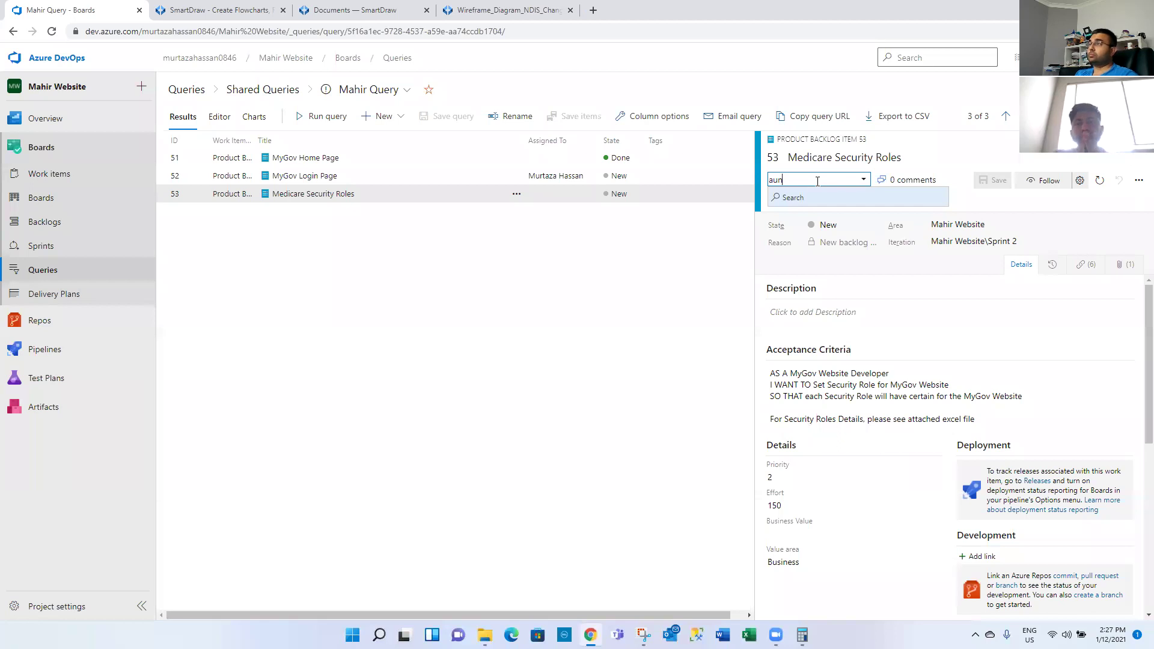
type("un")
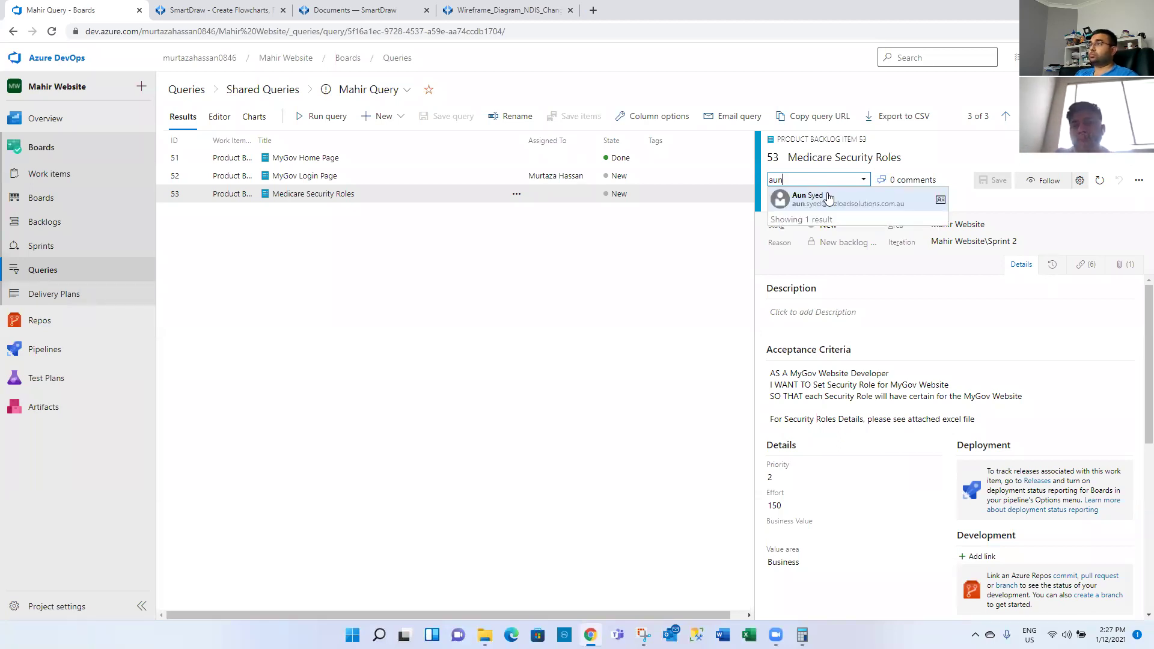
left_click(828, 197)
left_click(992, 180)
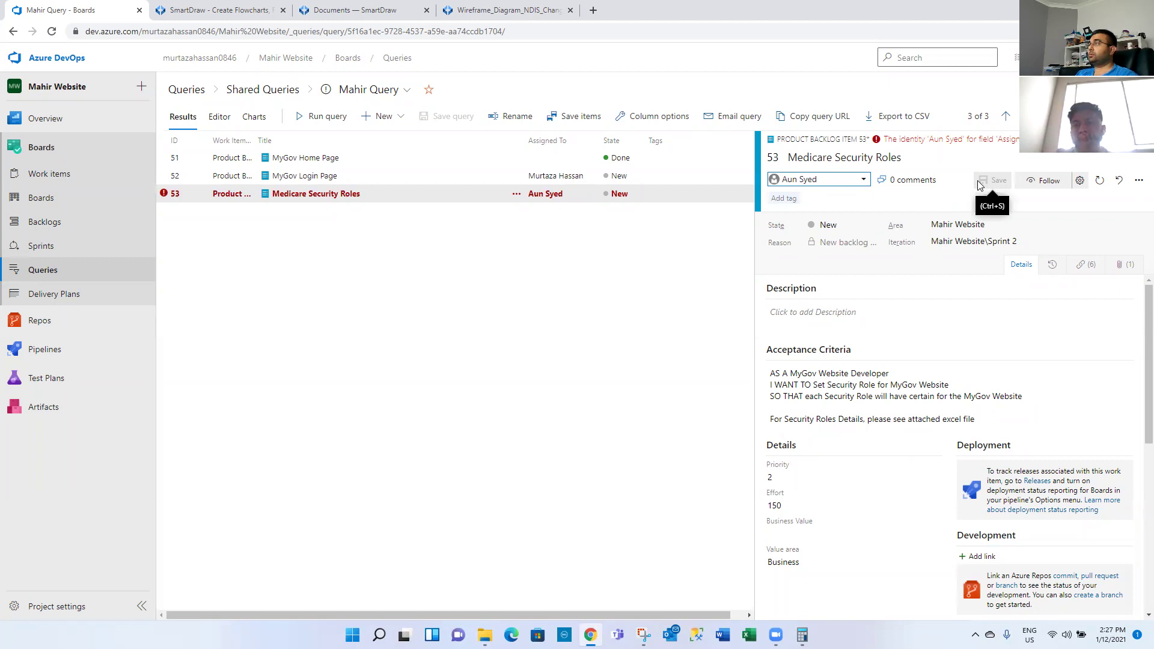
- Assign the Medicare Security Roles item to the same team member as MyGov Login Page and save it
left_click(862, 180)
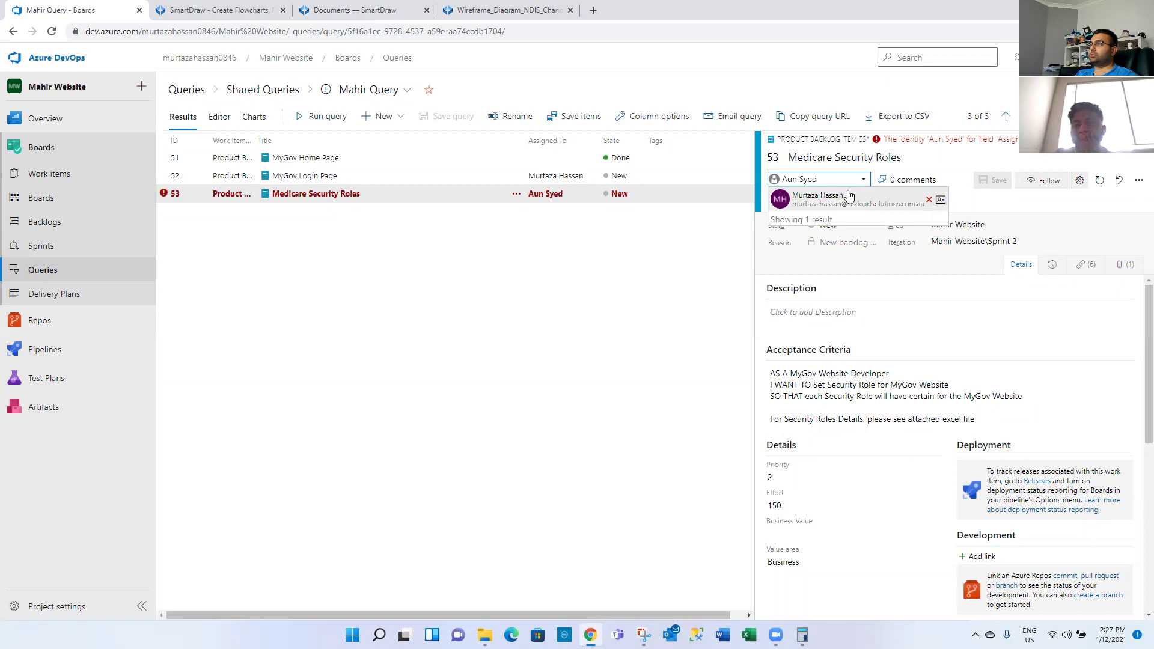
left_click(847, 193)
left_click(983, 181)
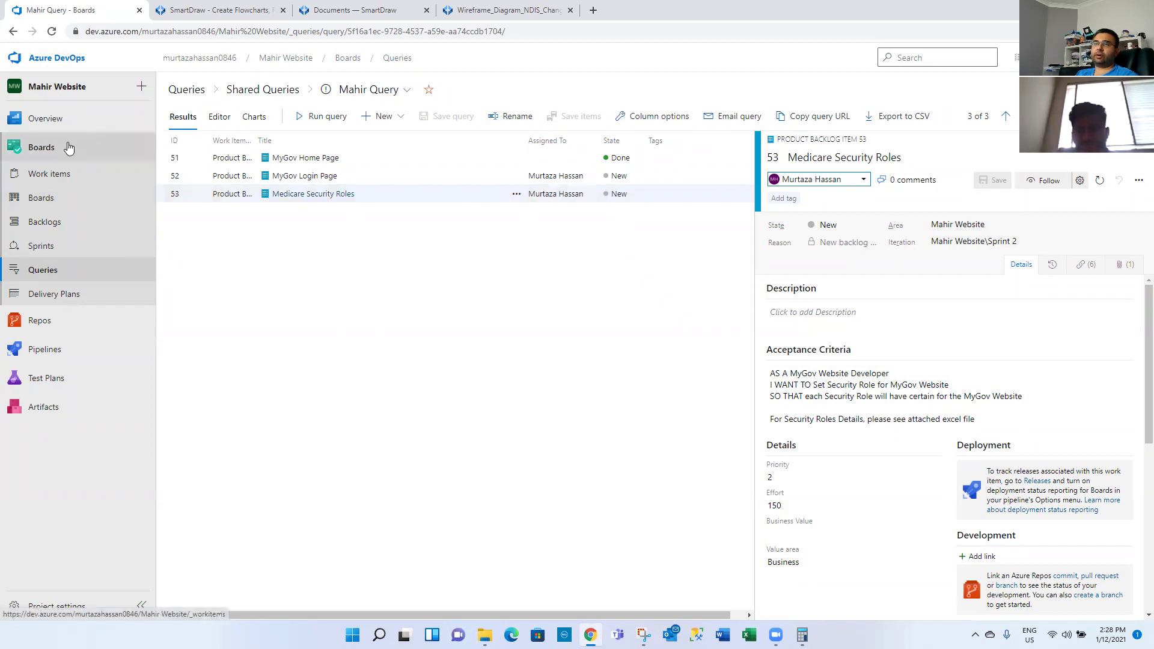
- Review the Mahir Query by Assigned To chart on the dashboard, open its underlying query, and view the Medicare Security Roles item
left_click(63, 123)
left_click(60, 170)
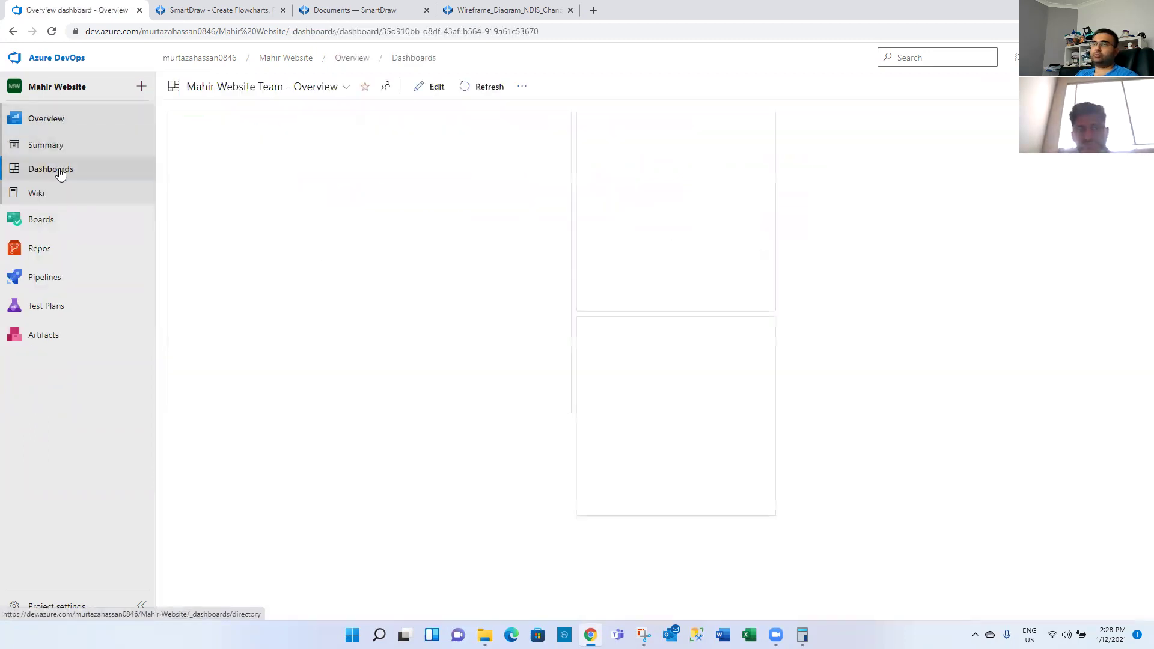
mouse_move(706, 436)
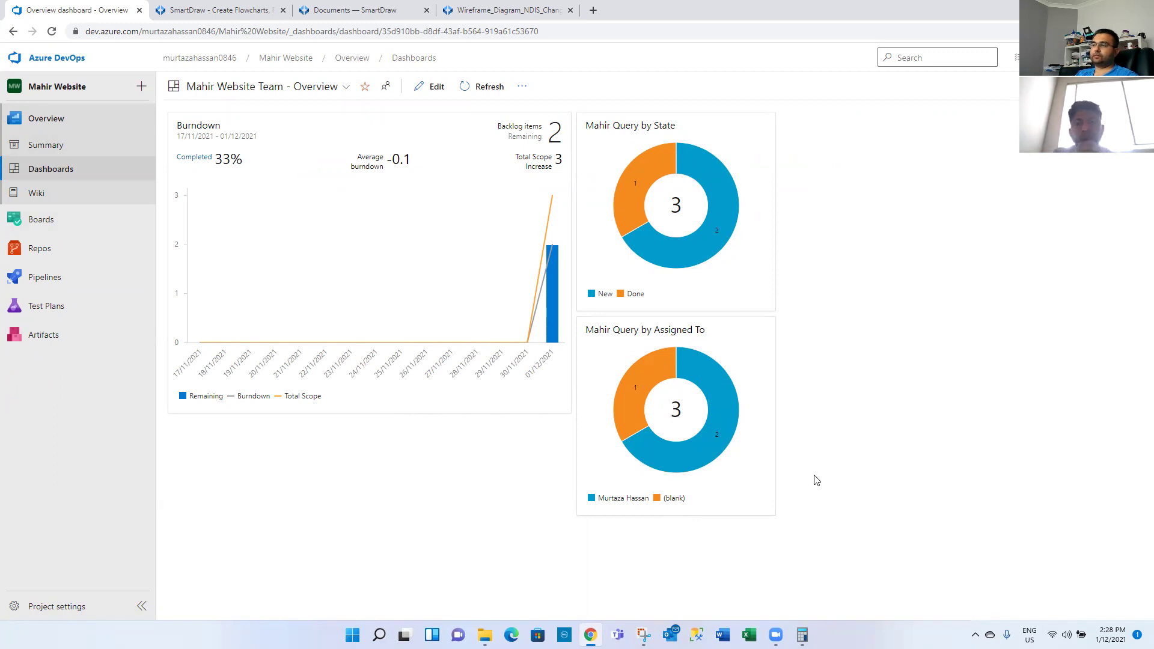
left_click(712, 451)
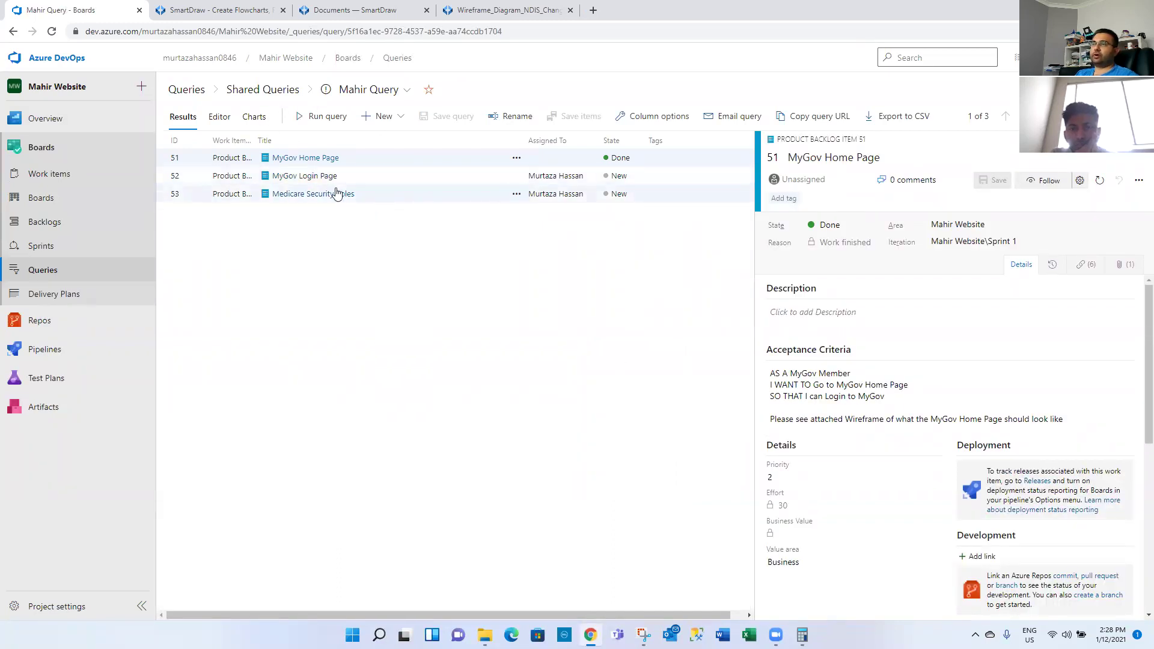
left_click(346, 199)
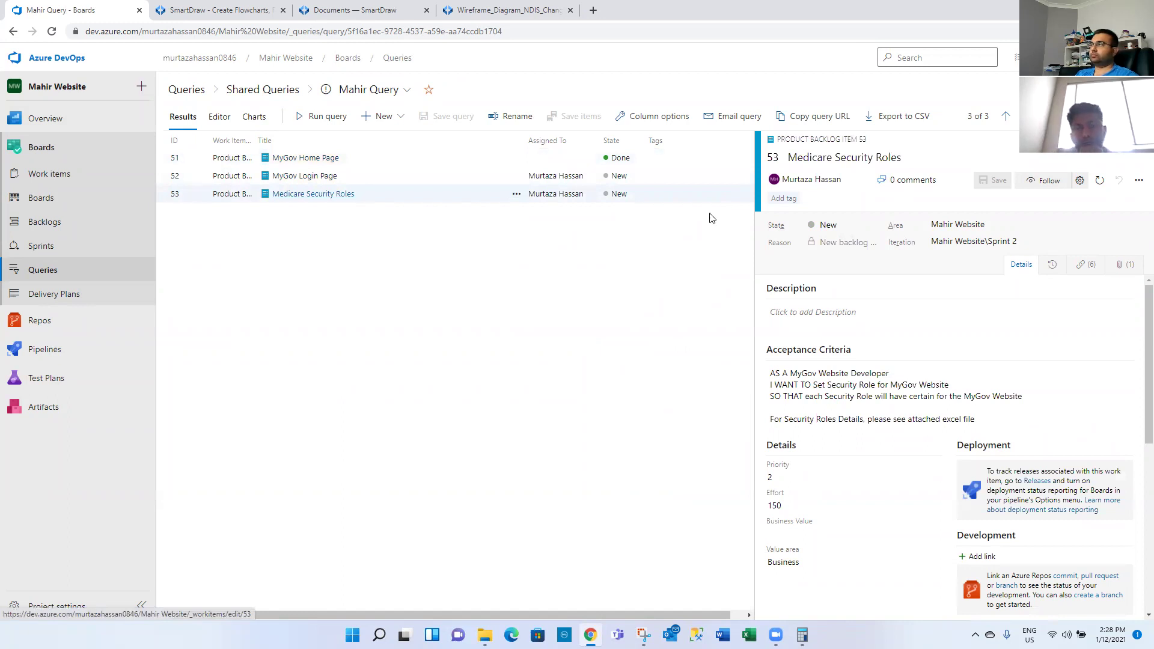
- Clear the assignee of the Medicare Security Roles backlog item and save the item
left_click(853, 179)
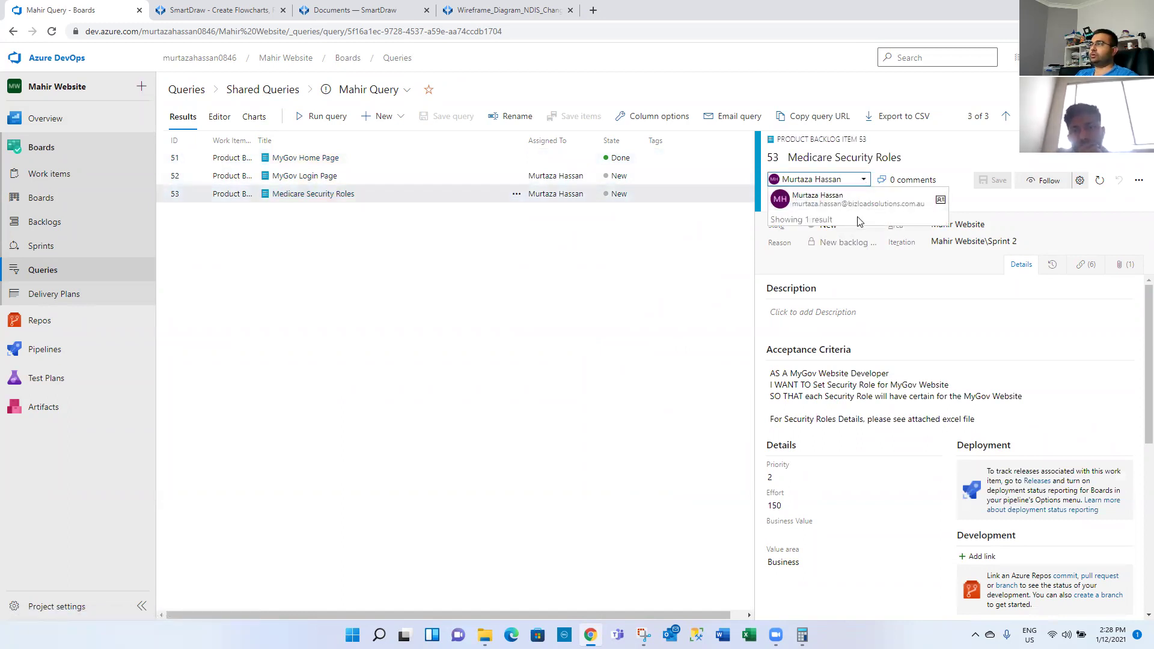
left_click(924, 205)
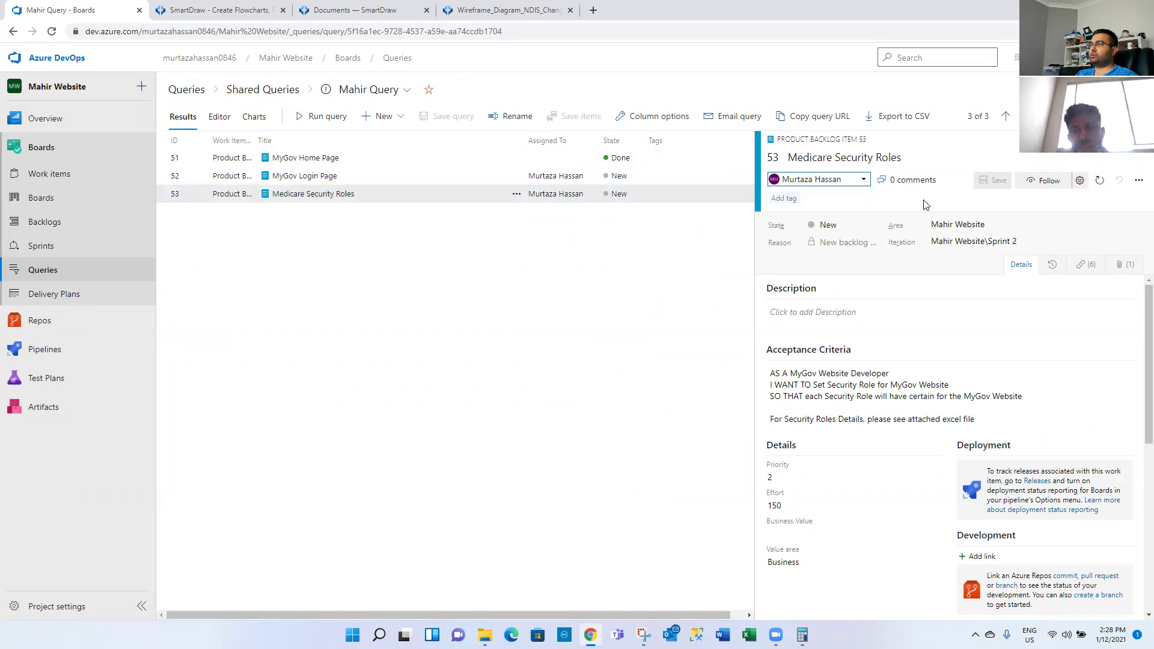
left_click(849, 178)
key("BackSpace")
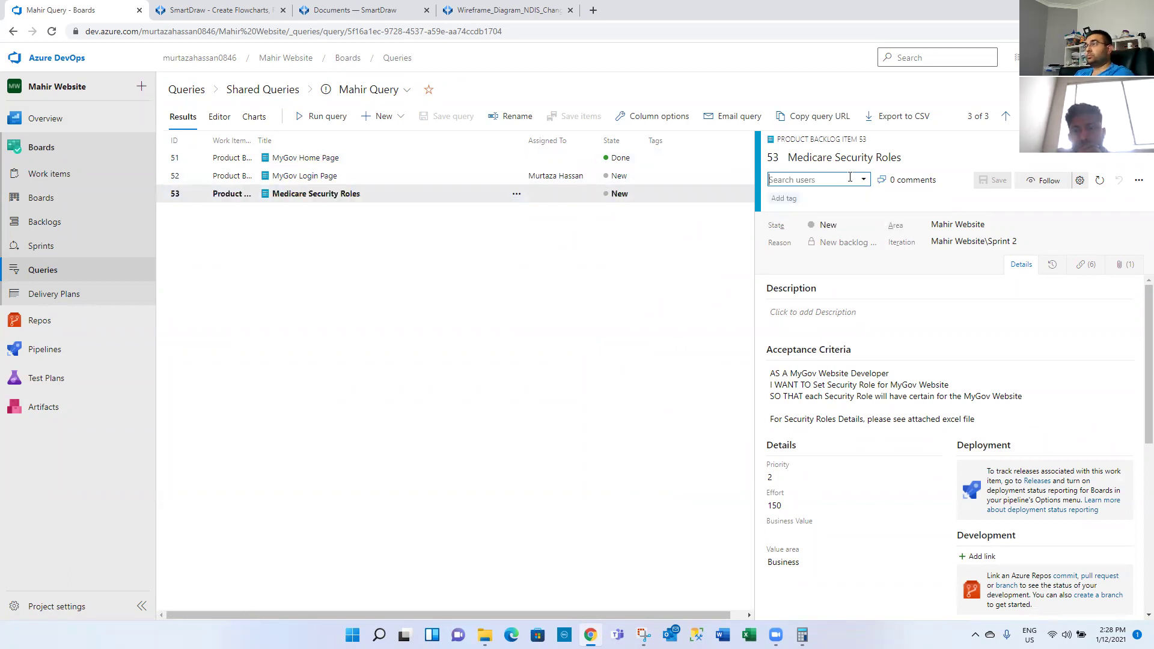
key("ctrl+s")
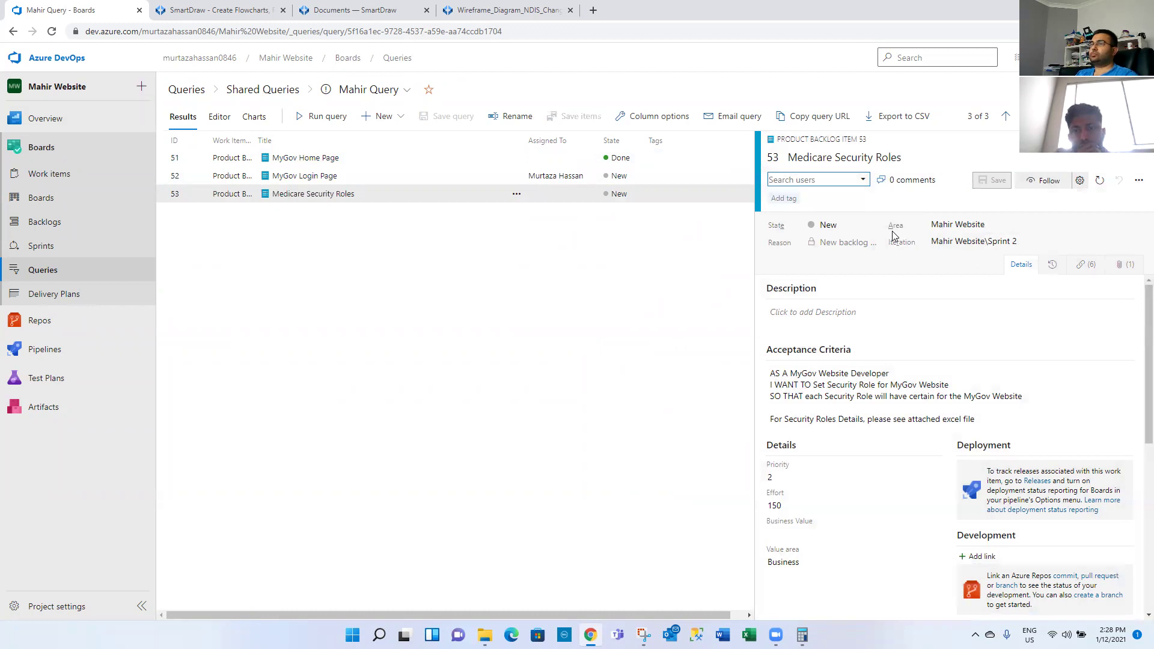
- Return to the project's dashboard and examine the unassigned segment of the Mahir Query by Assigned To chart
left_click(46, 119)
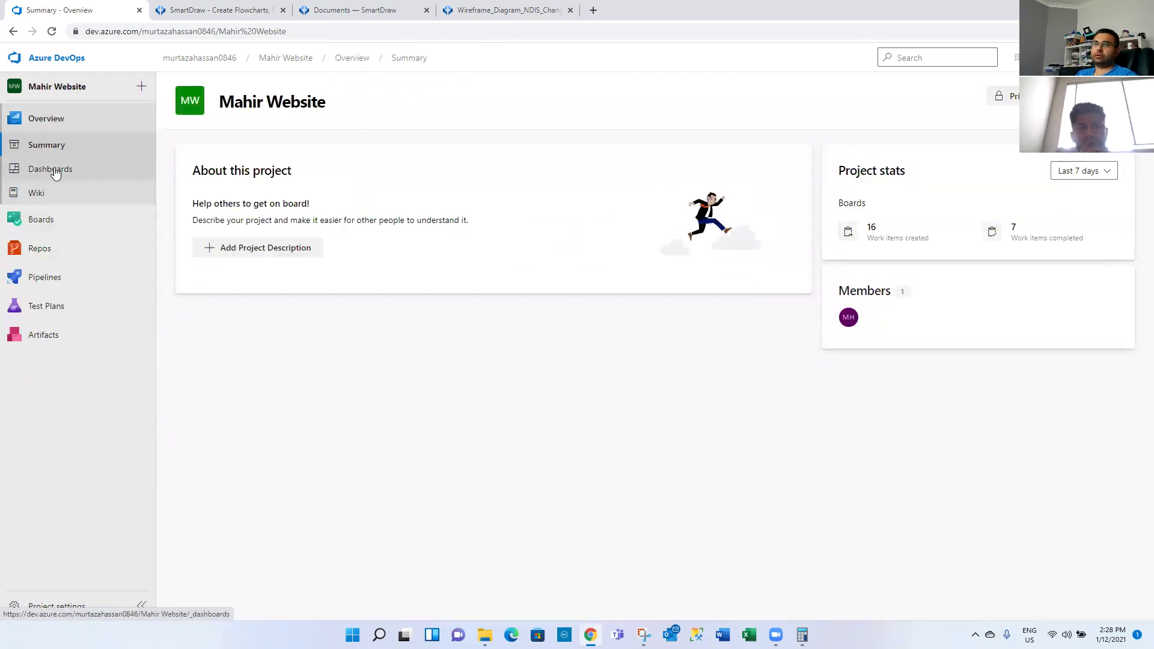
left_click(55, 174)
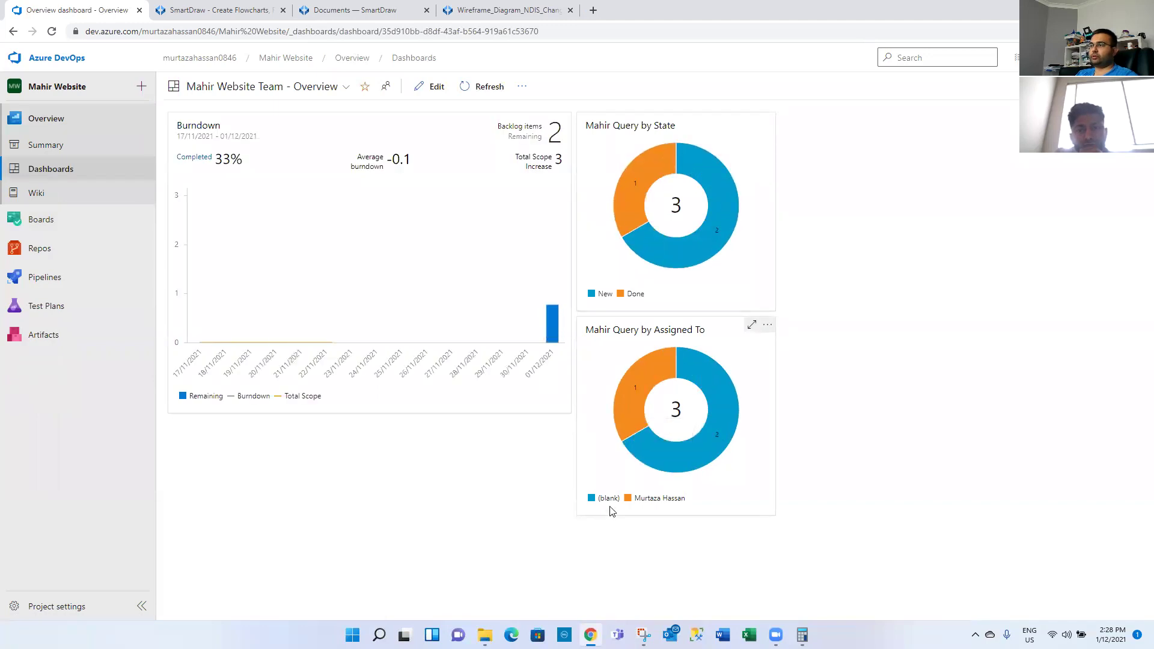
mouse_move(700, 379)
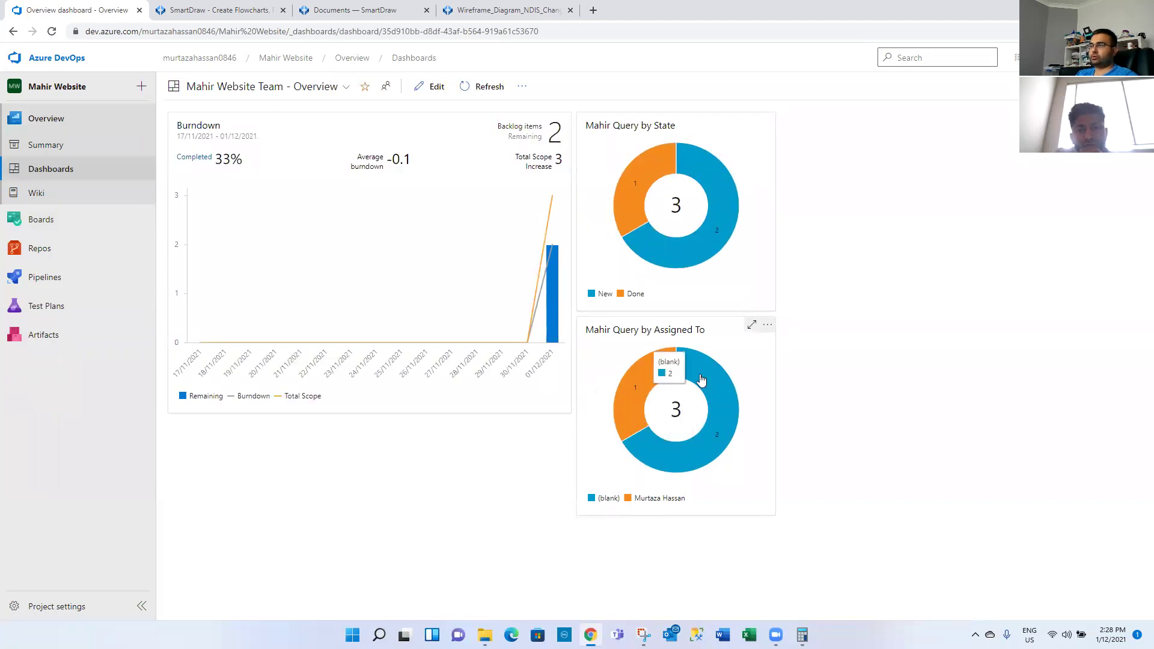